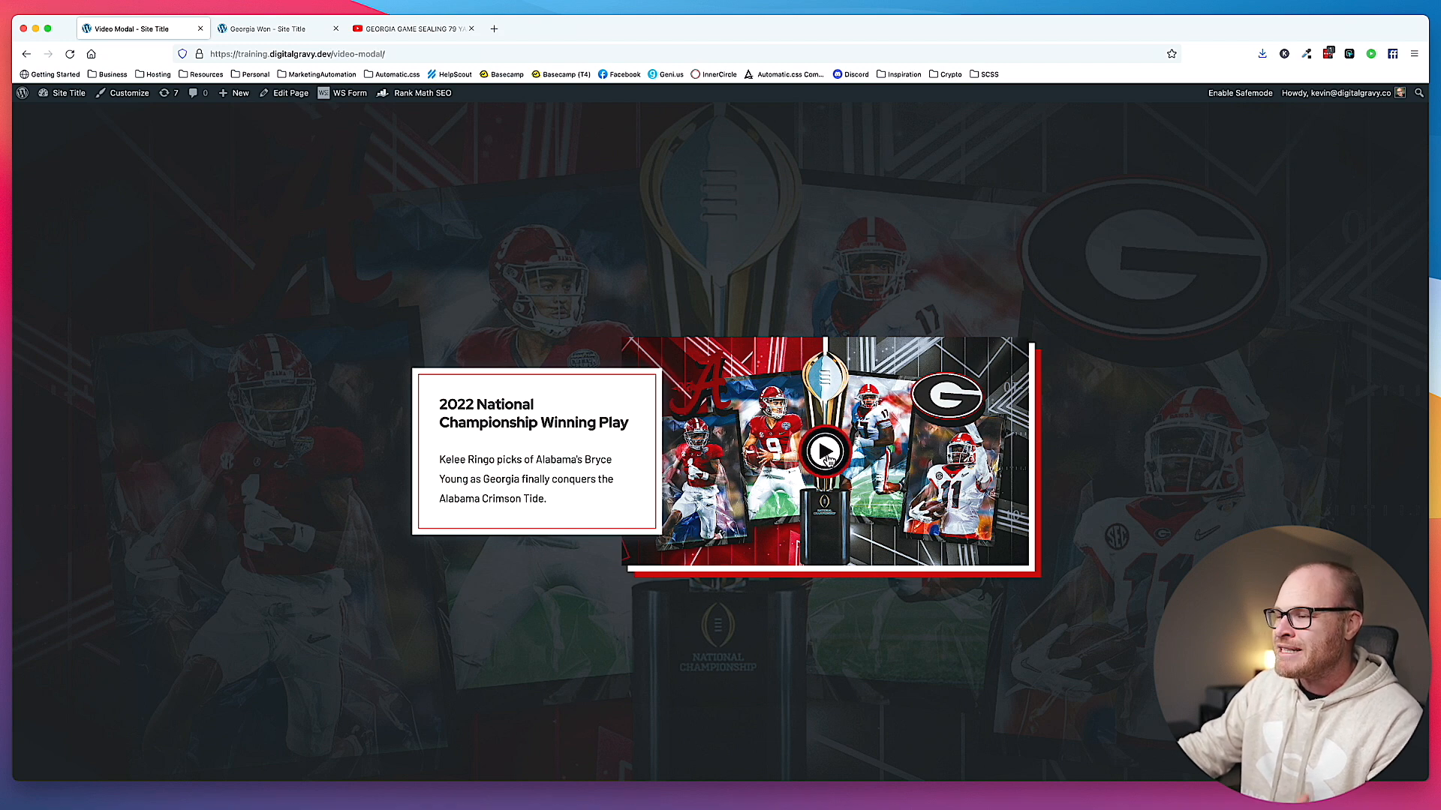
- Play the game video in the finished page's modal and close the modal again
{"action": "left_click", "coordinate": [826, 452]}
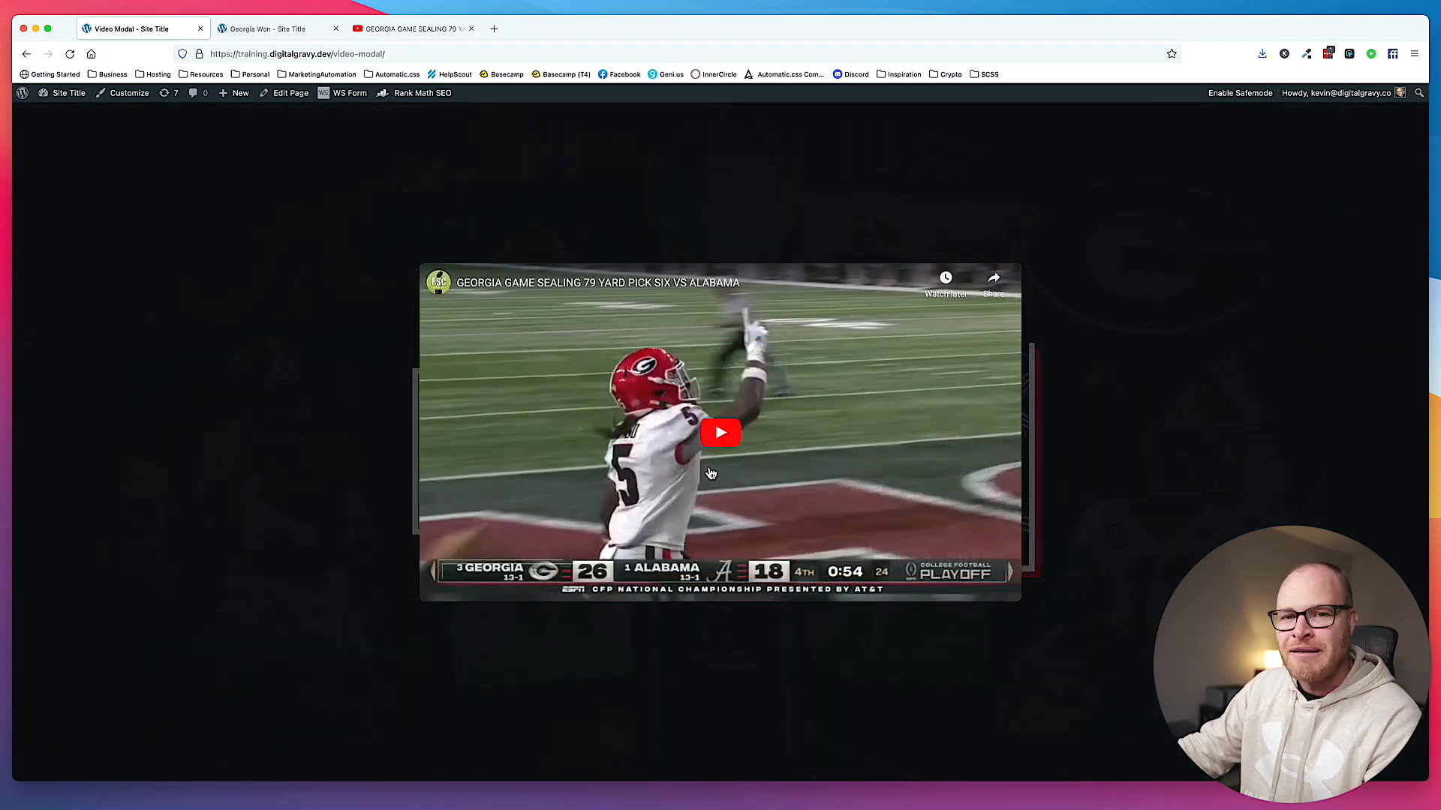
{"action": "left_click", "coordinate": [719, 434]}
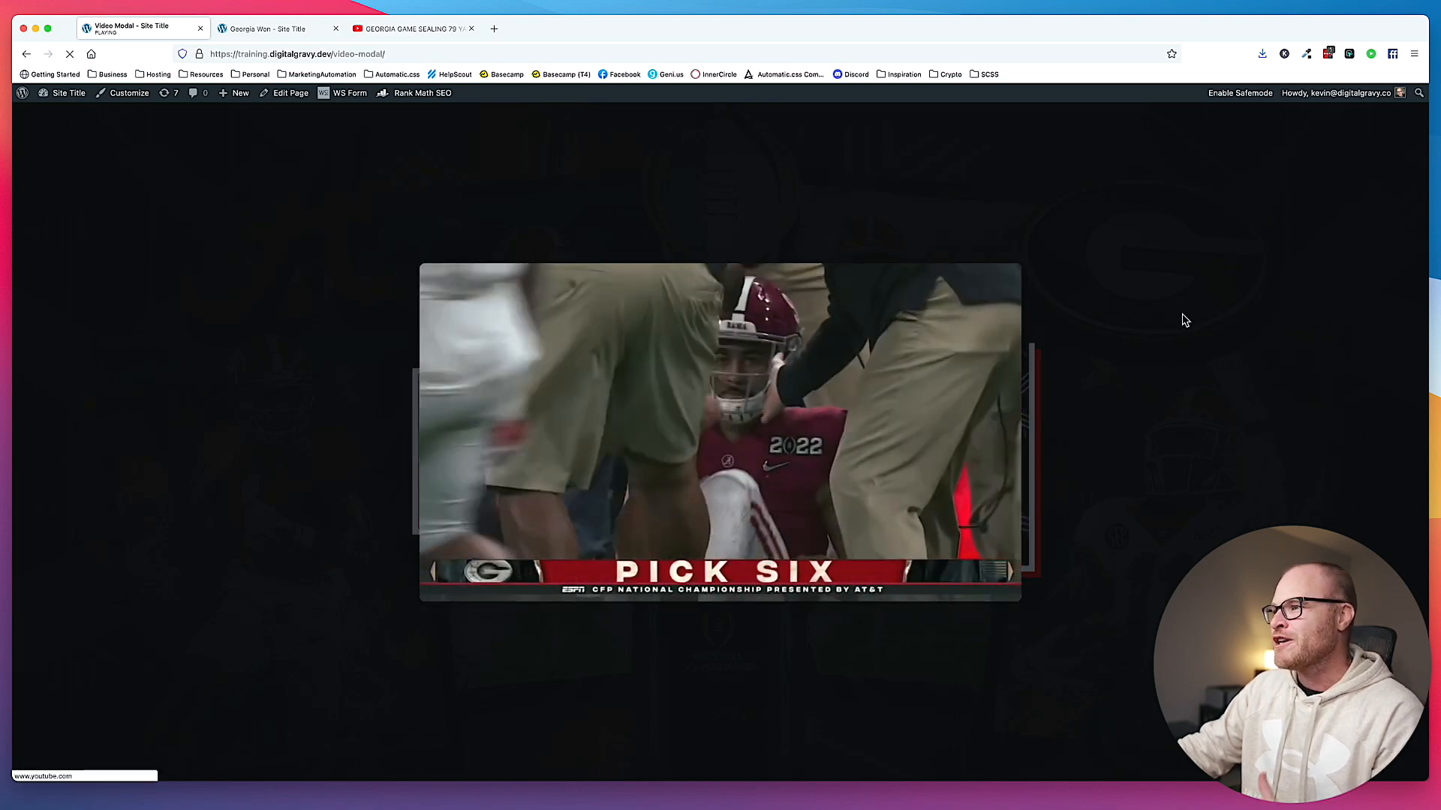
{"action": "left_click", "coordinate": [1183, 319]}
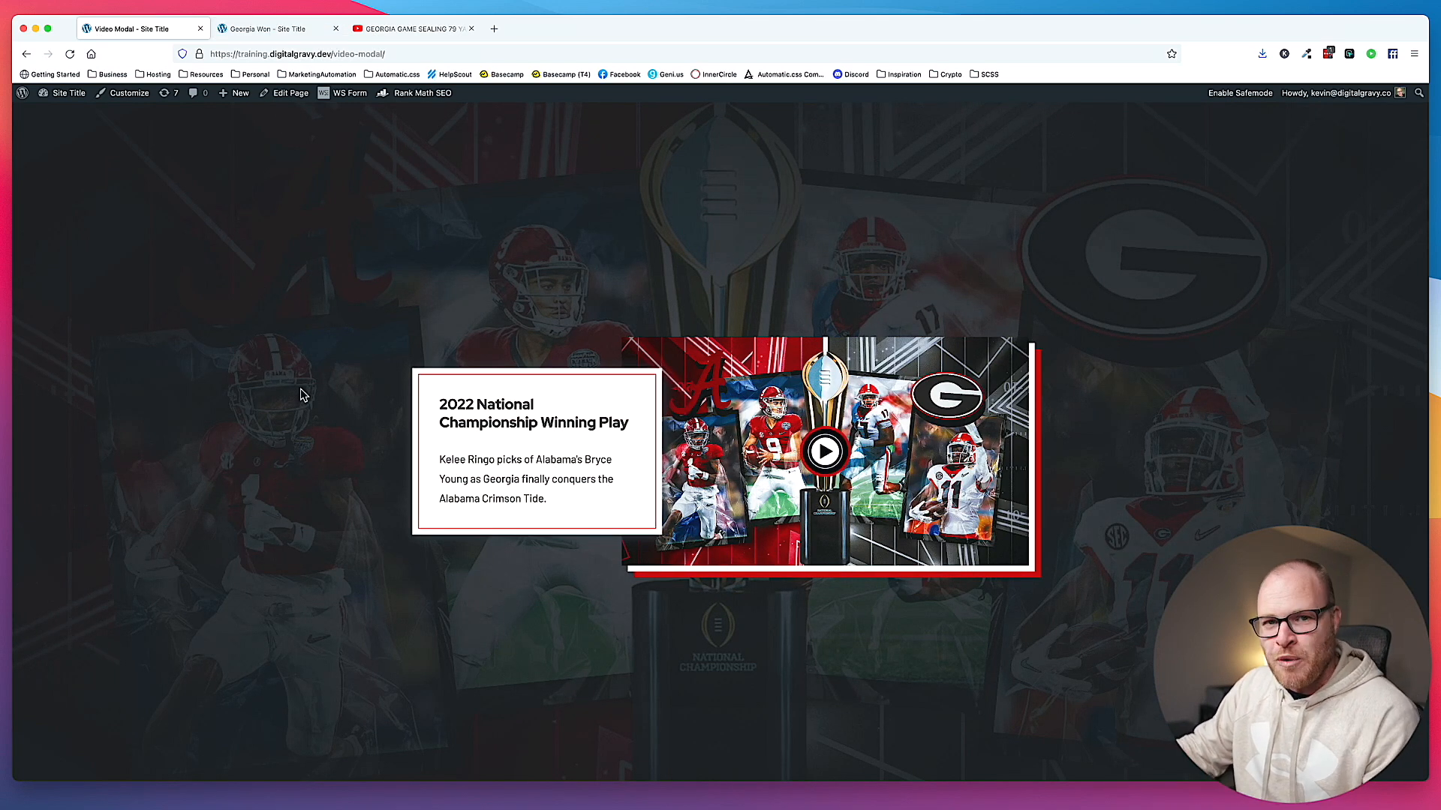
- Switch to the Georgia Won page builder and add a Section to the empty page
{"action": "left_click", "coordinate": [288, 30]}
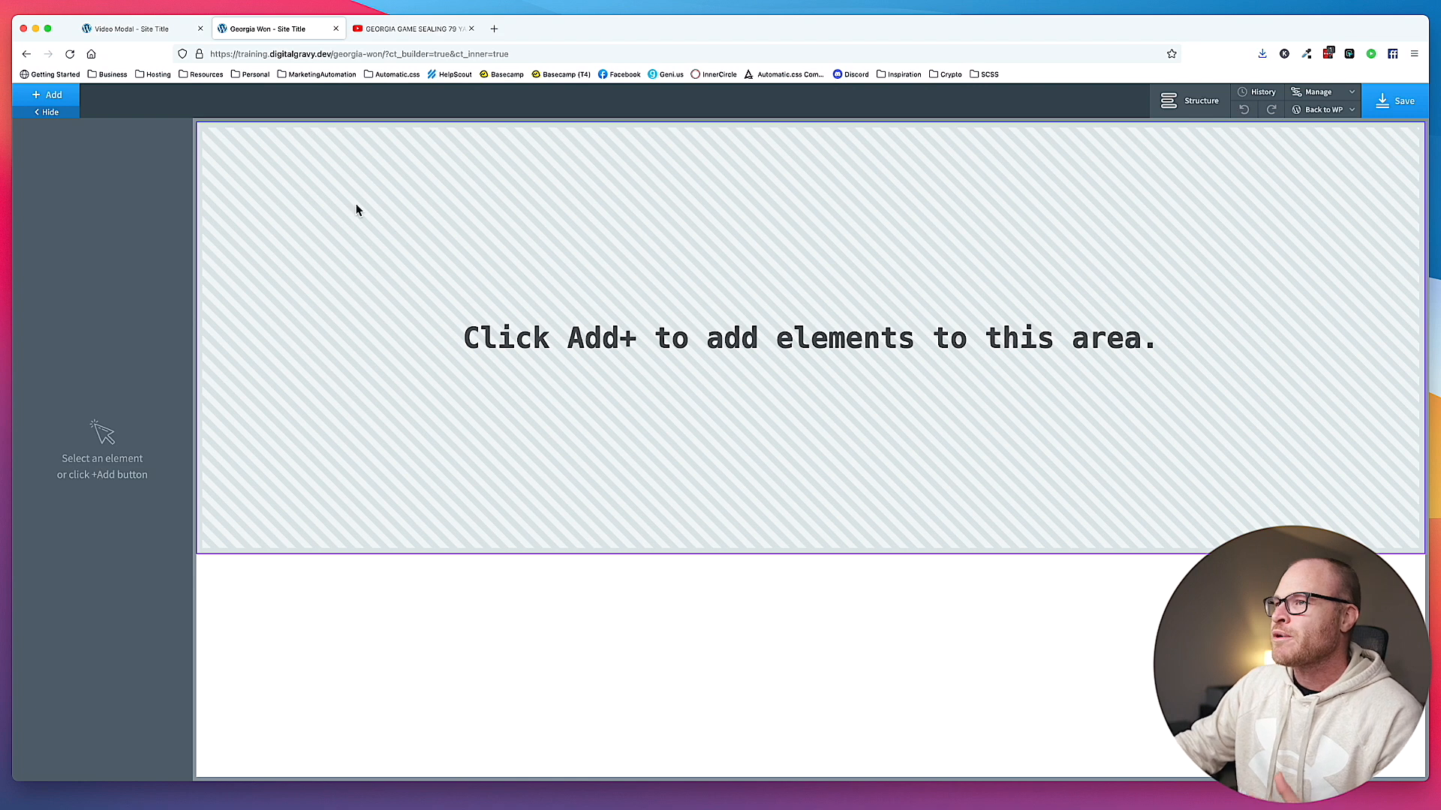
{"action": "key", "text": "ctrl+shift+Tab"}
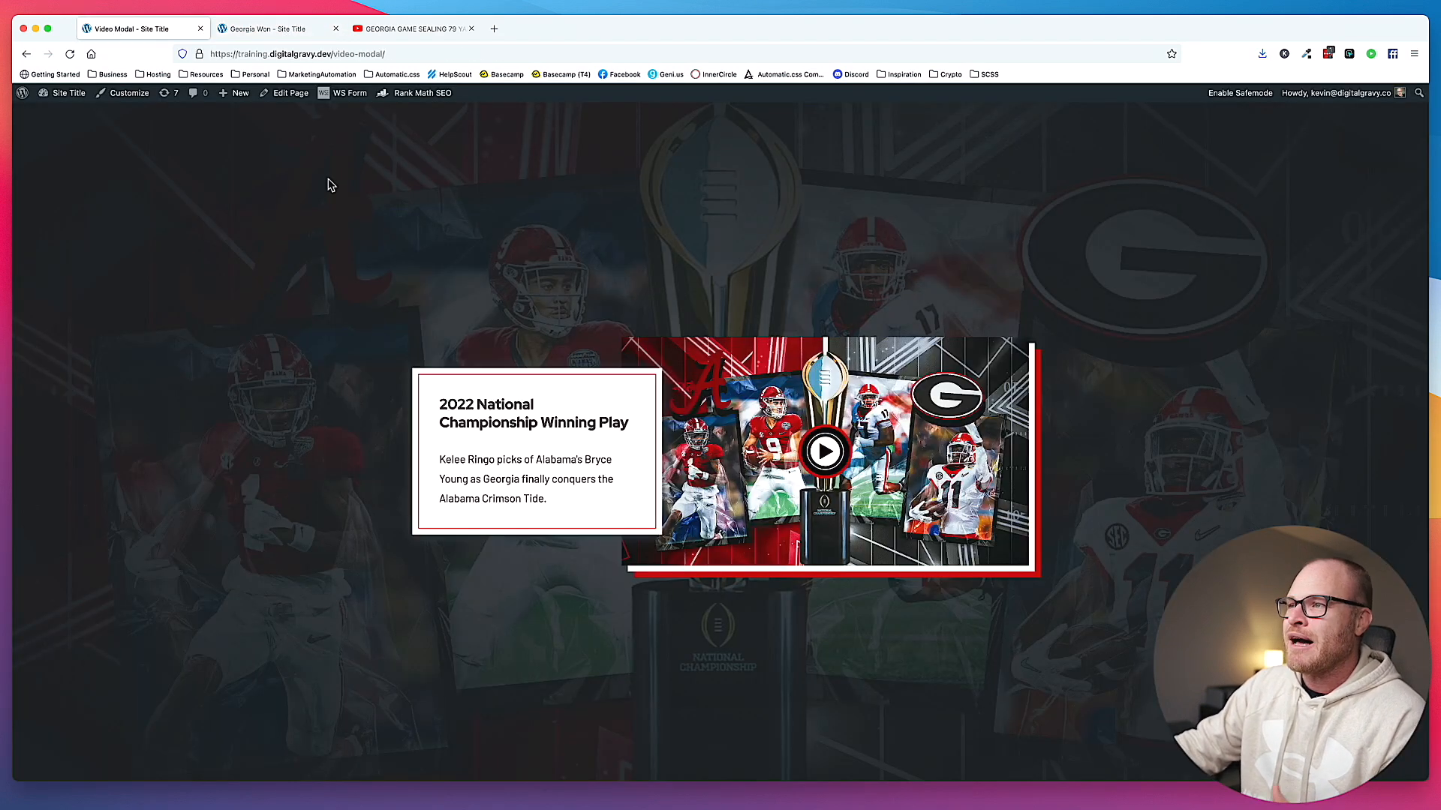
{"action": "left_click", "coordinate": [247, 39]}
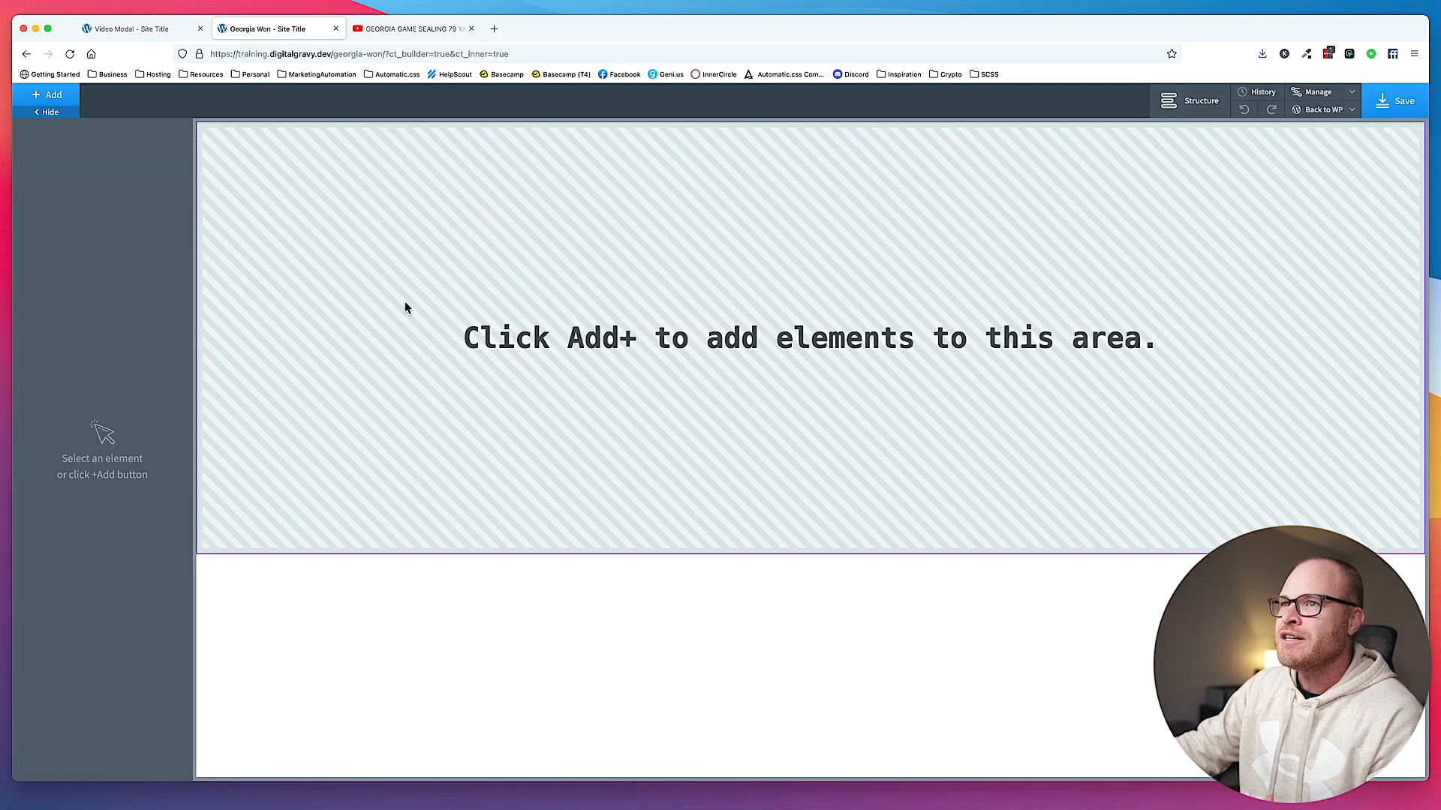
{"action": "left_click", "coordinate": [68, 96]}
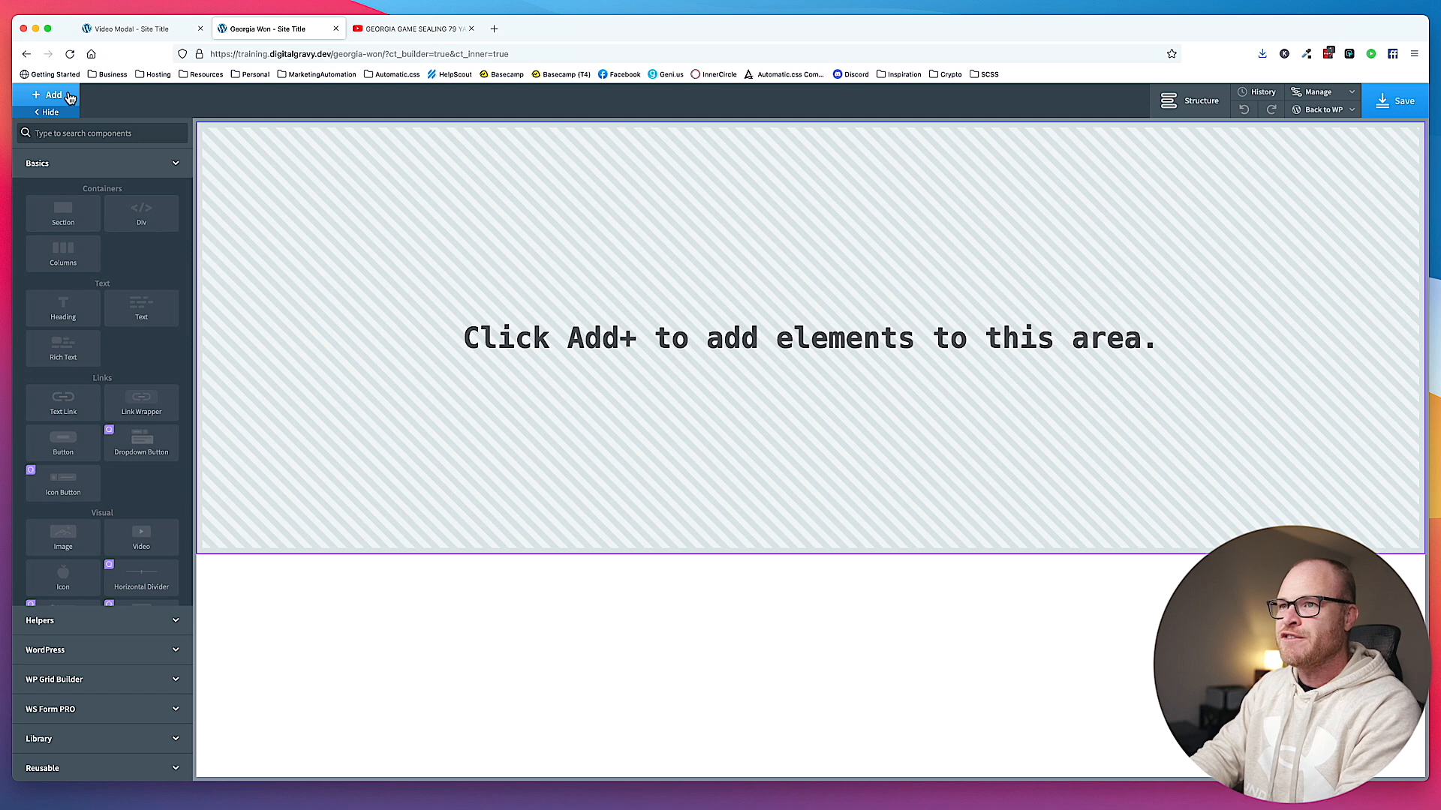
{"action": "type", "text": "sec"}
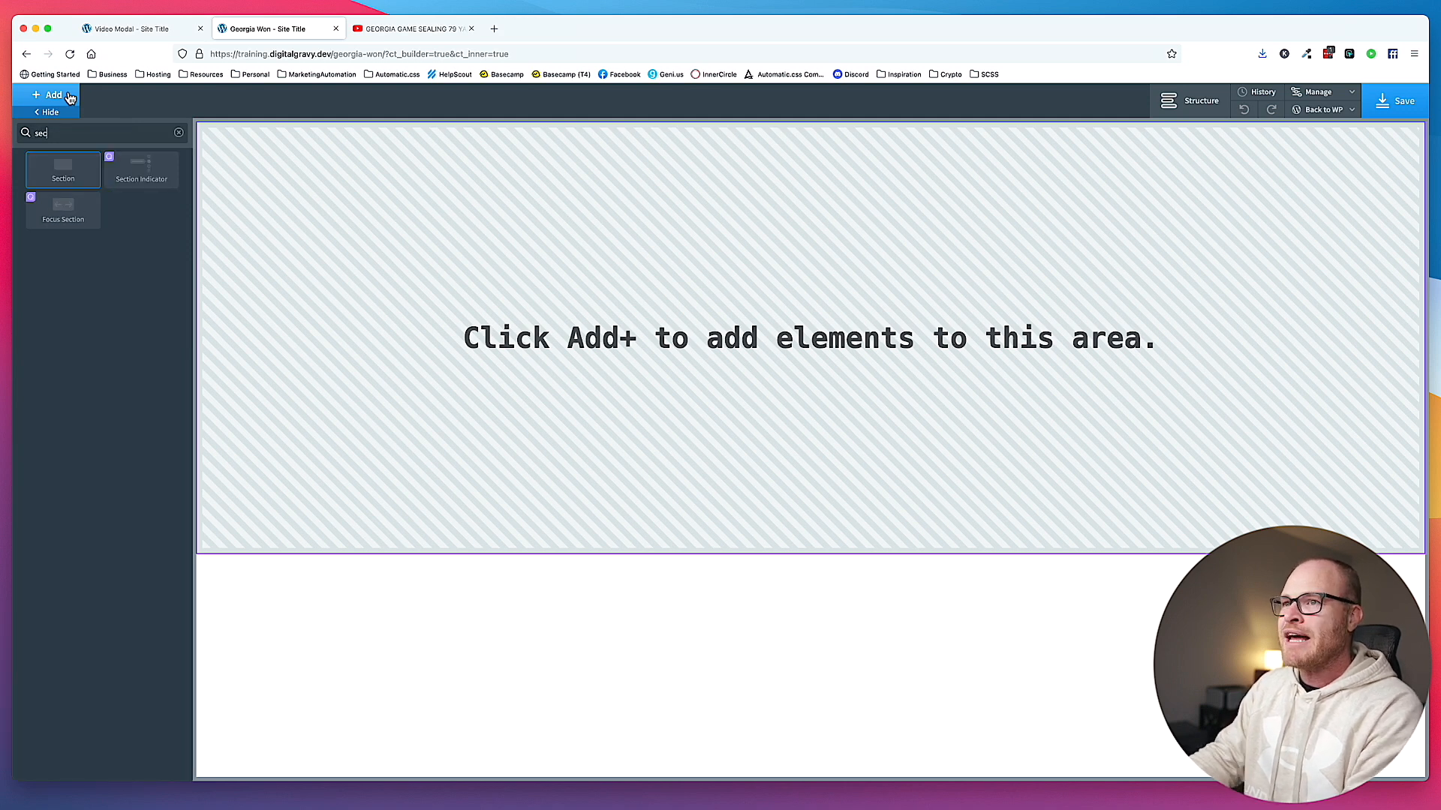
{"action": "key", "text": "Return"}
- Set the section's background image to the football players and trophy artwork from the media library
{"action": "left_click", "coordinate": [129, 197]}
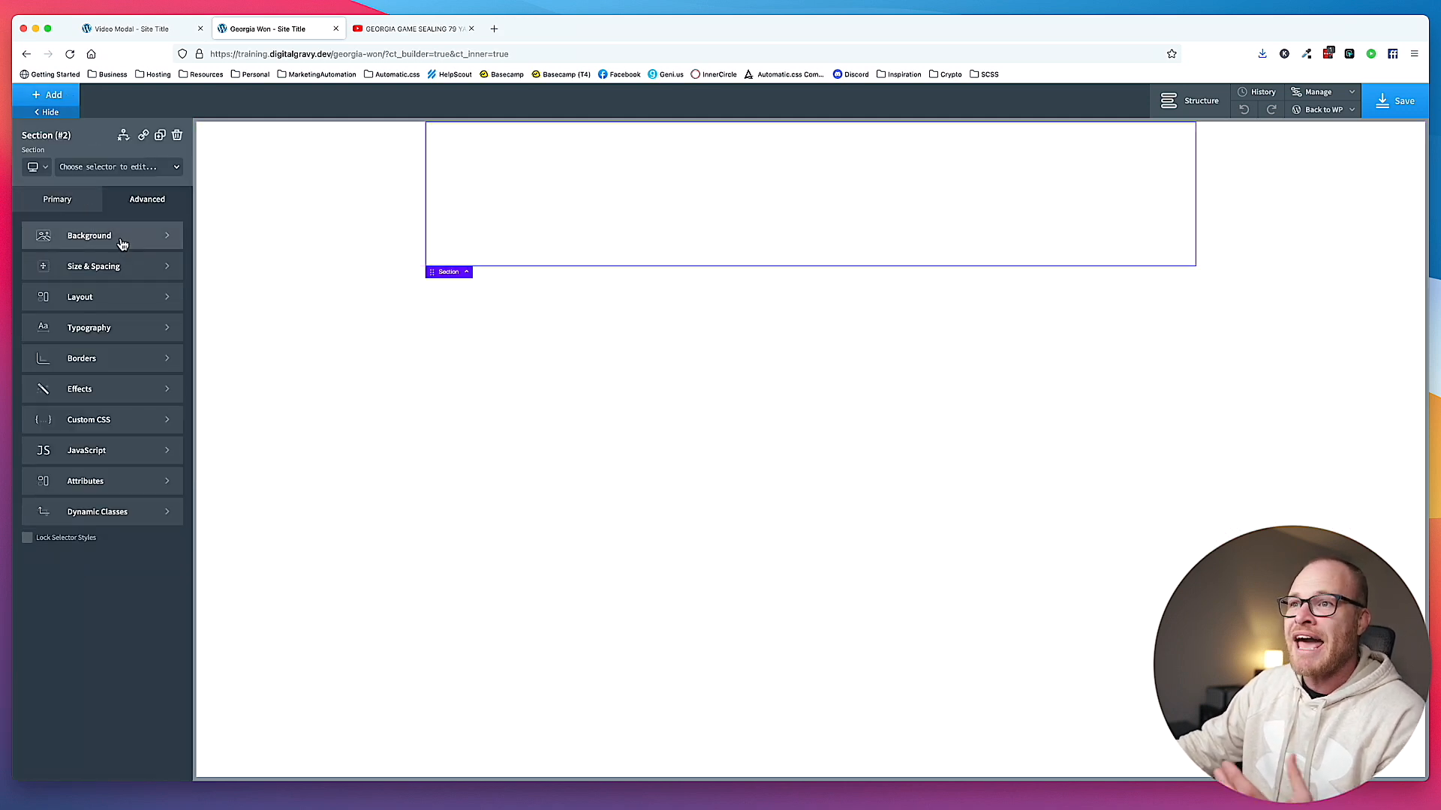
{"action": "left_click", "coordinate": [122, 241]}
{"action": "left_click", "coordinate": [129, 307]}
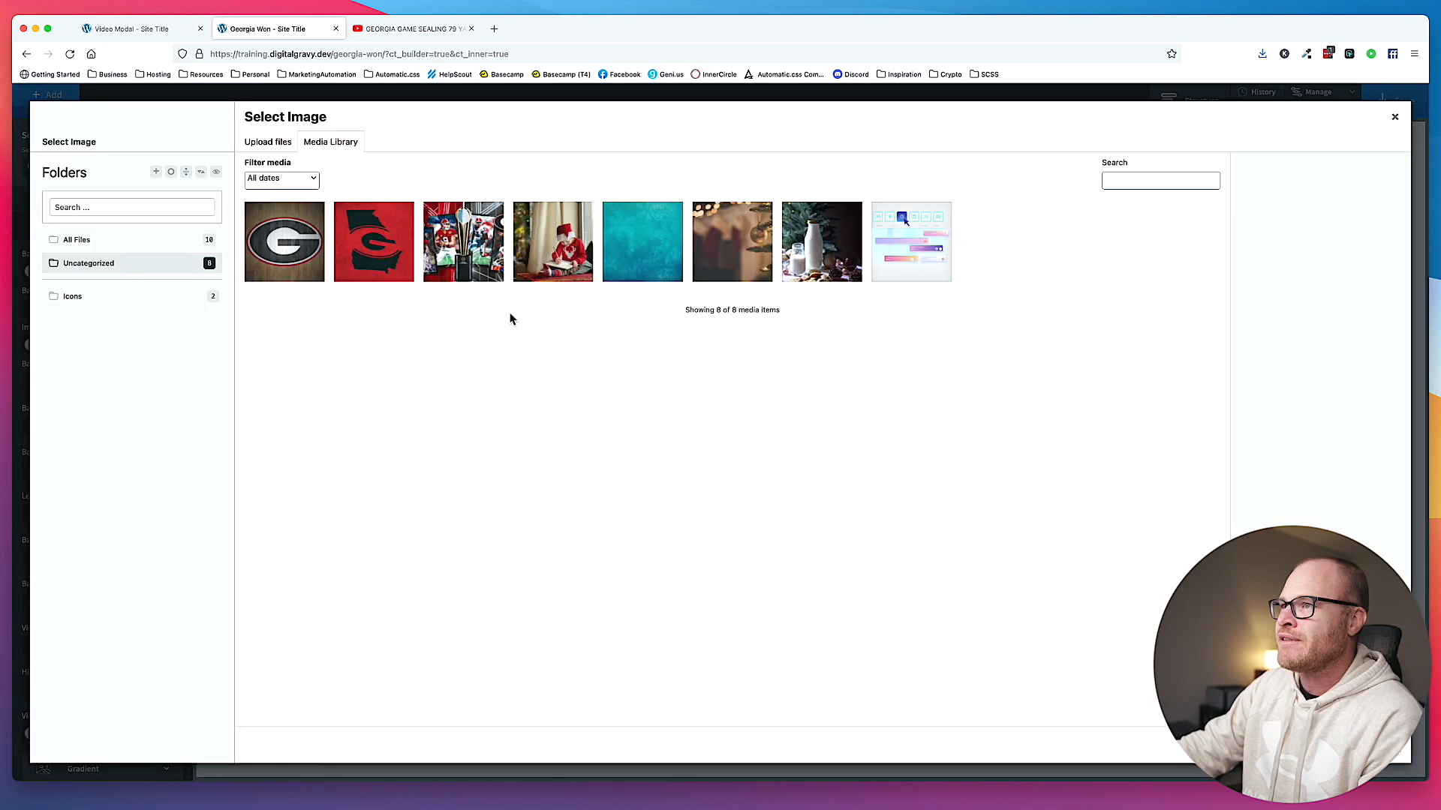
{"action": "left_click", "coordinate": [465, 259]}
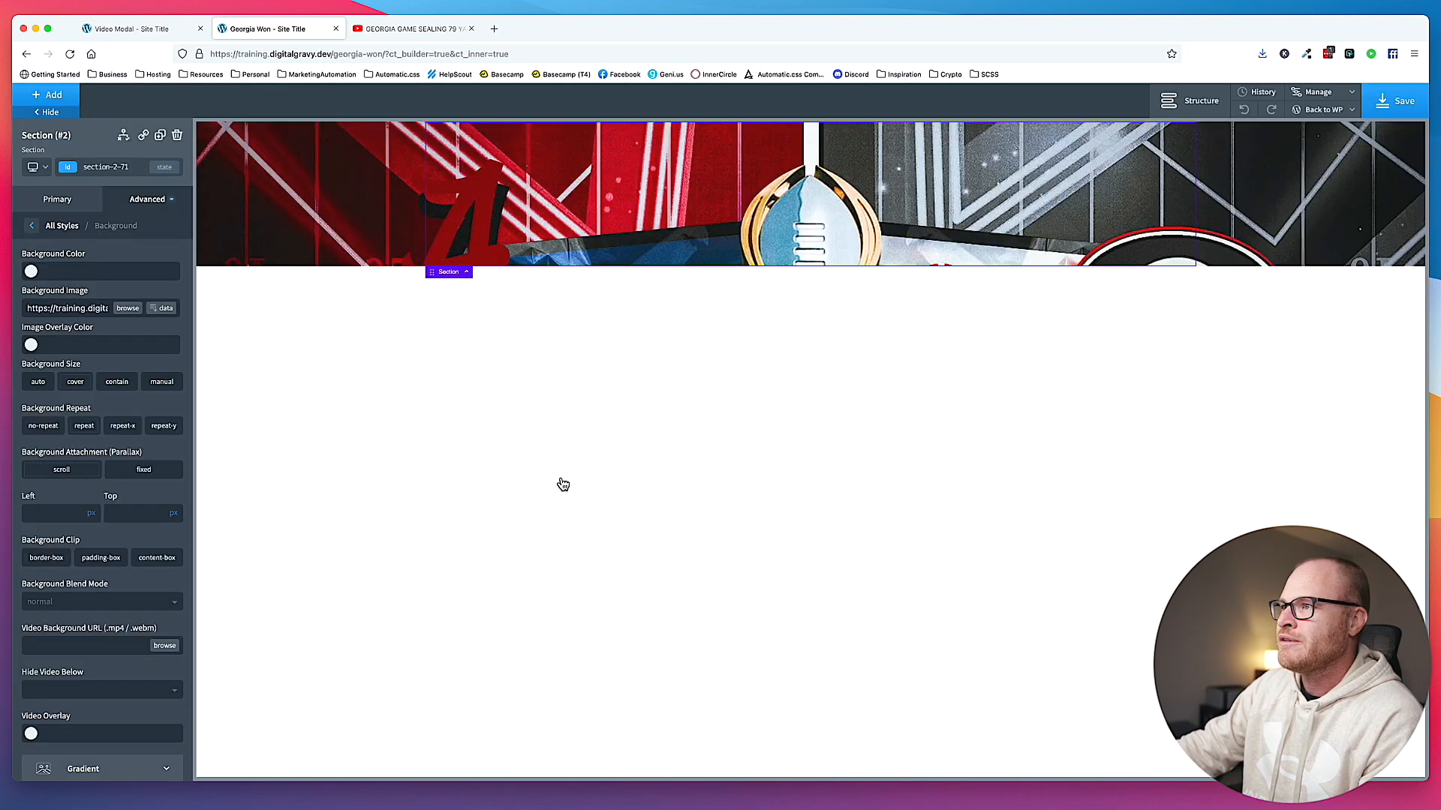
- Position the section's background image at 50% left and 50% top
{"action": "left_click", "coordinate": [91, 516]}
{"action": "left_click", "coordinate": [95, 514]}
{"action": "left_click", "coordinate": [69, 515]}
{"action": "type", "text": "50"}
{"action": "left_click", "coordinate": [173, 513]}
{"action": "left_click", "coordinate": [176, 515]}
{"action": "left_click", "coordinate": [137, 514]}
{"action": "type", "text": "50"}
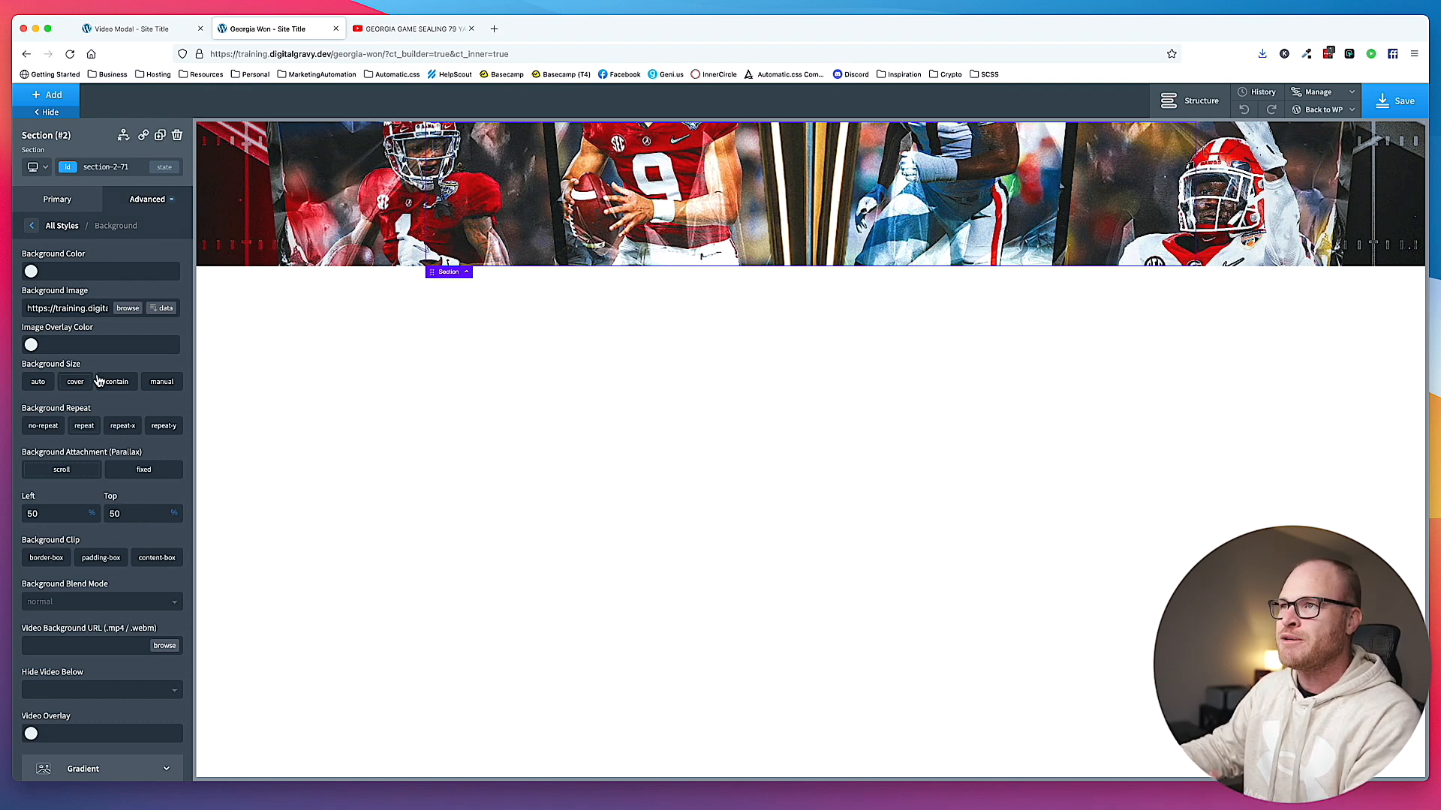
- Check the finished Video Modal page for reference and set the section's minimum height to 100 vh
{"action": "left_click", "coordinate": [123, 29]}
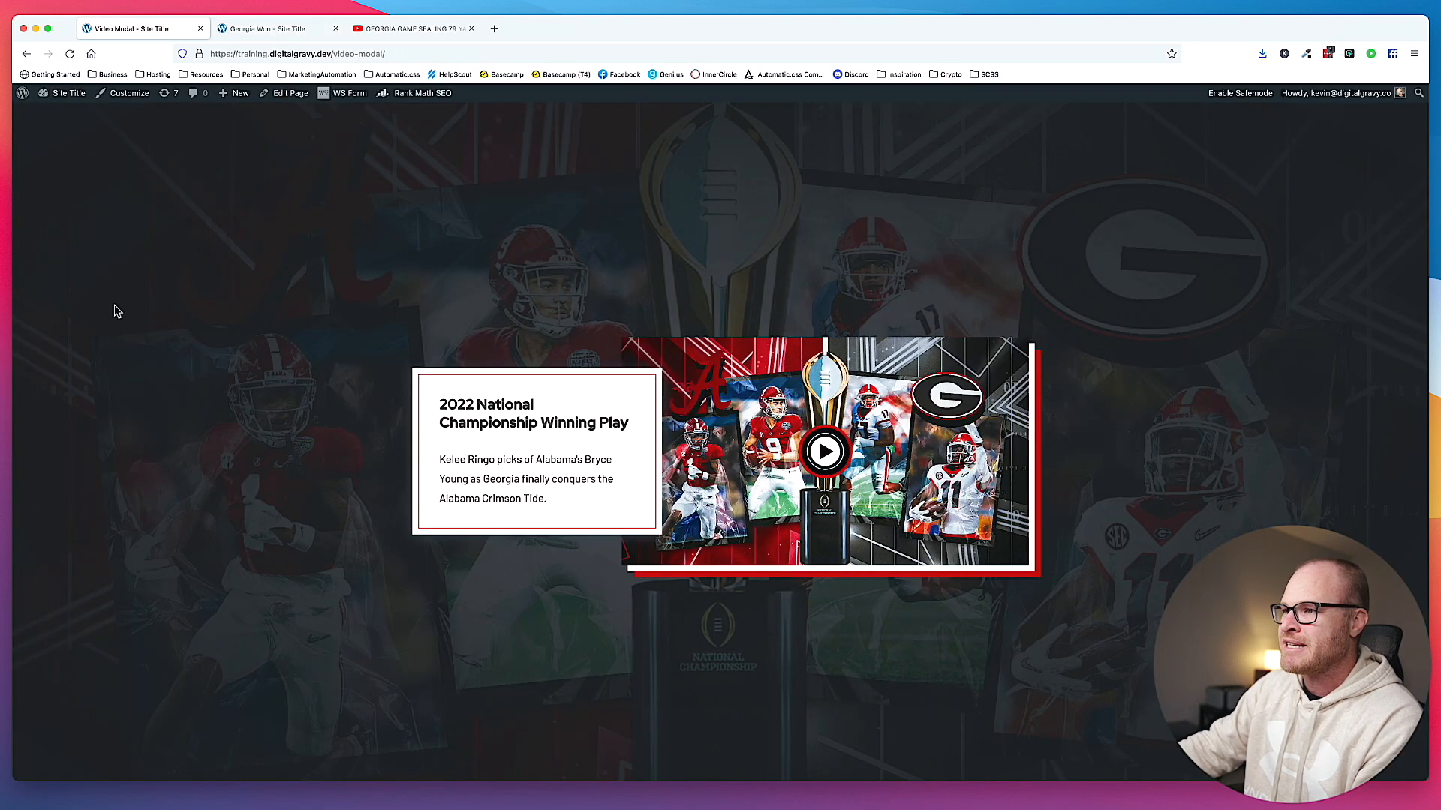
{"action": "left_click", "coordinate": [259, 29]}
{"action": "left_click", "coordinate": [159, 204]}
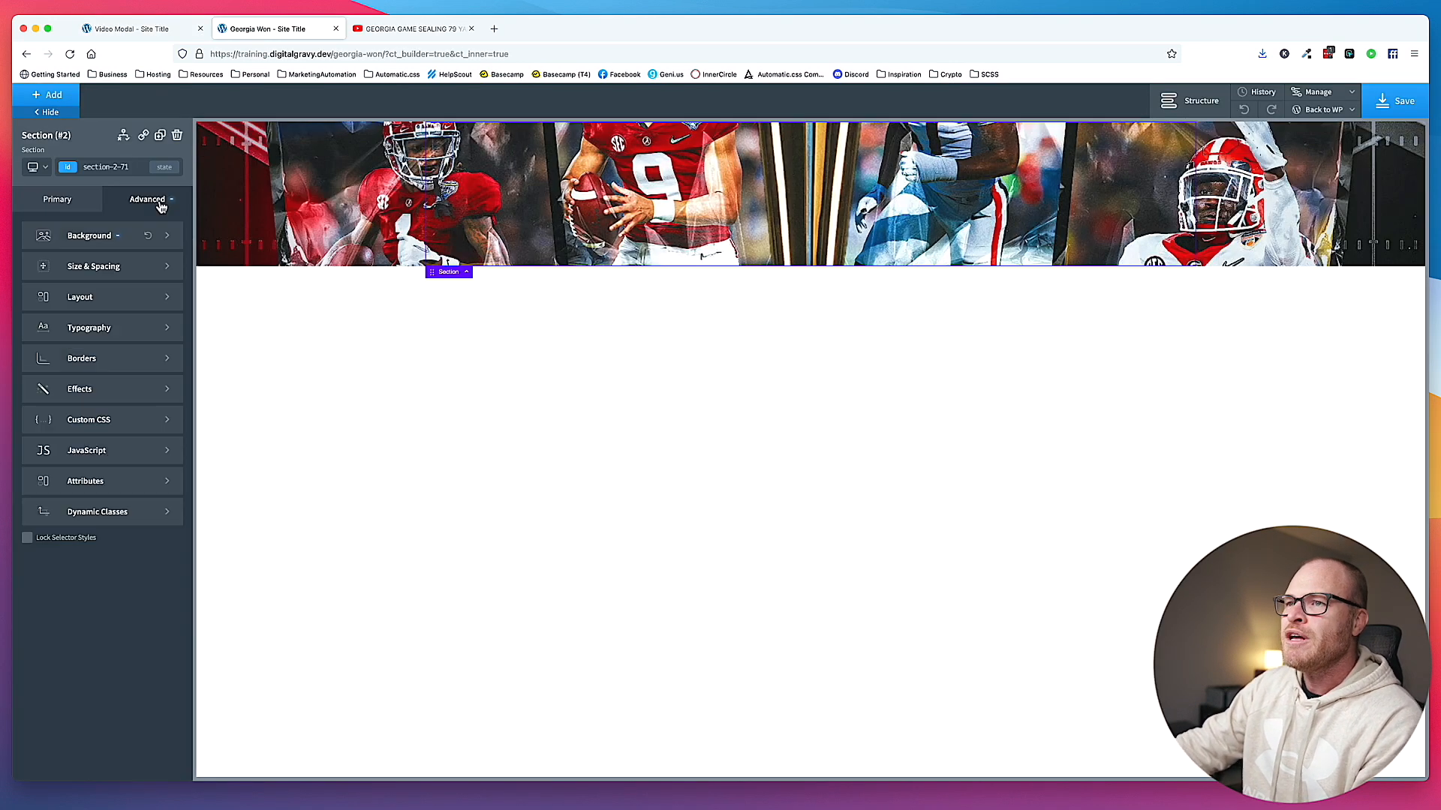
{"action": "left_click", "coordinate": [109, 266]}
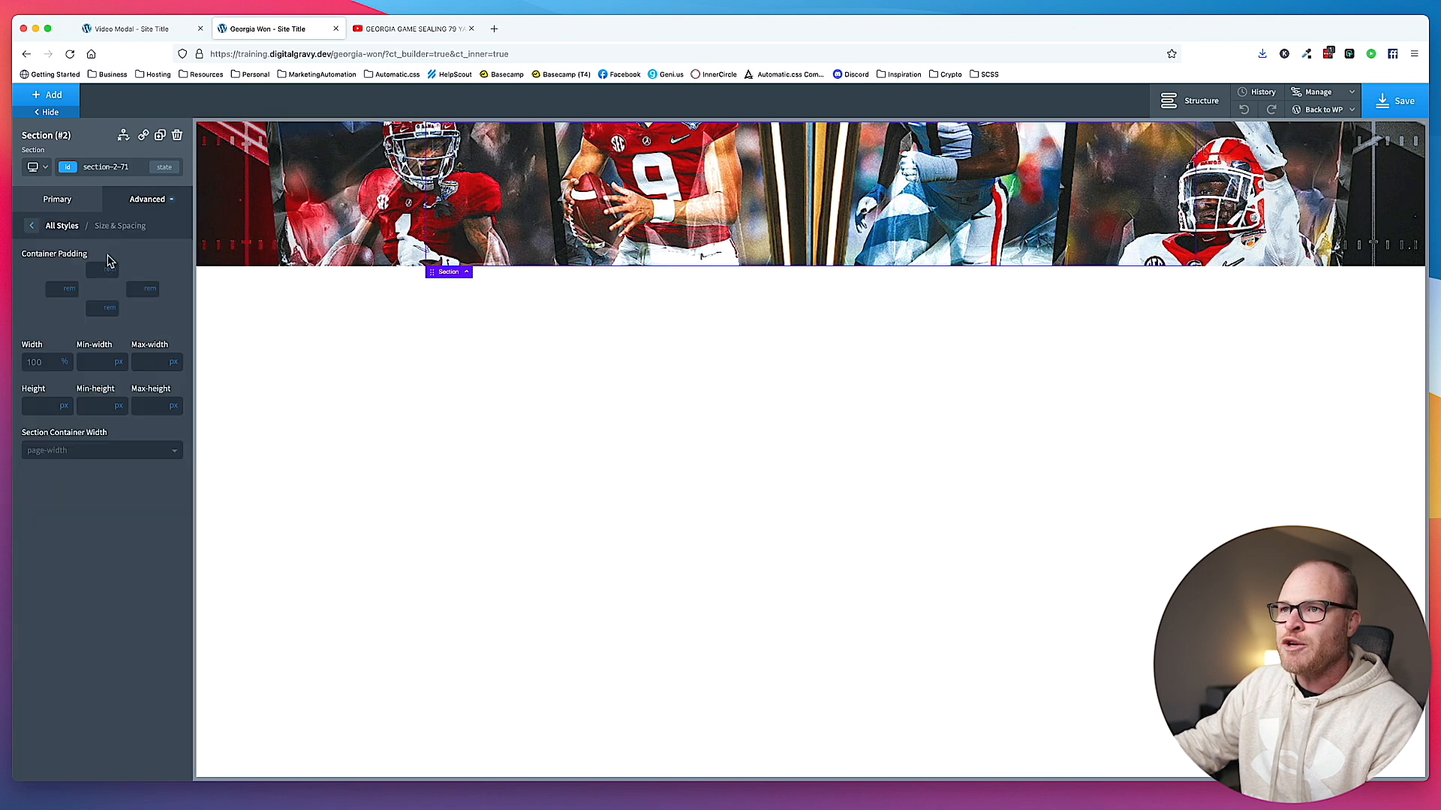
{"action": "left_click", "coordinate": [119, 406]}
{"action": "left_click", "coordinate": [123, 441]}
{"action": "left_click", "coordinate": [92, 409]}
{"action": "type", "text": "100"}
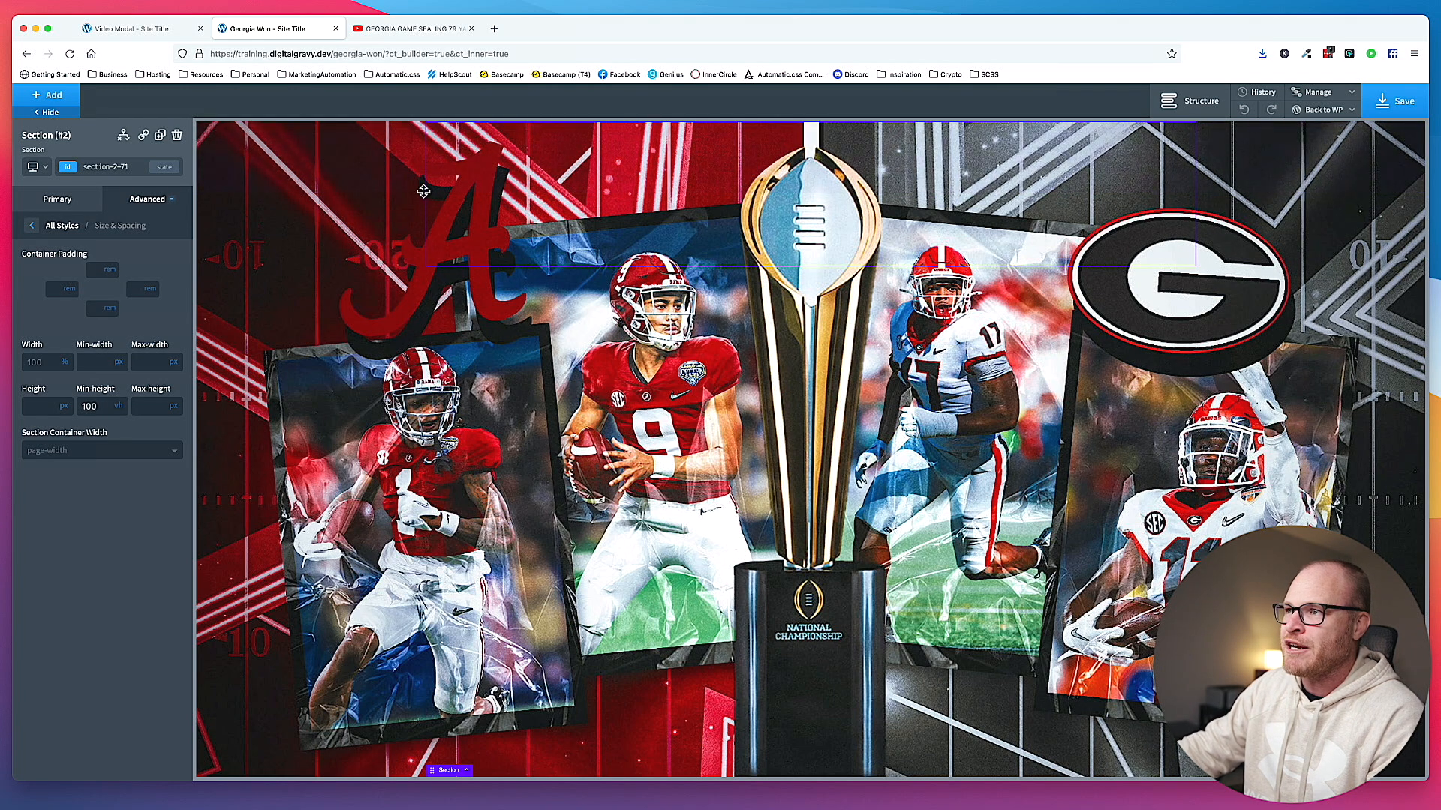
- Add a Button element inside the section
{"action": "left_click", "coordinate": [60, 103]}
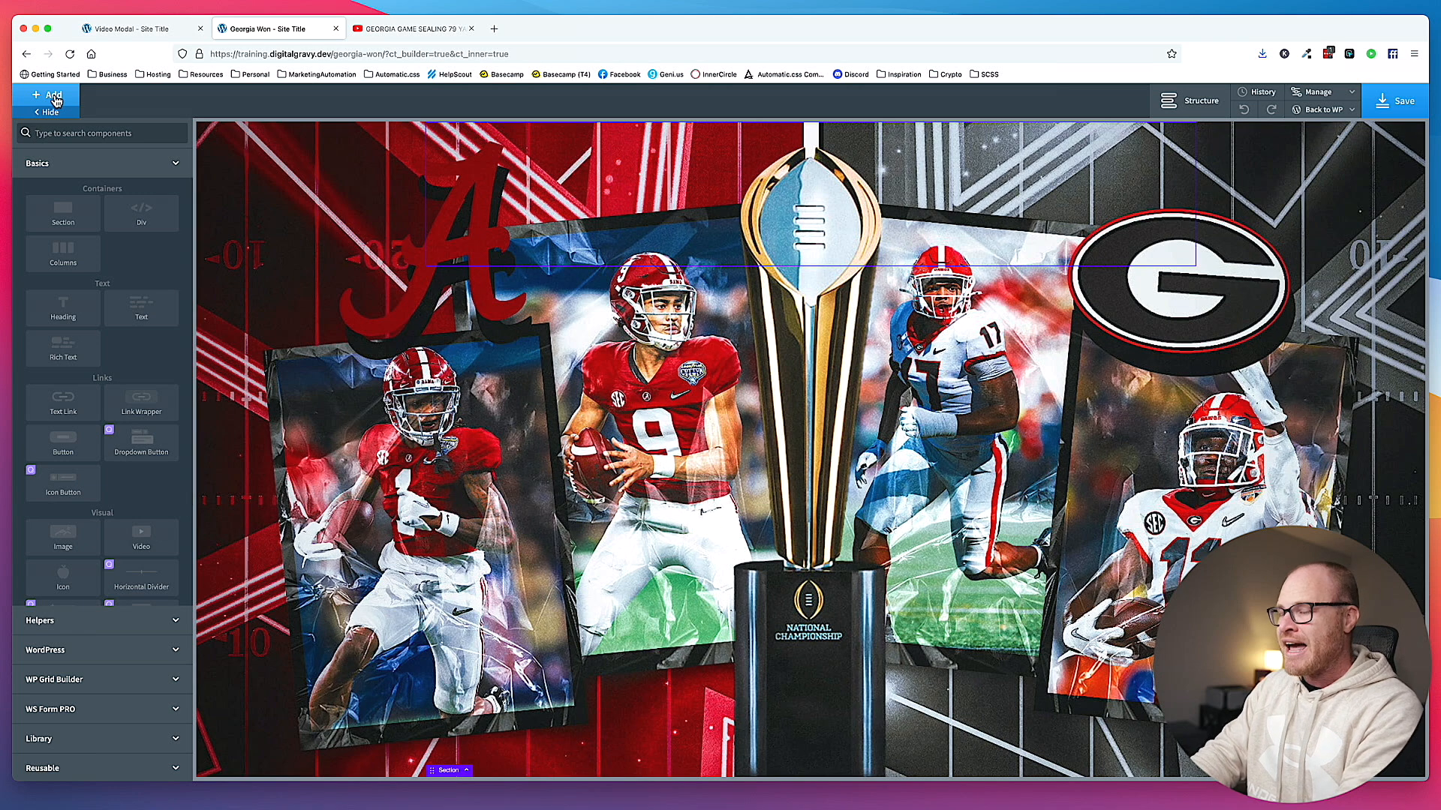
{"action": "type", "text": "butt"}
{"action": "key", "text": "Return"}
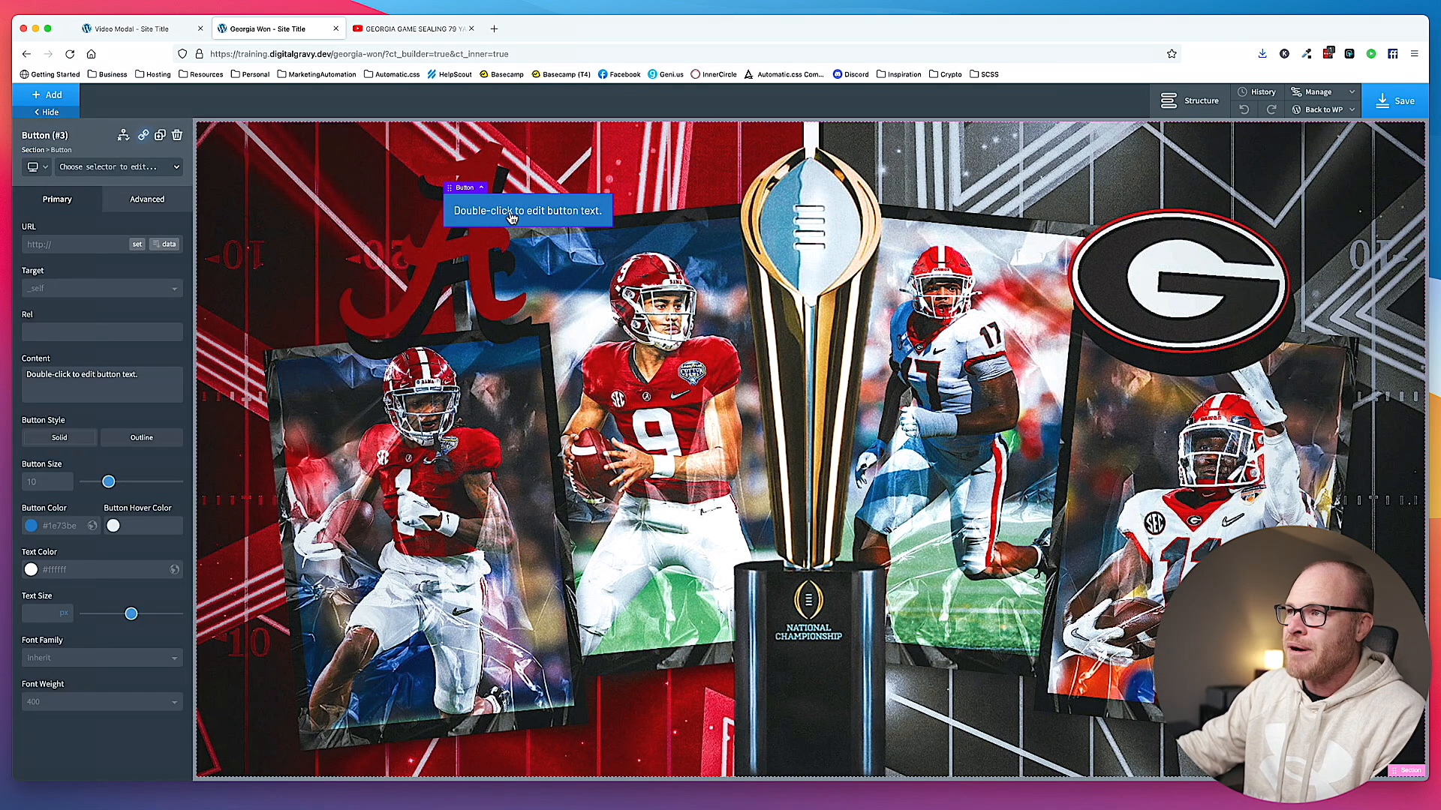
- Try to center the section's content vertically using flex display, column direction and center justification
{"action": "left_click", "coordinate": [751, 199]}
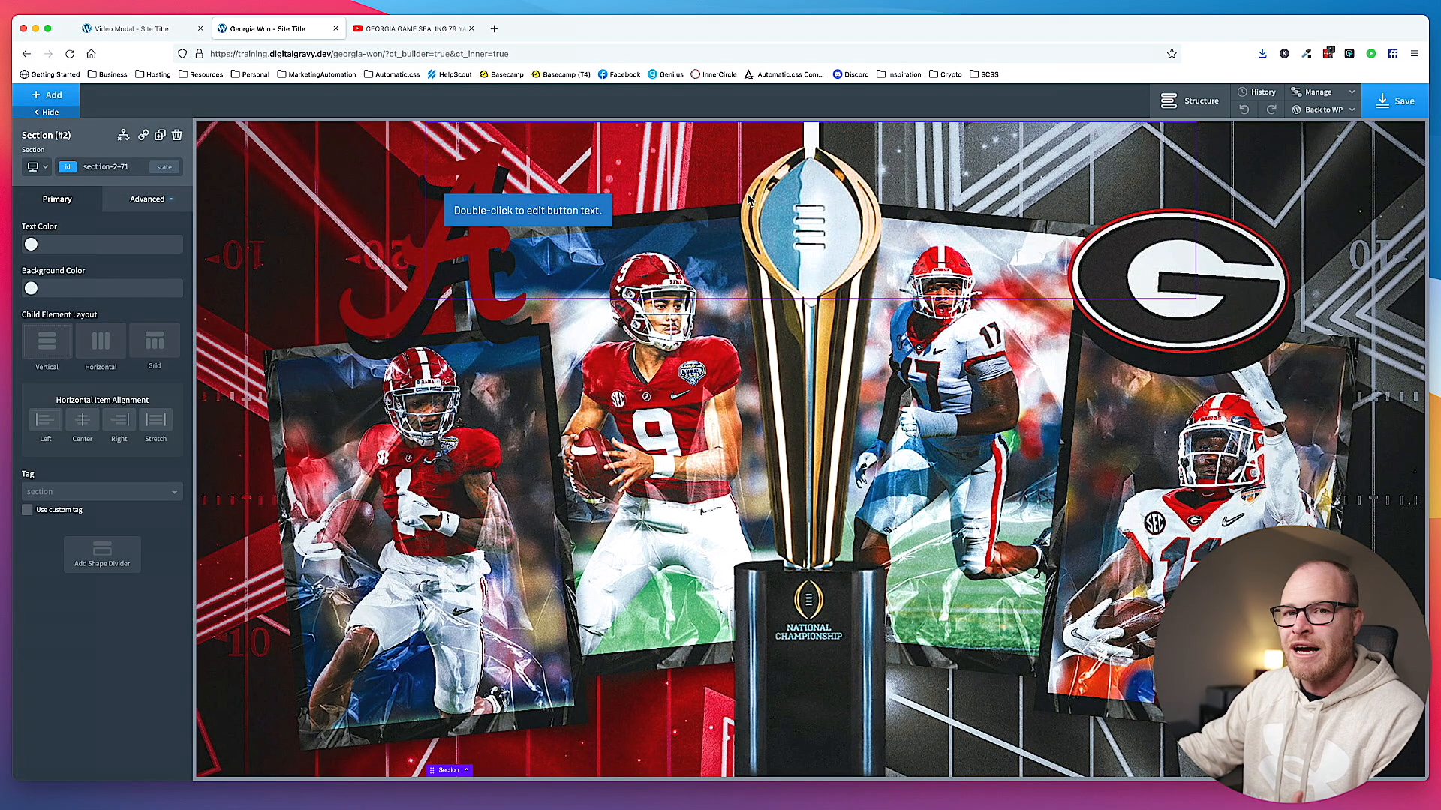
{"action": "left_click", "coordinate": [147, 199]}
{"action": "left_click", "coordinate": [55, 296]}
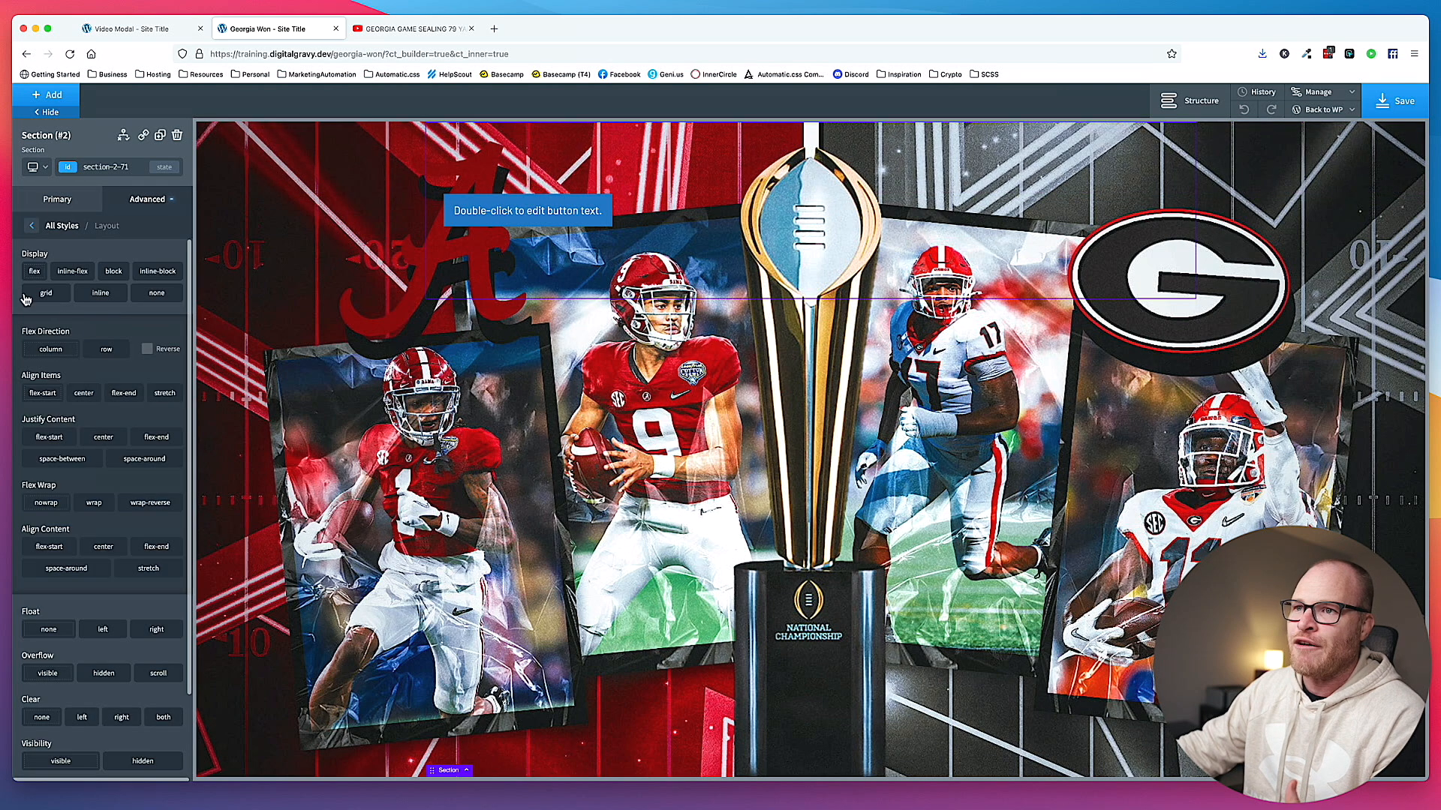
{"action": "left_click", "coordinate": [34, 272]}
{"action": "left_click", "coordinate": [50, 348]}
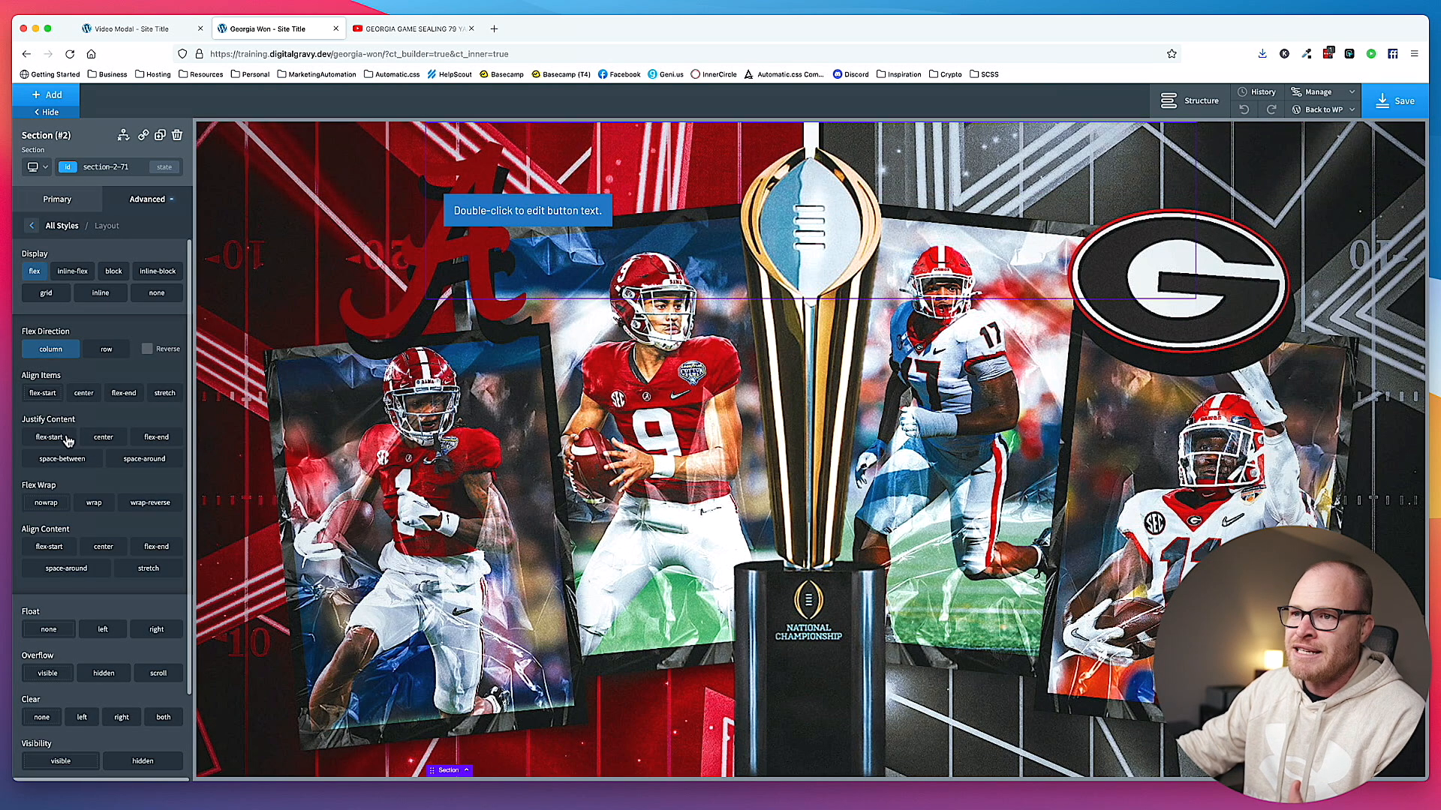
{"action": "left_click", "coordinate": [101, 442]}
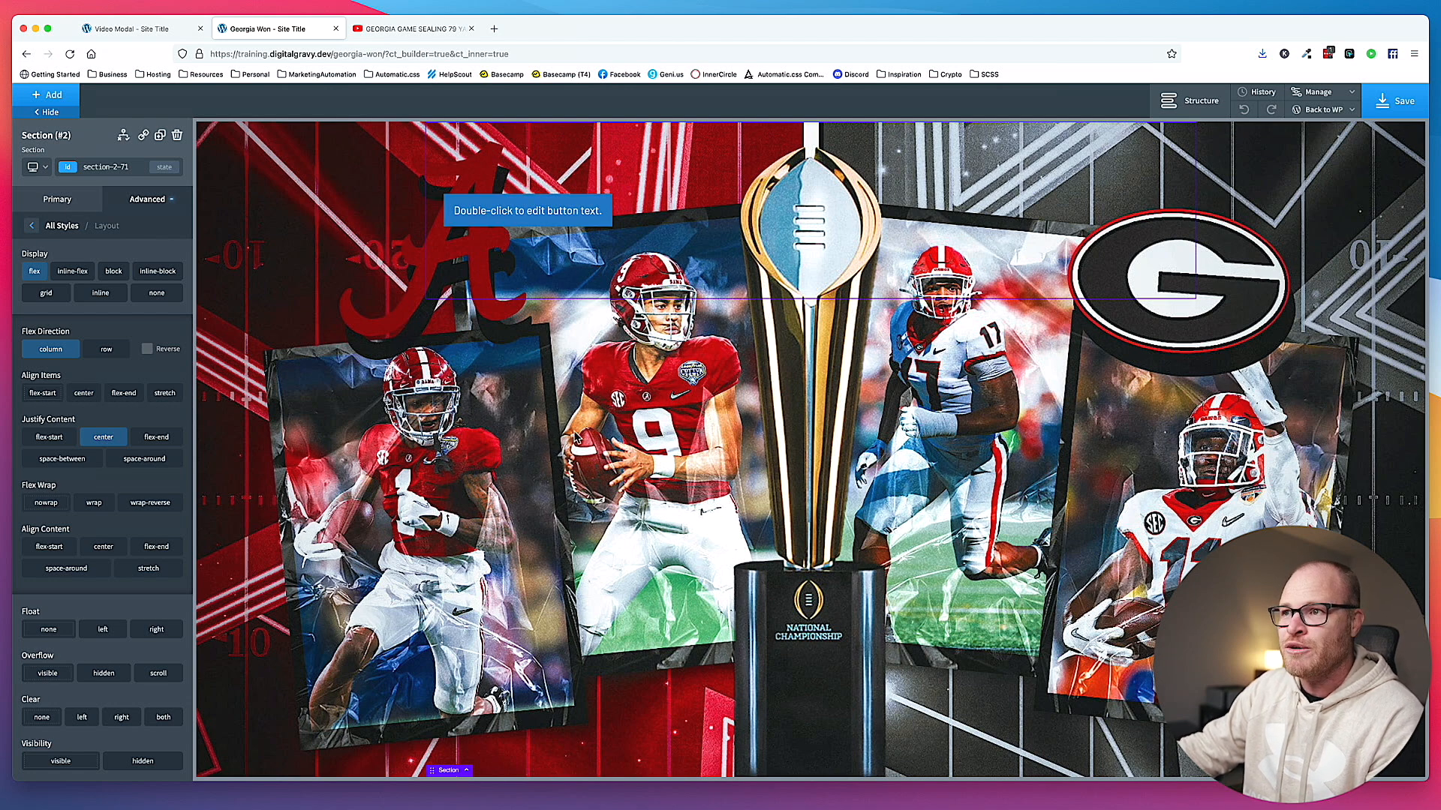
- Toggle the section's flex display off and on, and reset its layout settings
{"action": "left_click", "coordinate": [30, 272]}
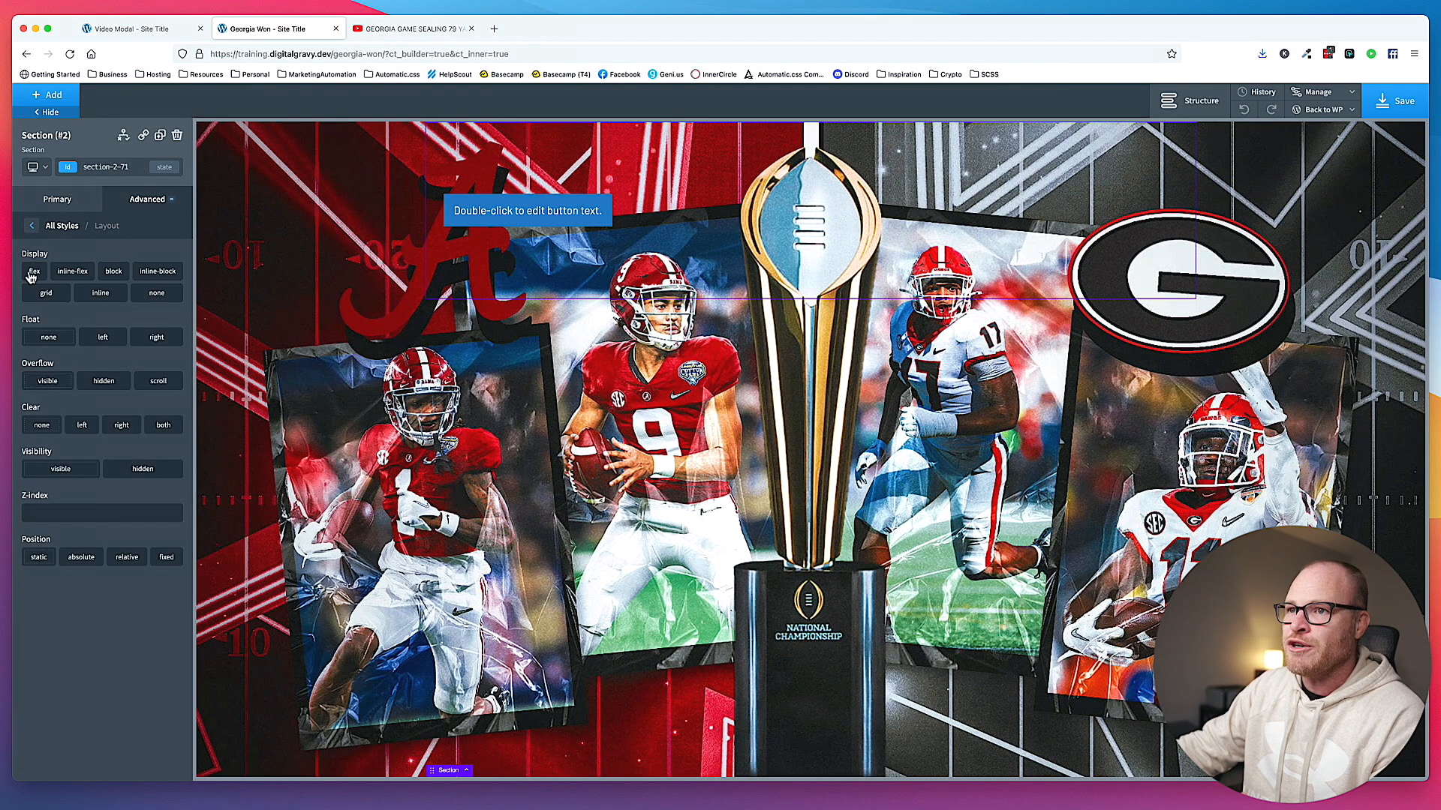
{"action": "left_click", "coordinate": [33, 273]}
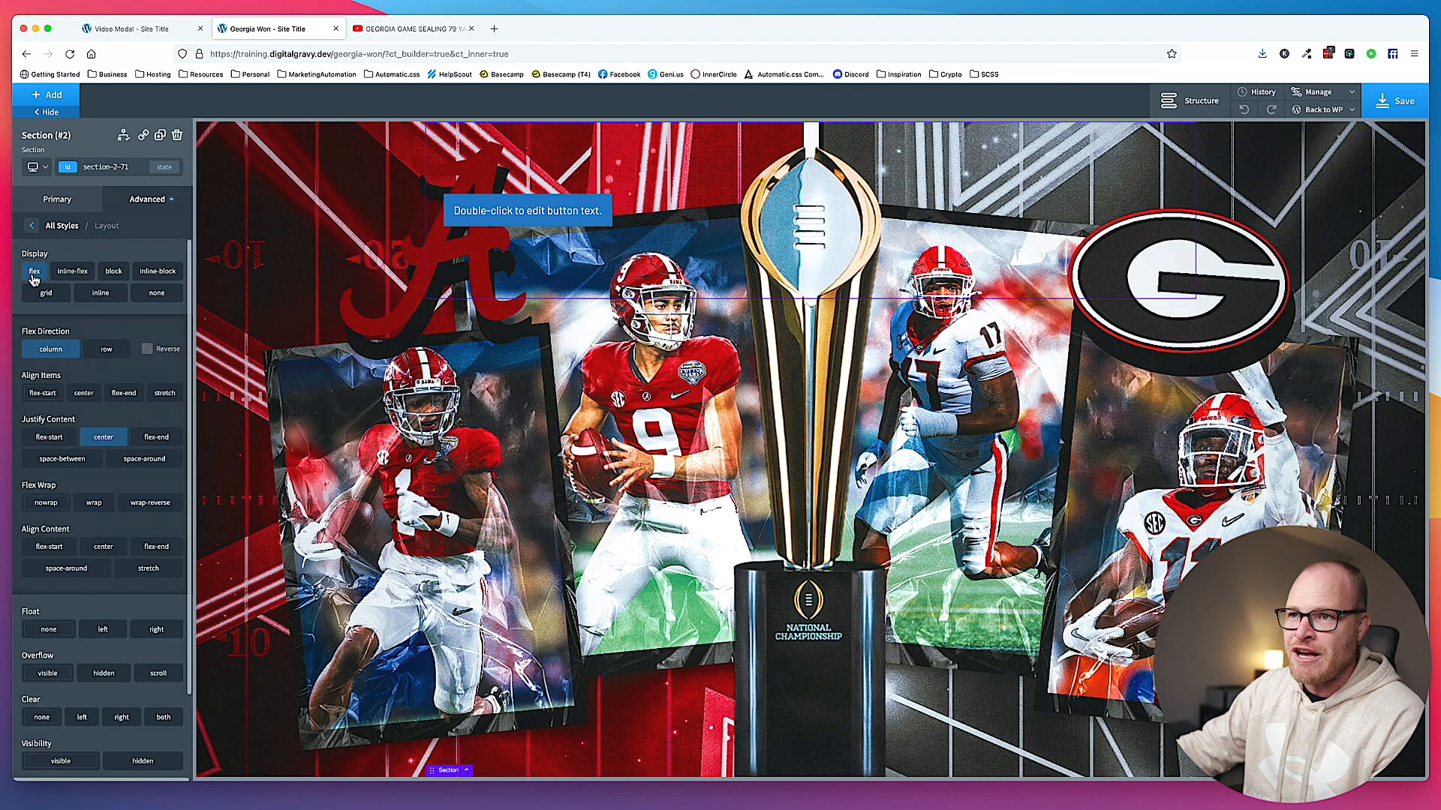
{"action": "left_click", "coordinate": [34, 273]}
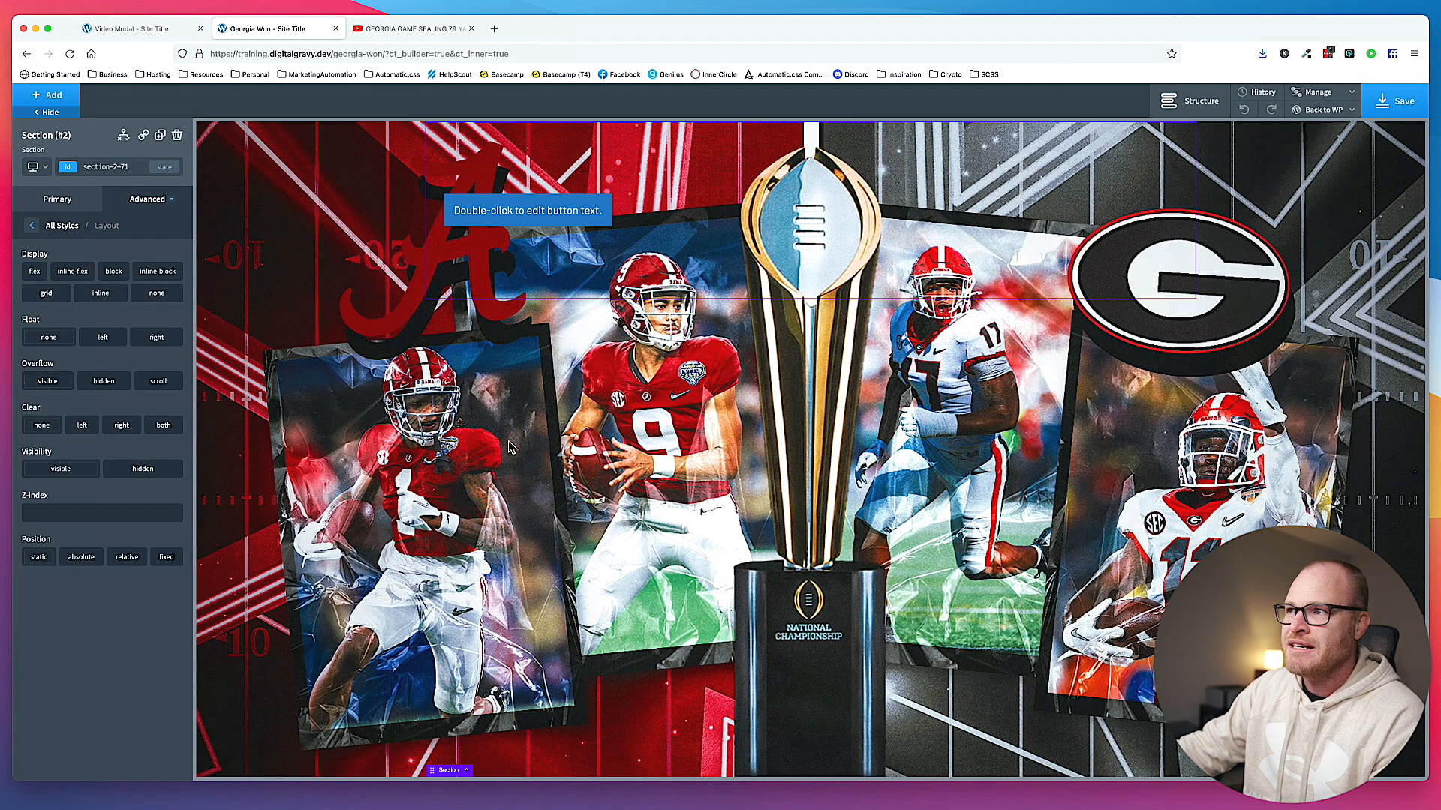
{"action": "left_click", "coordinate": [156, 200]}
{"action": "left_click", "coordinate": [148, 298]}
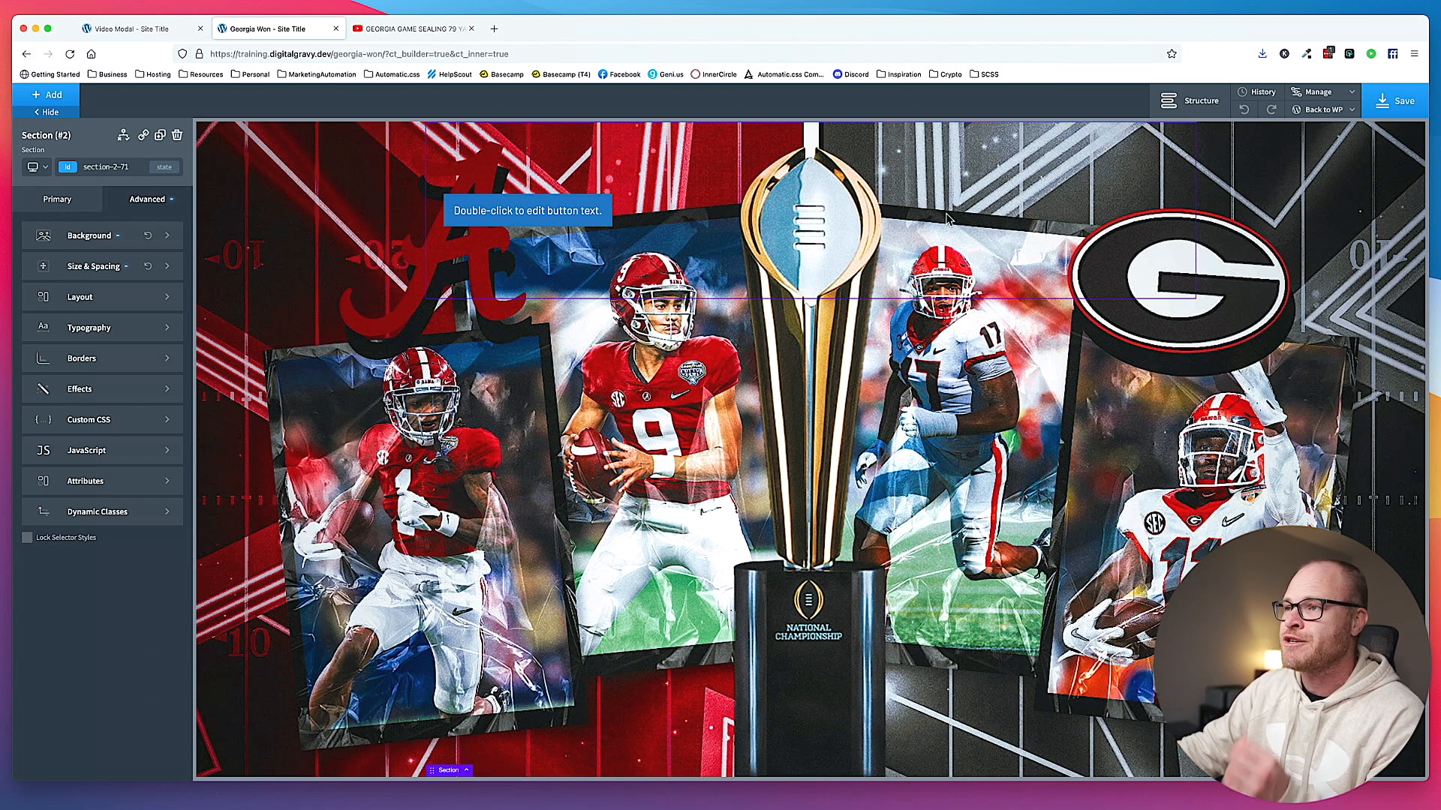
- Add the height--full class to the section
{"action": "left_click", "coordinate": [123, 165]}
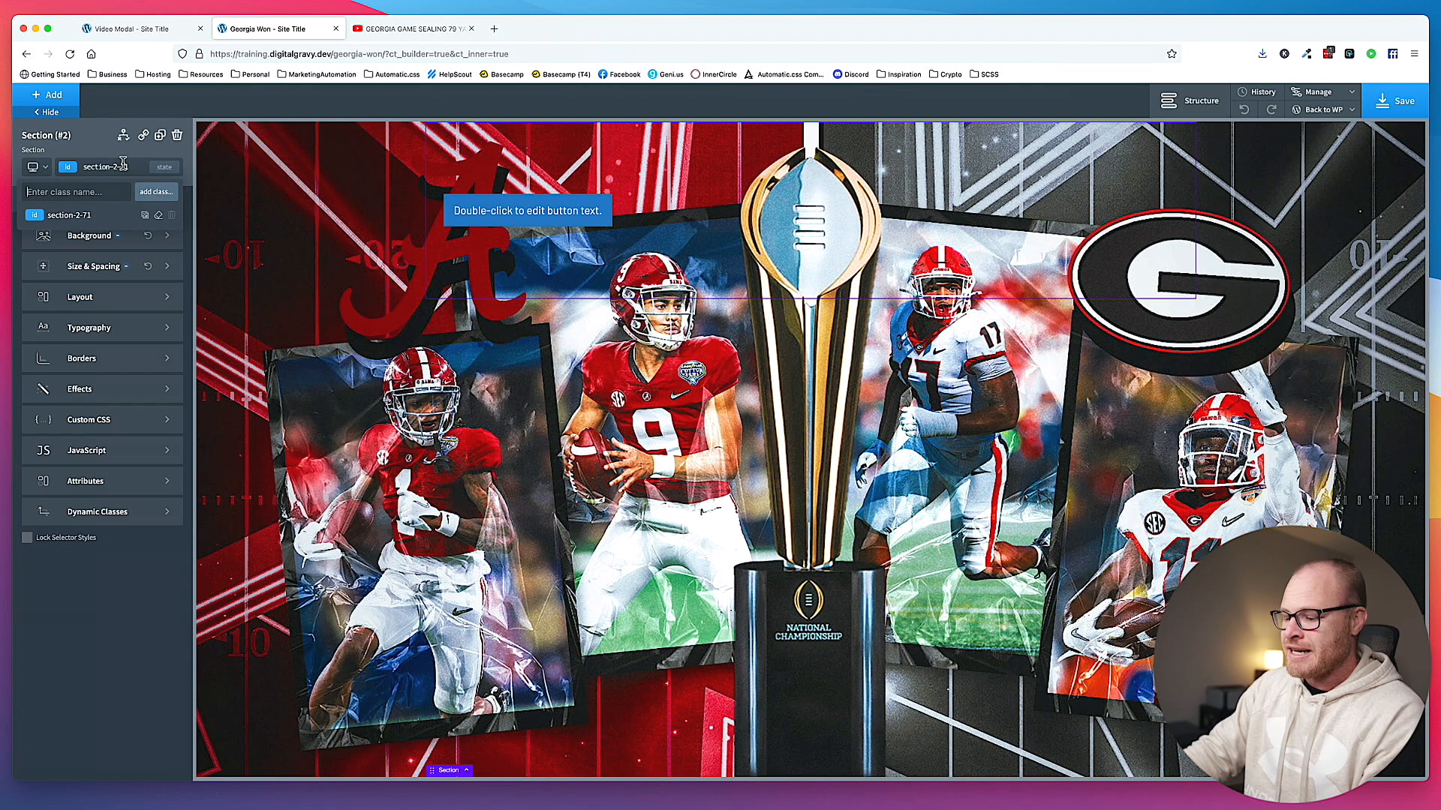
{"action": "type", "text": "height--full"}
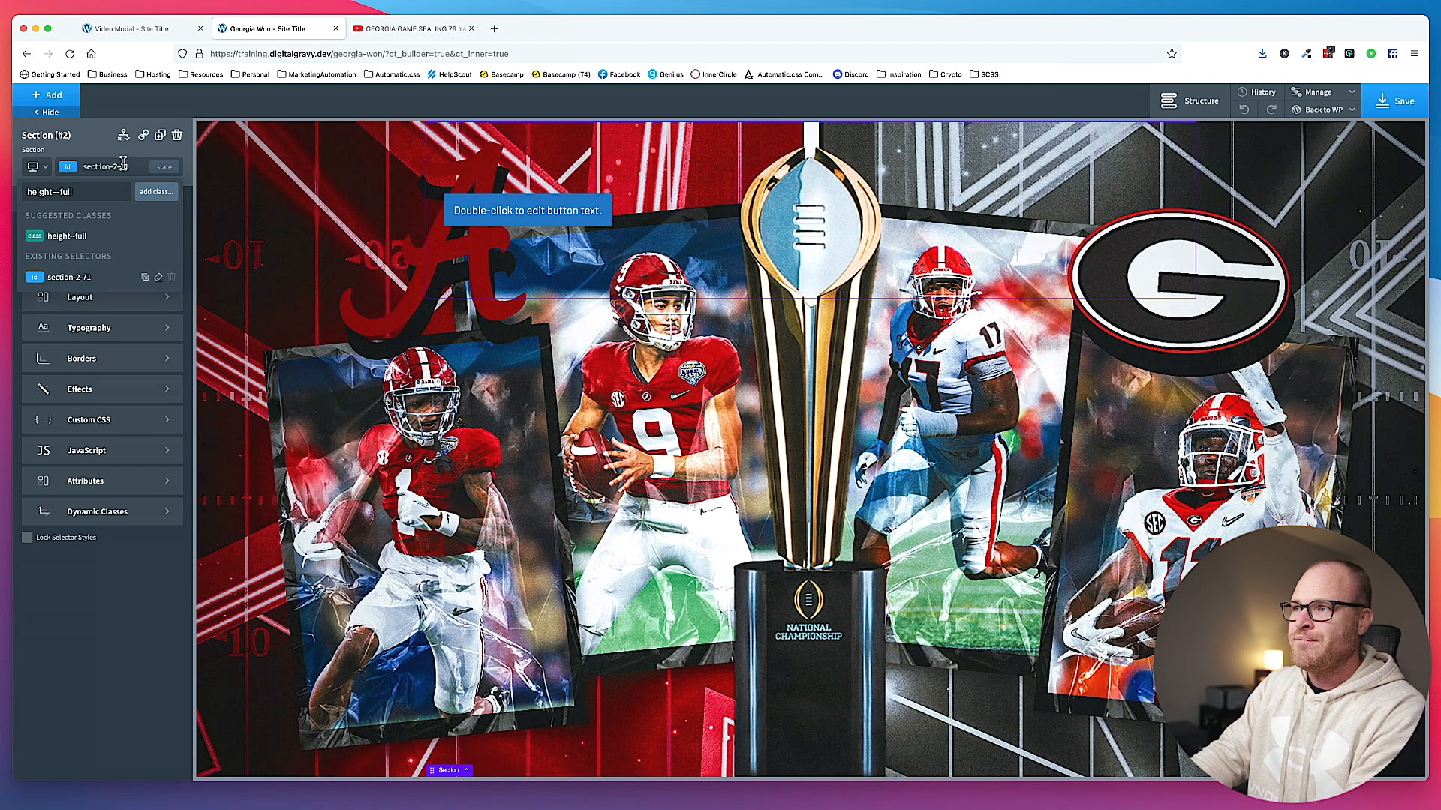
{"action": "key", "text": "Return"}
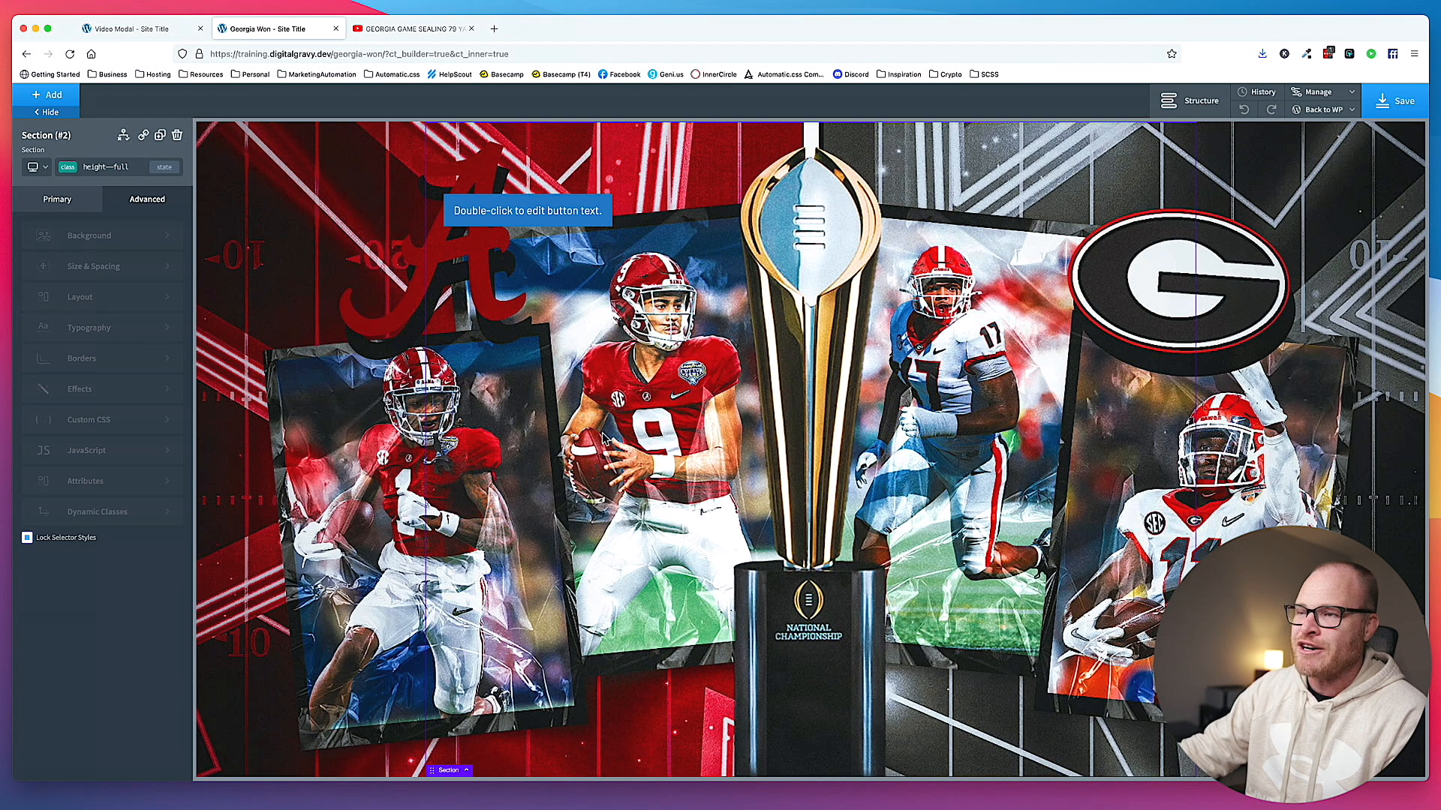
- Remove the height--full class from the section and return to its ID selector
{"action": "left_click", "coordinate": [129, 169]}
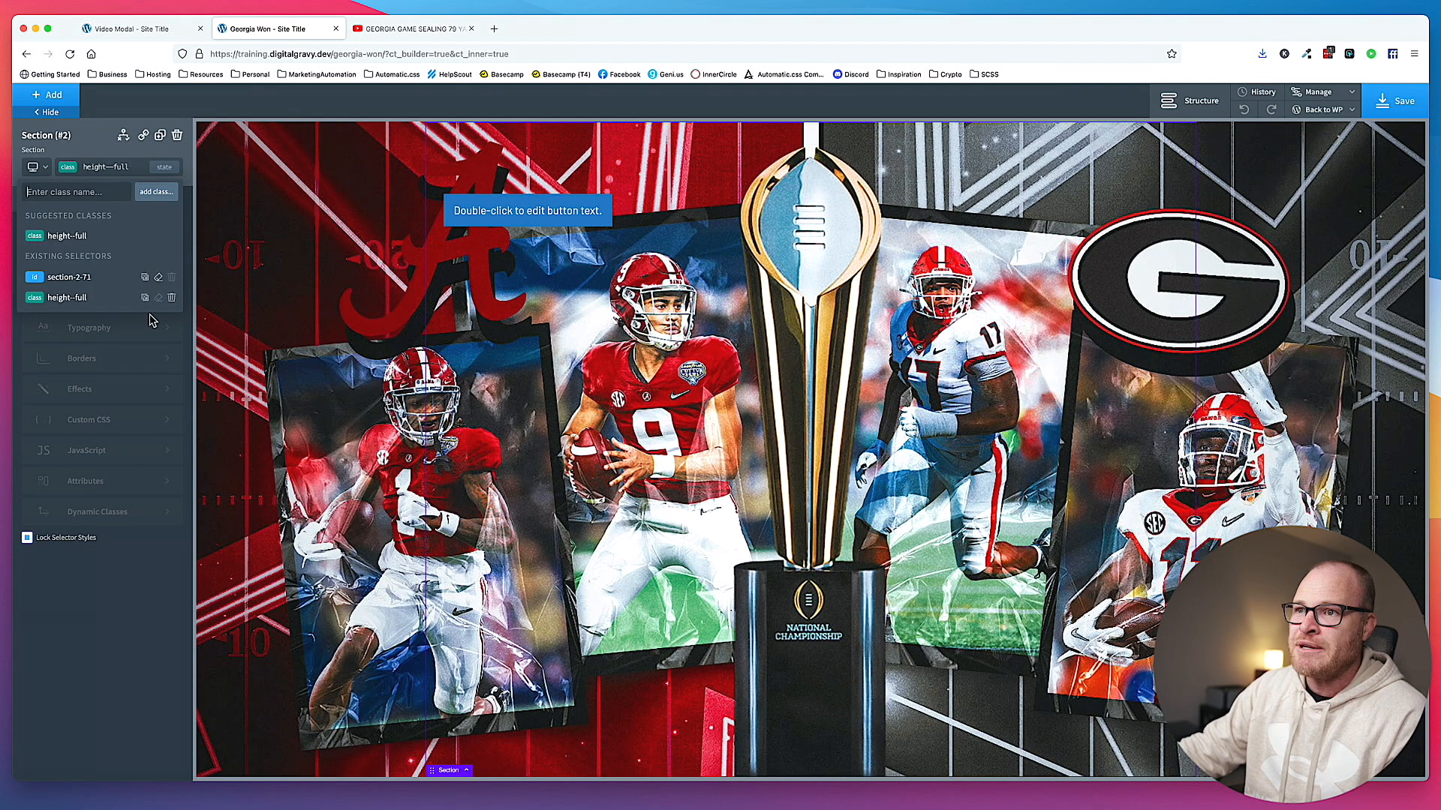
{"action": "left_click", "coordinate": [172, 298]}
{"action": "left_click", "coordinate": [126, 169]}
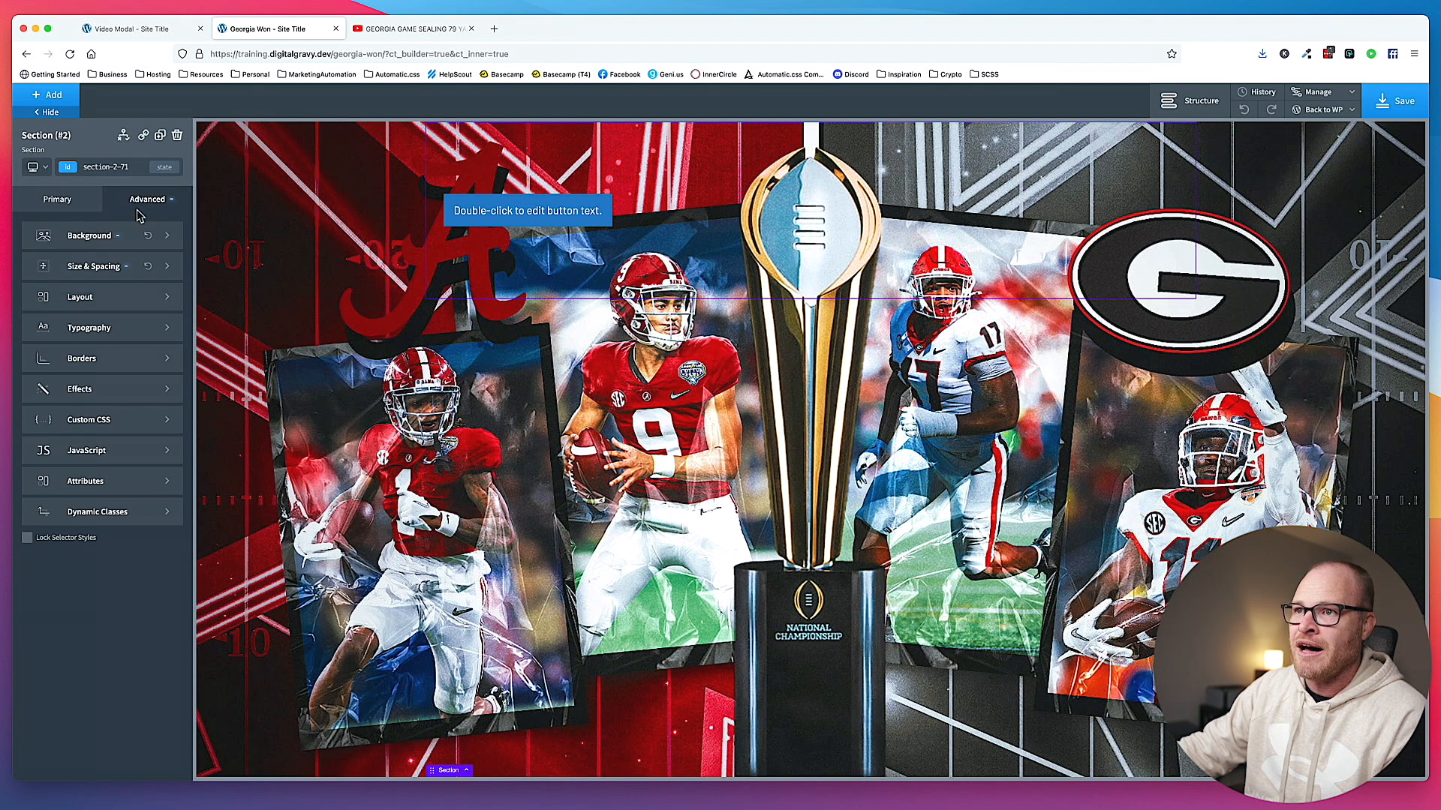
- Clear the section's minimum height value and reopen its size and spacing settings
{"action": "left_click", "coordinate": [106, 280]}
{"action": "left_click", "coordinate": [153, 204]}
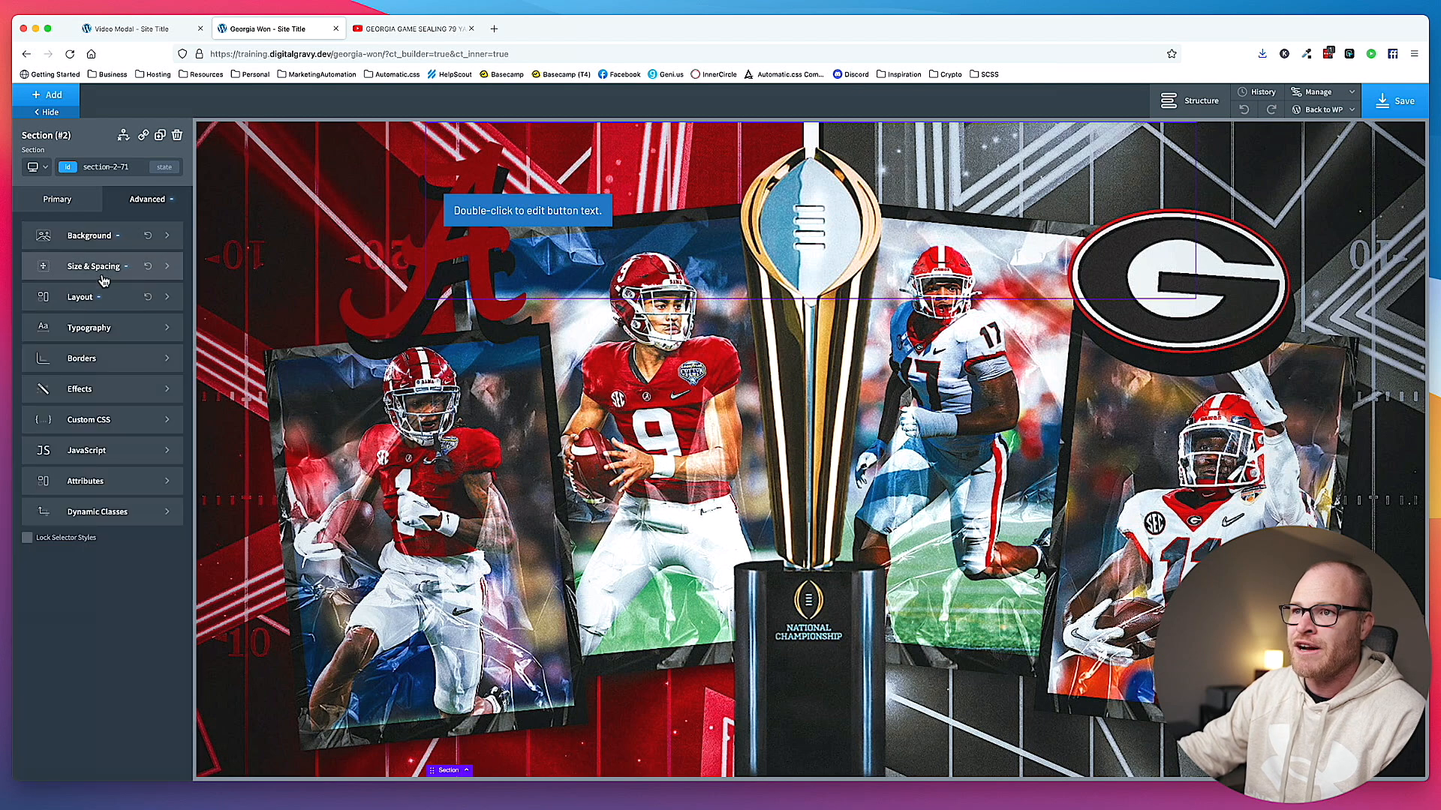
{"action": "left_click", "coordinate": [103, 277]}
{"action": "double_click", "coordinate": [91, 406]}
{"action": "key", "text": "BackSpace"}
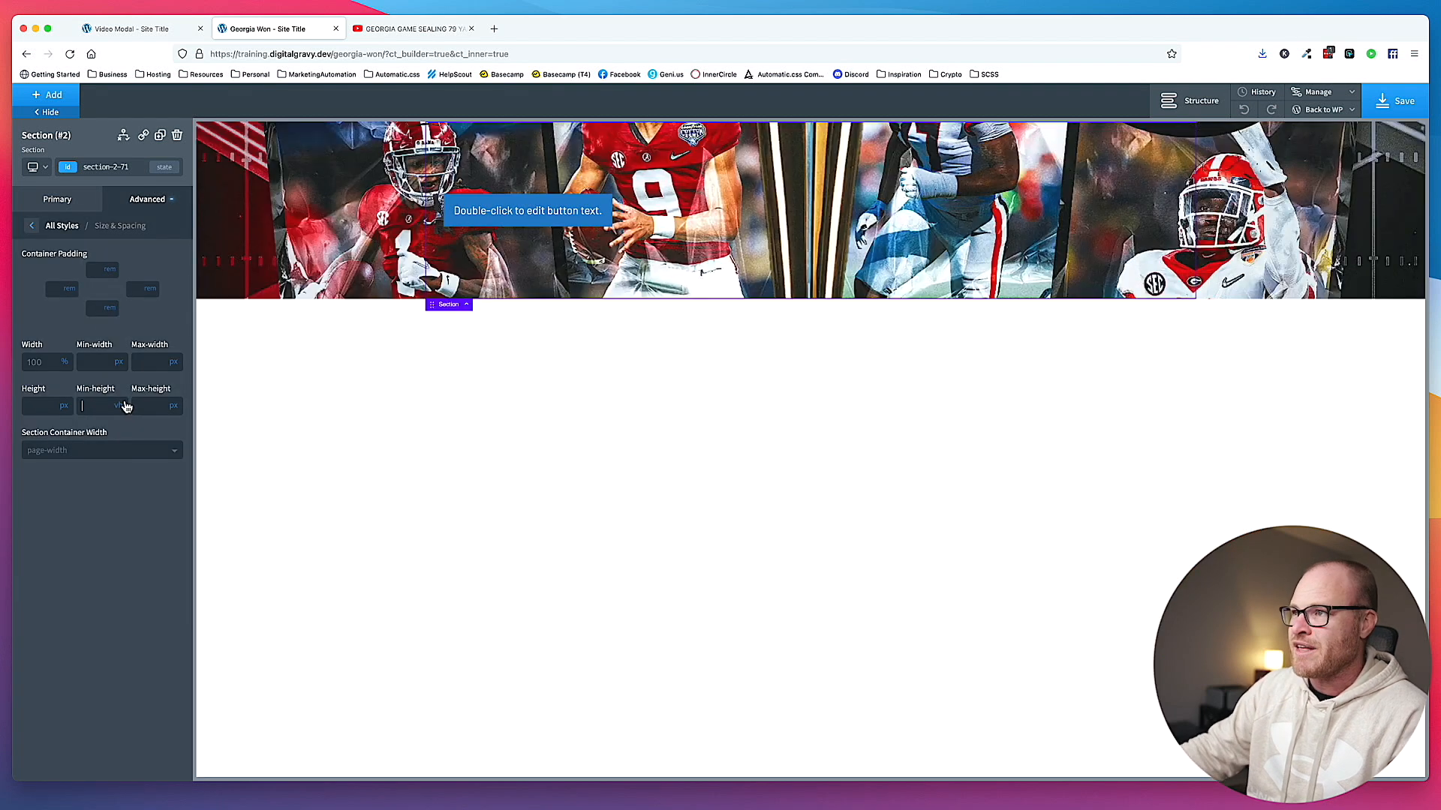
{"action": "left_click", "coordinate": [142, 204]}
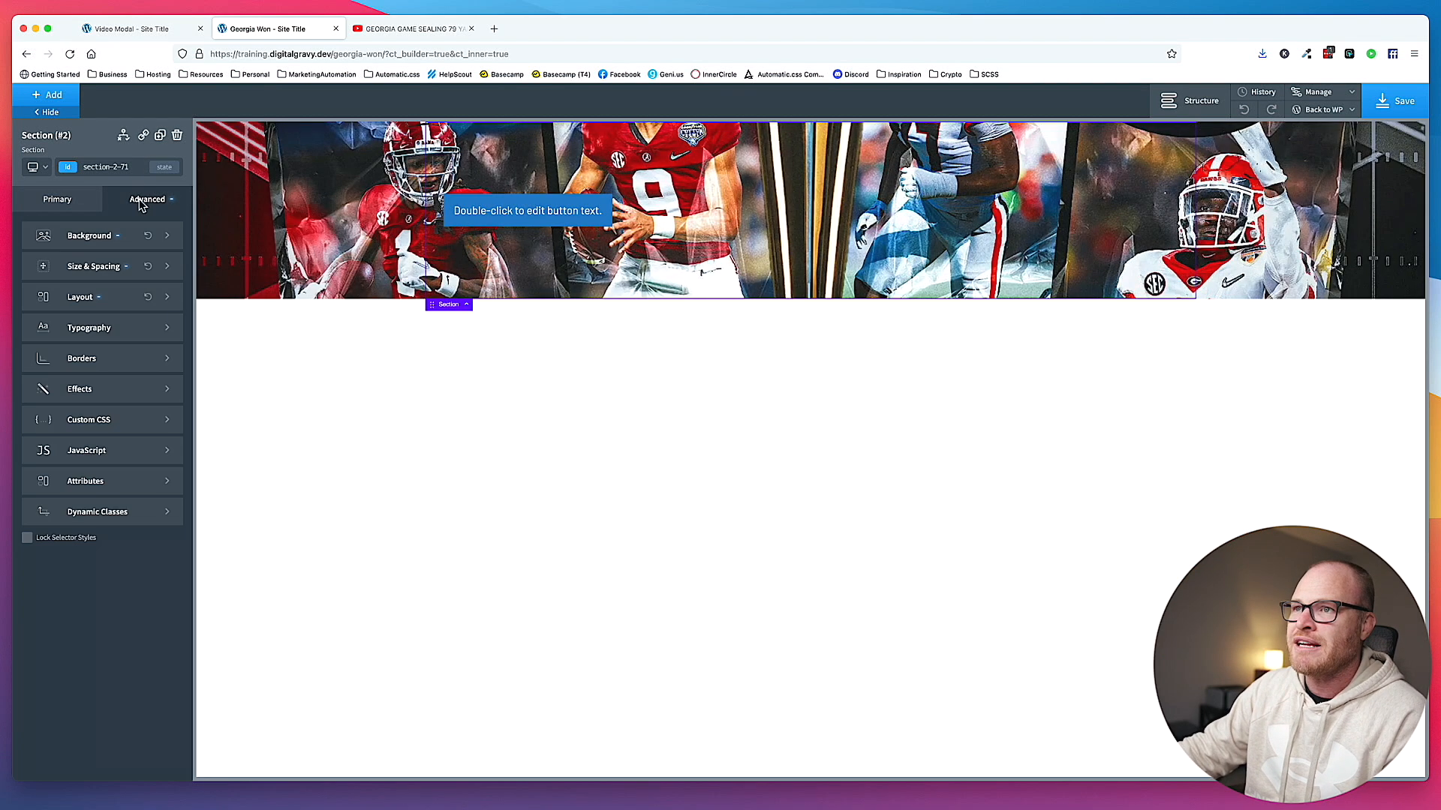
{"action": "left_click", "coordinate": [106, 267]}
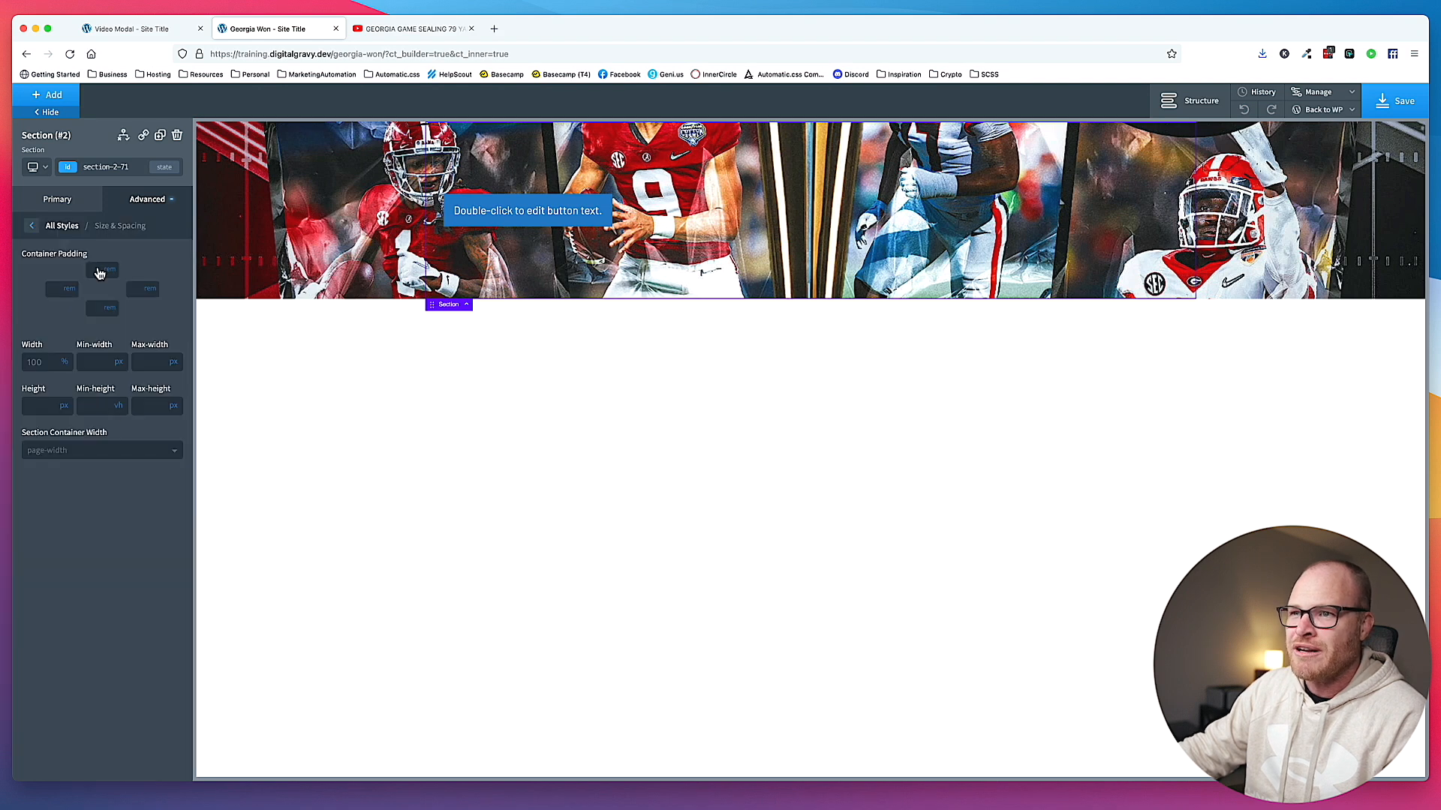
- Reset the section's layout settings to remove its block display value
{"action": "left_click", "coordinate": [147, 199]}
{"action": "left_click", "coordinate": [110, 237]}
{"action": "left_click", "coordinate": [145, 199]}
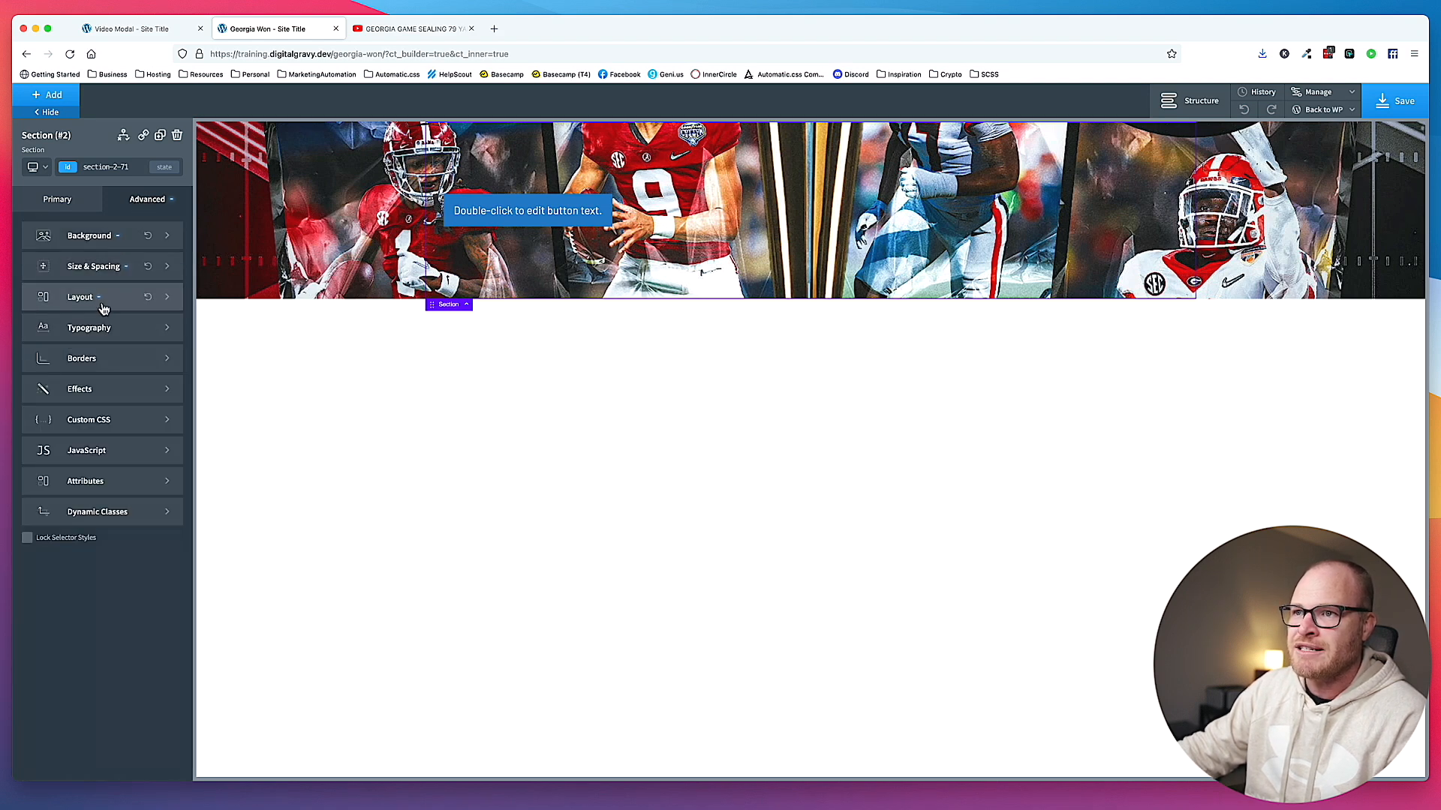
{"action": "left_click", "coordinate": [105, 307]}
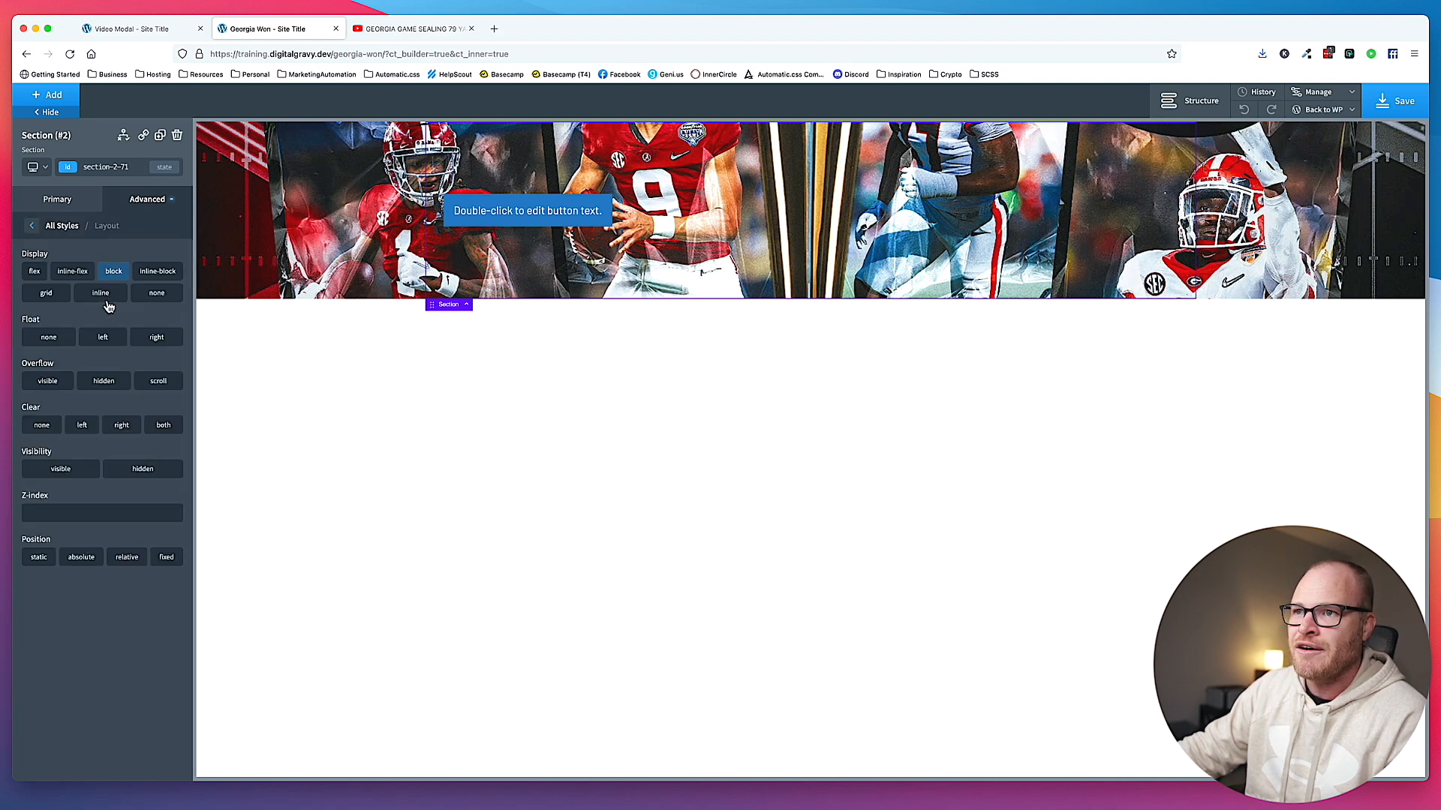
{"action": "left_click", "coordinate": [165, 201]}
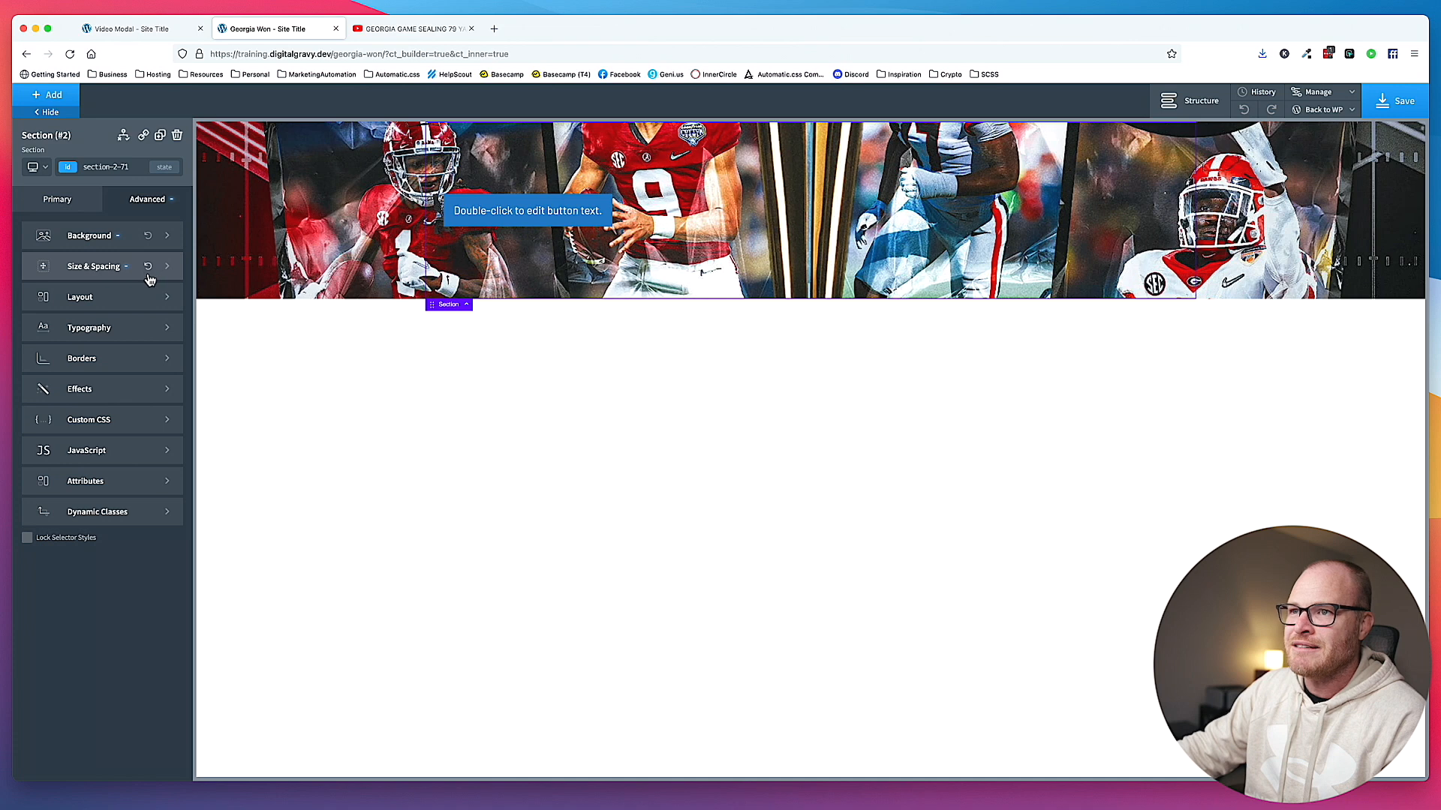
- Add the height--full class to the section and switch back to editing its ID selector
{"action": "left_click", "coordinate": [134, 168]}
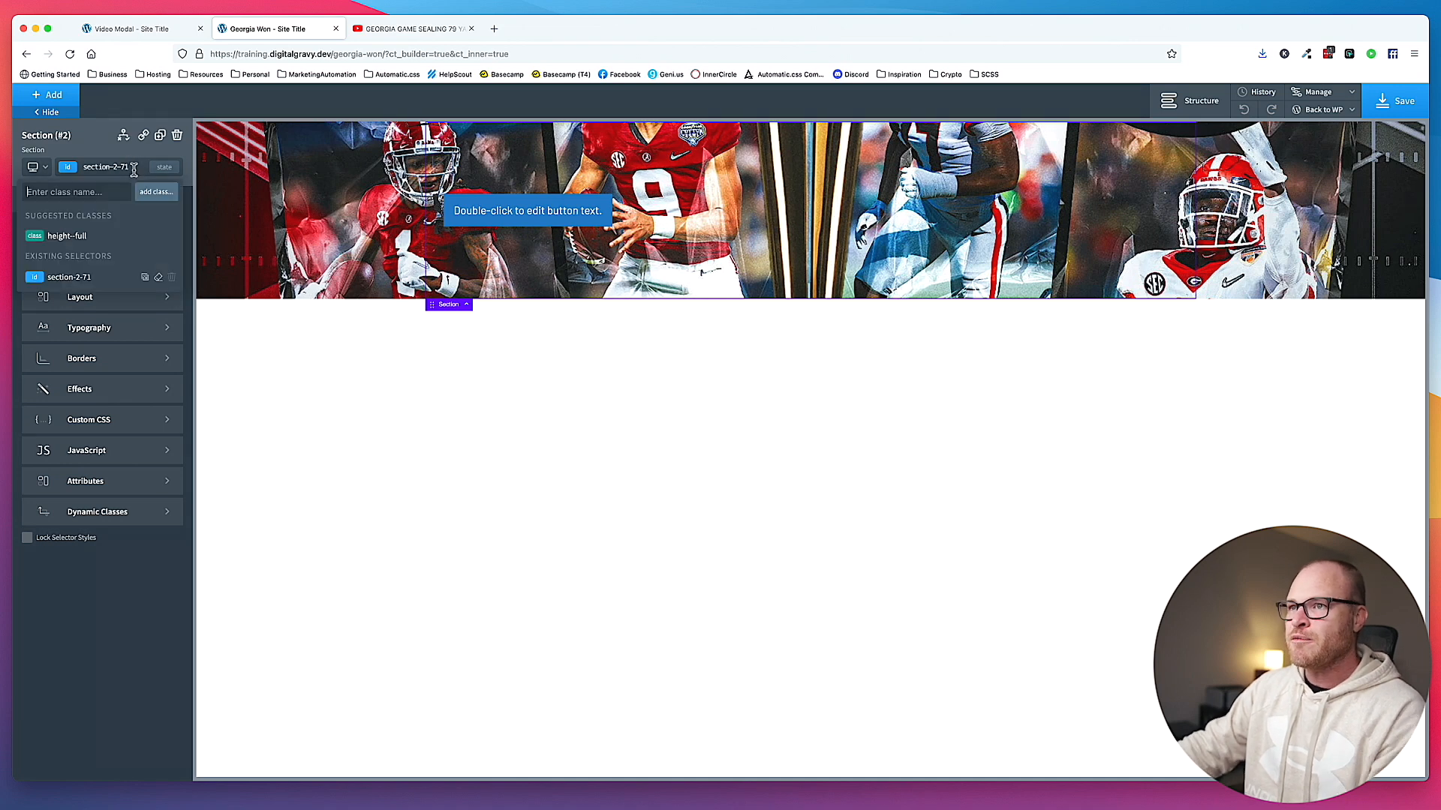
{"action": "type", "text": "height--full"}
{"action": "key", "text": "Return"}
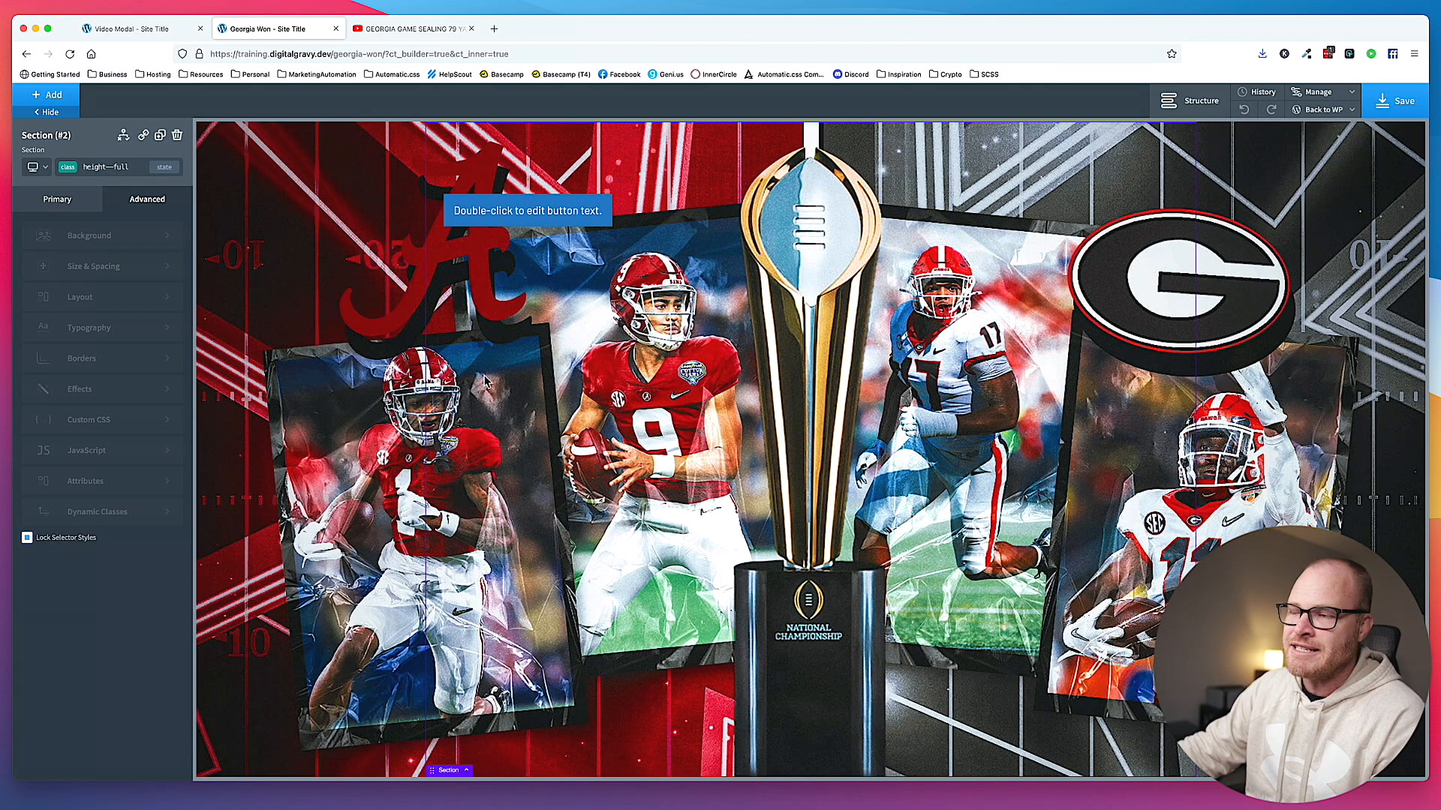
{"action": "left_click", "coordinate": [114, 171]}
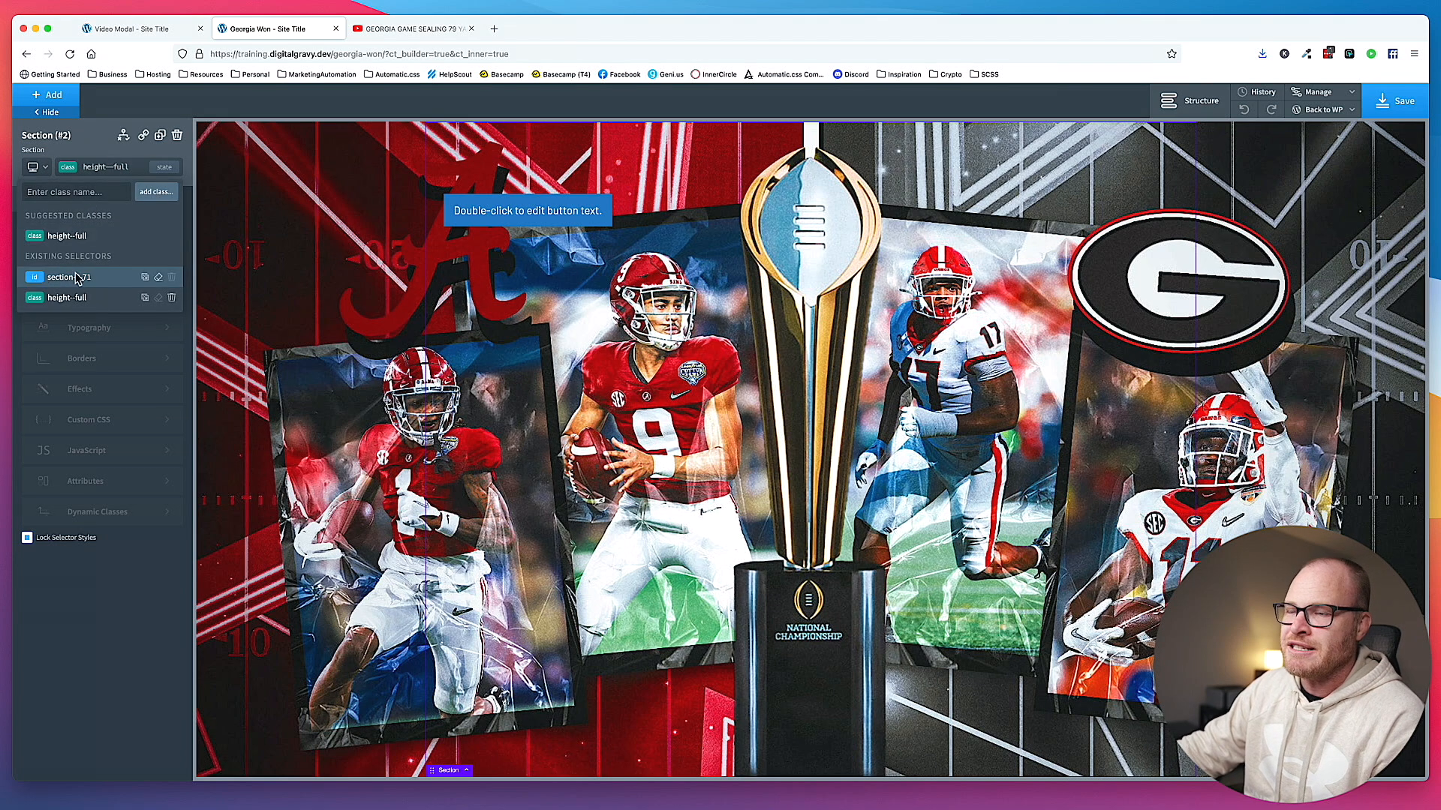
- Set the section's child element layout to vertical and its justify content to center
{"action": "left_click", "coordinate": [142, 201]}
{"action": "left_click", "coordinate": [105, 297]}
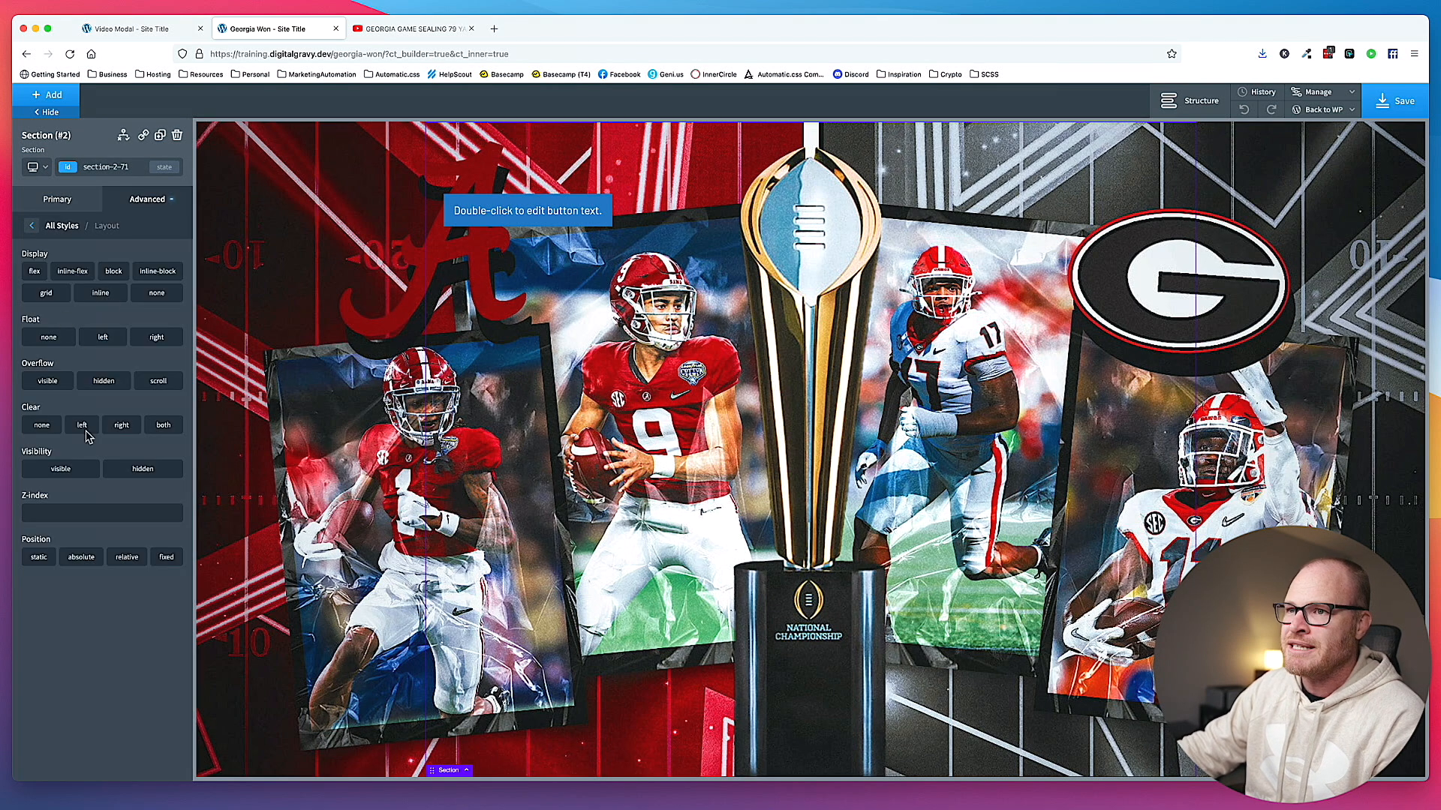
{"action": "left_click", "coordinate": [57, 204]}
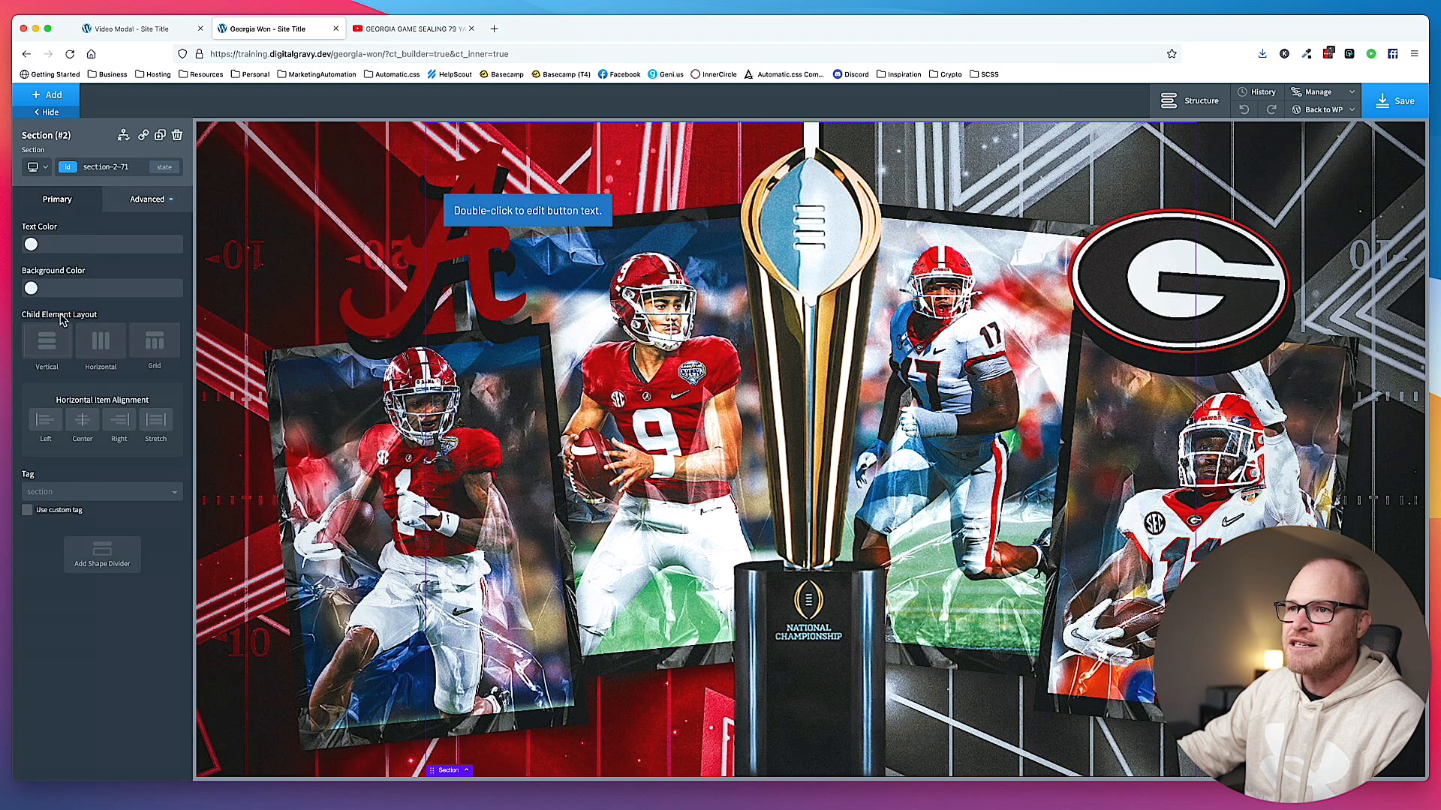
{"action": "left_click", "coordinate": [46, 342]}
{"action": "left_click", "coordinate": [147, 199]}
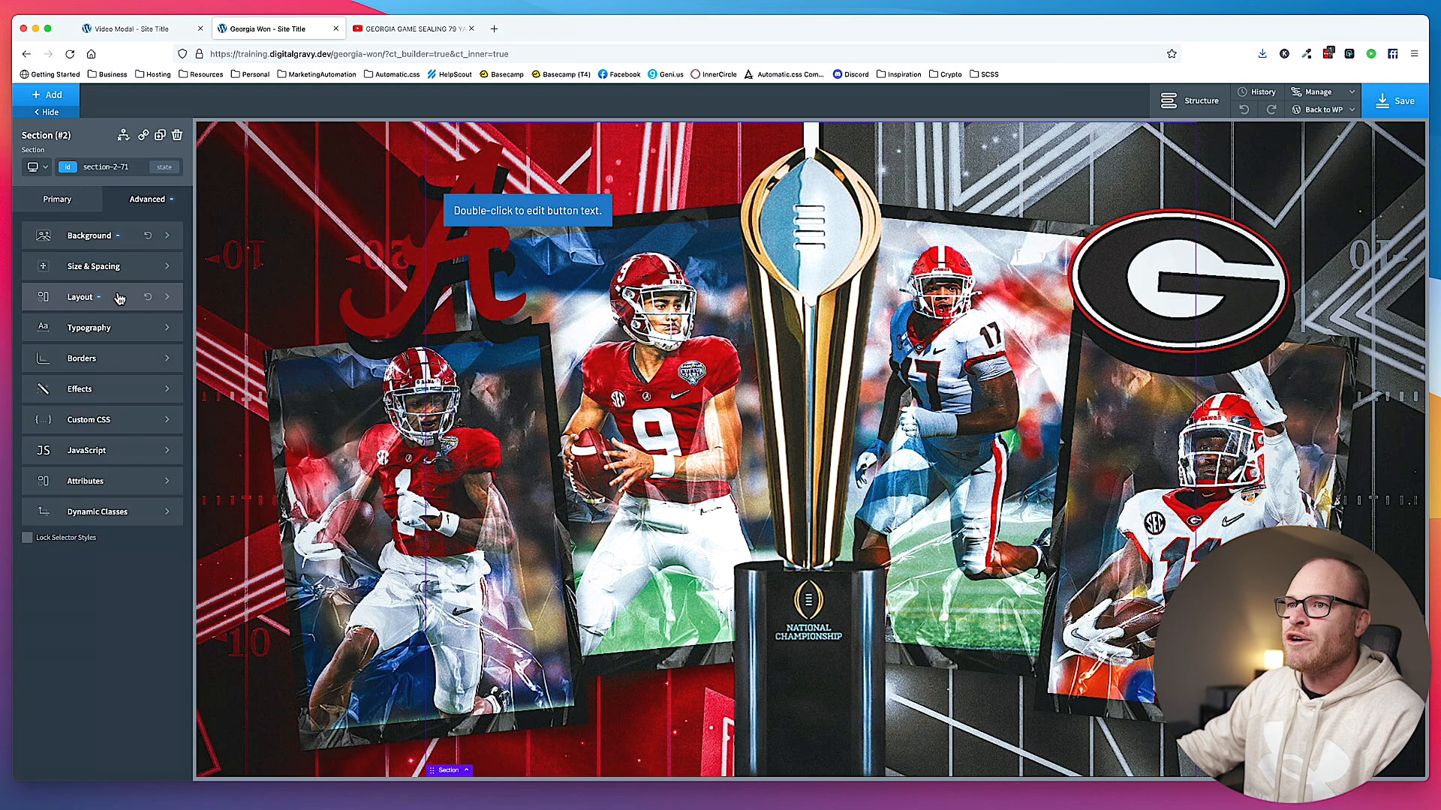
{"action": "left_click", "coordinate": [124, 297]}
{"action": "left_click", "coordinate": [104, 437]}
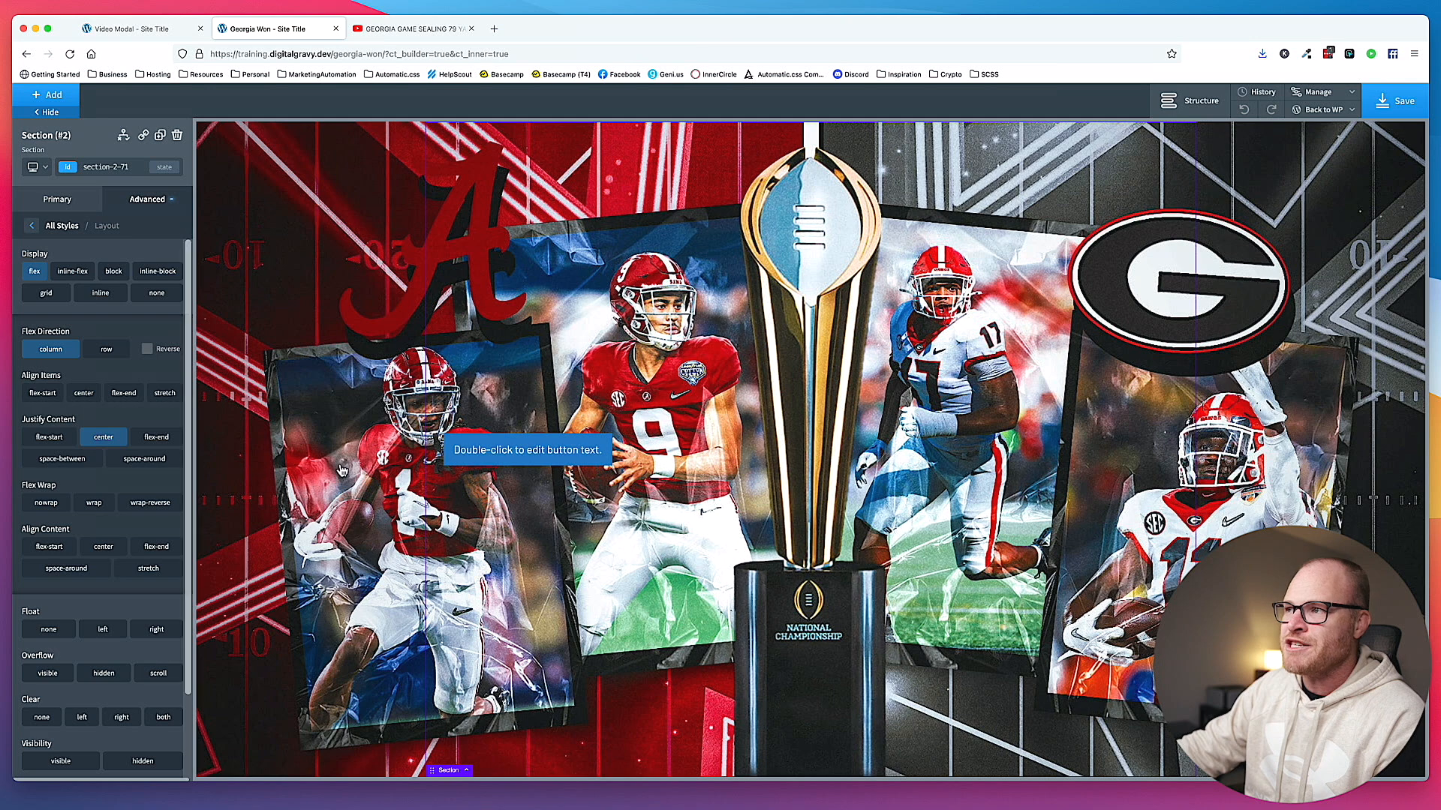
- Delete the placeholder button from the section and check the finished design on the Video Modal page
{"action": "left_click", "coordinate": [526, 453]}
{"action": "left_click", "coordinate": [177, 137]}
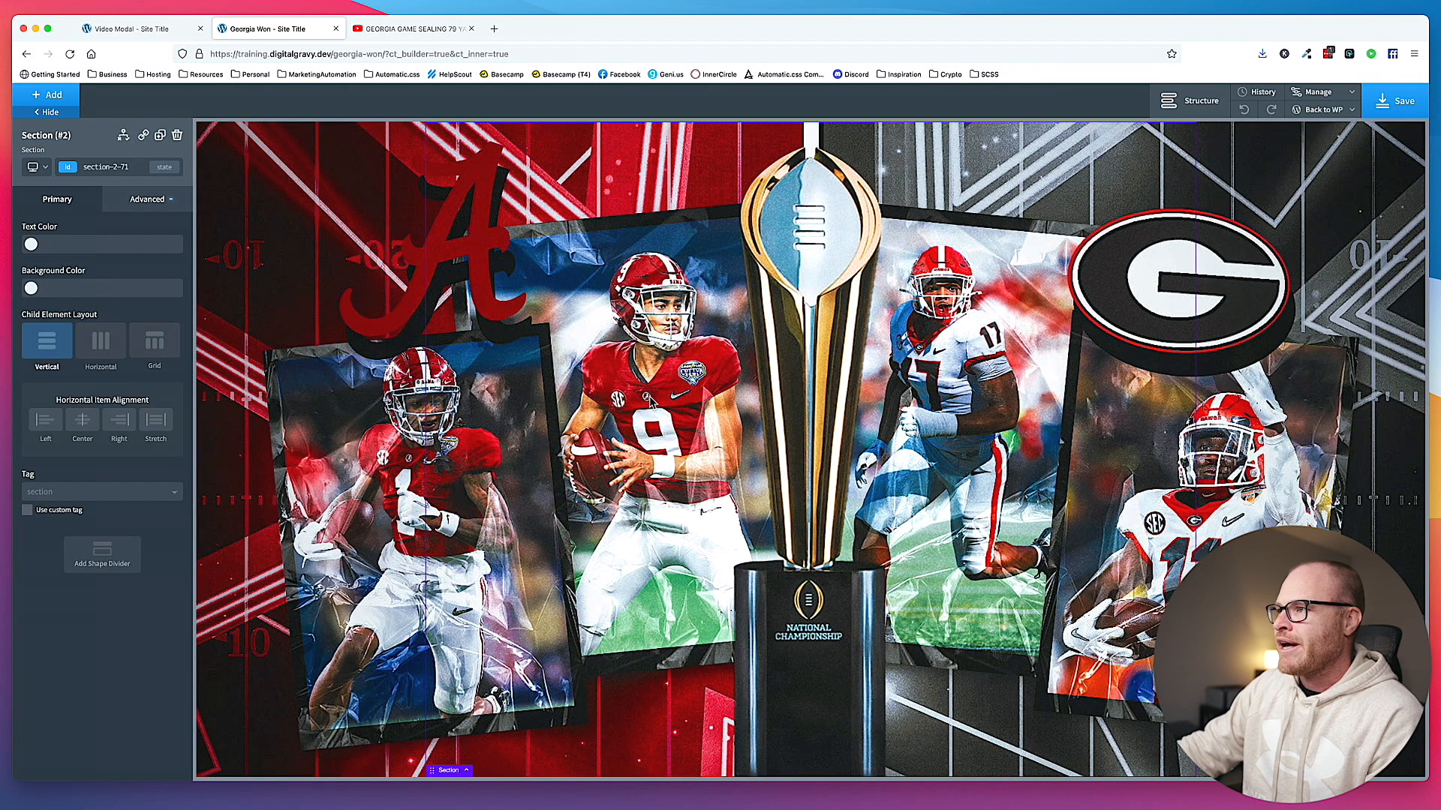
{"action": "left_click", "coordinate": [166, 31]}
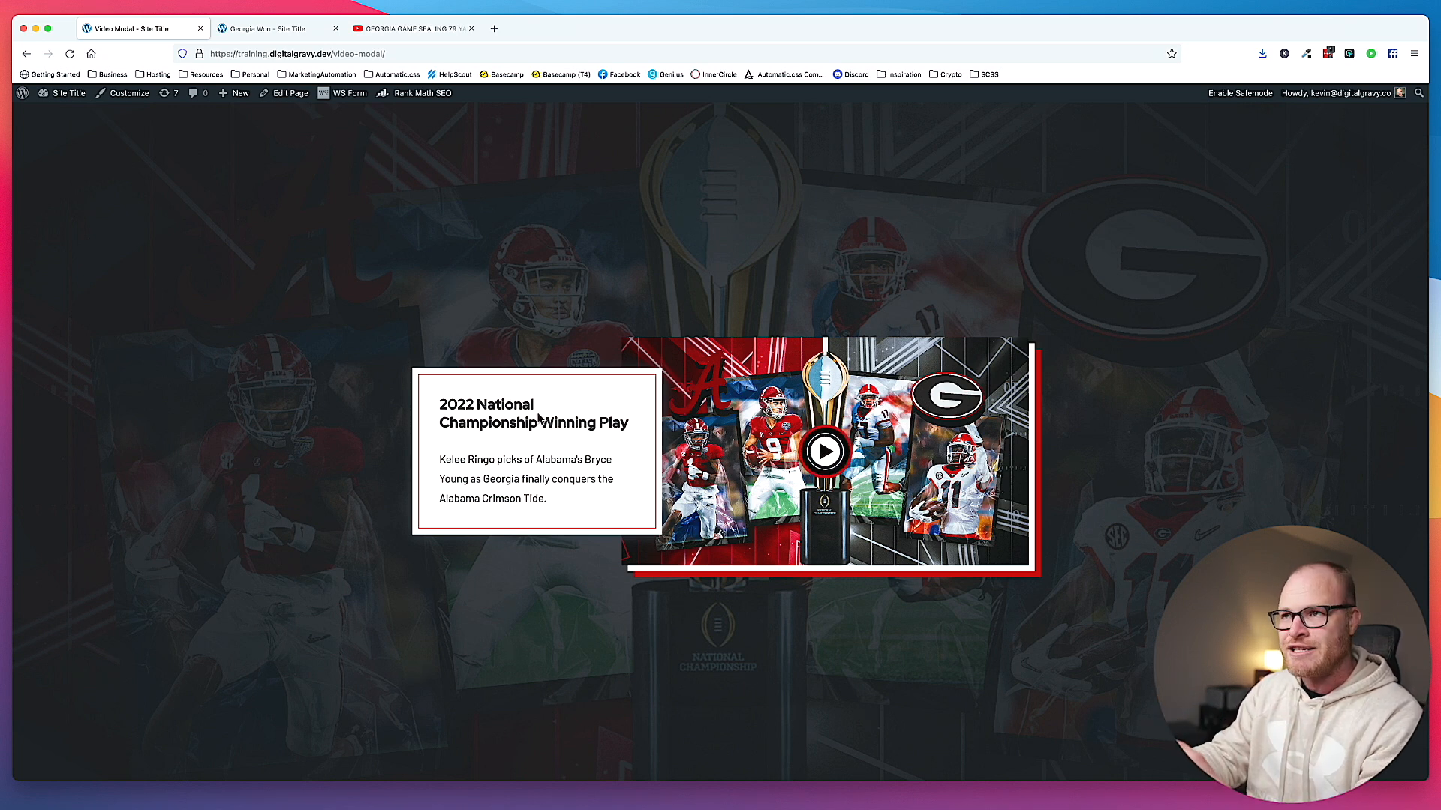
{"action": "left_click", "coordinate": [241, 28]}
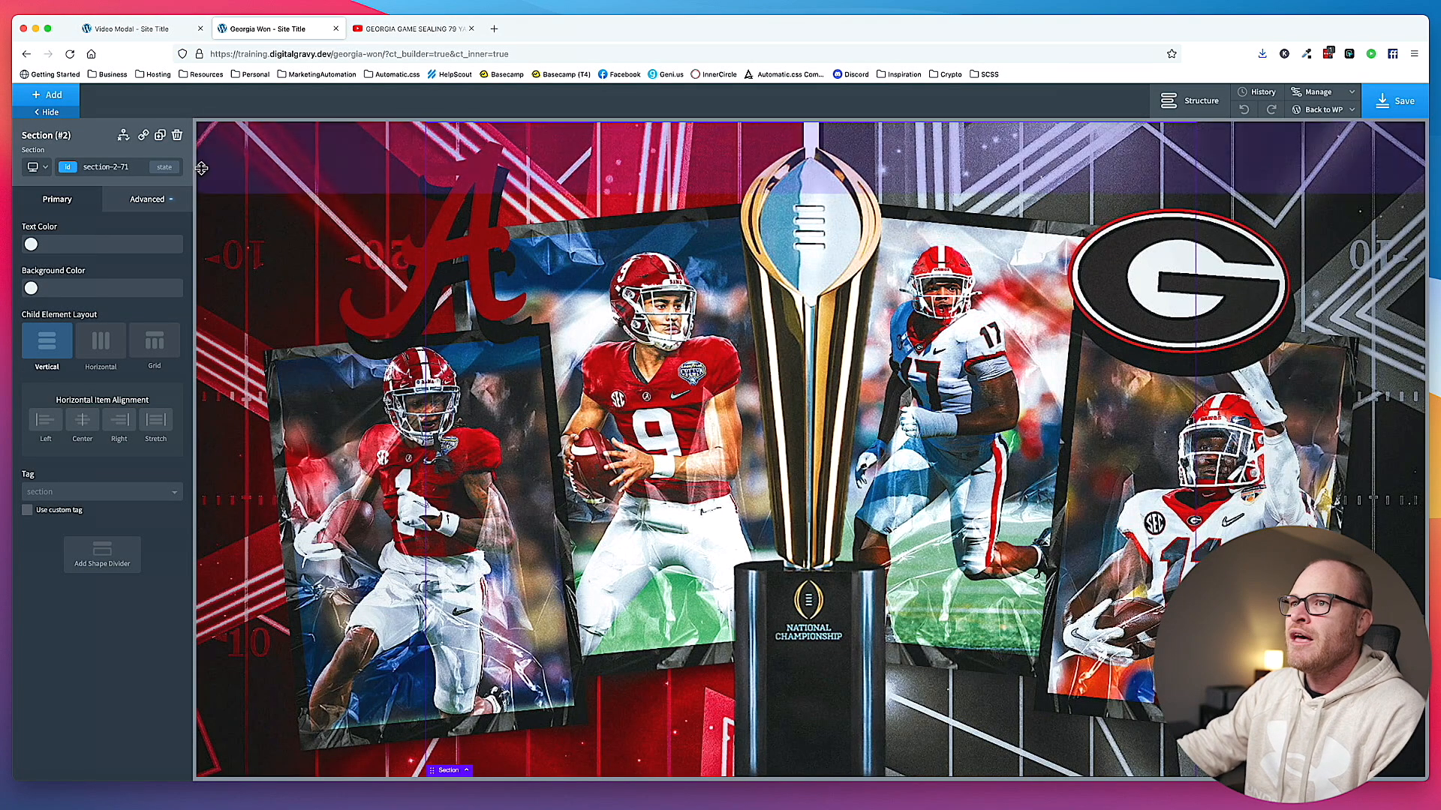
- Add a background gradient to the section with two colors, both set to #000
{"action": "left_click", "coordinate": [146, 202]}
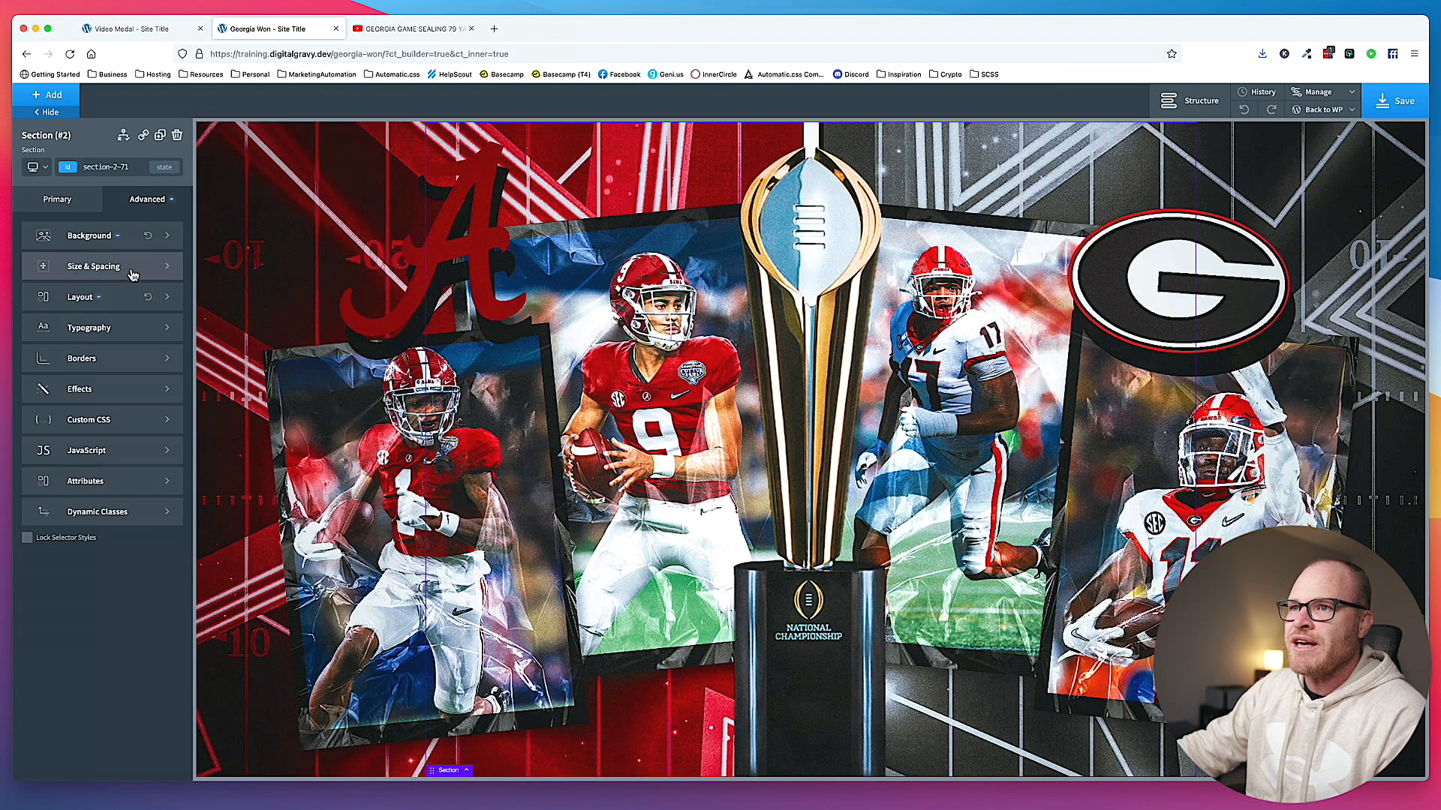
{"action": "left_click", "coordinate": [112, 236]}
{"action": "left_click", "coordinate": [108, 768]}
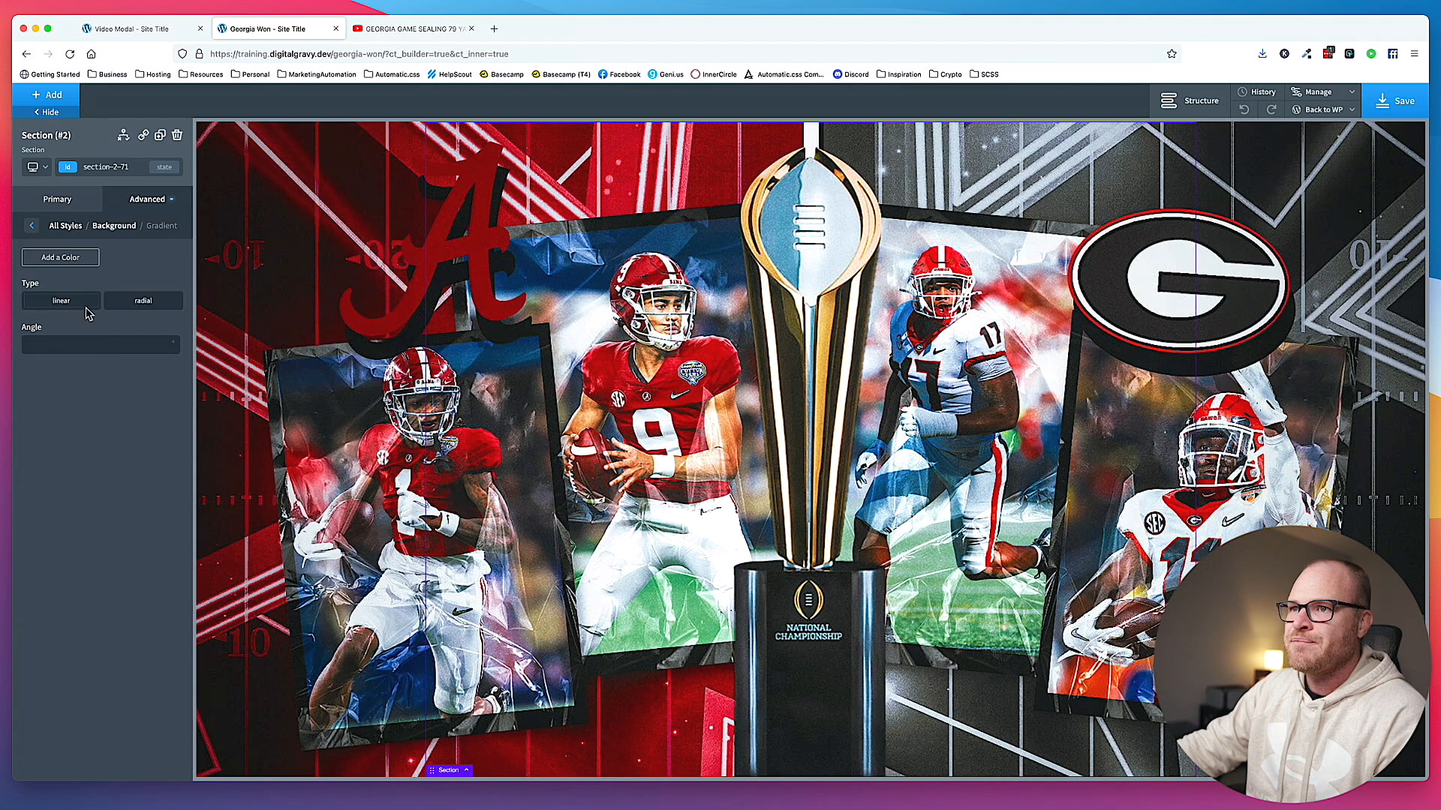
{"action": "left_click", "coordinate": [75, 262]}
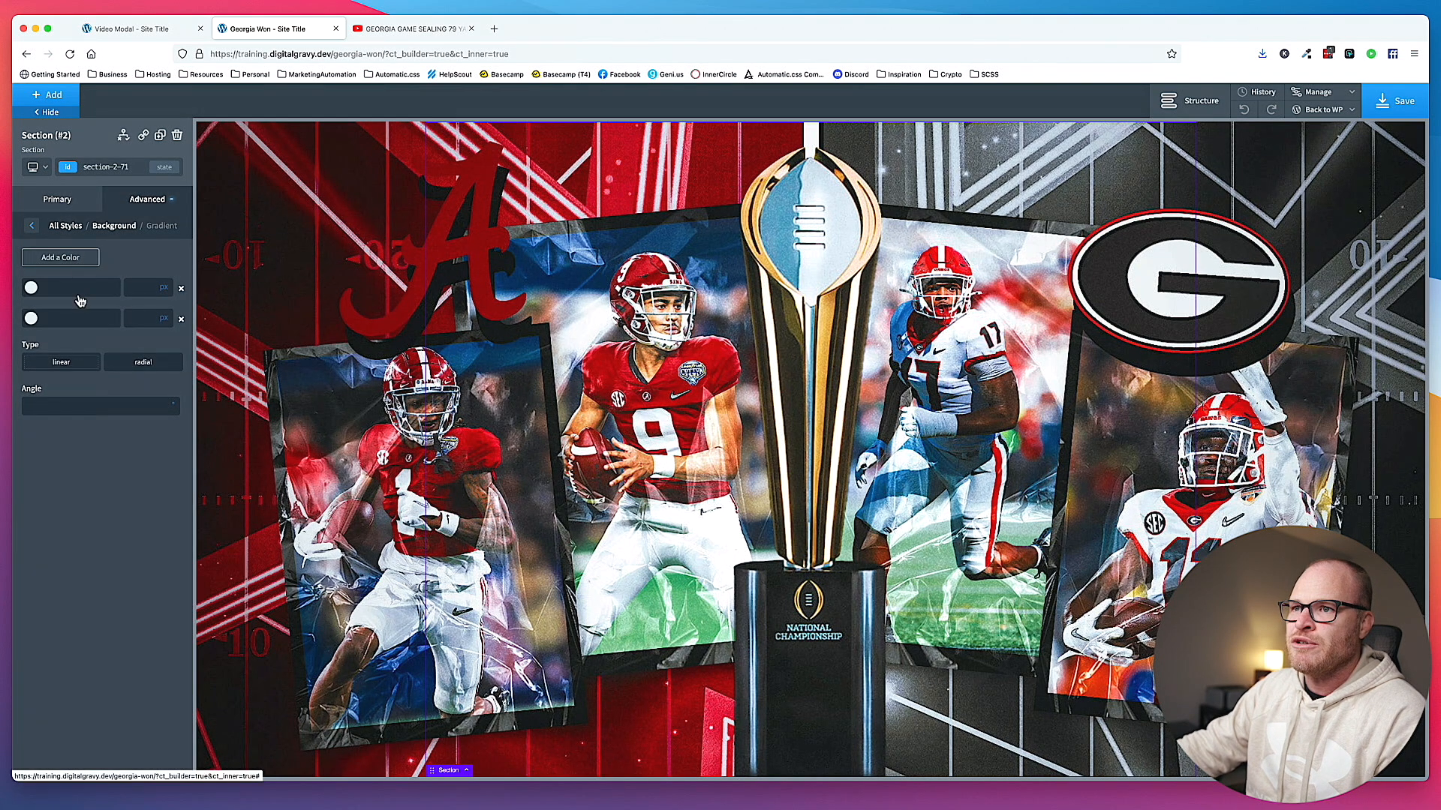
{"action": "left_click", "coordinate": [91, 285]}
{"action": "left_click", "coordinate": [90, 283]}
{"action": "type", "text": "#000"}
{"action": "triple_click", "coordinate": [89, 290]}
{"action": "key", "text": "super+c"}
{"action": "left_click", "coordinate": [92, 322]}
{"action": "key", "text": "super+v"}
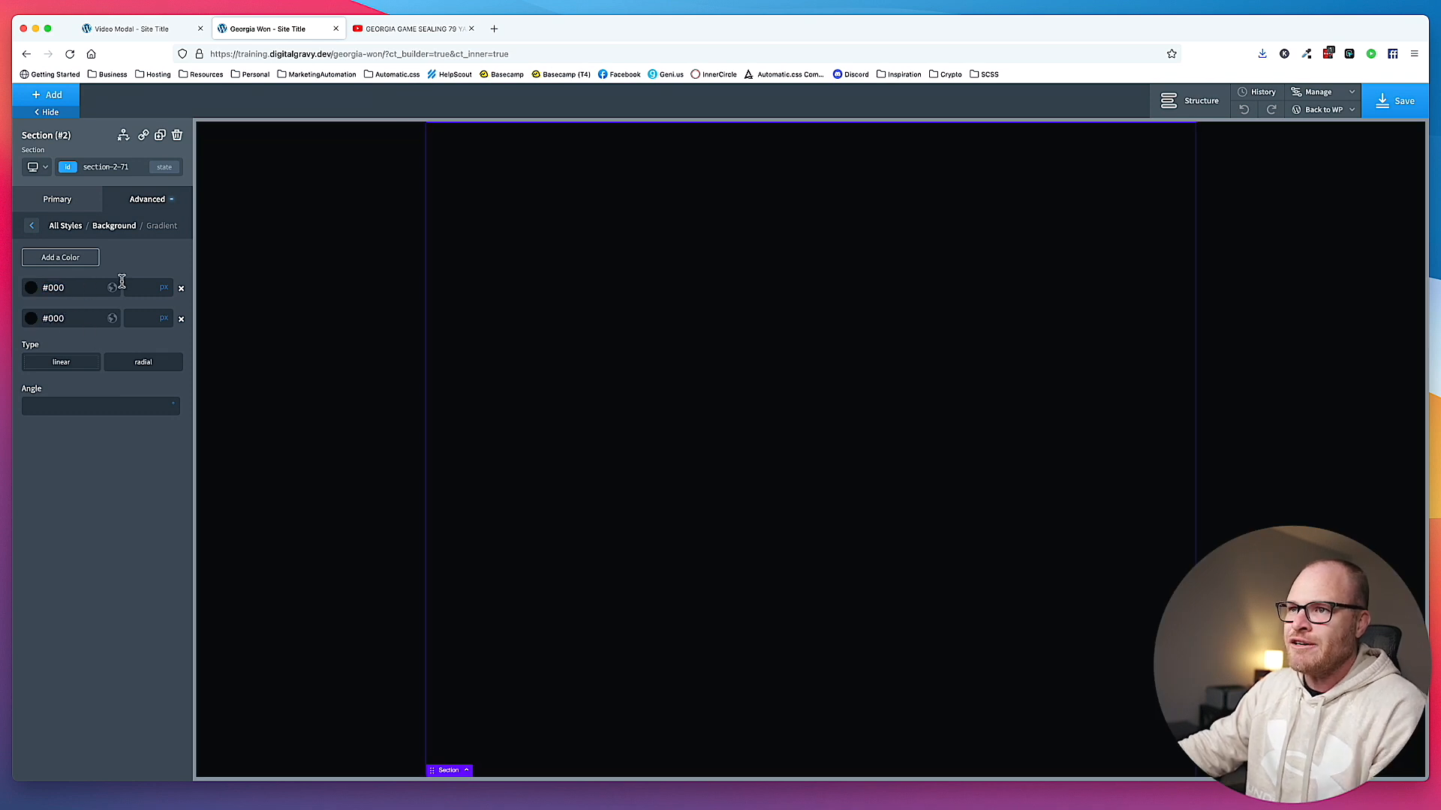
- Reduce the first gradient color's opacity to rgba(0,0,0,0.75) and make the gradient radial
{"action": "left_click", "coordinate": [31, 319]}
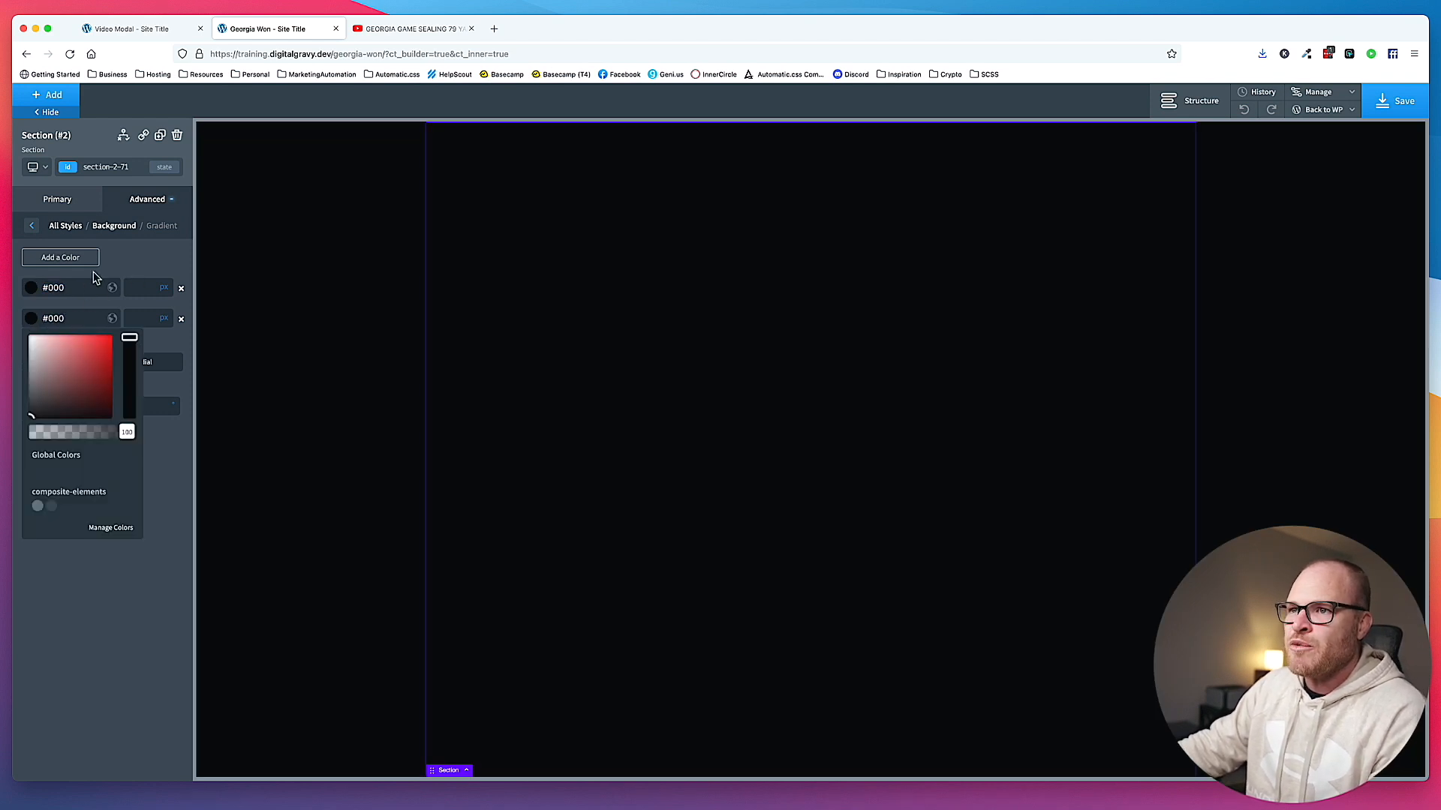
{"action": "left_click", "coordinate": [30, 289]}
{"action": "left_click", "coordinate": [31, 289]}
{"action": "left_click_drag", "start_coordinate": [126, 403], "coordinate": [106, 416]}
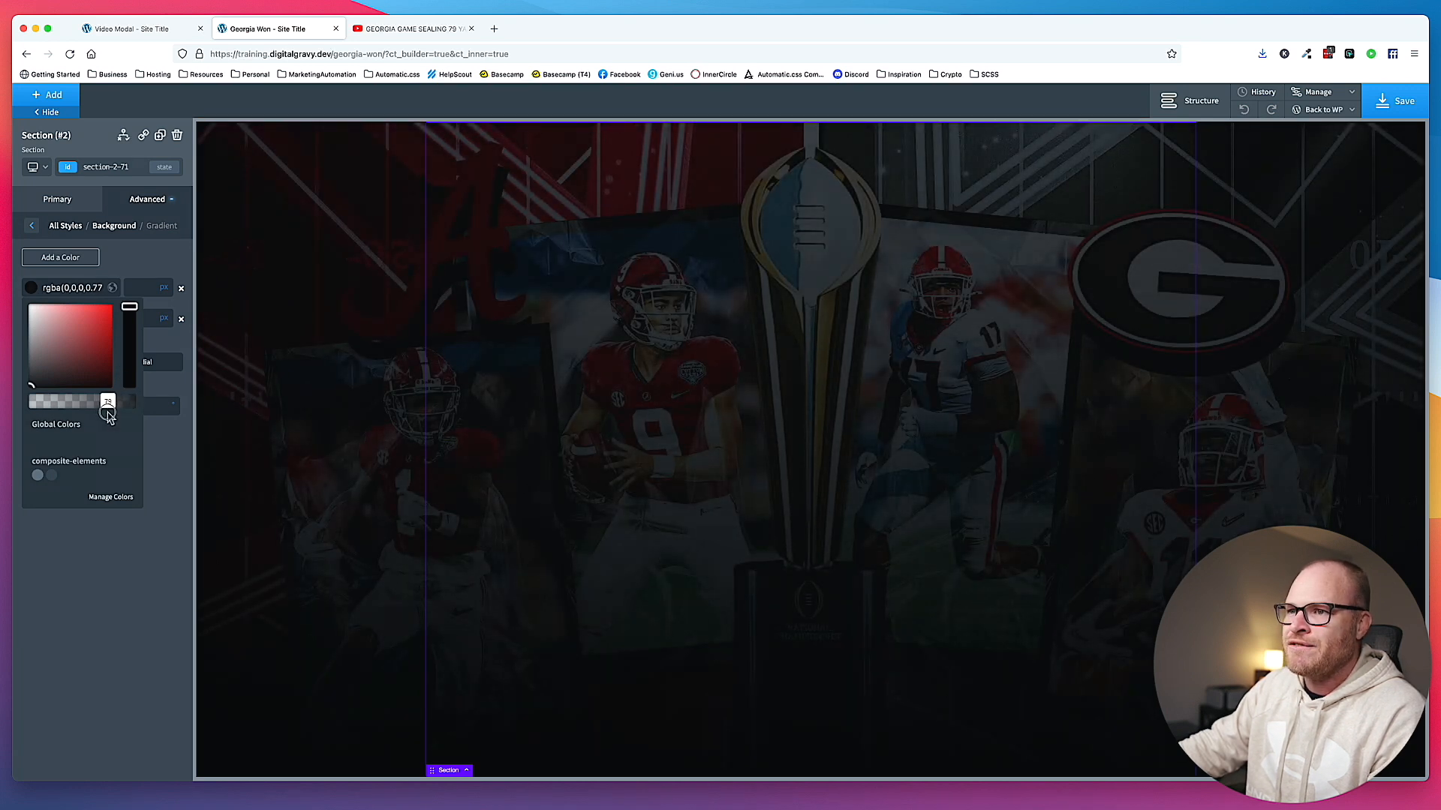
{"action": "left_click", "coordinate": [129, 259]}
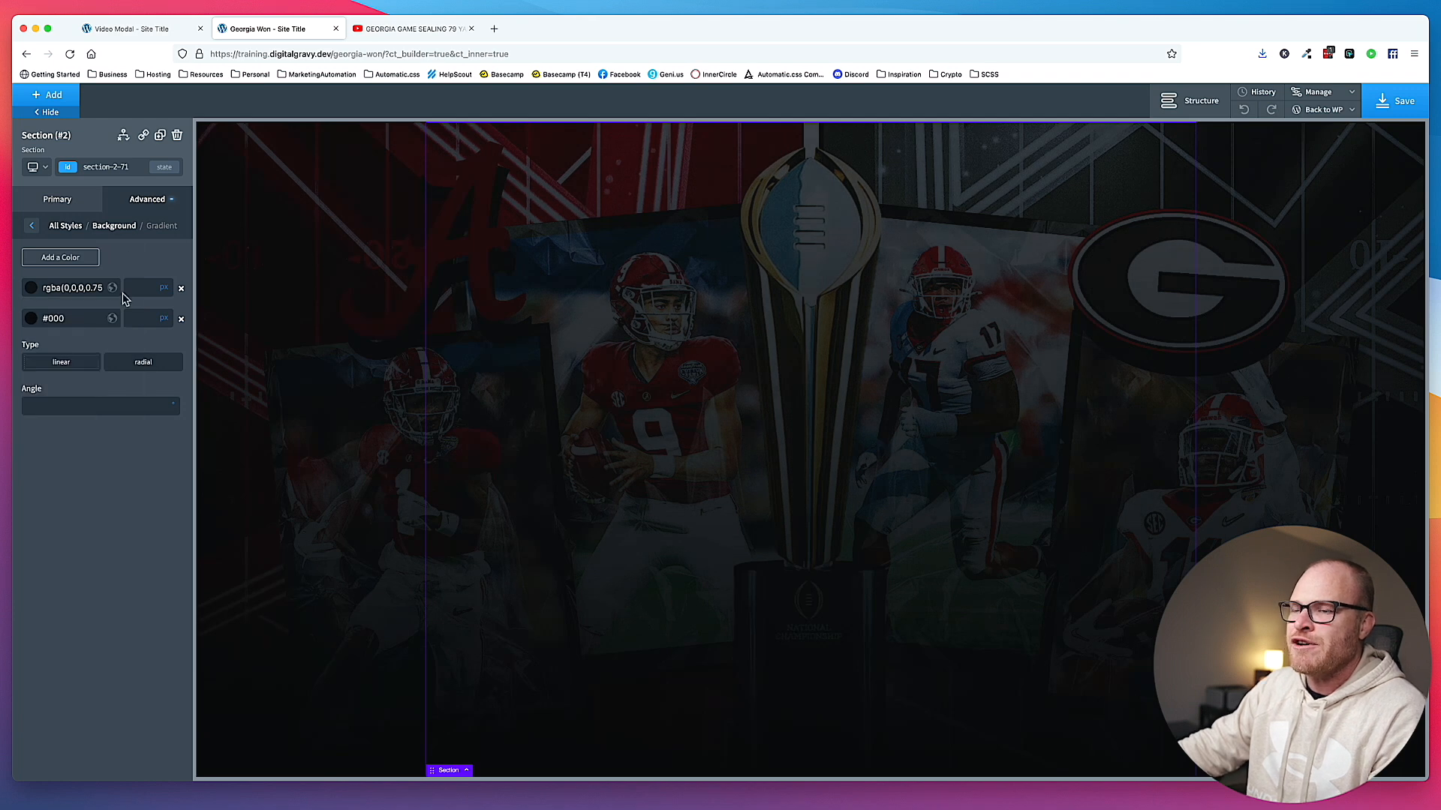
{"action": "left_click", "coordinate": [142, 364]}
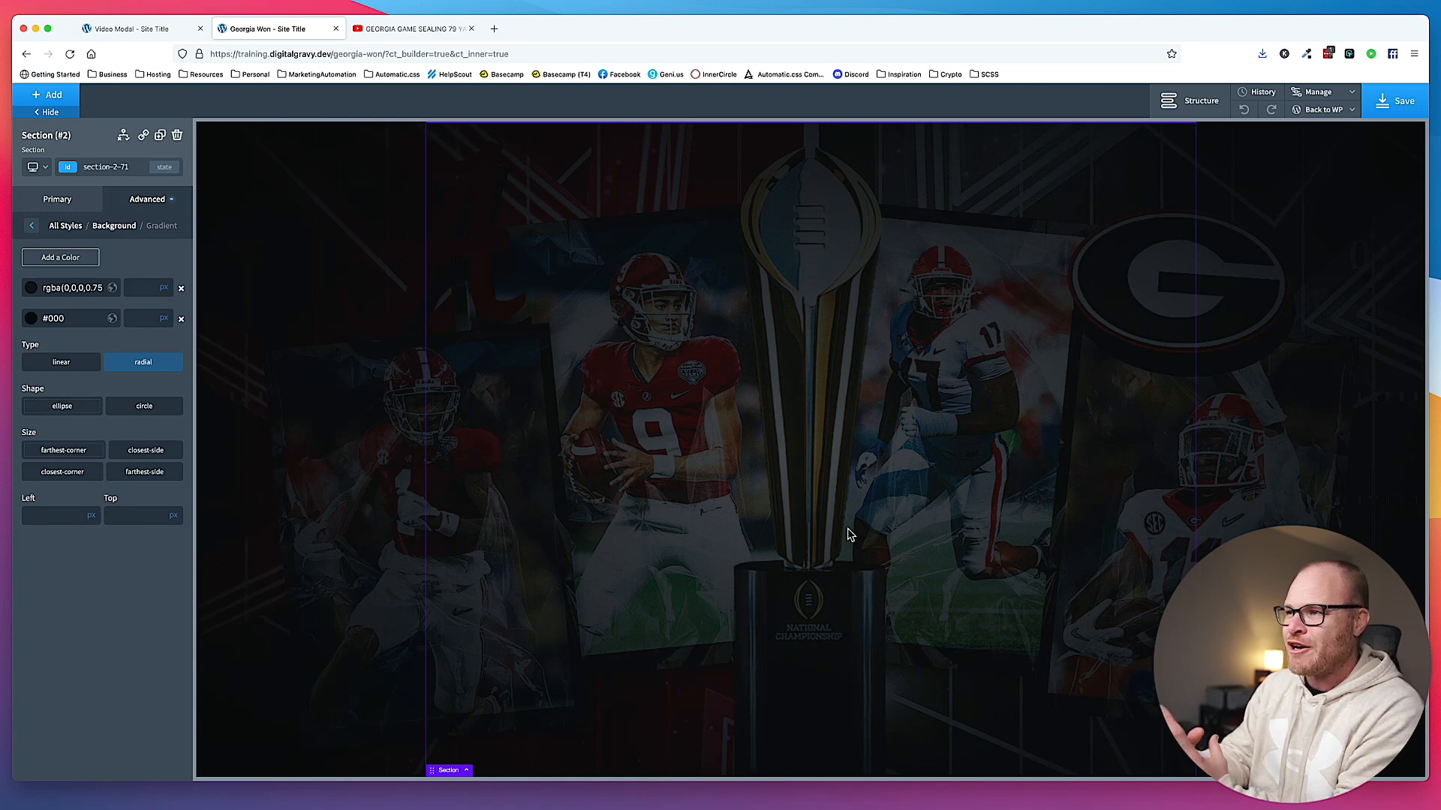
- Save the page and add a Div element inside the section
{"action": "left_click", "coordinate": [1397, 101]}
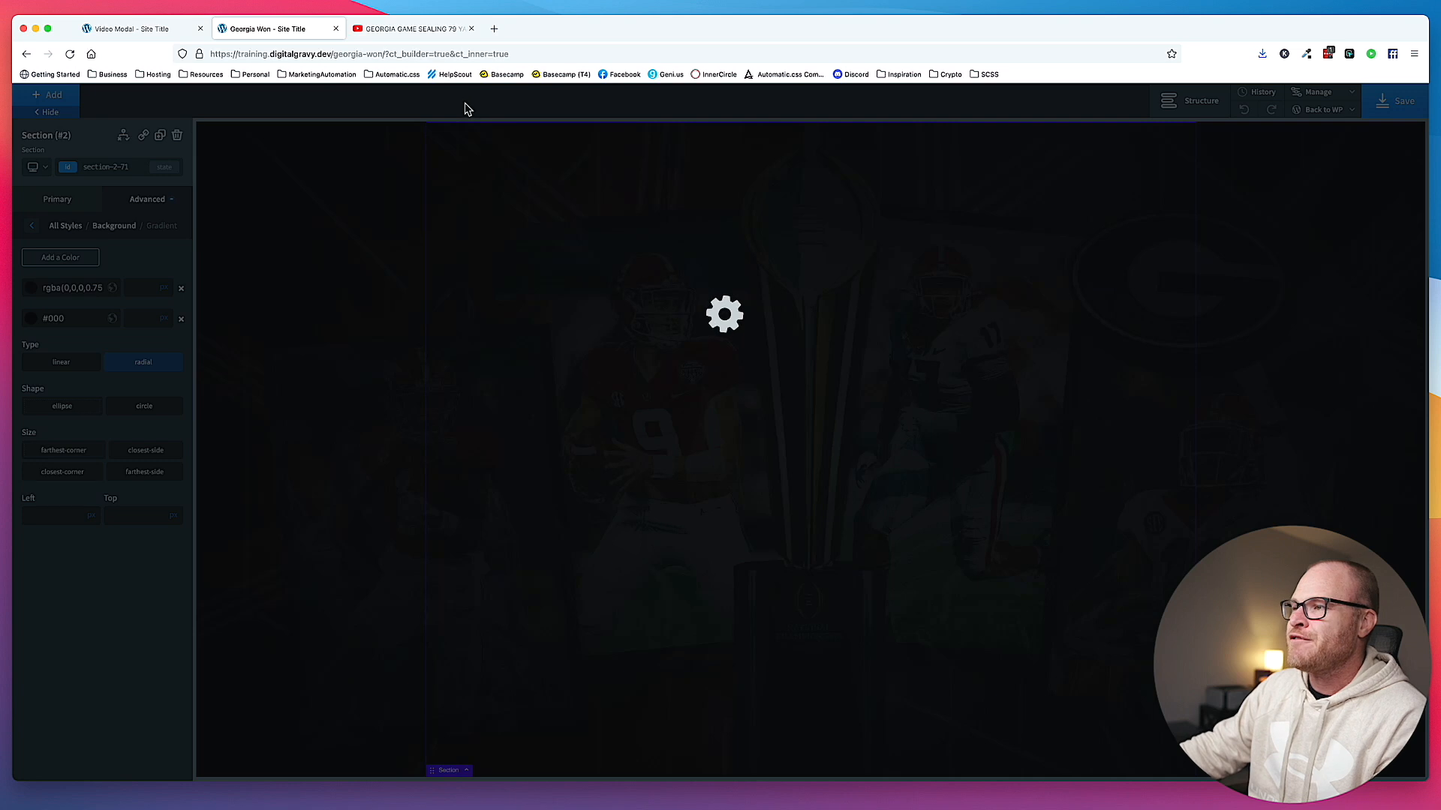
{"action": "left_click", "coordinate": [54, 95]}
{"action": "type", "text": "div"}
{"action": "key", "text": "Return"}
- Compare with the card layout on the Video Modal page and set the new div to a grid with 8 columns
{"action": "left_click", "coordinate": [167, 33]}
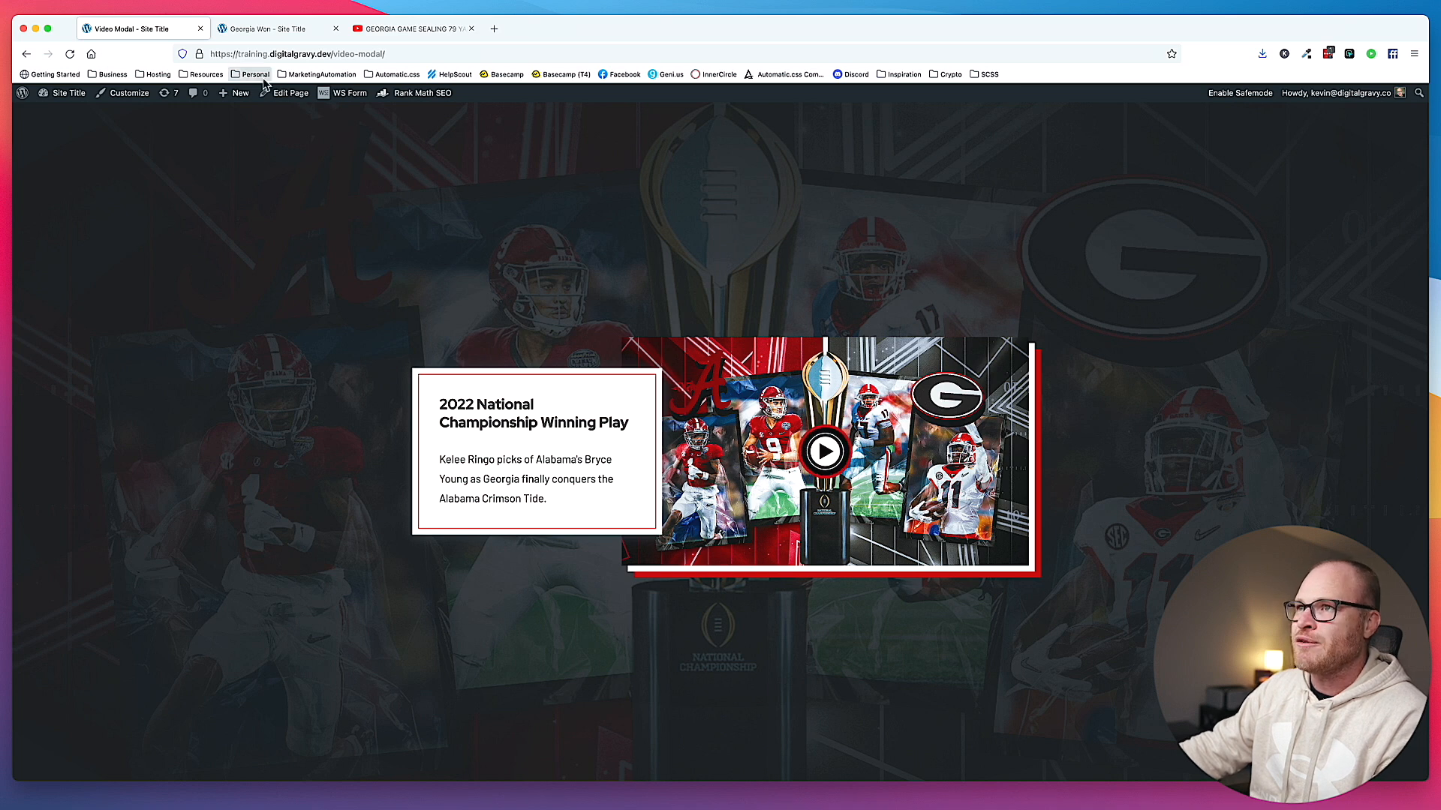
{"action": "left_click", "coordinate": [281, 28]}
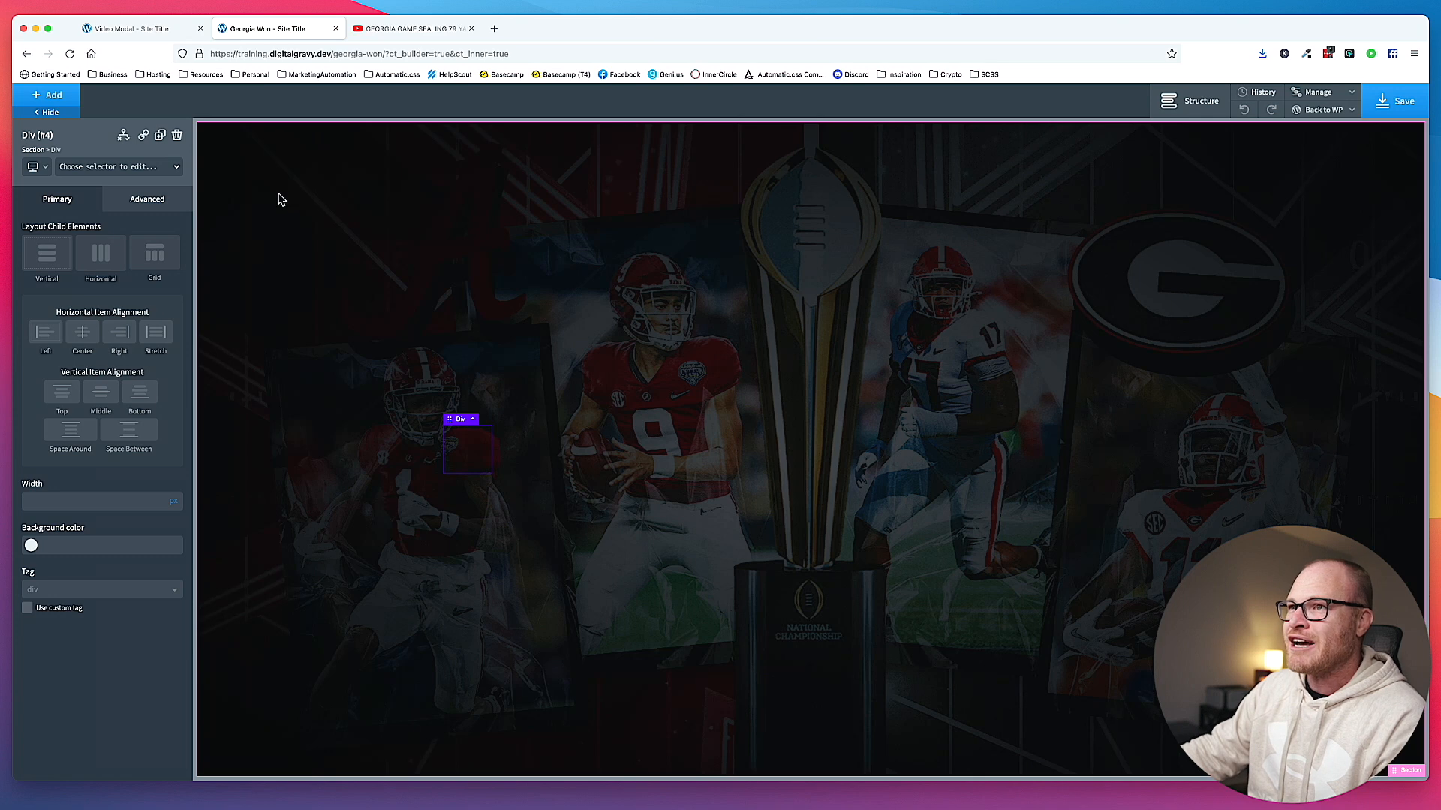
{"action": "left_click", "coordinate": [150, 29]}
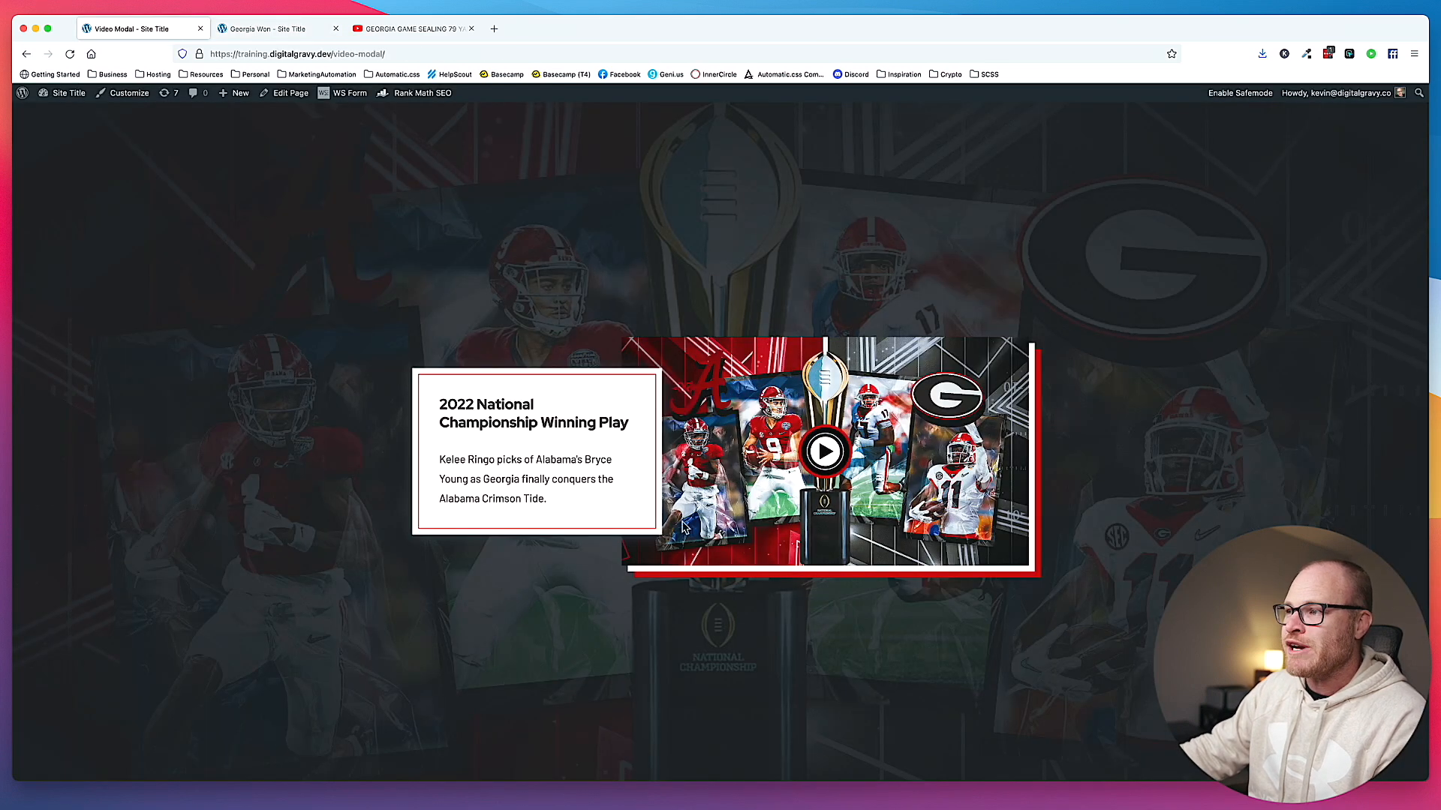
{"action": "left_click", "coordinate": [259, 32]}
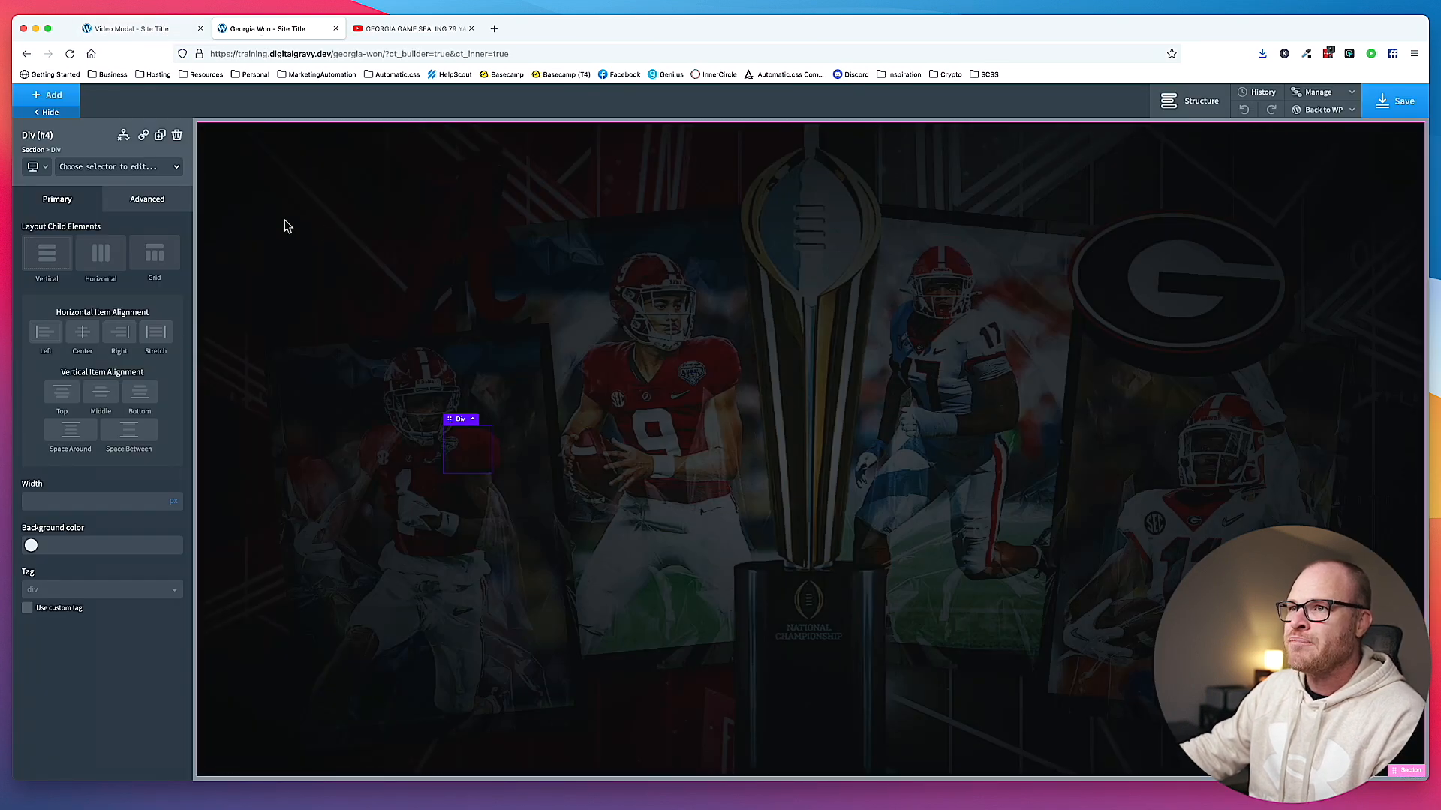
{"action": "left_click", "coordinate": [159, 262]}
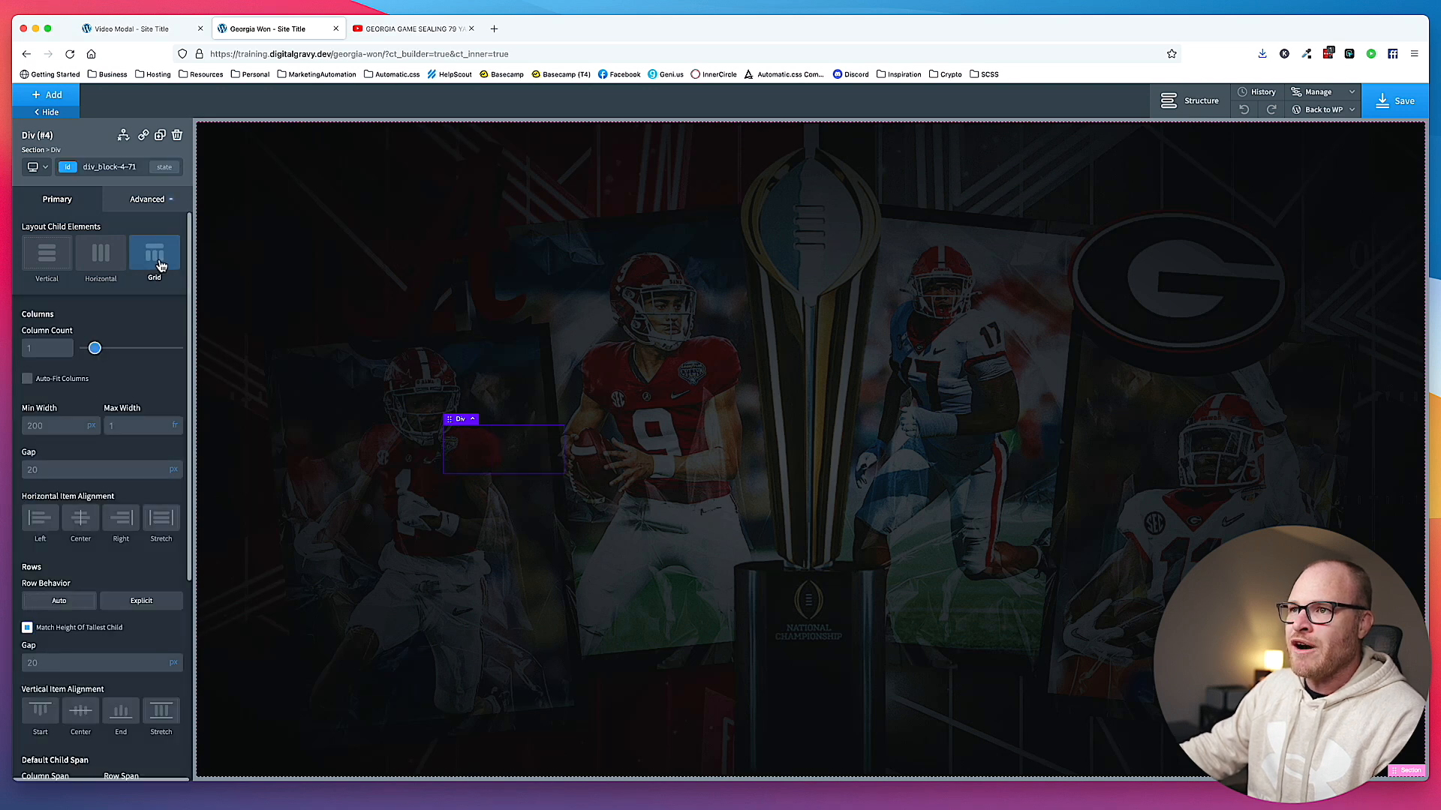
{"action": "left_click", "coordinate": [47, 347]}
{"action": "type", "text": "8"}
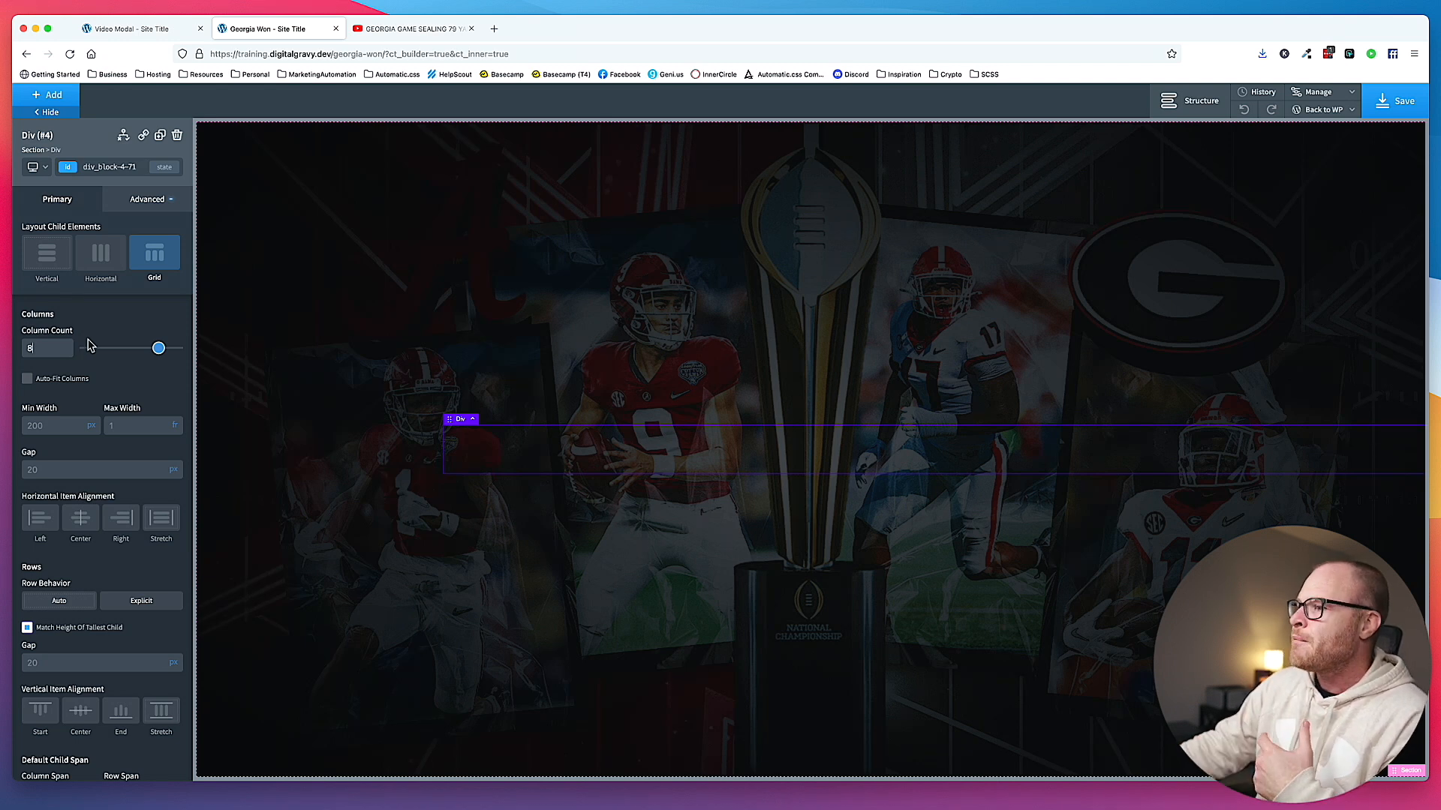
- Set the minimum column width of the div's grid to 0
{"action": "scroll", "coordinate": [1060, 450], "scroll_direction": "right", "scroll_amount": 2}
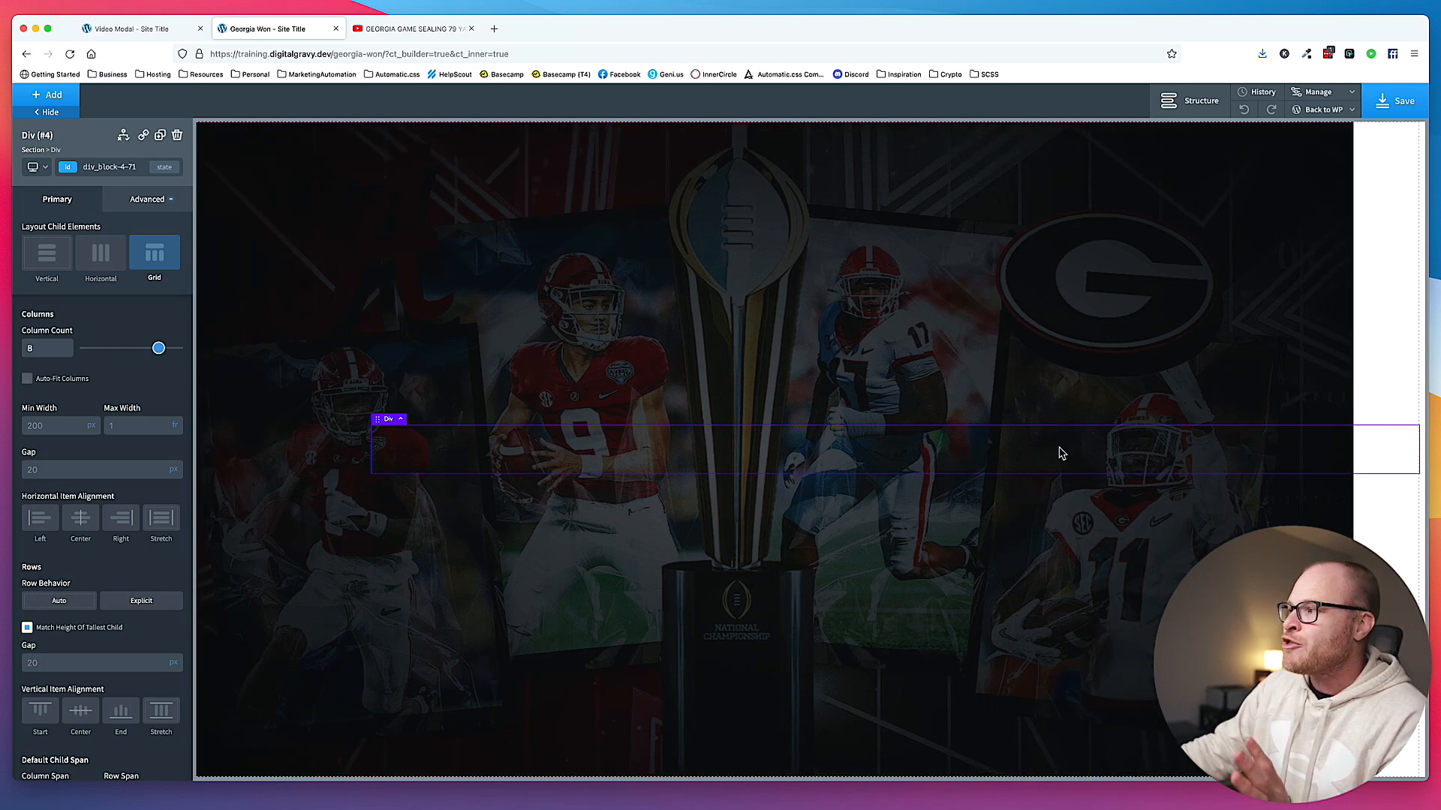
{"action": "scroll", "coordinate": [1047, 451], "scroll_direction": "left", "scroll_amount": 2}
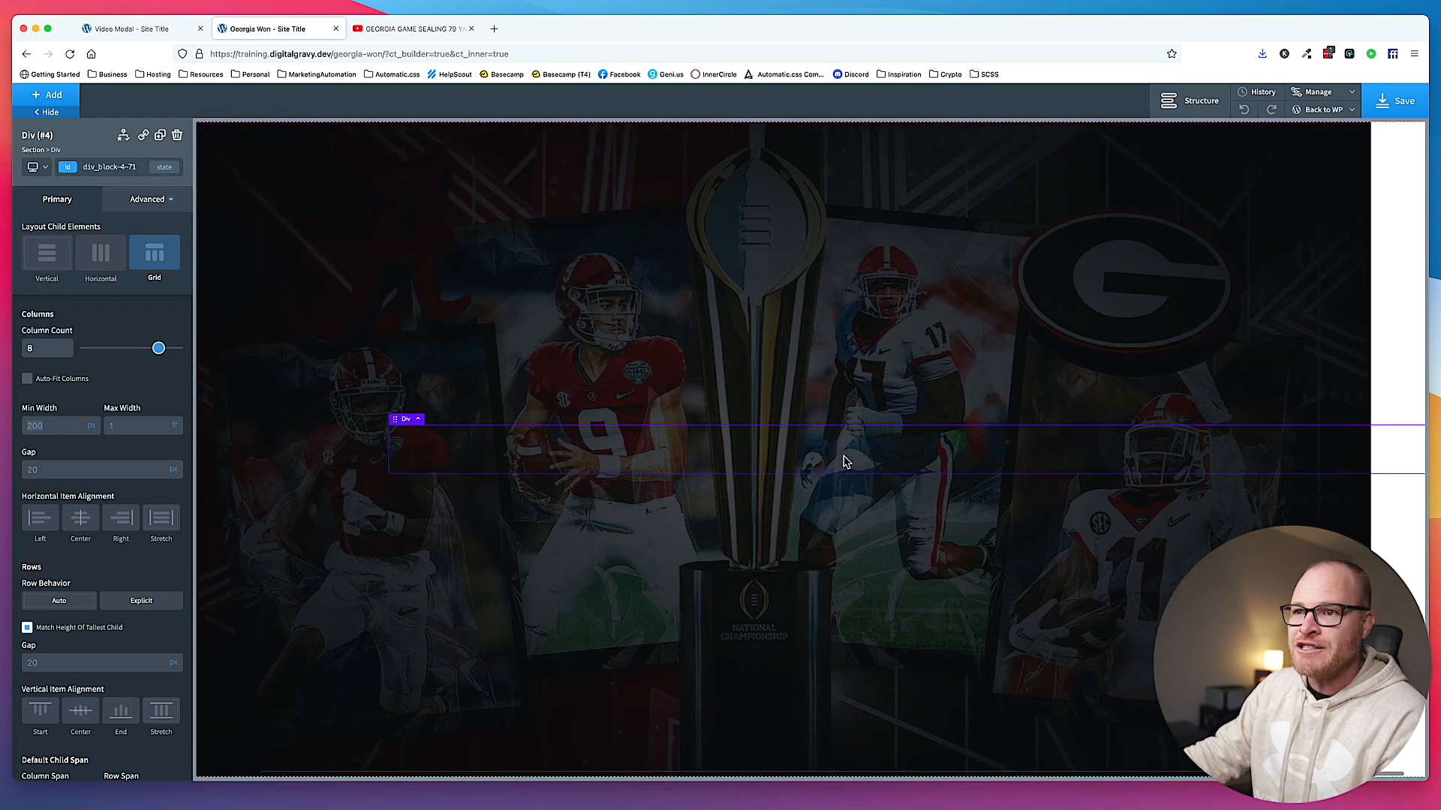
{"action": "left_click", "coordinate": [54, 426]}
{"action": "type", "text": "0"}
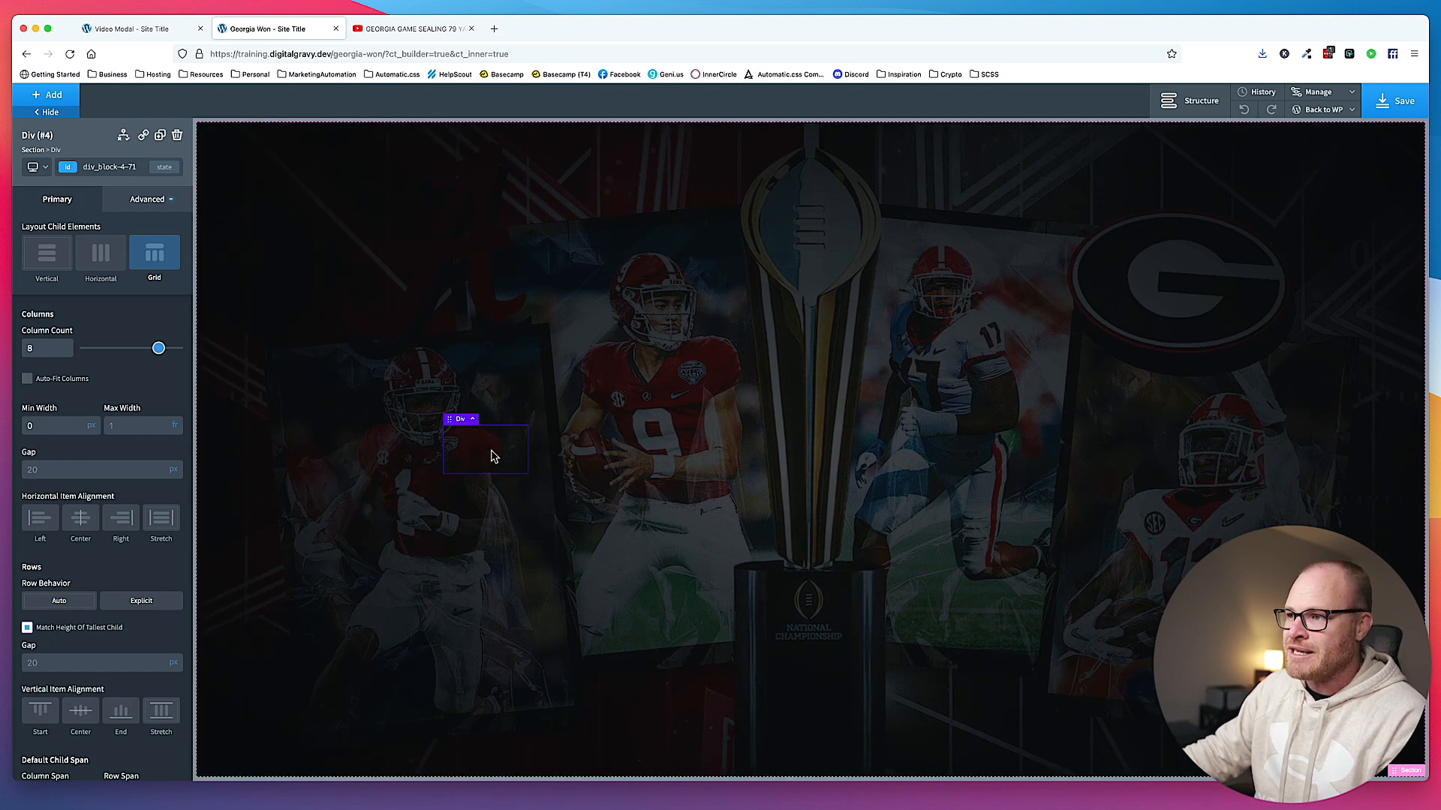
- Set the grid div's width to 100%
{"action": "scroll", "coordinate": [98, 450], "scroll_direction": "down", "scroll_amount": 5}
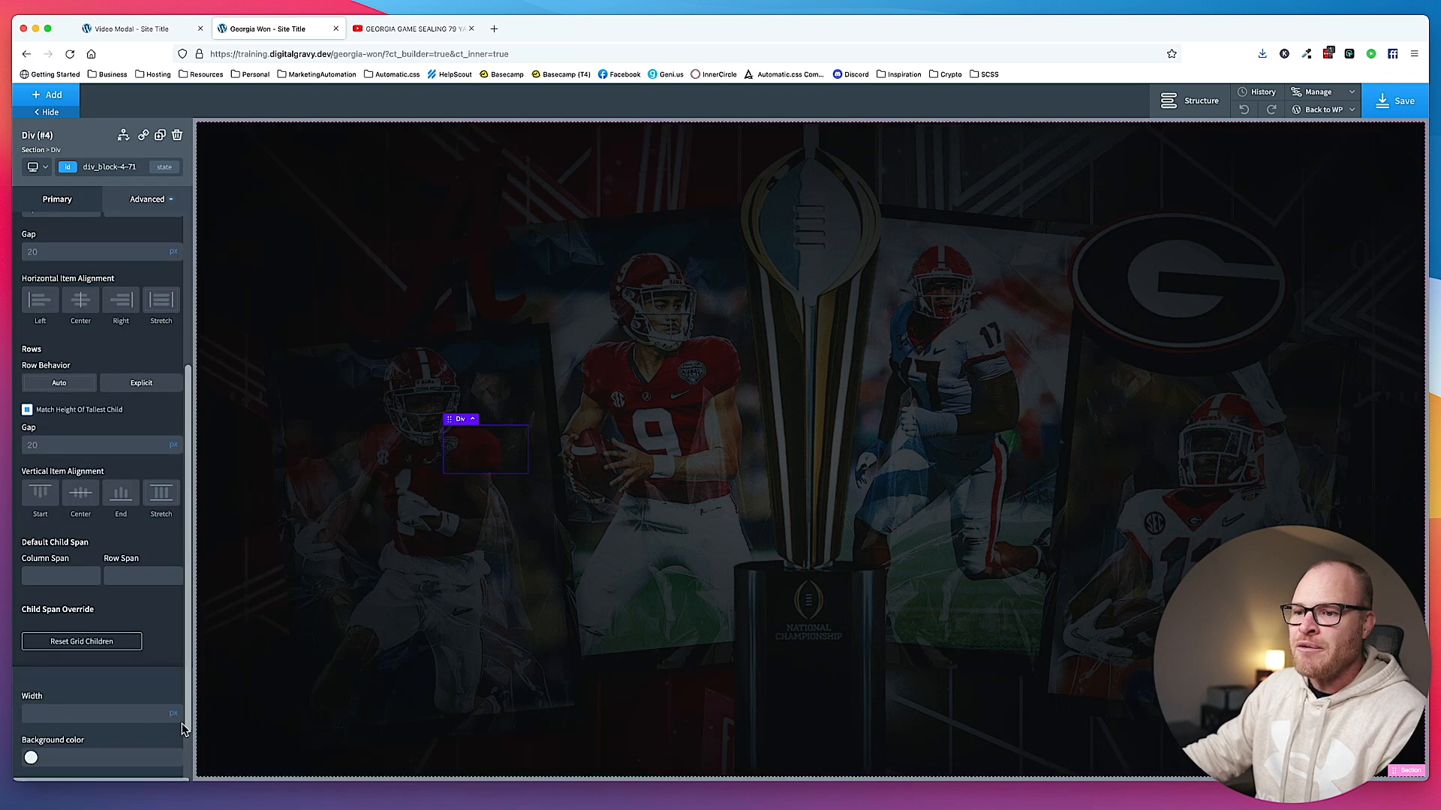
{"action": "left_click", "coordinate": [176, 707]}
{"action": "left_click", "coordinate": [138, 714]}
{"action": "type", "text": "100"}
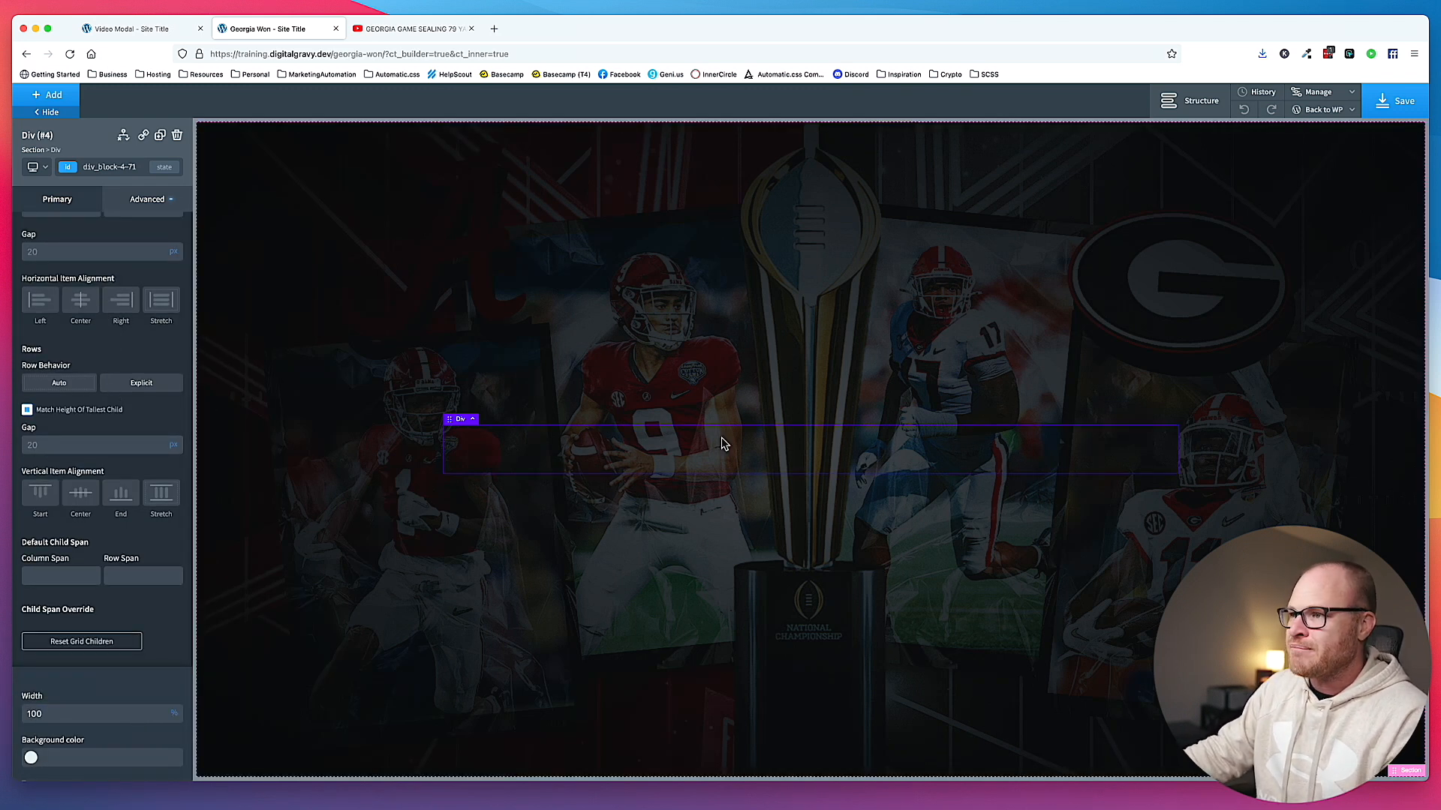
- Limit the grid div to a max-width of 100 rem
{"action": "left_click", "coordinate": [120, 207]}
{"action": "left_click", "coordinate": [82, 264]}
{"action": "left_click", "coordinate": [173, 362]}
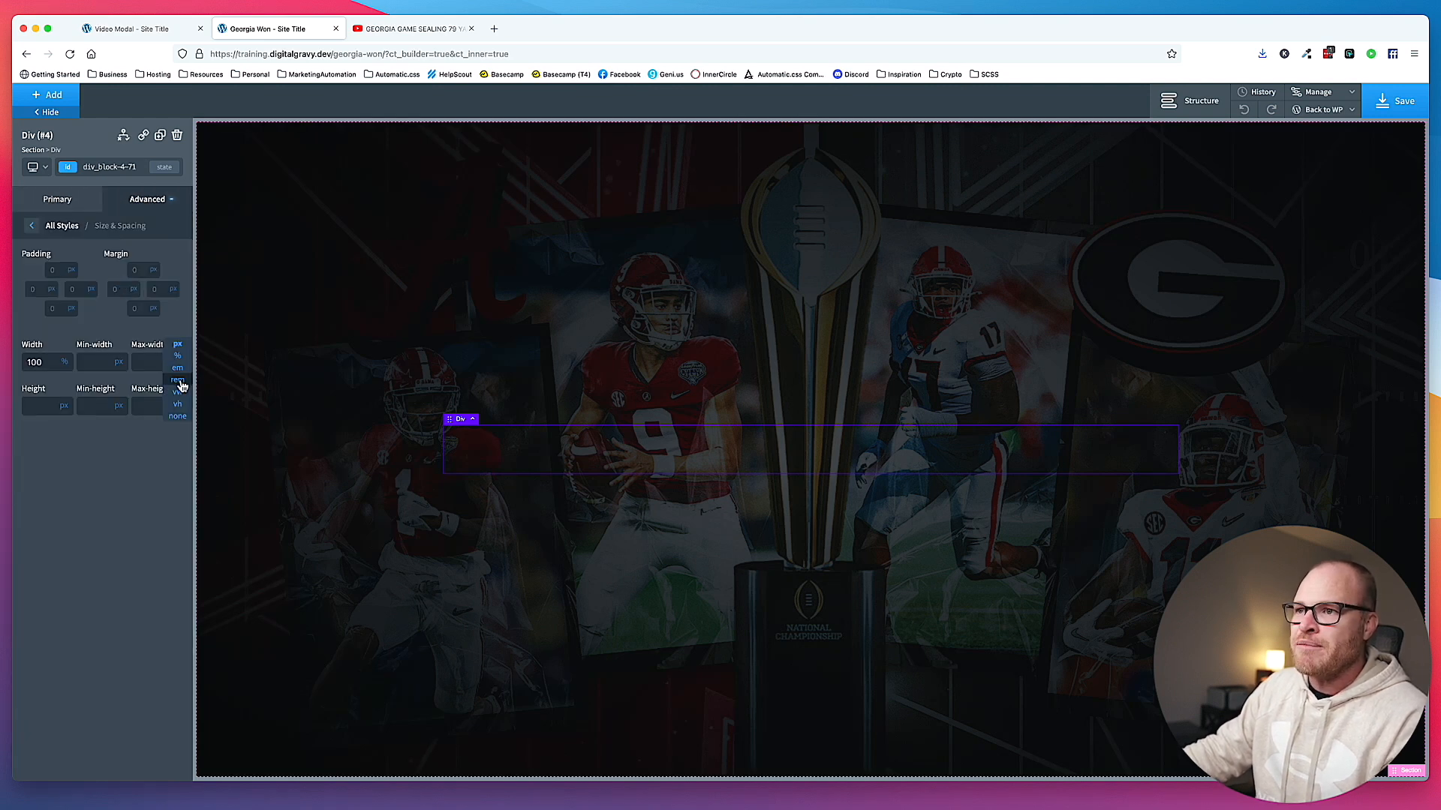
{"action": "left_click", "coordinate": [177, 390]}
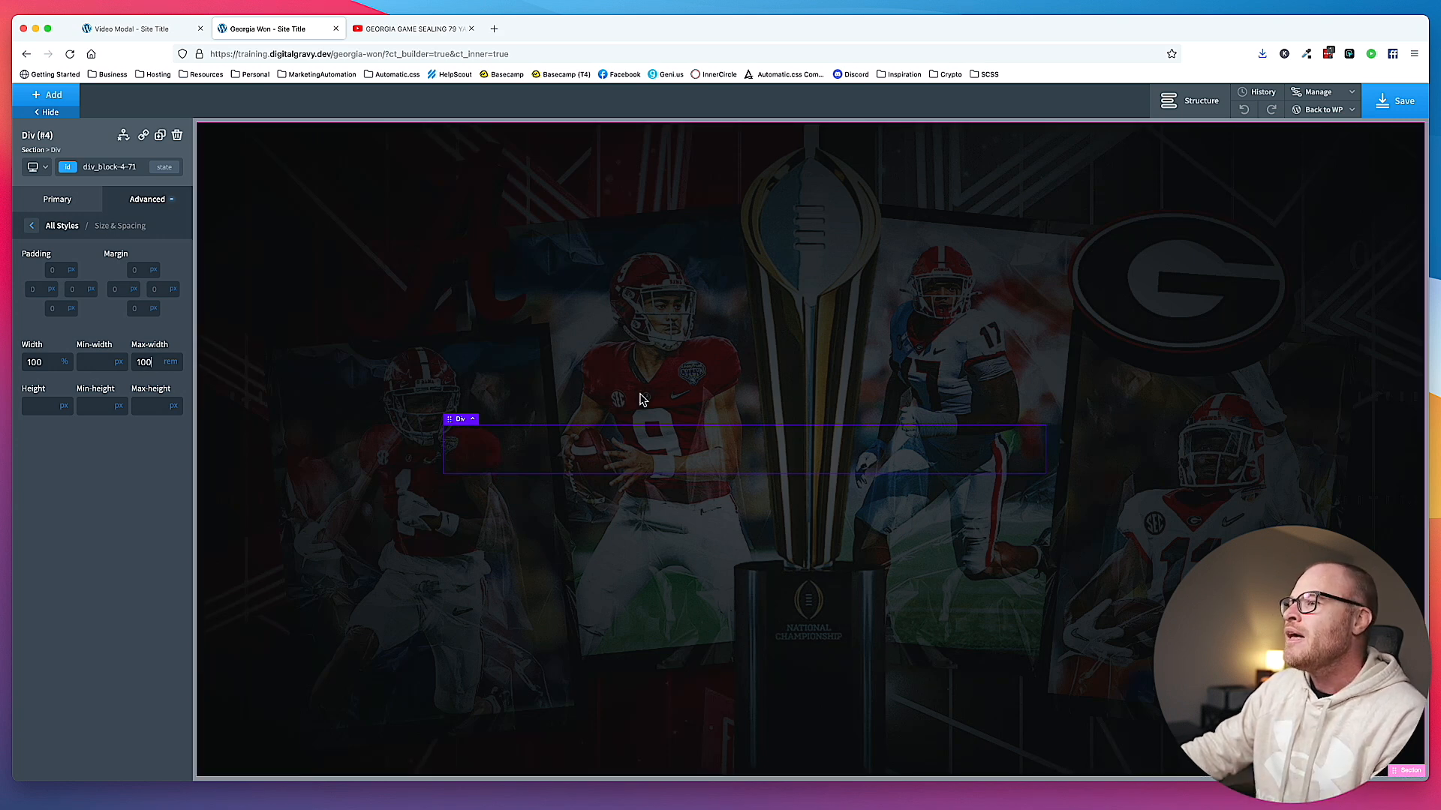
- Center the grid div by setting its left and right margins to auto, and save the page
{"action": "left_click", "coordinate": [134, 289]}
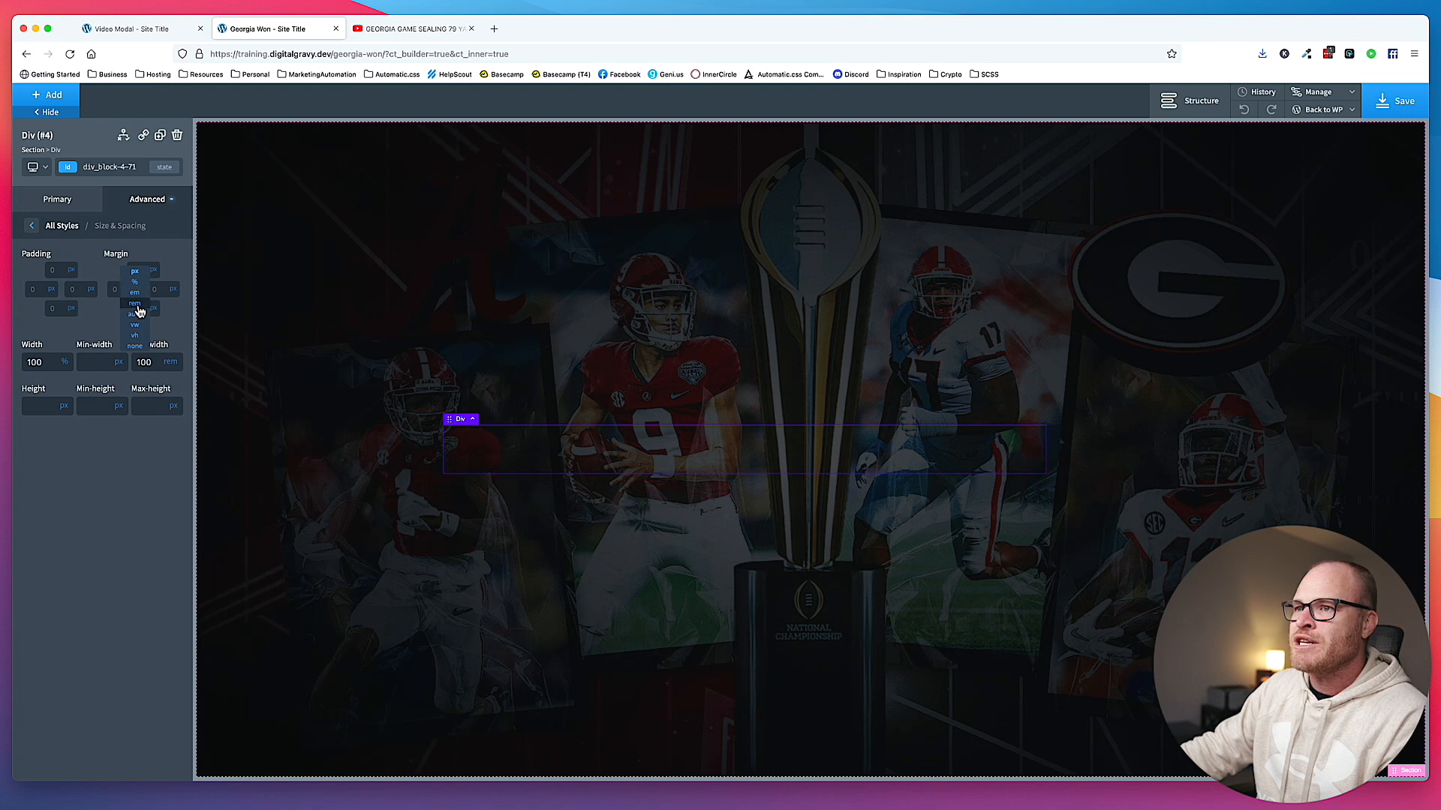
{"action": "left_click", "coordinate": [146, 314]}
{"action": "left_click", "coordinate": [173, 290]}
{"action": "left_click", "coordinate": [177, 314]}
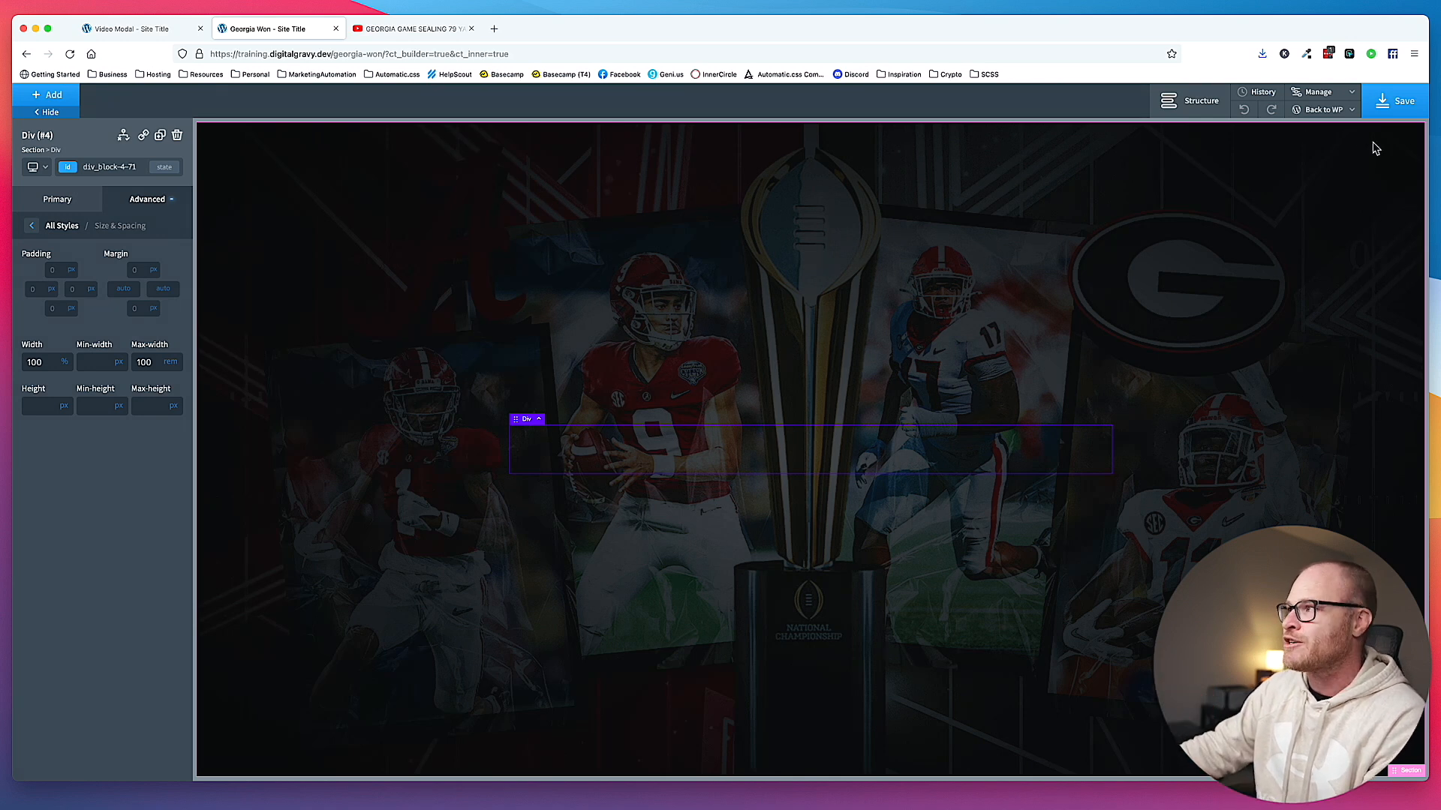
{"action": "left_click", "coordinate": [1395, 100]}
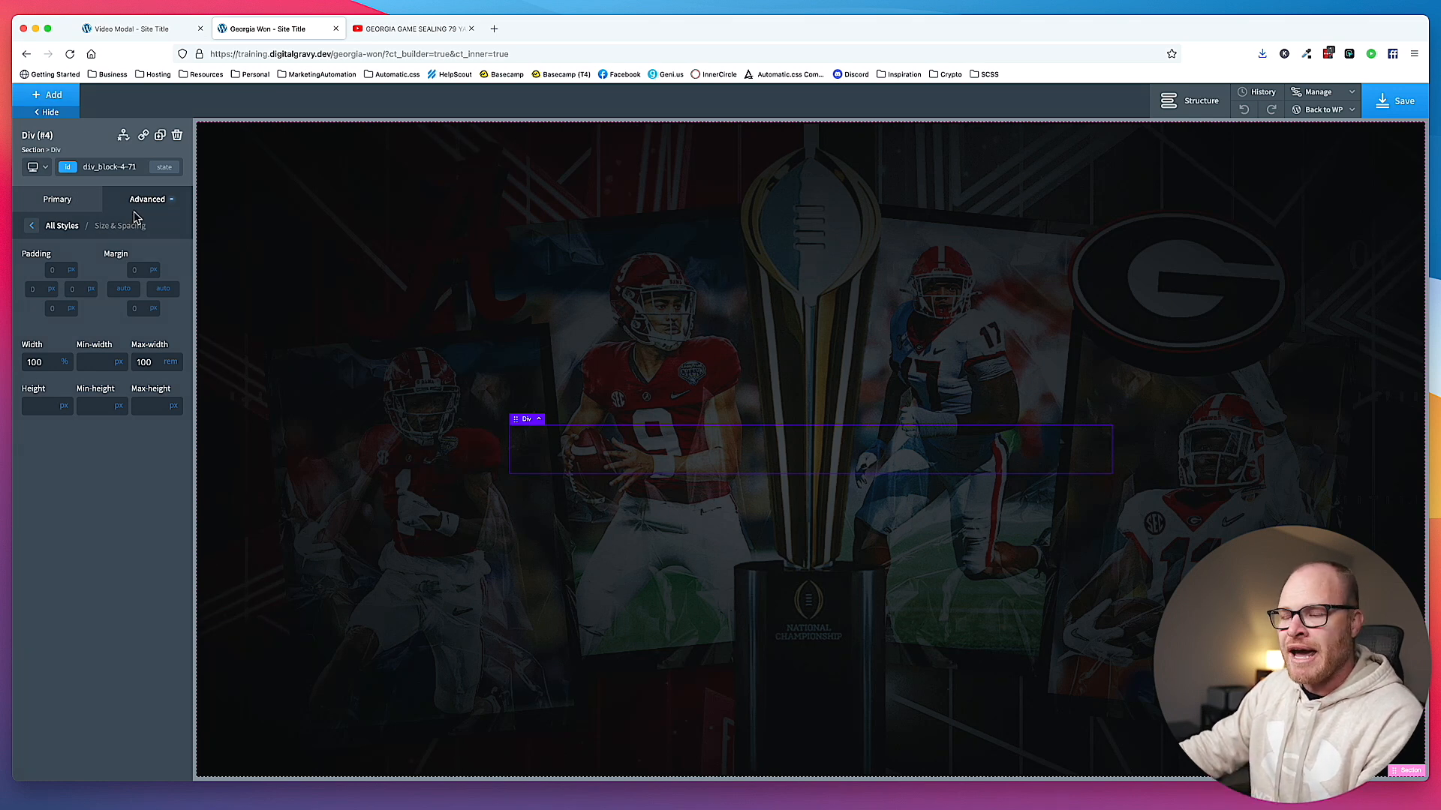
- Add a div inside the grid div and duplicate it to make two grid children
{"action": "left_click", "coordinate": [54, 96]}
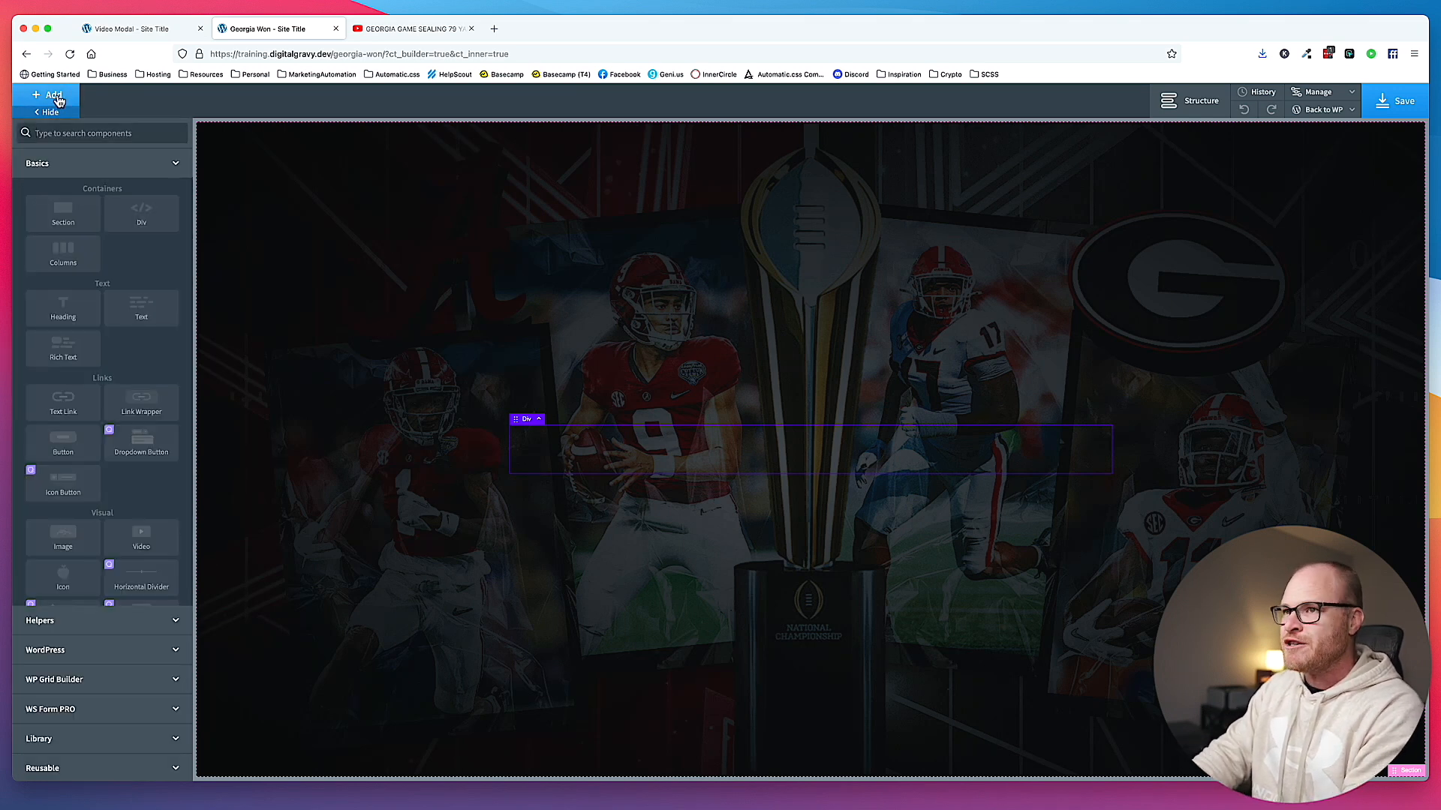
{"action": "type", "text": "div"}
{"action": "key", "text": "Return"}
{"action": "left_click", "coordinate": [160, 136]}
{"action": "left_click", "coordinate": [541, 448]}
{"action": "left_click", "coordinate": [598, 445]}
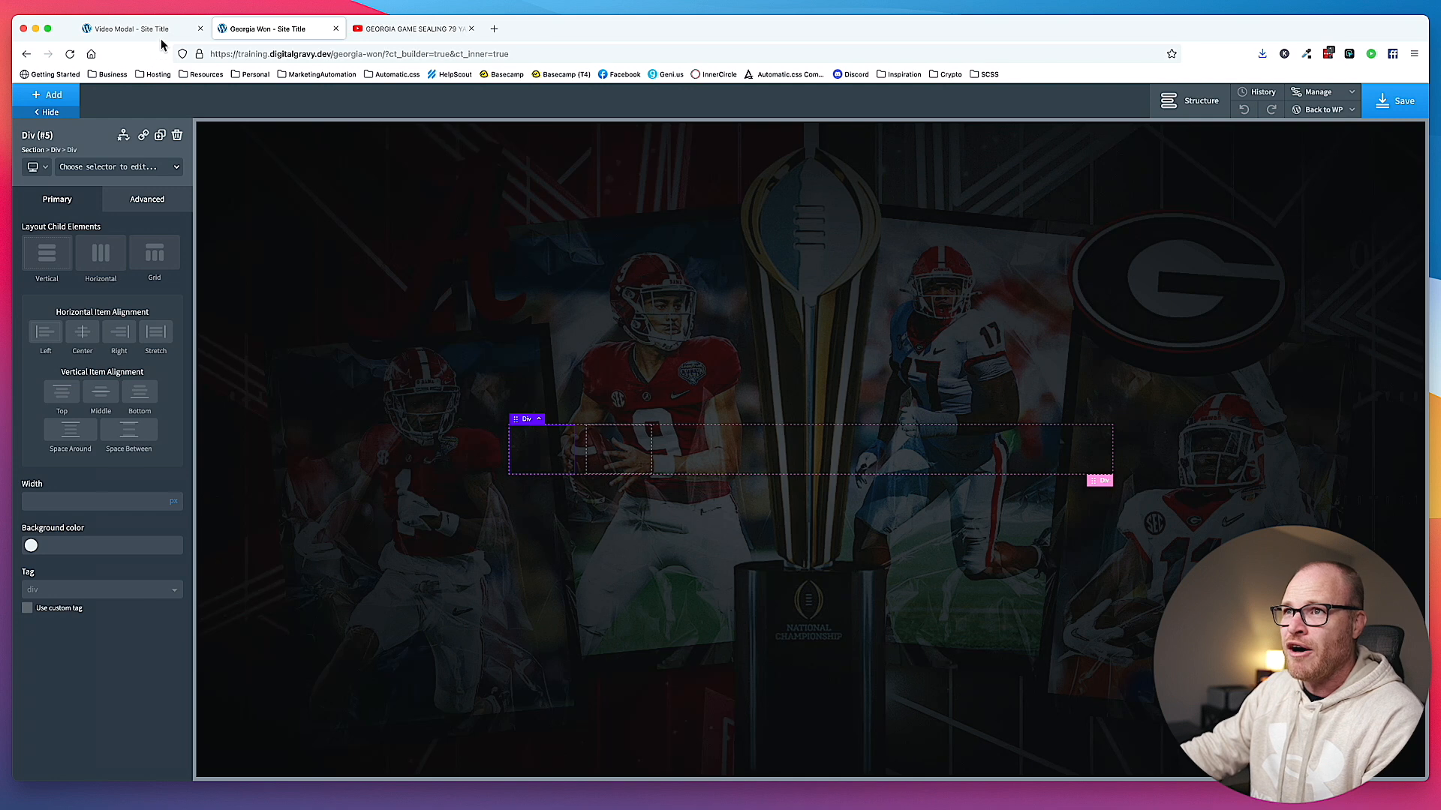
- Check the card layout on the Video Modal page and try a column span override of 5 on the grid's first child
{"action": "left_click", "coordinate": [132, 28]}
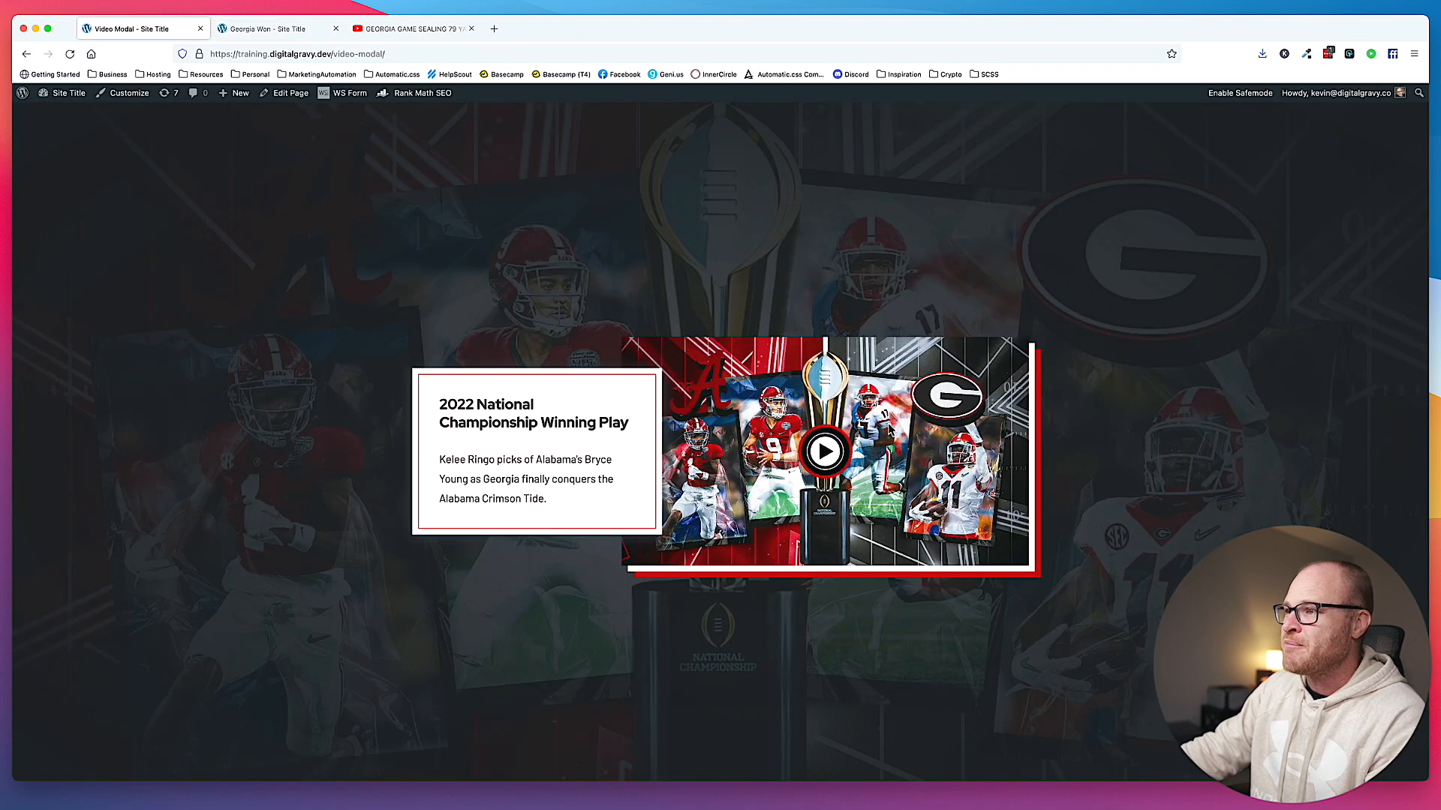
{"action": "left_click", "coordinate": [297, 29]}
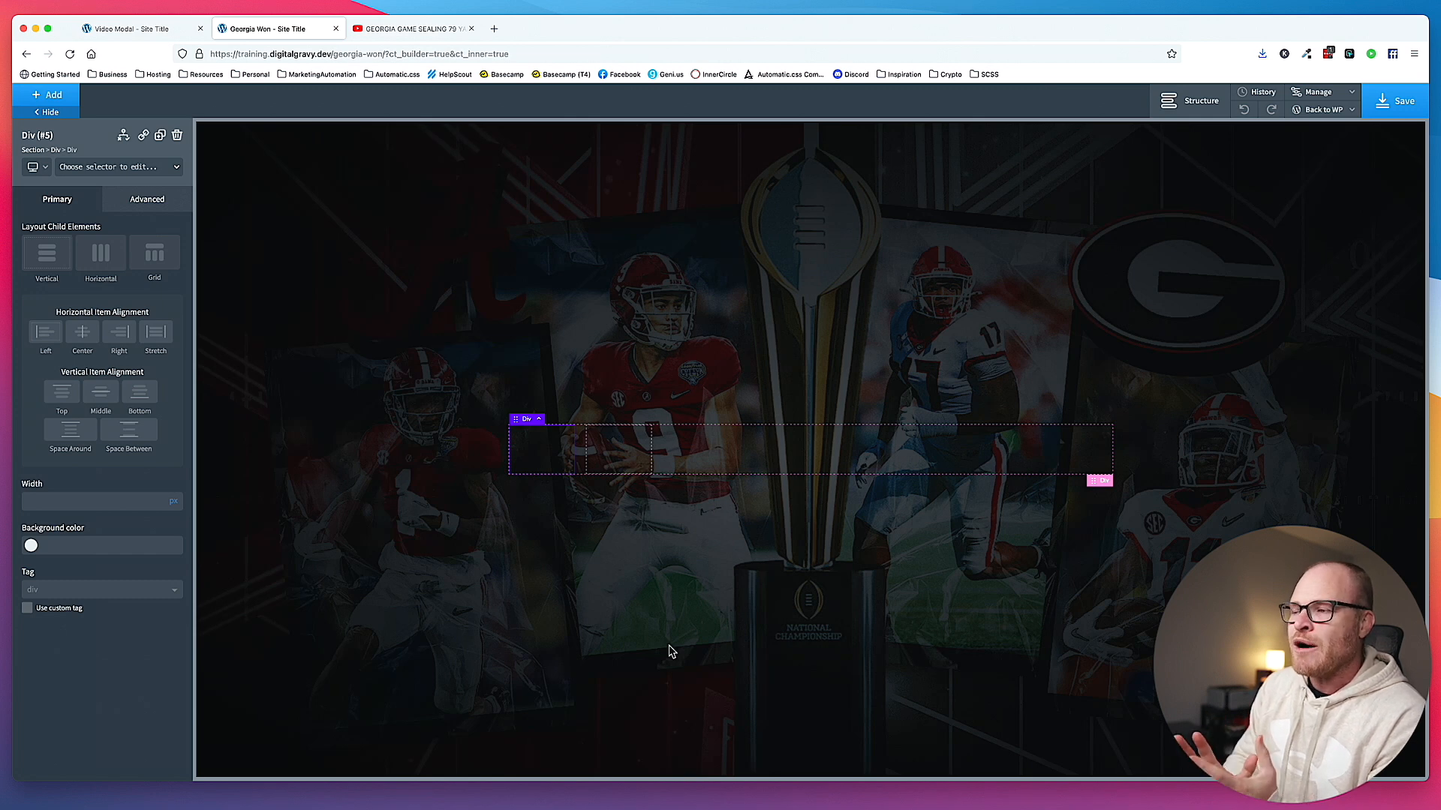
{"action": "left_click", "coordinate": [747, 447]}
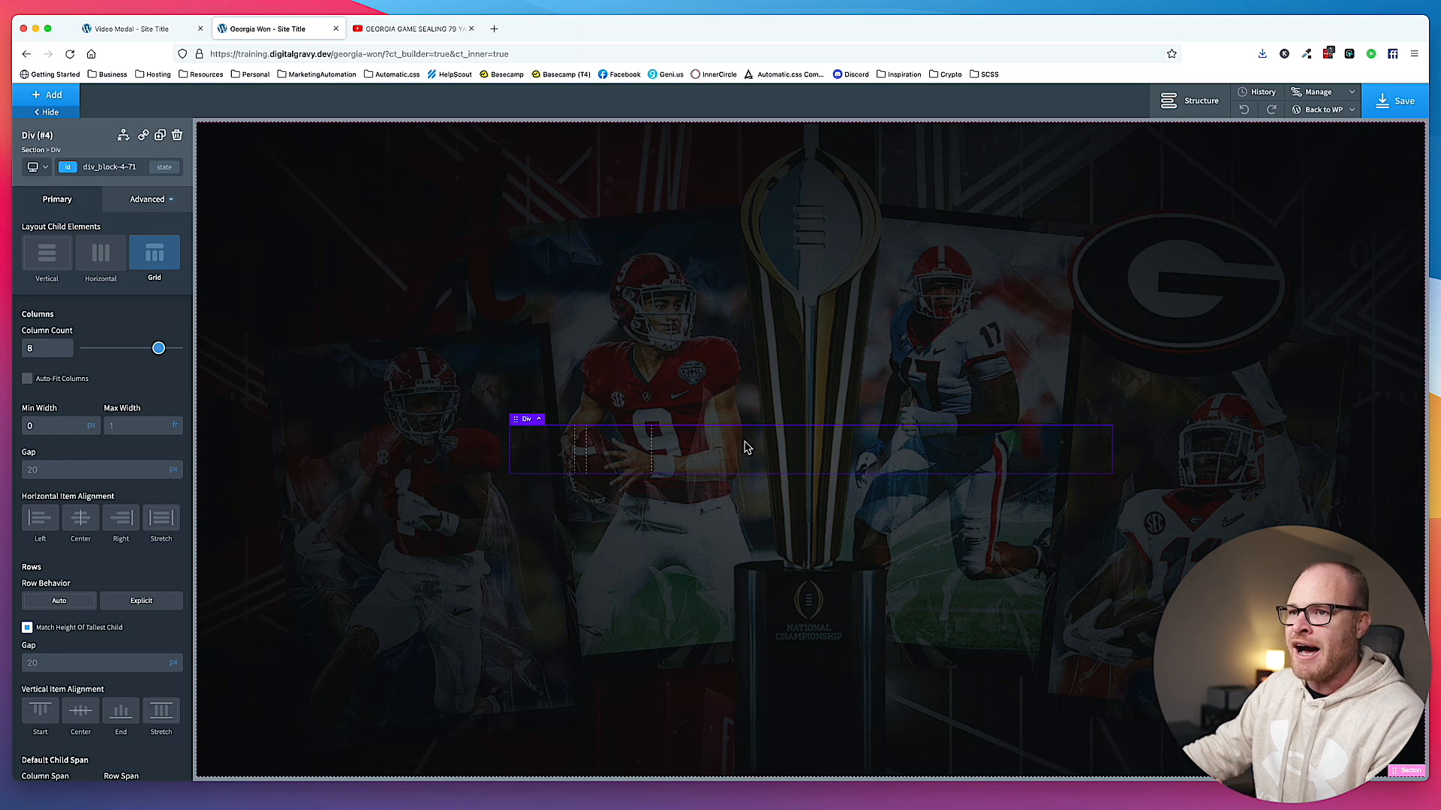
{"action": "scroll", "coordinate": [126, 546], "scroll_direction": "down", "scroll_amount": 8}
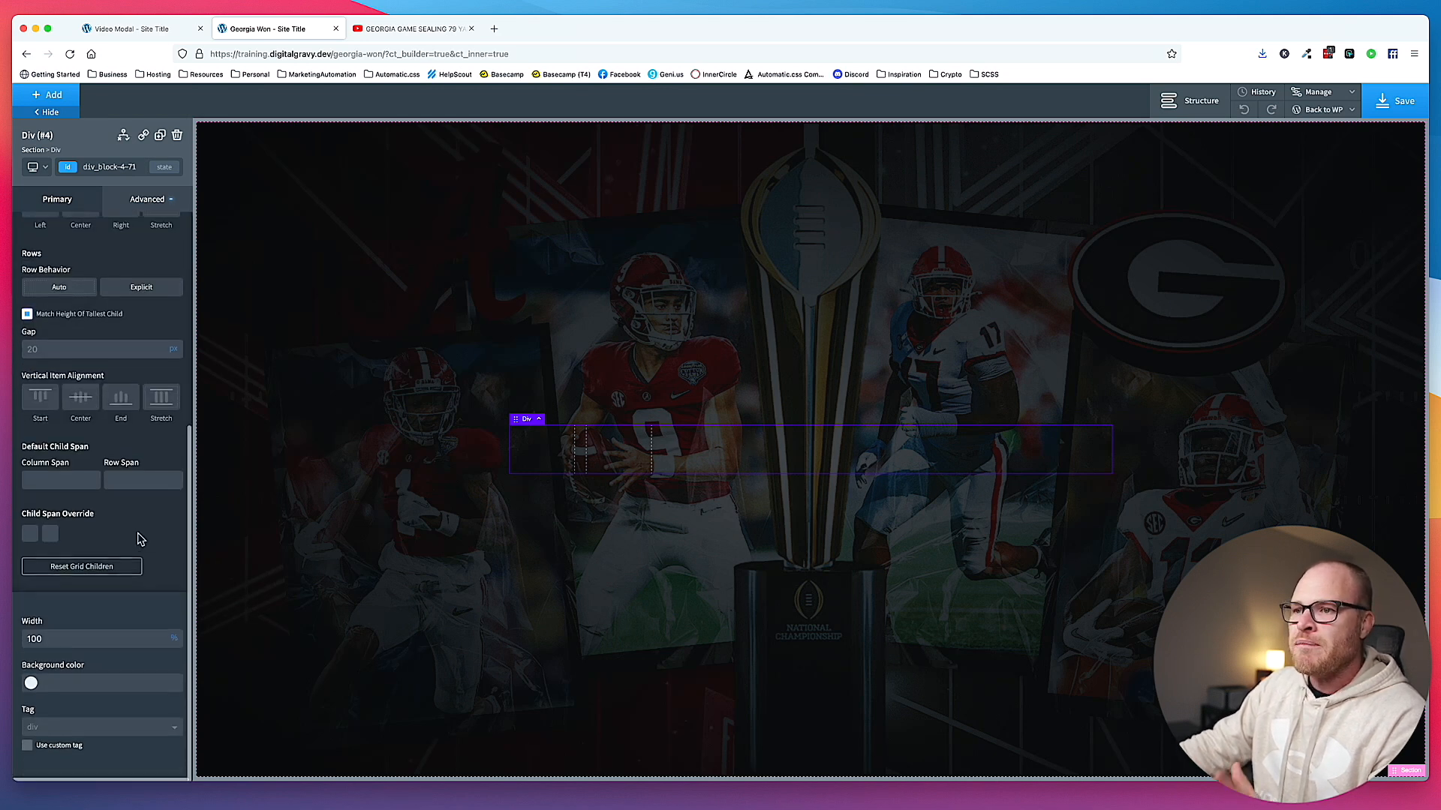
{"action": "left_click", "coordinate": [30, 540]}
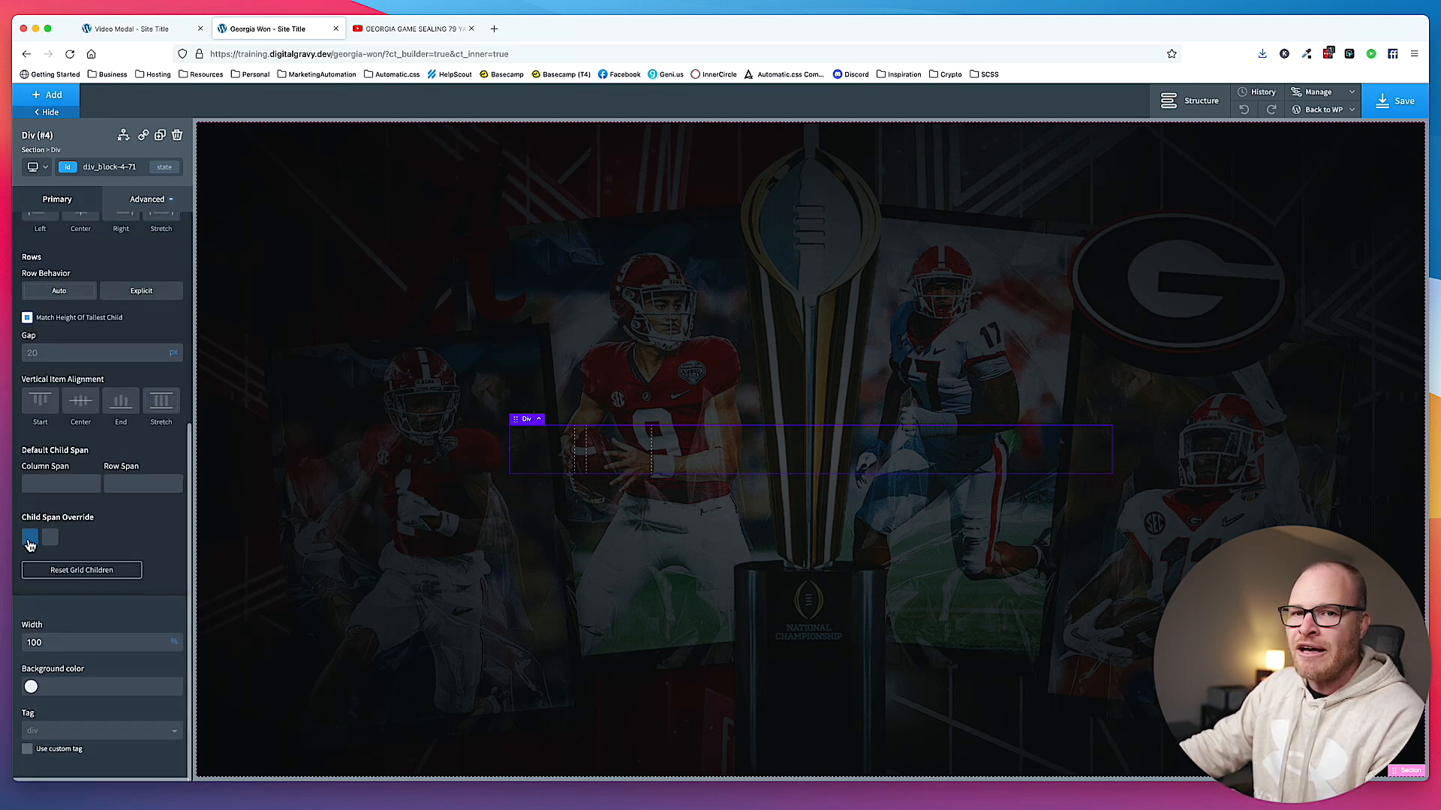
{"action": "left_click", "coordinate": [52, 583]}
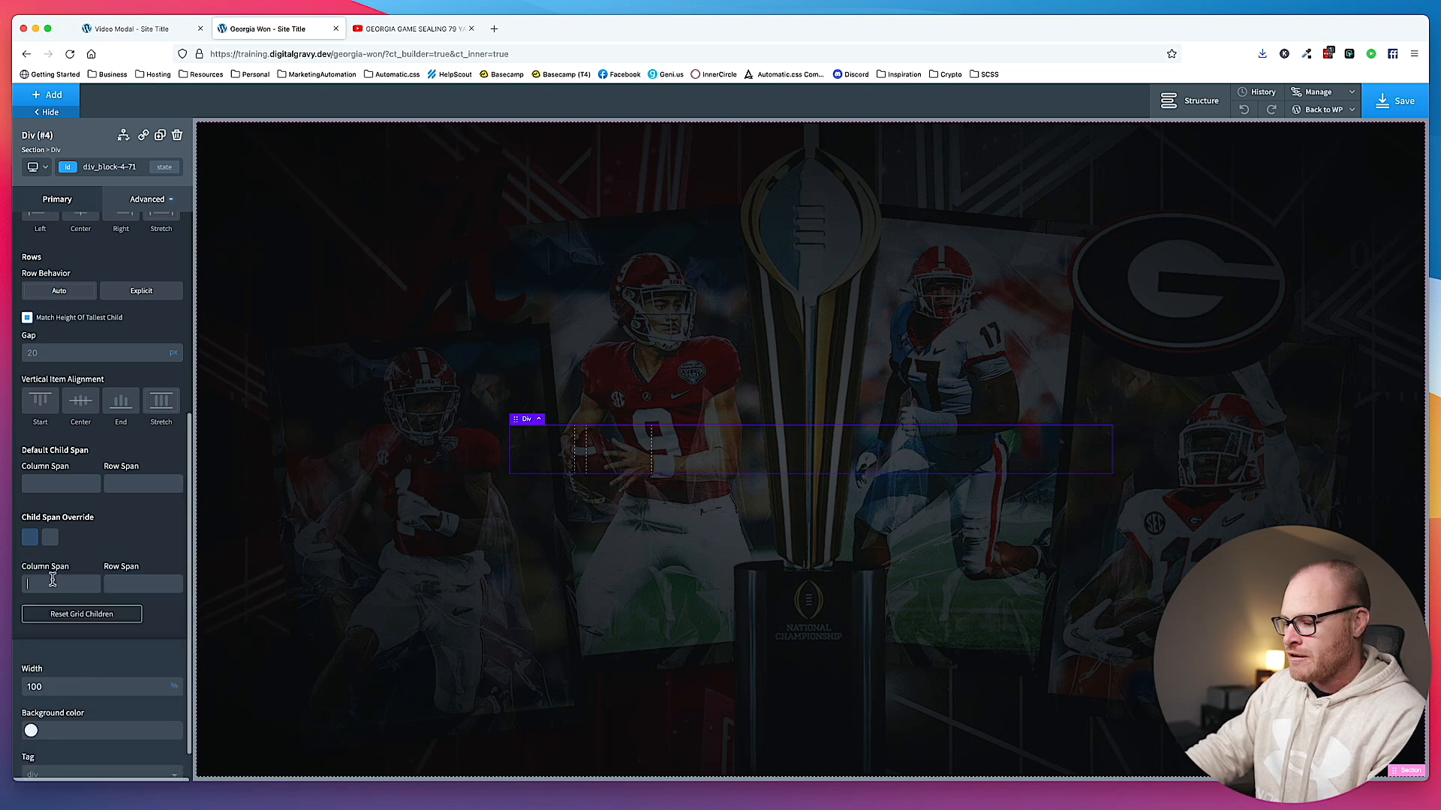
{"action": "type", "text": "5"}
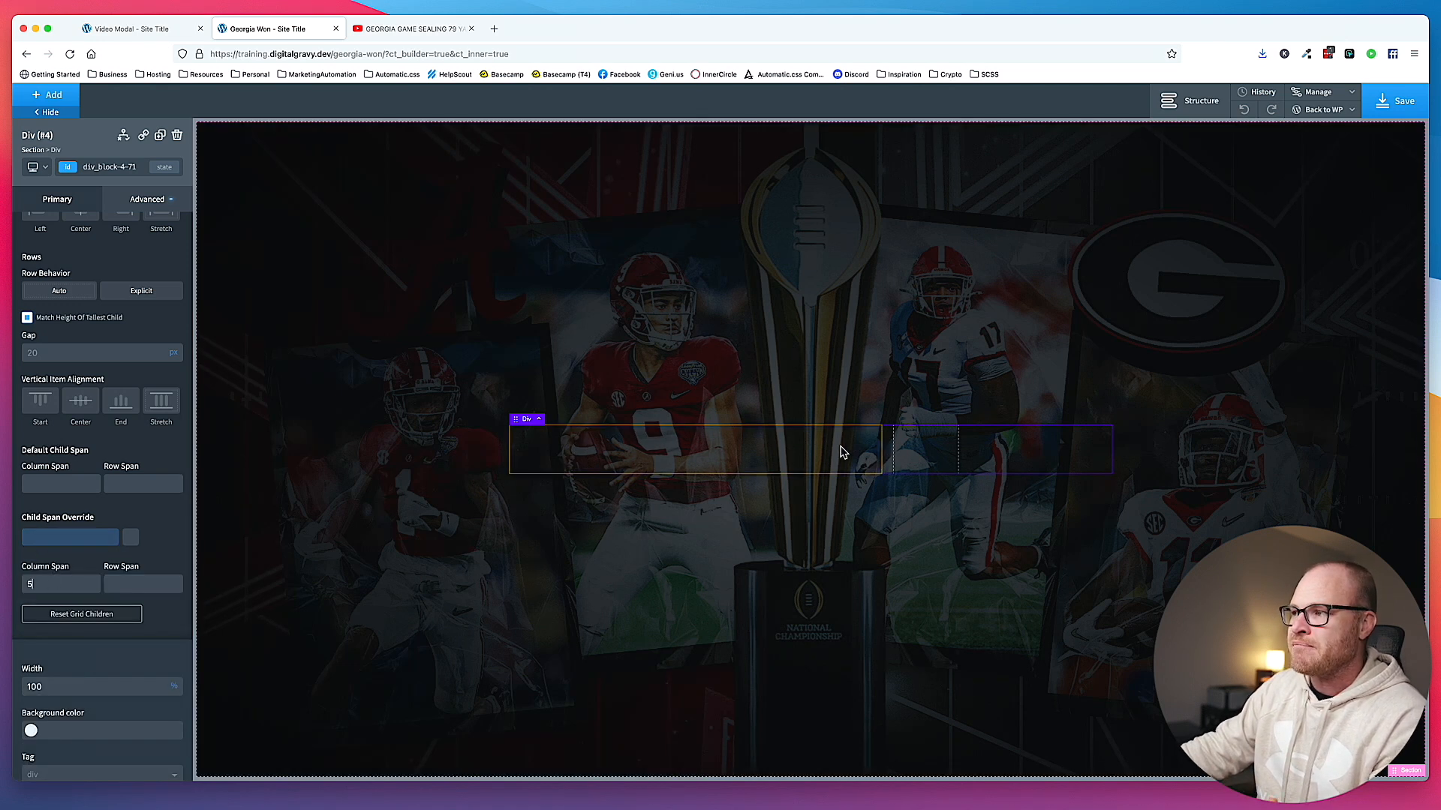
{"action": "double_click", "coordinate": [44, 586]}
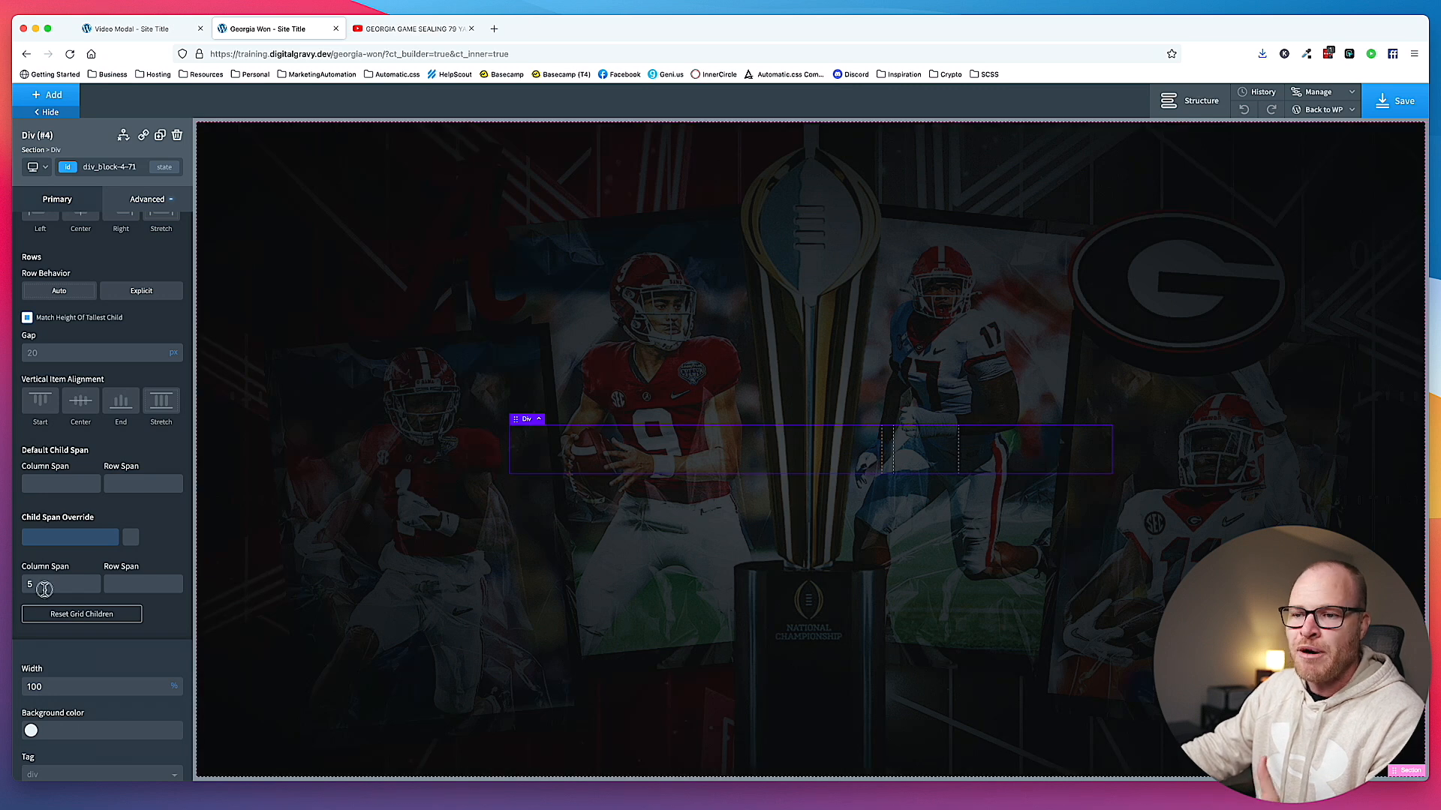
{"action": "key", "text": "BackSpace"}
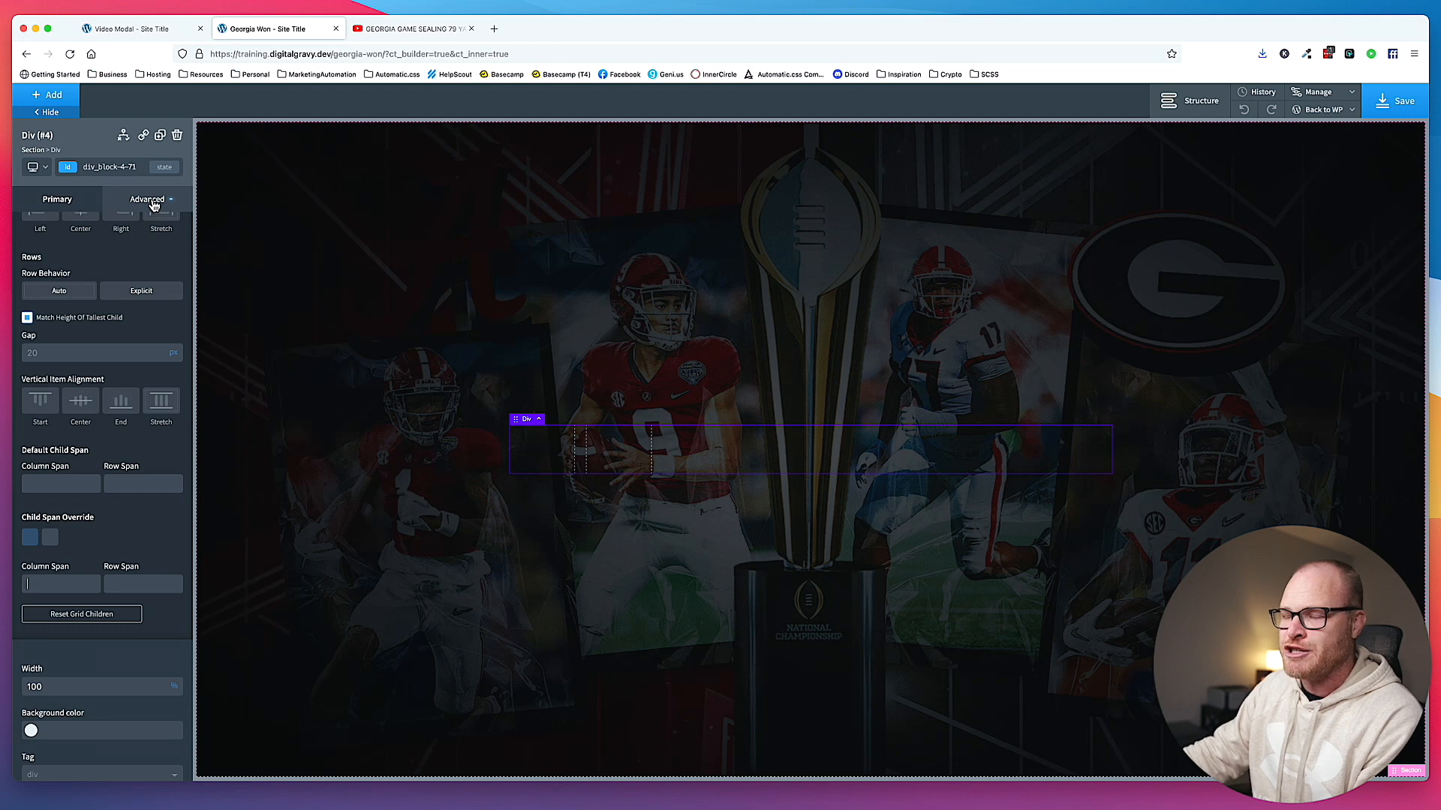
- Open the first inner div's custom CSS for editing and enlarge the browser page to 170%
{"action": "left_click", "coordinate": [554, 447]}
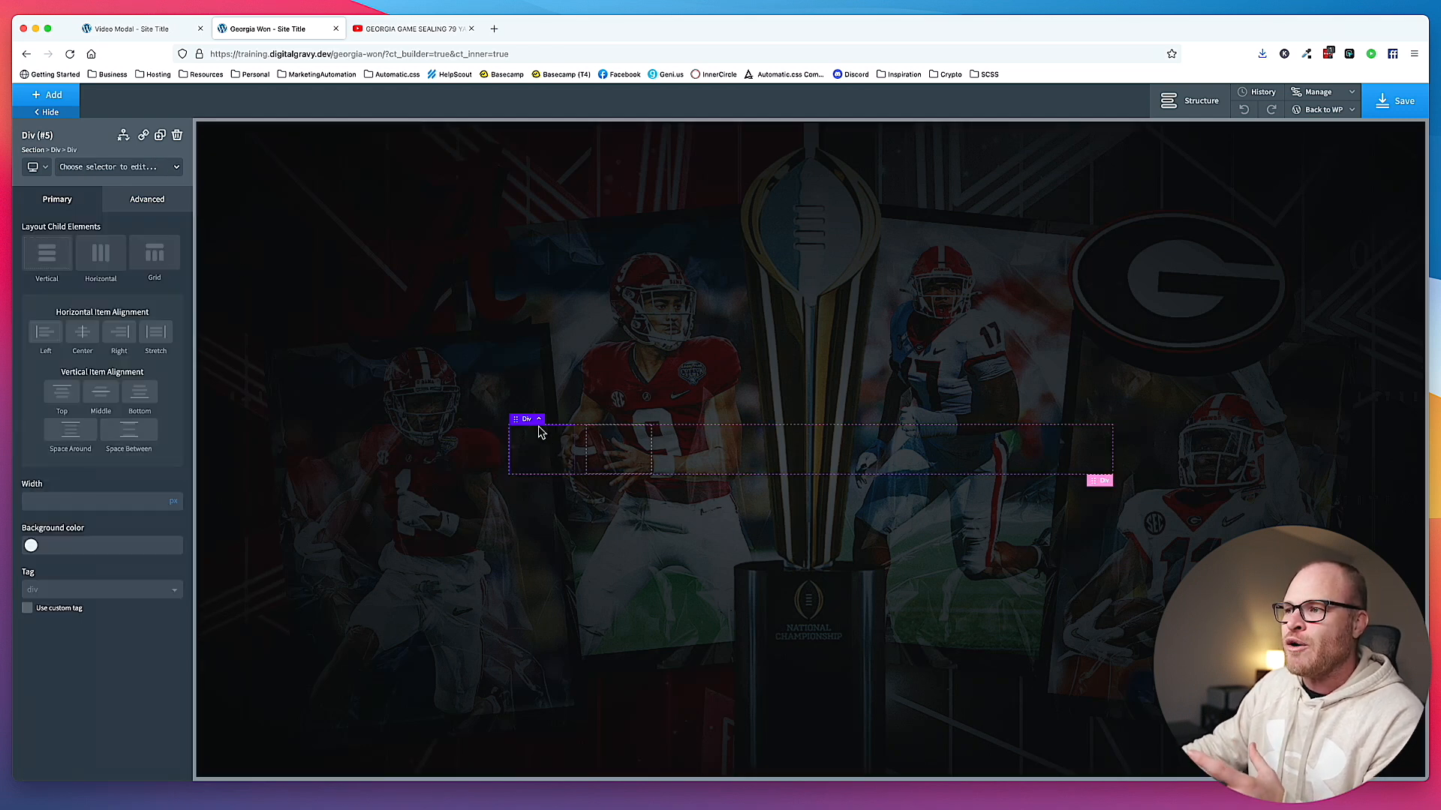
{"action": "left_click", "coordinate": [147, 199]}
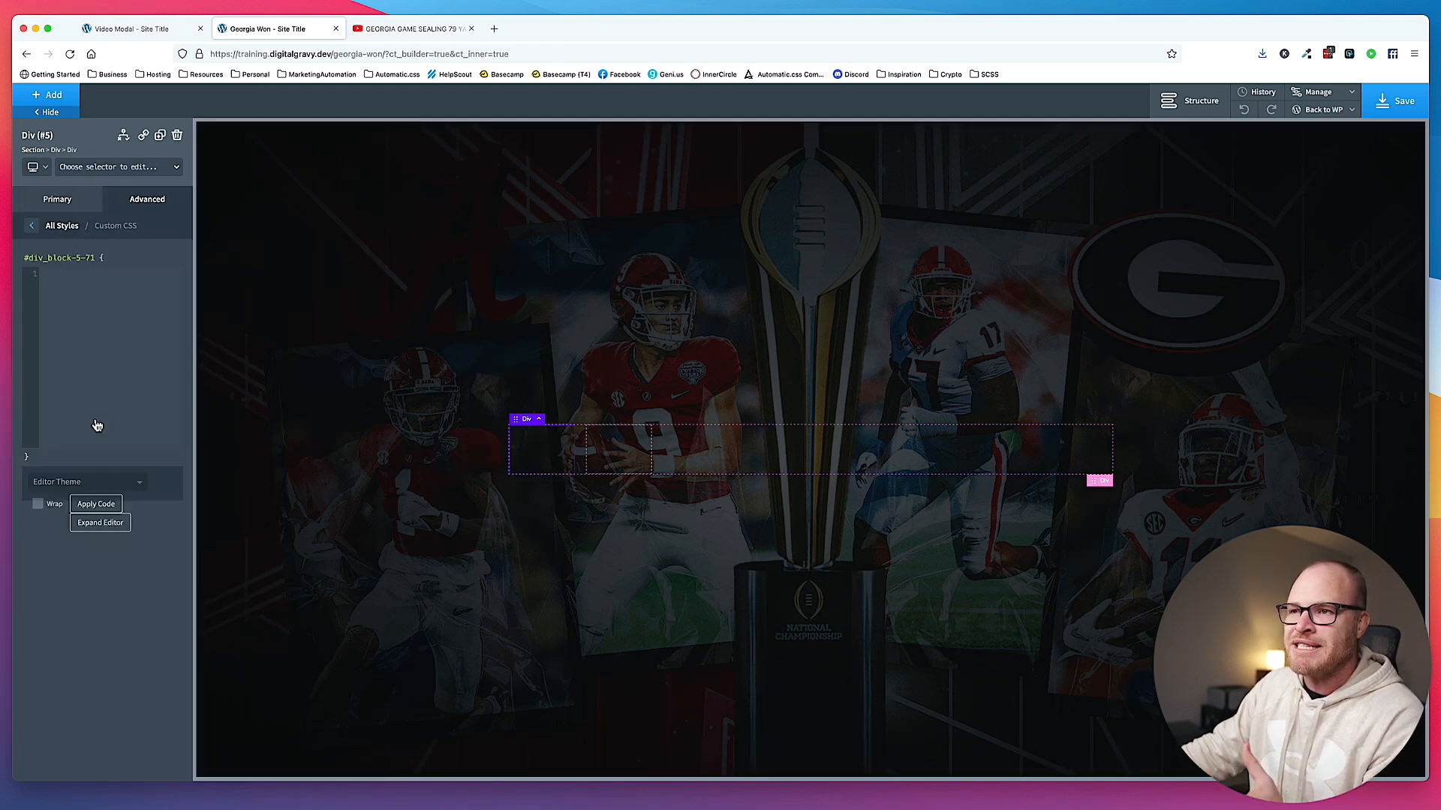
{"action": "left_click", "coordinate": [96, 424]}
{"action": "left_click", "coordinate": [123, 385]}
{"action": "key", "text": "super+equal"}
{"action": "key", "text": "super+equal"}
{"action": "key", "text": "super+equal"}
{"action": "key", "text": "super+equal"}
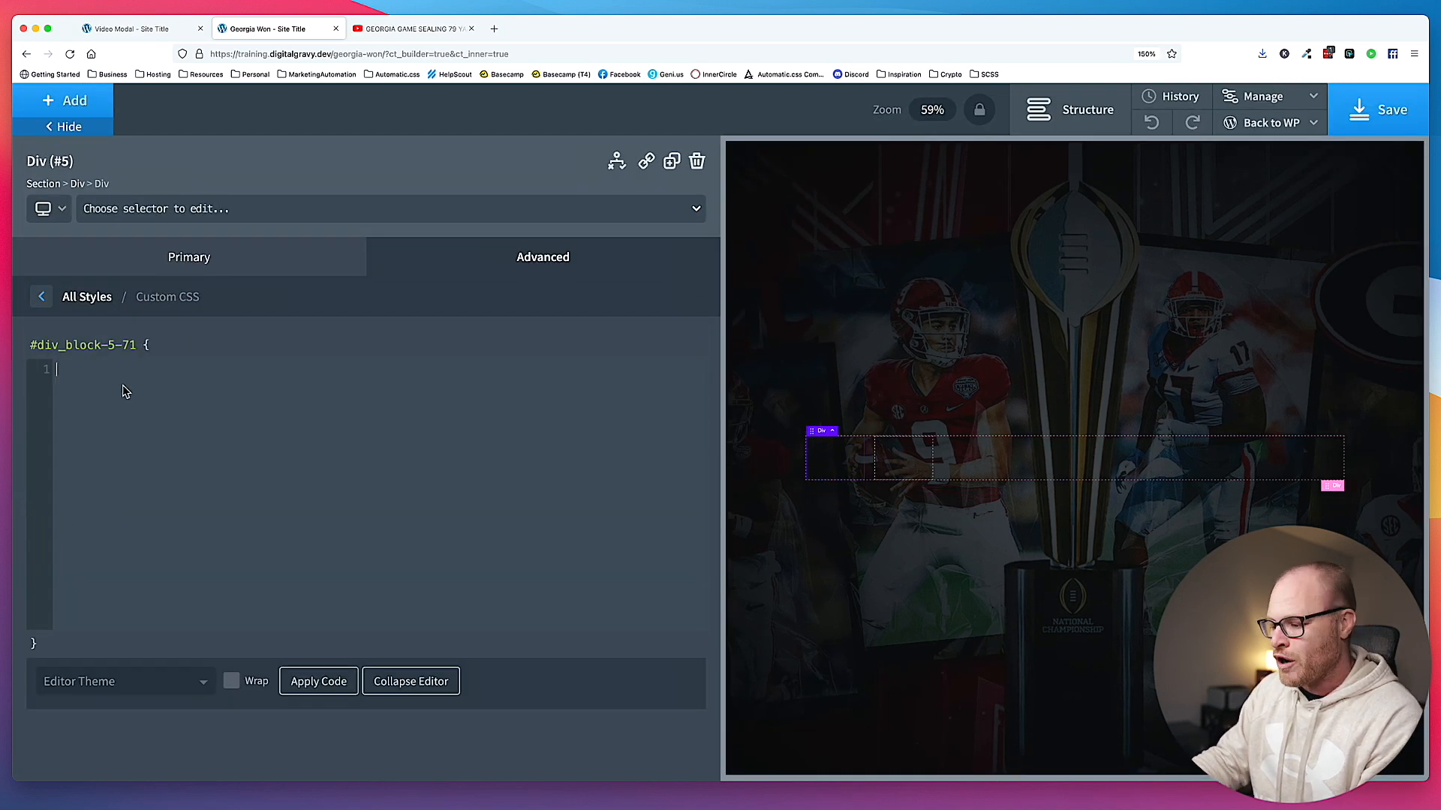
{"action": "key", "text": "super+equal"}
- Place the first inner div on the grid with the custom CSS declaration grid-column: 1 / 5;
{"action": "type", "text": ".grid"}
{"action": "key", "text": "BackSpace"}
{"action": "key", "text": "BackSpace"}
{"action": "key", "text": "BackSpace"}
{"action": "key", "text": "BackSpace"}
{"action": "key", "text": "BackSpace"}
{"action": "type", "text": "grid"}
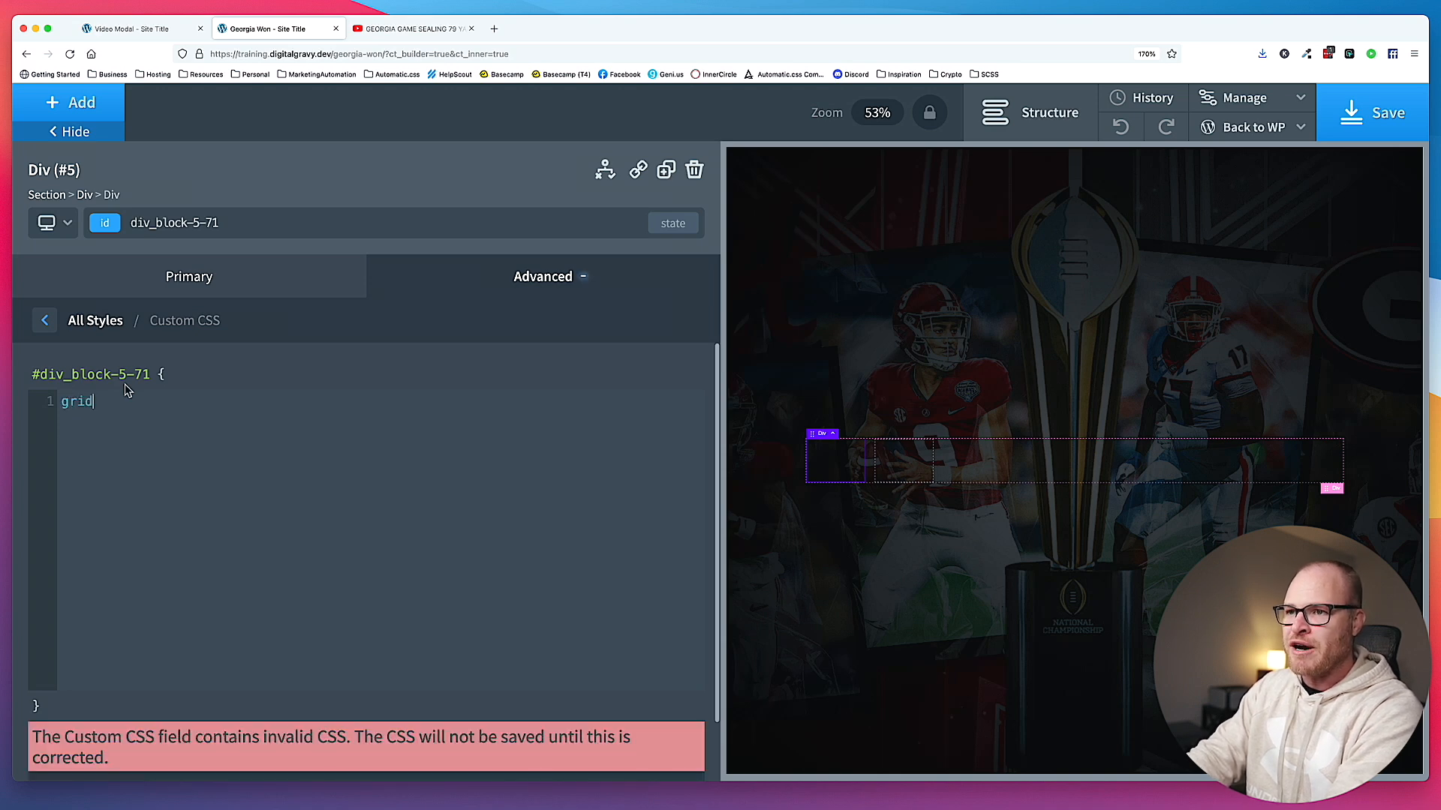
{"action": "type", "text": "-column"}
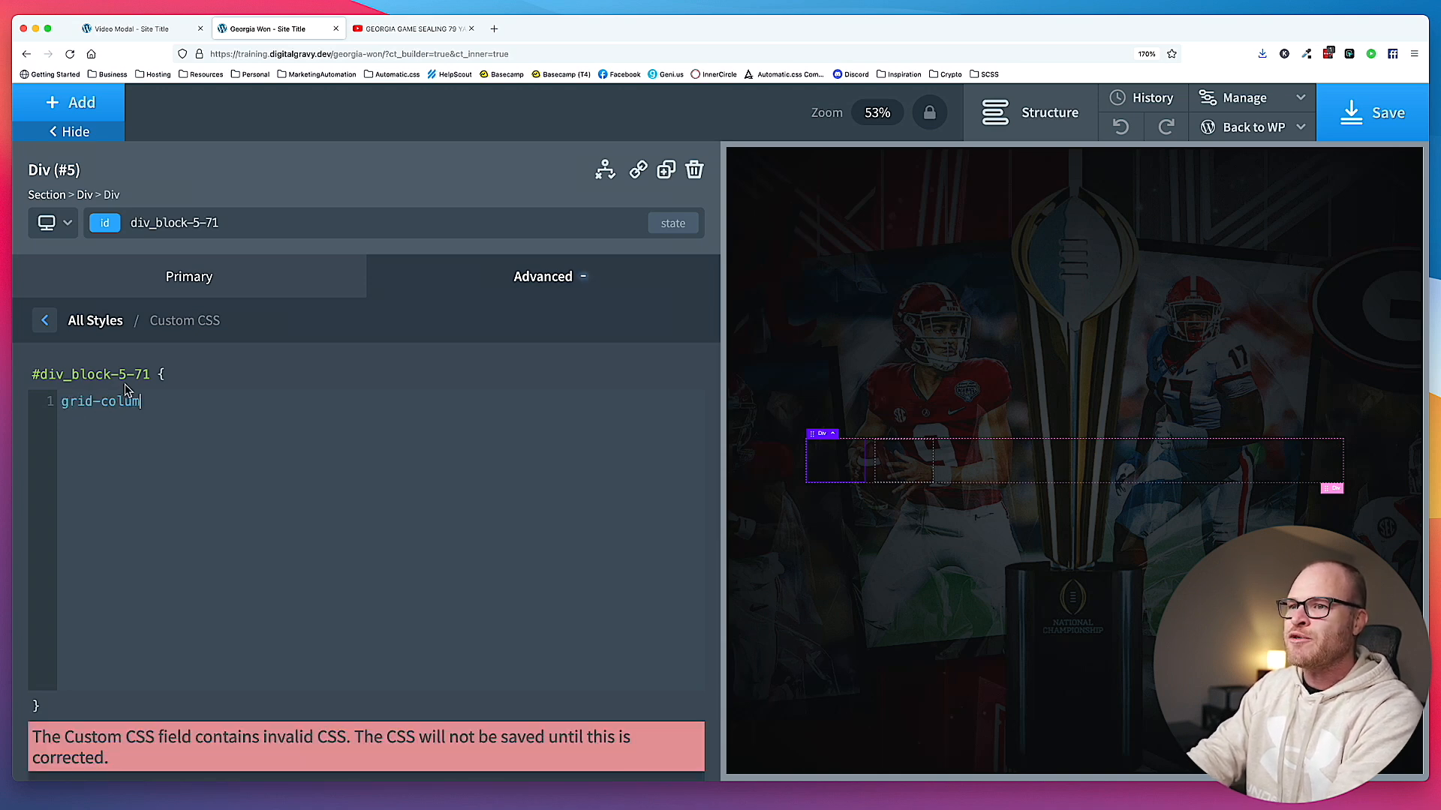
{"action": "key", "text": "BackSpace"}
{"action": "key", "text": "BackSpace"}
{"action": "key", "text": "BackSpace"}
{"action": "type", "text": "umn"}
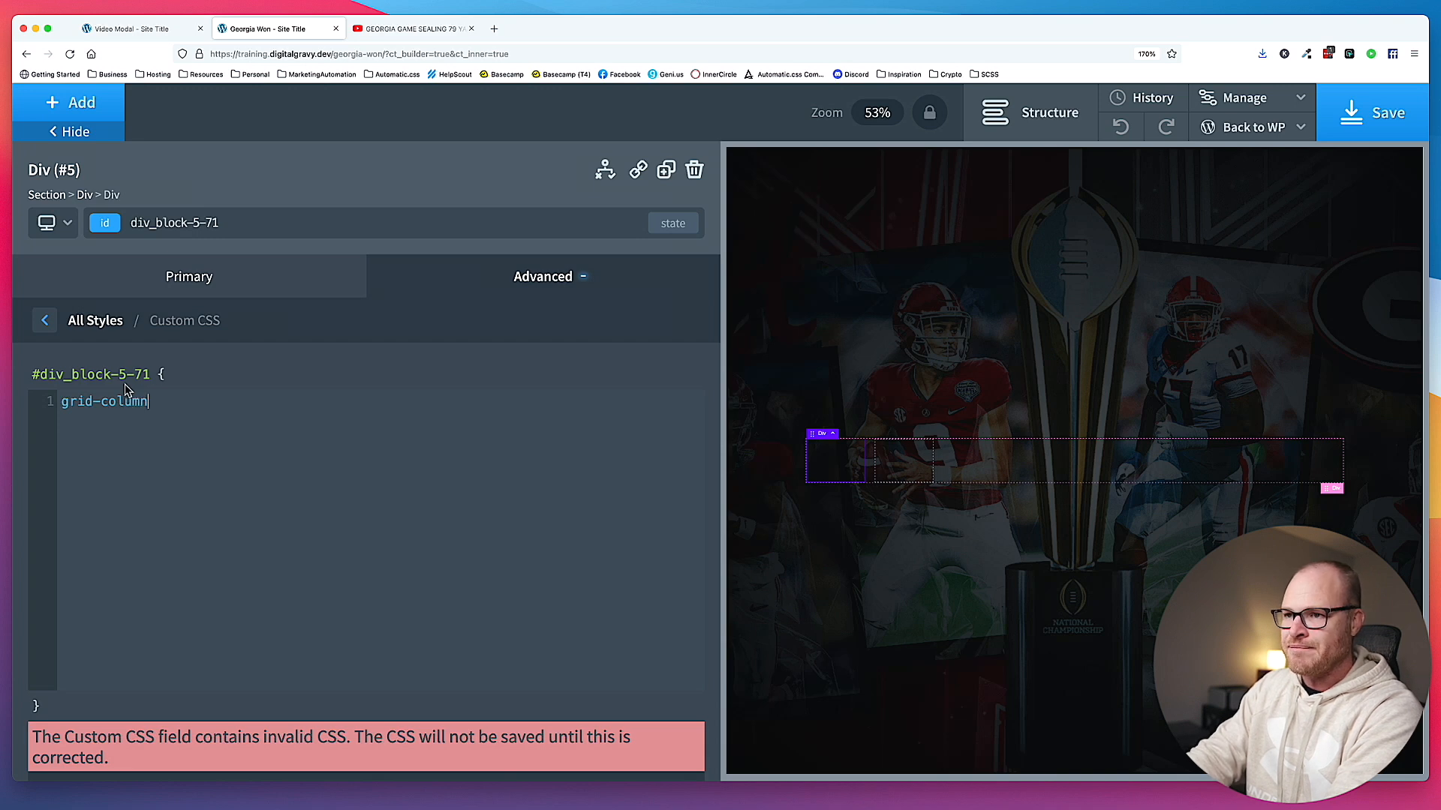
{"action": "type", "text": ": 1 /"}
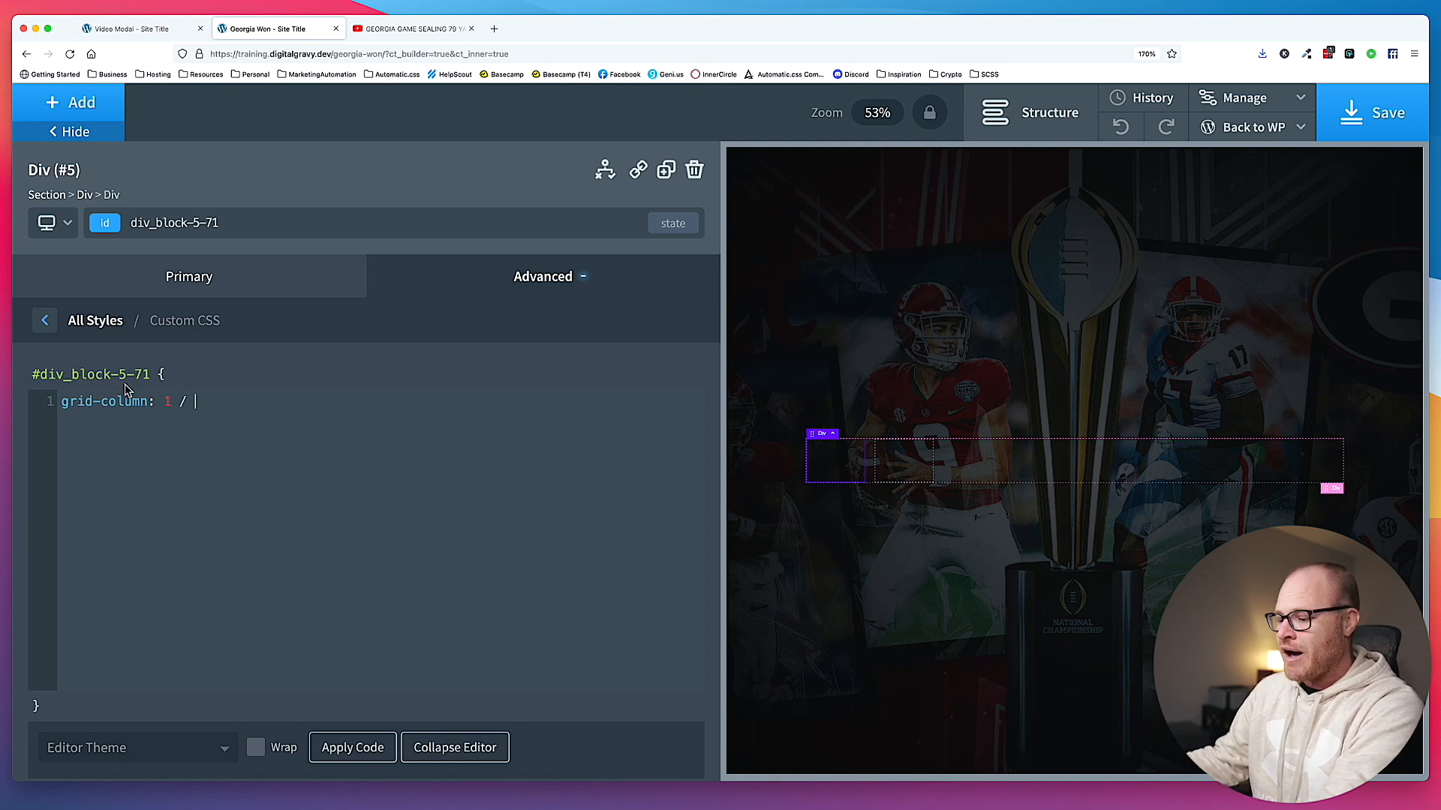
{"action": "type", "text": "5"}
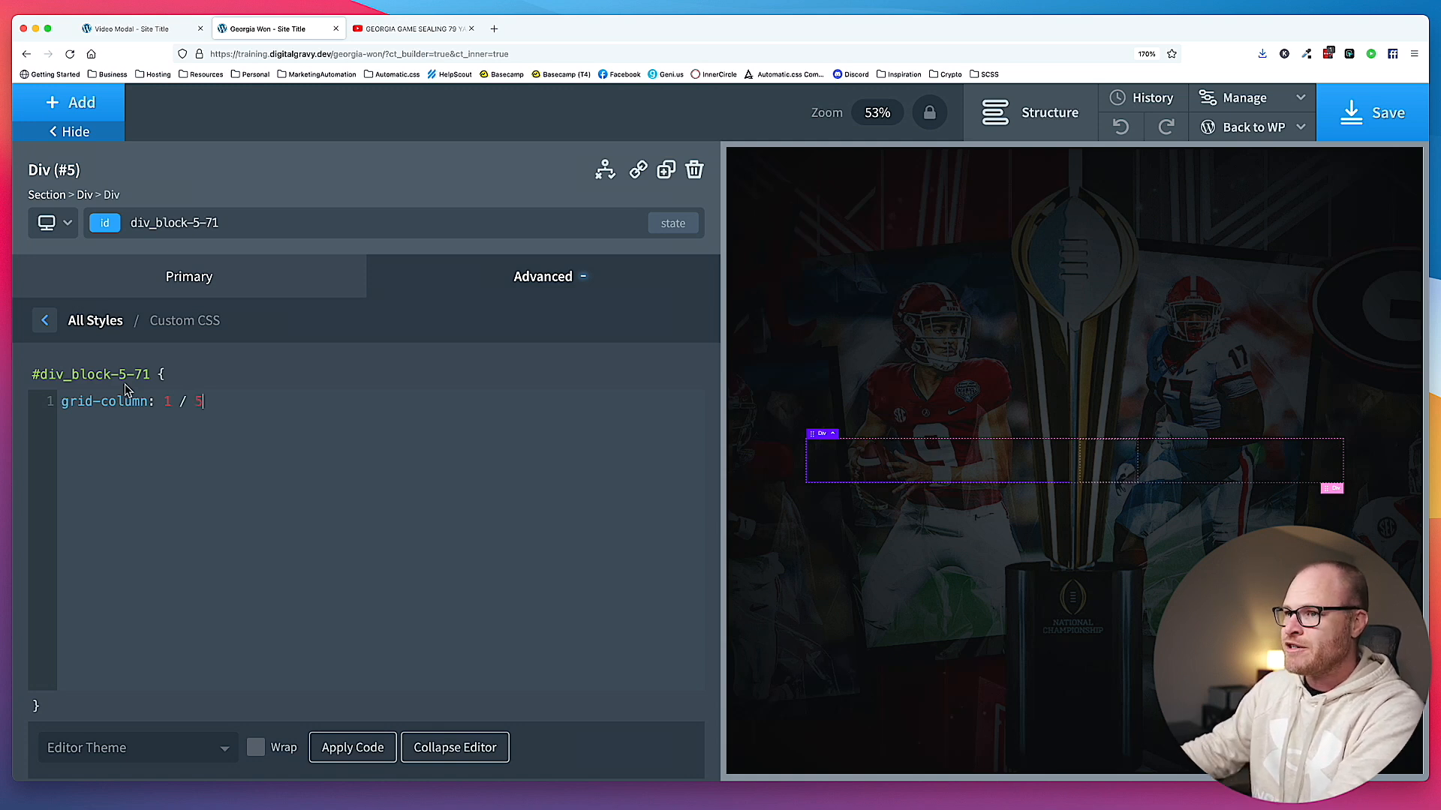
{"action": "type", "text": ";"}
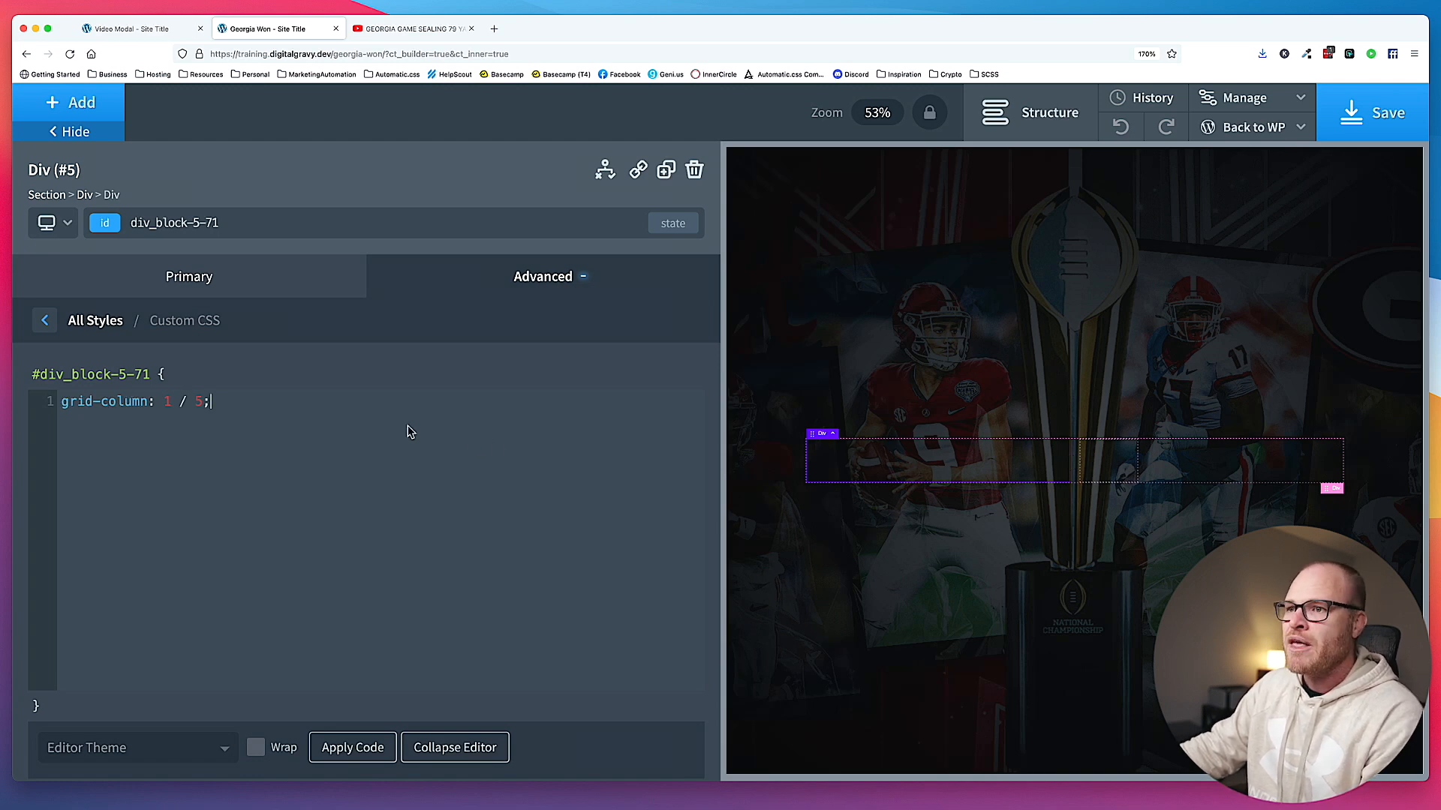
- Give the second inner div the custom CSS declaration grid-column: 4 / -1;
{"action": "left_click", "coordinate": [1121, 465]}
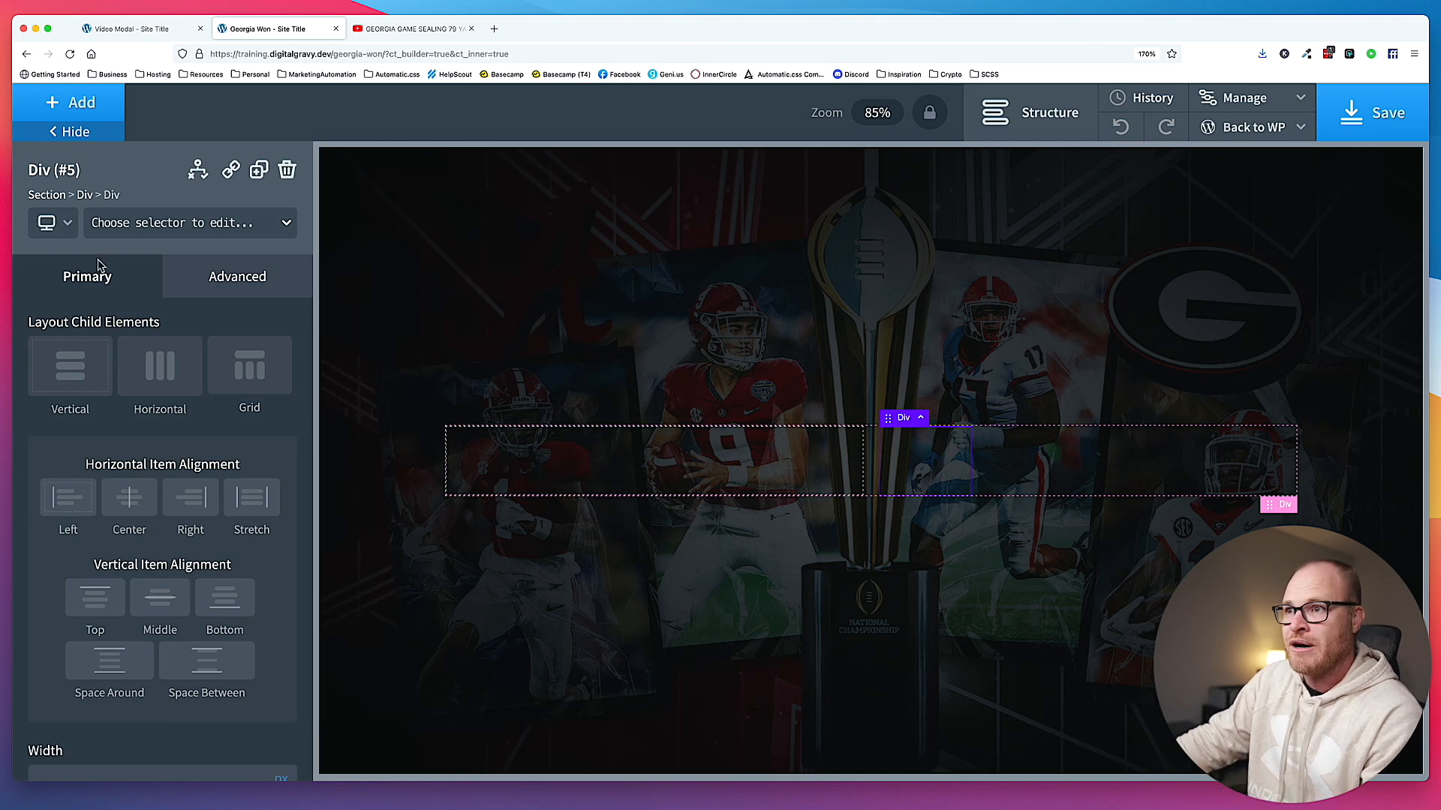
{"action": "left_click", "coordinate": [249, 279]}
{"action": "left_click", "coordinate": [185, 645]}
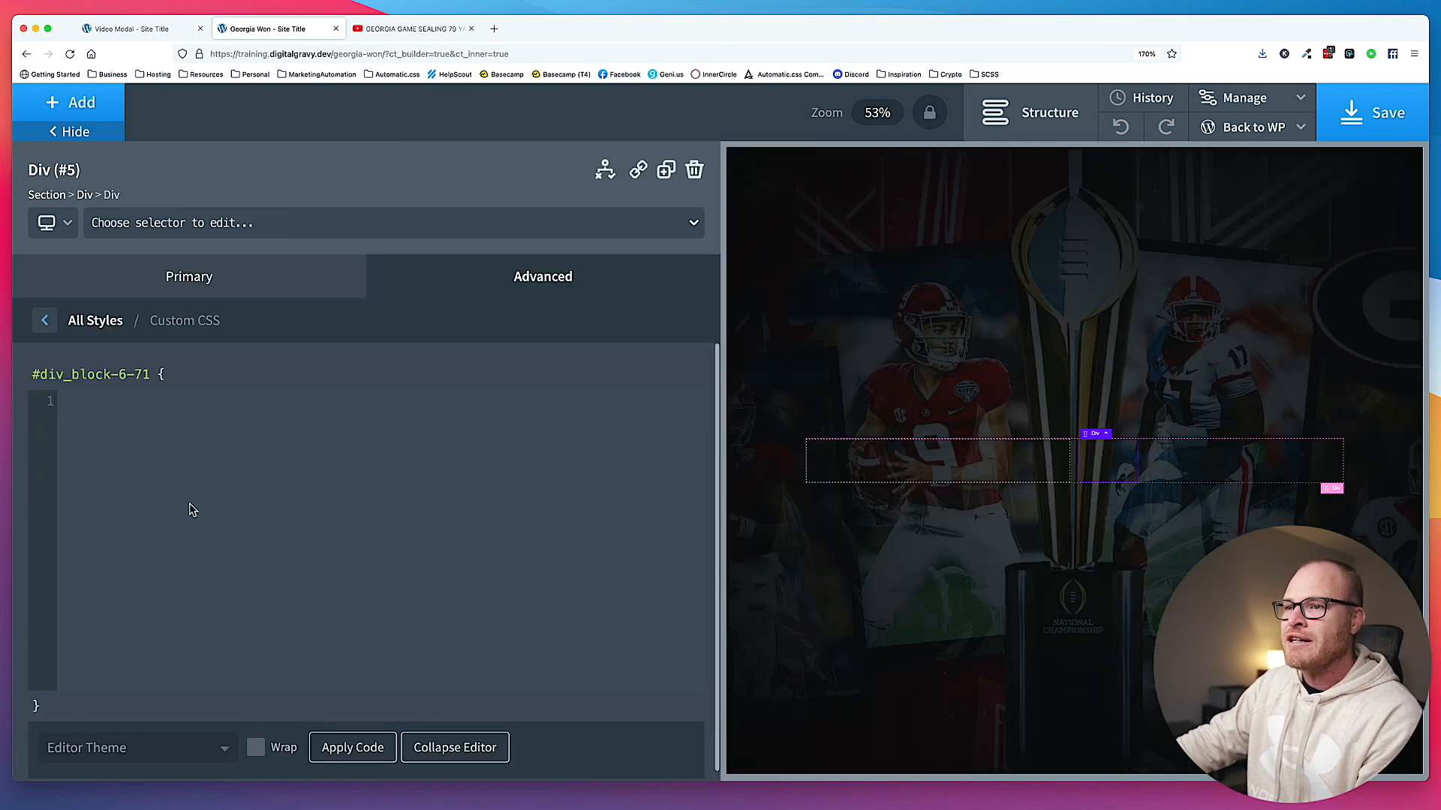
{"action": "type", "text": "grid-co"}
{"action": "type", "text": "lumn:"}
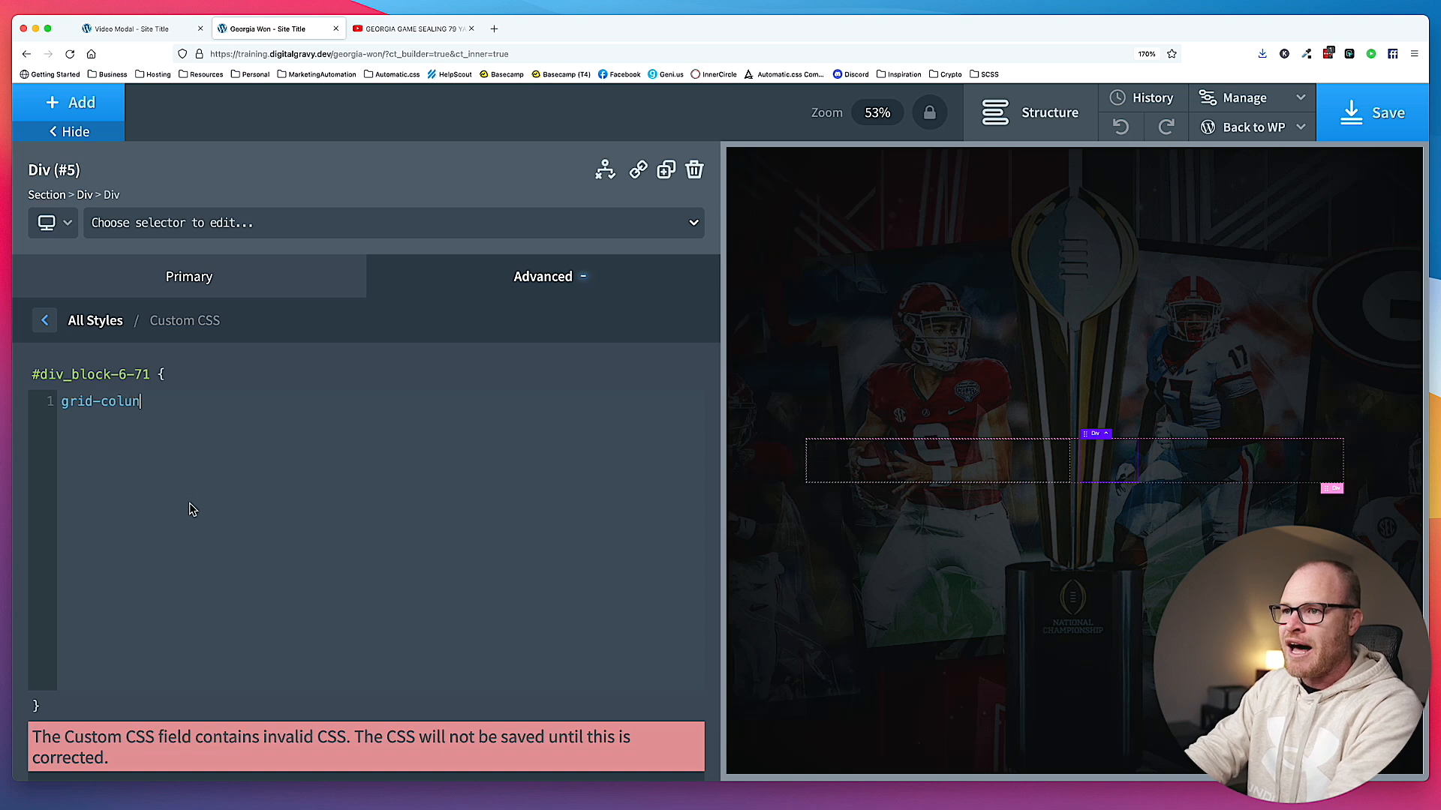
{"action": "type", "text": " 4 /"}
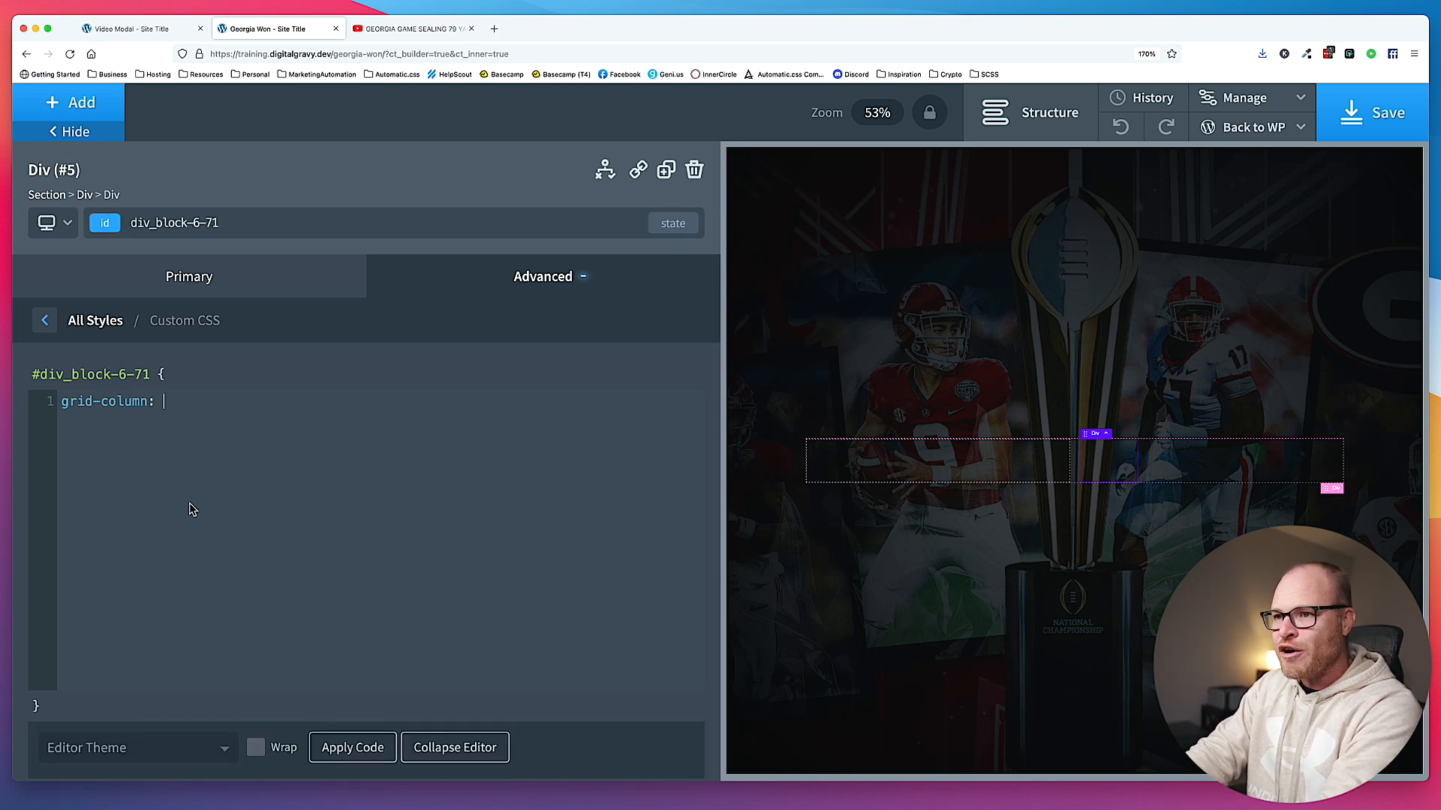
{"action": "type", "text": " -1;"}
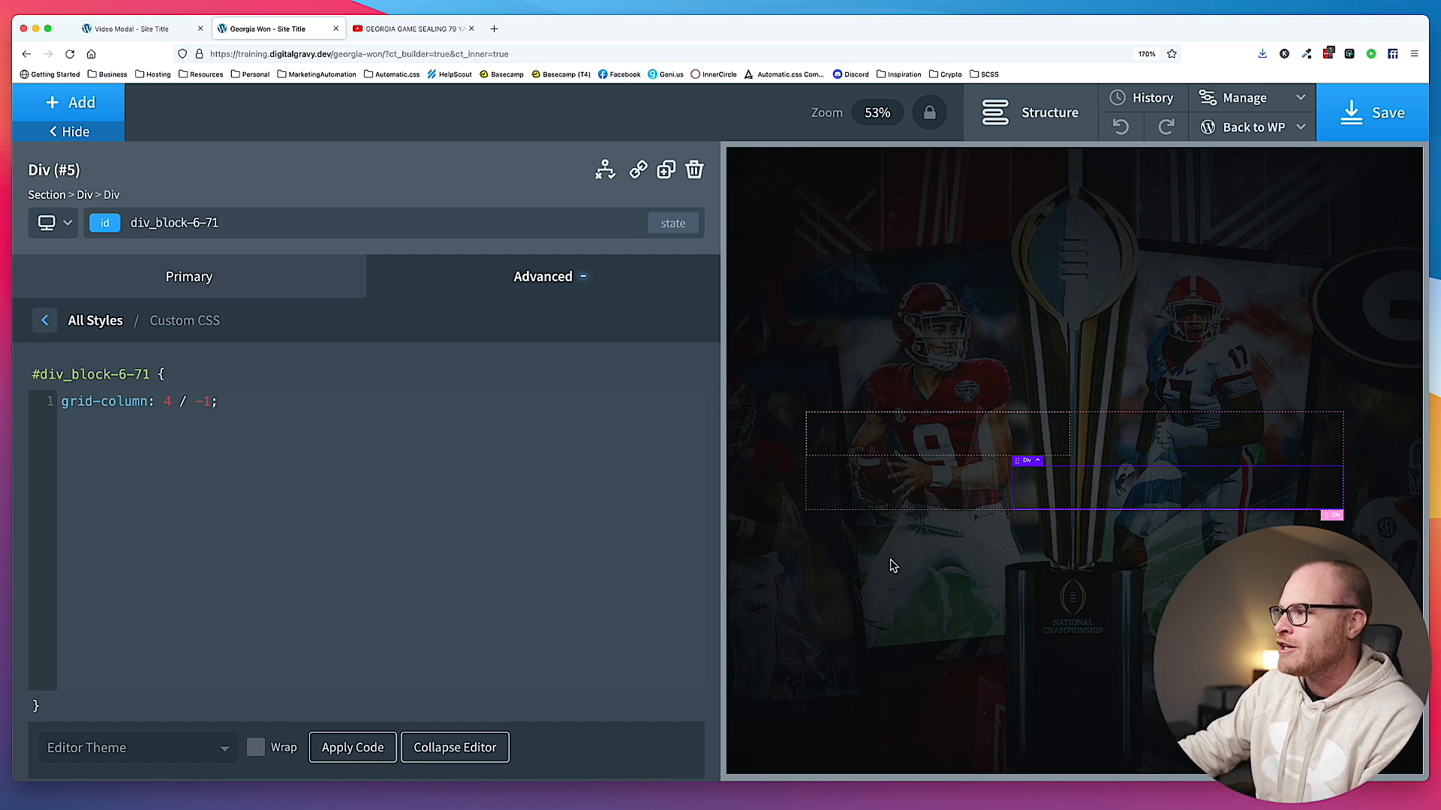
- Add grid-row-start: 1; below the grid-column rule in the first inner div's custom CSS and select that line
{"action": "left_click", "coordinate": [1095, 391]}
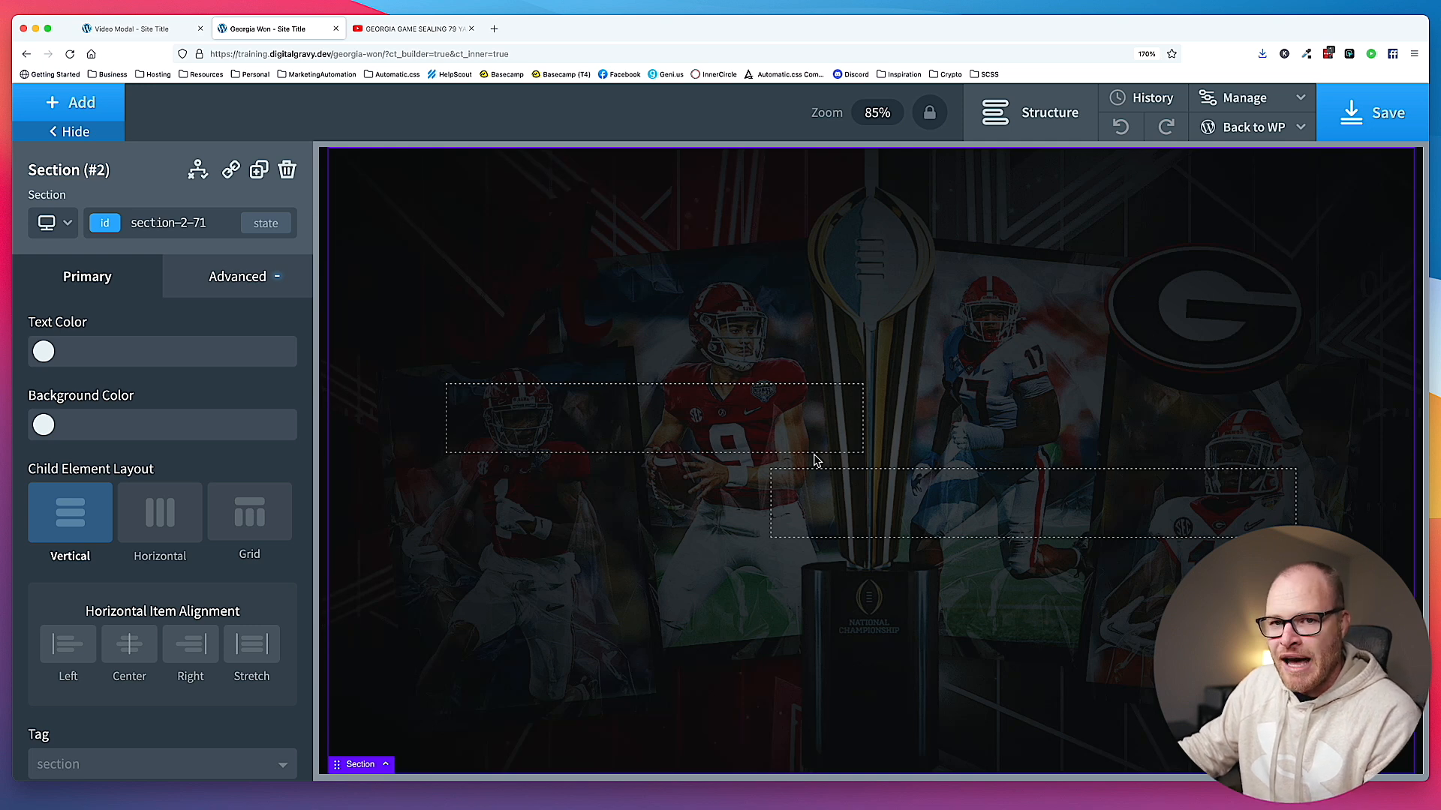
{"action": "left_click", "coordinate": [923, 434]}
{"action": "left_click", "coordinate": [732, 429]}
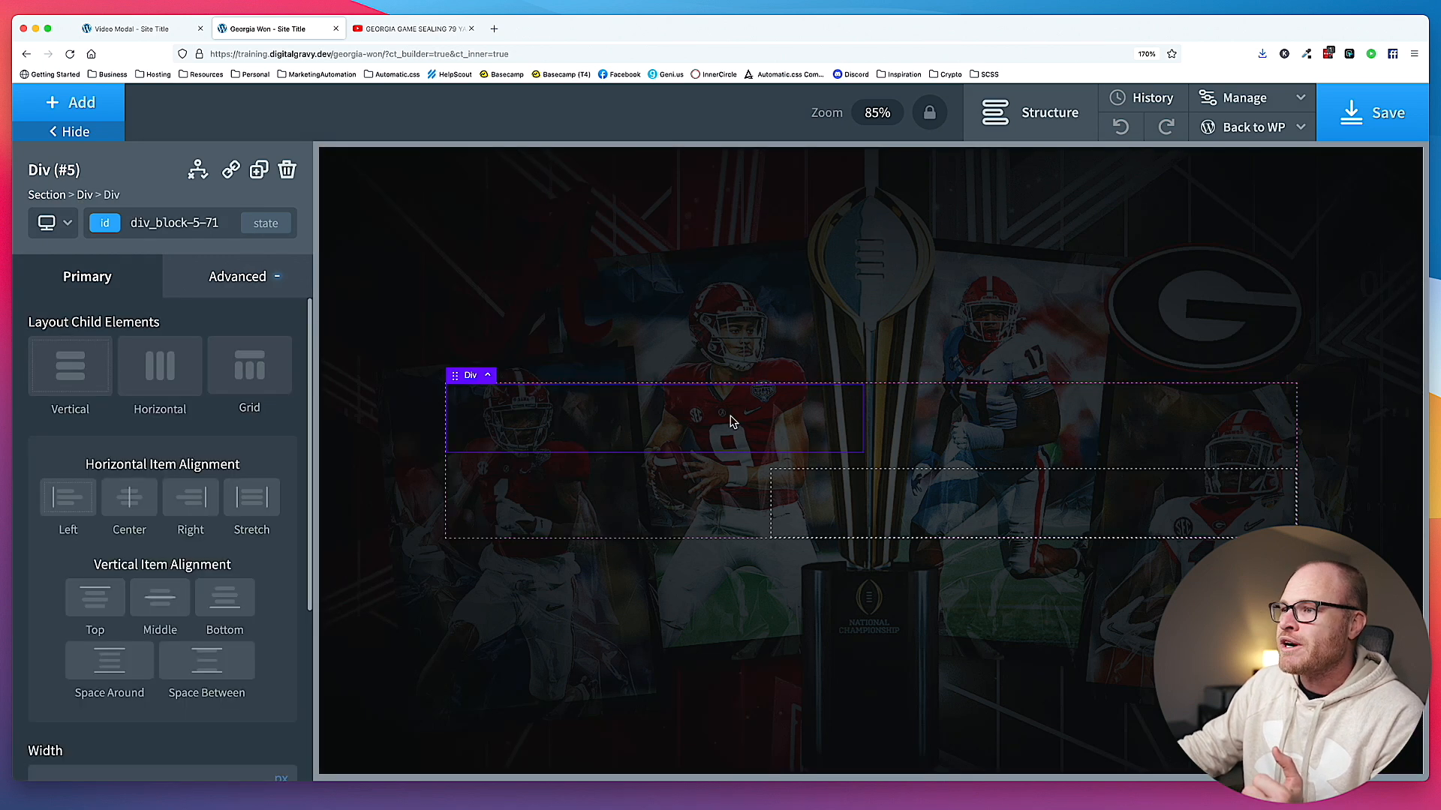
{"action": "left_click", "coordinate": [254, 284]}
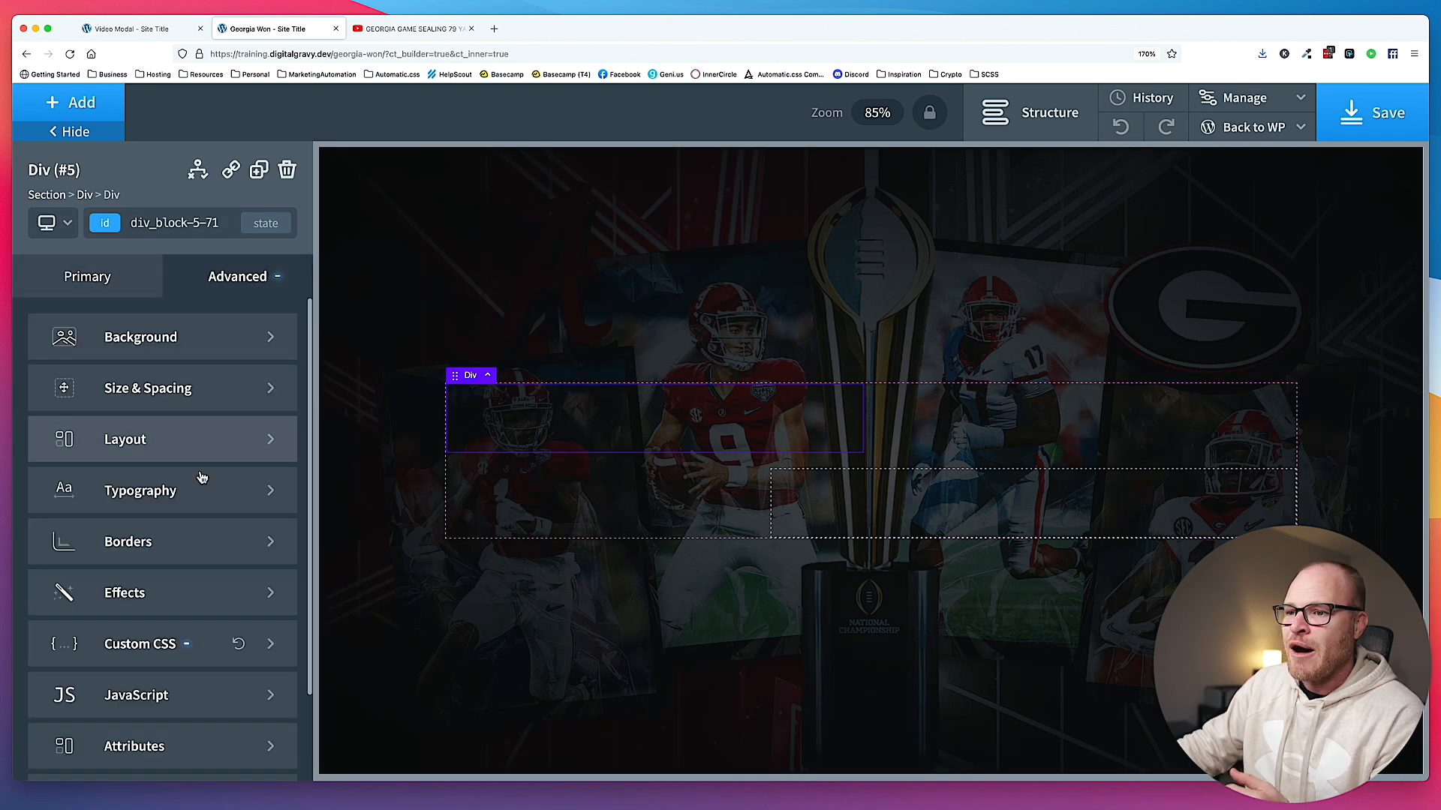
{"action": "left_click", "coordinate": [198, 646]}
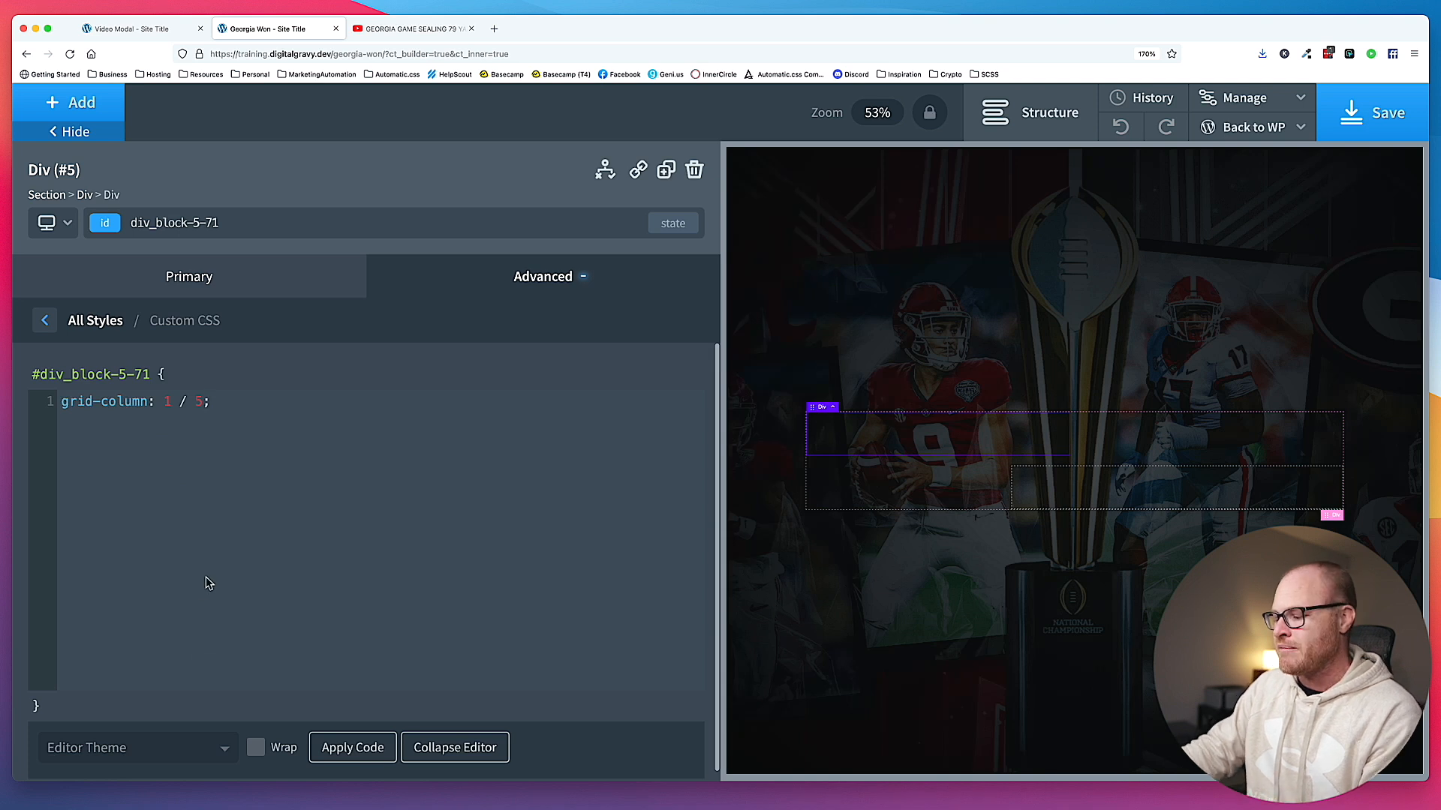
{"action": "key", "text": "Return"}
{"action": "type", "text": "grid-"}
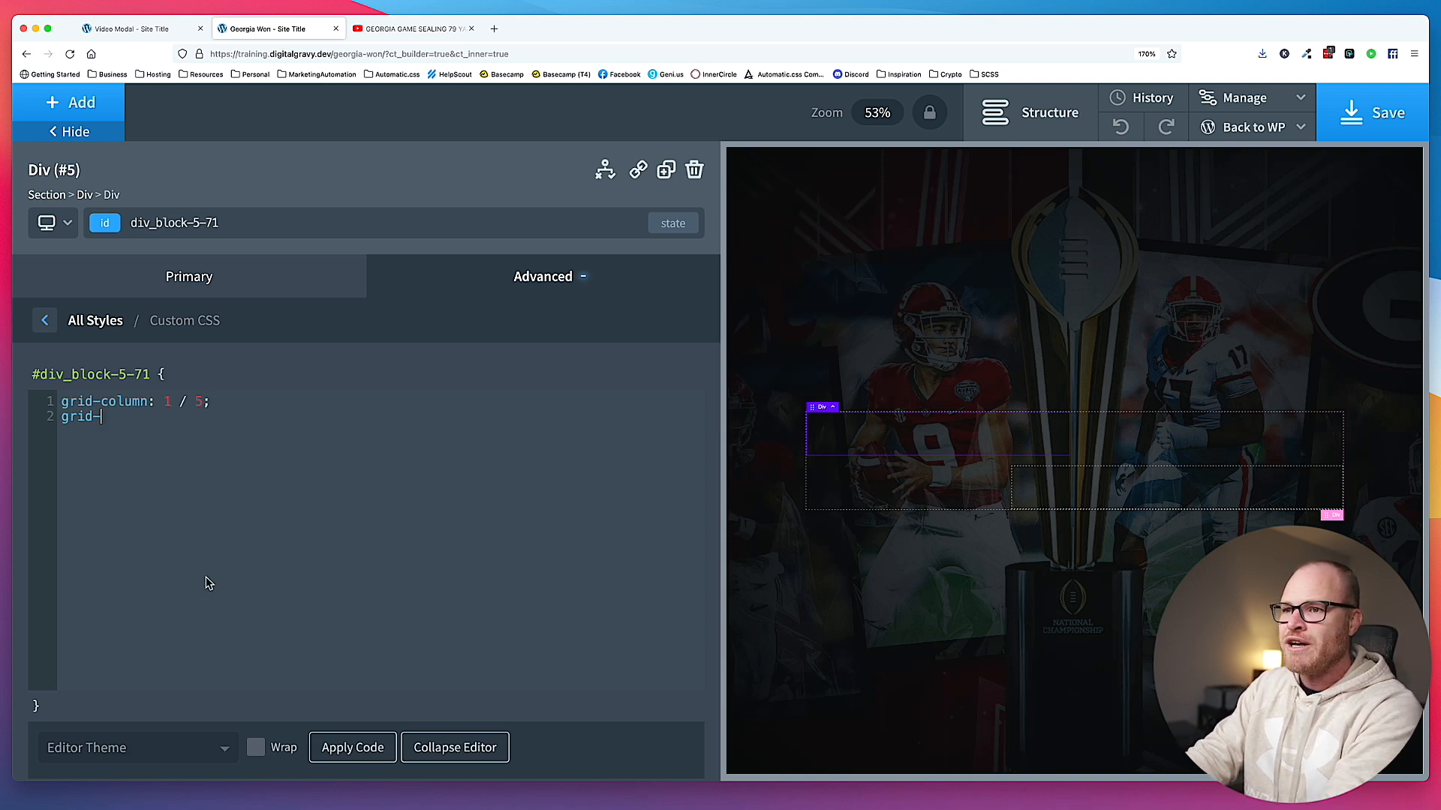
{"action": "type", "text": "row-start: 1;"}
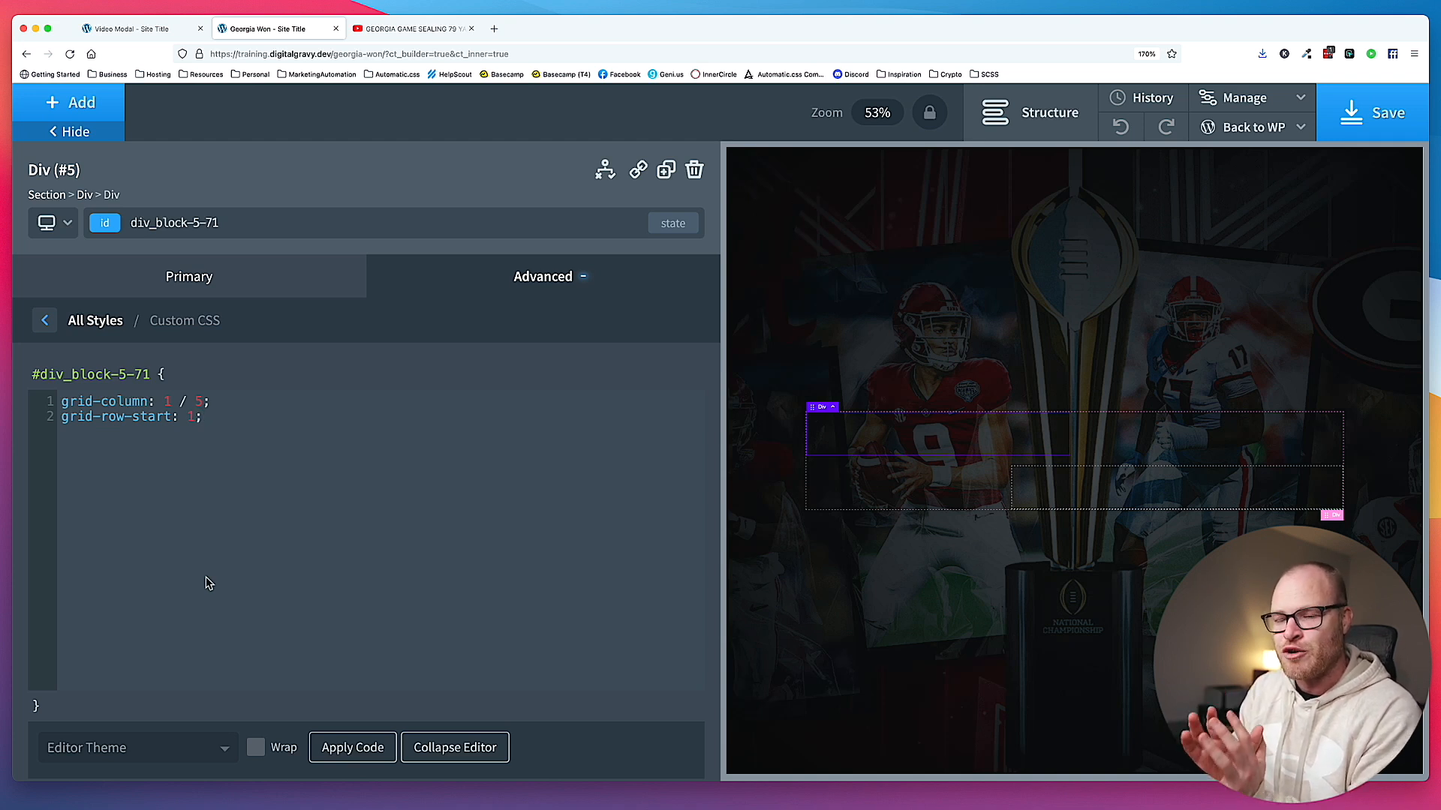
{"action": "triple_click", "coordinate": [225, 420]}
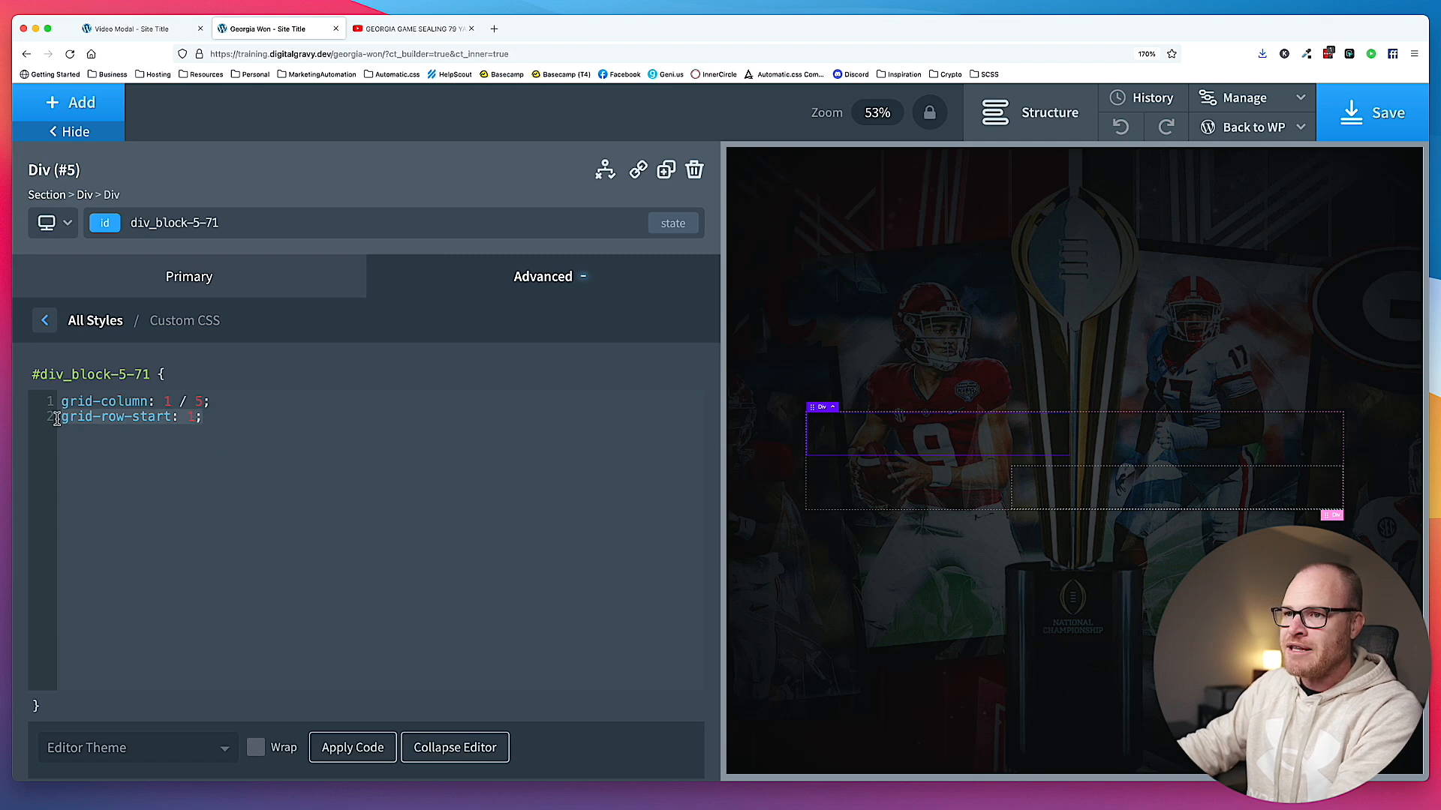
- Add grid-row-start: 1; below the grid-column rule in the second inner div's custom CSS
{"action": "left_click", "coordinate": [1201, 495]}
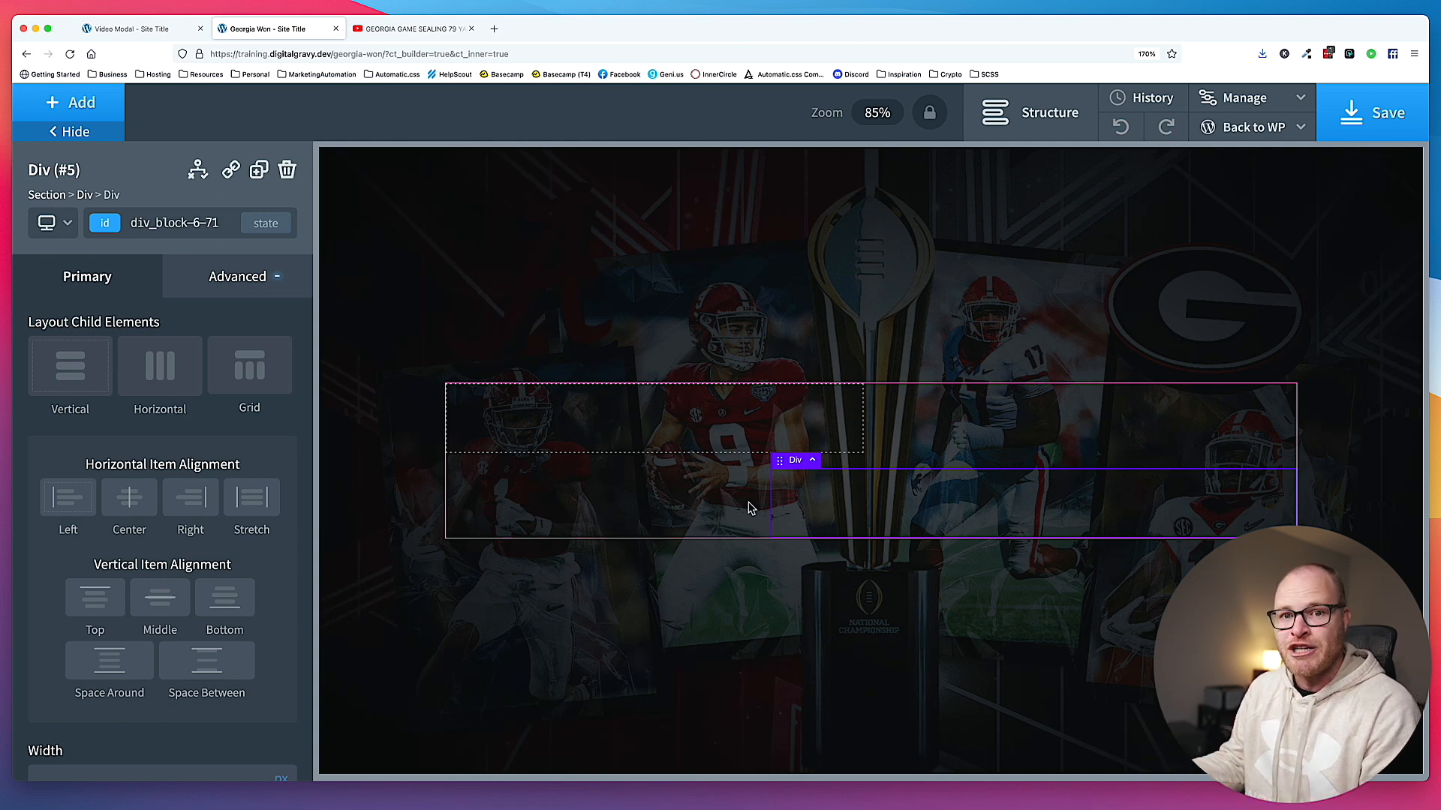
{"action": "left_click", "coordinate": [241, 275]}
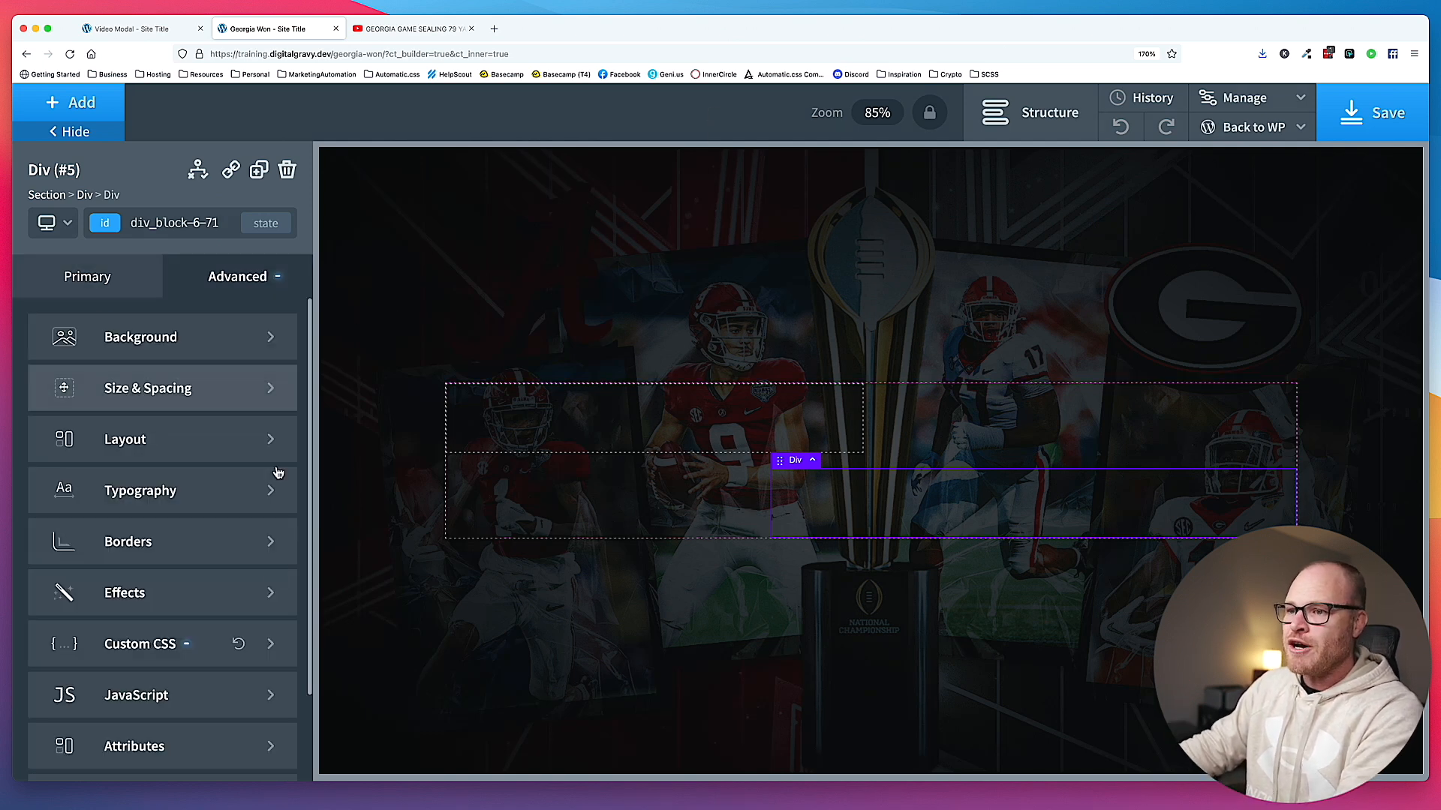
{"action": "left_click", "coordinate": [173, 643]}
{"action": "left_click", "coordinate": [187, 547]}
{"action": "key", "text": "Return"}
{"action": "type", "text": "grid-row-start: 1;"}
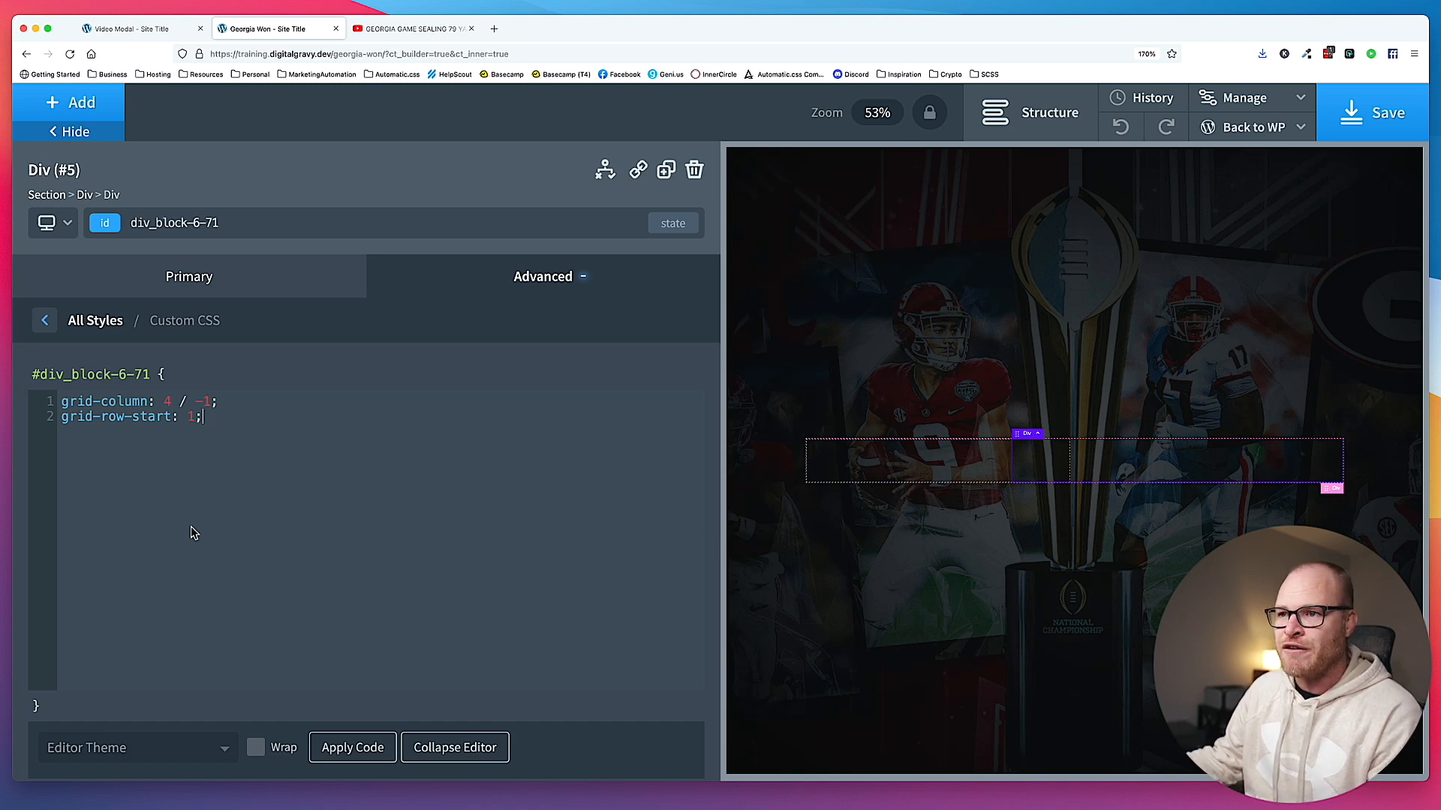
- Remove the grid-row-start: 1; line from the first inner div's custom CSS and paste it back in
{"action": "left_click", "coordinate": [938, 469]}
{"action": "left_click", "coordinate": [234, 279]}
{"action": "left_click", "coordinate": [194, 638]}
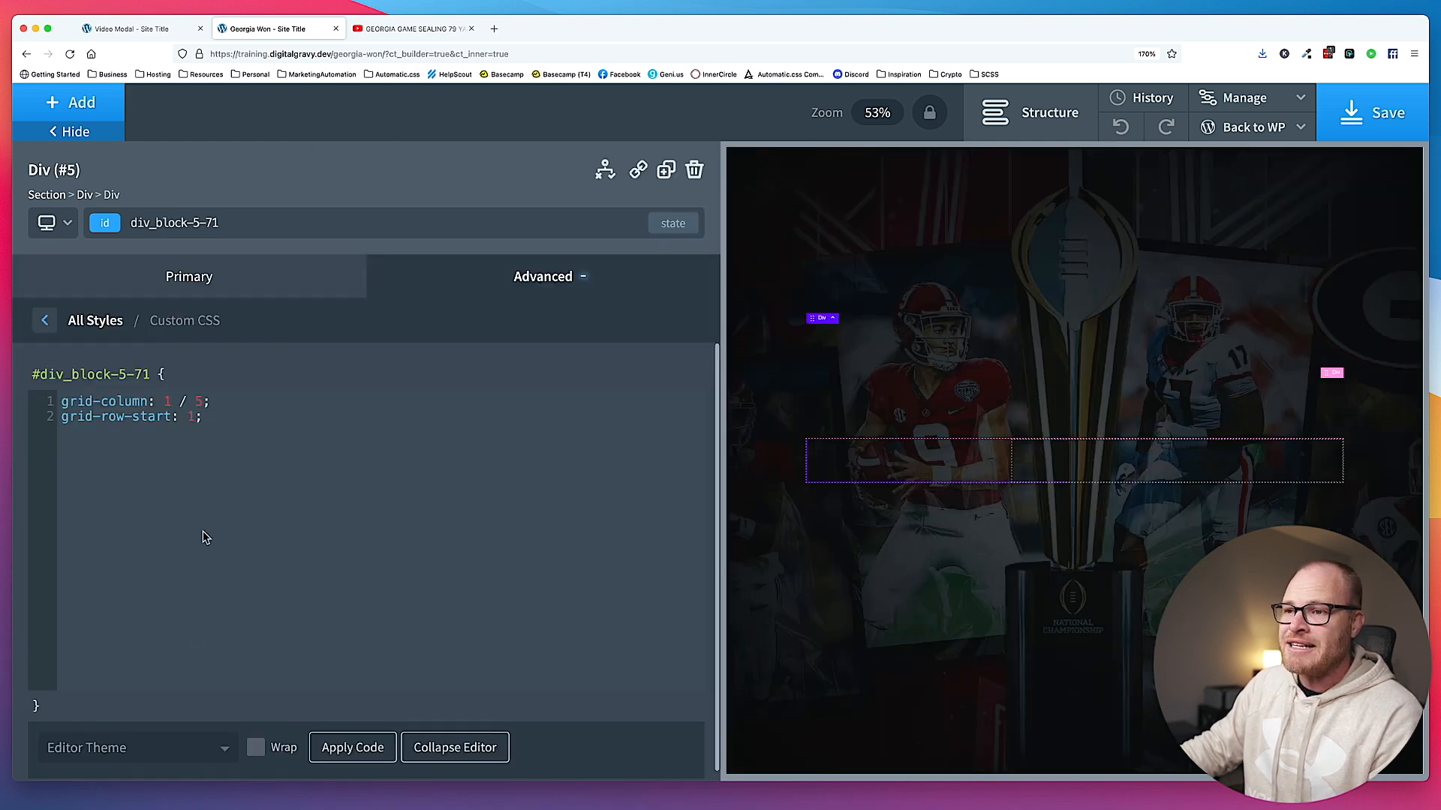
{"action": "triple_click", "coordinate": [225, 480]}
{"action": "key", "text": "super+c"}
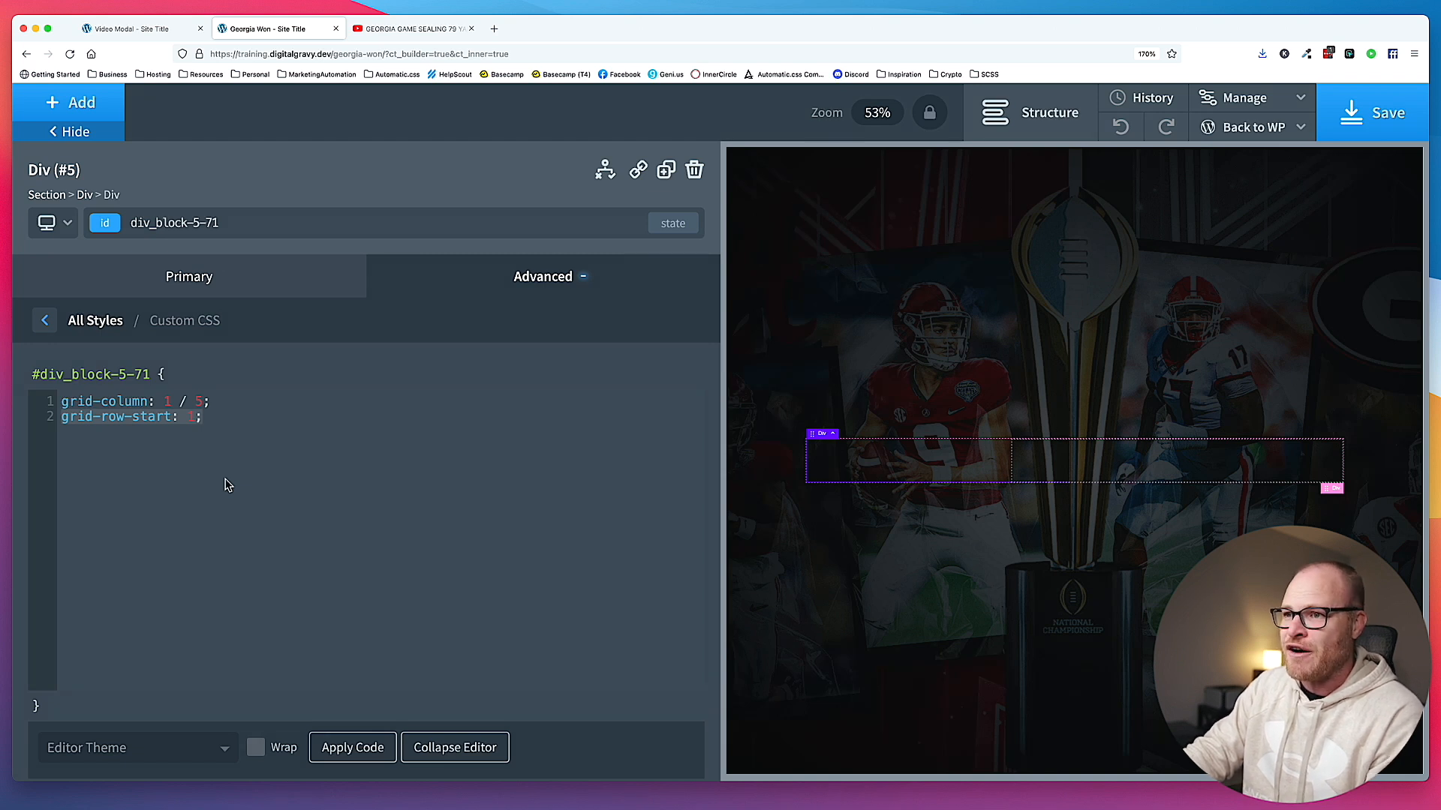
{"action": "key", "text": "BackSpace"}
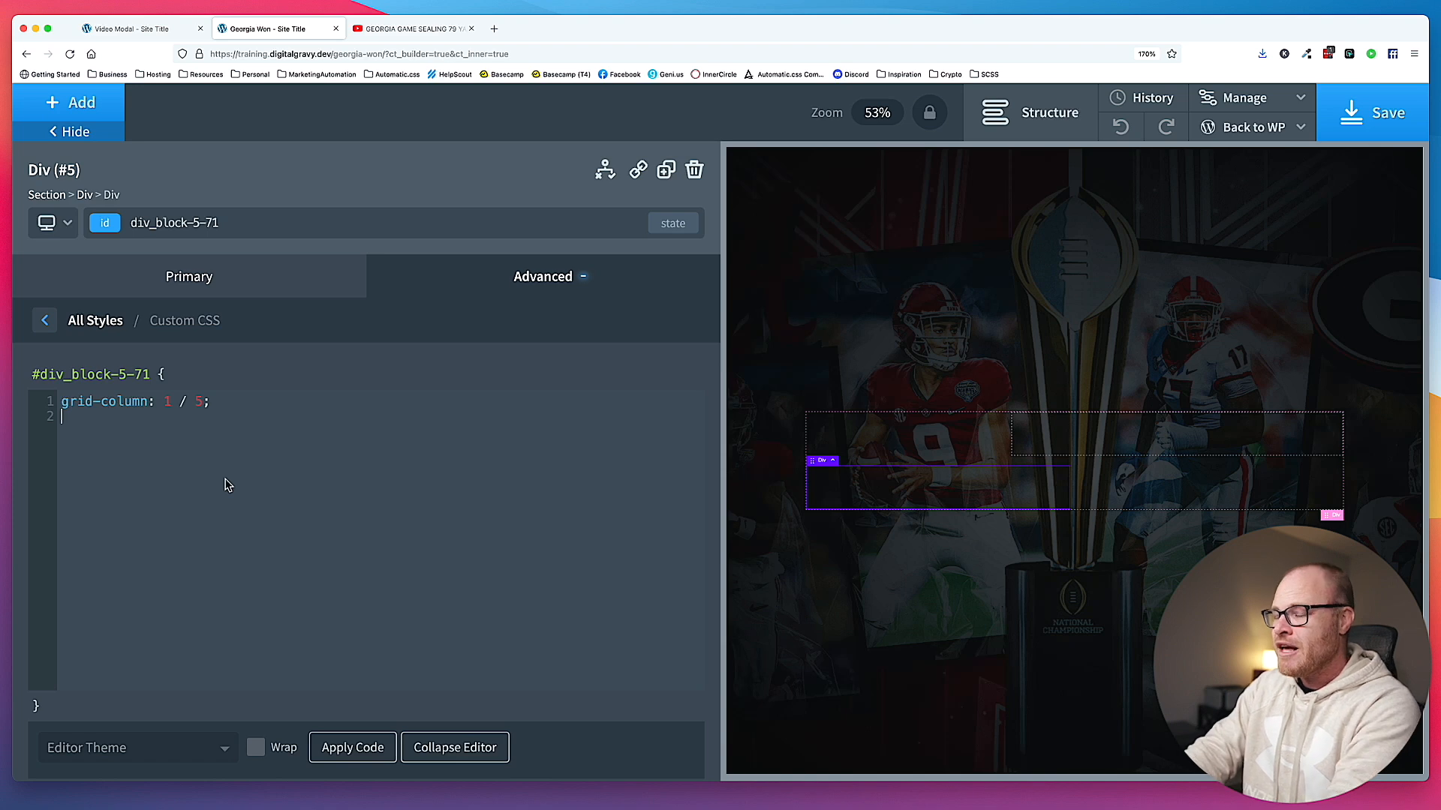
{"action": "key", "text": "super+v"}
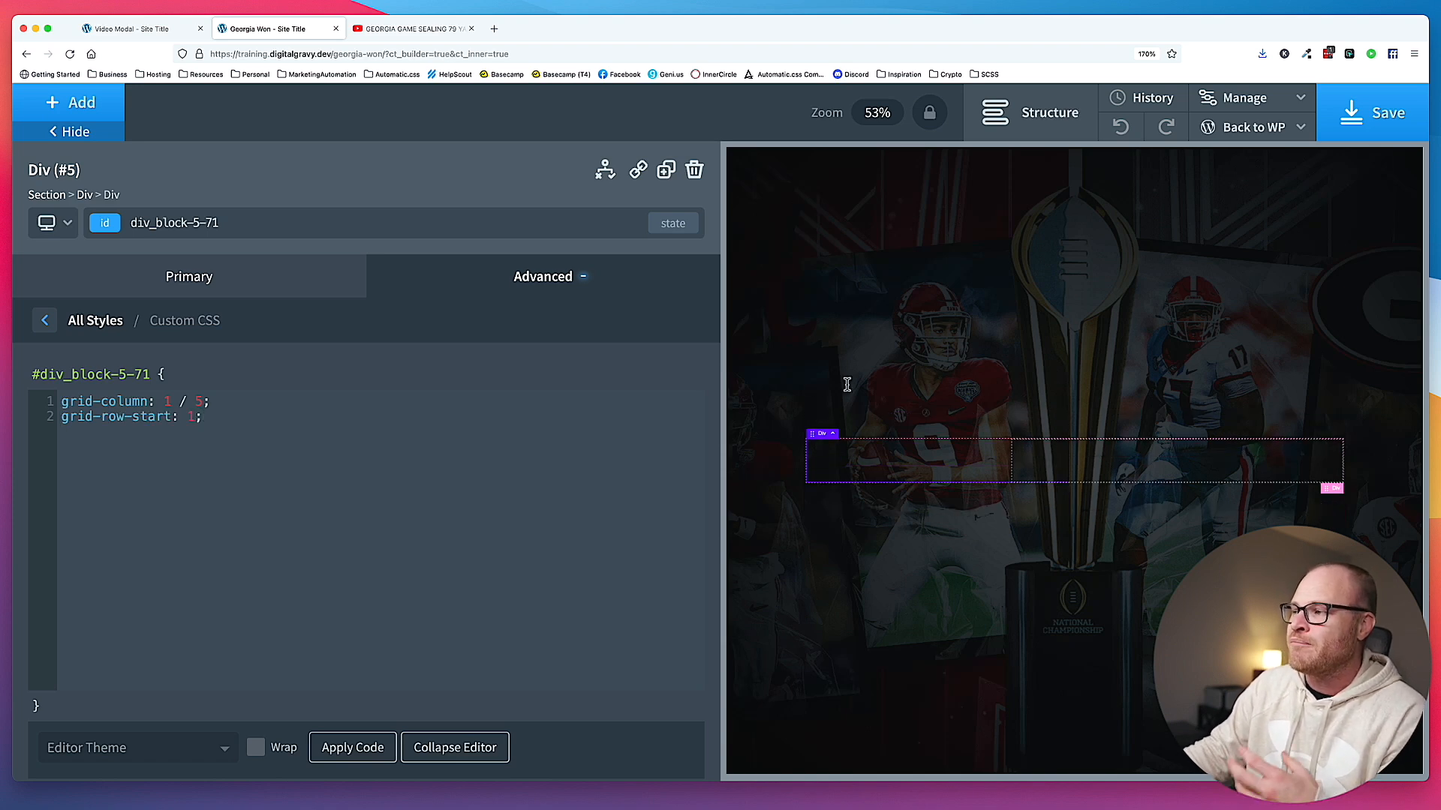
- Clear the custom CSS from the first and second inner divs' ID-level styles
{"action": "left_click", "coordinate": [1018, 375]}
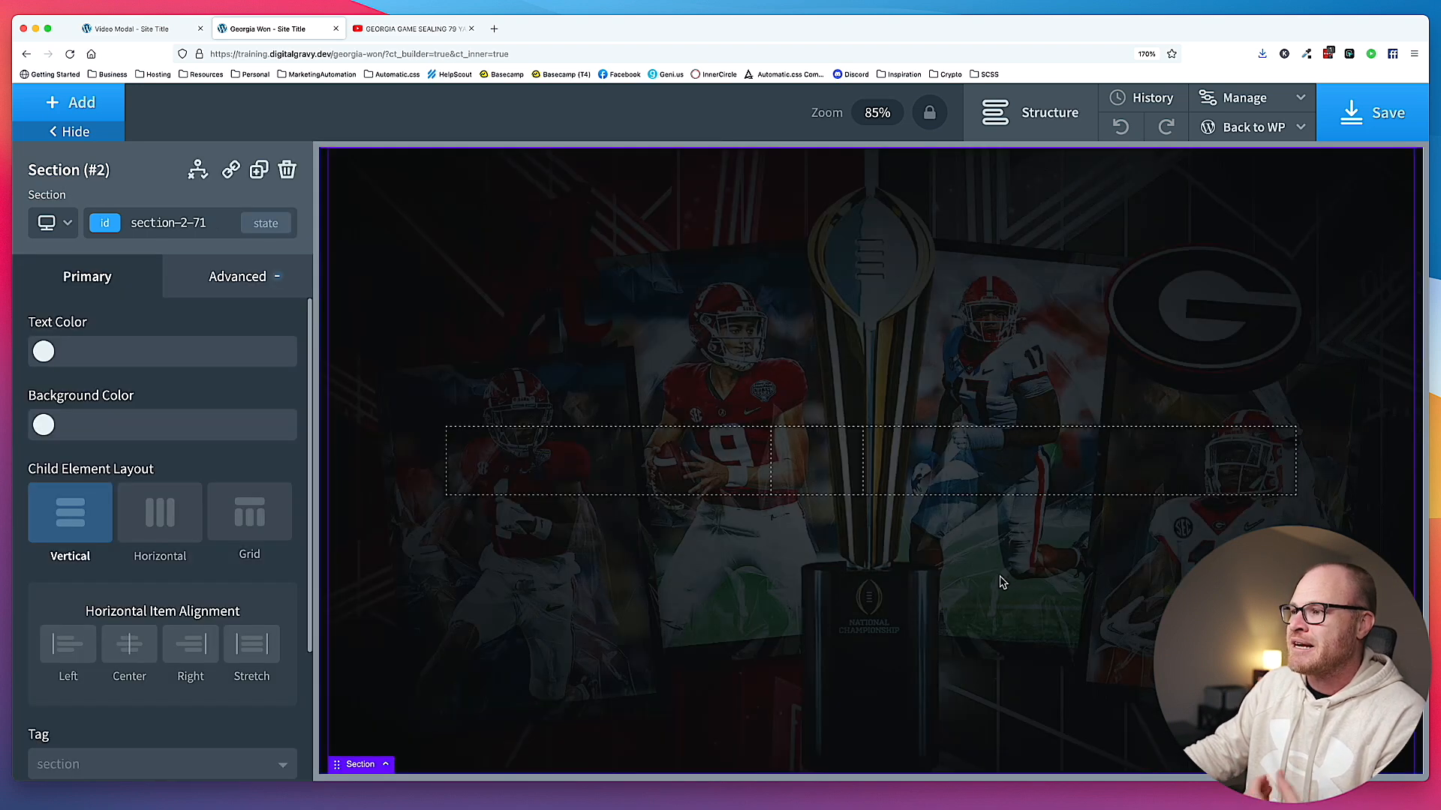
{"action": "left_click", "coordinate": [696, 458]}
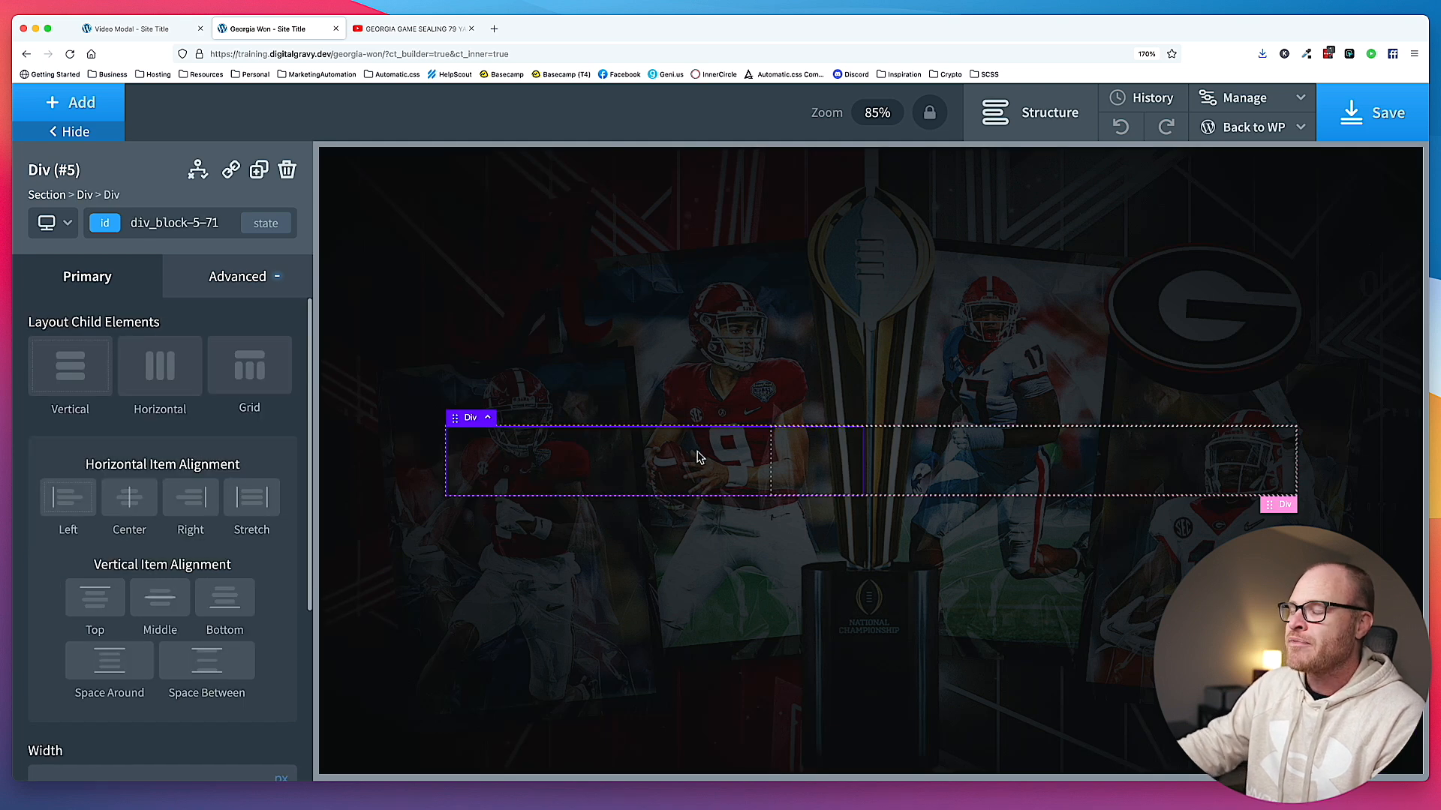
{"action": "left_click", "coordinate": [239, 269]}
{"action": "left_click", "coordinate": [151, 321]}
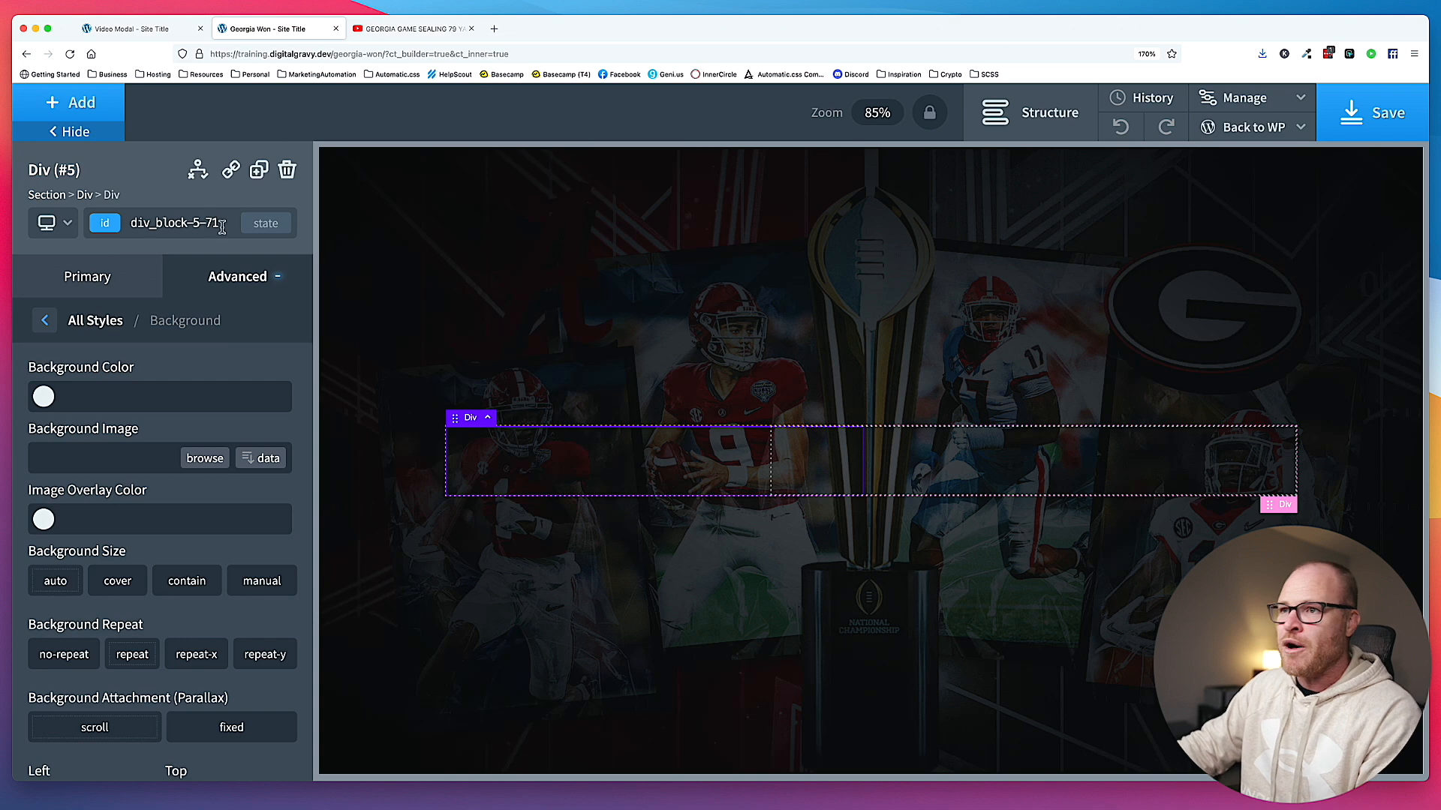
{"action": "left_click", "coordinate": [238, 276]}
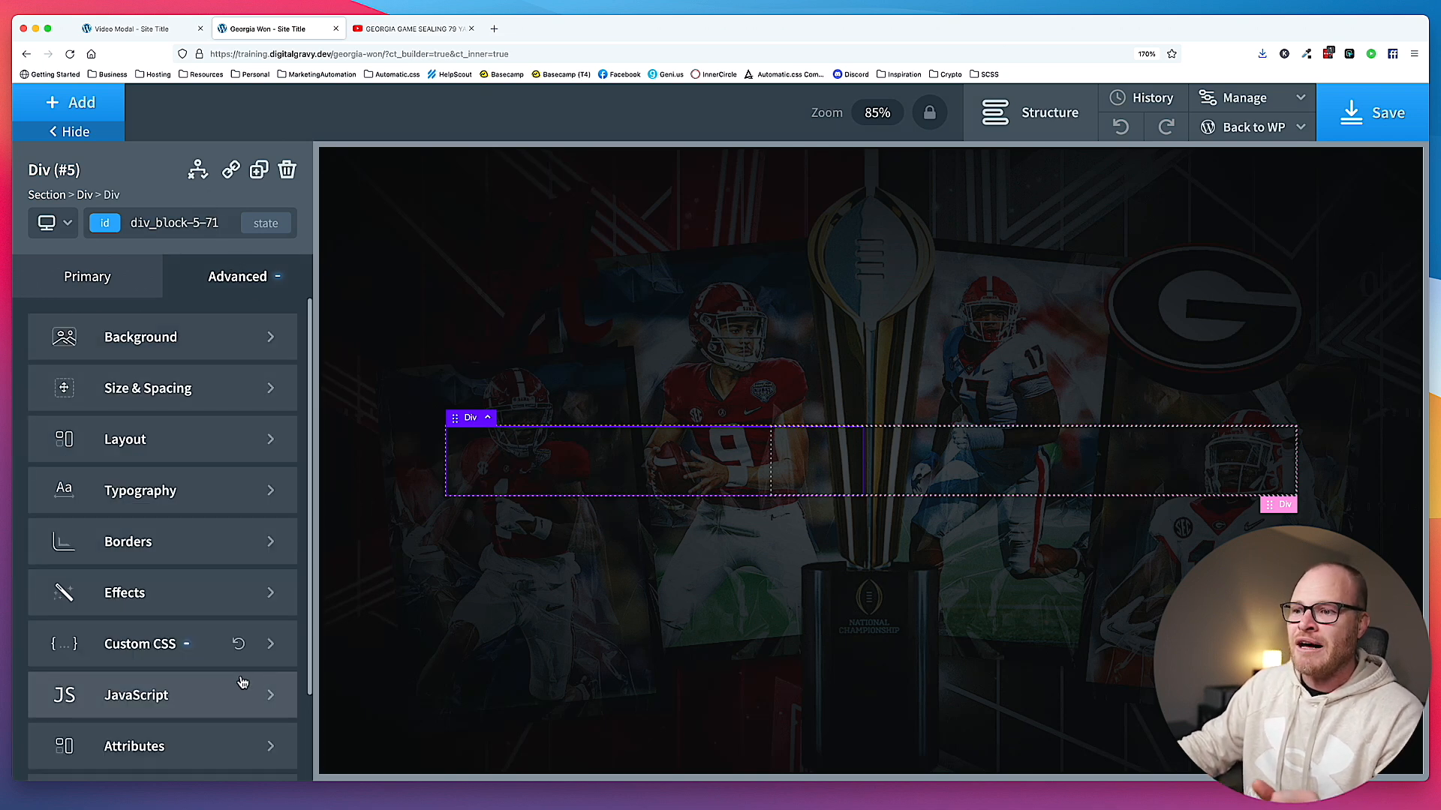
{"action": "left_click", "coordinate": [180, 225]}
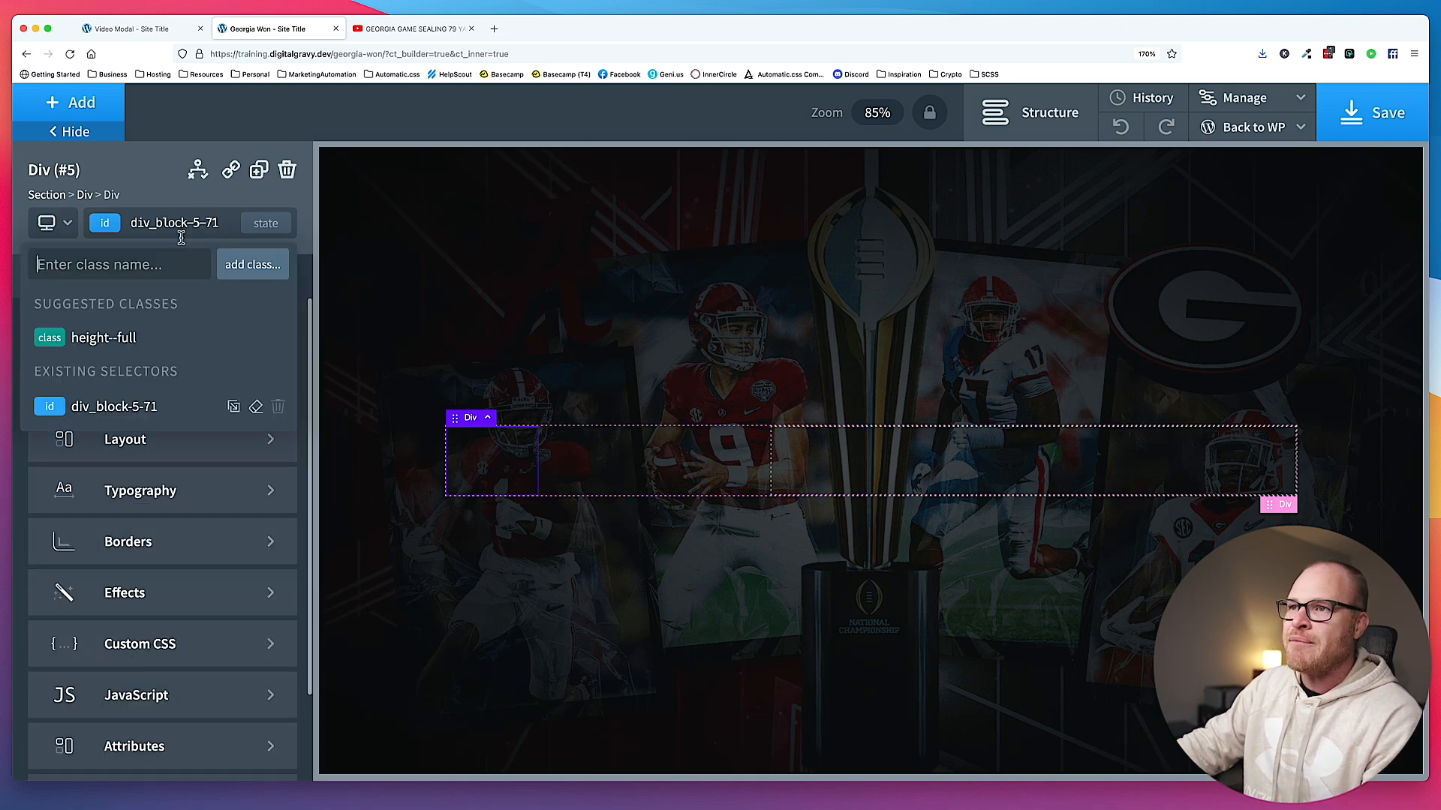
{"action": "left_click", "coordinate": [801, 456]}
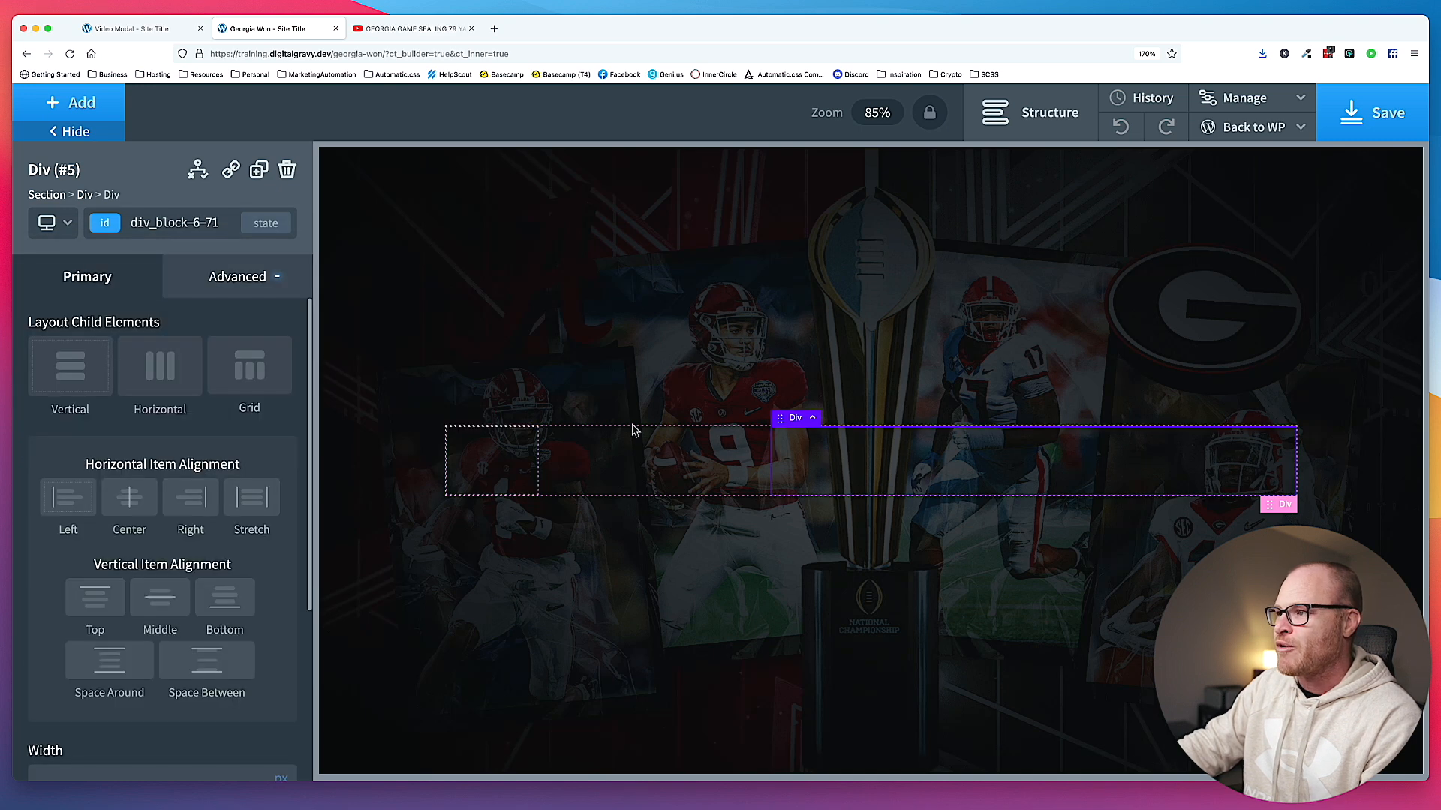
{"action": "left_click", "coordinate": [233, 276]}
{"action": "left_click", "coordinate": [238, 644]}
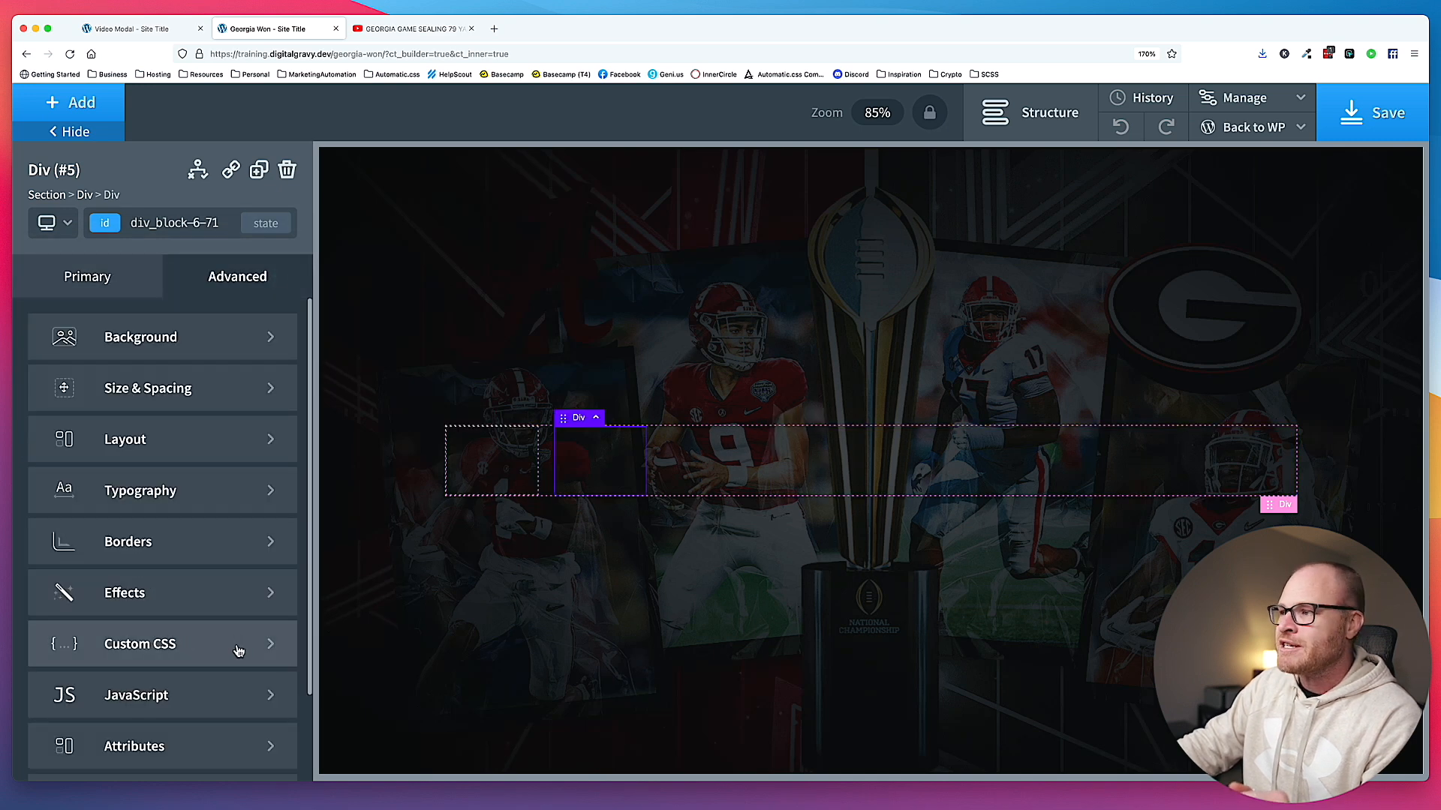
- Reset the outer div's ID-level layout styles and give it the class featured-video-section
{"action": "left_click", "coordinate": [683, 471]}
{"action": "left_click", "coordinate": [205, 223]}
{"action": "left_click", "coordinate": [257, 278]}
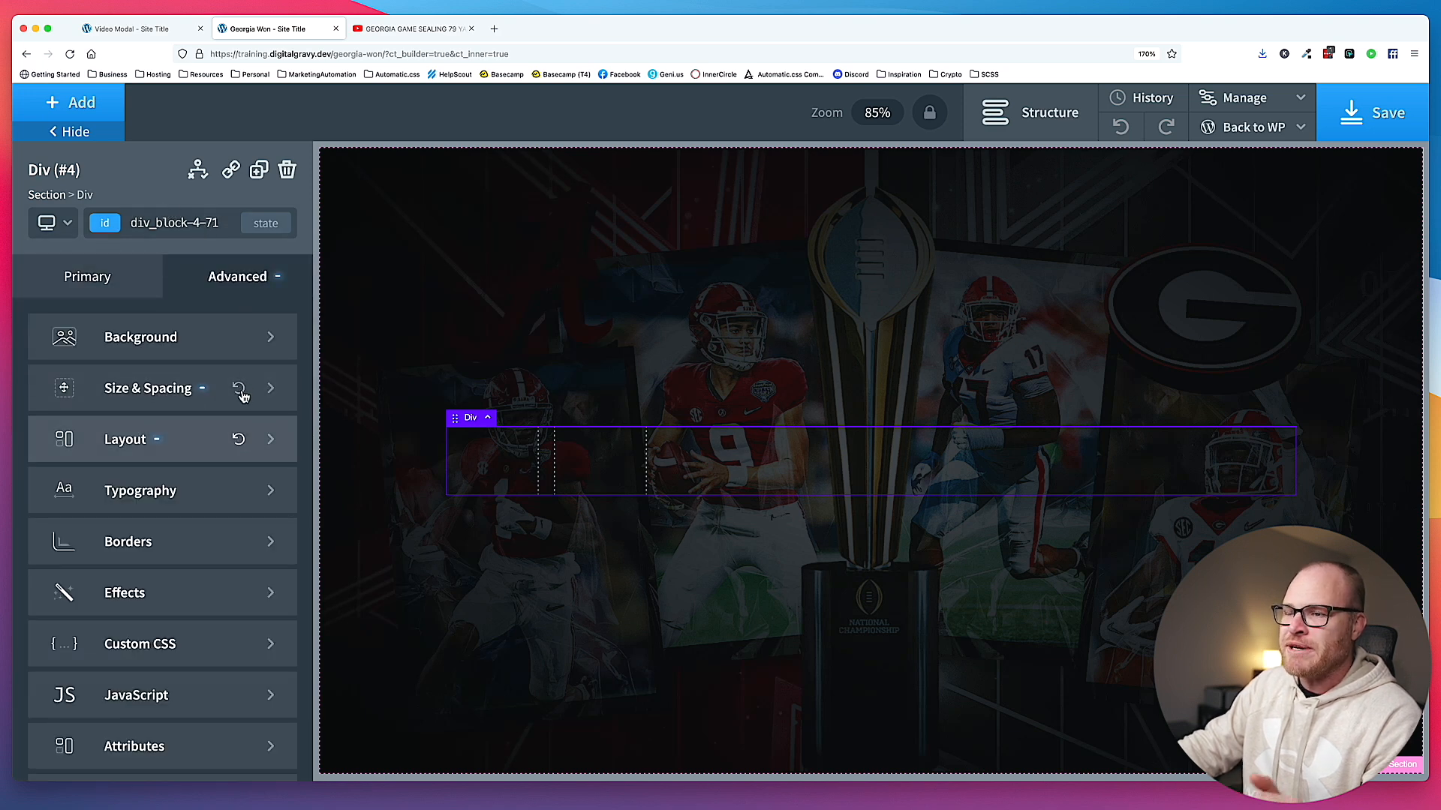
{"action": "left_click", "coordinate": [212, 223]}
{"action": "type", "text": "featured-video-"}
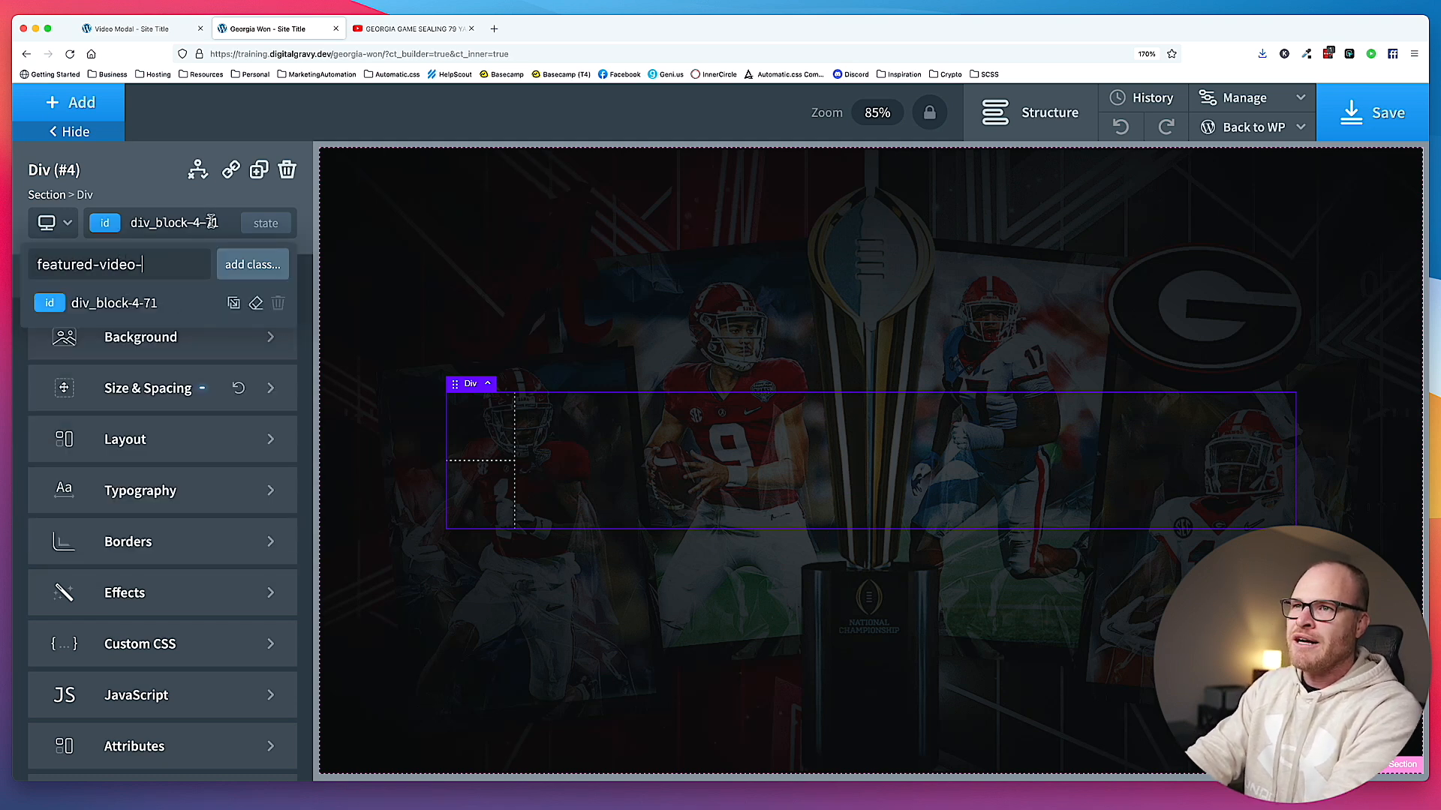
{"action": "type", "text": "section"}
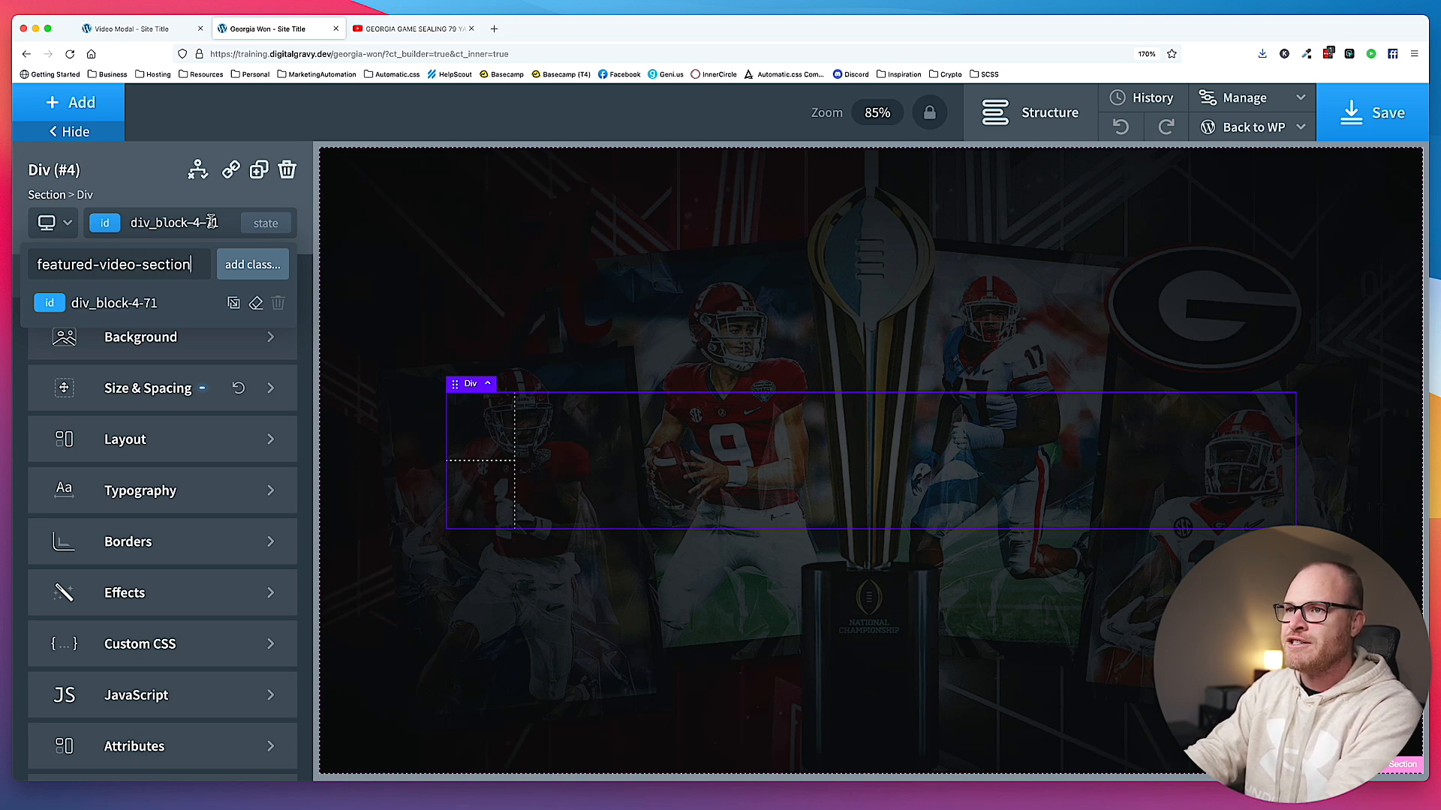
{"action": "key", "text": "Return"}
- Give the first inner div the class featured-video-section__content-wrapper
{"action": "left_click", "coordinate": [483, 417]}
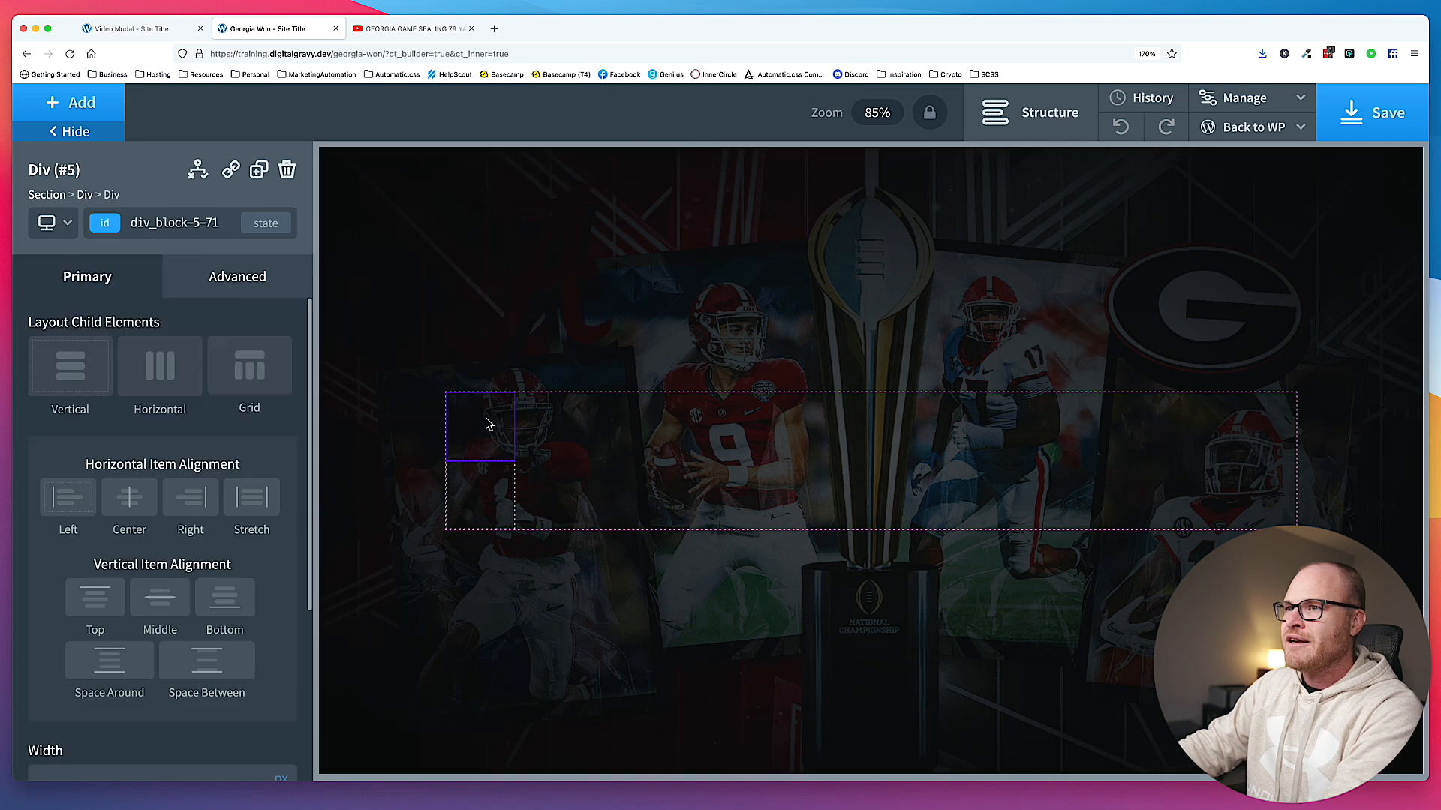
{"action": "left_click", "coordinate": [186, 211]}
{"action": "type", "text": "featured-video-section"}
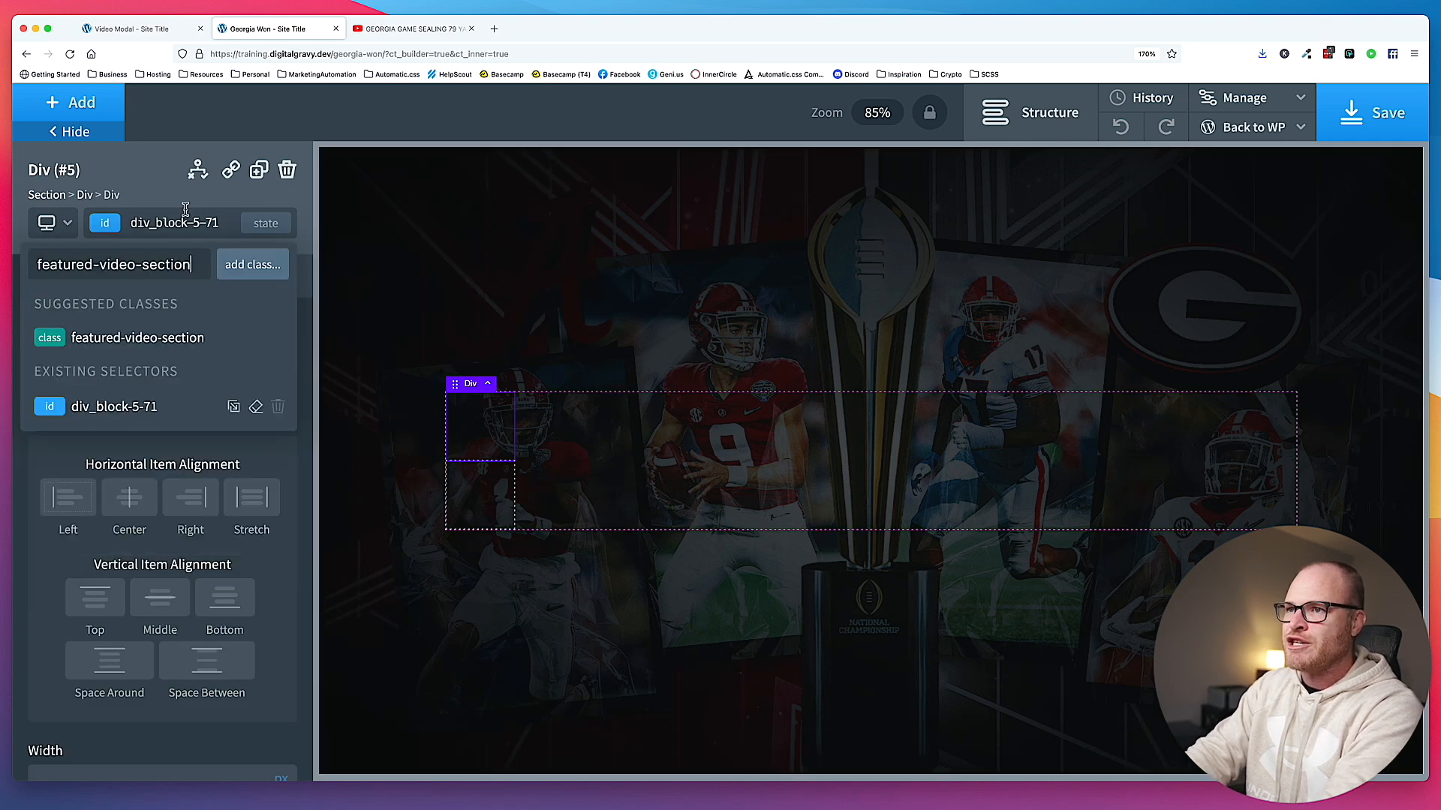
{"action": "type", "text": "__"}
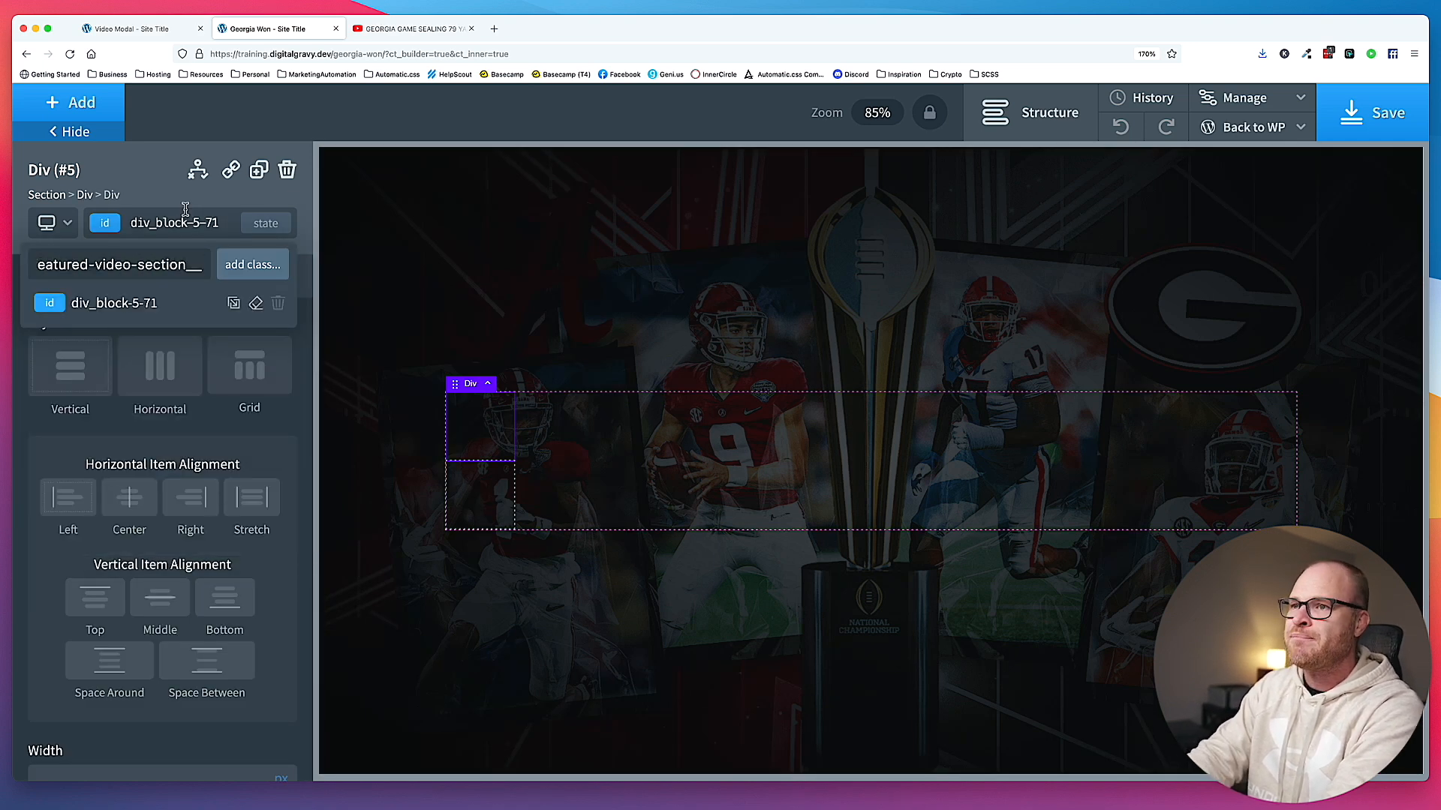
{"action": "type", "text": "content-wrapper"}
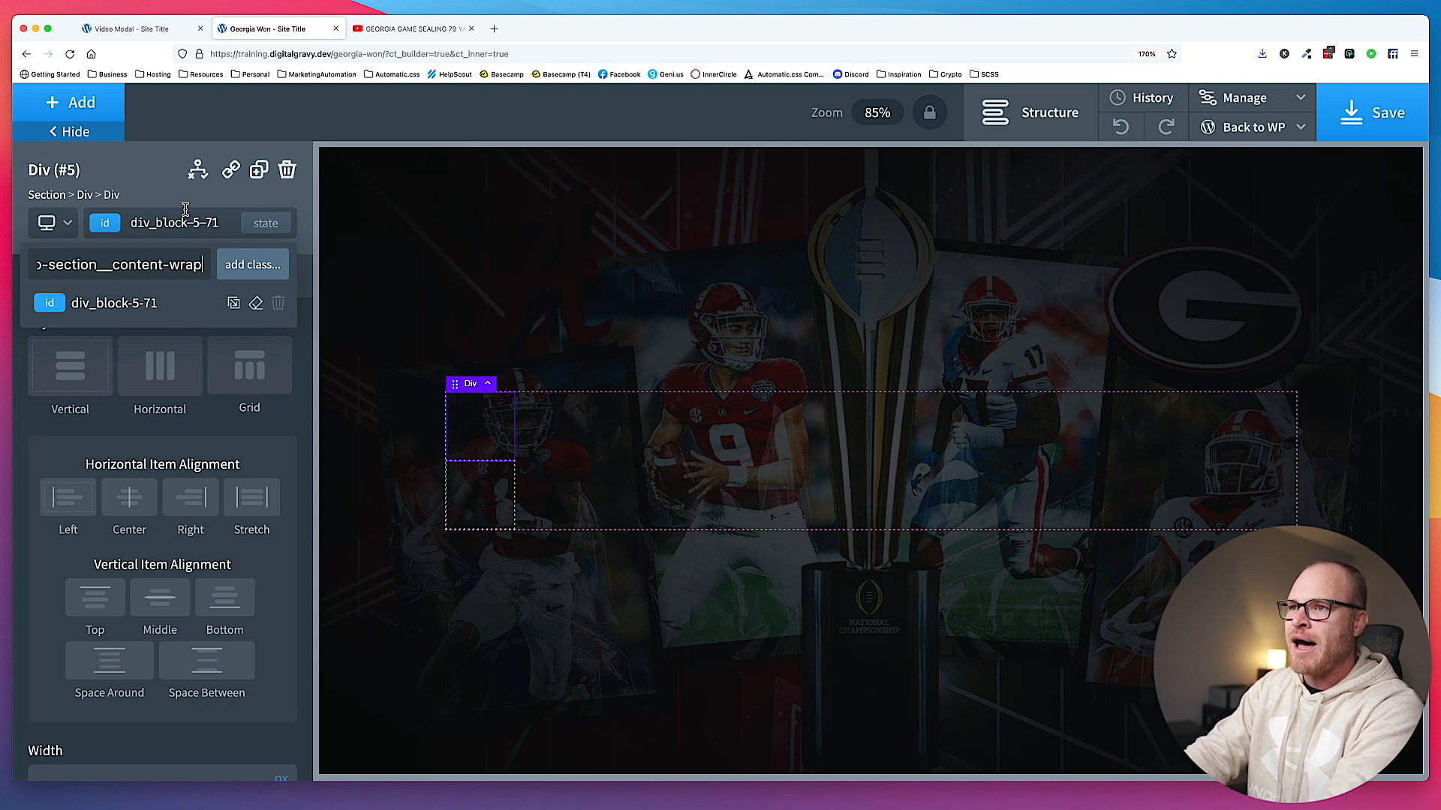
{"action": "key", "text": "Return"}
- Give the second inner div the class featured-video-section__video-wrapper
{"action": "left_click", "coordinate": [497, 487]}
{"action": "left_click", "coordinate": [170, 222]}
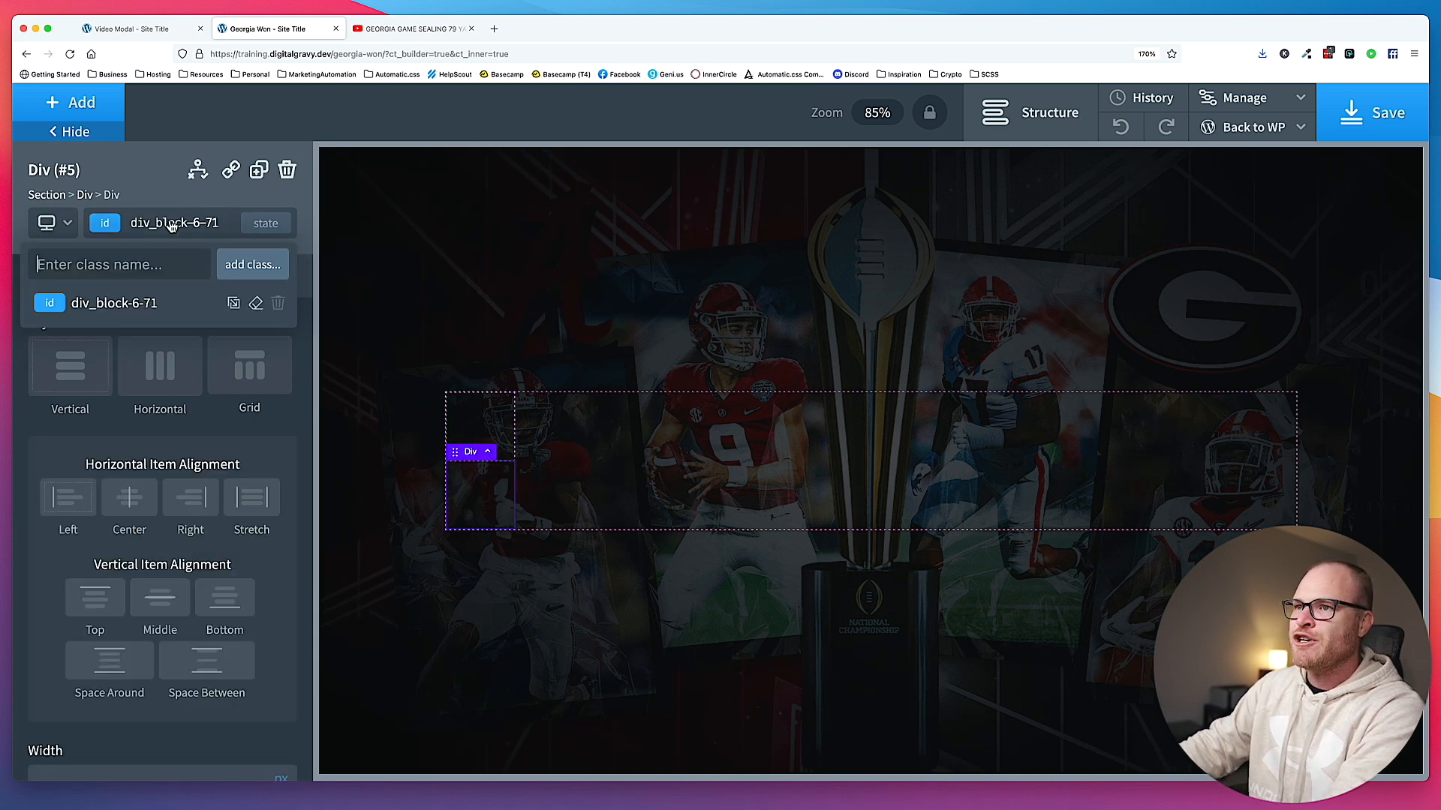
{"action": "type", "text": "featured-vd"}
{"action": "key", "text": "BackSpace"}
{"action": "type", "text": "ideo-section__image-w"}
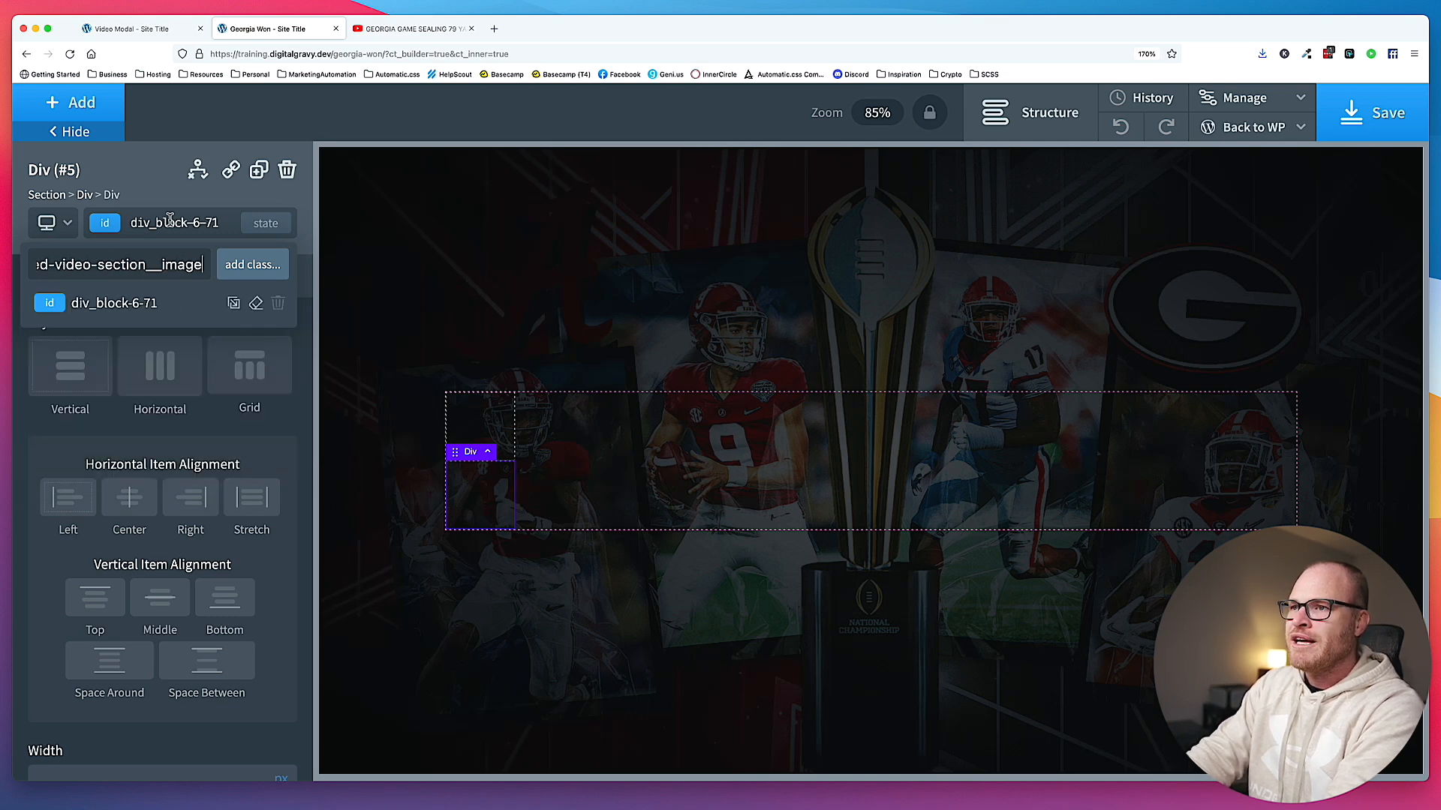
{"action": "key", "text": "BackSpace"}
{"action": "key", "text": "BackSpace"}
{"action": "key", "text": "BackSpace"}
{"action": "key", "text": "BackSpace"}
{"action": "key", "text": "BackSpace"}
{"action": "key", "text": "BackSpace"}
{"action": "key", "text": "BackSpace"}
{"action": "type", "text": "video-wrap"}
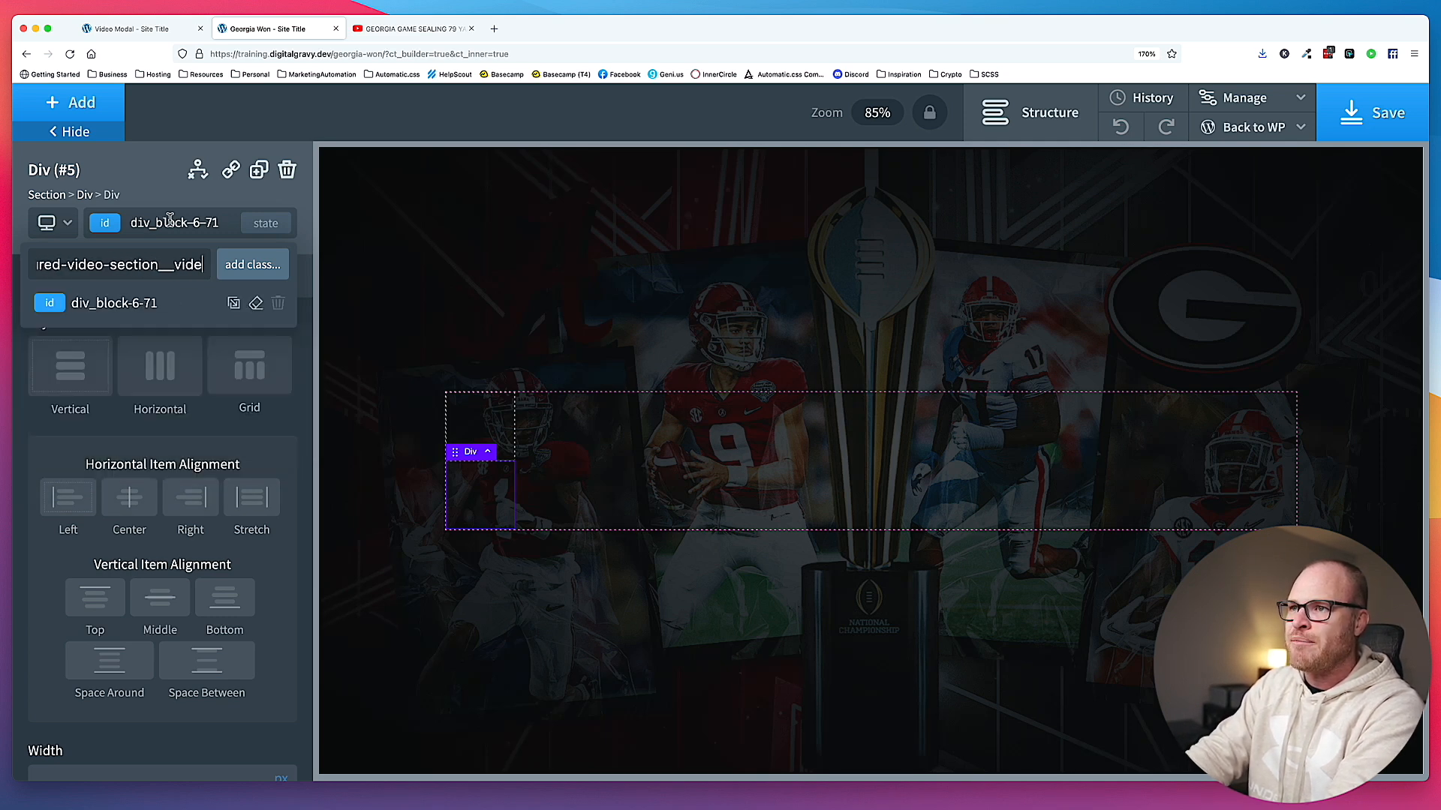
{"action": "key", "text": "Return"}
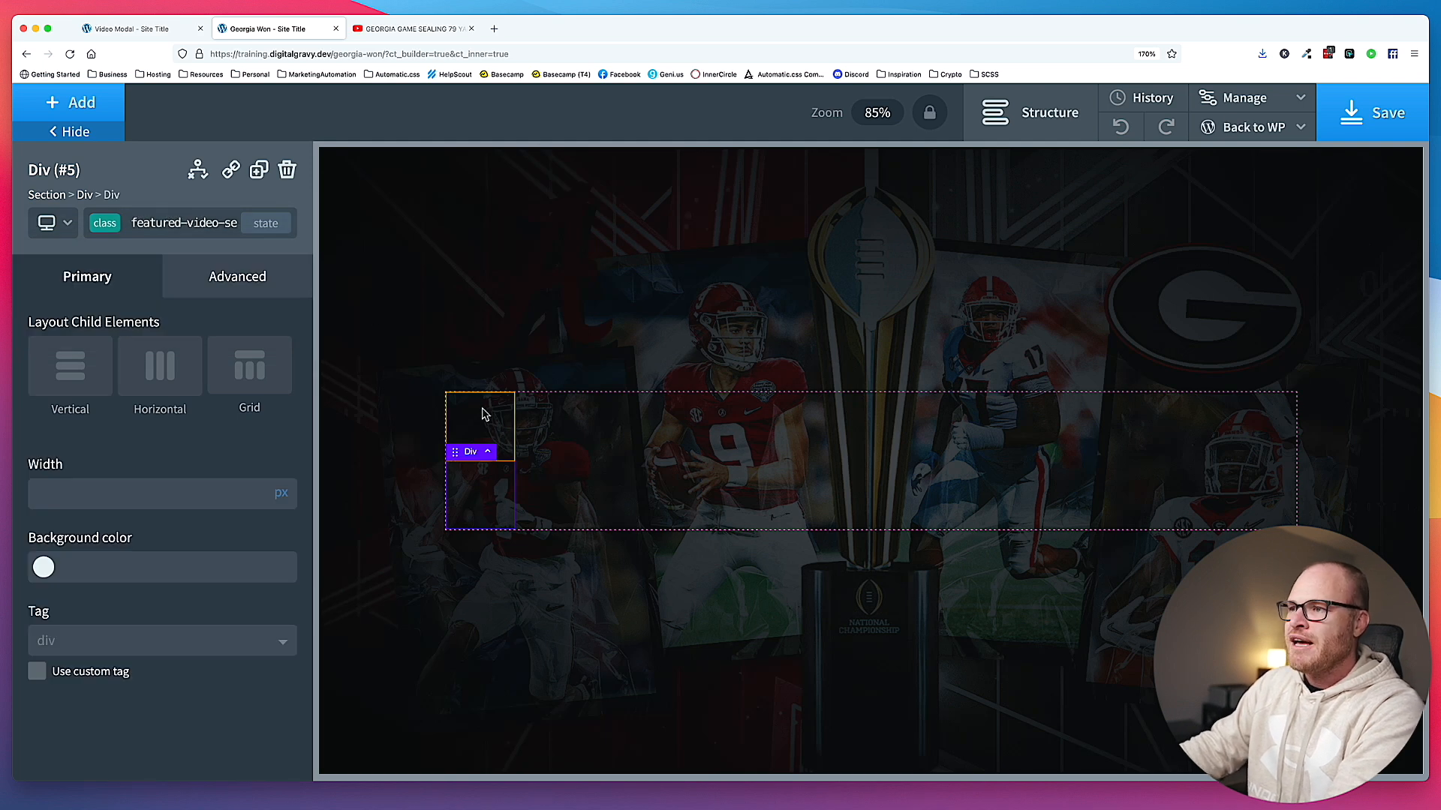
- Lay out the outer div's class as a grid with 8 columns, a minimum column width of 0 and a width of 100%
{"action": "left_click", "coordinate": [524, 402]}
{"action": "left_click", "coordinate": [249, 368]}
{"action": "left_click", "coordinate": [75, 525]}
{"action": "type", "text": "8"}
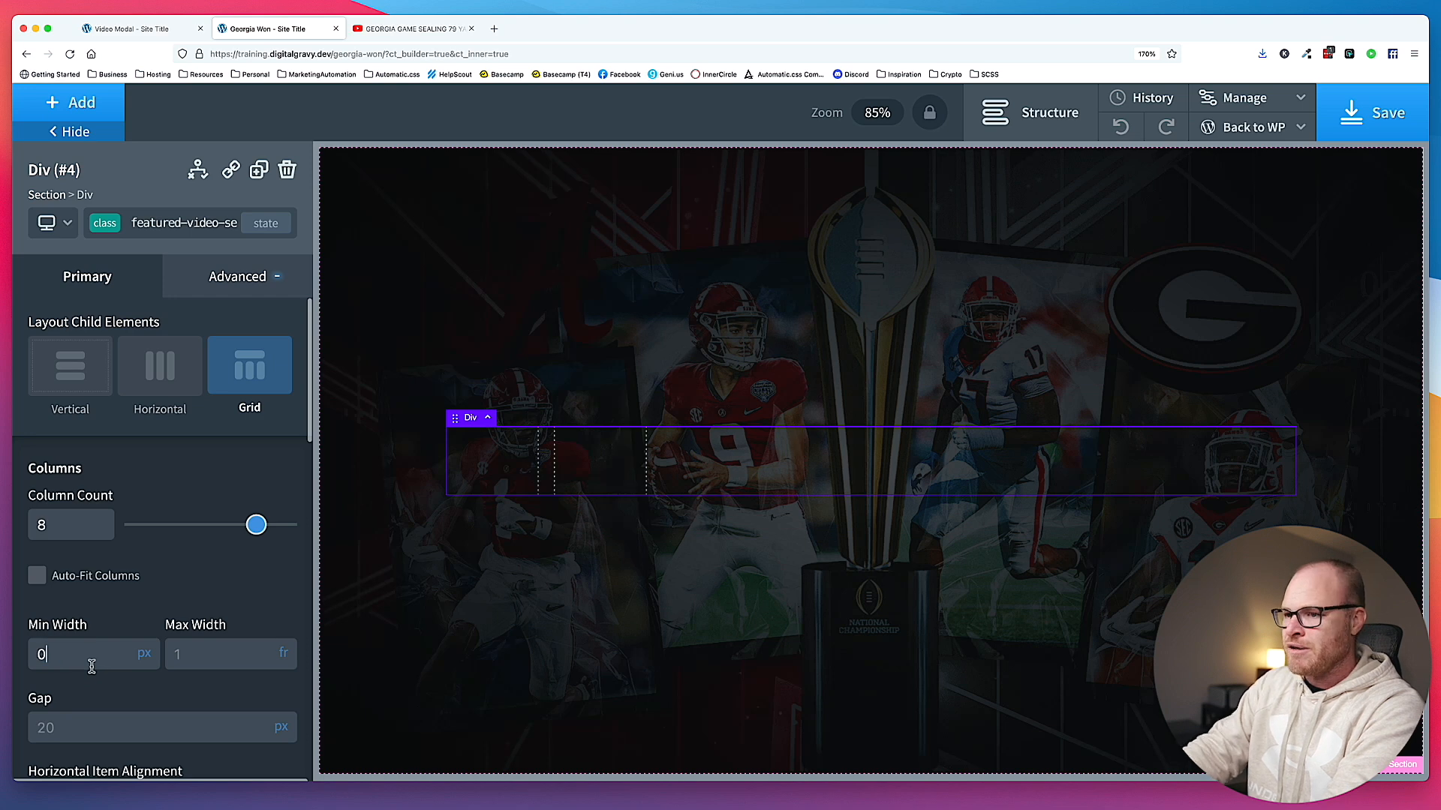
{"action": "scroll", "coordinate": [92, 670], "scroll_direction": "down", "scroll_amount": 10}
{"action": "left_click", "coordinate": [287, 540]}
{"action": "left_click", "coordinate": [197, 552]}
{"action": "type", "text": "10"}
{"action": "key", "text": "ctrl+0"}
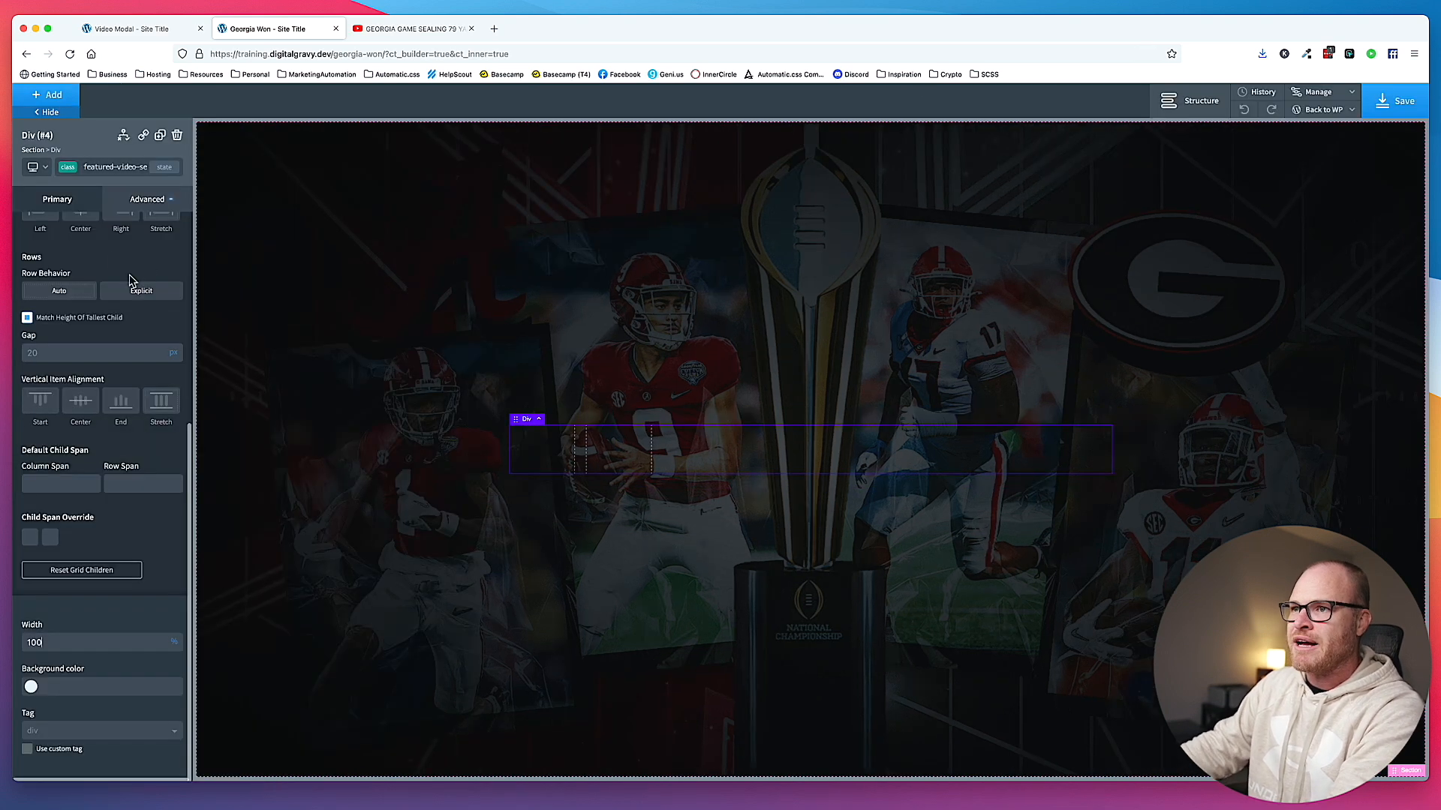
{"action": "scroll", "coordinate": [148, 277], "scroll_direction": "up", "scroll_amount": 5}
{"action": "left_click", "coordinate": [154, 204]}
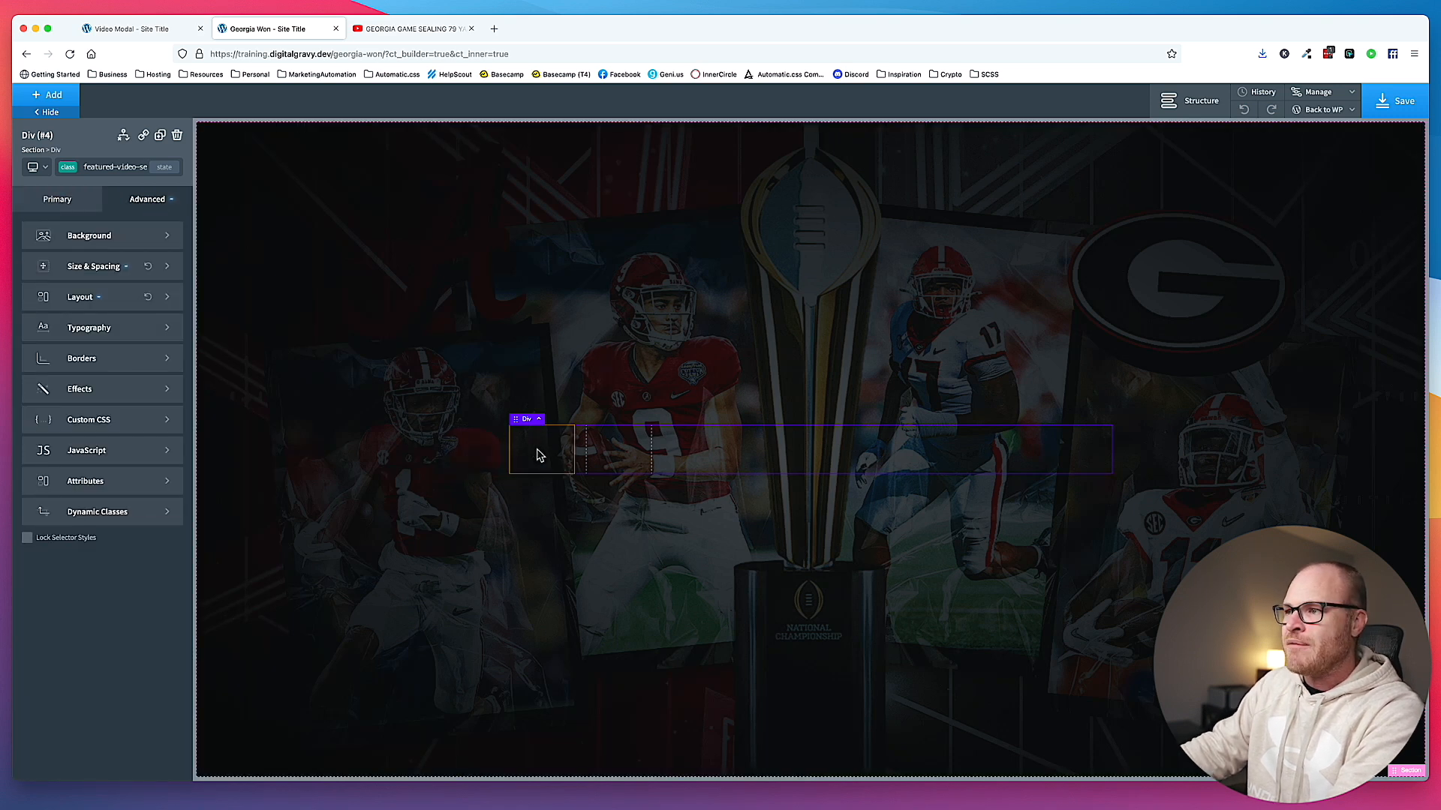
- Give the content-wrapper class the custom CSS declarations grid-column: 1 / 5; and grid-row-start: 1;
{"action": "left_click", "coordinate": [538, 448]}
{"action": "left_click", "coordinate": [146, 202]}
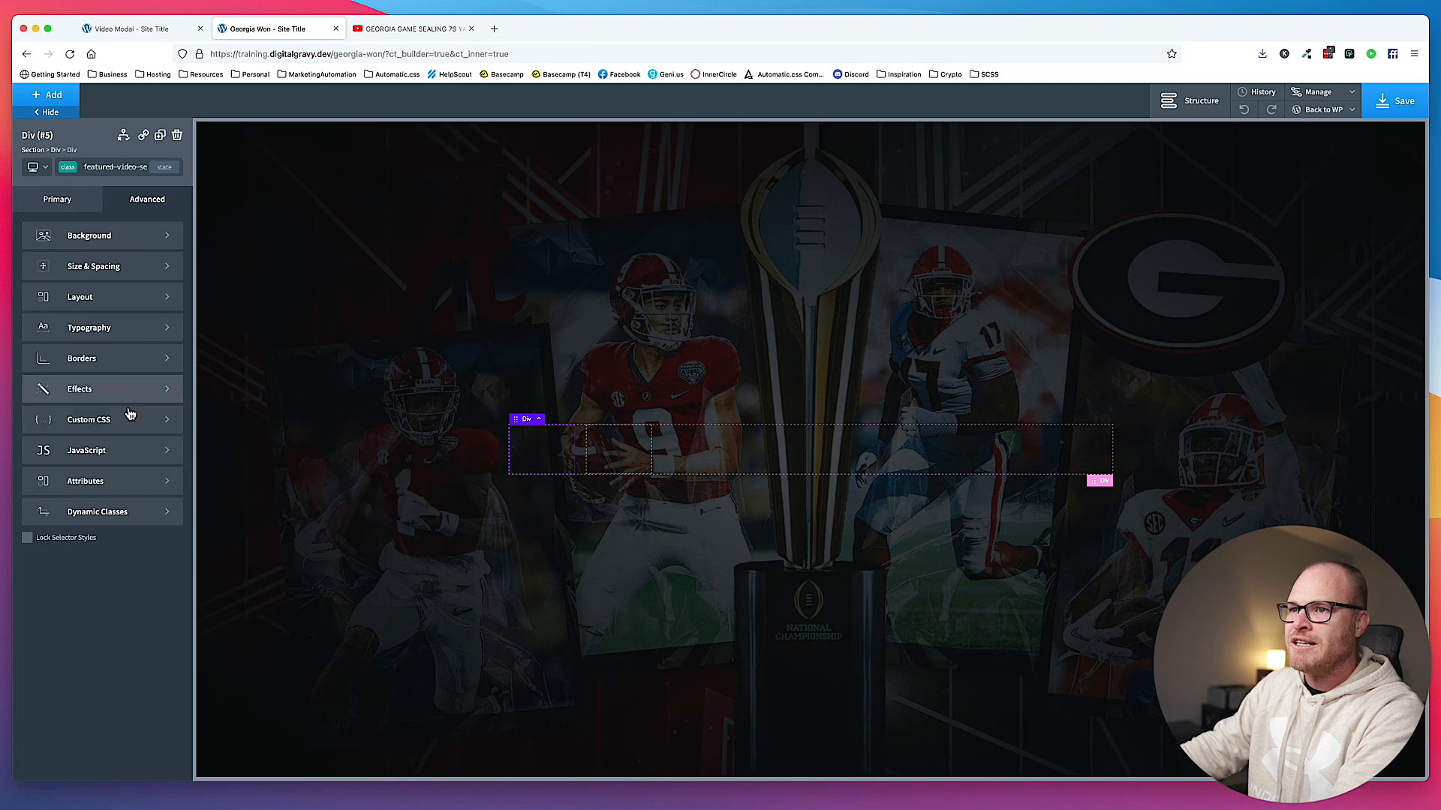
{"action": "left_click", "coordinate": [158, 419]}
{"action": "type", "text": "grid-col"}
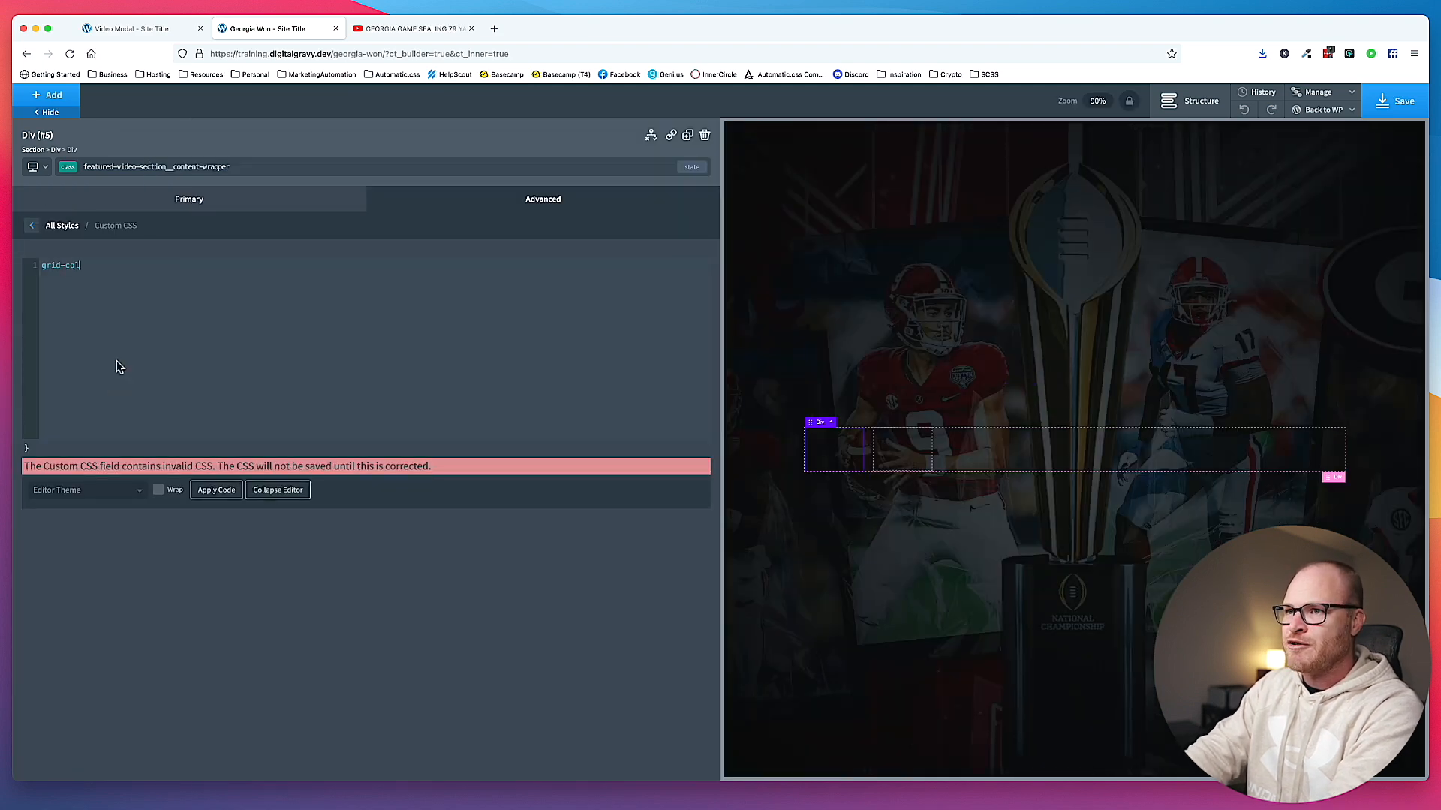
{"action": "type", "text": "umn: 1/"}
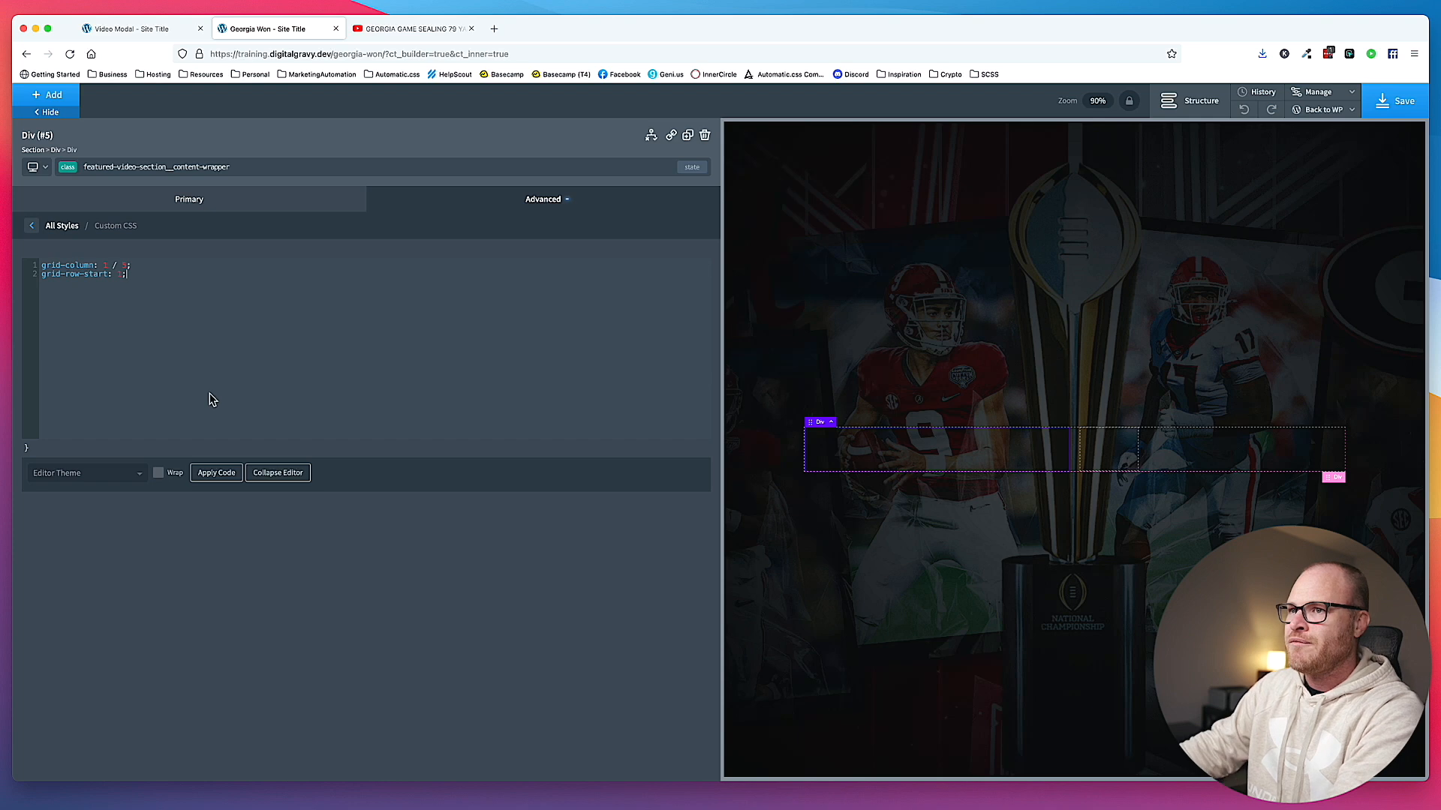
- Give the video-wrapper class the custom CSS declarations grid-column: 4 / -1; and grid-row-start: 1;
{"action": "left_click", "coordinate": [1122, 463]}
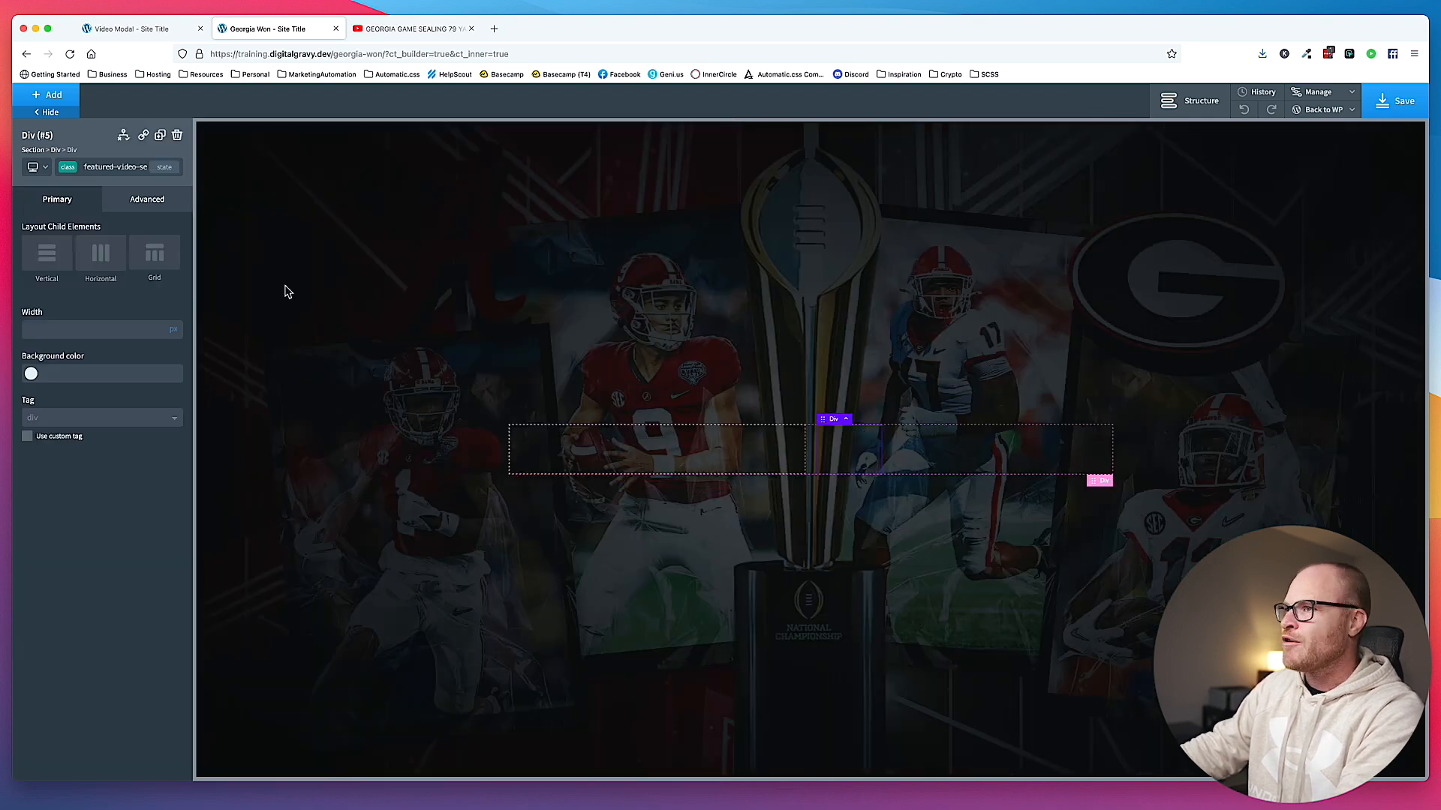
{"action": "left_click", "coordinate": [147, 199]}
{"action": "left_click", "coordinate": [90, 413]}
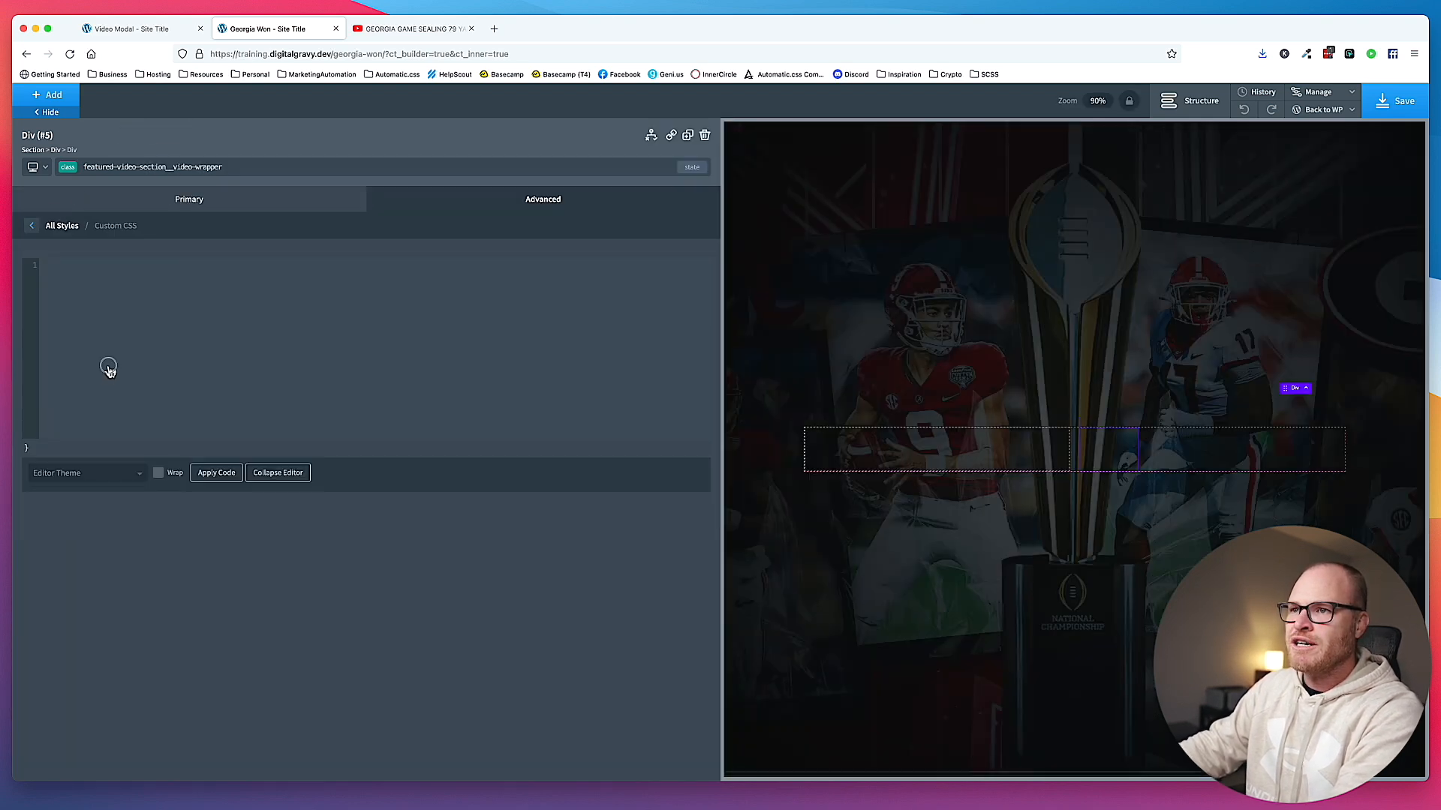
{"action": "left_click", "coordinate": [104, 265]}
{"action": "key", "text": "BackSpace"}
{"action": "type", "text": "4"}
{"action": "key", "text": "Right"}
{"action": "key", "text": "Right"}
{"action": "key", "text": "Right"}
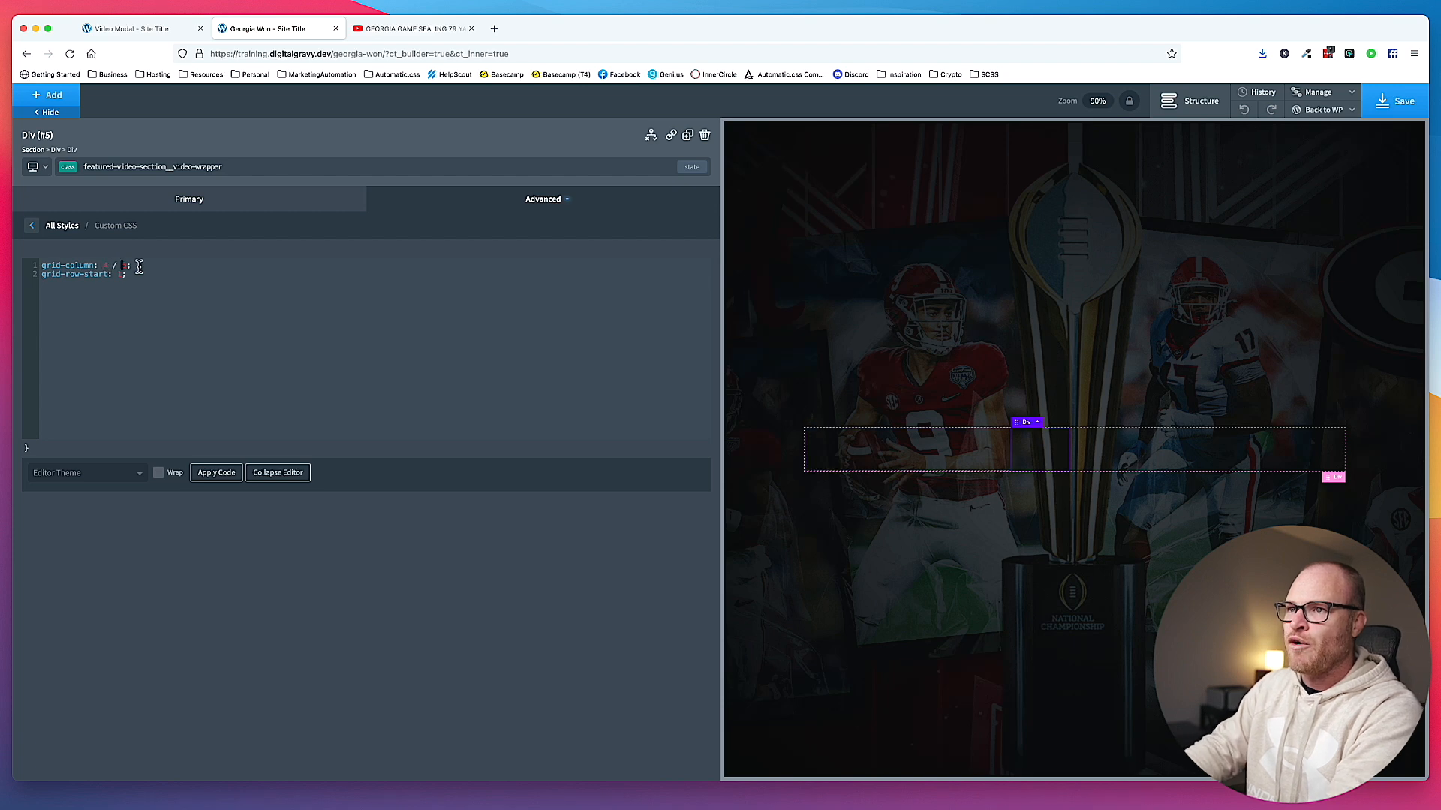
{"action": "left_click", "coordinate": [1008, 309]}
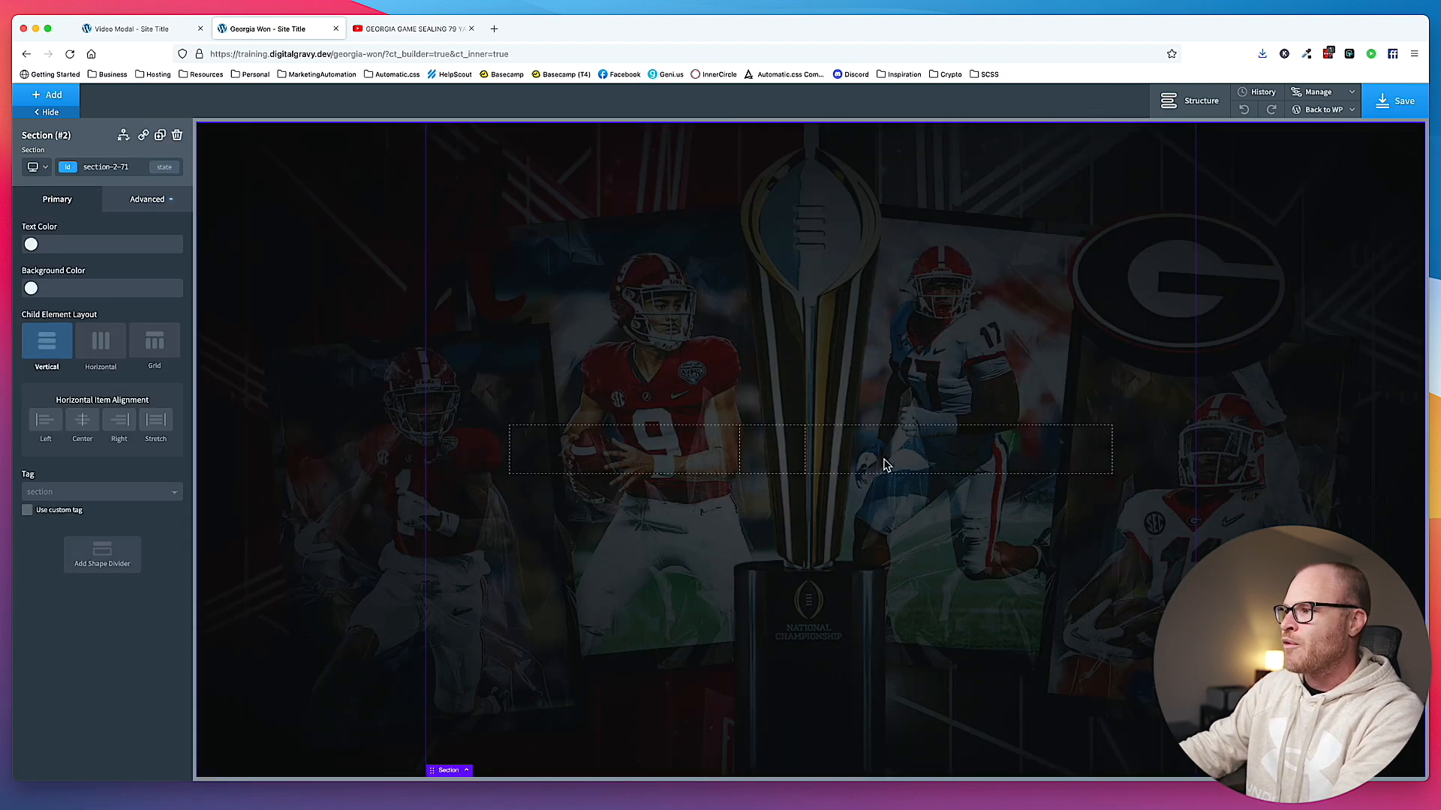
- Give the content-wrapper class a white background color
{"action": "left_click", "coordinate": [622, 446]}
{"action": "left_click", "coordinate": [147, 199]}
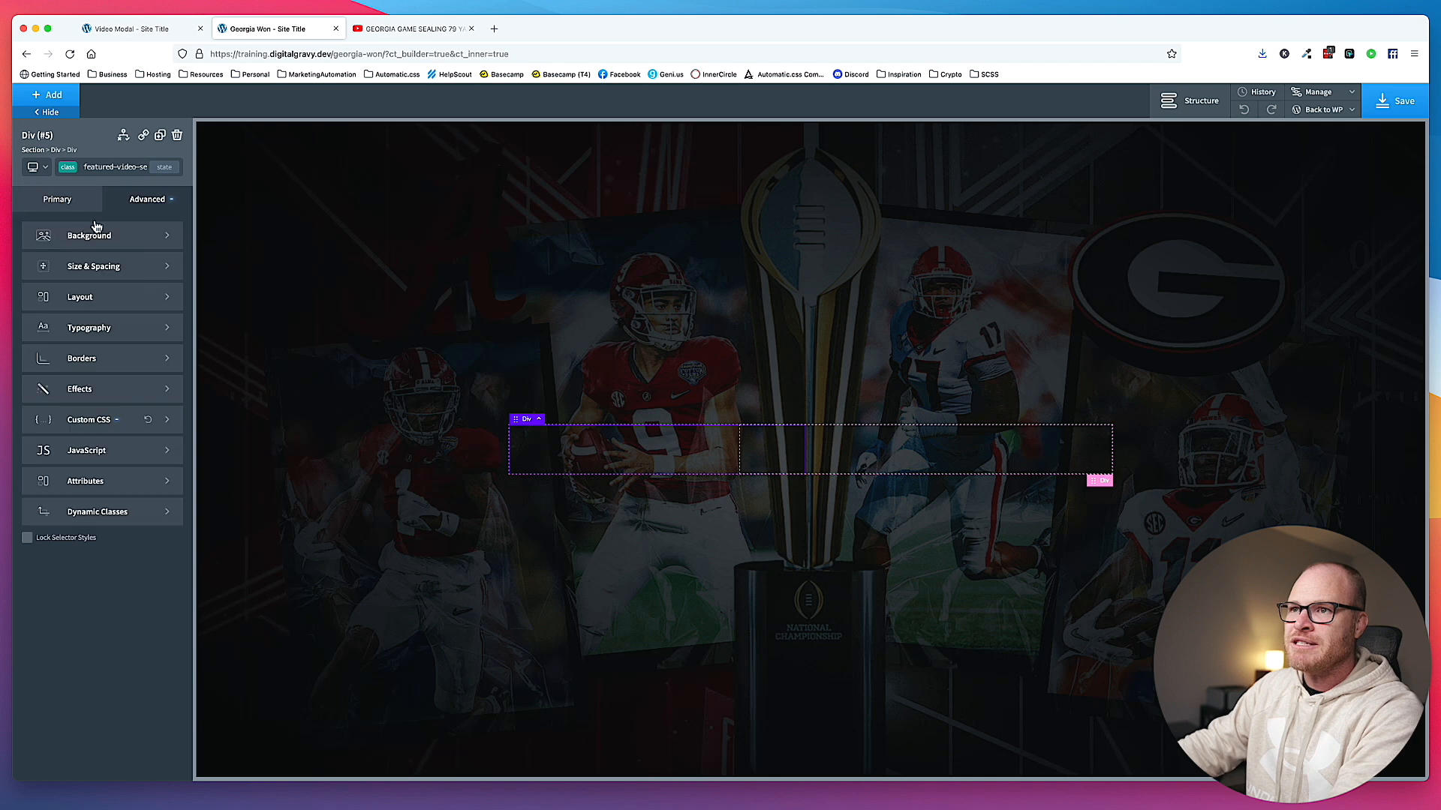
{"action": "left_click", "coordinate": [83, 232]}
{"action": "type", "text": "white"}
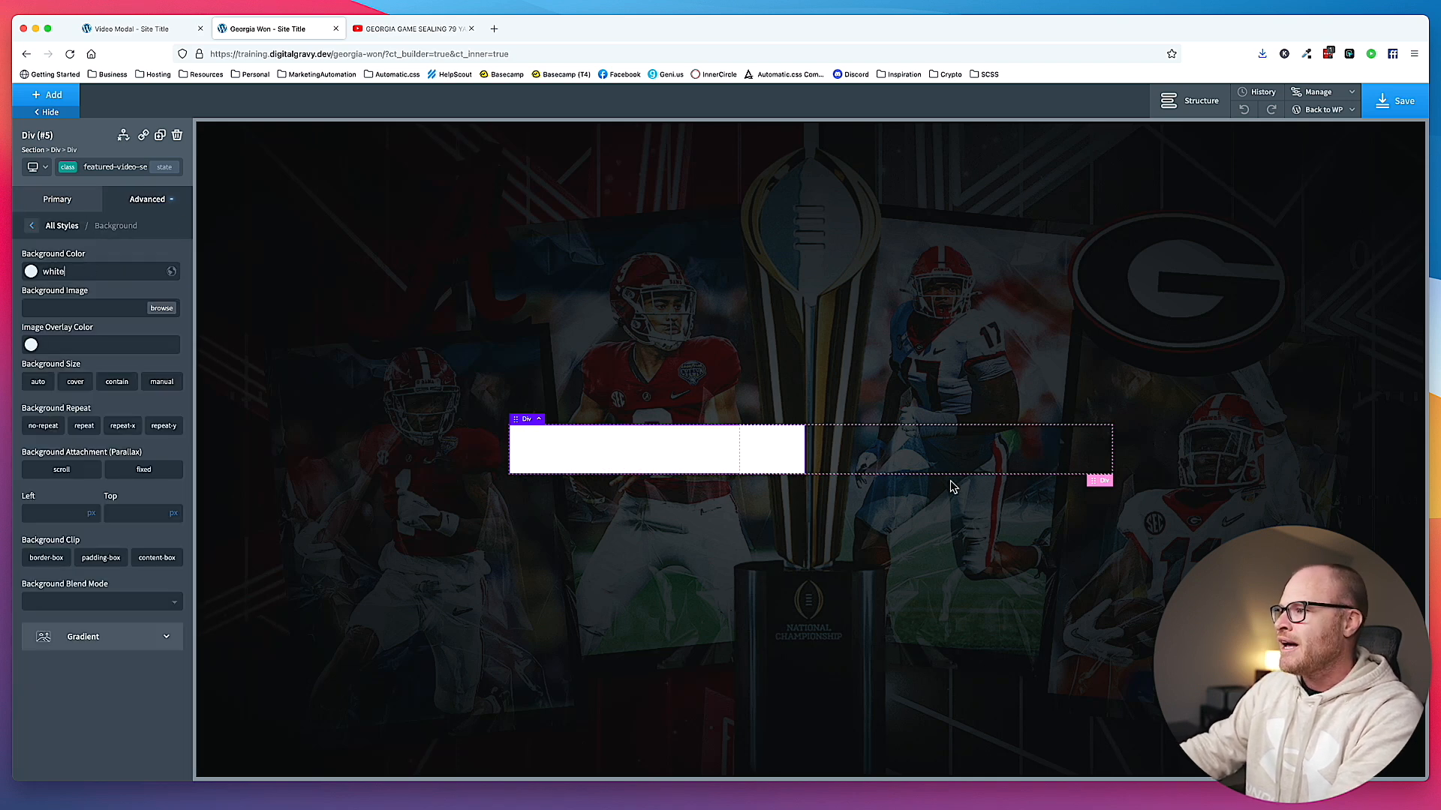
- Add an image element inside the video wrapper and assign it the championship collage with the players and trophy from the media library
{"action": "left_click", "coordinate": [950, 453]}
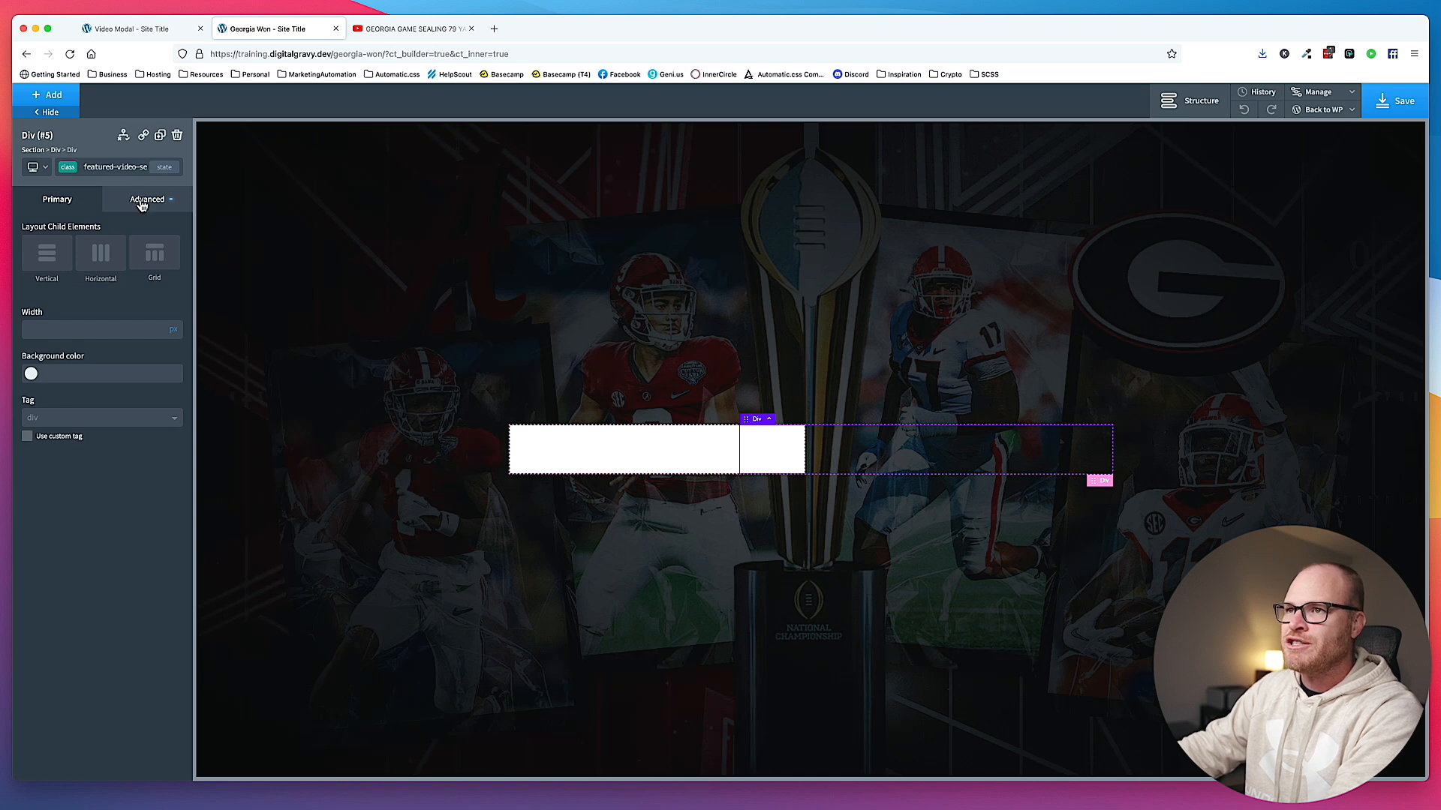
{"action": "left_click", "coordinate": [134, 201]}
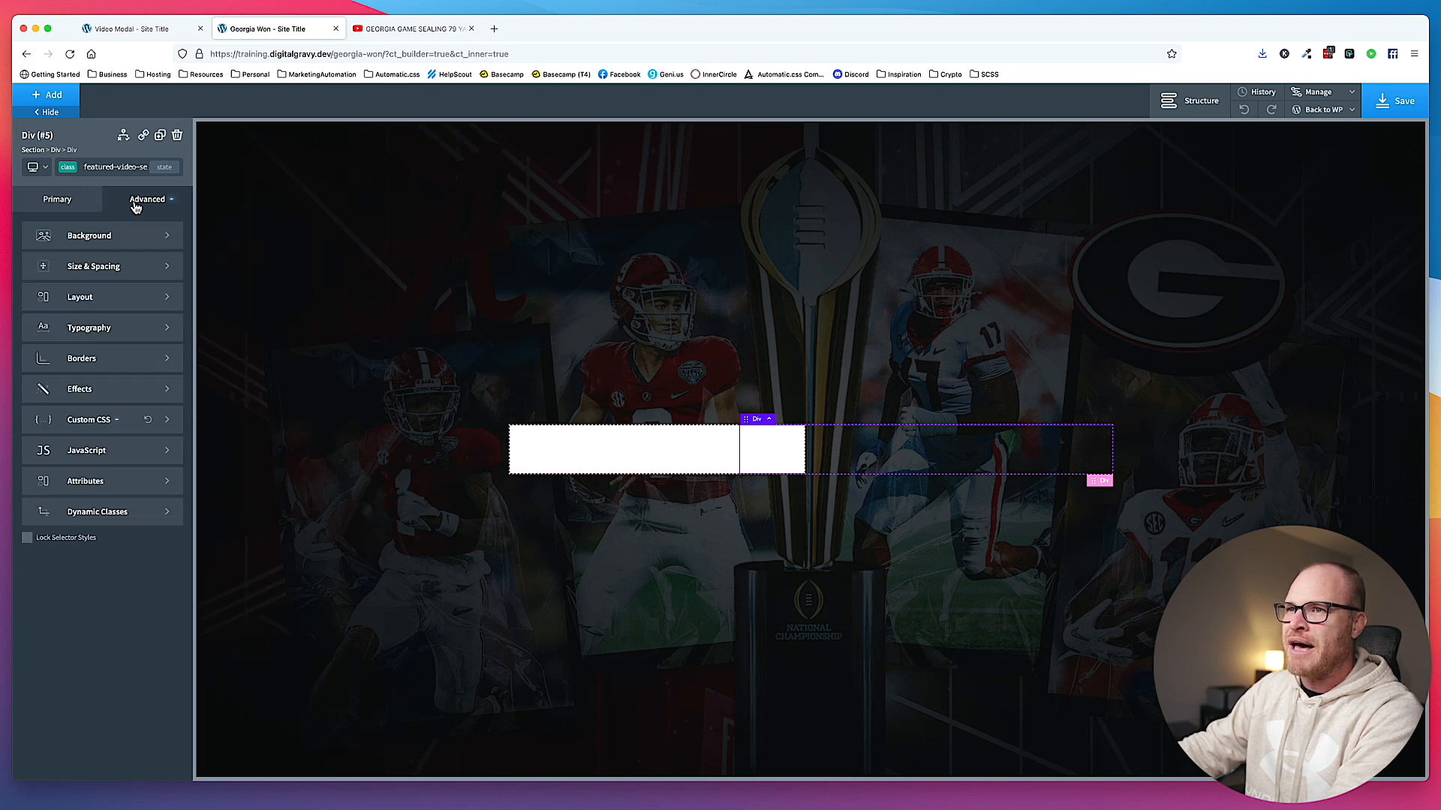
{"action": "left_click", "coordinate": [49, 96]}
{"action": "type", "text": "image"}
{"action": "left_click", "coordinate": [63, 167]}
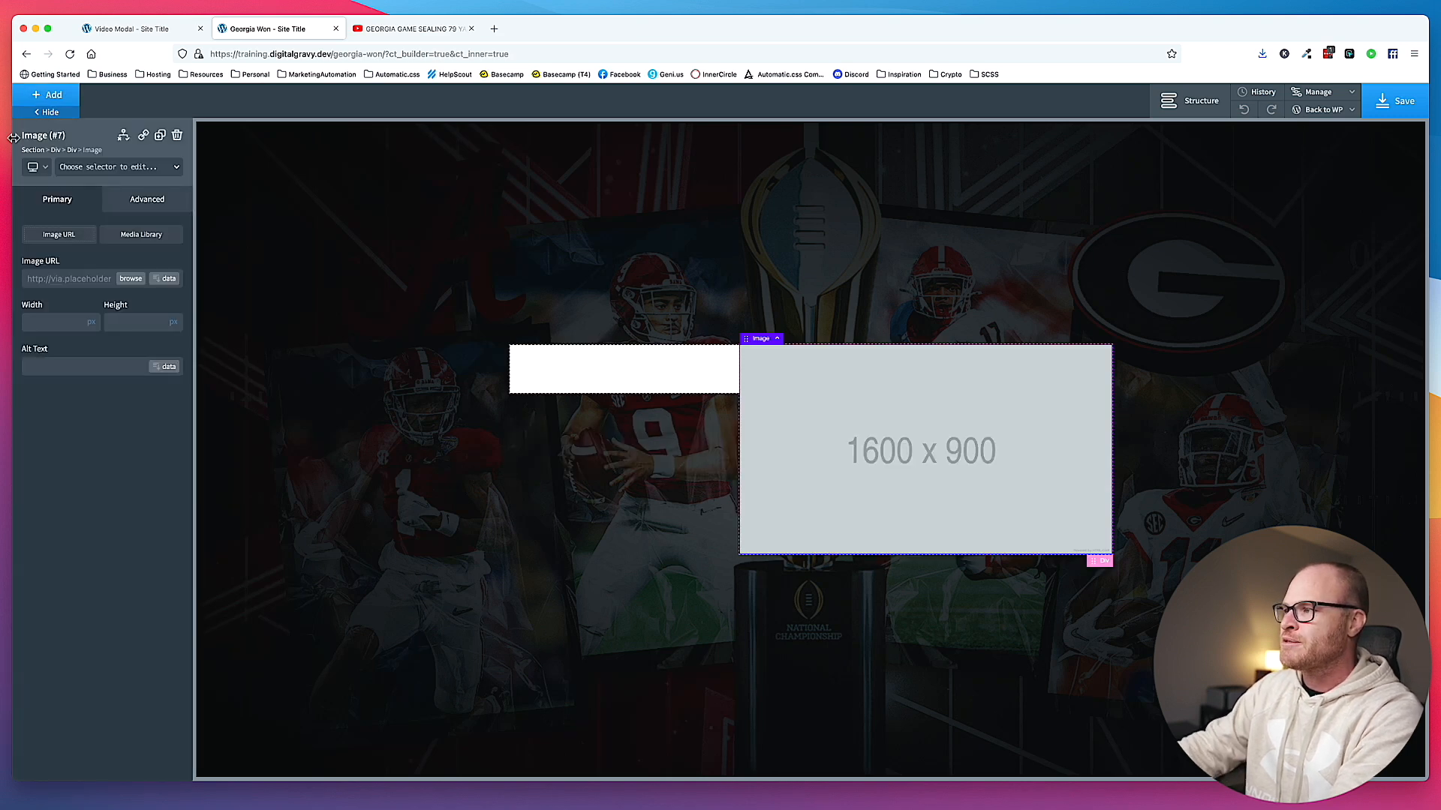
{"action": "left_click", "coordinate": [128, 278]}
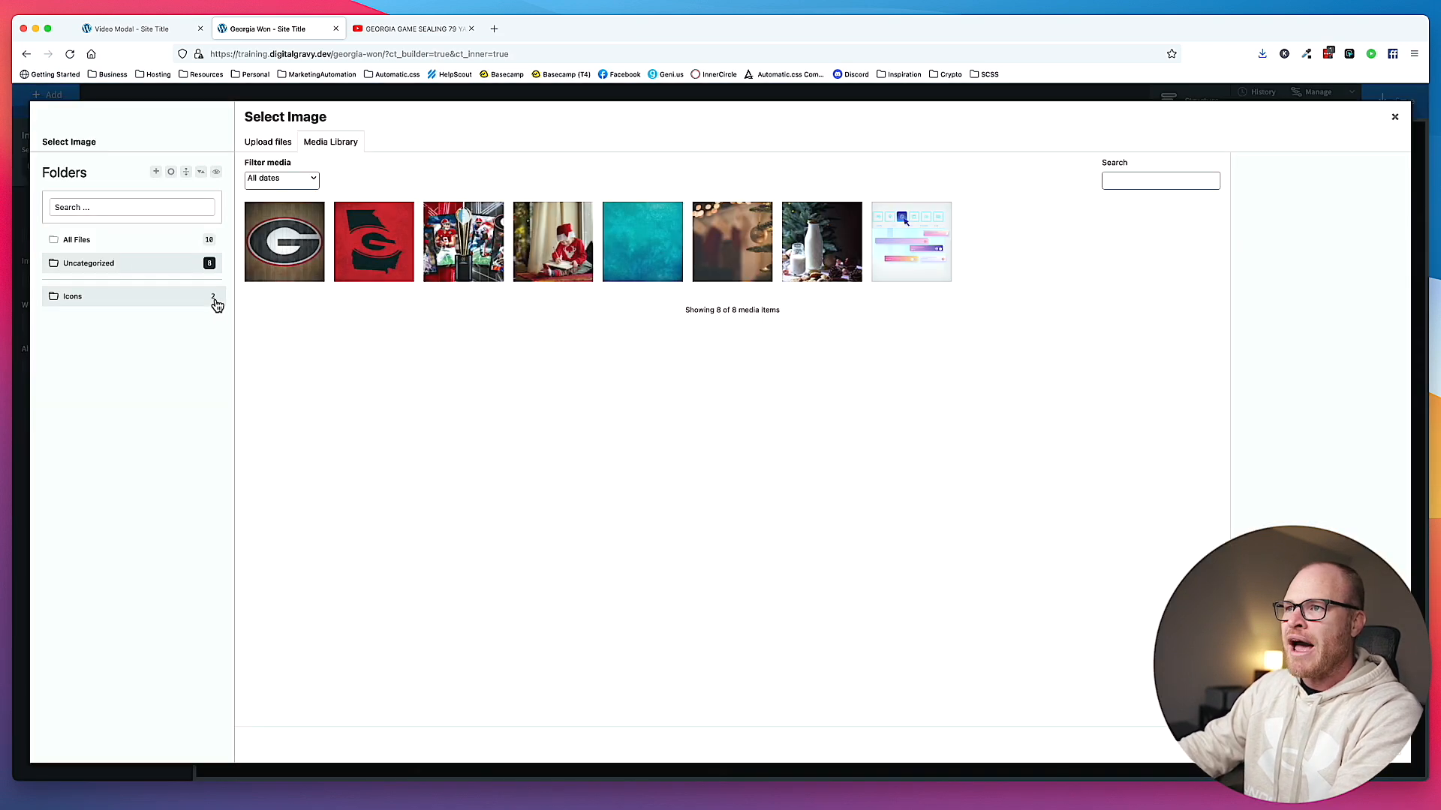
{"action": "left_click", "coordinate": [484, 255]}
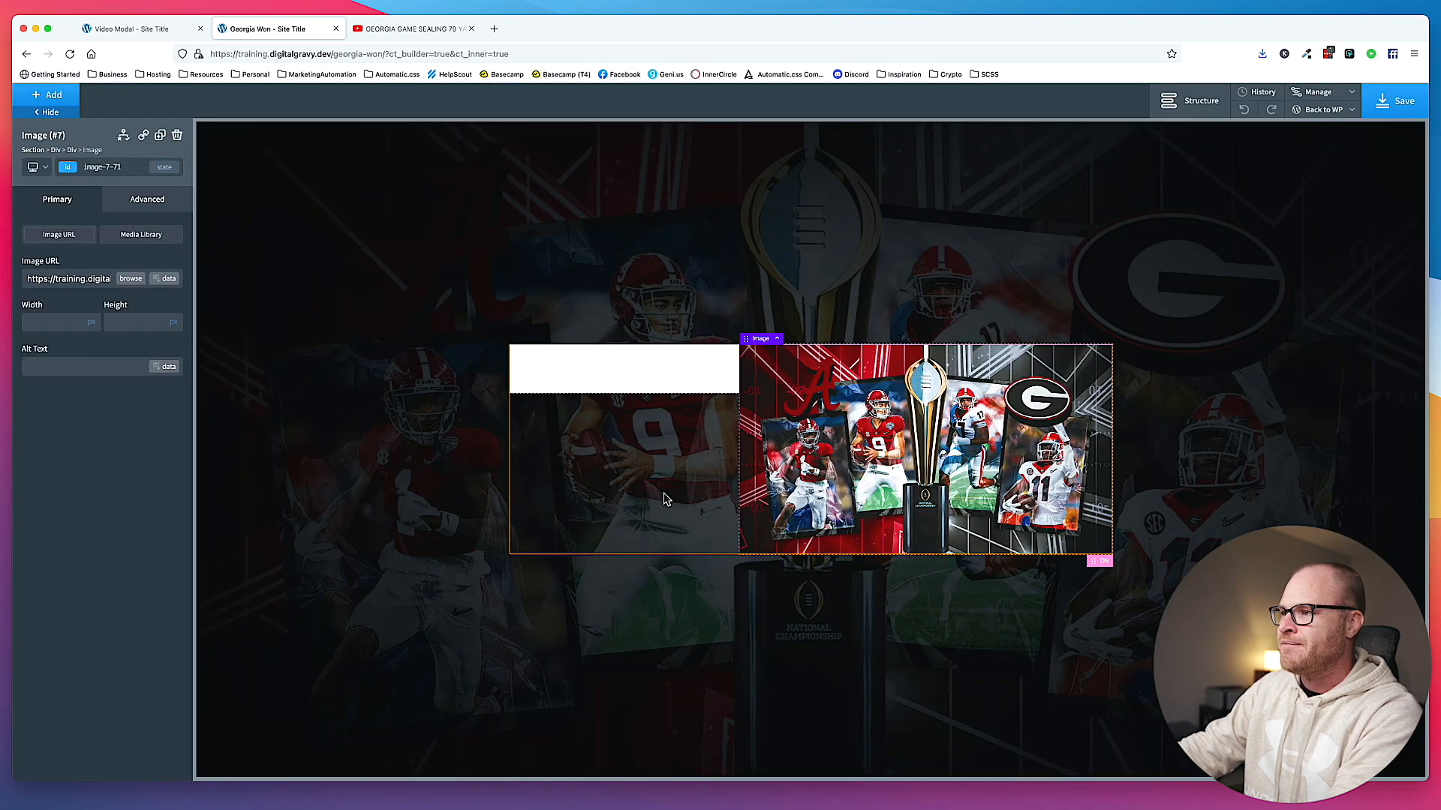
- Center the items of the outer 8-column grid vertically, using the finished Video Modal page as reference
{"action": "left_click", "coordinate": [665, 499]}
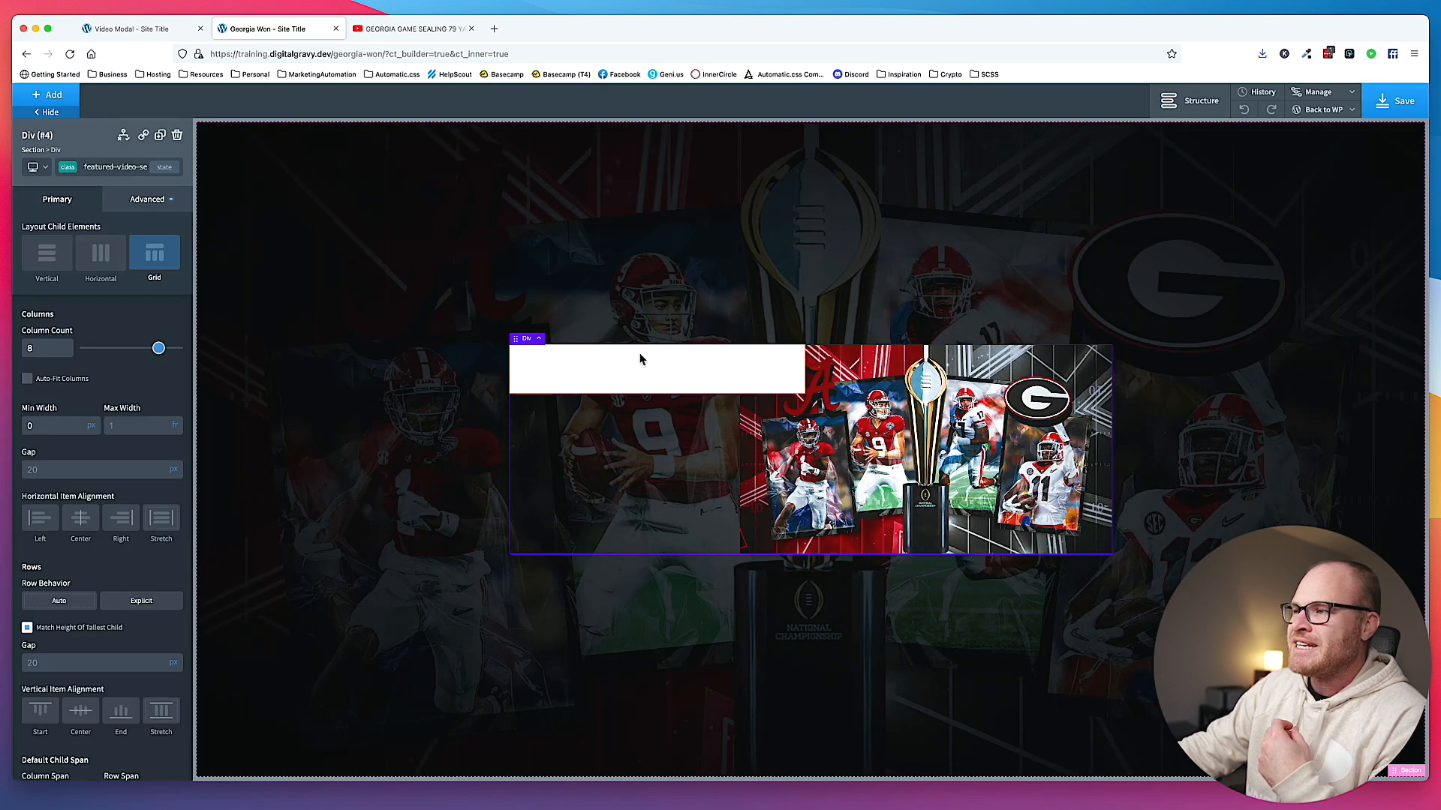
{"action": "left_click", "coordinate": [129, 28]}
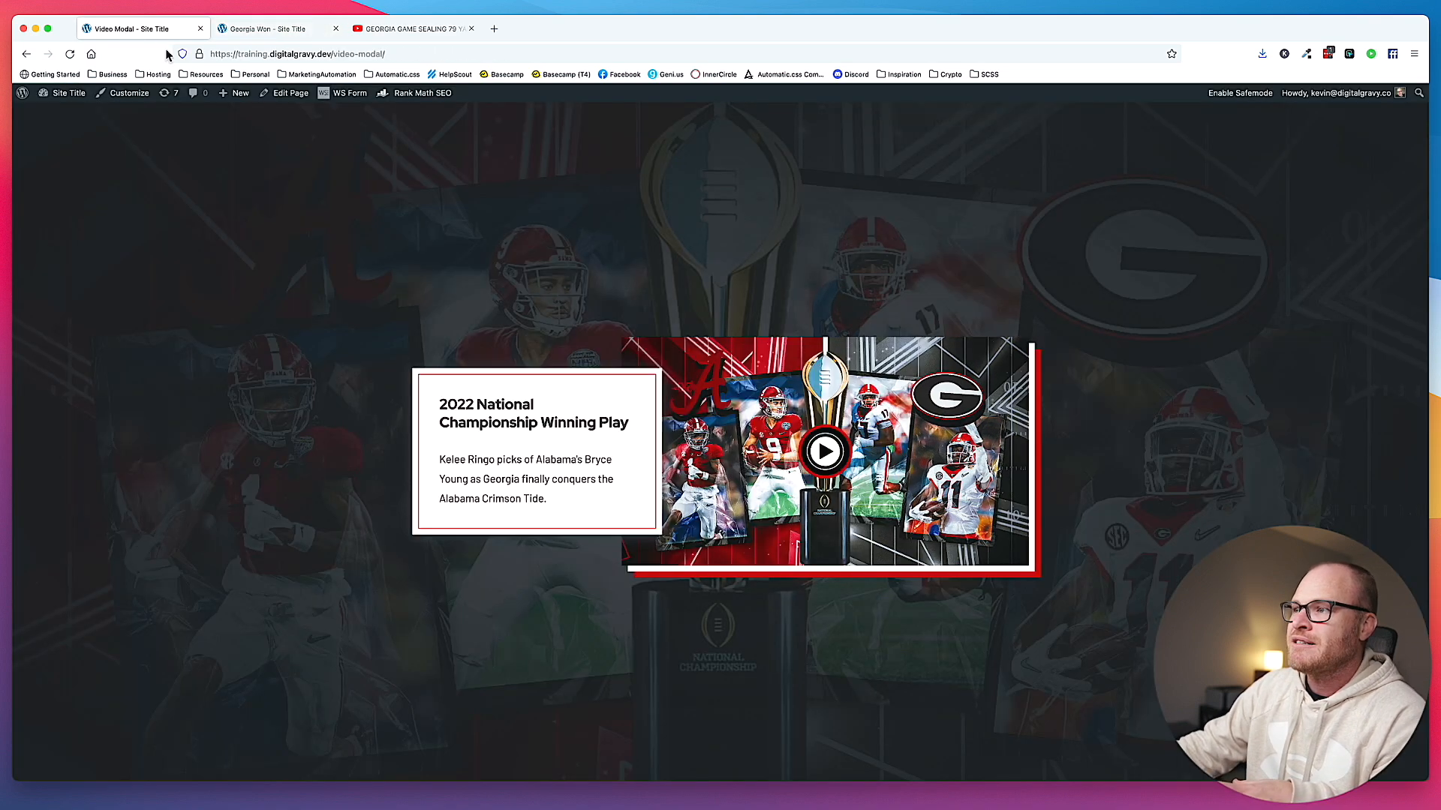
{"action": "left_click", "coordinate": [262, 30]}
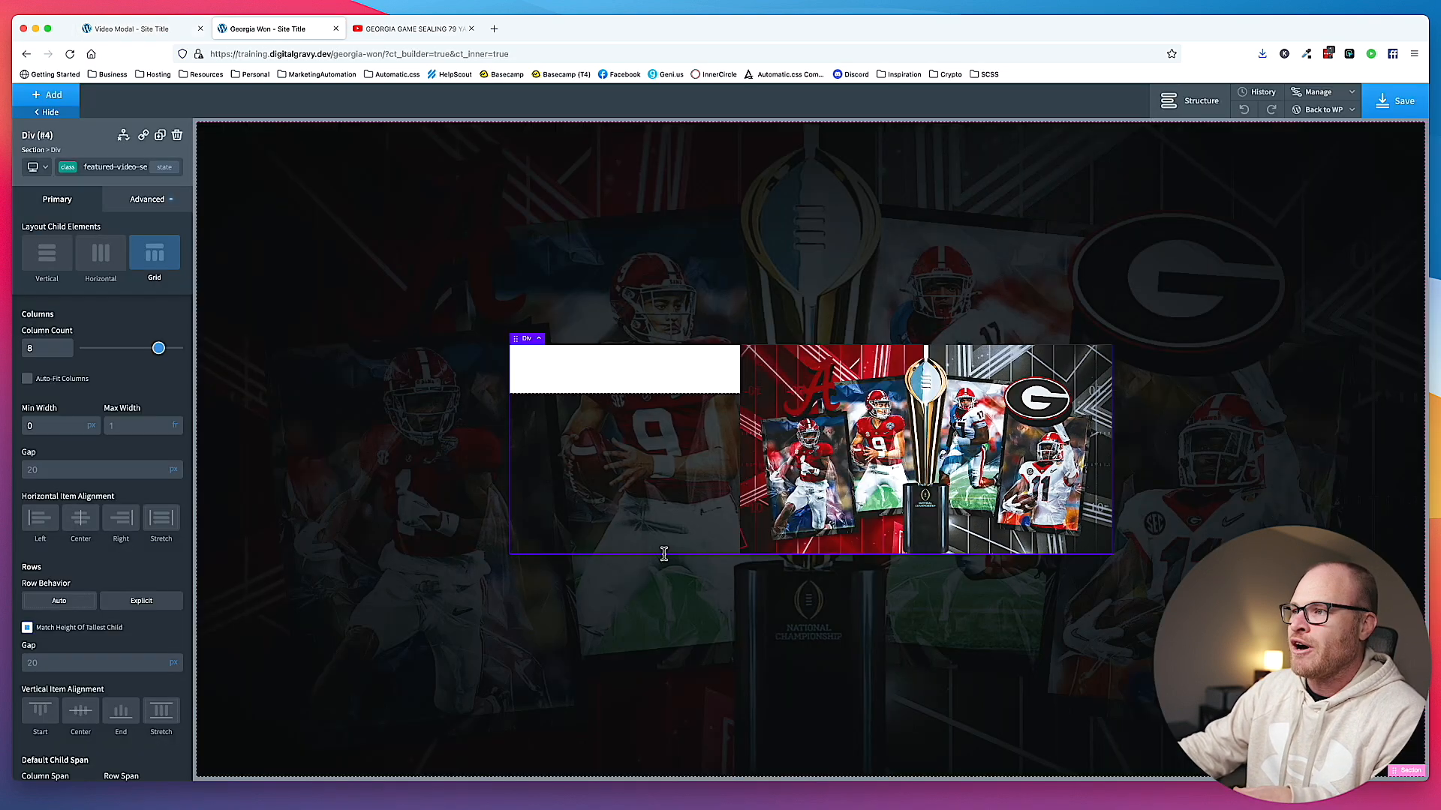
{"action": "scroll", "coordinate": [92, 593], "scroll_direction": "down", "scroll_amount": 3}
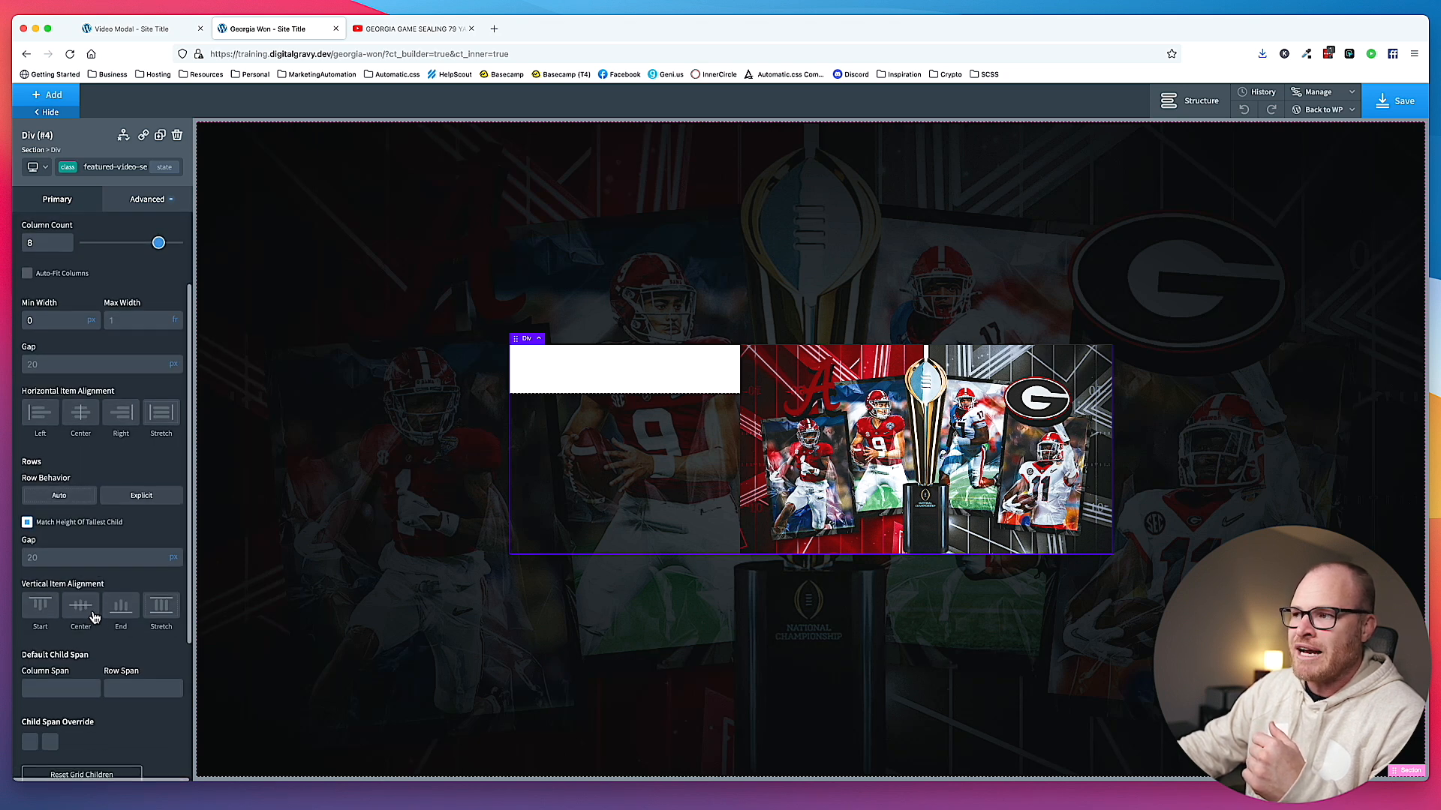
{"action": "left_click", "coordinate": [82, 614]}
- Set the z-index of the white content-wrapper class to 1 so it overlaps the image
{"action": "left_click", "coordinate": [682, 454]}
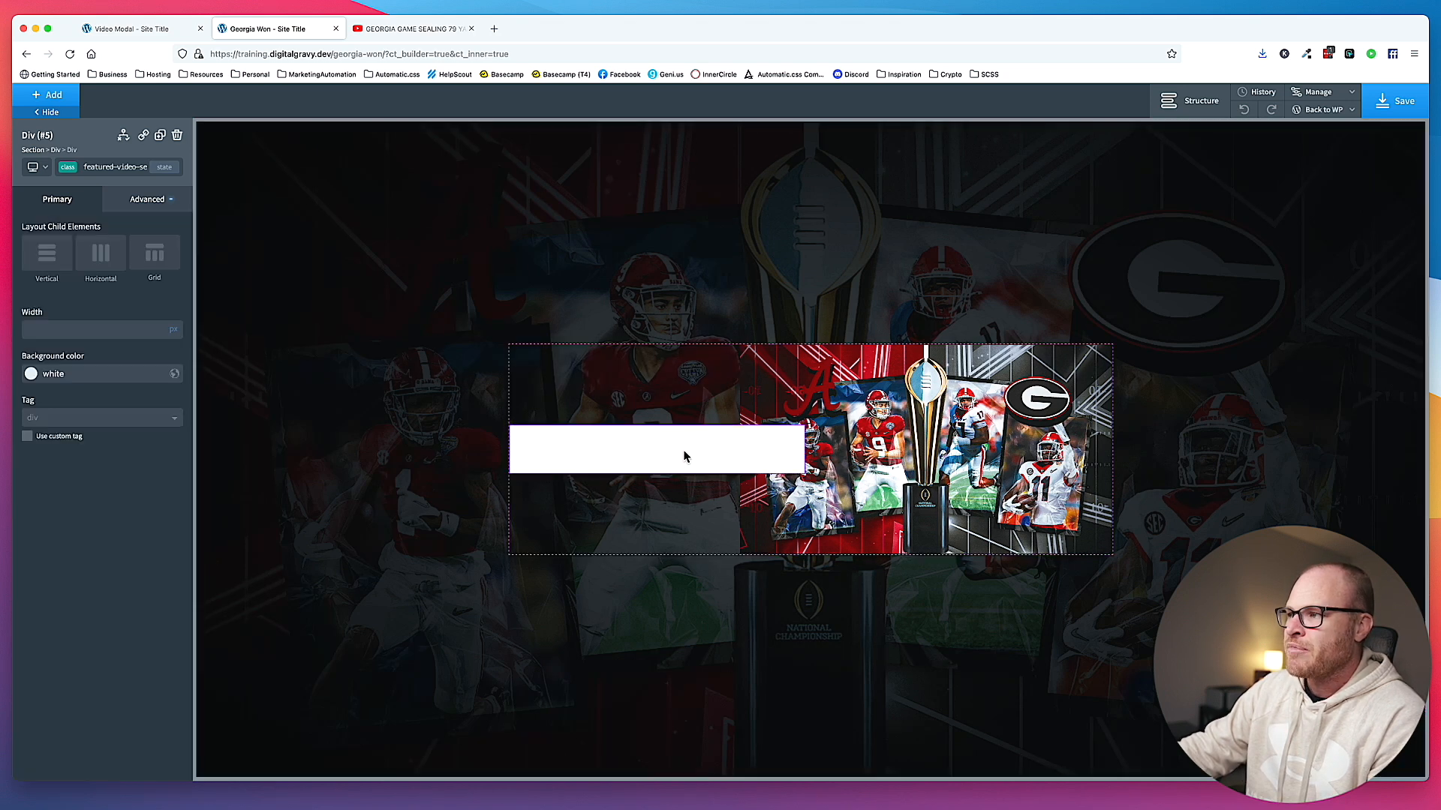
{"action": "left_click", "coordinate": [158, 203]}
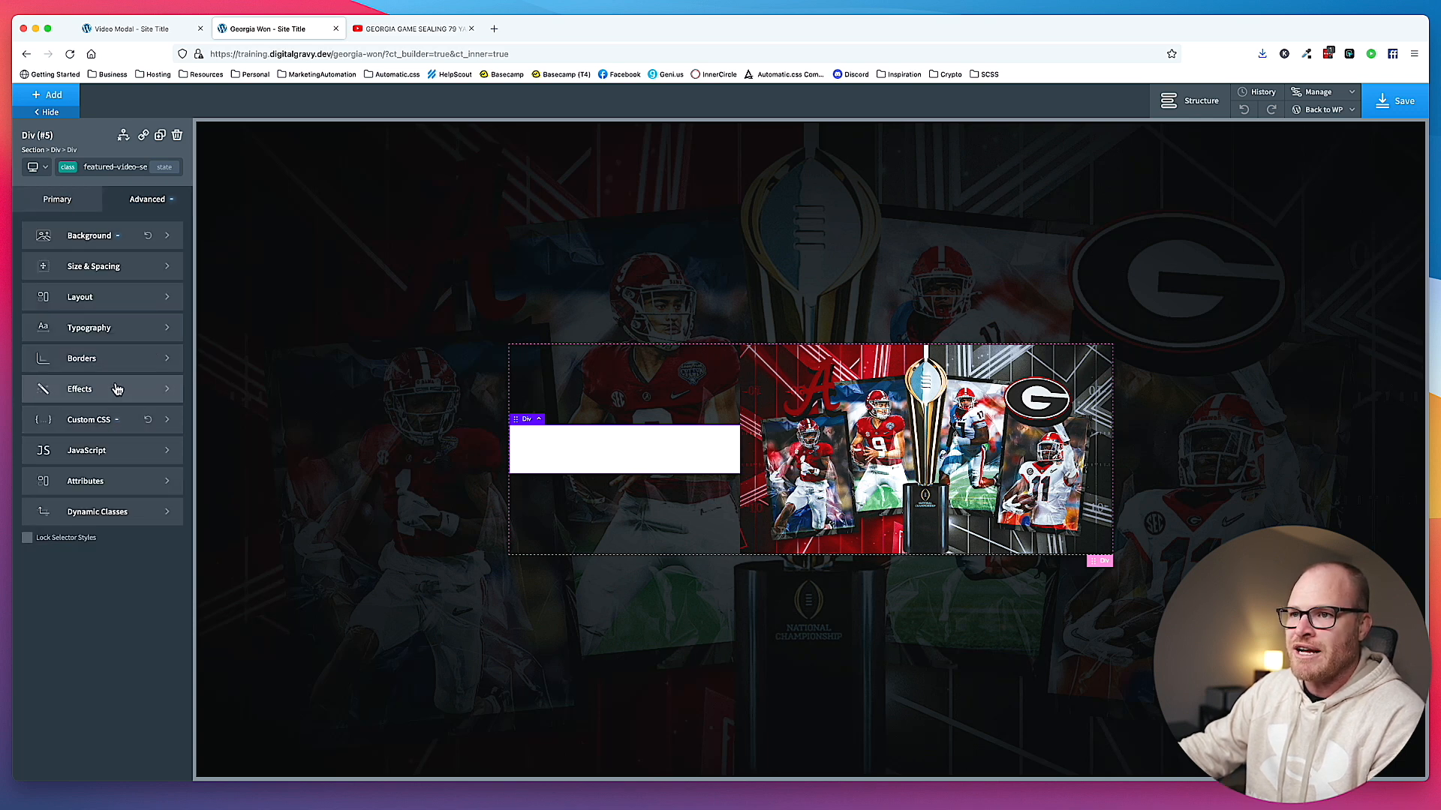
{"action": "left_click", "coordinate": [116, 297]}
{"action": "left_click", "coordinate": [100, 514]}
{"action": "type", "text": "1"}
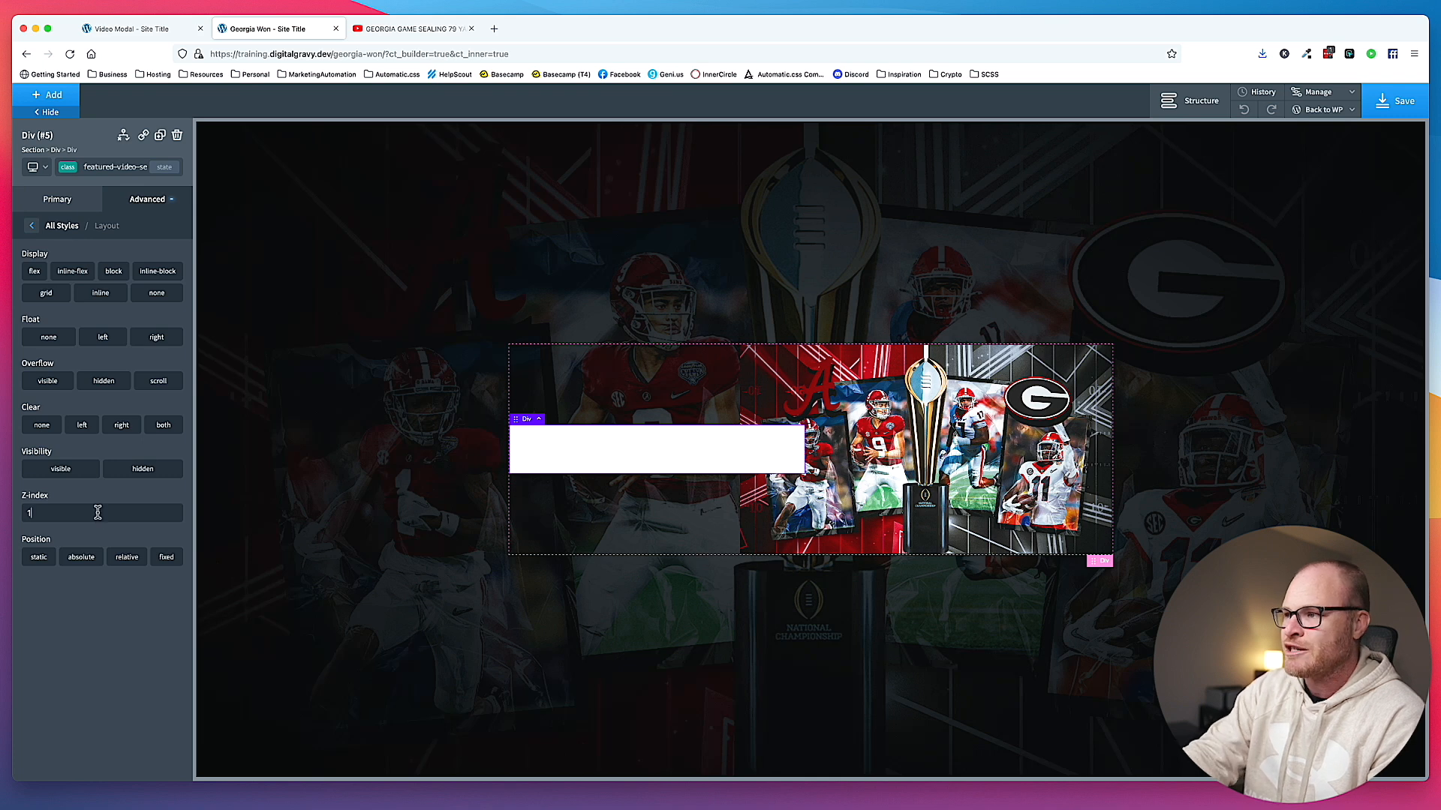
{"action": "left_click", "coordinate": [833, 201]}
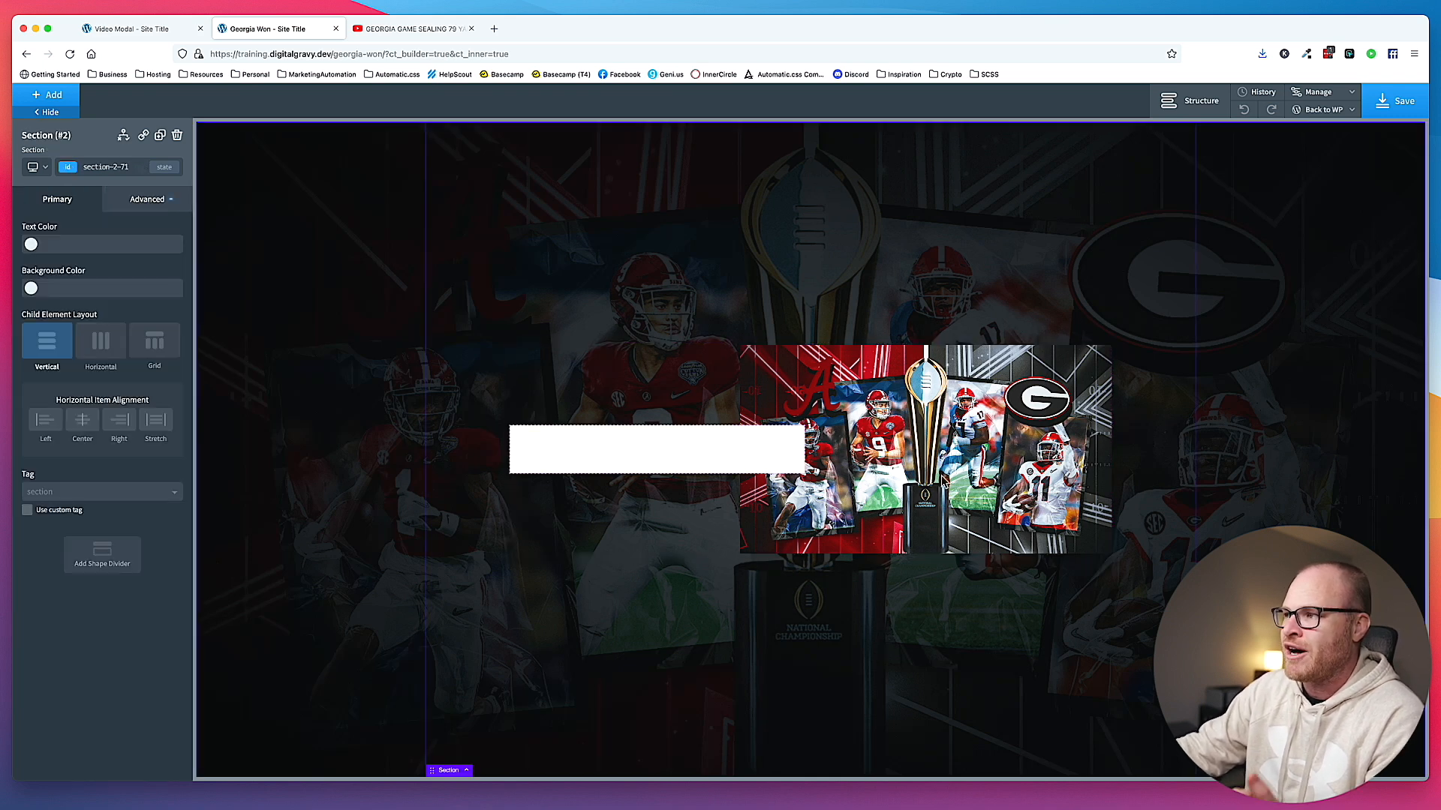
- Add a heading inside the white content wrapper and set its tag to h3
{"action": "left_click", "coordinate": [714, 443]}
{"action": "left_click", "coordinate": [143, 28]}
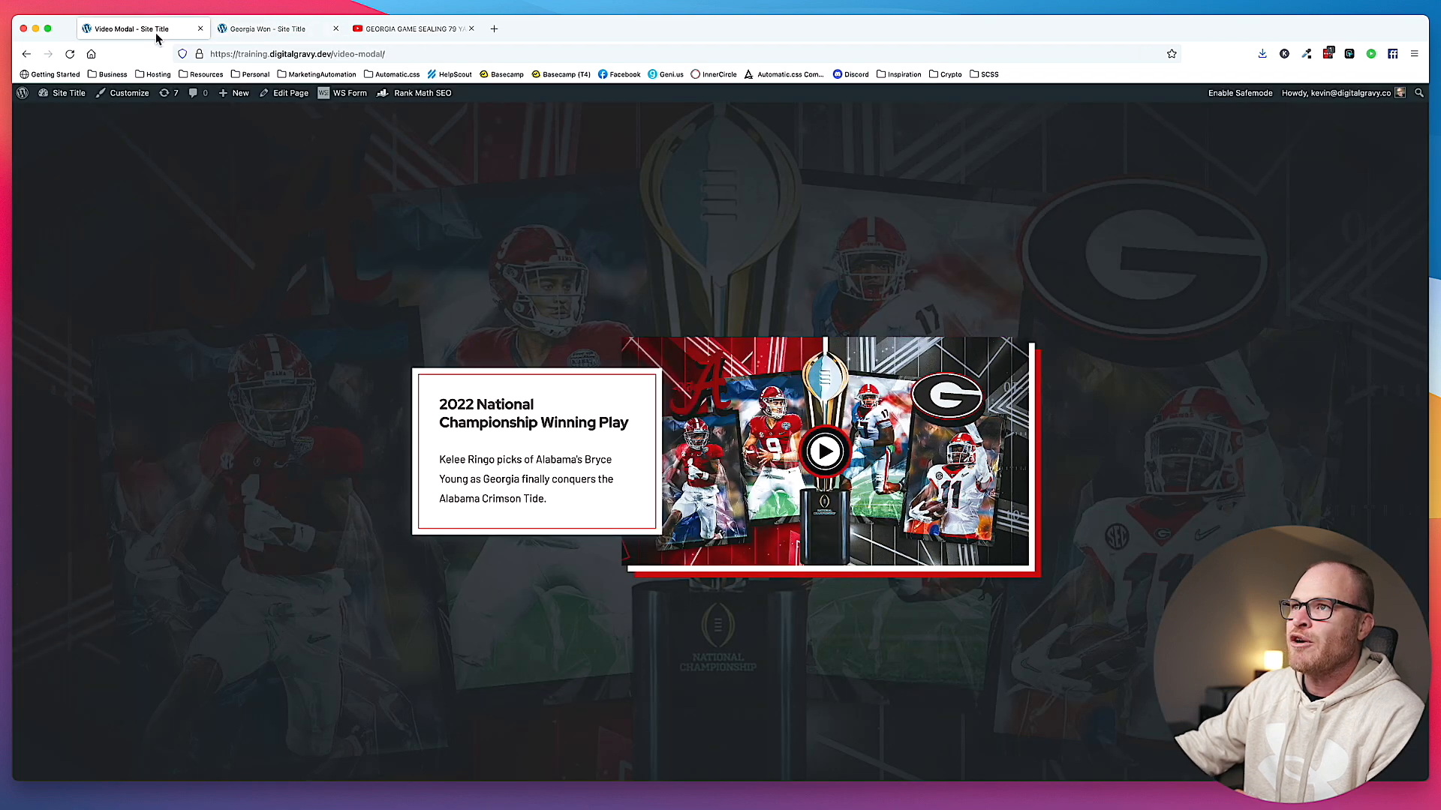
{"action": "left_click", "coordinate": [268, 30]}
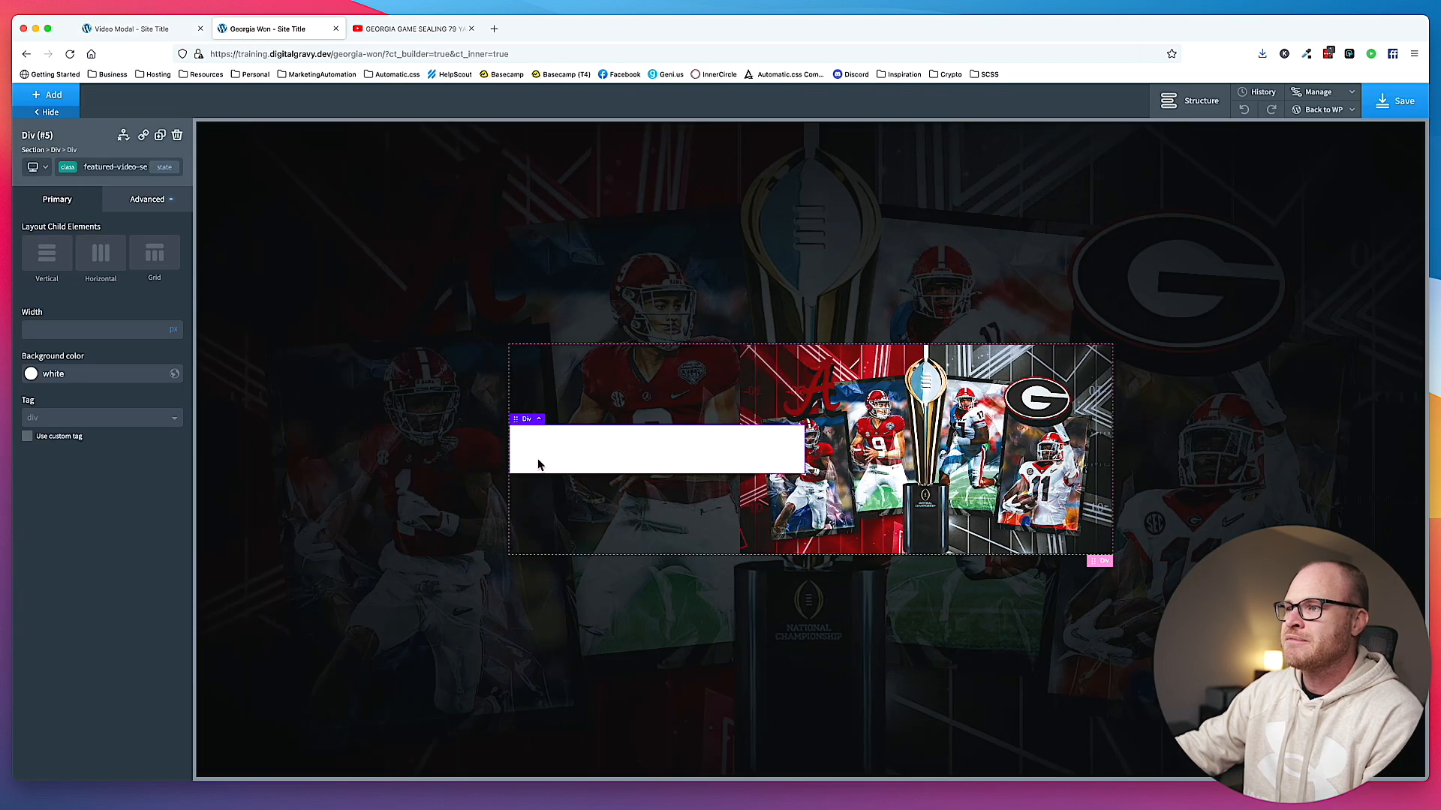
{"action": "left_click", "coordinate": [75, 98]}
{"action": "type", "text": "head"}
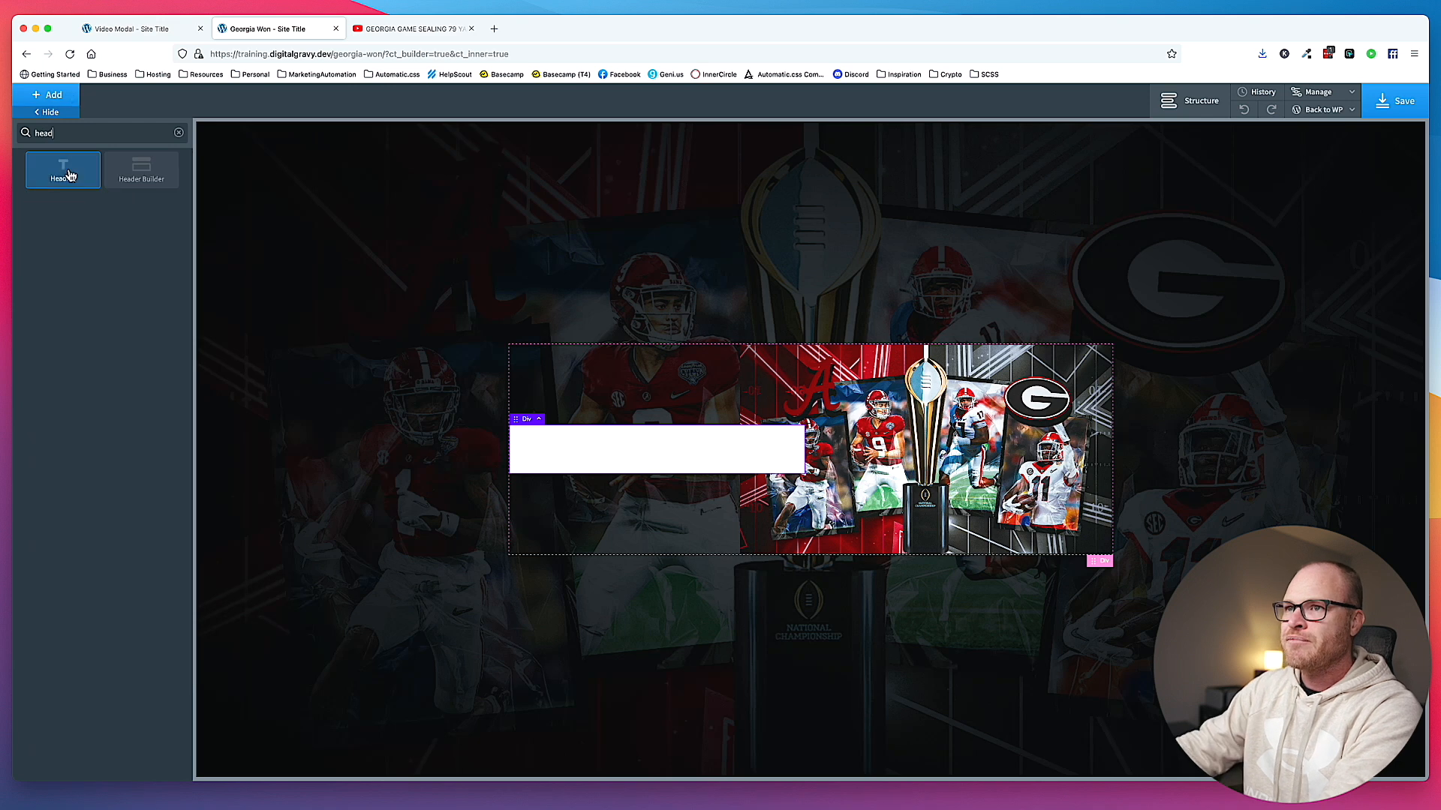
{"action": "left_click", "coordinate": [69, 175]}
{"action": "left_click", "coordinate": [111, 481]}
{"action": "left_click", "coordinate": [104, 542]}
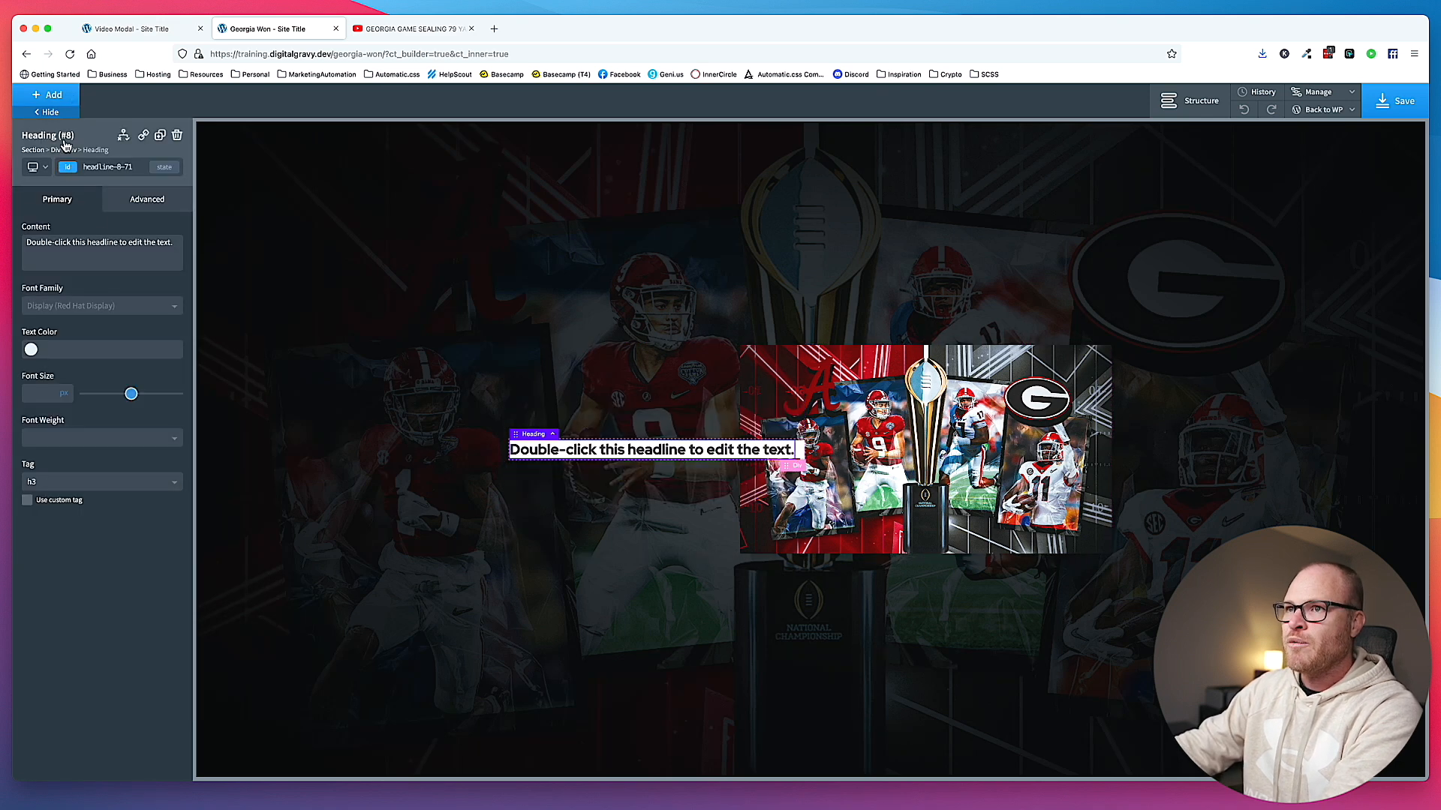
- Add a text element below the heading in the content wrapper
{"action": "left_click", "coordinate": [63, 96]}
{"action": "type", "text": "text"}
{"action": "left_click", "coordinate": [63, 174]}
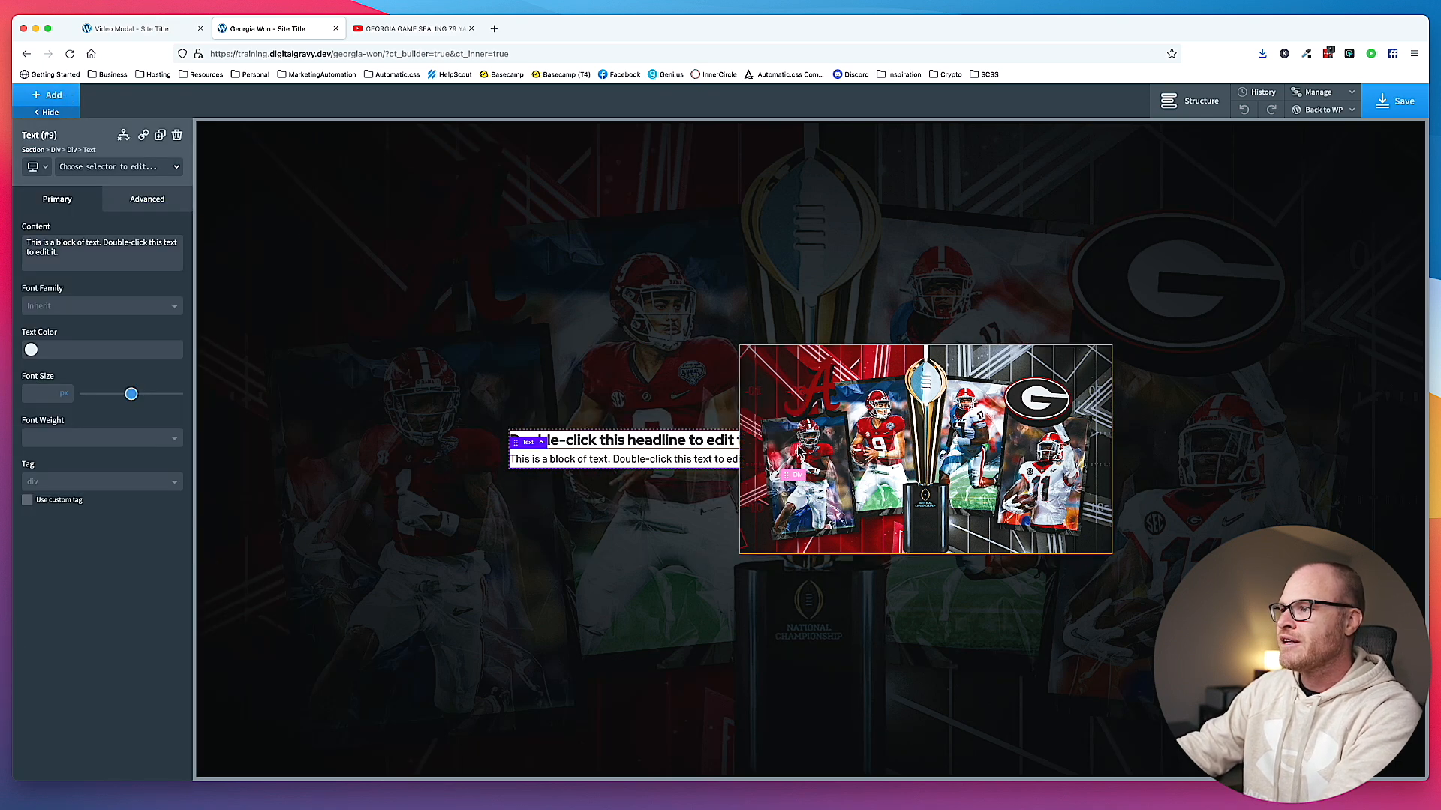
- Set the content-wrapper class's padding to var(--space-l) on all four sides
{"action": "left_click", "coordinate": [771, 457]}
{"action": "left_click", "coordinate": [151, 200]}
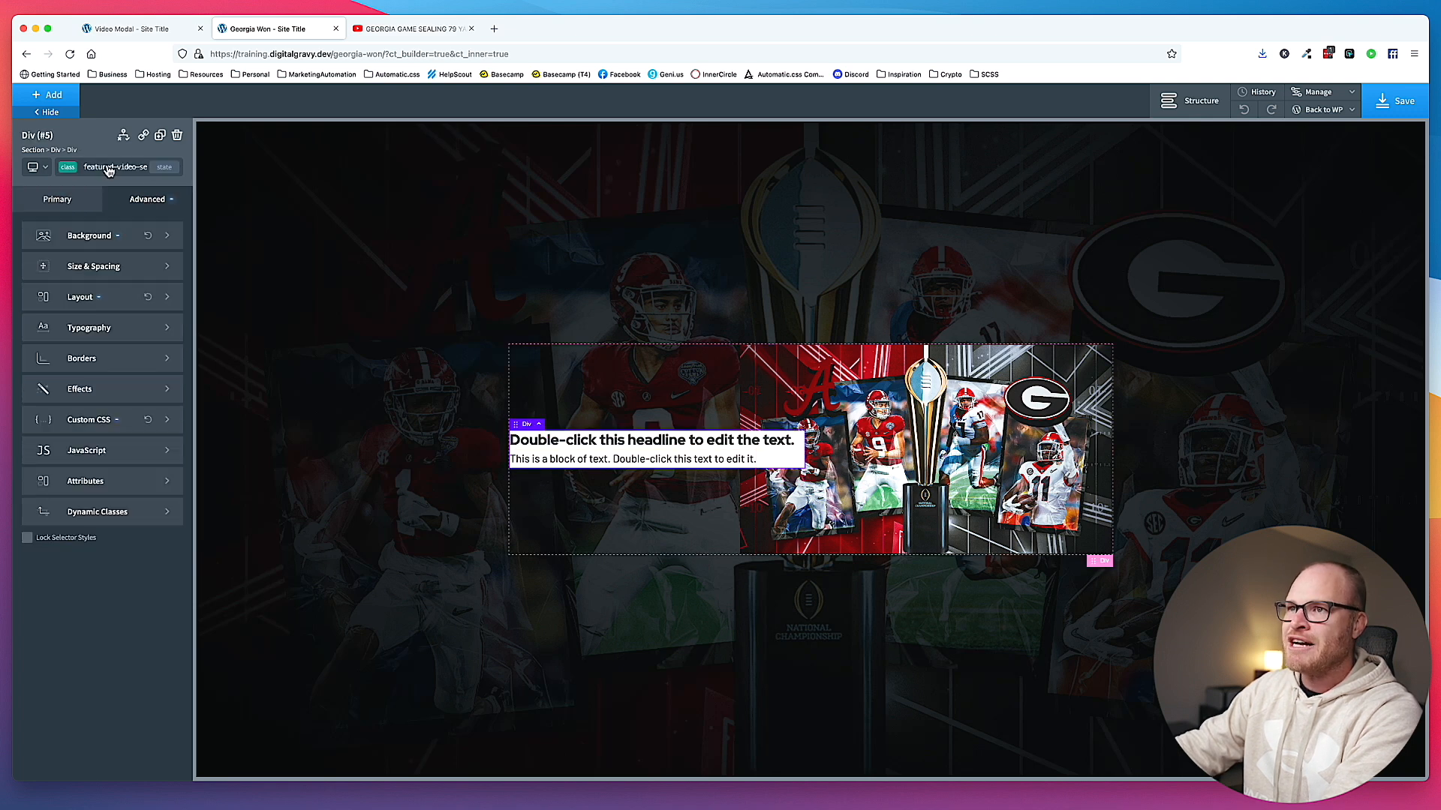
{"action": "left_click", "coordinate": [90, 267]}
{"action": "left_click", "coordinate": [63, 270]}
{"action": "type", "text": "var(-"}
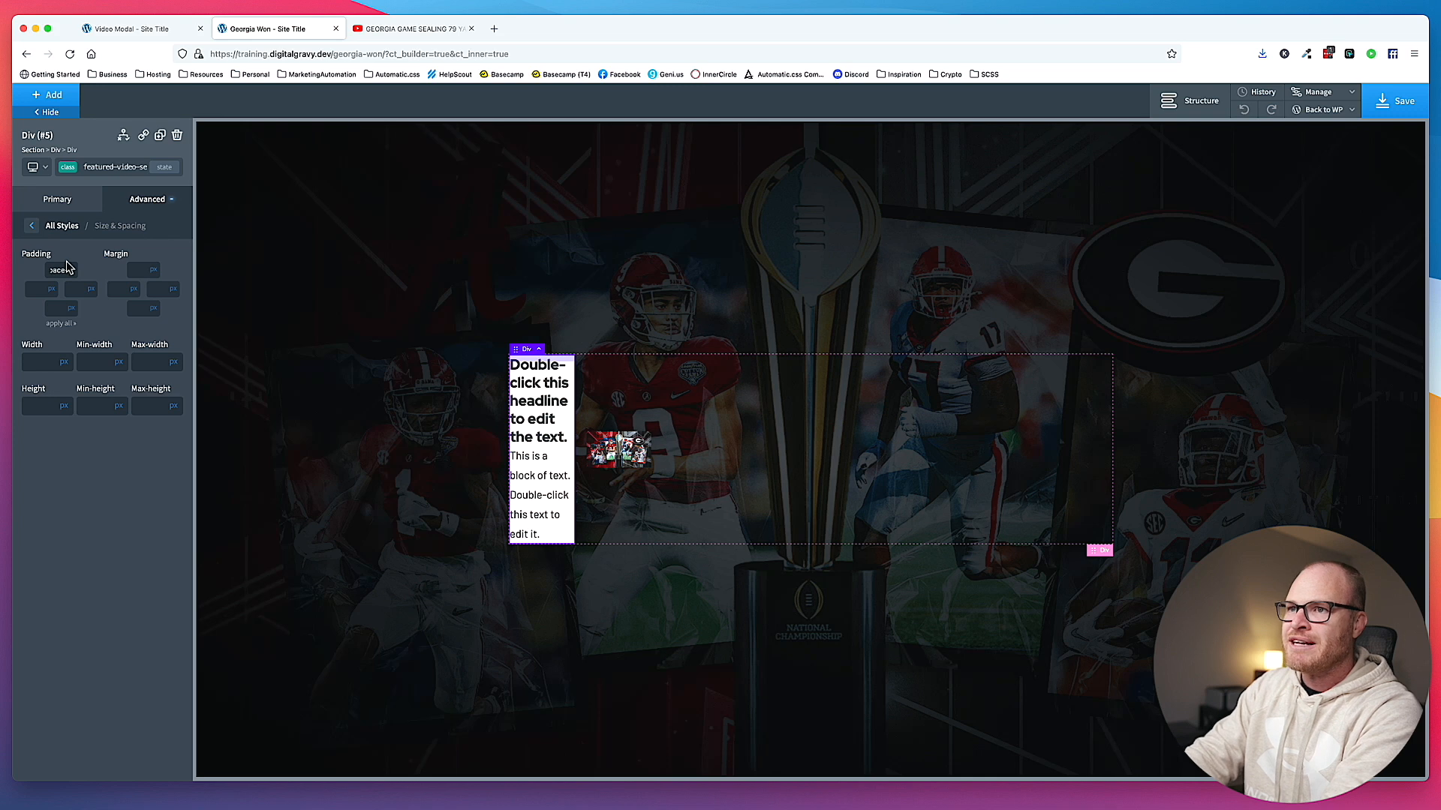
{"action": "type", "text": "-space-l)"}
{"action": "key", "text": "super+a"}
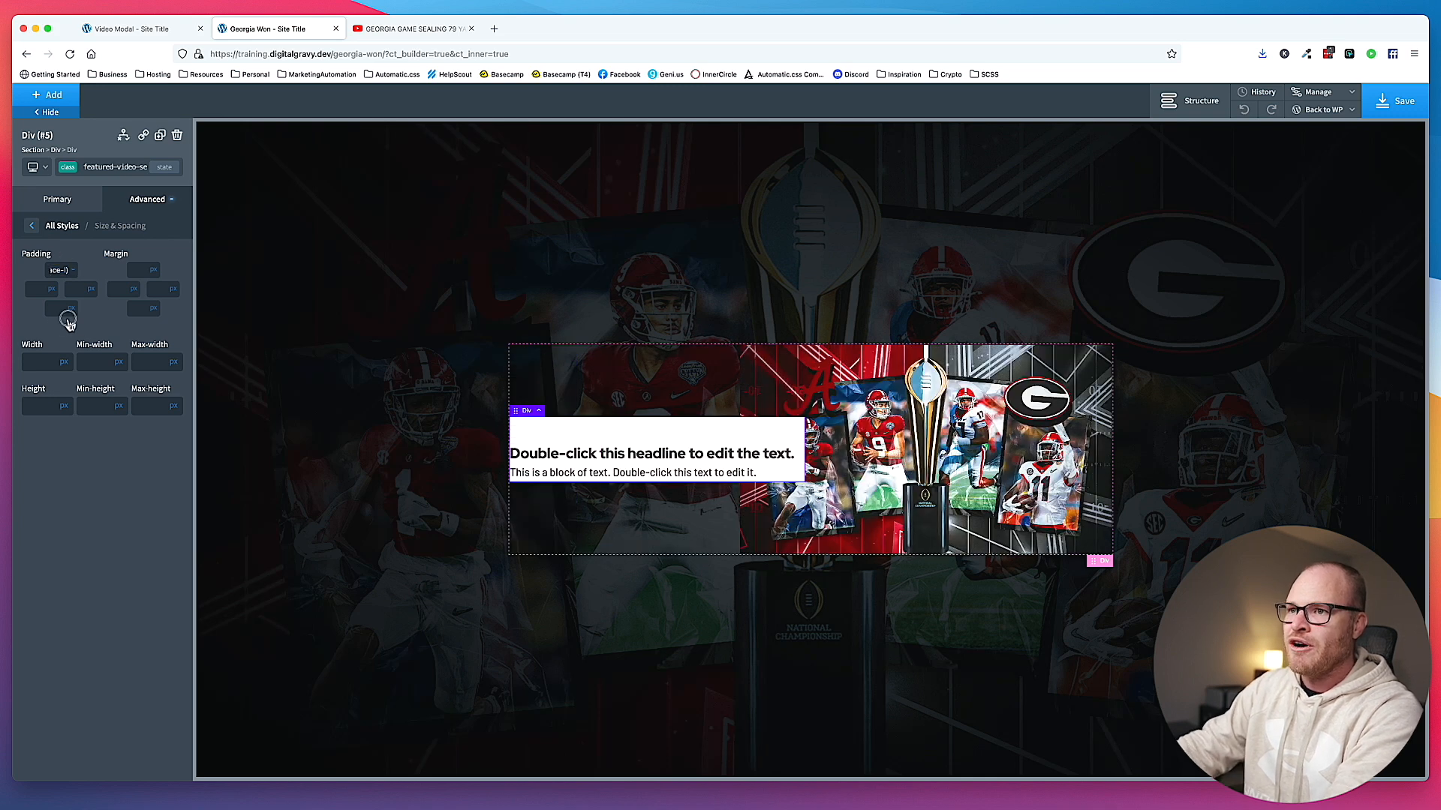
{"action": "left_click", "coordinate": [68, 323]}
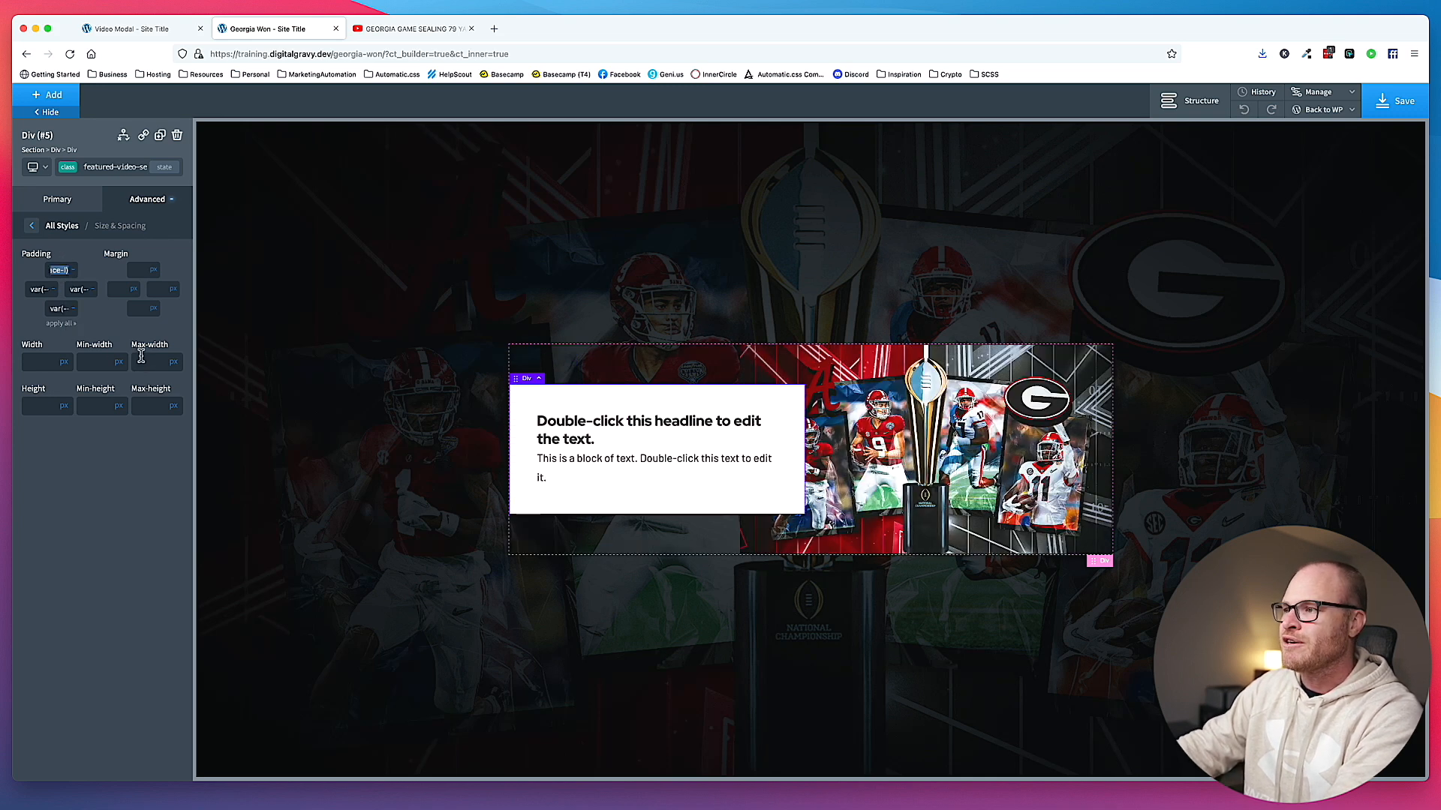
- Replace the text element's placeholder with "Kelee Ringo picks off Alabama's Bryce Young for the game winning interception."
{"action": "left_click", "coordinate": [167, 30]}
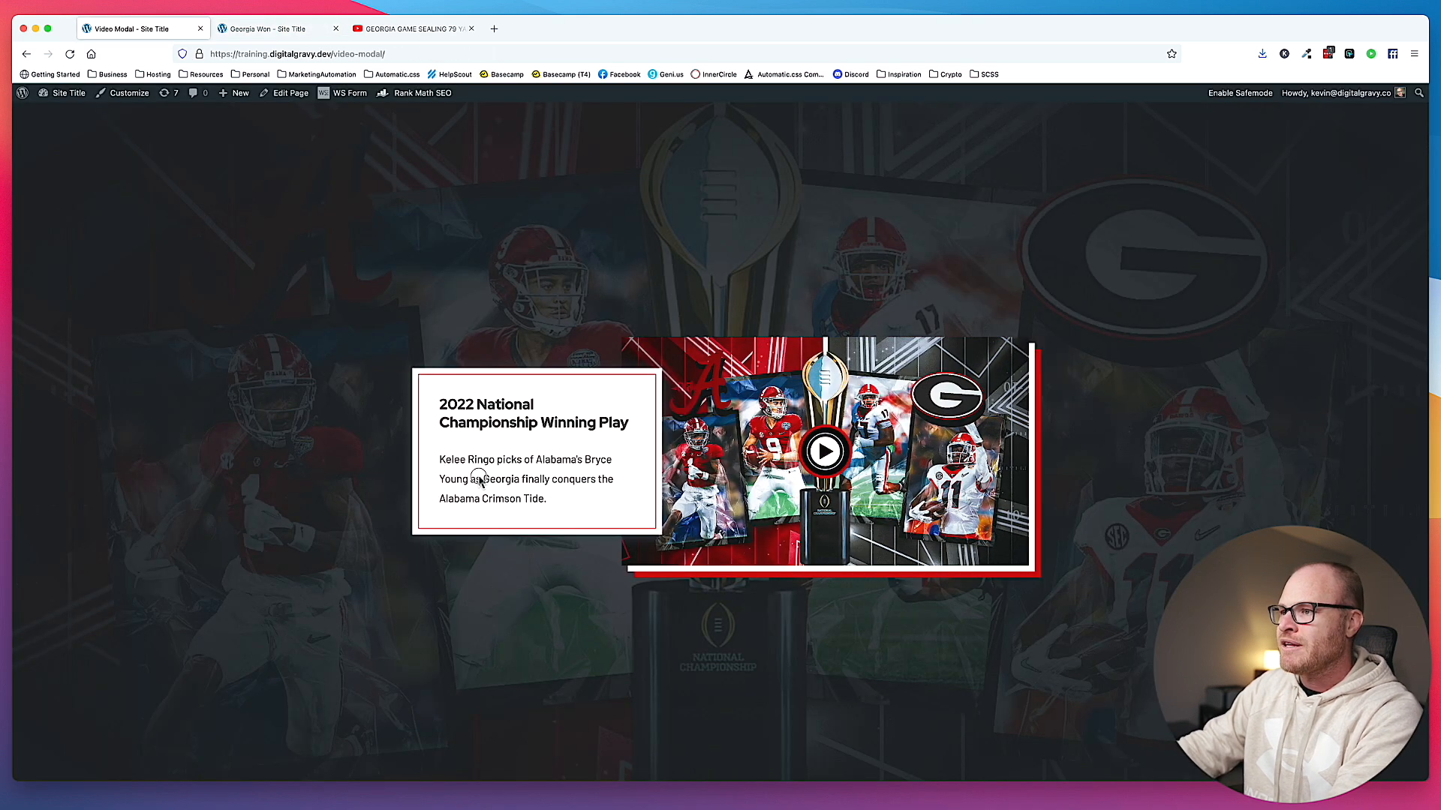
{"action": "left_click", "coordinate": [259, 29]}
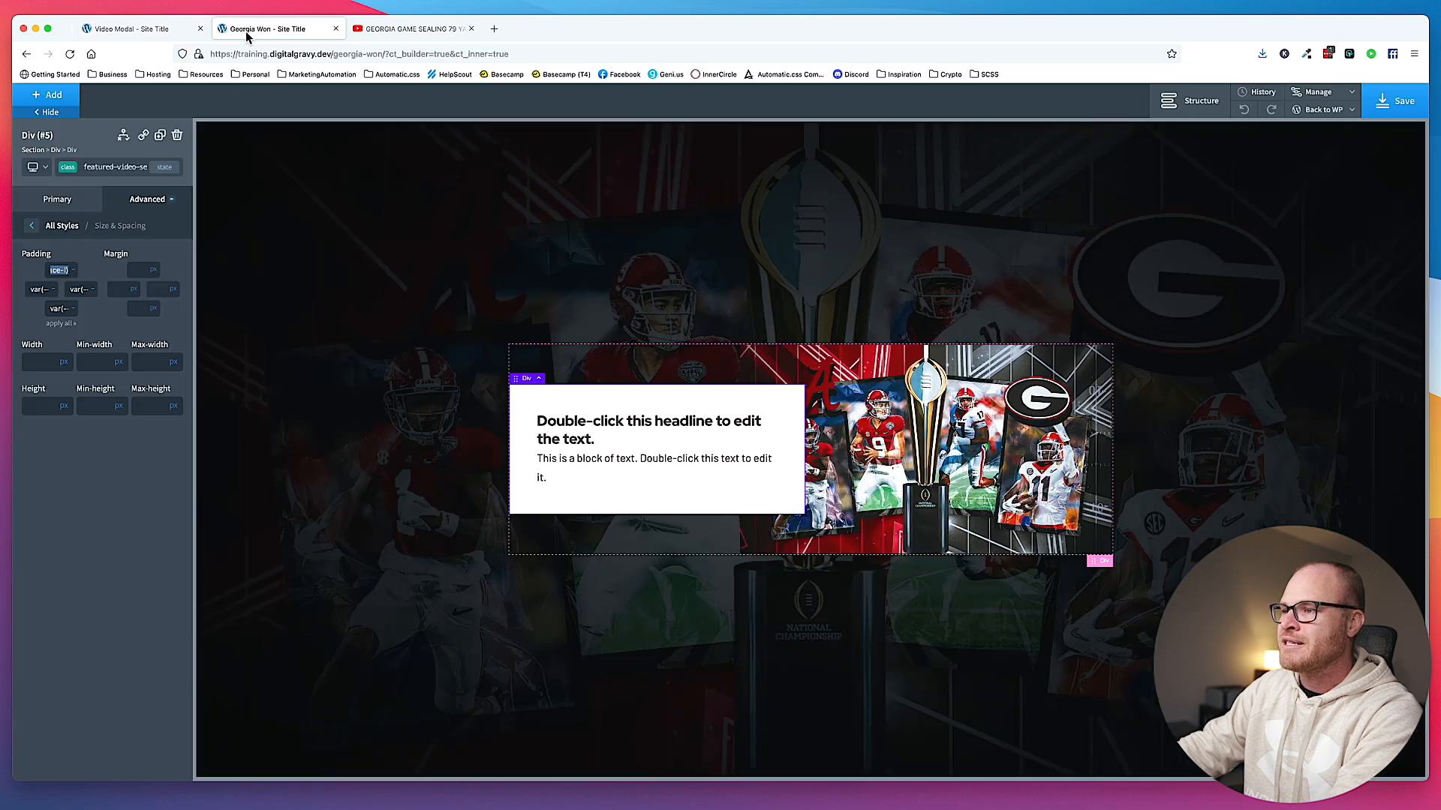
{"action": "double_click", "coordinate": [574, 478]}
{"action": "type", "text": "K"}
{"action": "key", "text": "super+a"}
{"action": "type", "text": "Kelee Ring"}
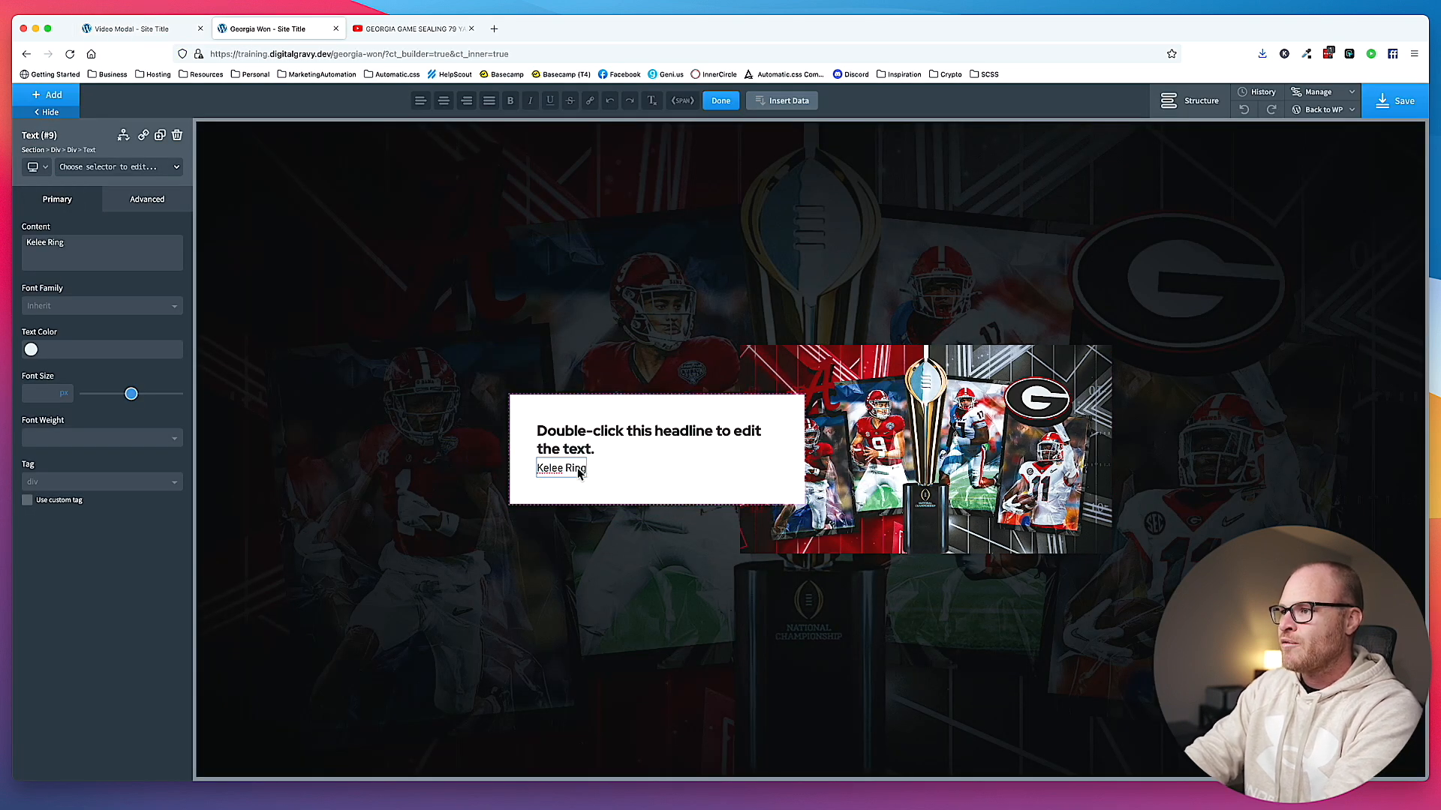
{"action": "type", "text": "o picks off Alab"}
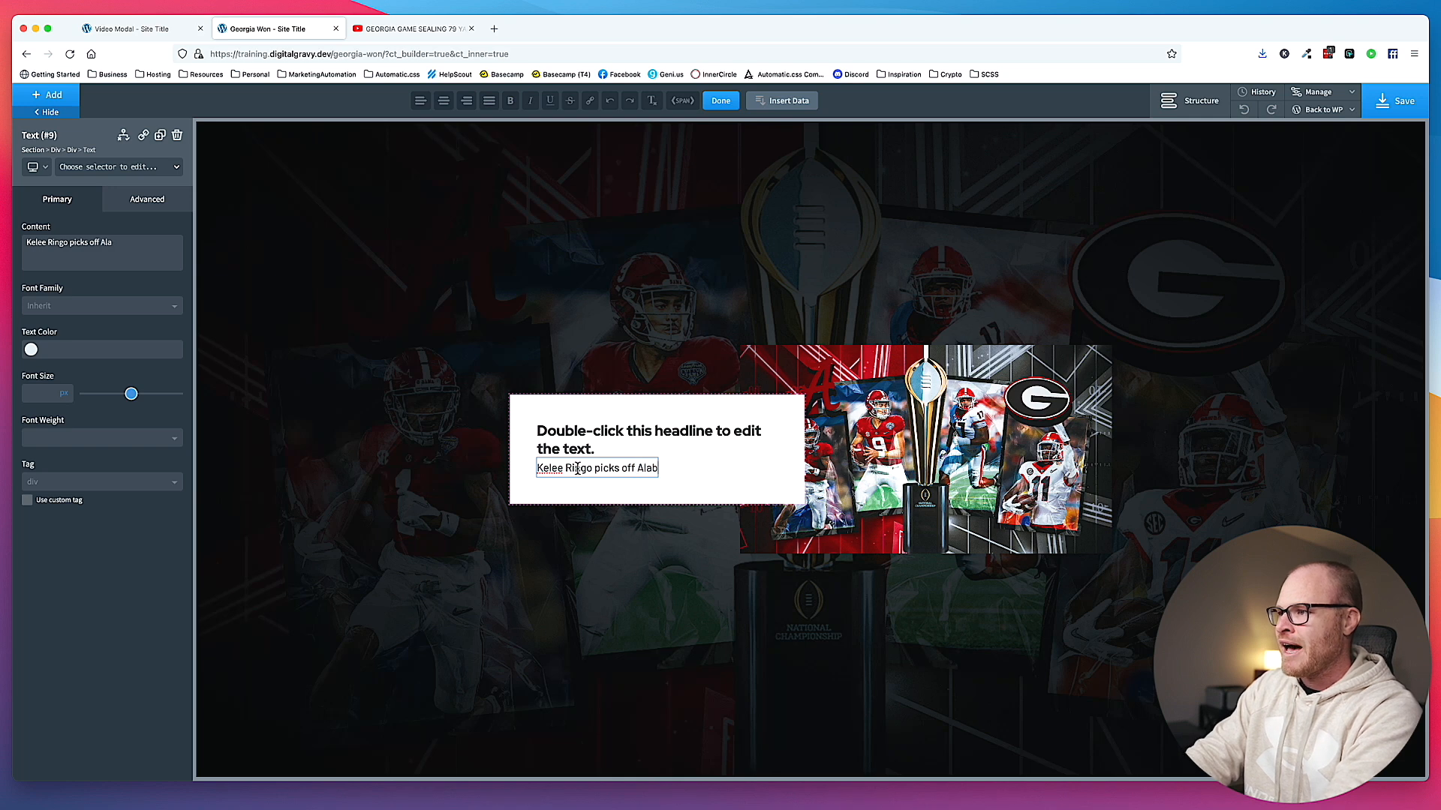
{"action": "type", "text": "ama's Bryce Young for the"}
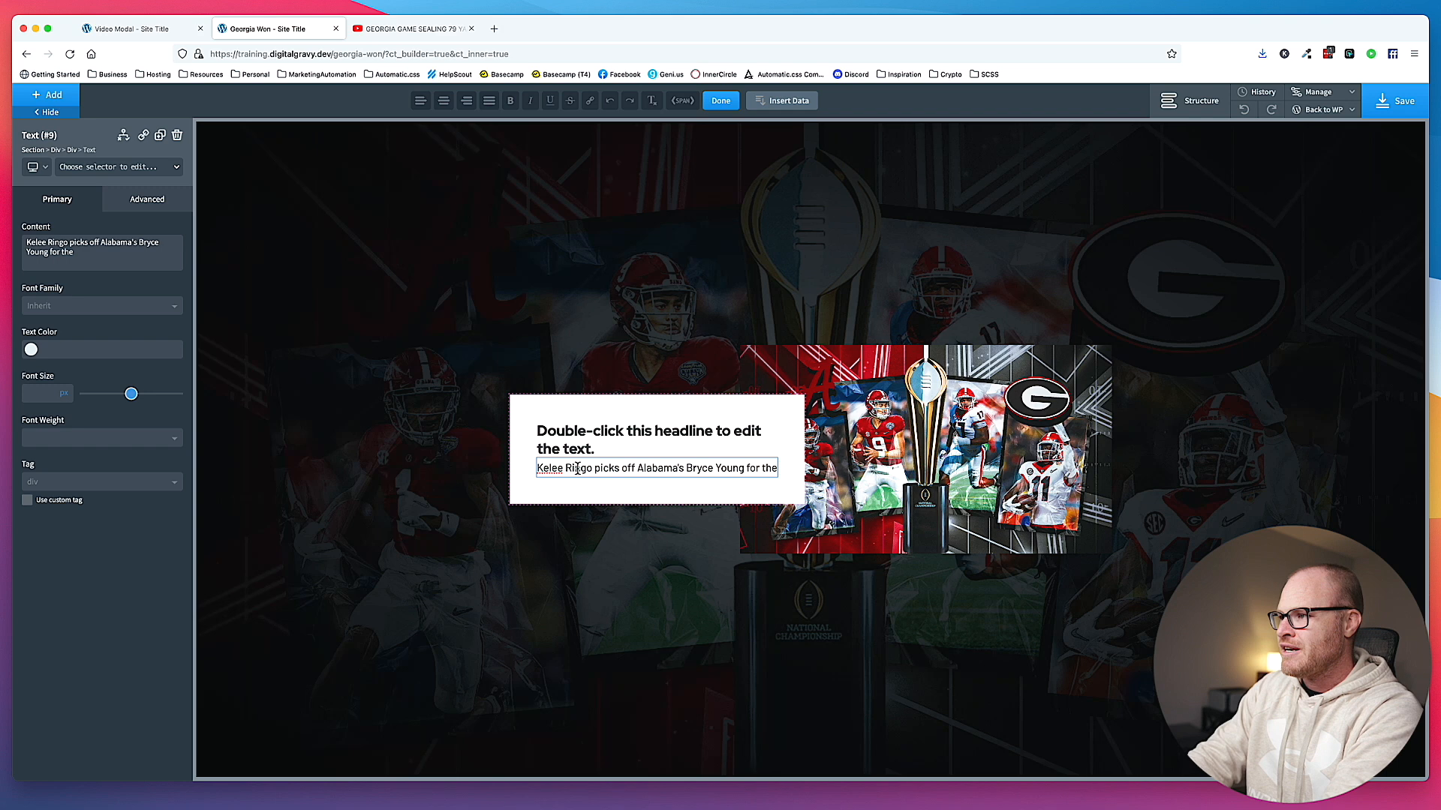
{"action": "type", "text": " game winning Interception."}
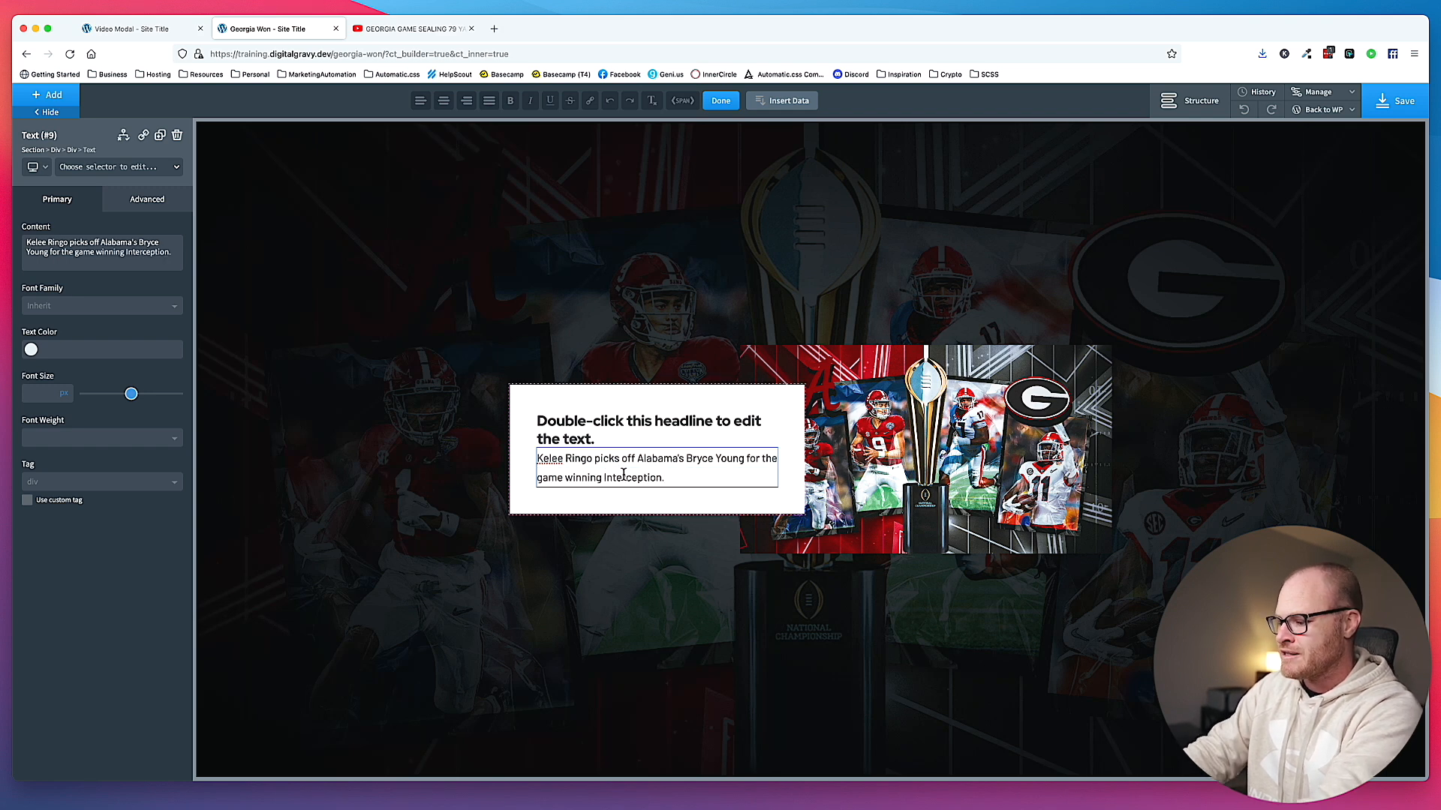
- Replace the heading's placeholder with "2022 National Championship Winning Play!"
{"action": "double_click", "coordinate": [575, 420]}
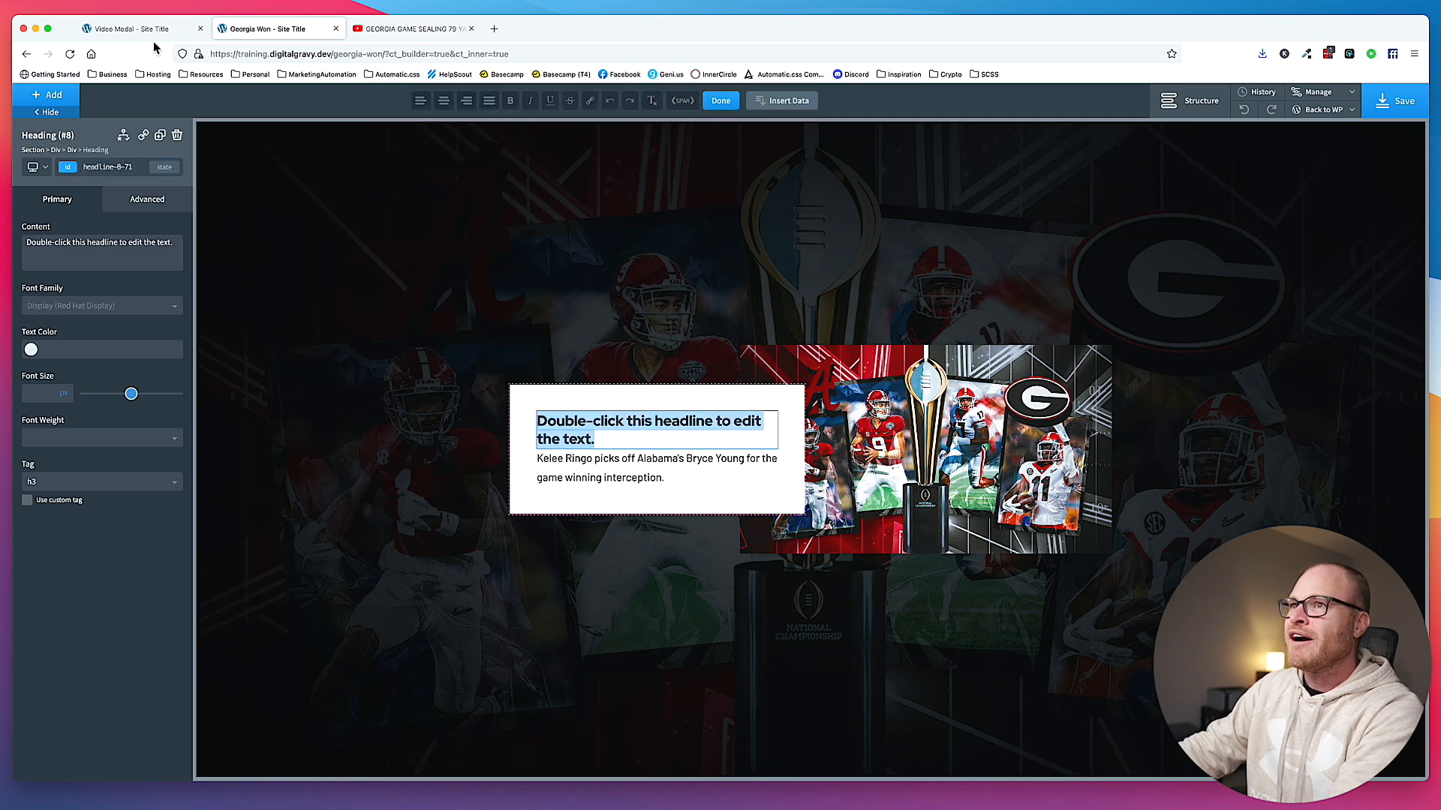
{"action": "left_click", "coordinate": [151, 31]}
{"action": "left_click", "coordinate": [262, 34]}
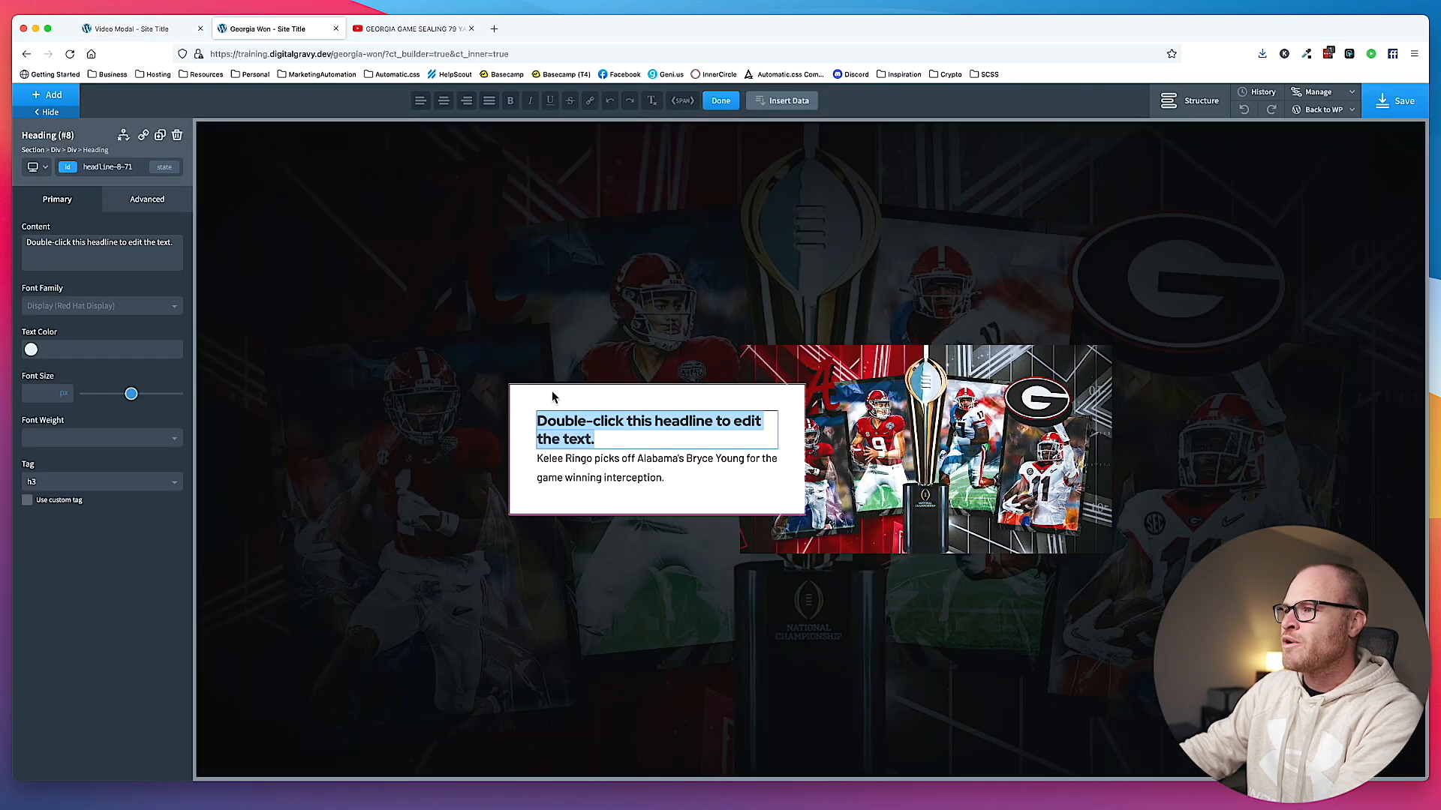
{"action": "type", "text": "2002"}
{"action": "key", "text": "BackSpace"}
{"action": "key", "text": "BackSpace"}
{"action": "key", "text": "BackSpace"}
{"action": "key", "text": "BackSpace"}
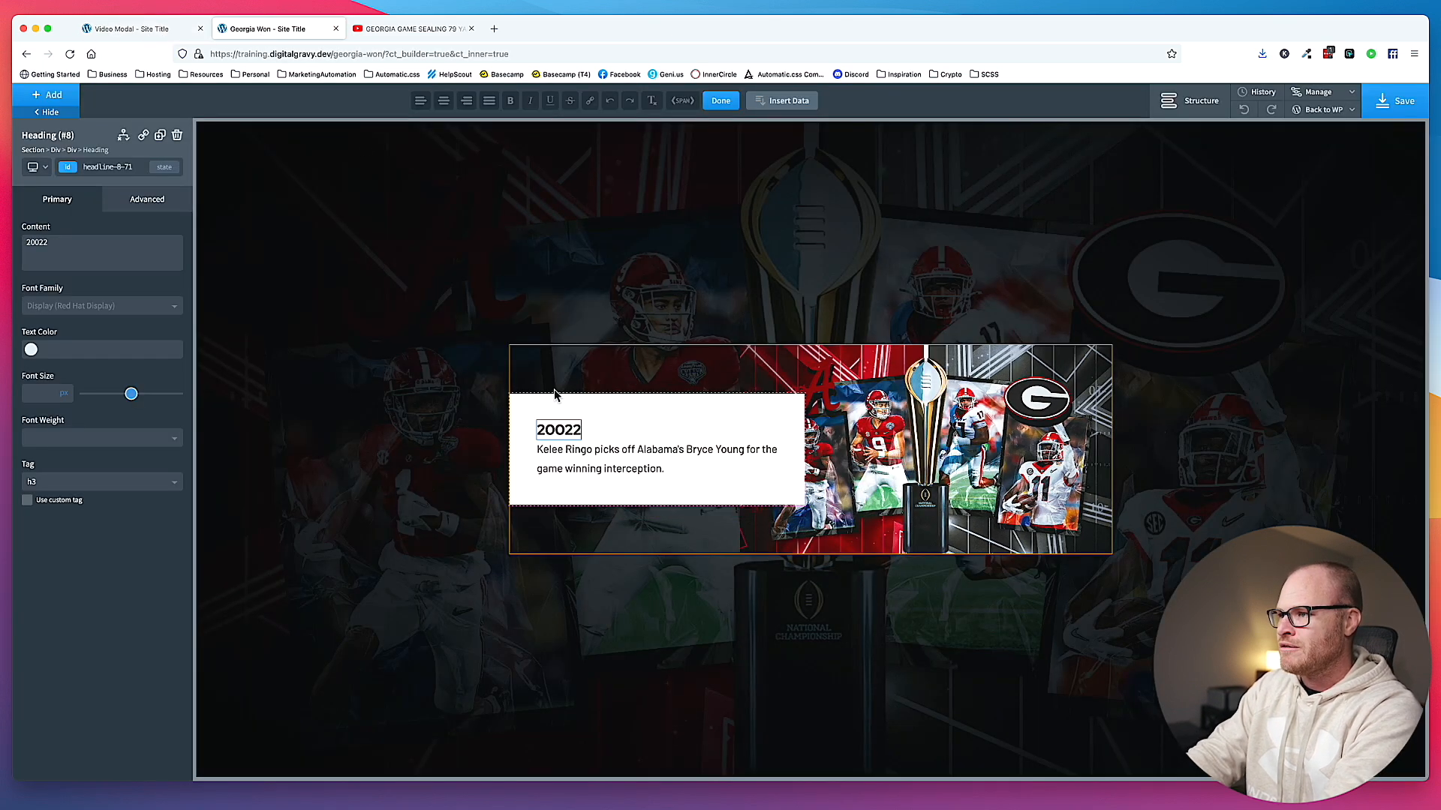
{"action": "type", "text": "22 National Champion"}
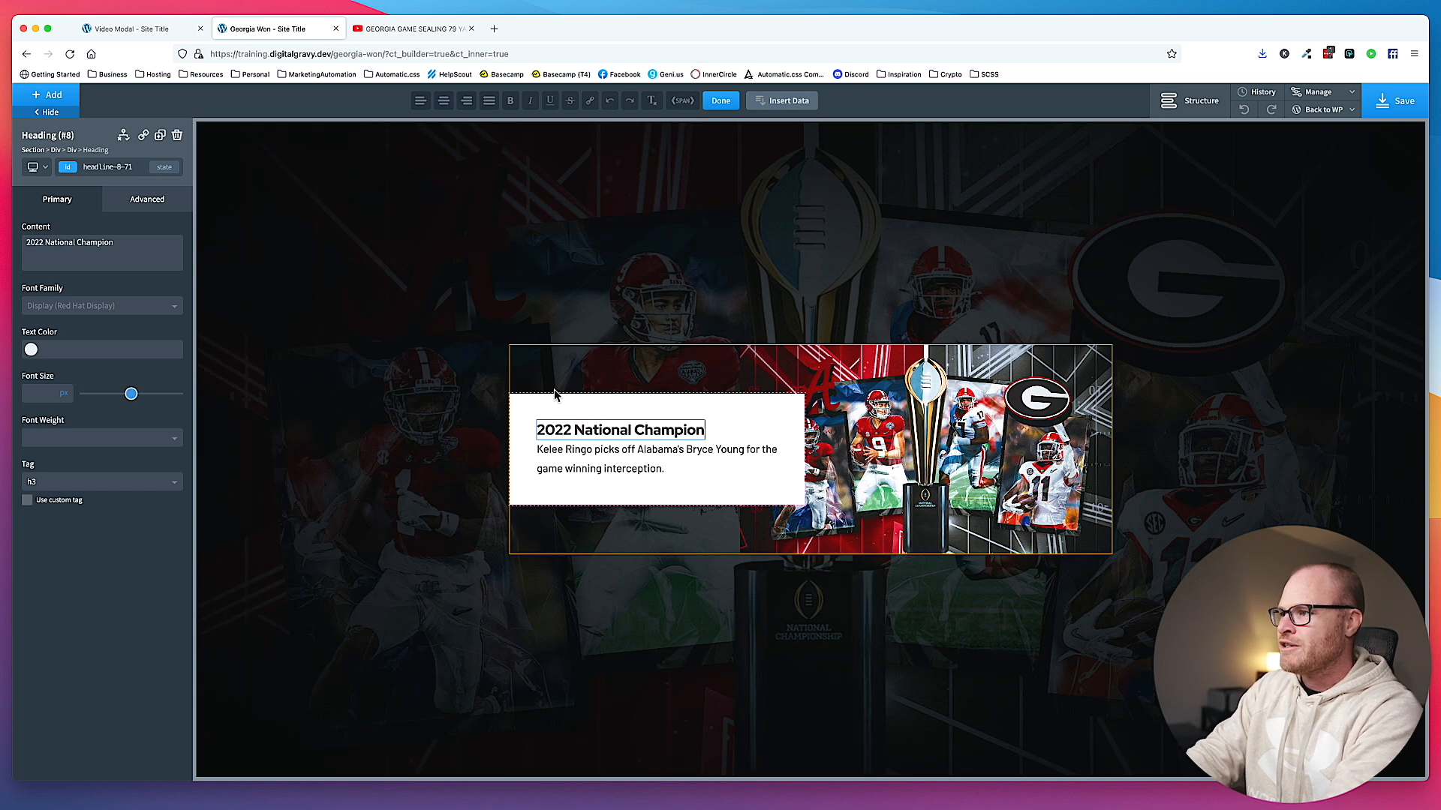
{"action": "type", "text": "ship Winning Play!"}
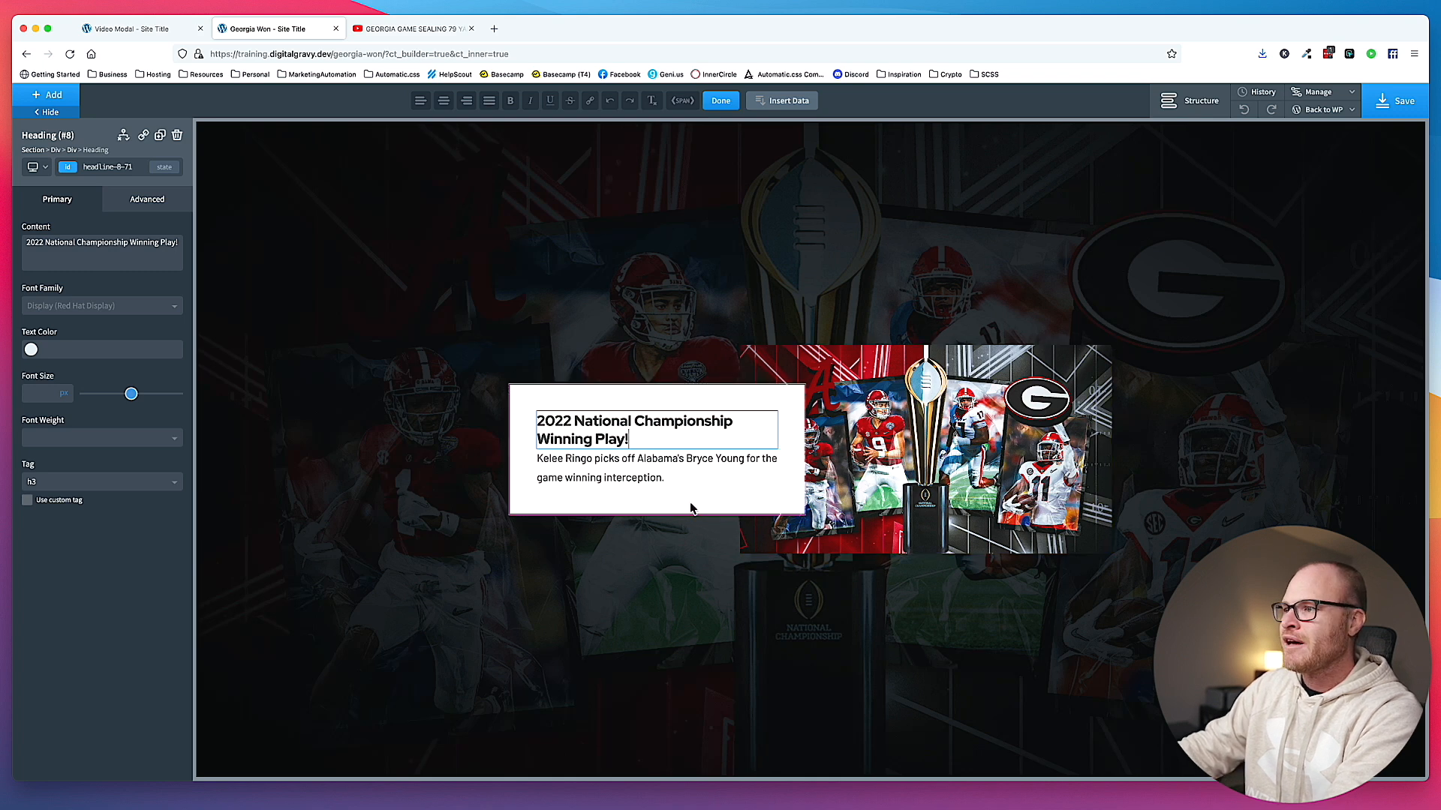
{"action": "left_click", "coordinate": [672, 476]}
{"action": "left_click", "coordinate": [92, 171]}
{"action": "type", "text": "margin-top"}
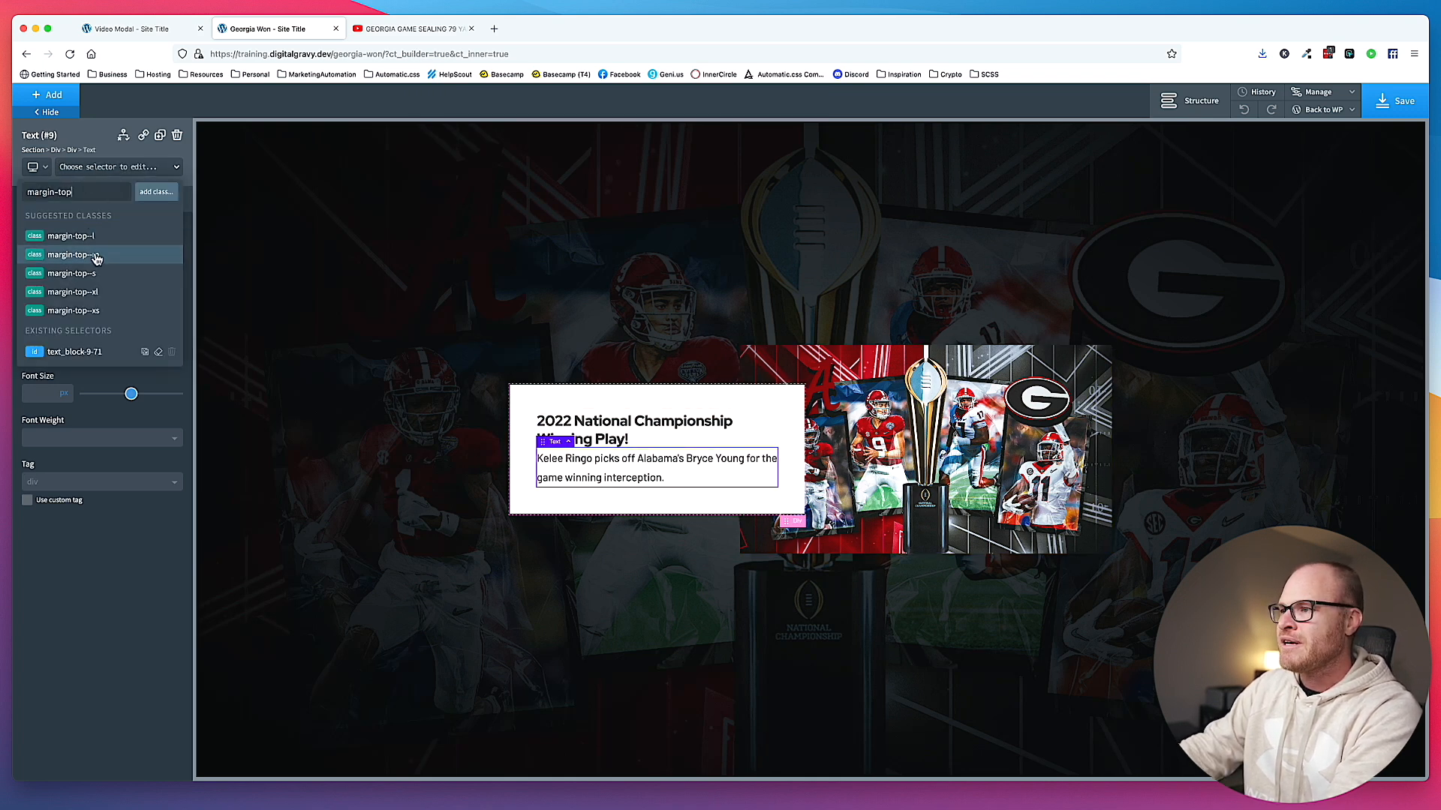
- Assign the new class featured-video-section__heading to the heading in the white card
{"action": "left_click", "coordinate": [634, 435]}
{"action": "left_click", "coordinate": [127, 166]}
{"action": "key", "text": "super+a"}
{"action": "type", "text": "featured"}
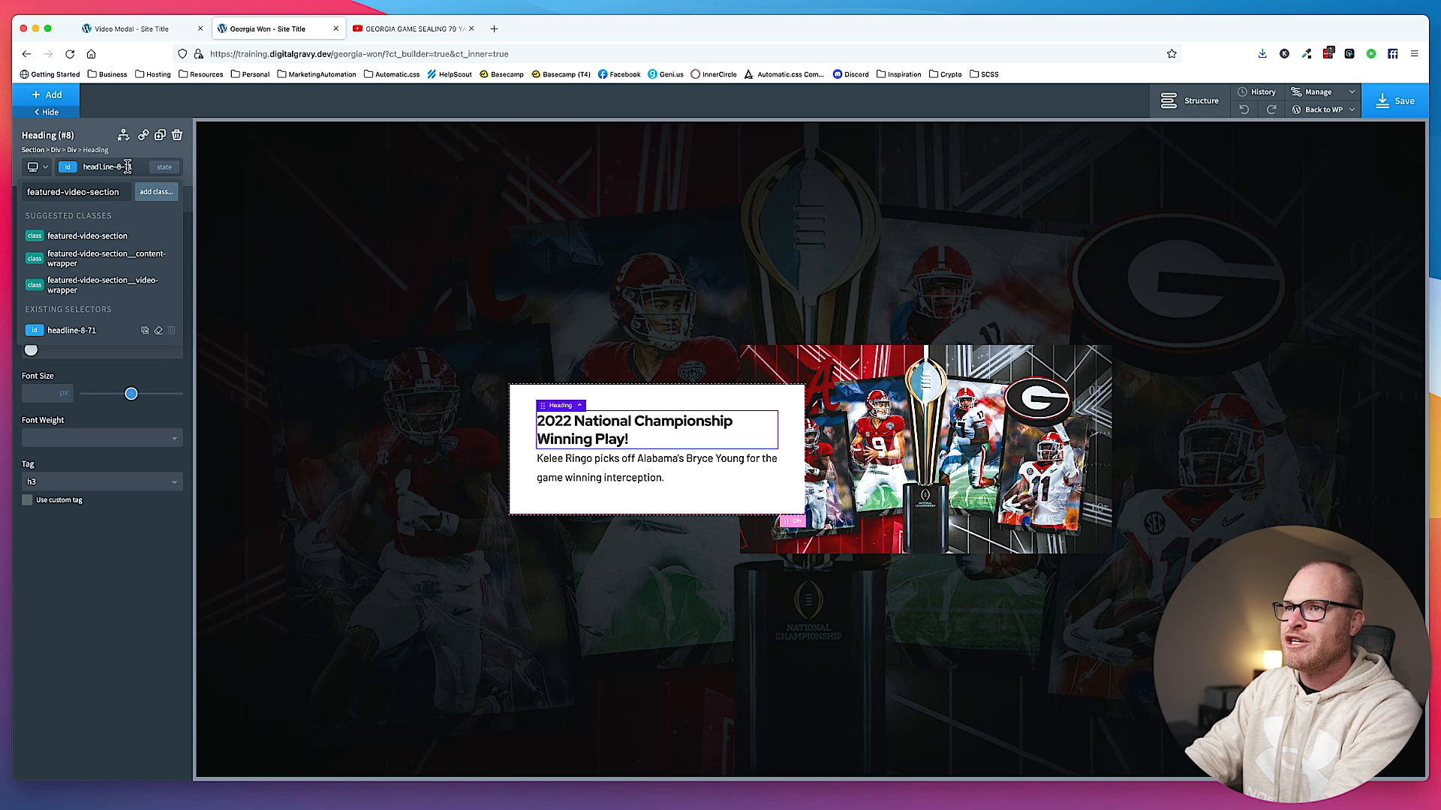
{"action": "type", "text": "-video-section"}
{"action": "key", "text": "Return"}
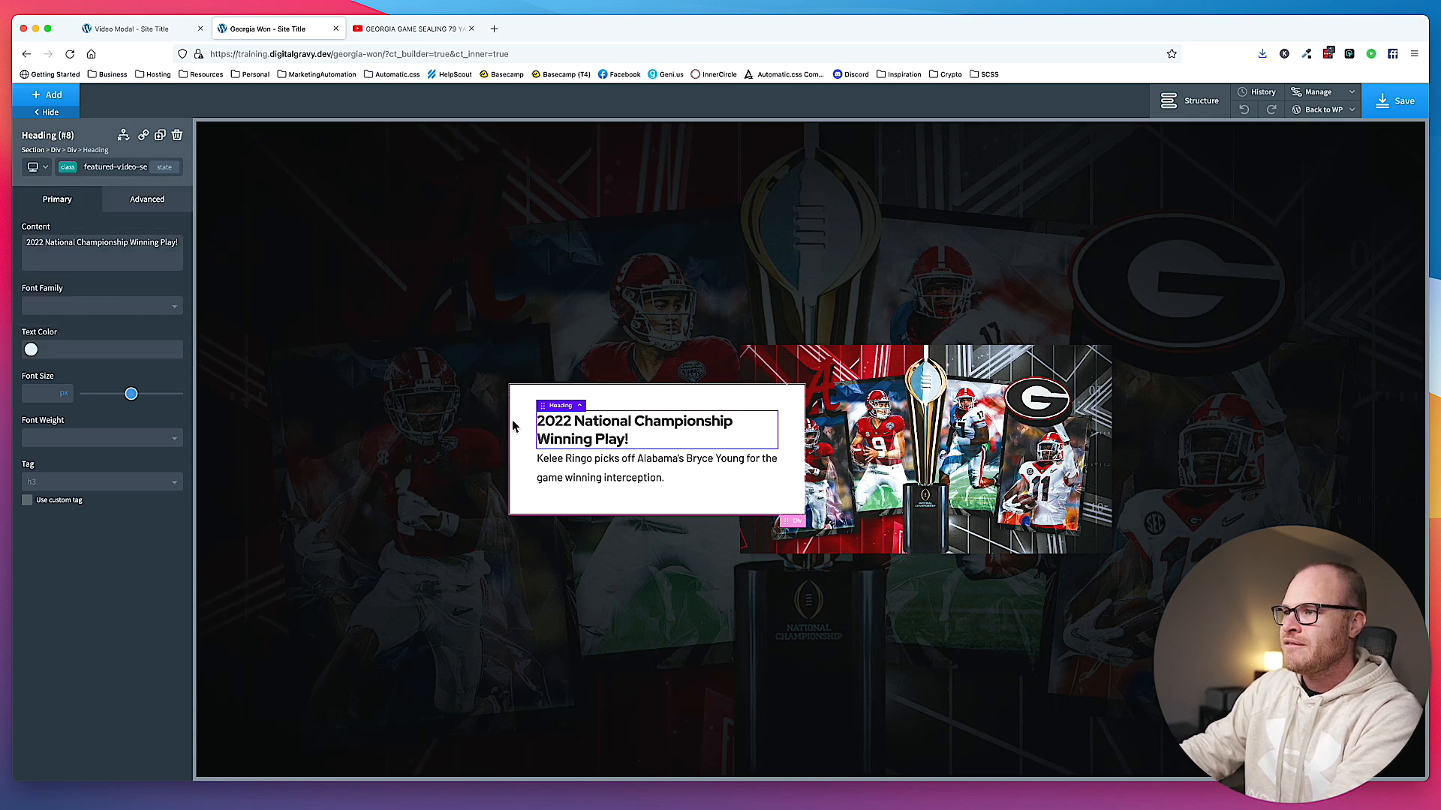
- Assign the new class featured-video-section__text to the text element below the heading
{"action": "left_click", "coordinate": [550, 459]}
{"action": "left_click", "coordinate": [143, 171]}
{"action": "type", "text": "featured-"}
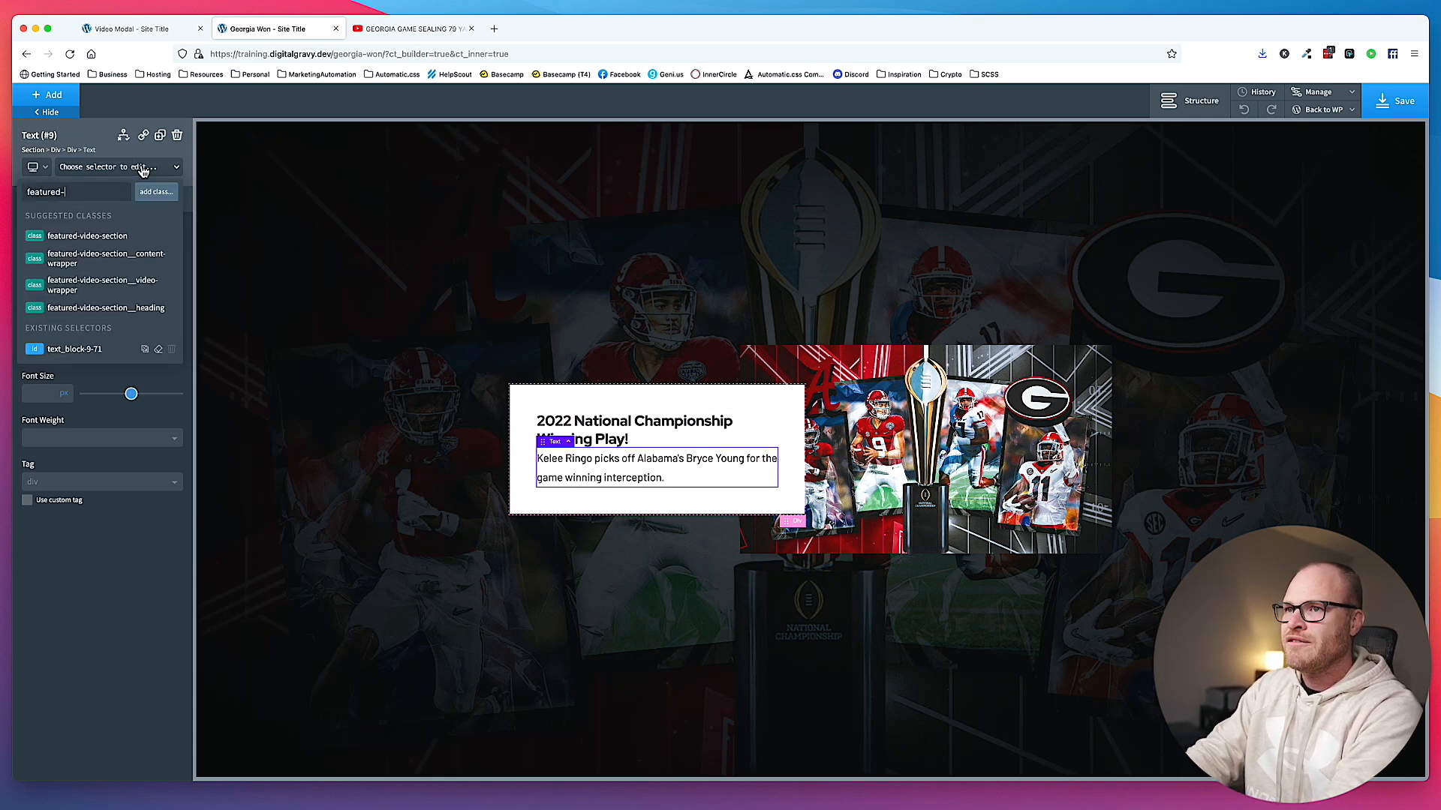
{"action": "type", "text": "video-section__text"}
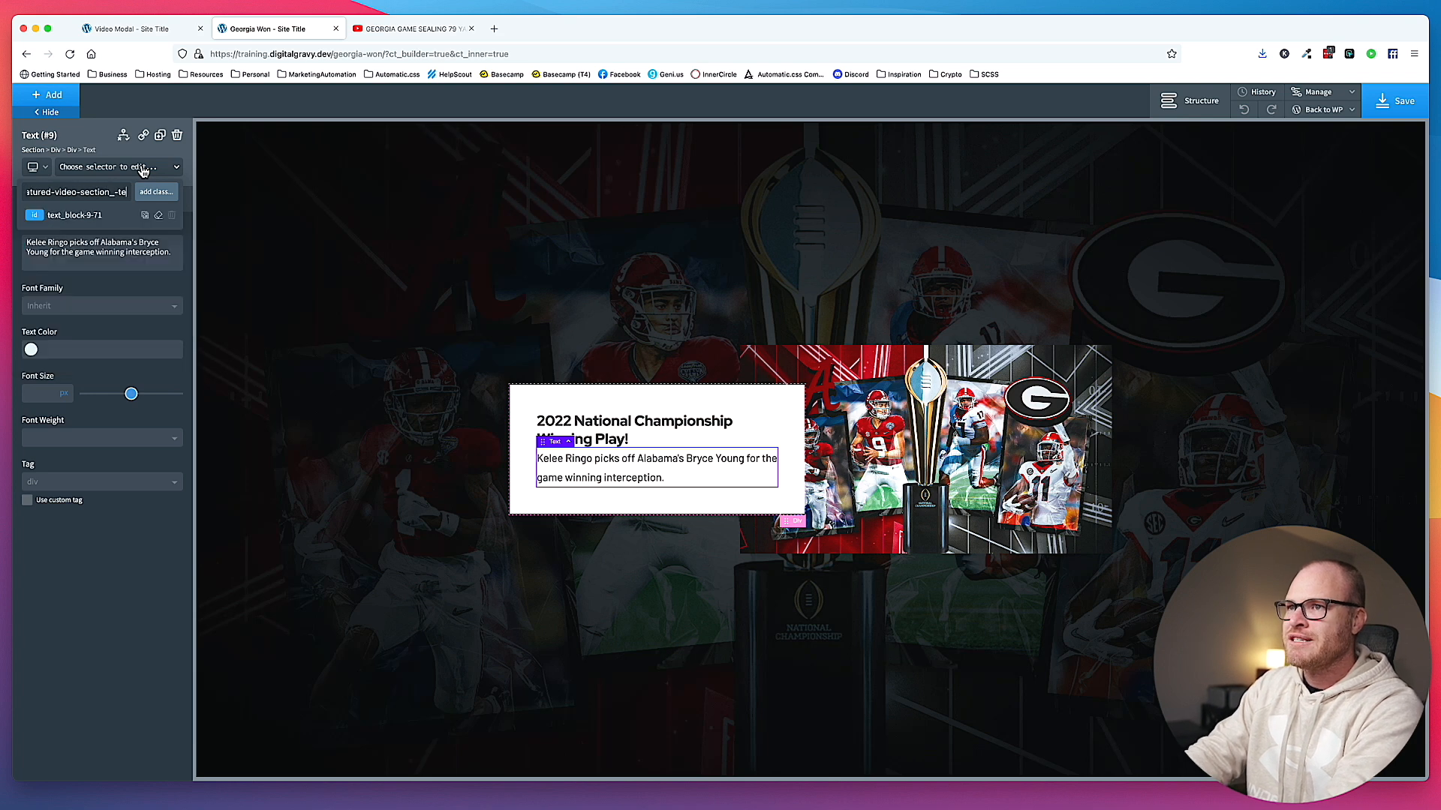
{"action": "key", "text": "Return"}
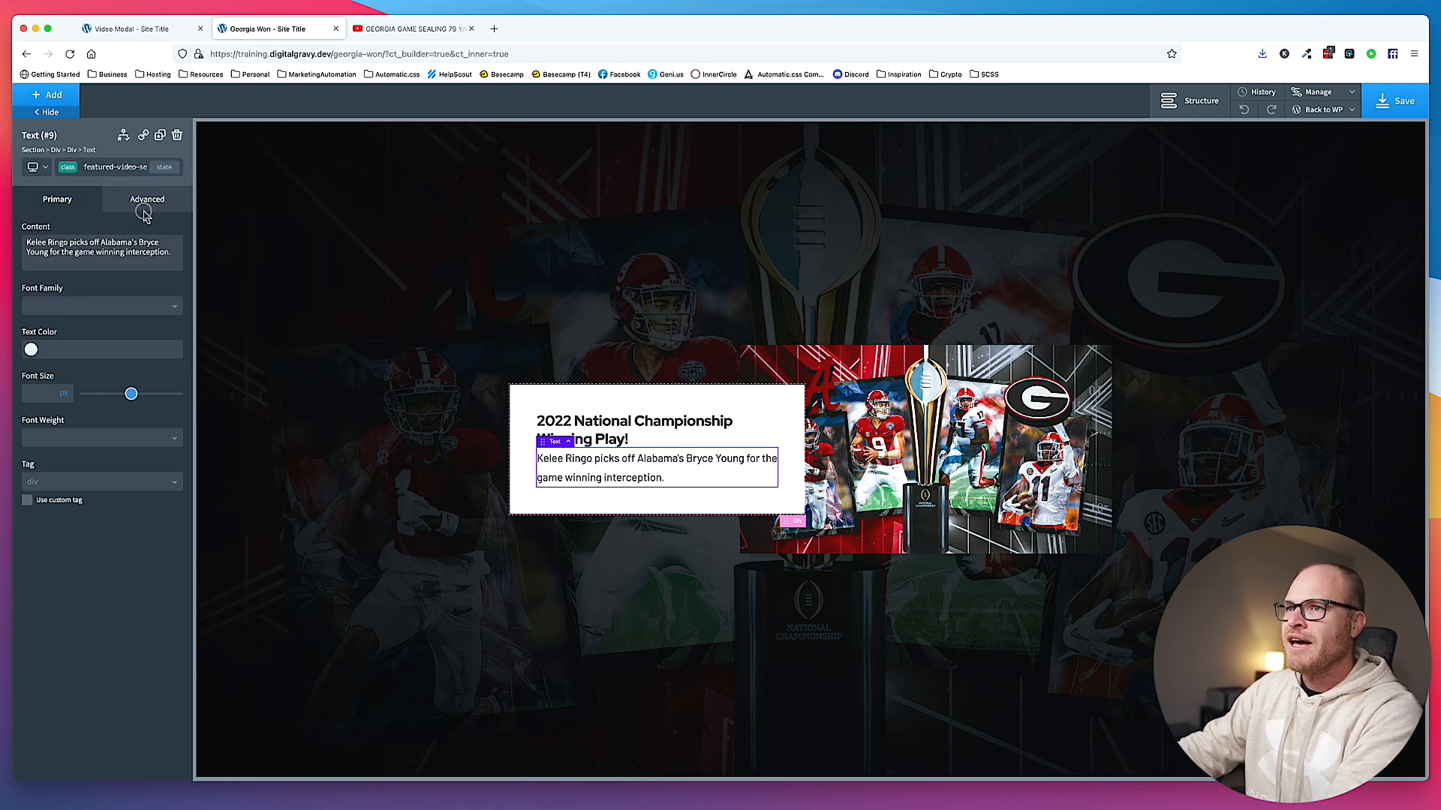
- Set the text class's top margin to var(--space-s)
{"action": "left_click", "coordinate": [147, 199]}
{"action": "left_click", "coordinate": [139, 268]}
{"action": "mouse_move", "coordinate": [154, 267]}
{"action": "left_click", "coordinate": [151, 323]}
{"action": "left_click", "coordinate": [143, 273]}
{"action": "type", "text": "var"}
{"action": "type", "text": "-"}
{"action": "type", "text": "s)"}
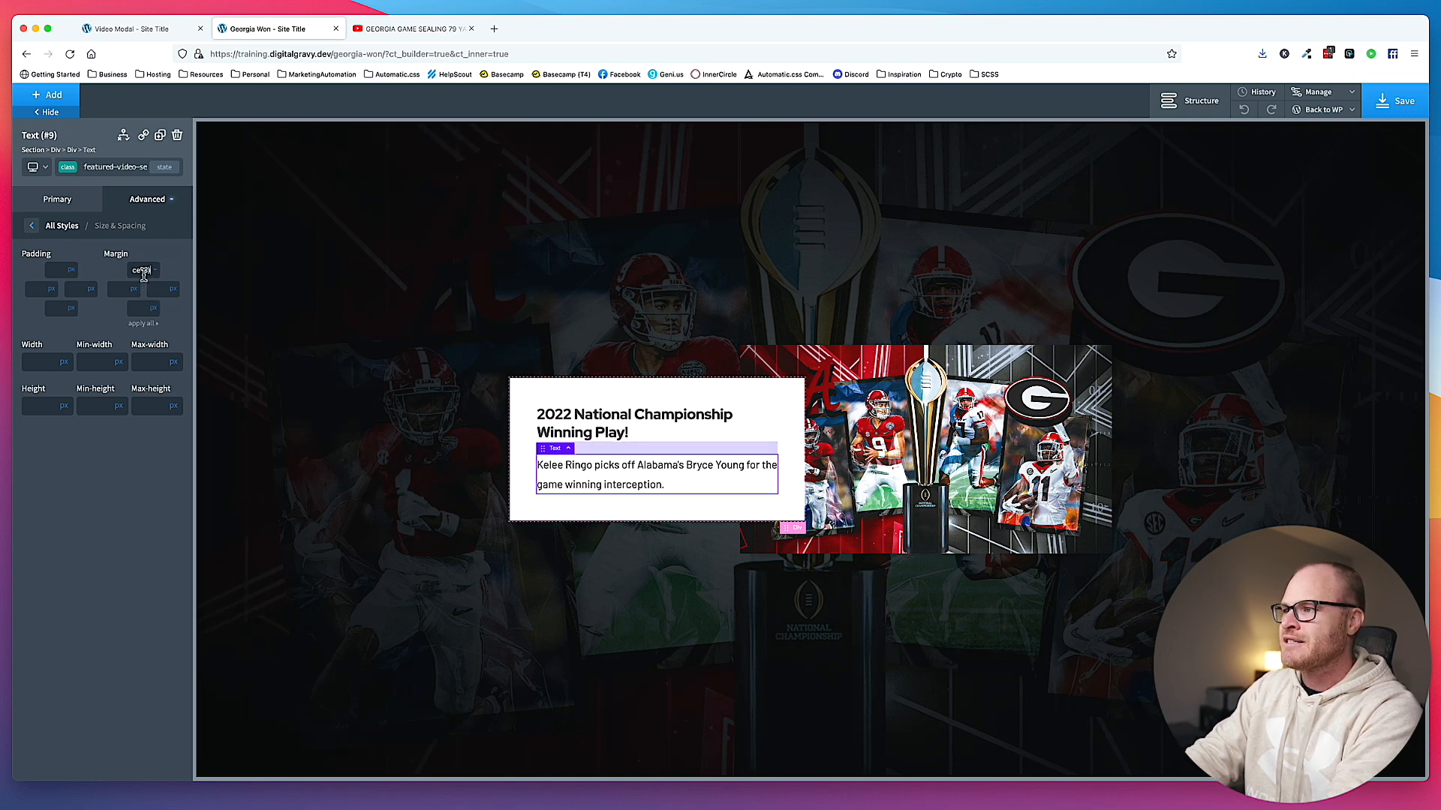
- Save the page and open its front end in a new browser tab
{"action": "left_click", "coordinate": [576, 398]}
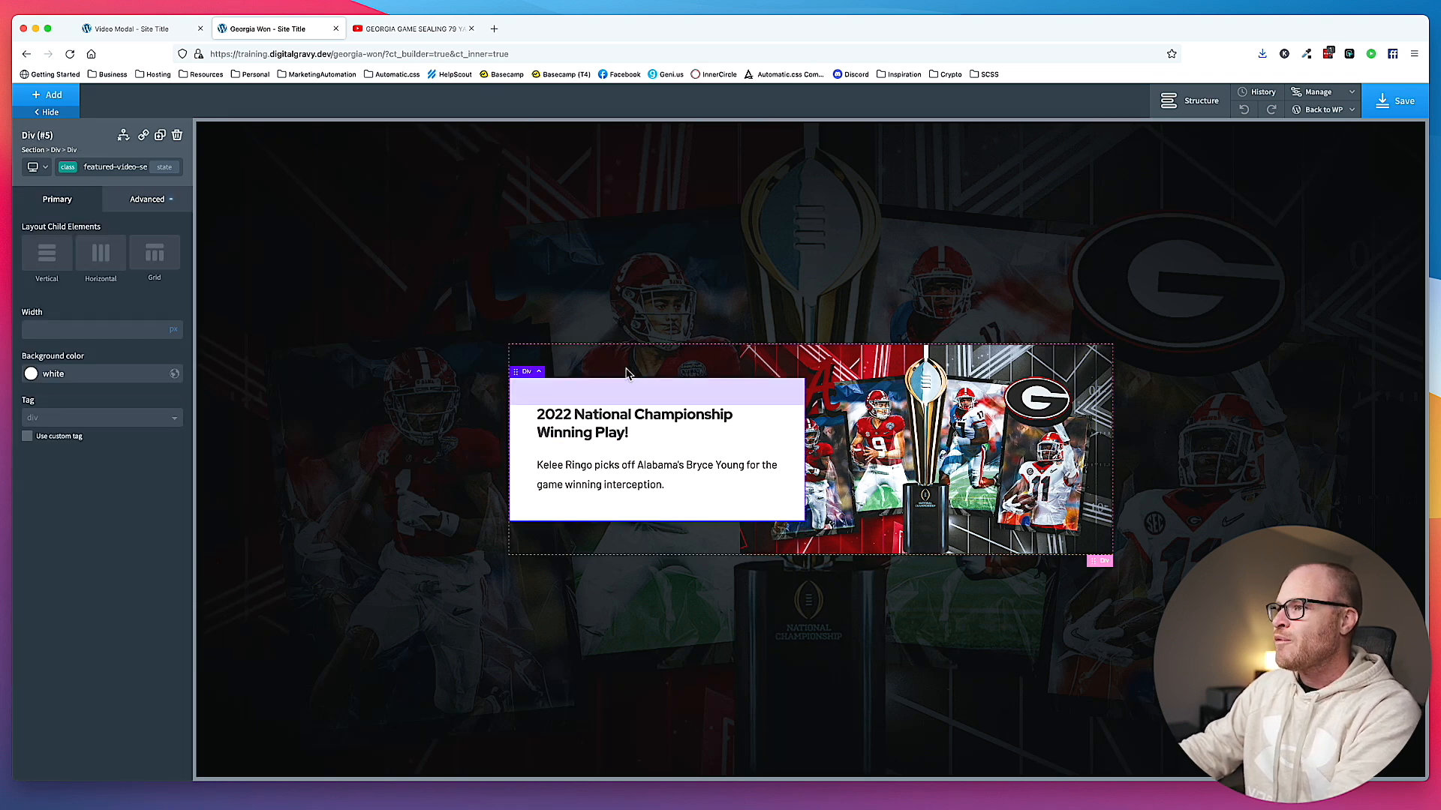
{"action": "left_click", "coordinate": [1393, 102]}
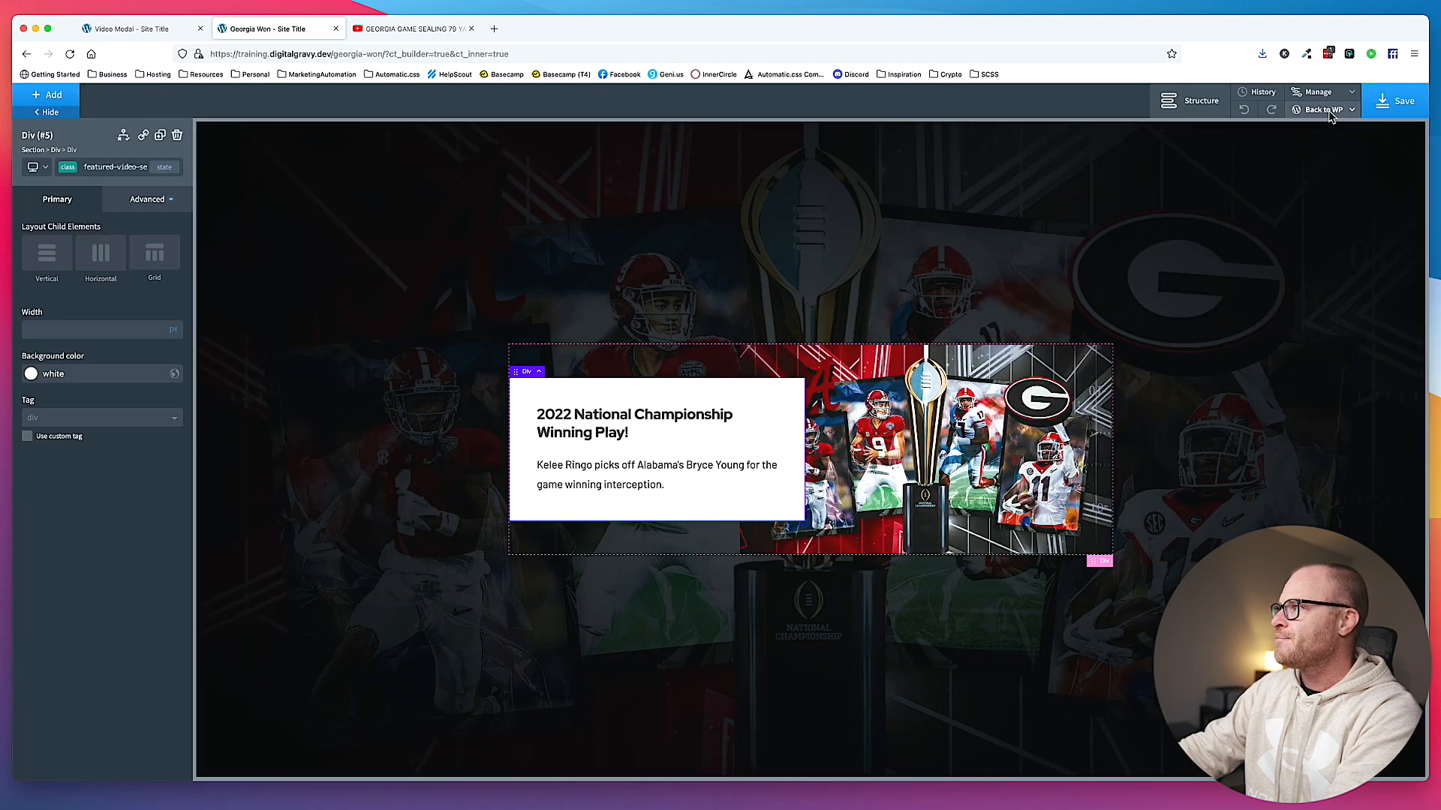
{"action": "left_click", "coordinate": [1320, 110]}
{"action": "left_click", "coordinate": [1313, 129]}
{"action": "left_click", "coordinate": [411, 33]}
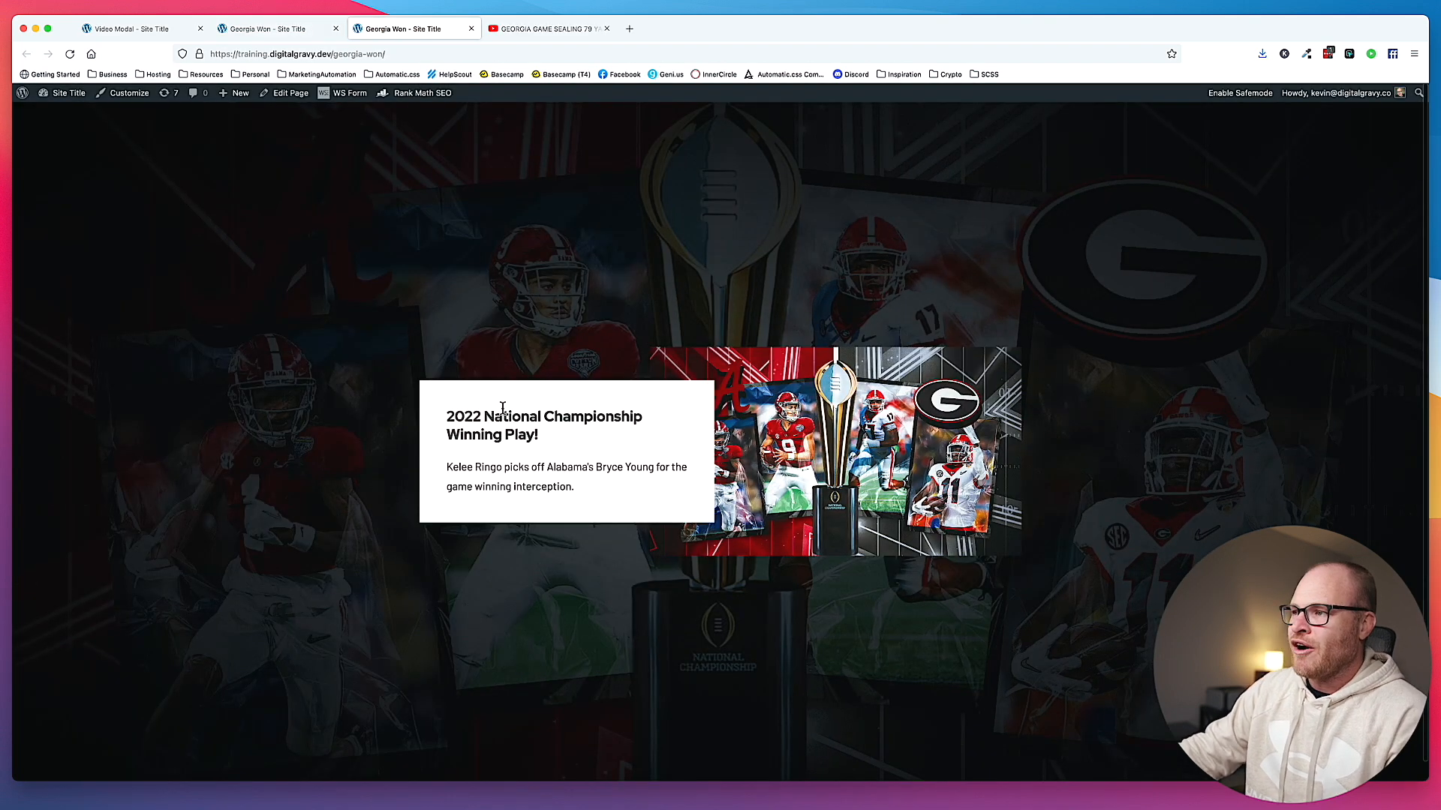
- Compare the Georgia Won front end with the Video Modal reference page and return to the builder
{"action": "left_click", "coordinate": [129, 30]}
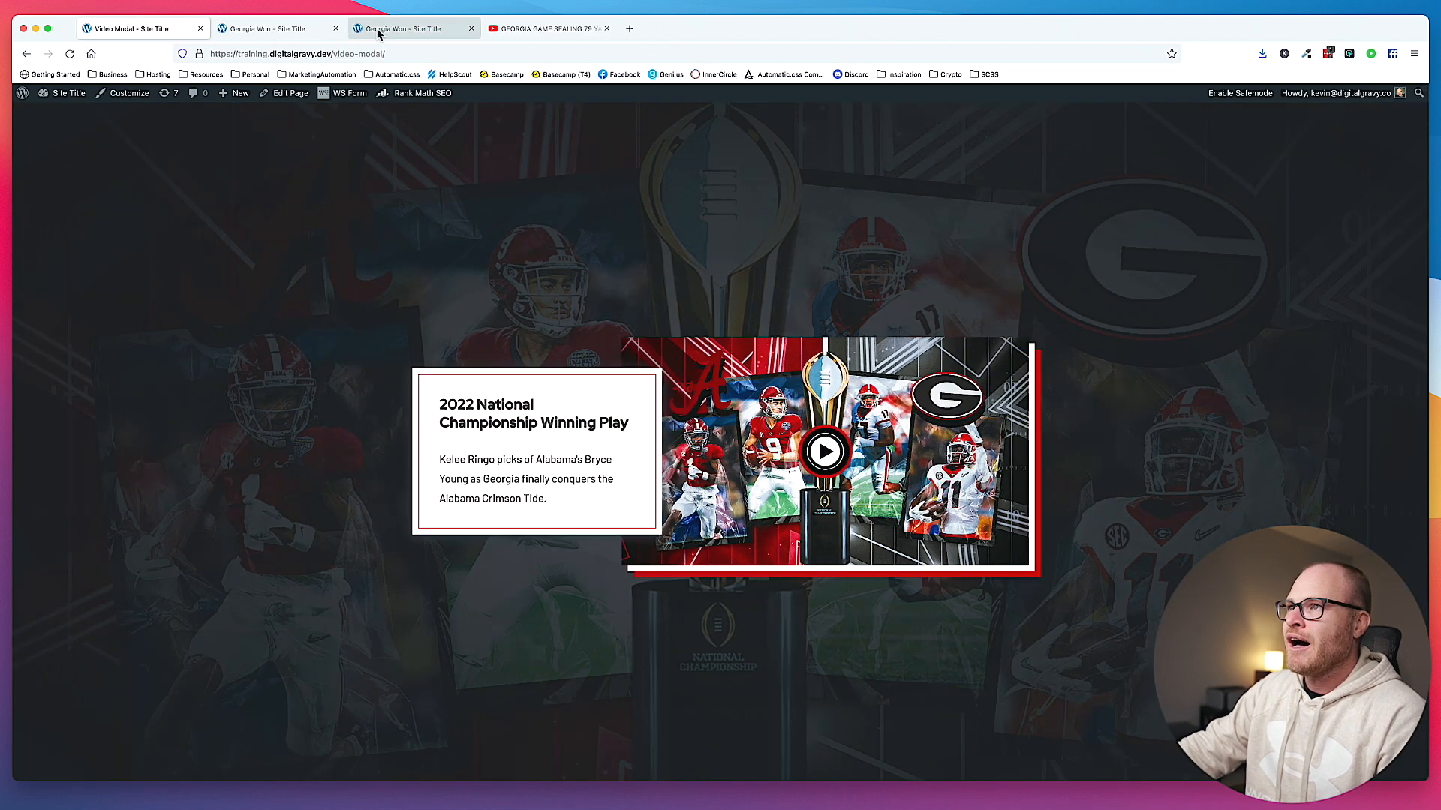
{"action": "left_click", "coordinate": [379, 34]}
{"action": "left_click", "coordinate": [290, 29]}
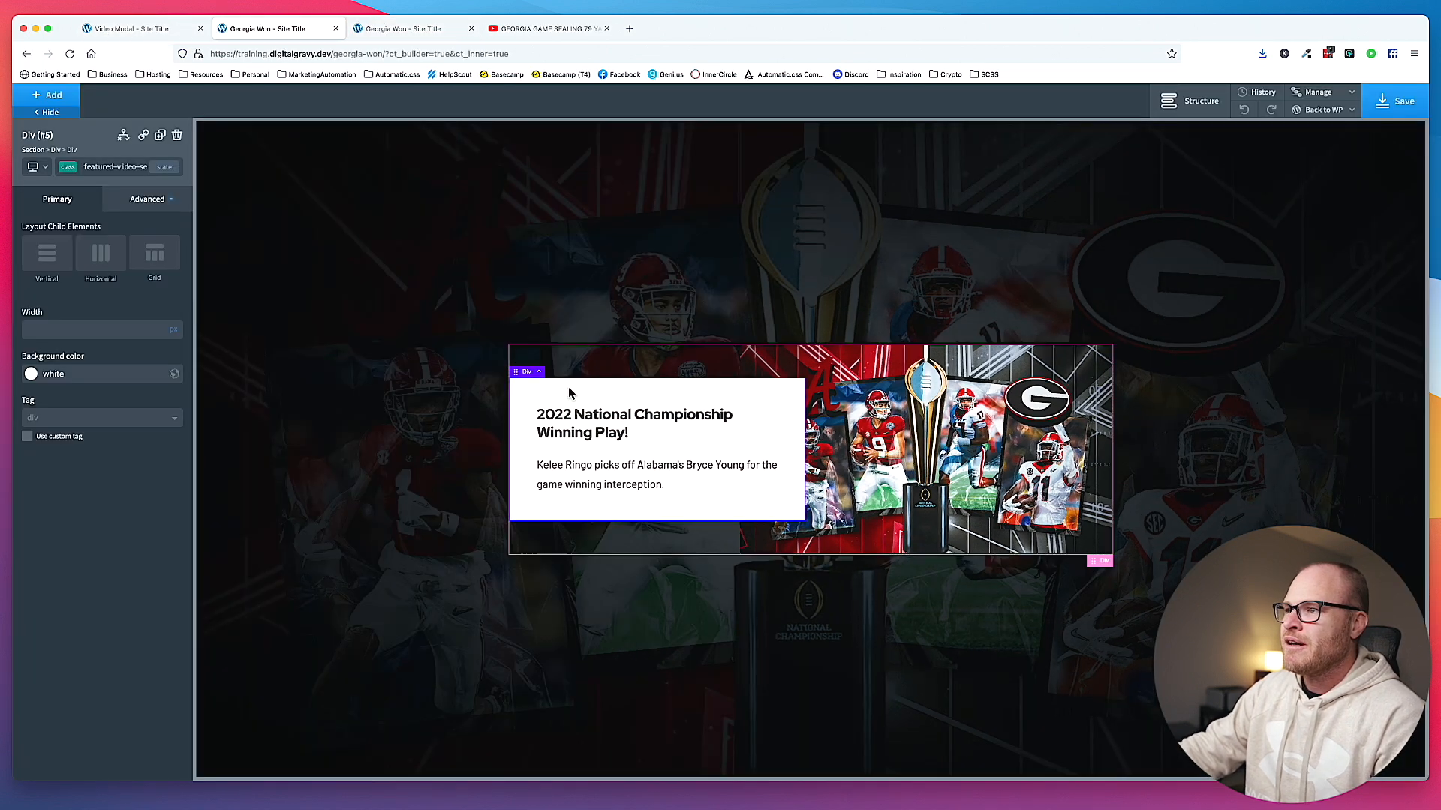
- Set the content-wrapper class's padding to var(--space-xl) on all four sides
{"action": "left_click", "coordinate": [147, 199]}
{"action": "left_click", "coordinate": [102, 267]}
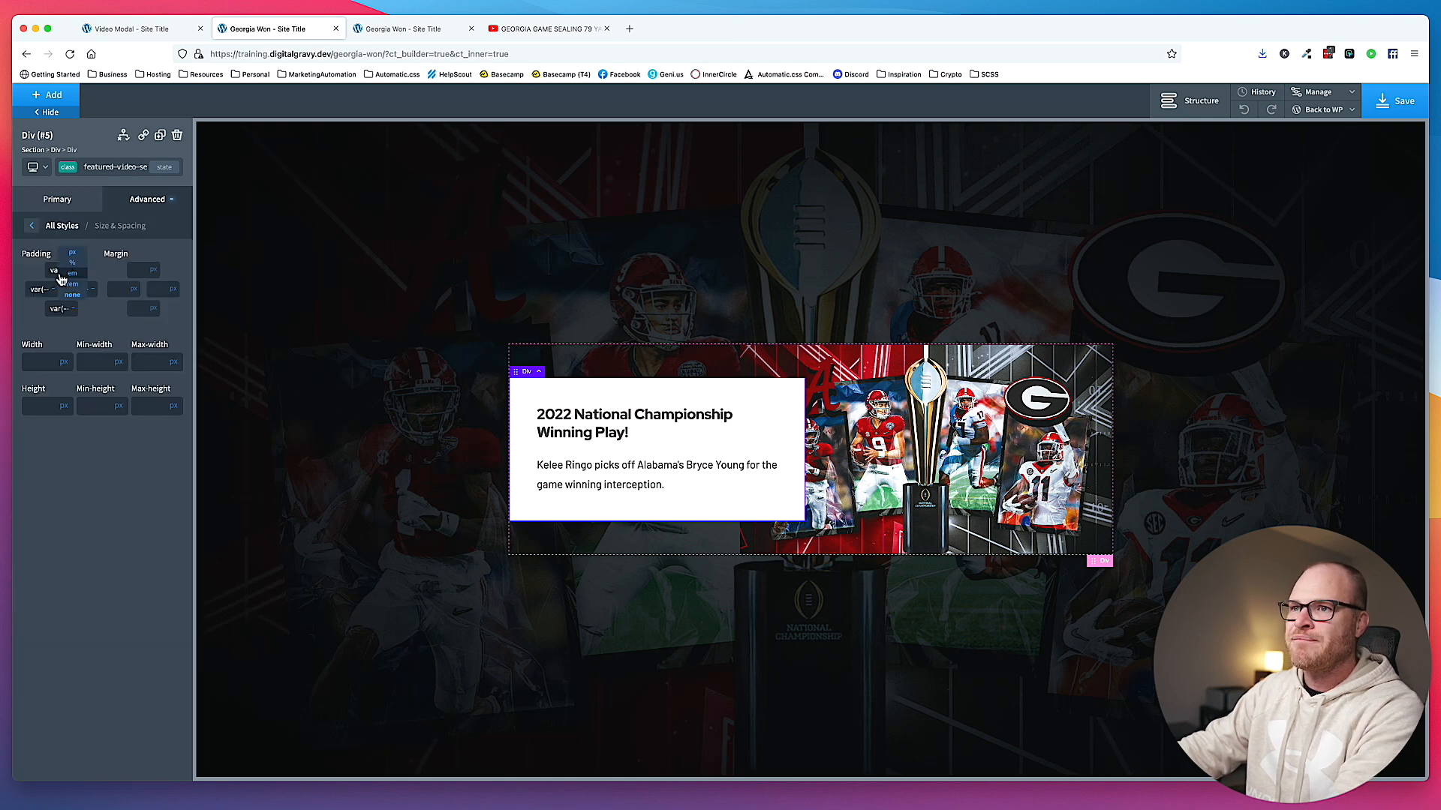
{"action": "left_click", "coordinate": [62, 274]}
{"action": "left_click", "coordinate": [54, 272]}
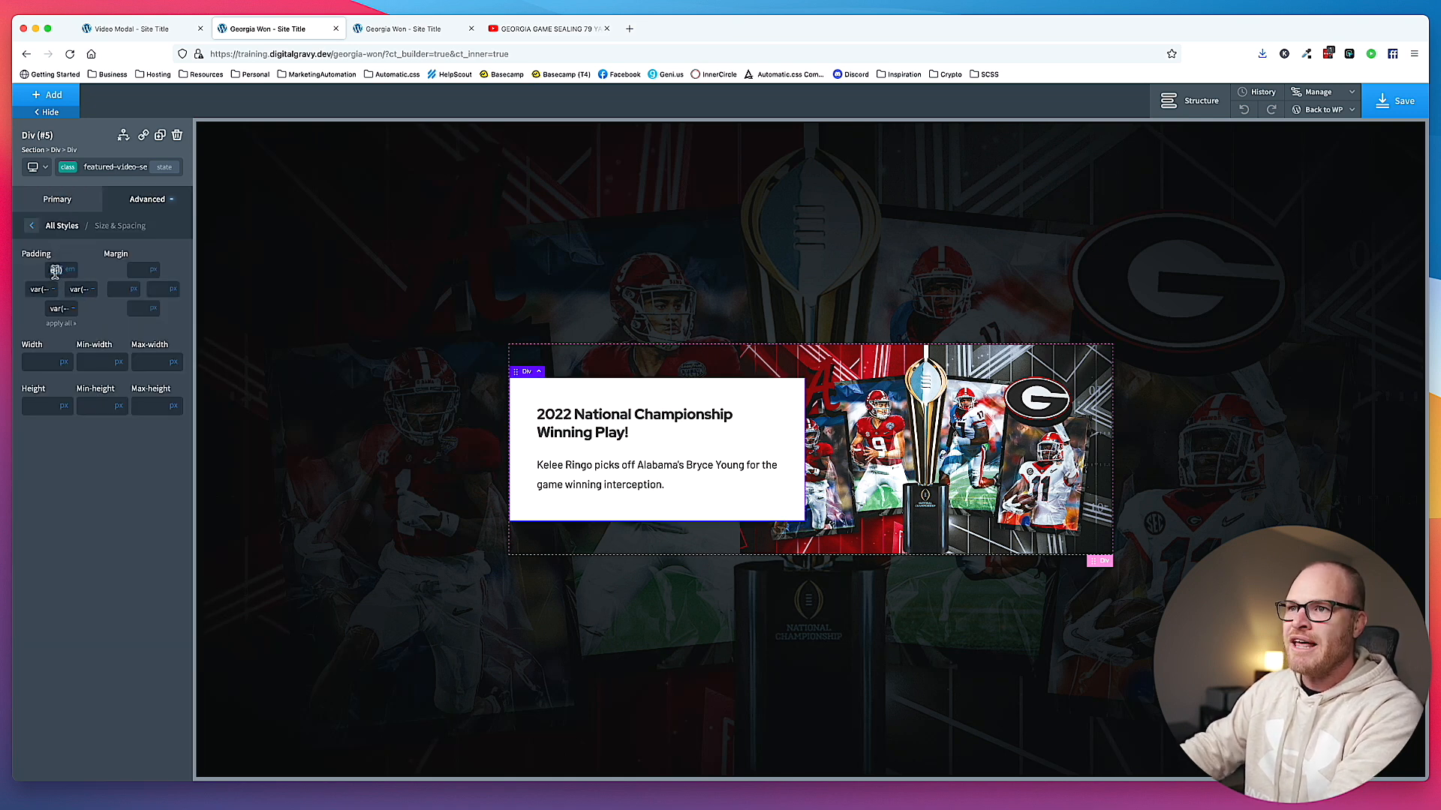
{"action": "left_click", "coordinate": [75, 315]}
{"action": "type", "text": "x"}
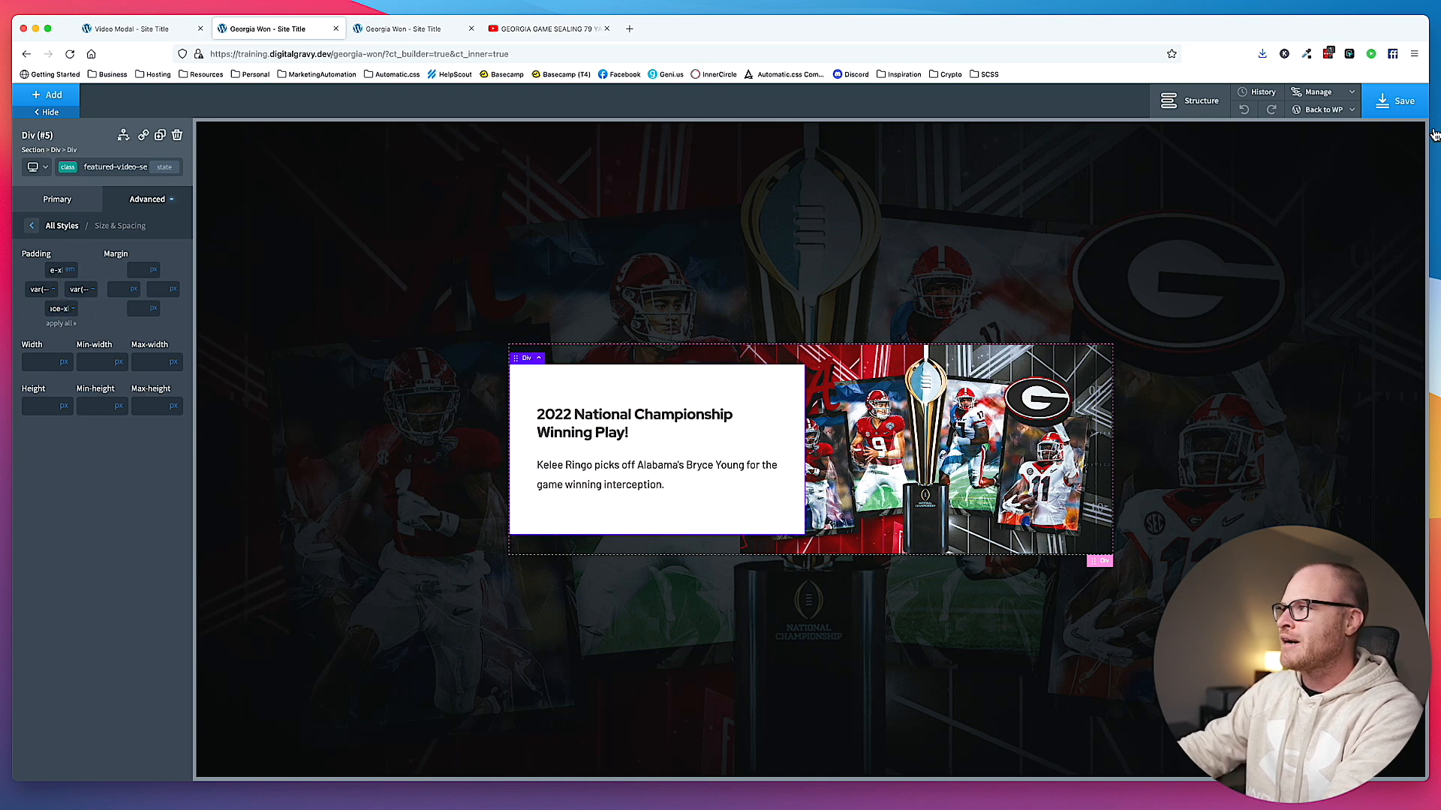
{"action": "left_click", "coordinate": [54, 273]}
{"action": "left_click", "coordinate": [73, 299]}
{"action": "left_click", "coordinate": [65, 323]}
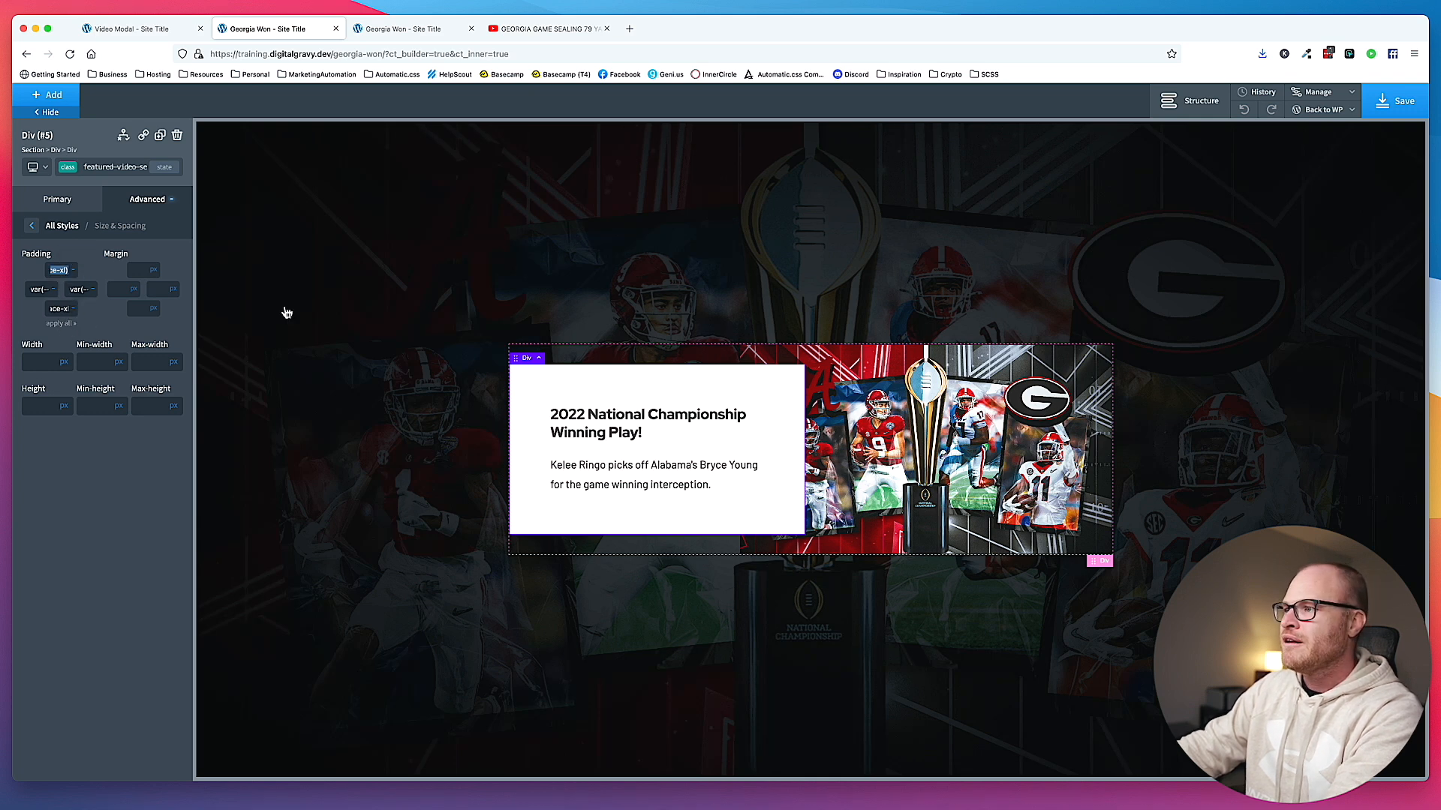
- Save the page and check the white card's padding on the front end
{"action": "left_click", "coordinate": [1374, 115]}
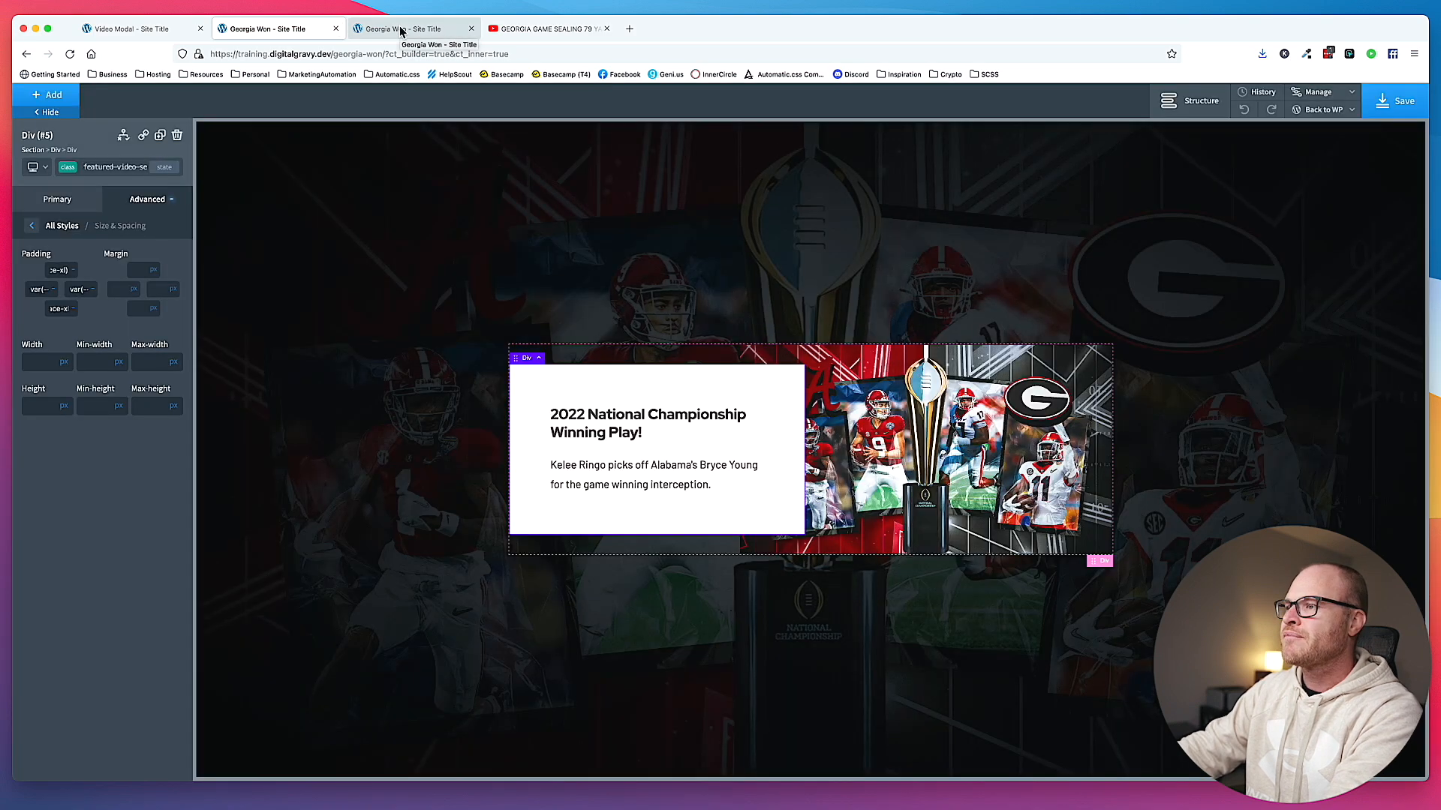
{"action": "left_click", "coordinate": [402, 31]}
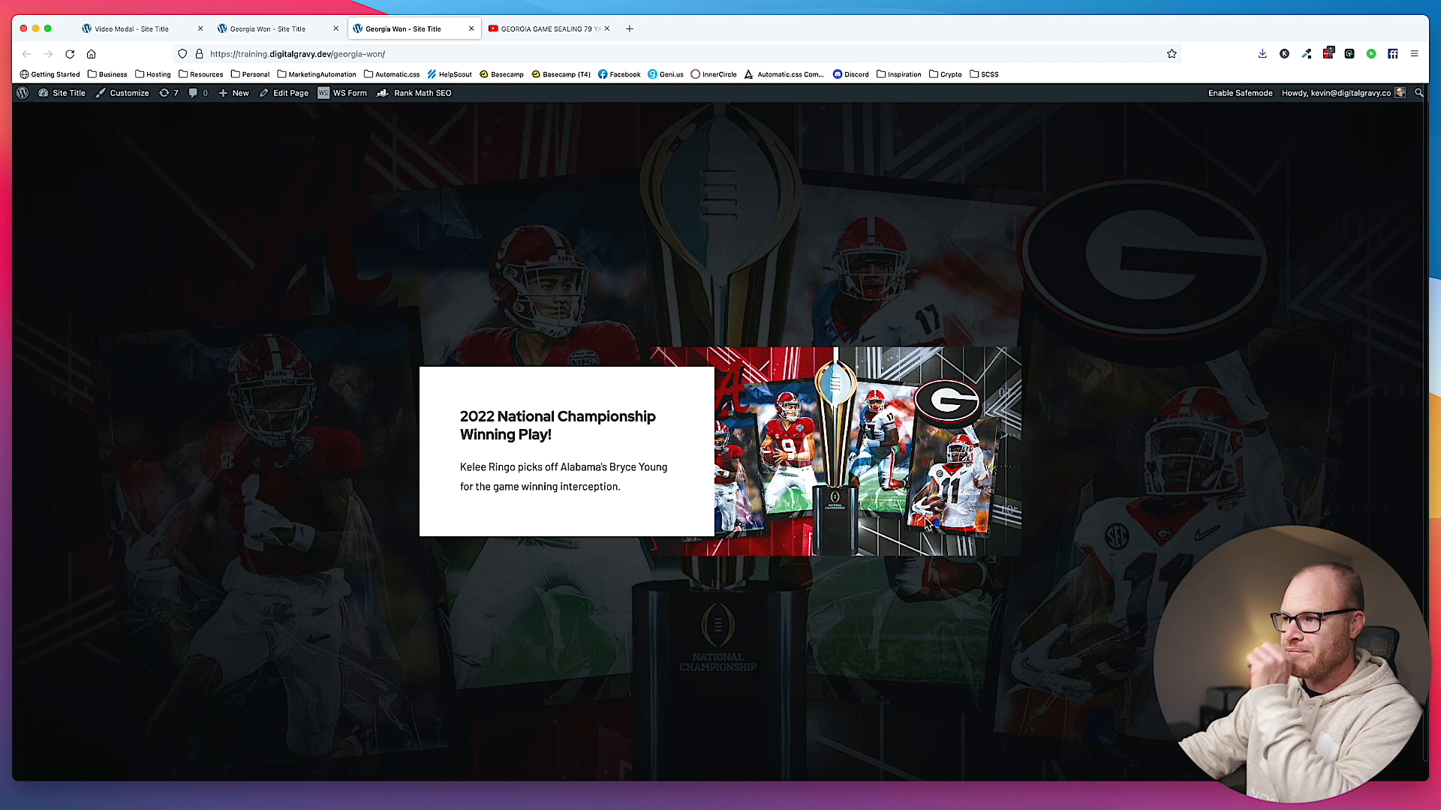
{"action": "left_click", "coordinate": [268, 29]}
{"action": "left_click", "coordinate": [895, 409]}
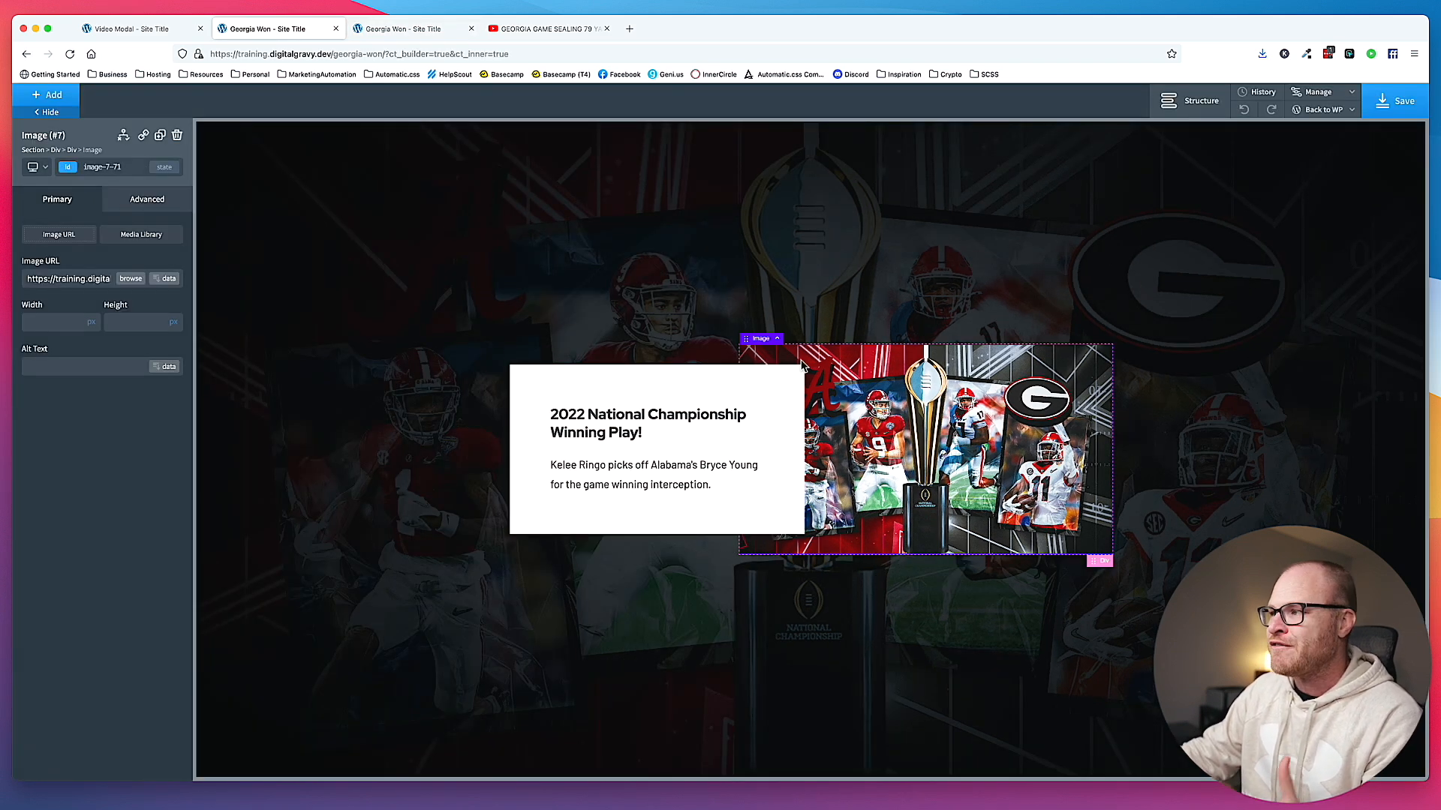
{"action": "left_click", "coordinate": [129, 166]}
{"action": "type", "text": "featured-video-"}
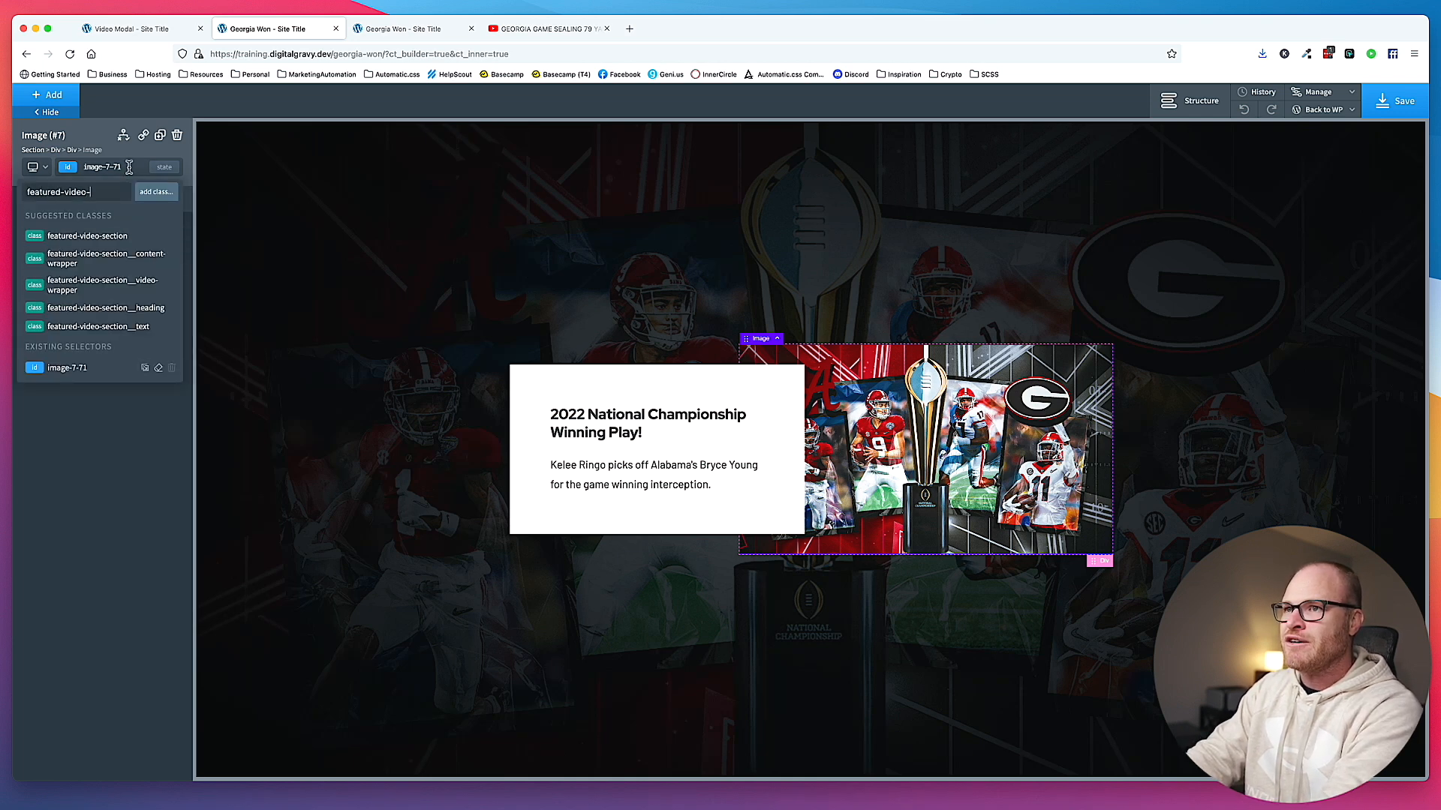
{"action": "type", "text": "section__cover"}
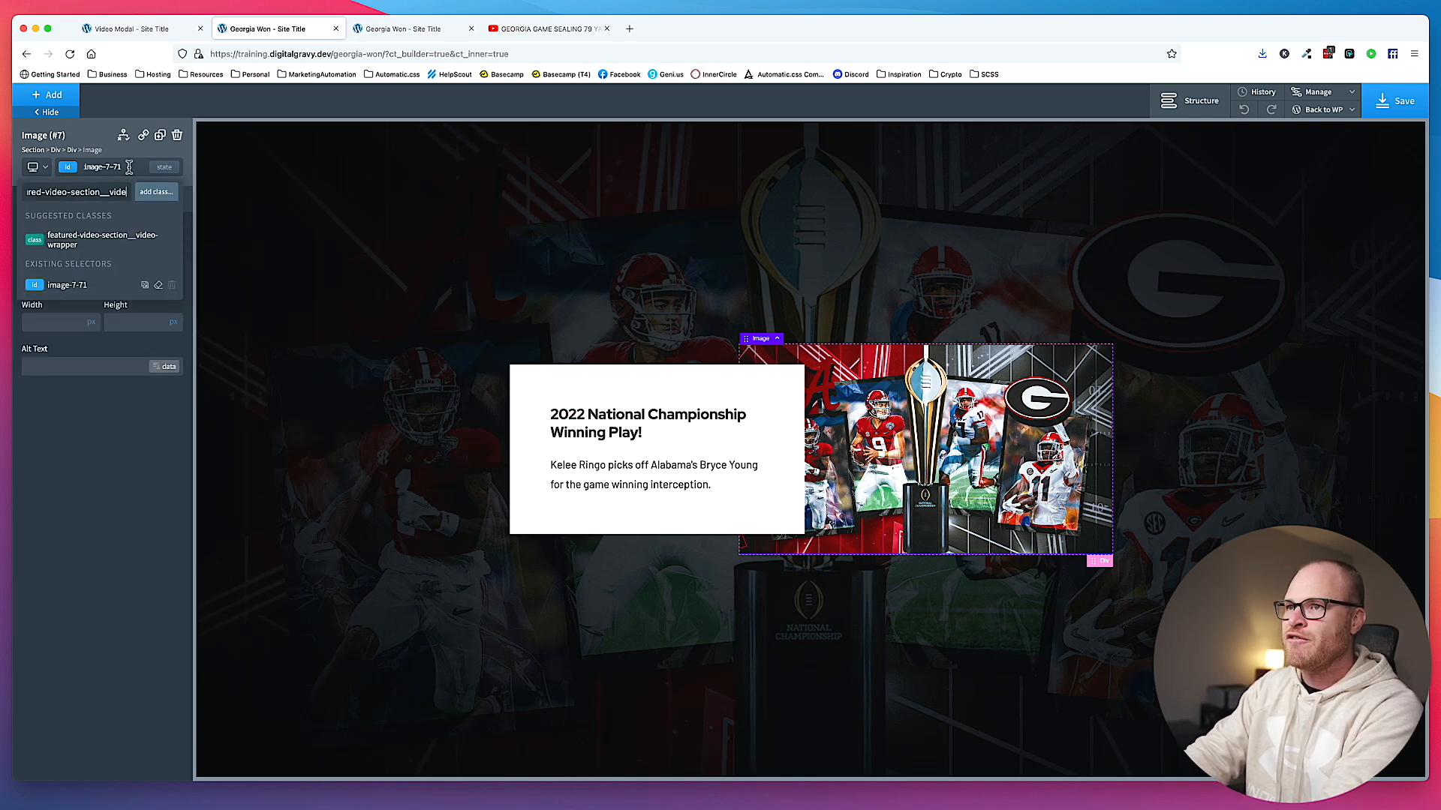
{"action": "key", "text": "Return"}
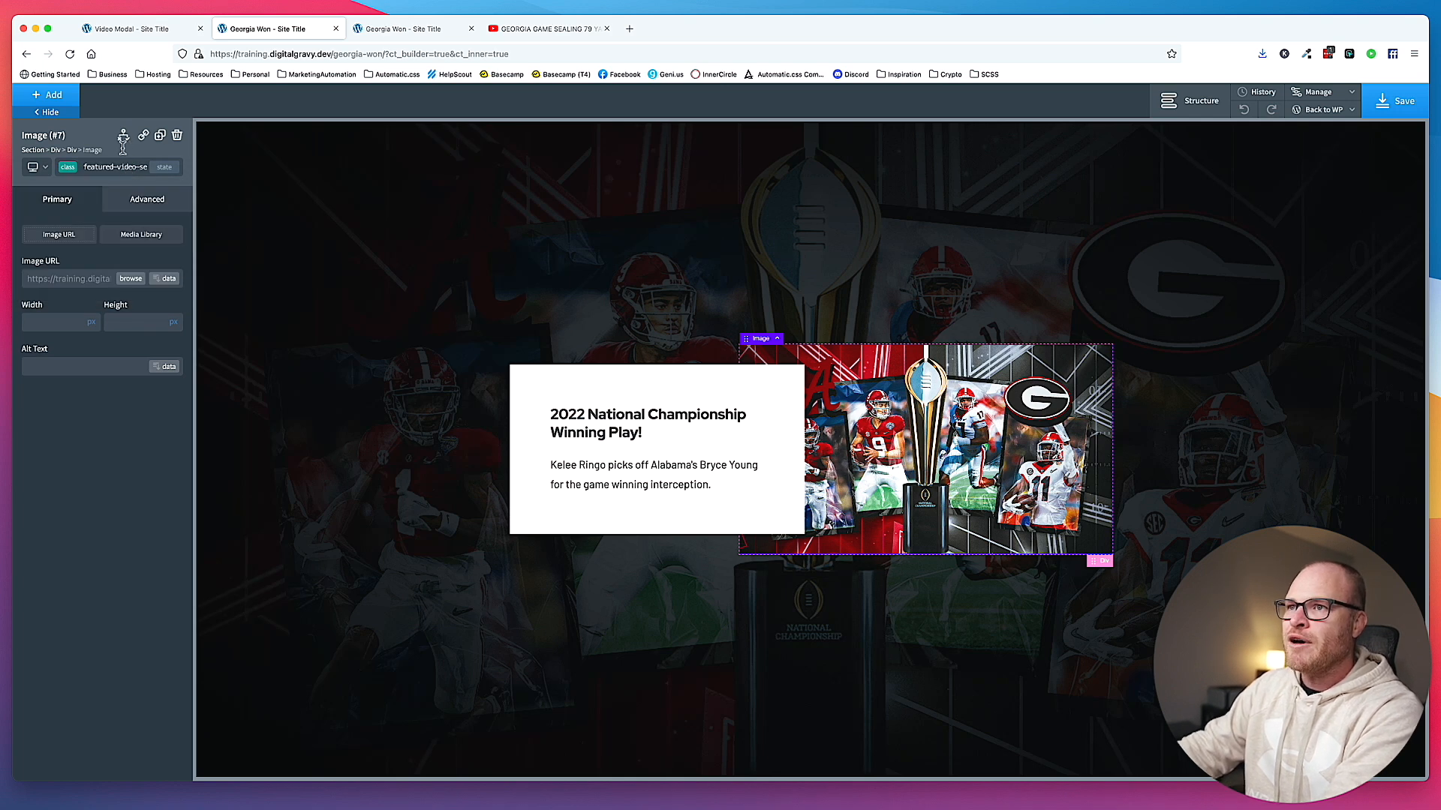
{"action": "left_click", "coordinate": [120, 166]}
{"action": "left_click", "coordinate": [171, 311]}
- Assign the new class featured-video-section__cover-image to the video trigger image
{"action": "left_click", "coordinate": [112, 169]}
{"action": "type", "text": "feature"}
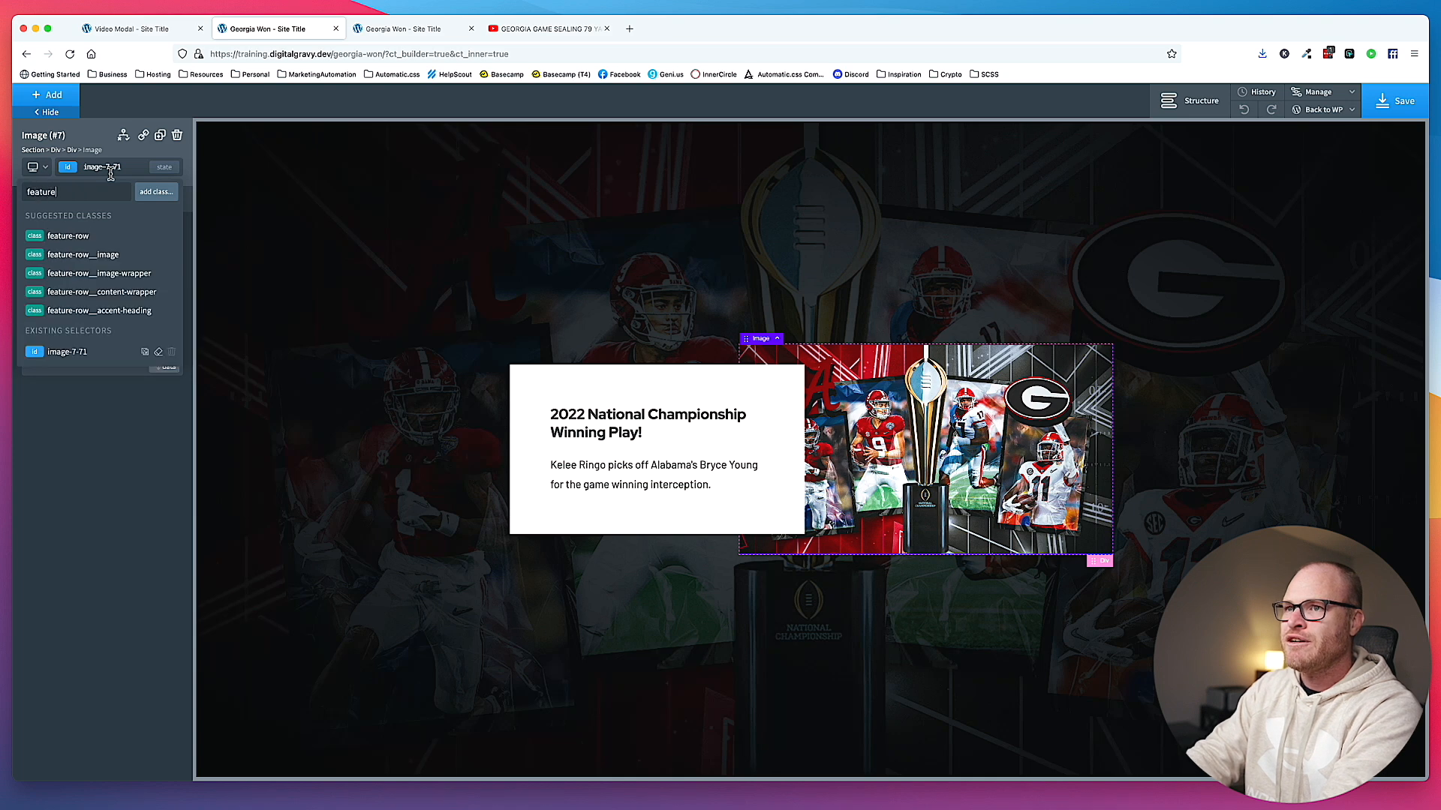
{"action": "type", "text": "d-video-section__cover-im"}
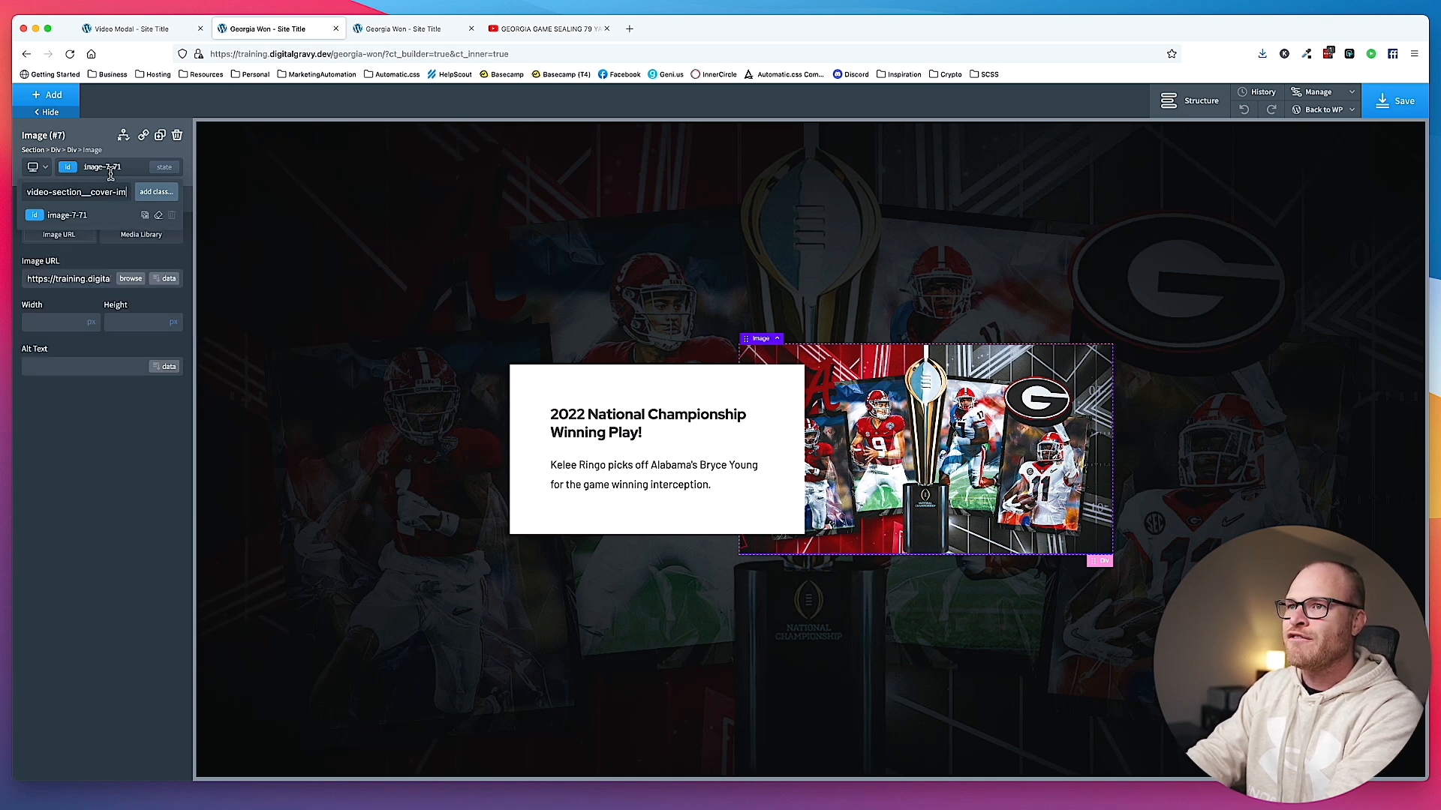
{"action": "key", "text": "Return"}
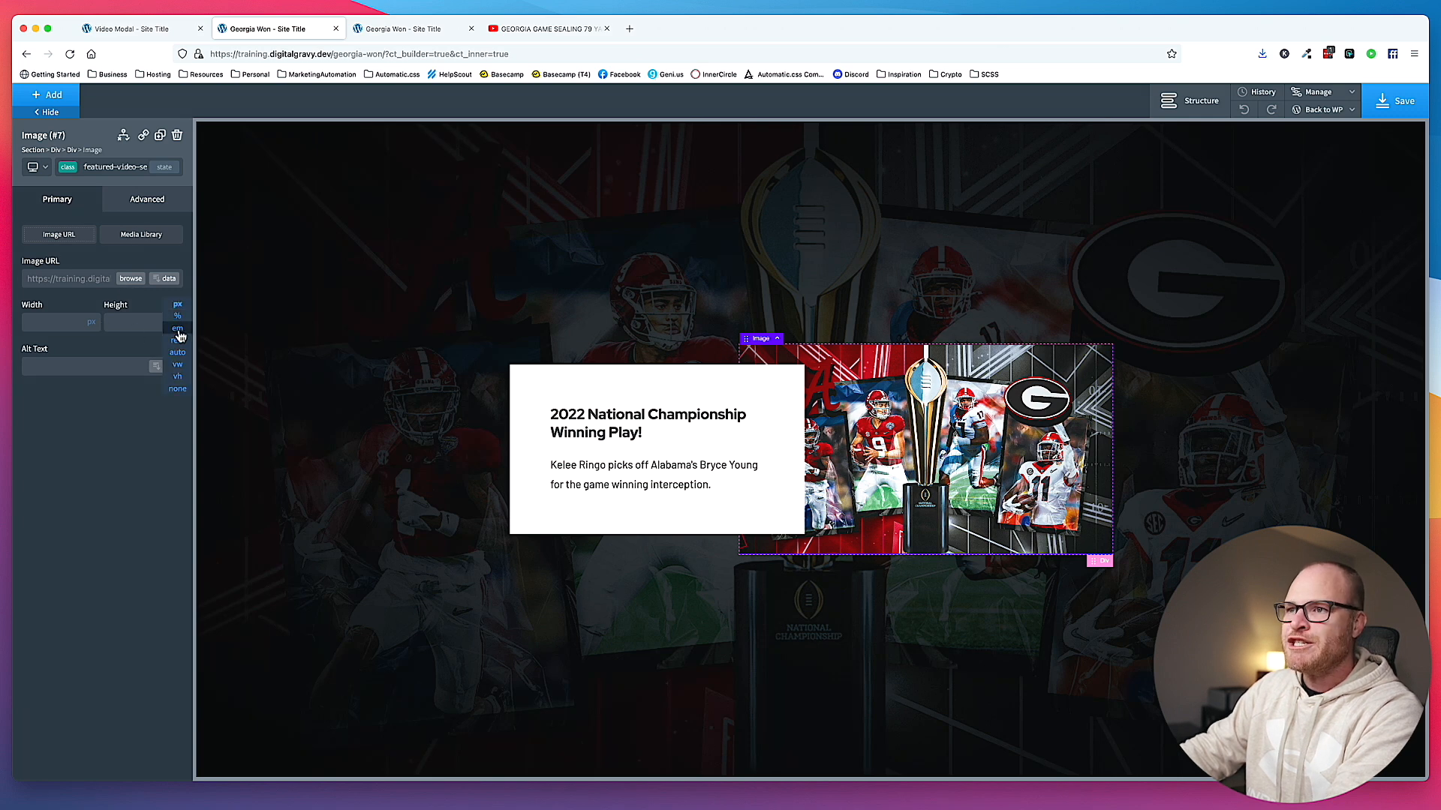
- Set the cover-image class's height to 40 rem
{"action": "left_click", "coordinate": [178, 341]}
{"action": "left_click", "coordinate": [138, 321]}
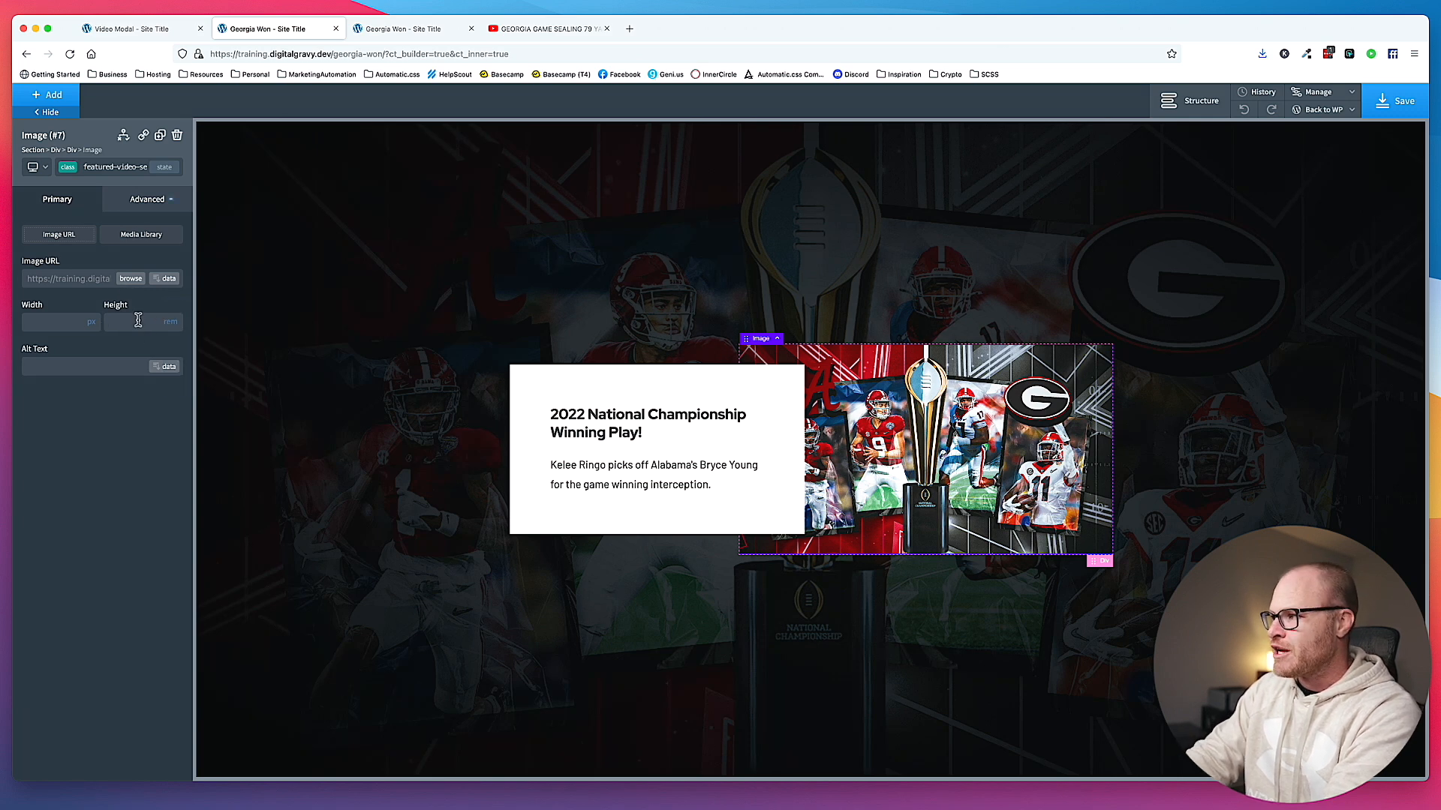
{"action": "type", "text": "40"}
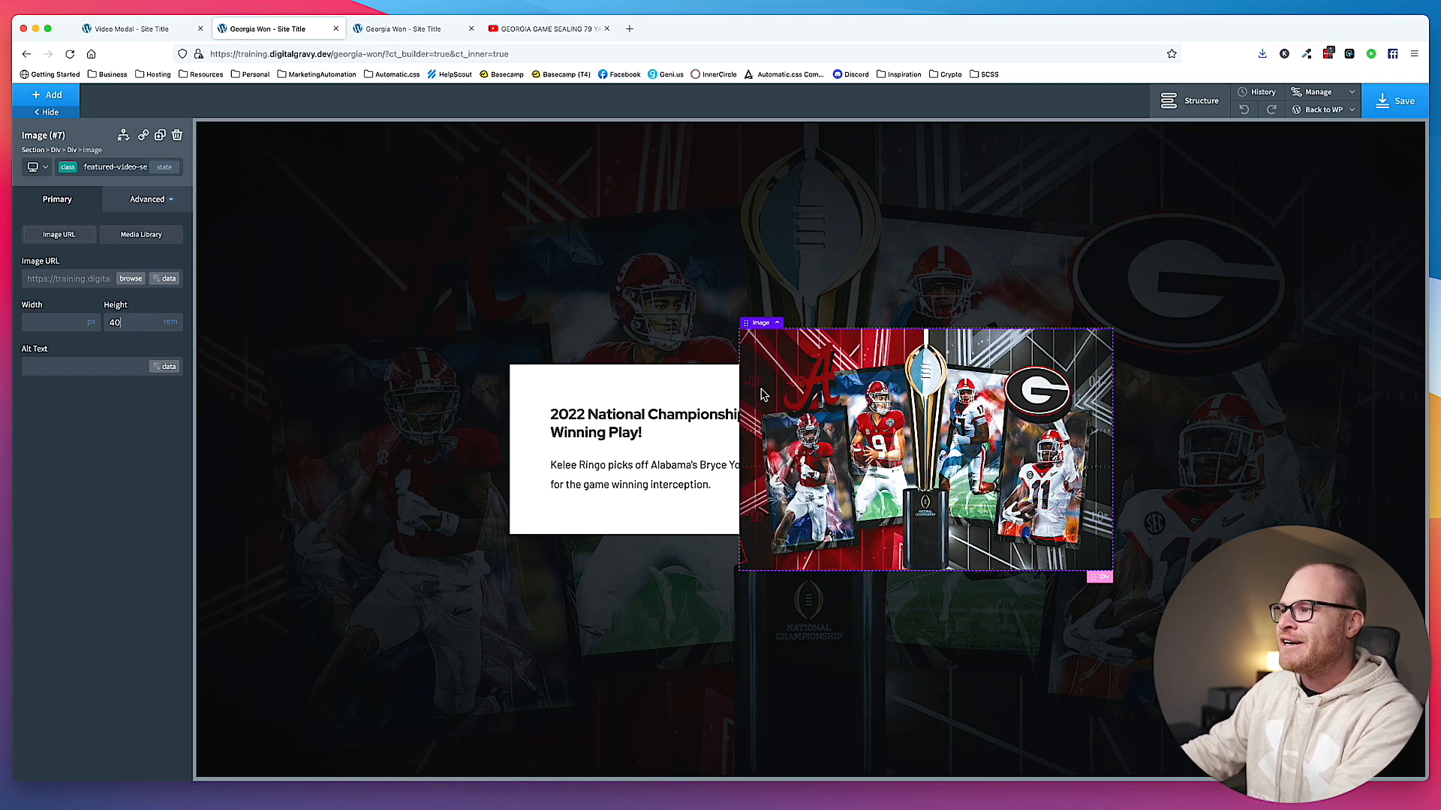
- Add the custom CSS object-fit: cover; to the cover-image class
{"action": "left_click", "coordinate": [156, 200]}
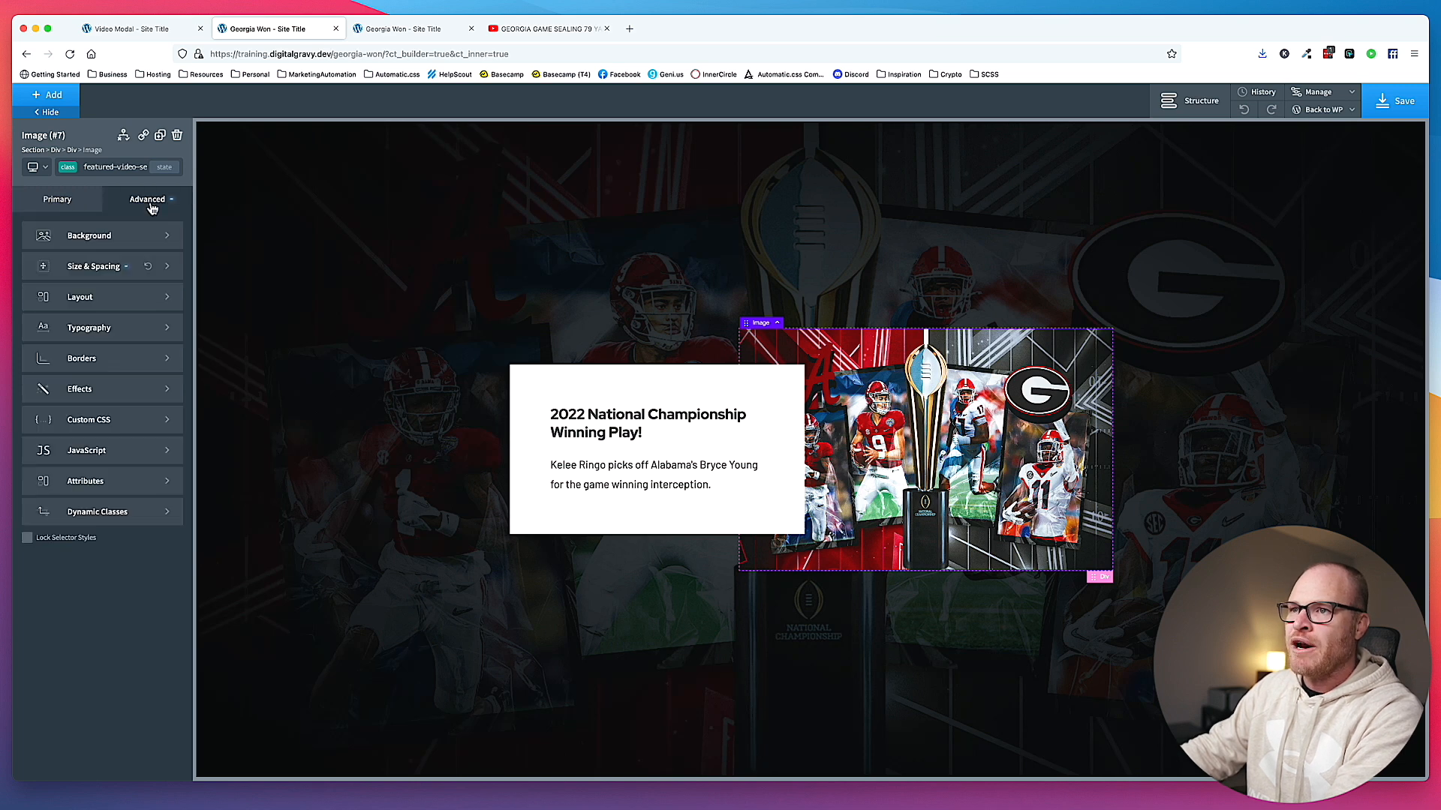
{"action": "left_click", "coordinate": [106, 420]}
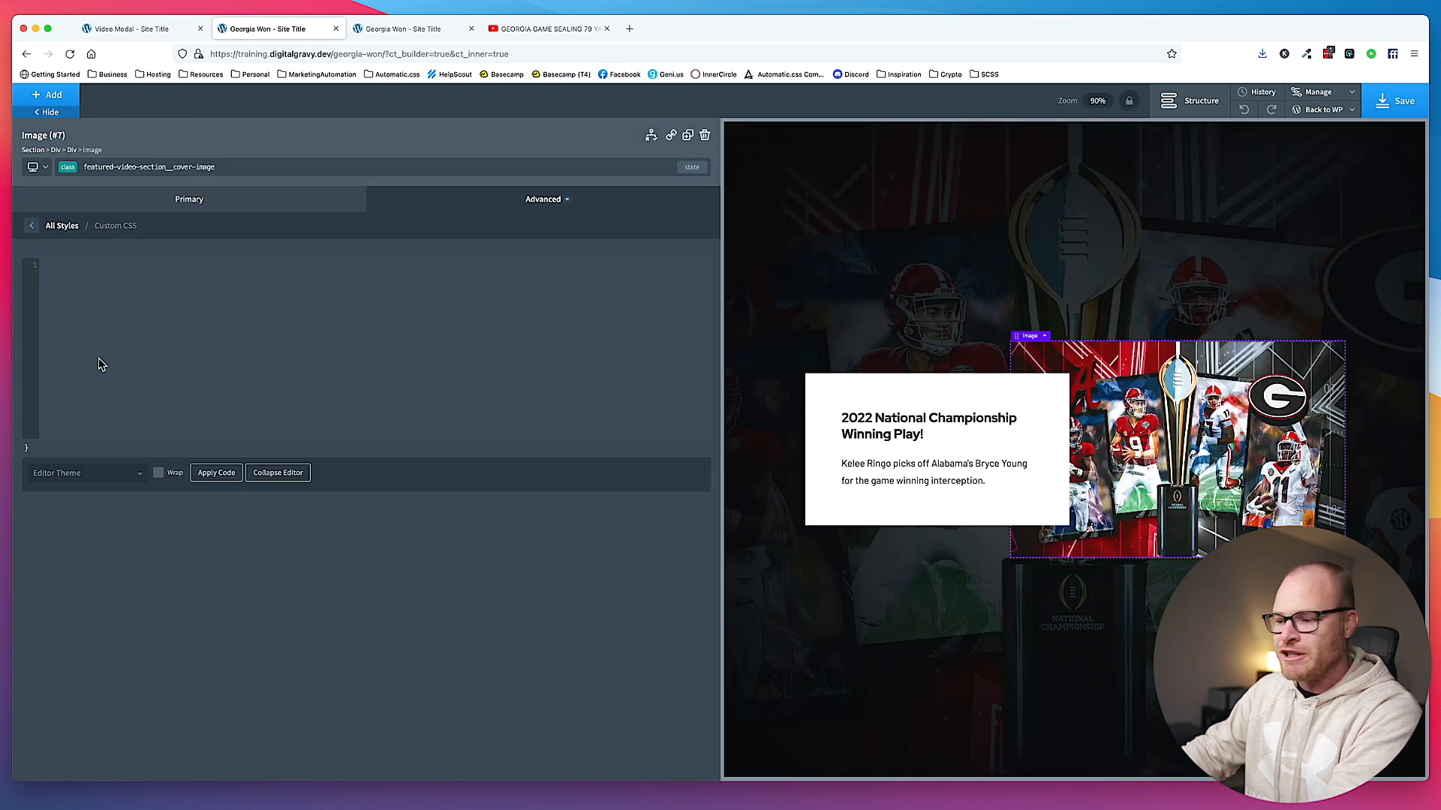
{"action": "type", "text": "object-fit: ocver"}
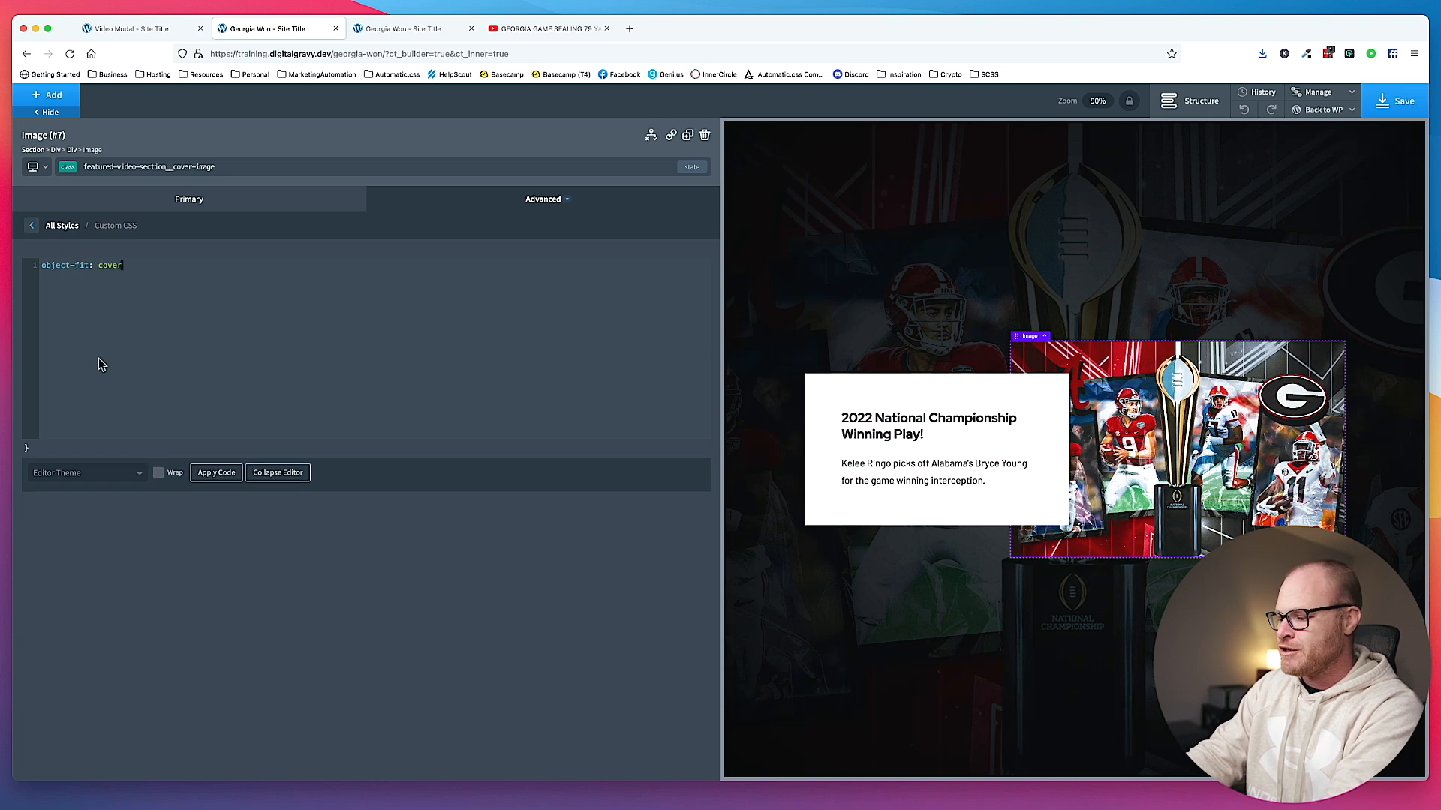
{"action": "key", "text": "super+equal"}
{"action": "key", "text": "super+equal"}
{"action": "key", "text": "super+equal"}
{"action": "key", "text": "super+equal"}
{"action": "type", "text": ";"}
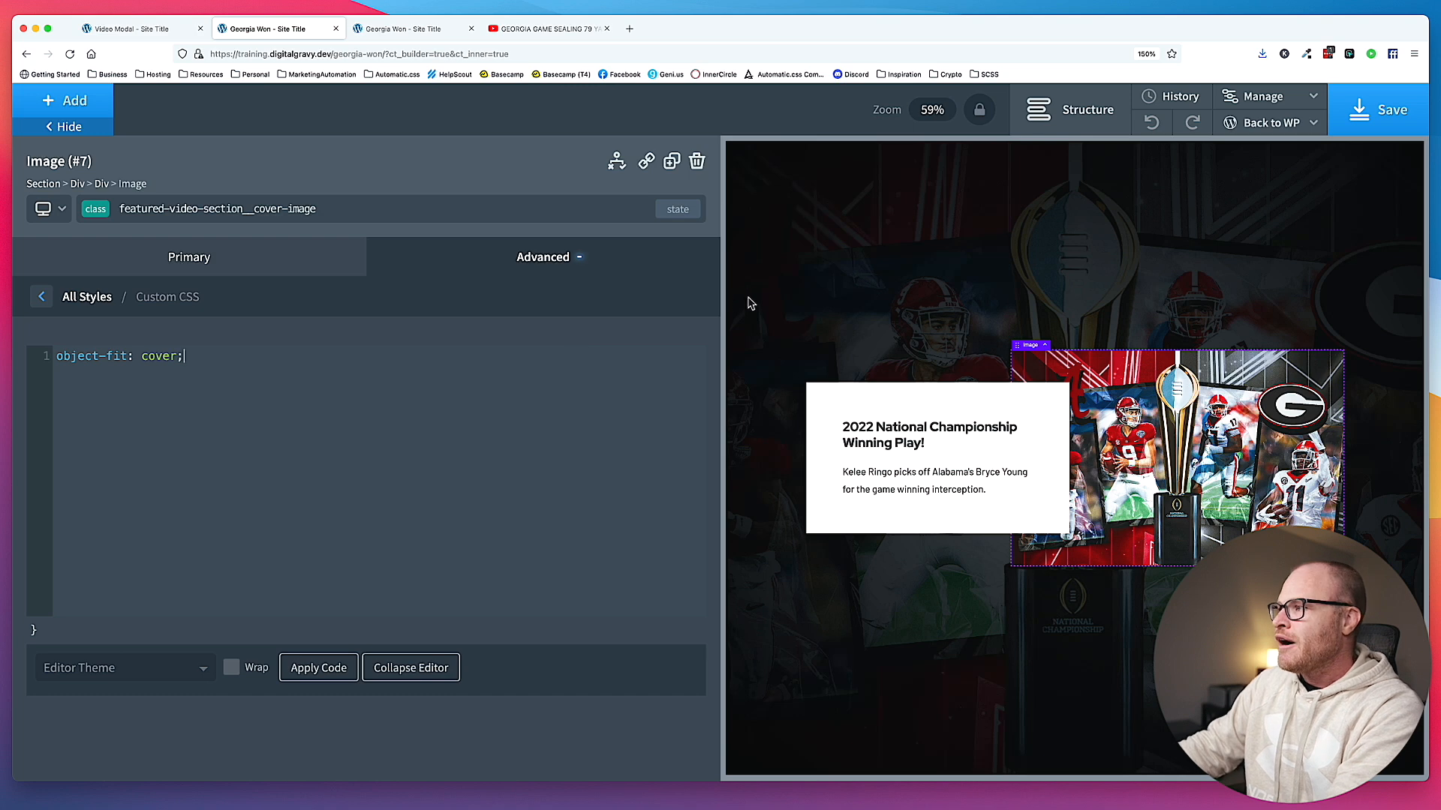
- Save the page at normal zoom and check the cover image's size and fit on the front end
{"action": "left_click", "coordinate": [775, 439]}
{"action": "key", "text": "super+0"}
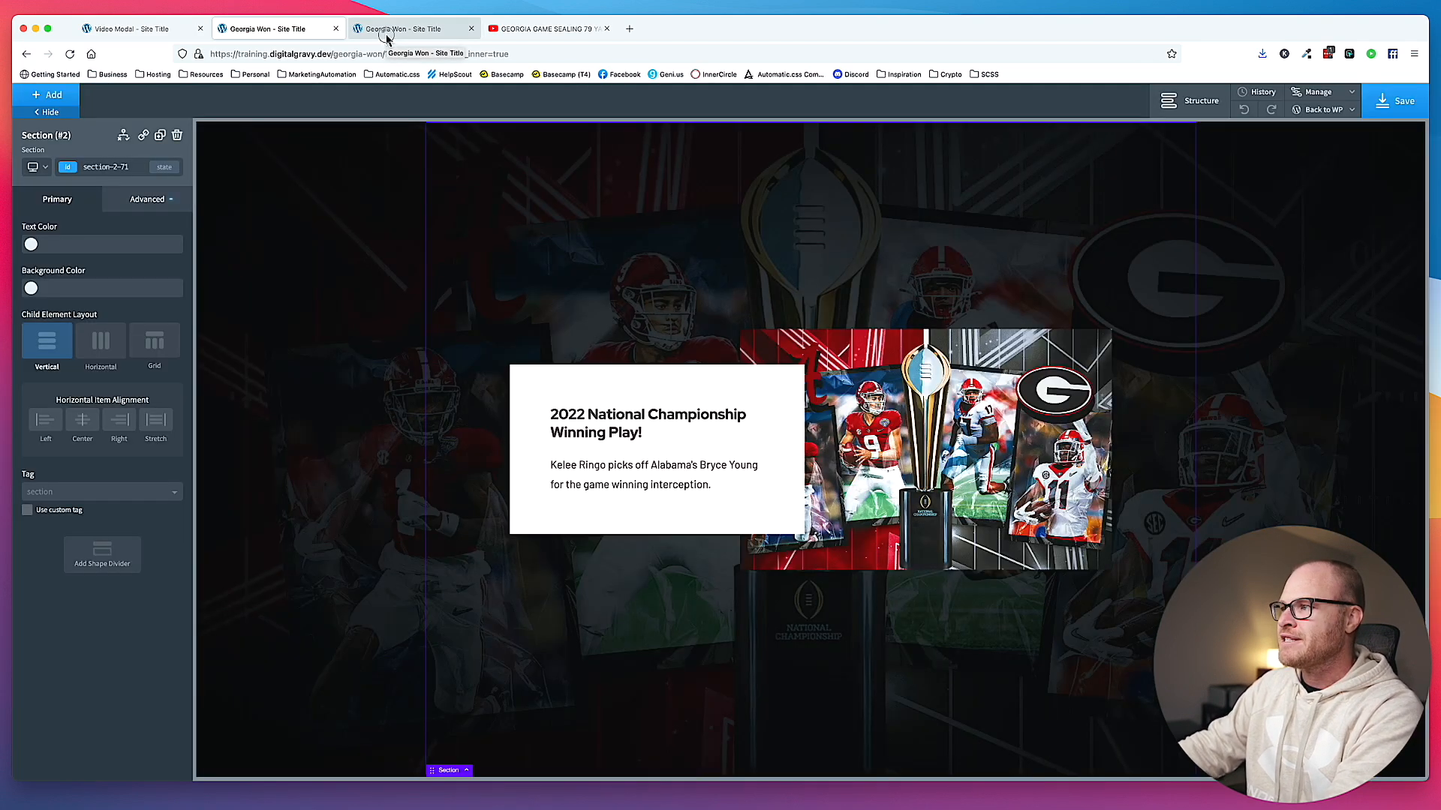
{"action": "left_click", "coordinate": [386, 34]}
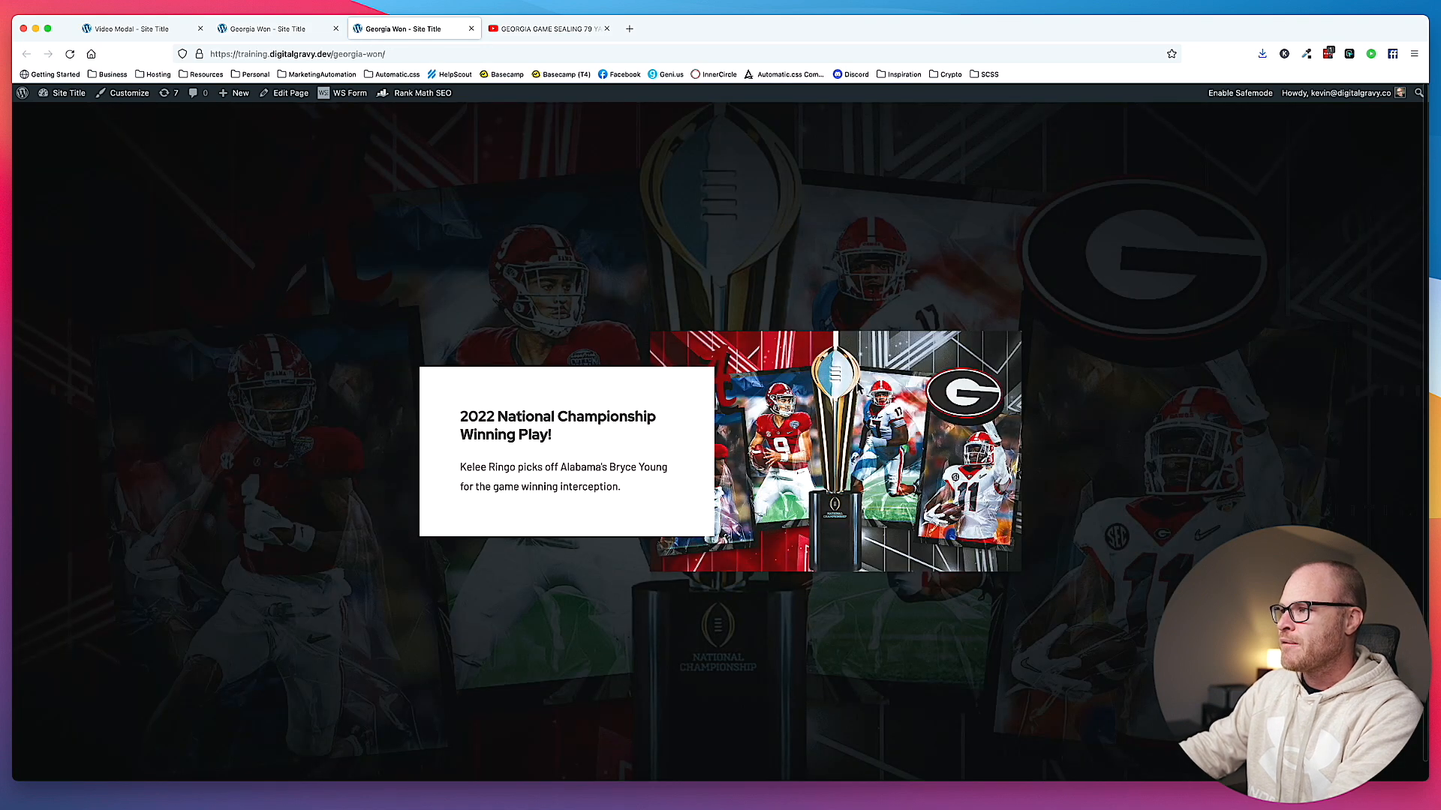
{"action": "left_click", "coordinate": [300, 30]}
- Set the position of the featured-video-section__video-wrapper class on the div around the cover image to relative
{"action": "left_click", "coordinate": [844, 373]}
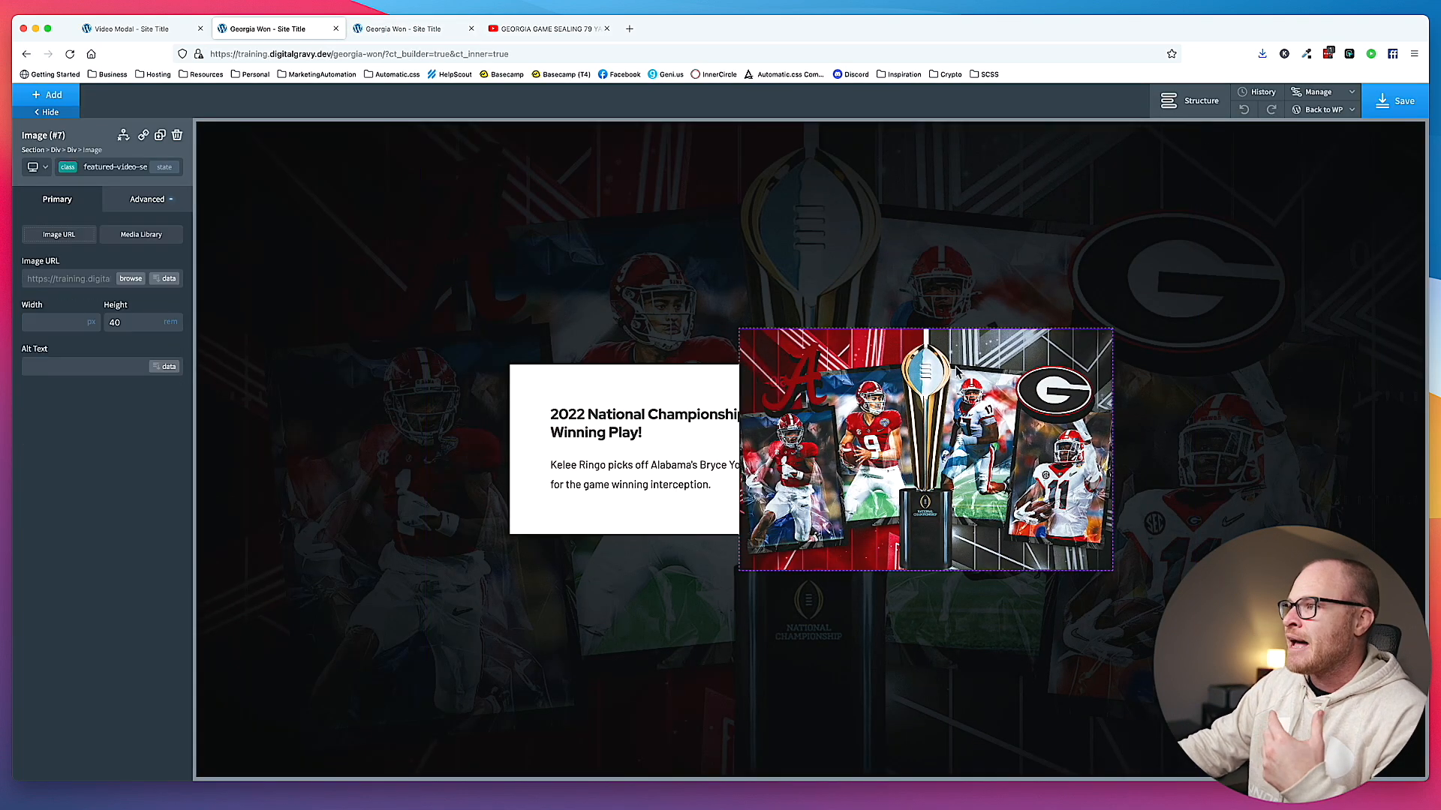
{"action": "left_click", "coordinate": [777, 323]}
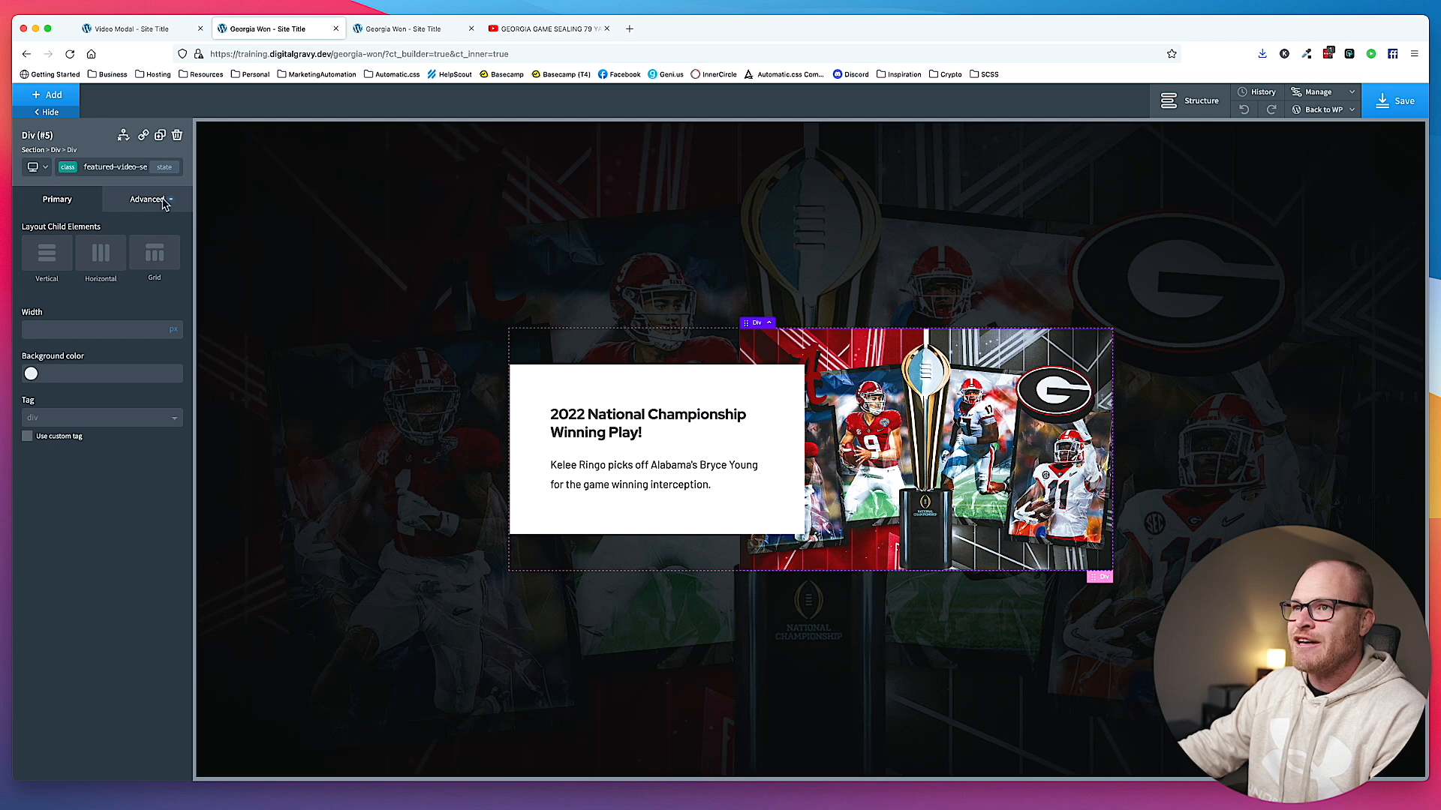
{"action": "left_click", "coordinate": [122, 169]}
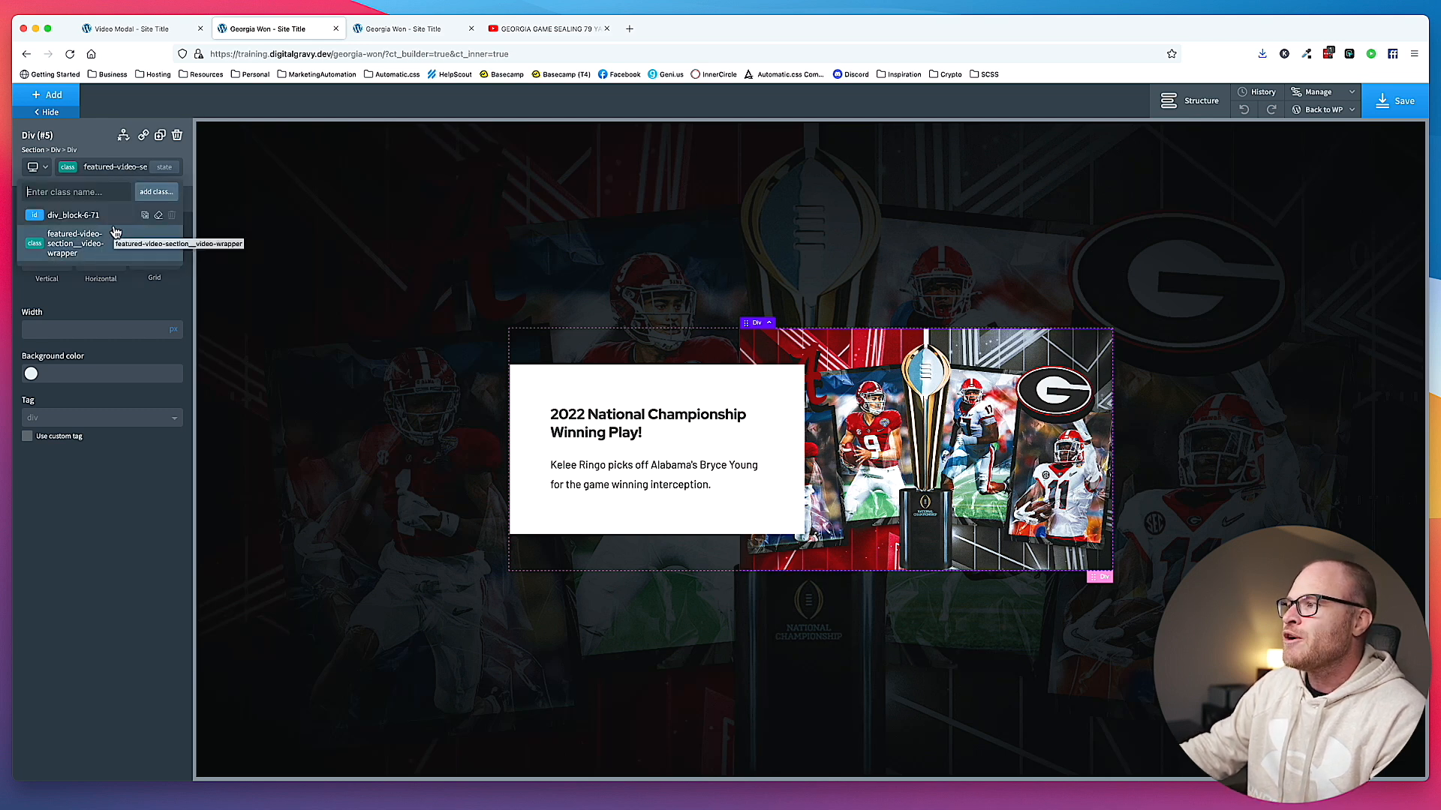
{"action": "left_click", "coordinate": [121, 169]}
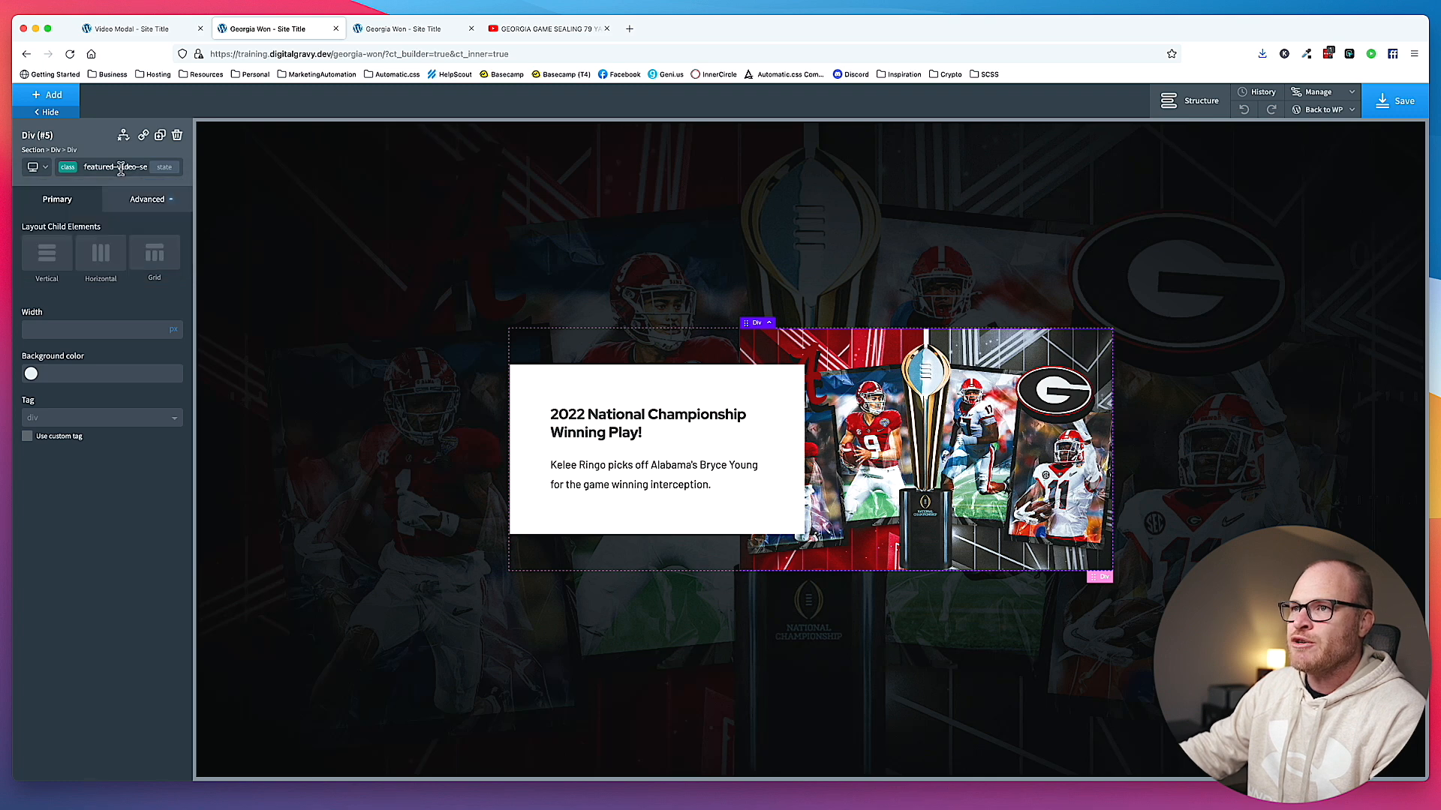
{"action": "left_click", "coordinate": [147, 199]}
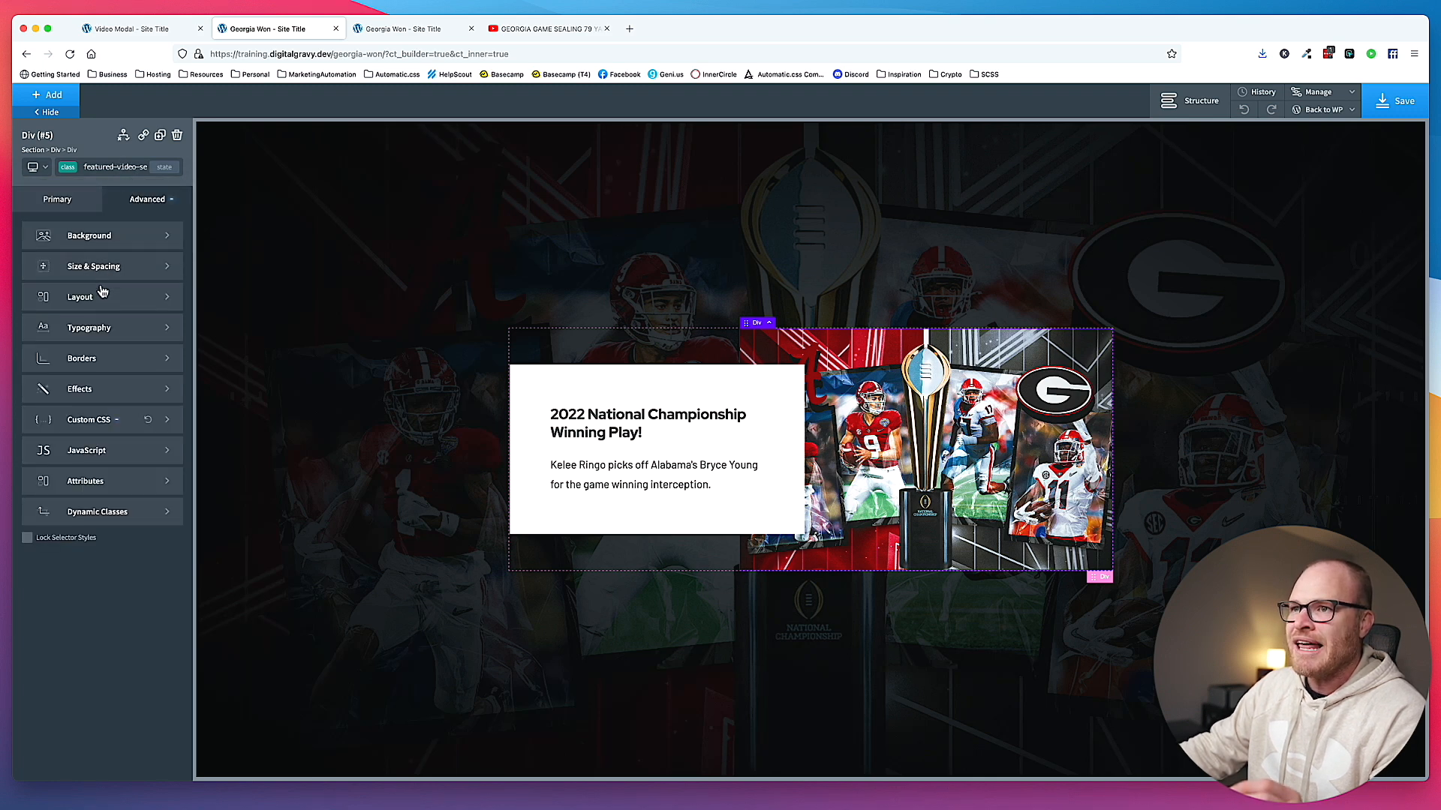
{"action": "left_click", "coordinate": [101, 295]}
{"action": "left_click", "coordinate": [120, 559]}
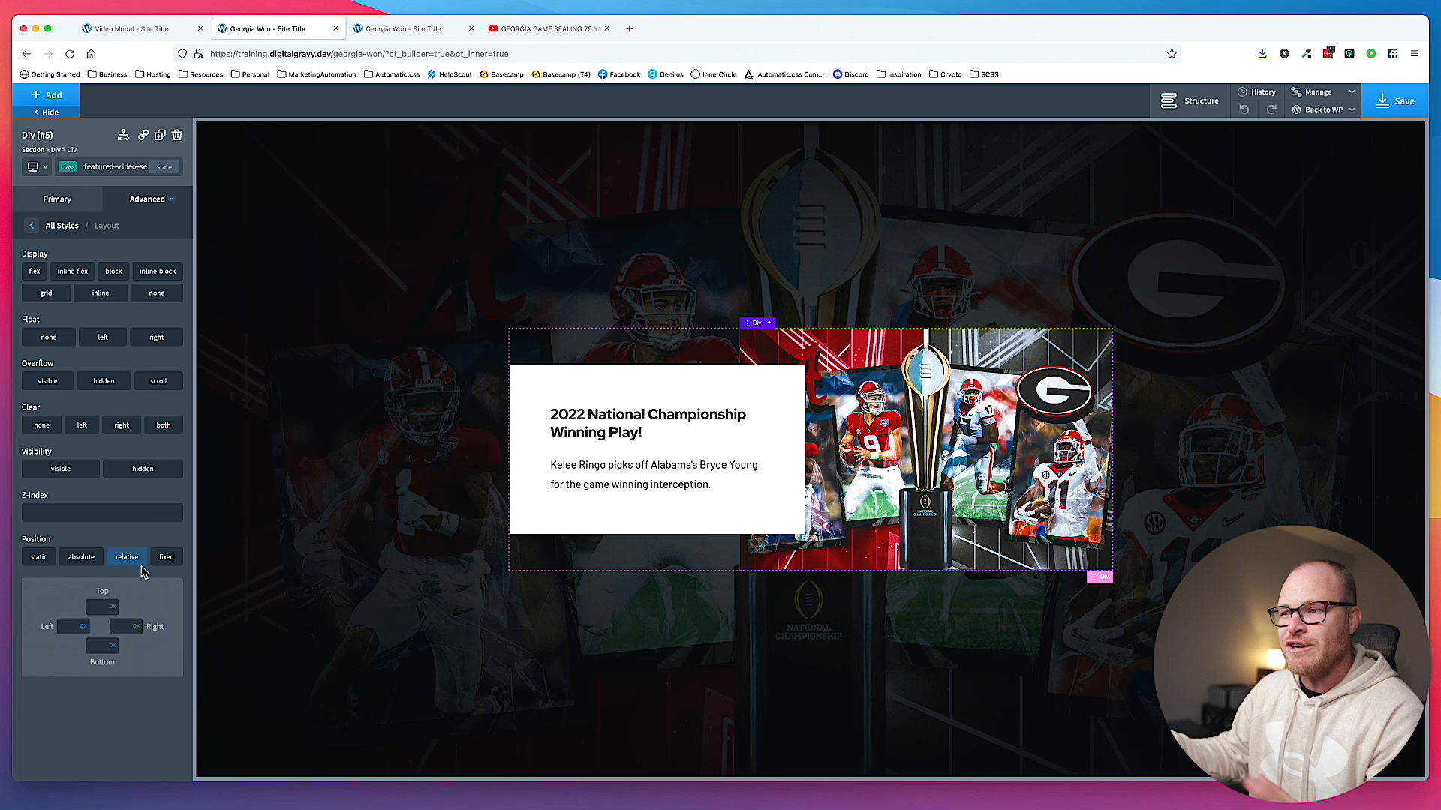
- Add an image element inside the video wrapper using icon-play-2-white.svg from the media library's Icons folder
{"action": "left_click", "coordinate": [52, 95]}
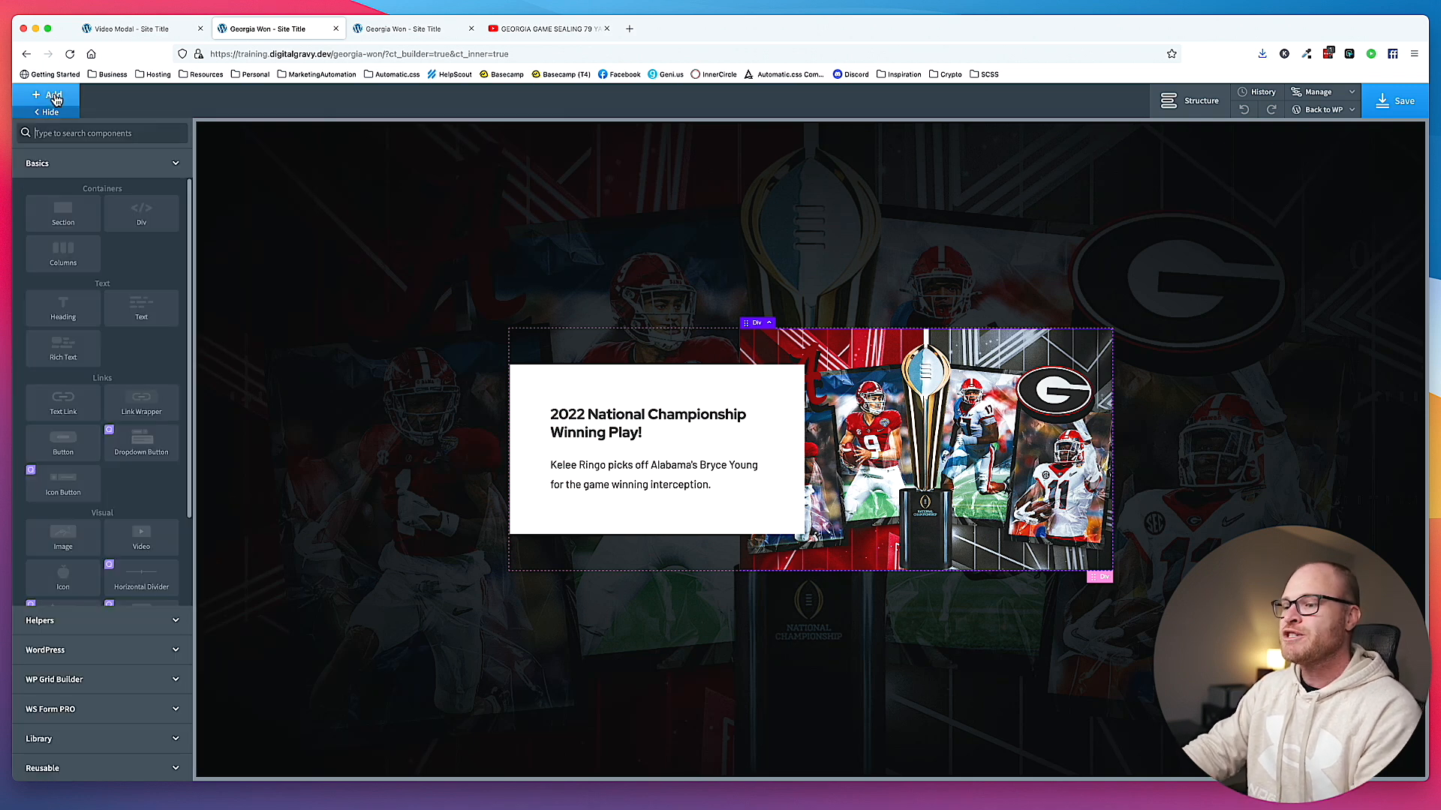
{"action": "type", "text": "image"}
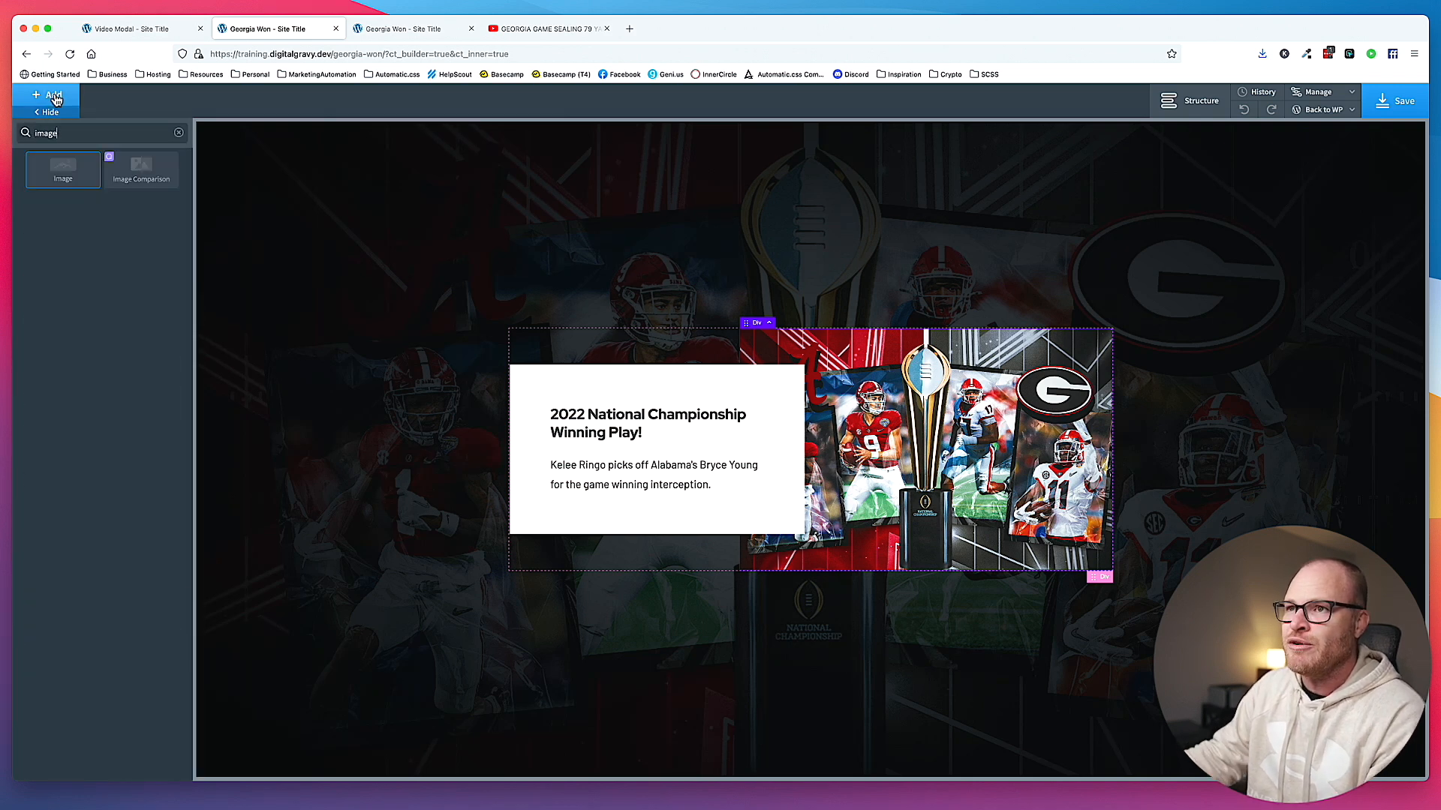
{"action": "left_click", "coordinate": [51, 178]}
{"action": "left_click", "coordinate": [140, 286]}
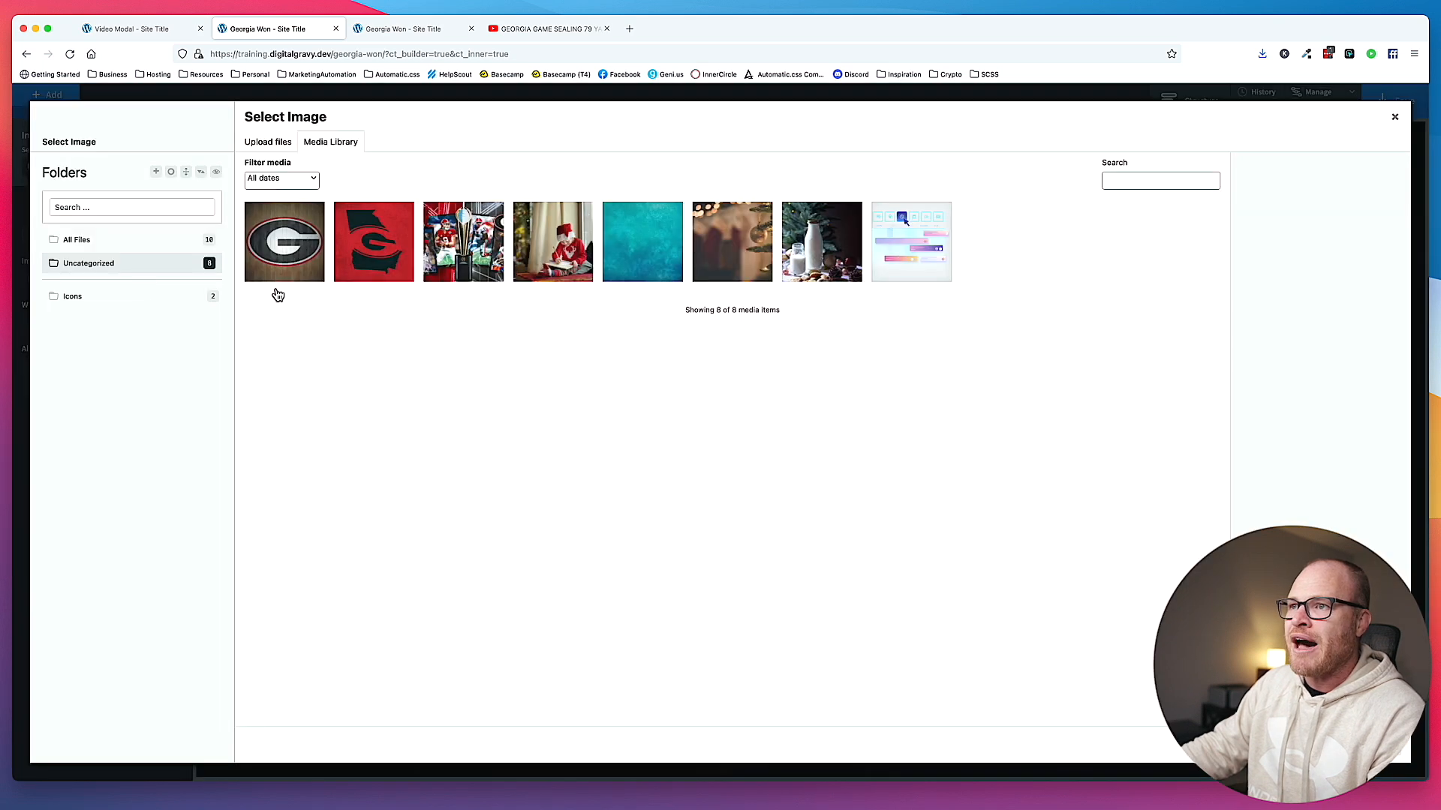
{"action": "left_click", "coordinate": [161, 297]}
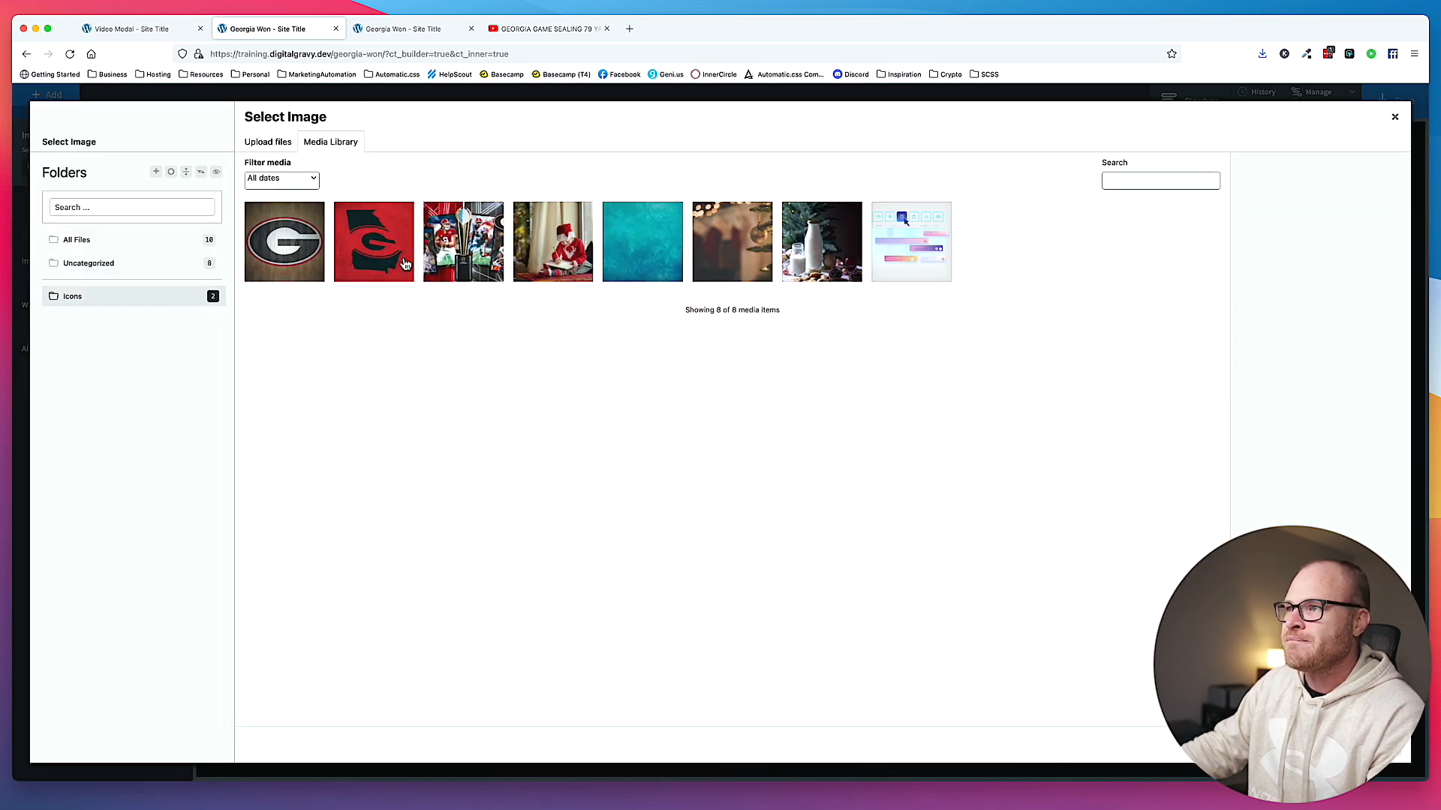
{"action": "left_click", "coordinate": [273, 274]}
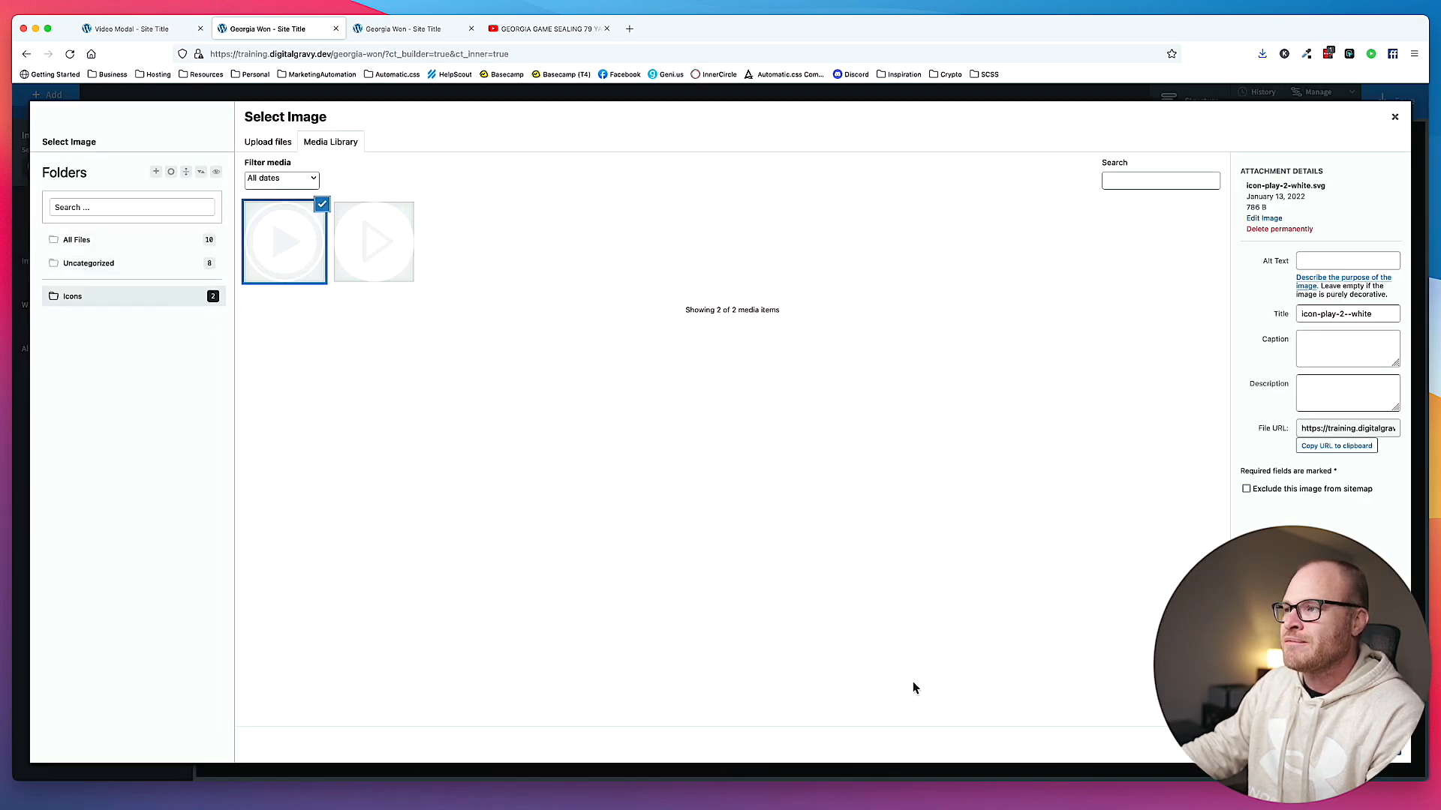
{"action": "left_click", "coordinate": [1370, 745]}
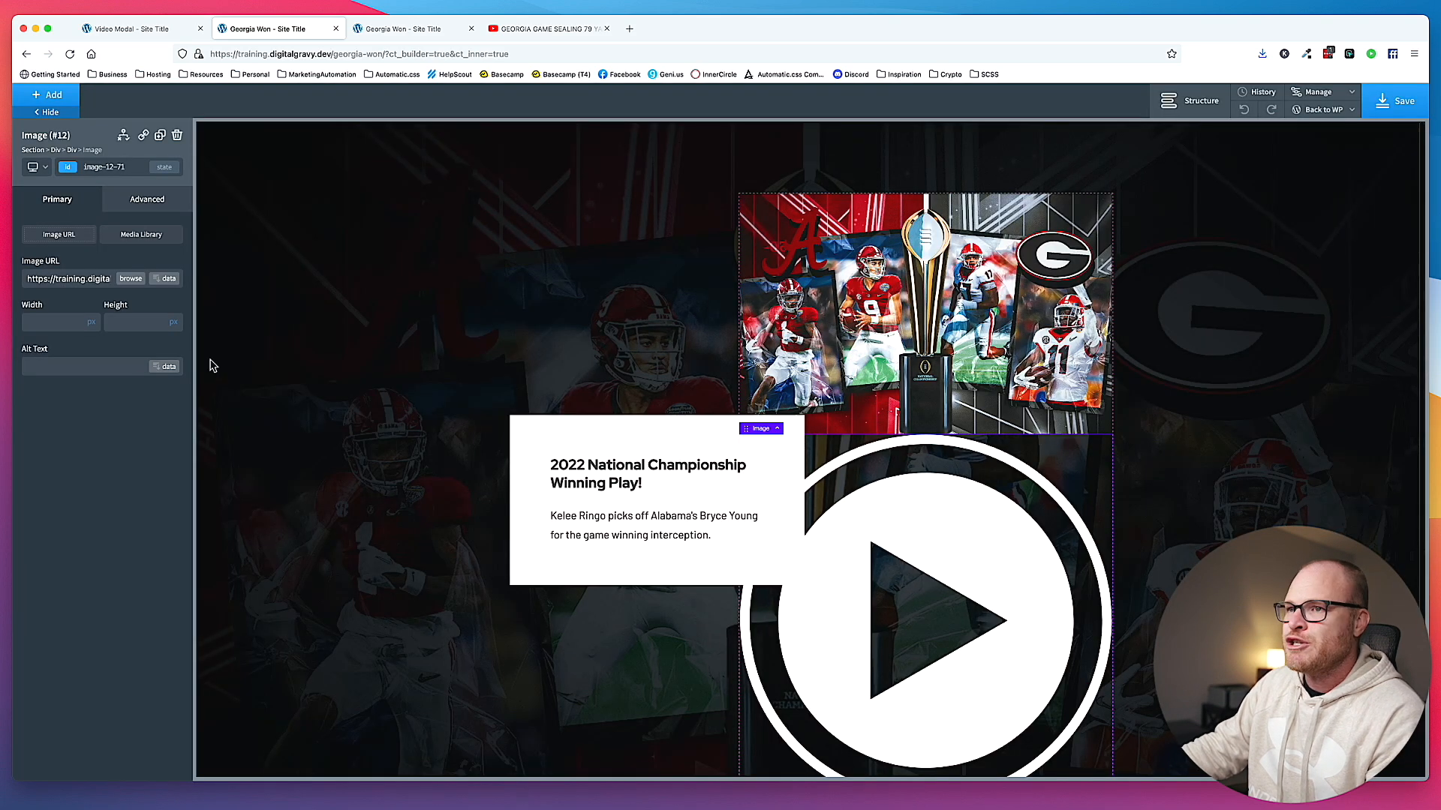
- Assign the new class featured-video-section__play-icon to the play icon image
{"action": "left_click", "coordinate": [110, 170]}
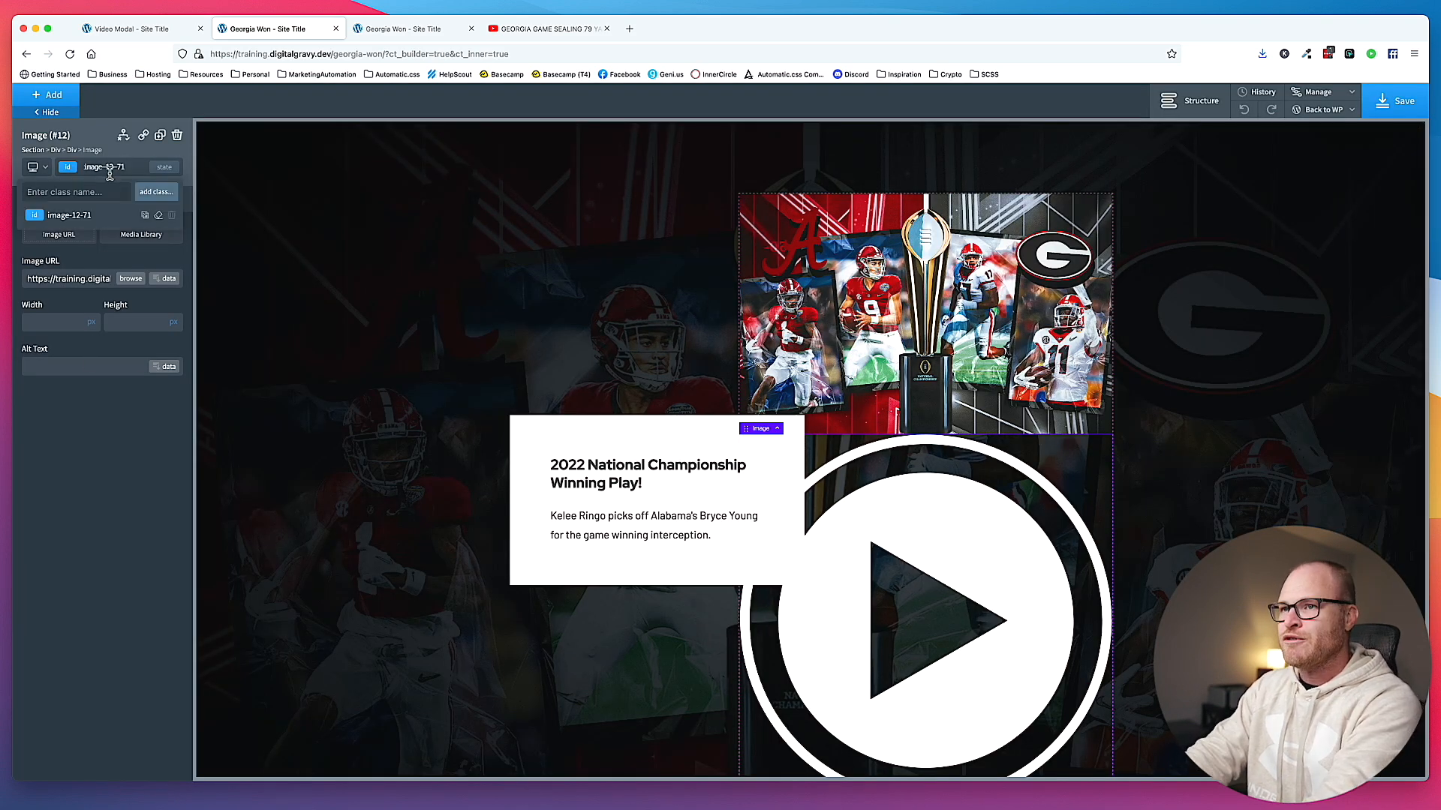
{"action": "type", "text": "featured-video-section__play-icon"}
{"action": "key", "text": "Return"}
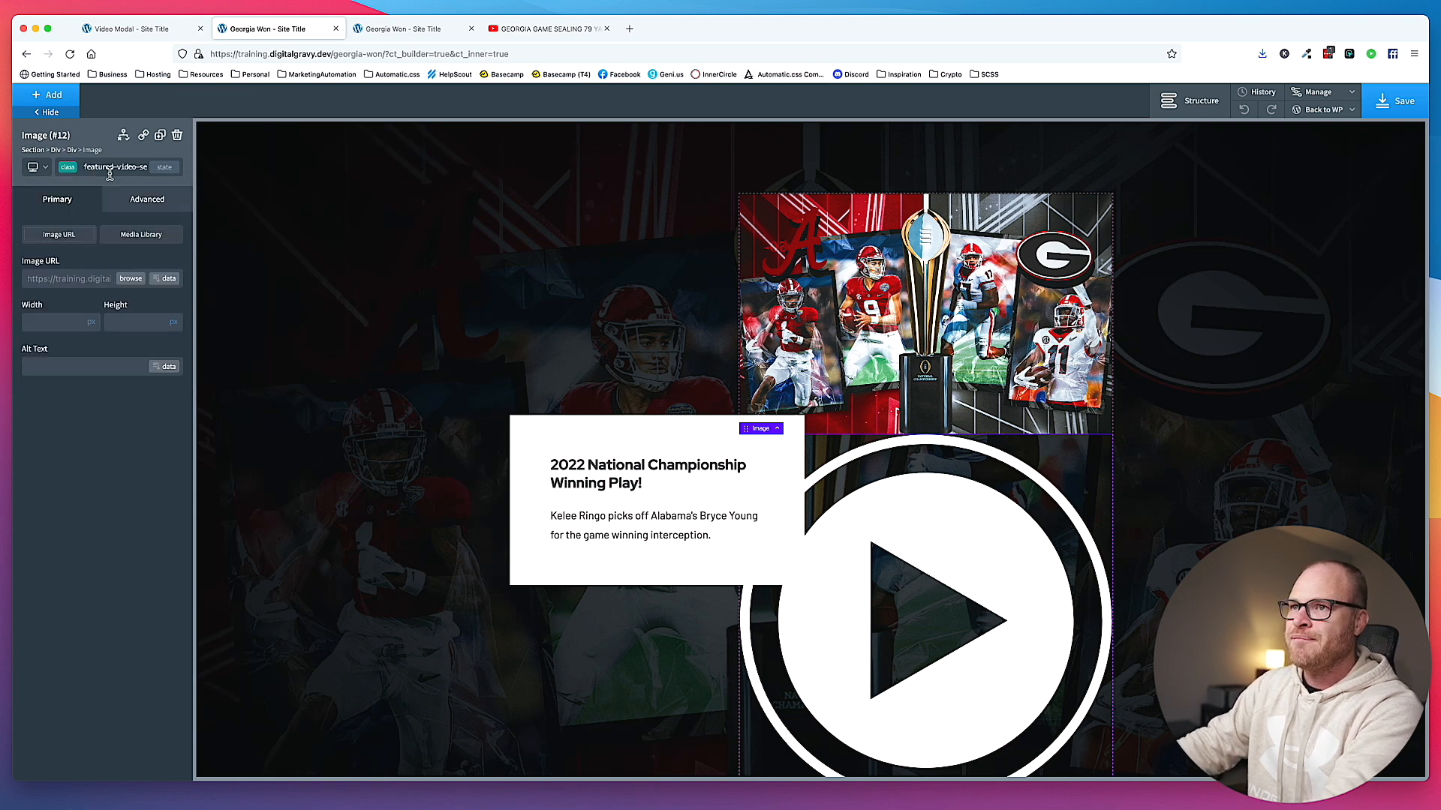
- Set the play-icon class's width to 8 rem
{"action": "left_click", "coordinate": [98, 343]}
{"action": "left_click", "coordinate": [32, 322]}
{"action": "type", "text": "4"}
{"action": "key", "text": "Up"}
{"action": "key", "text": "Up"}
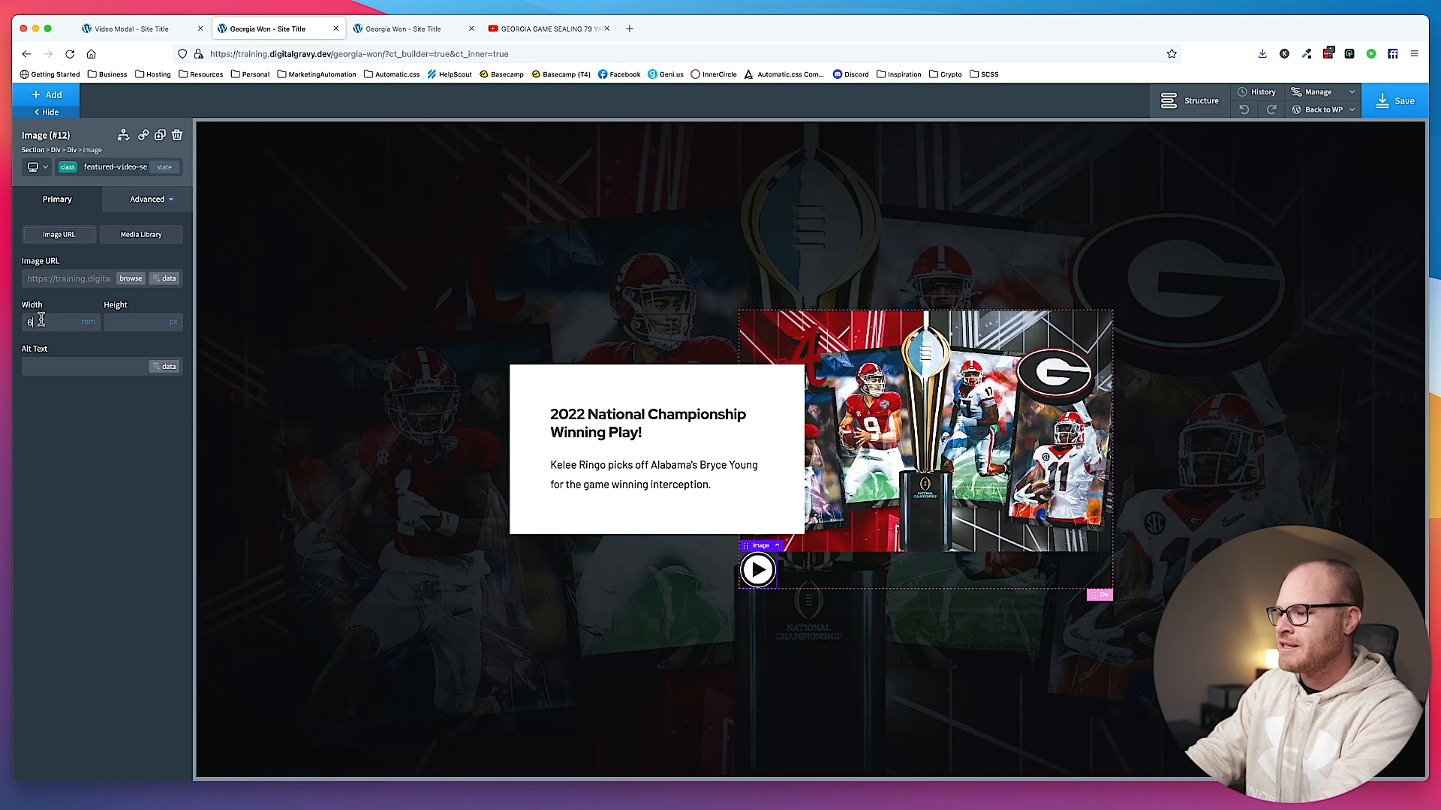
{"action": "key", "text": "Up"}
{"action": "key", "text": "Up"}
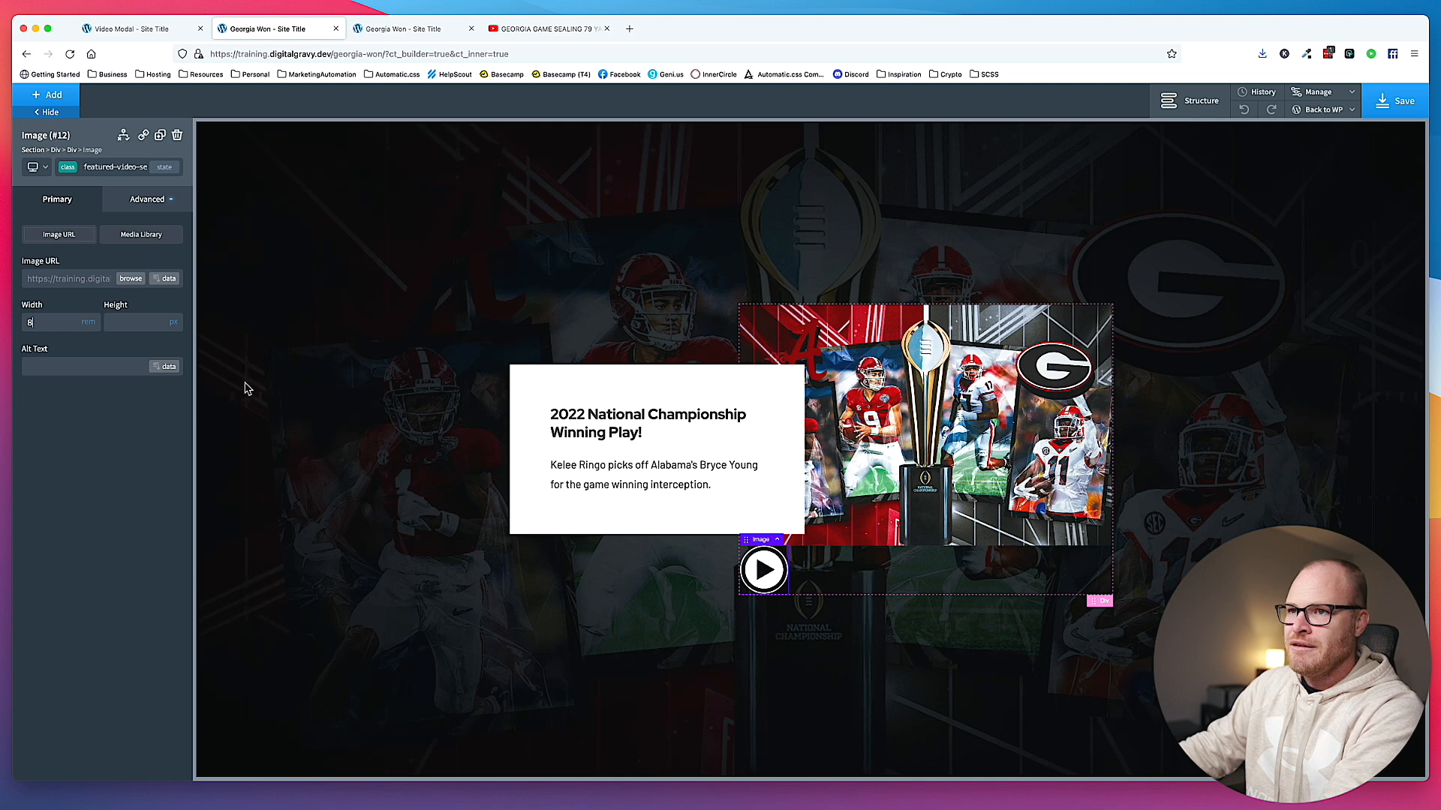
- Position the play icon absolutely, with left and top offsets of 50%
{"action": "left_click", "coordinate": [151, 199]}
{"action": "left_click", "coordinate": [89, 293]}
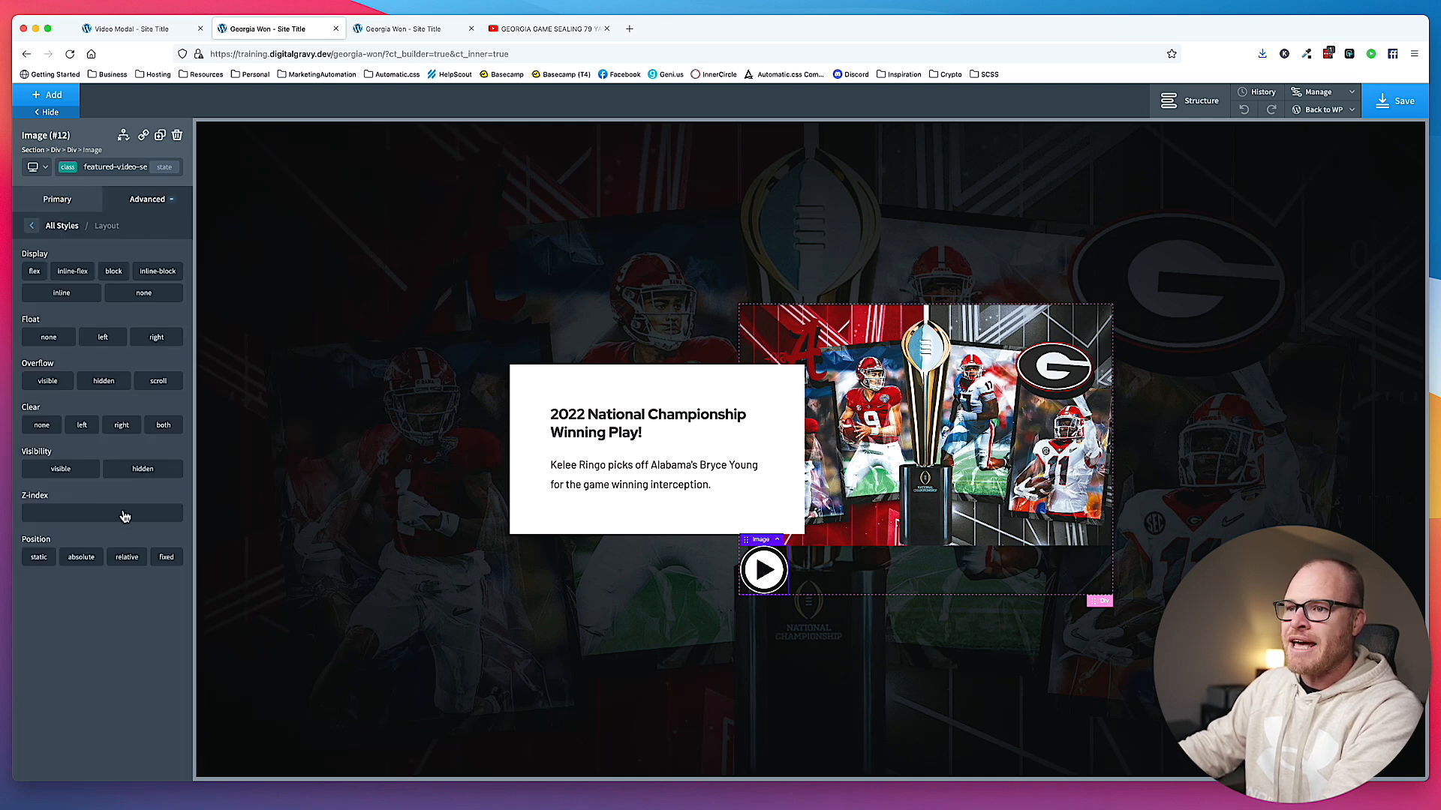
{"action": "left_click", "coordinate": [95, 559]}
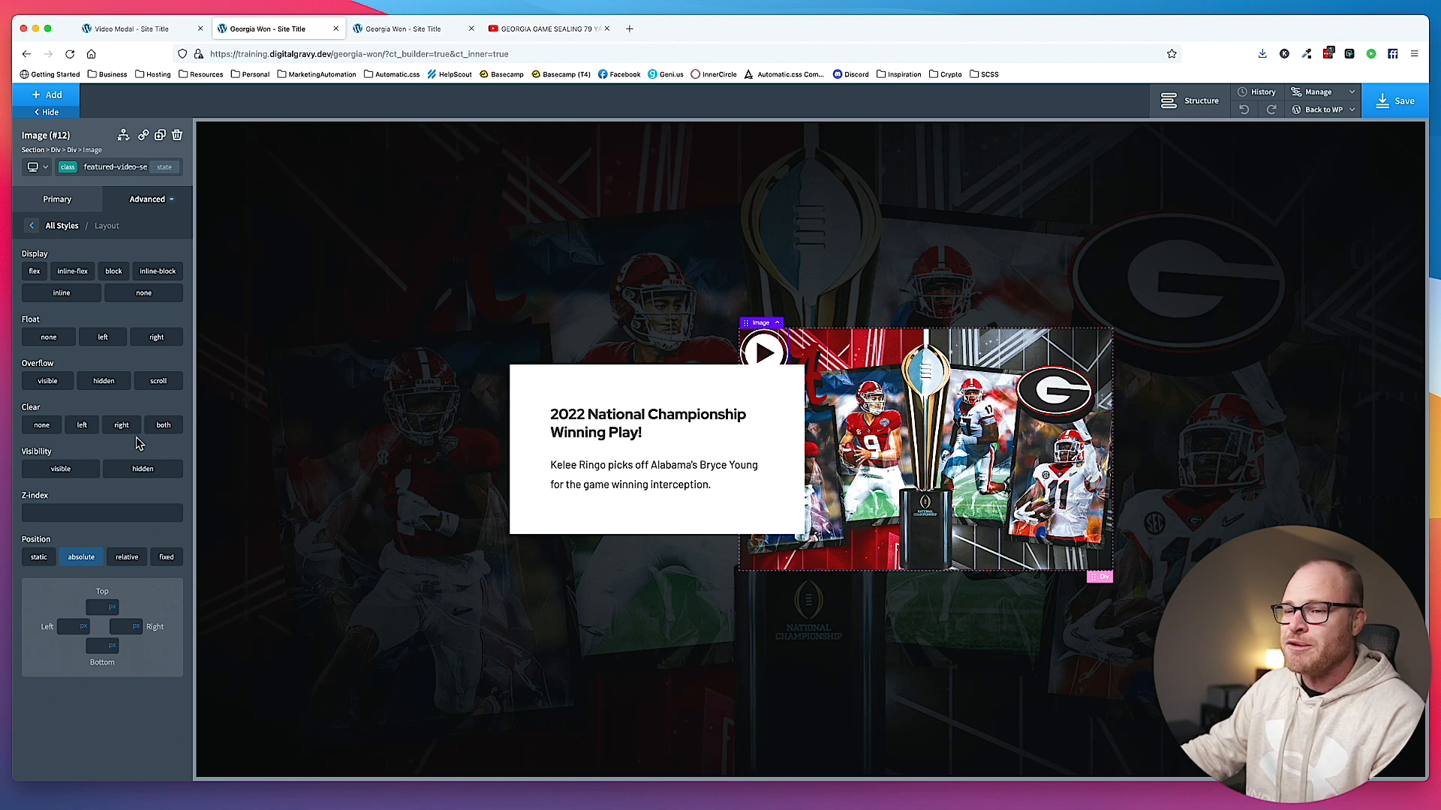
{"action": "left_click", "coordinate": [68, 632]}
{"action": "type", "text": "50"}
{"action": "left_click", "coordinate": [112, 607]}
{"action": "left_click", "coordinate": [104, 607]}
{"action": "type", "text": "50"}
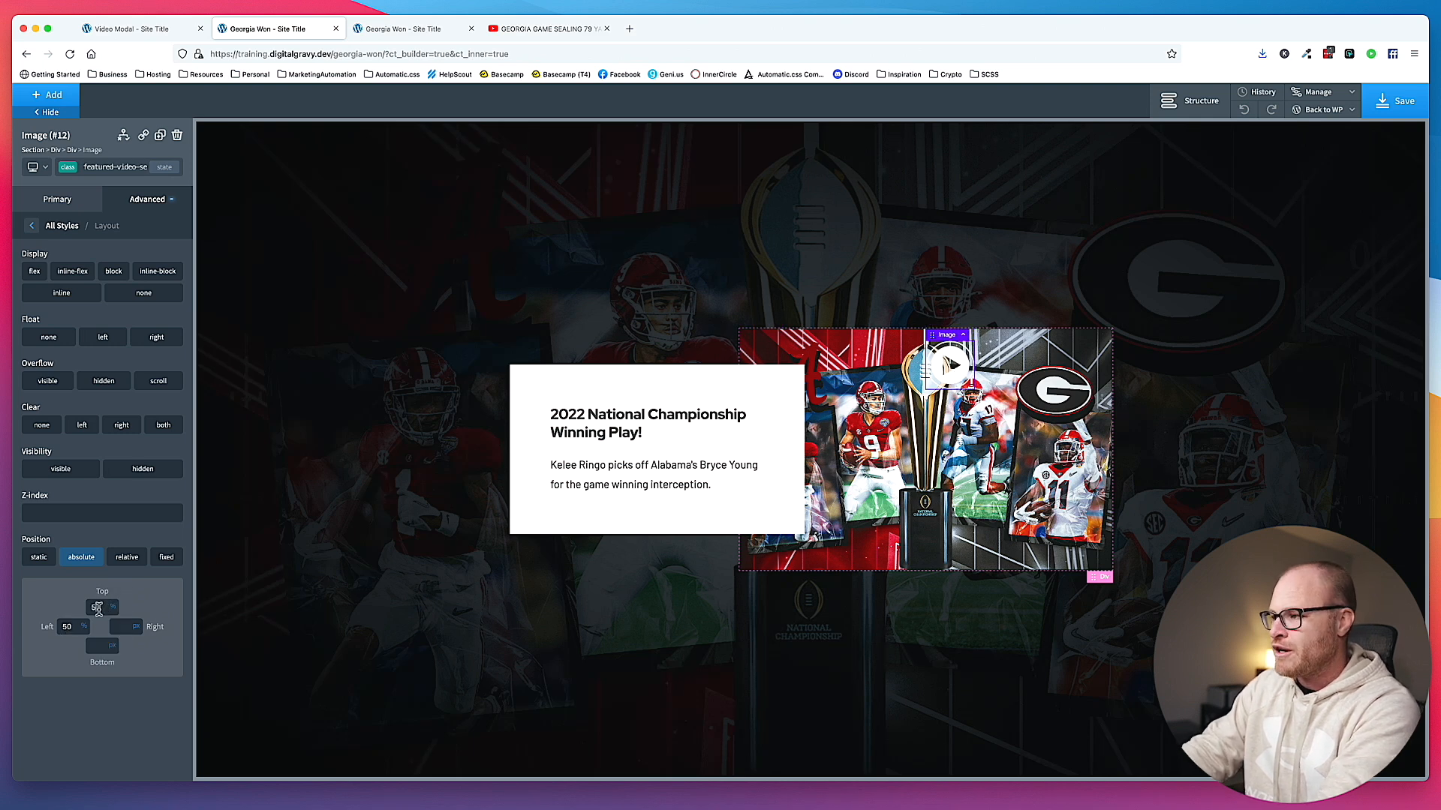
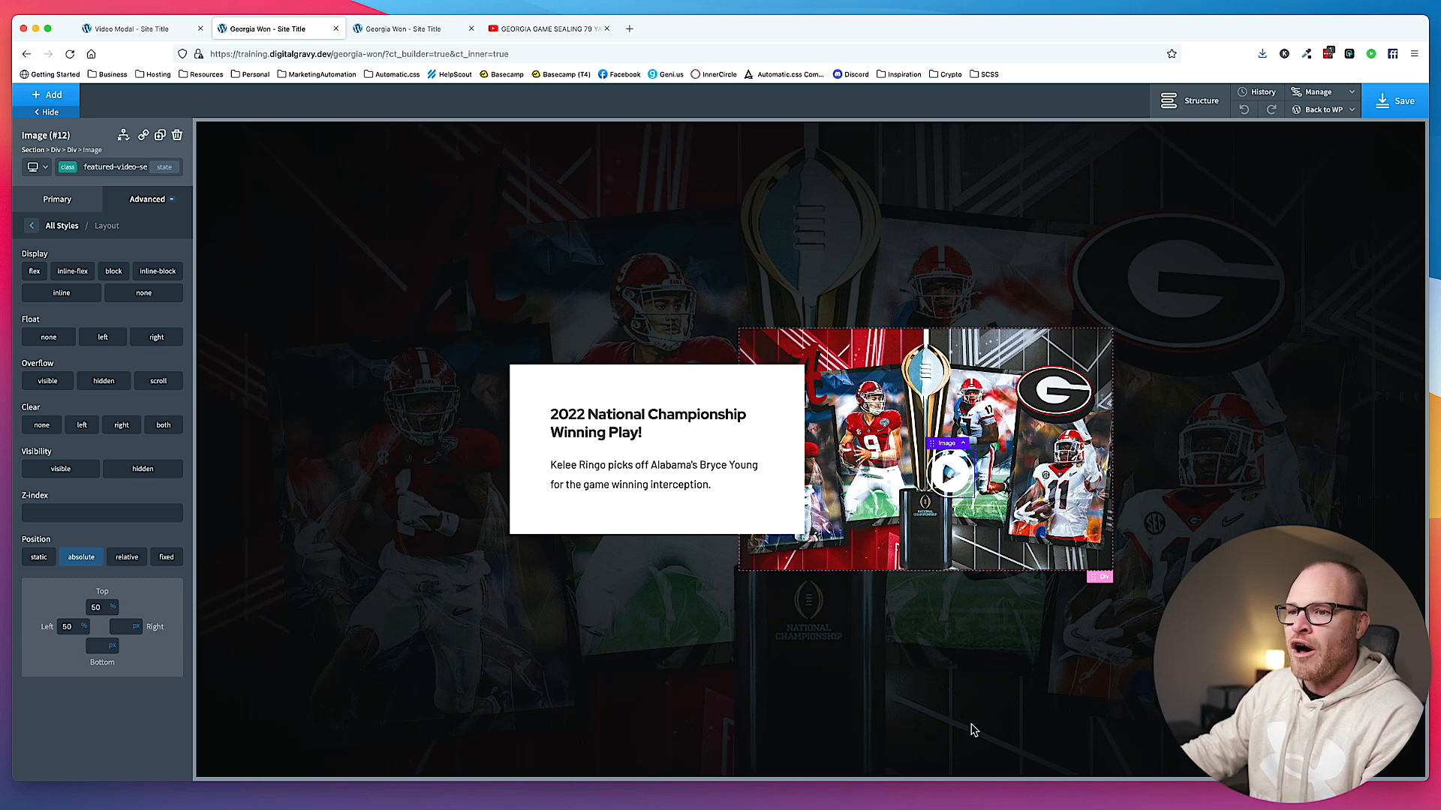
- Add a translate transform to the play icon with Translate X and Translate Y set to -50%
{"action": "left_click", "coordinate": [148, 200]}
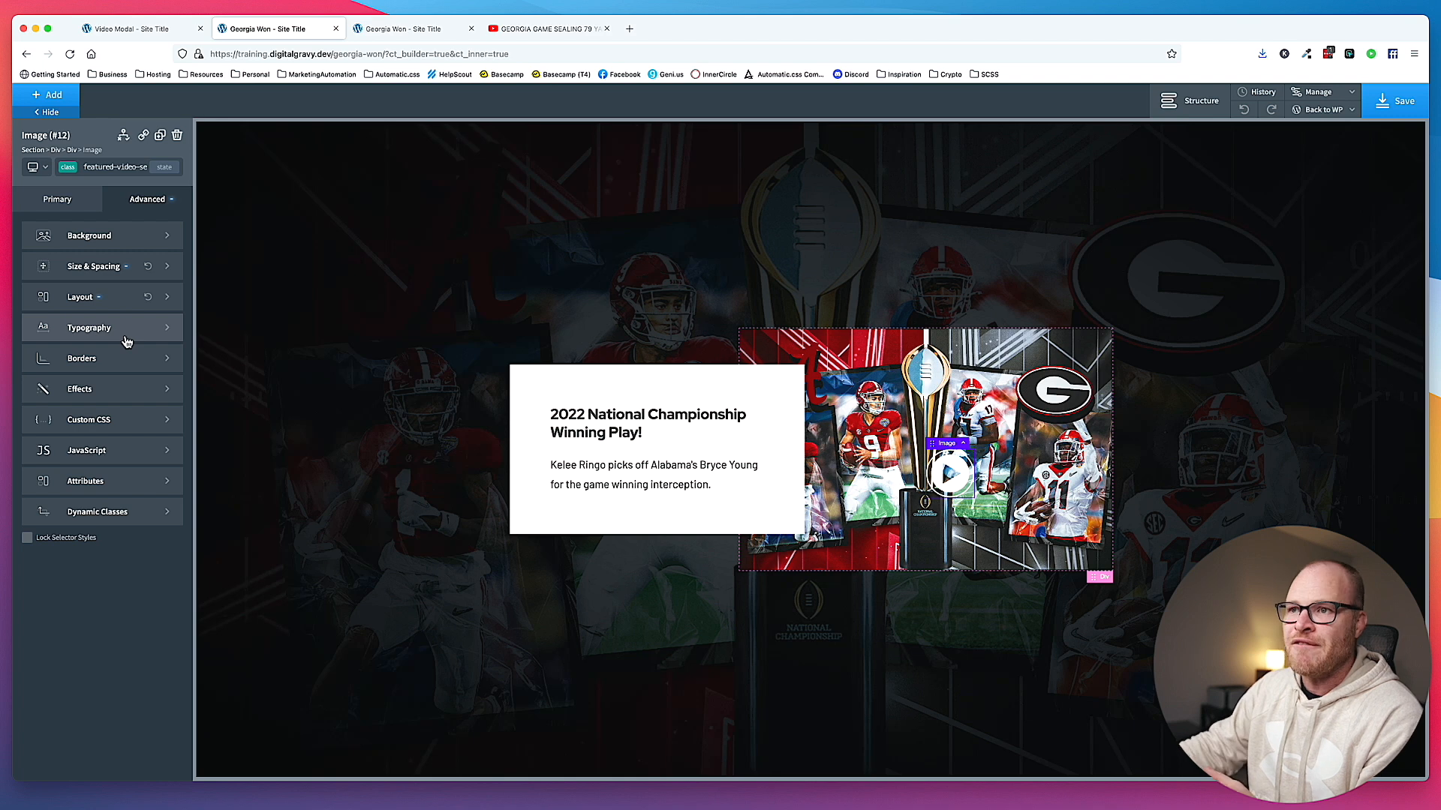
{"action": "left_click", "coordinate": [110, 394]}
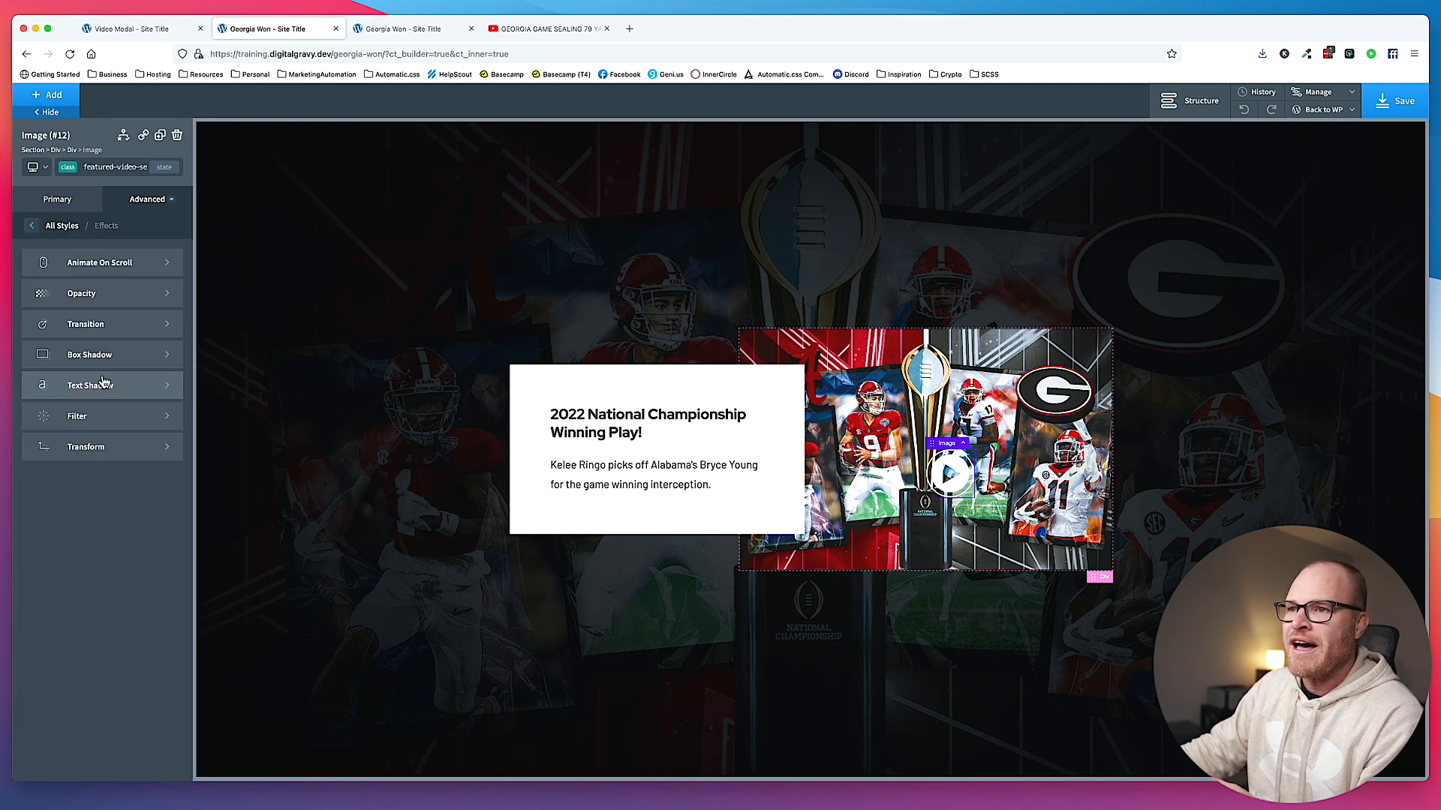
{"action": "left_click", "coordinate": [103, 453]}
{"action": "left_click", "coordinate": [88, 259]}
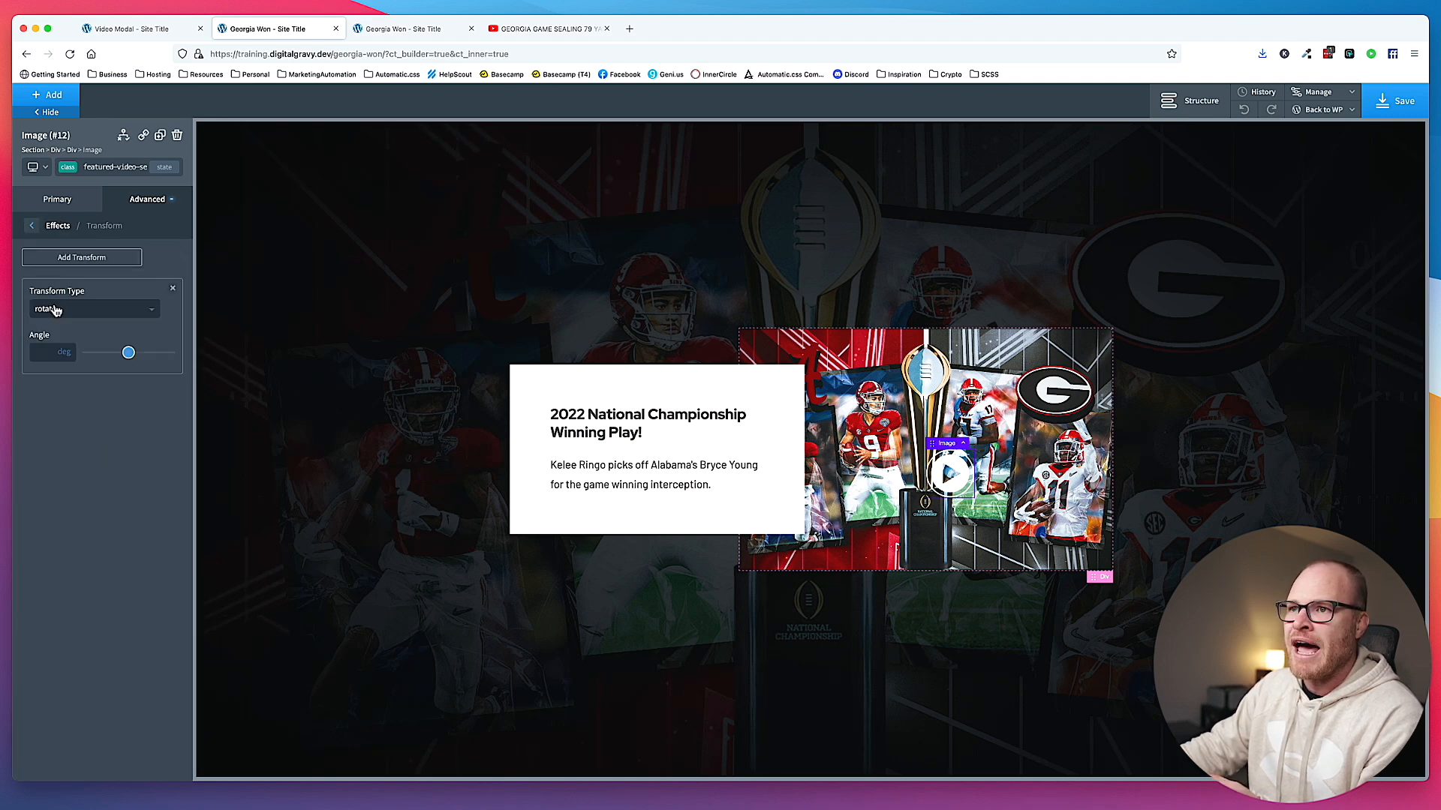
{"action": "left_click", "coordinate": [54, 310]}
{"action": "left_click", "coordinate": [67, 347]}
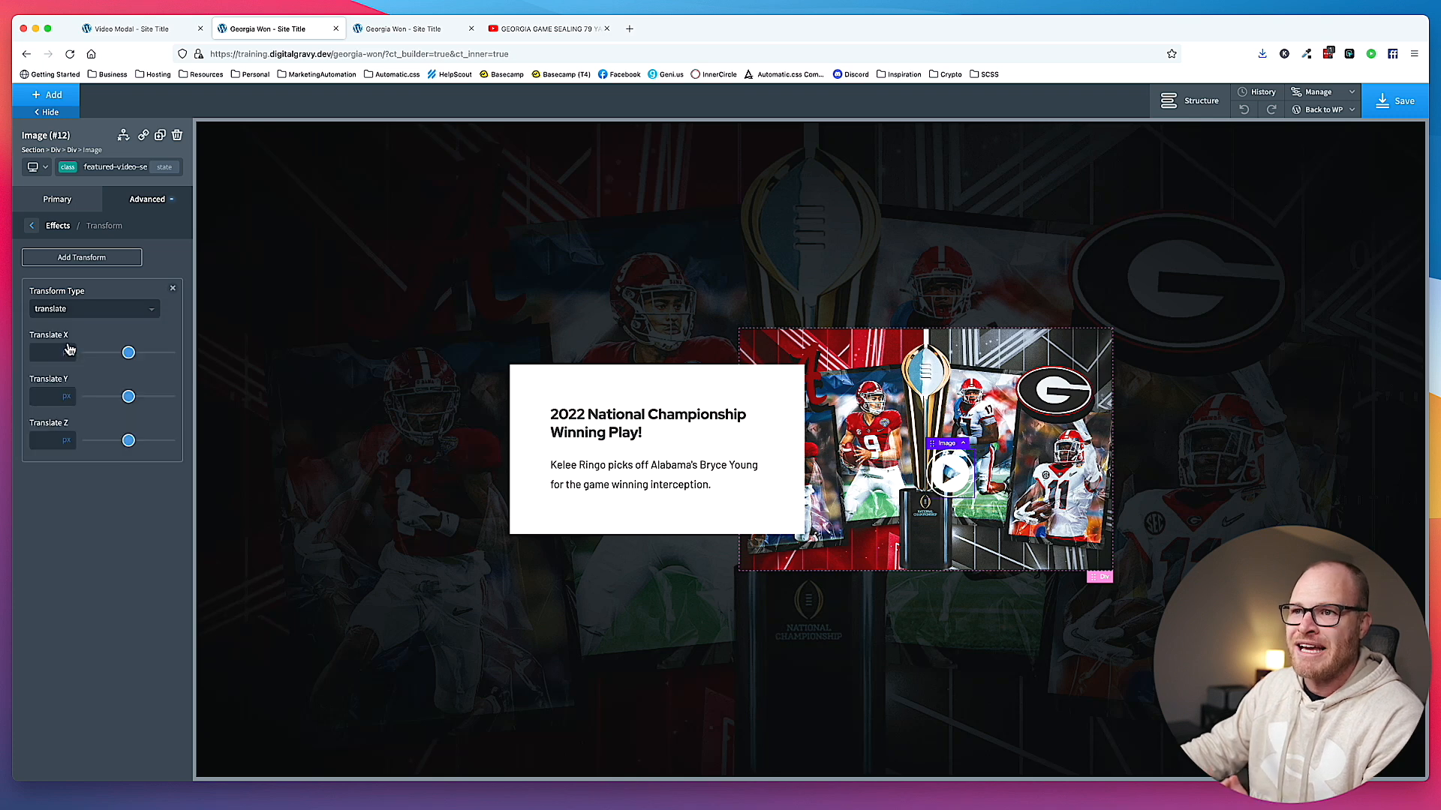
{"action": "left_click", "coordinate": [70, 397]}
{"action": "left_click", "coordinate": [51, 351]}
{"action": "type", "text": "-50"}
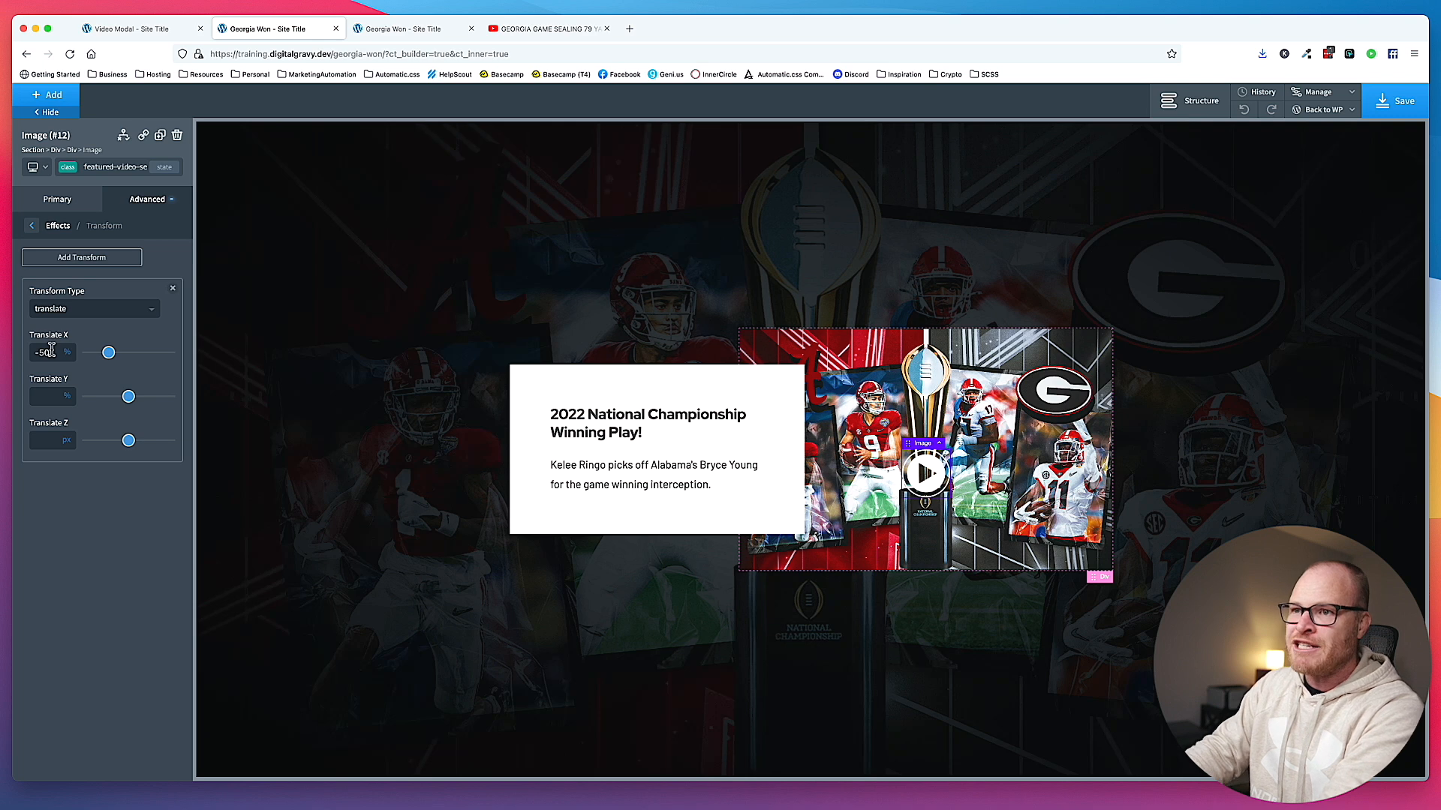
{"action": "left_click", "coordinate": [41, 395]}
{"action": "type", "text": "-50"}
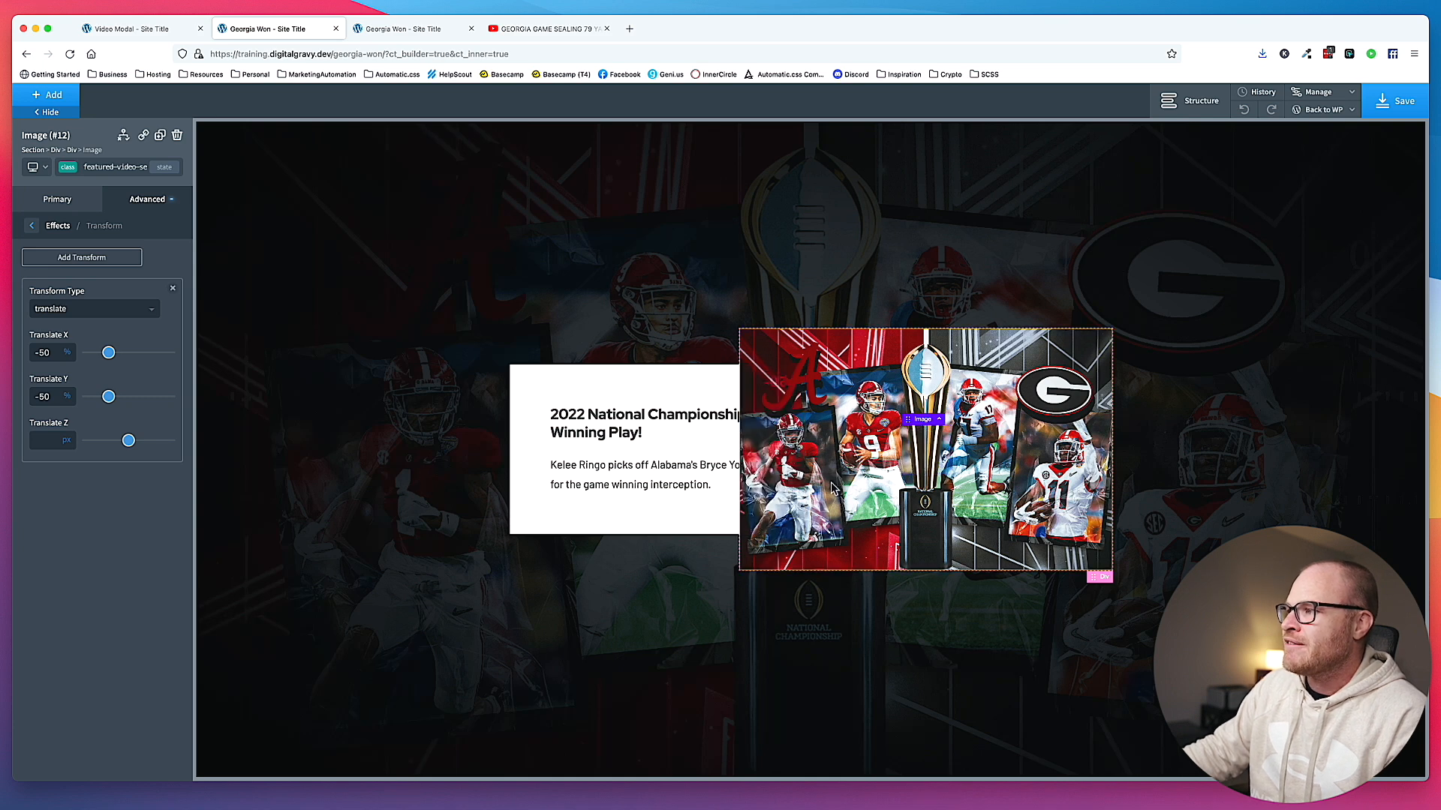
- Add the custom CSS cursor: pointer; to the play-icon class
{"action": "left_click", "coordinate": [153, 200]}
{"action": "left_click", "coordinate": [105, 417]}
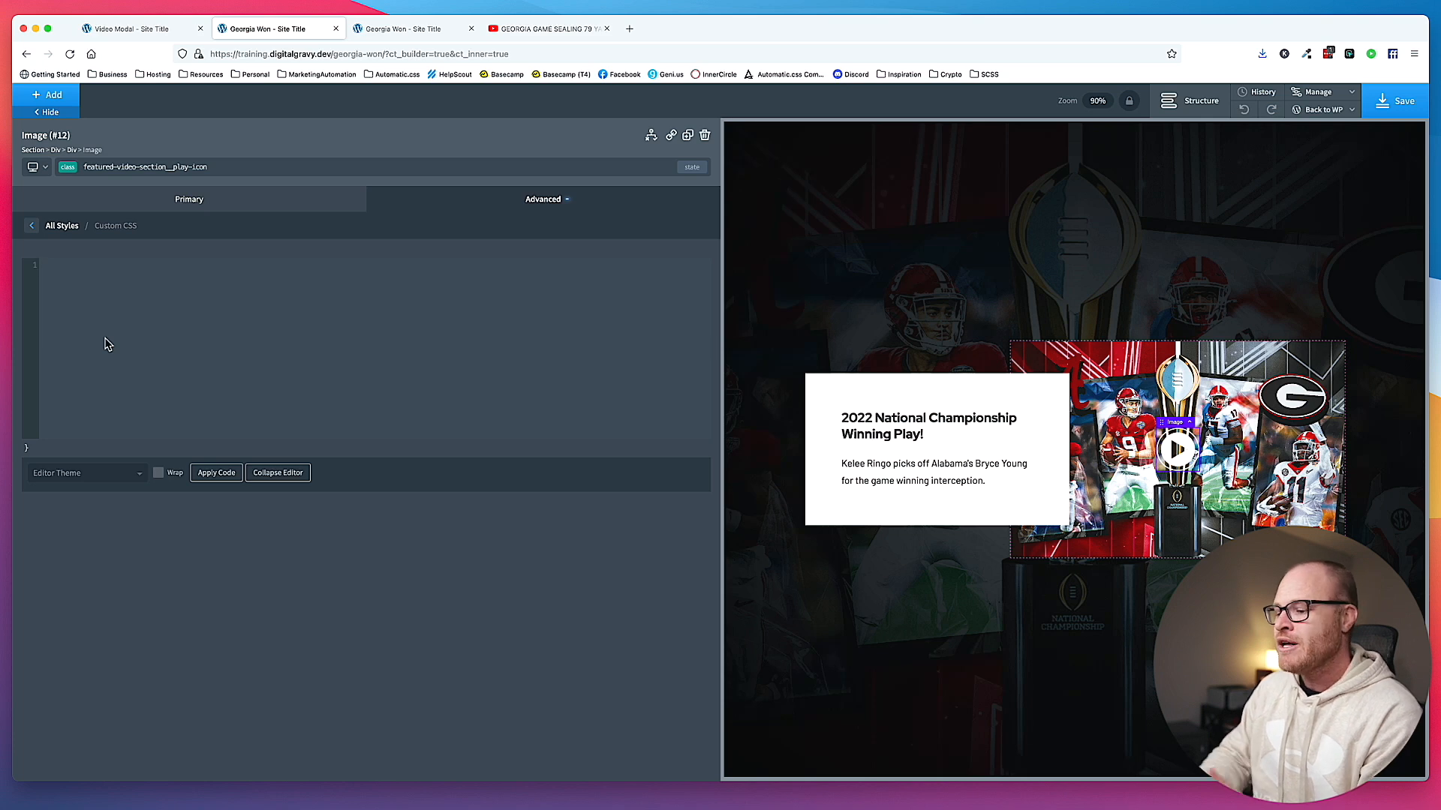
{"action": "type", "text": "cur"}
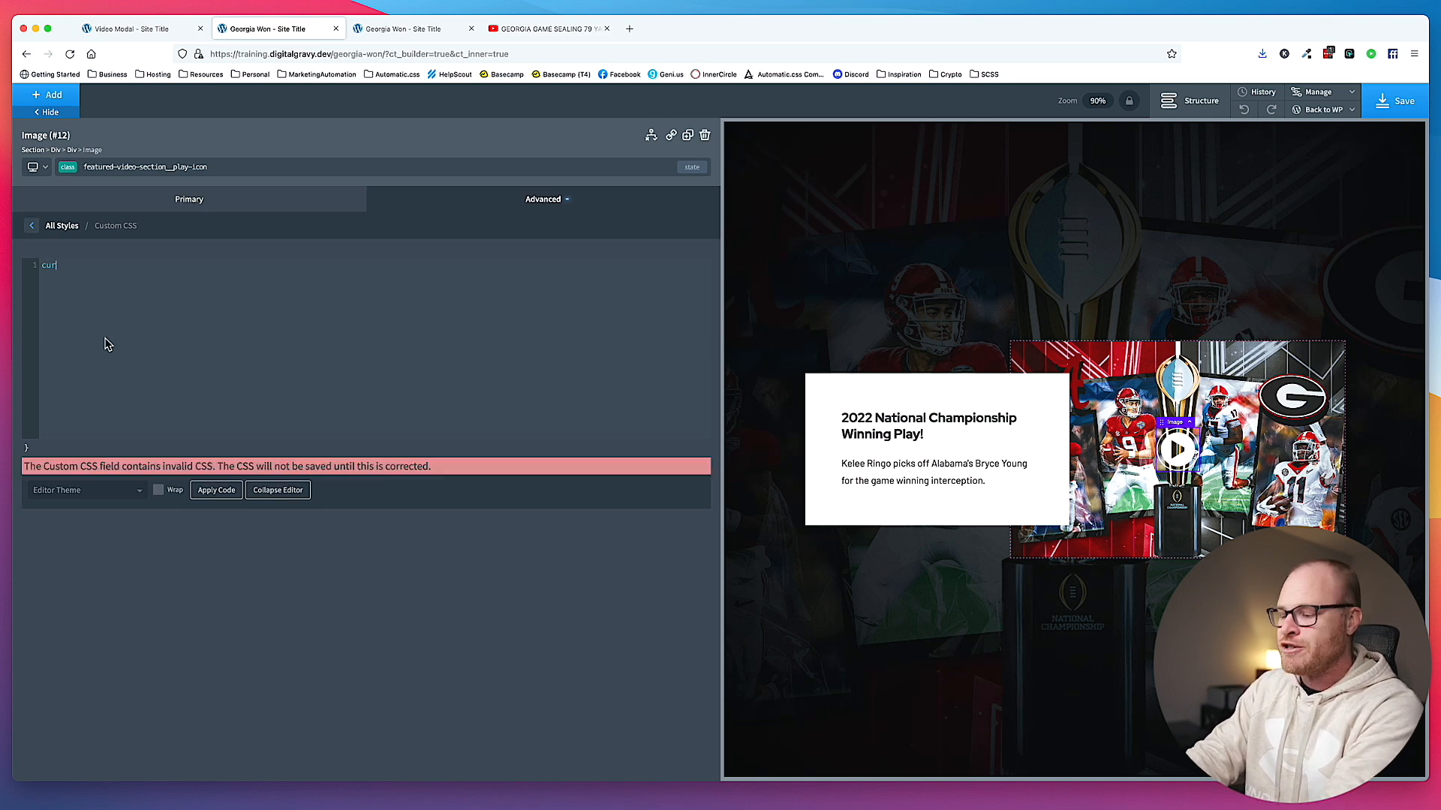
{"action": "key", "text": "super+equal"}
{"action": "key", "text": "super+equal"}
{"action": "key", "text": "super+equal"}
{"action": "key", "text": "super+equal"}
{"action": "type", "text": "sor: pointer;"}
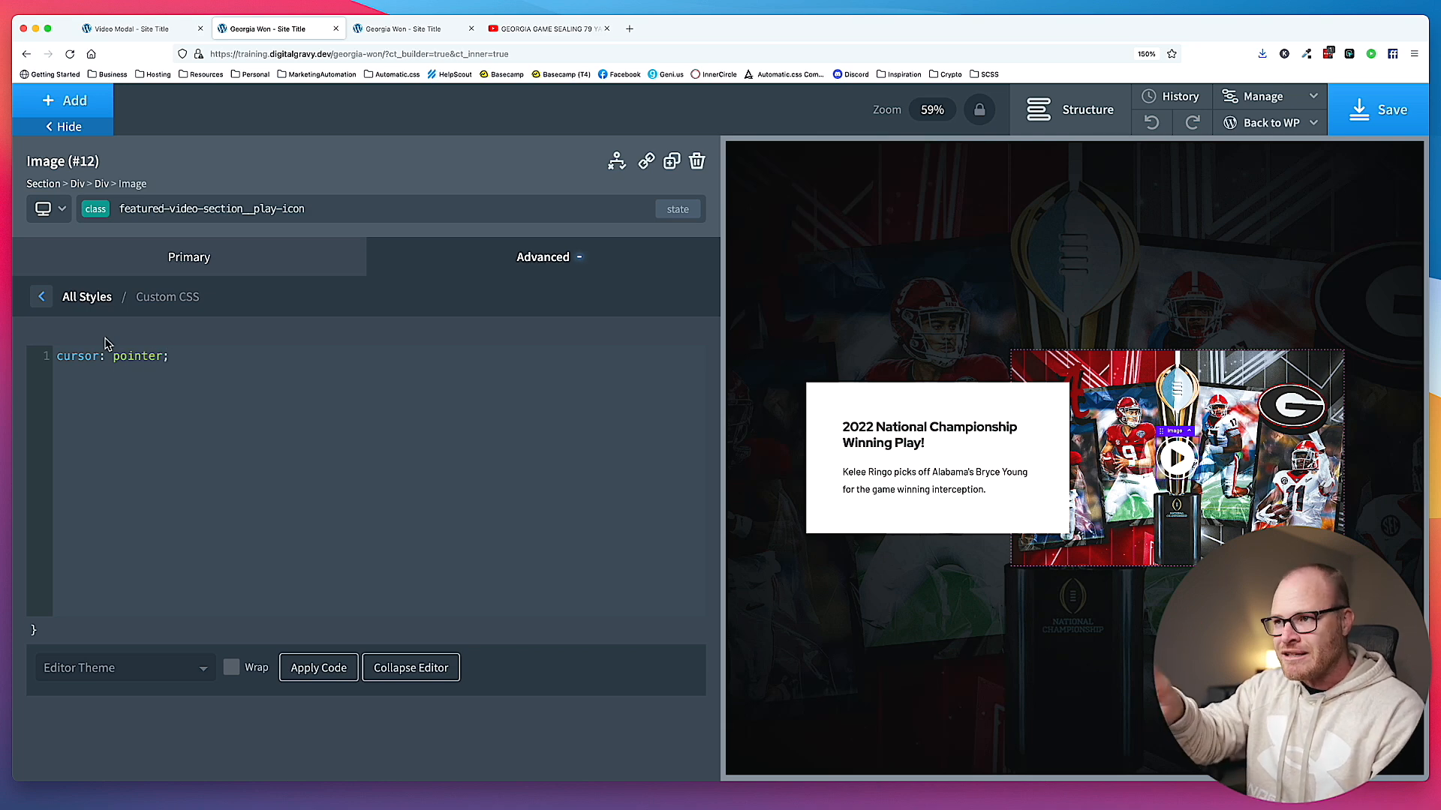
{"action": "left_click", "coordinate": [231, 258]}
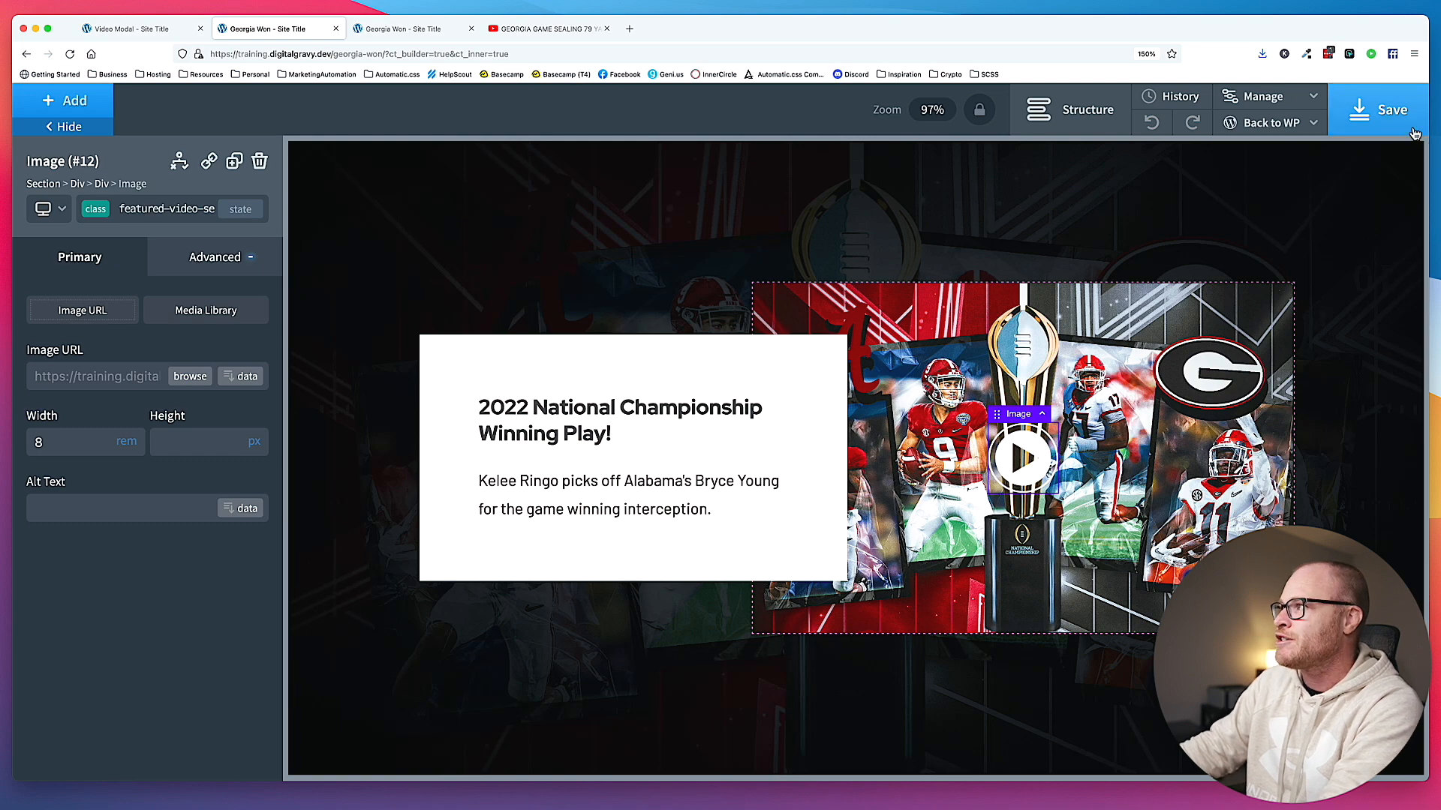
- Save the page at normal zoom and compare the play icon on the front end with the Video Modal reference page
{"action": "left_click", "coordinate": [1380, 110]}
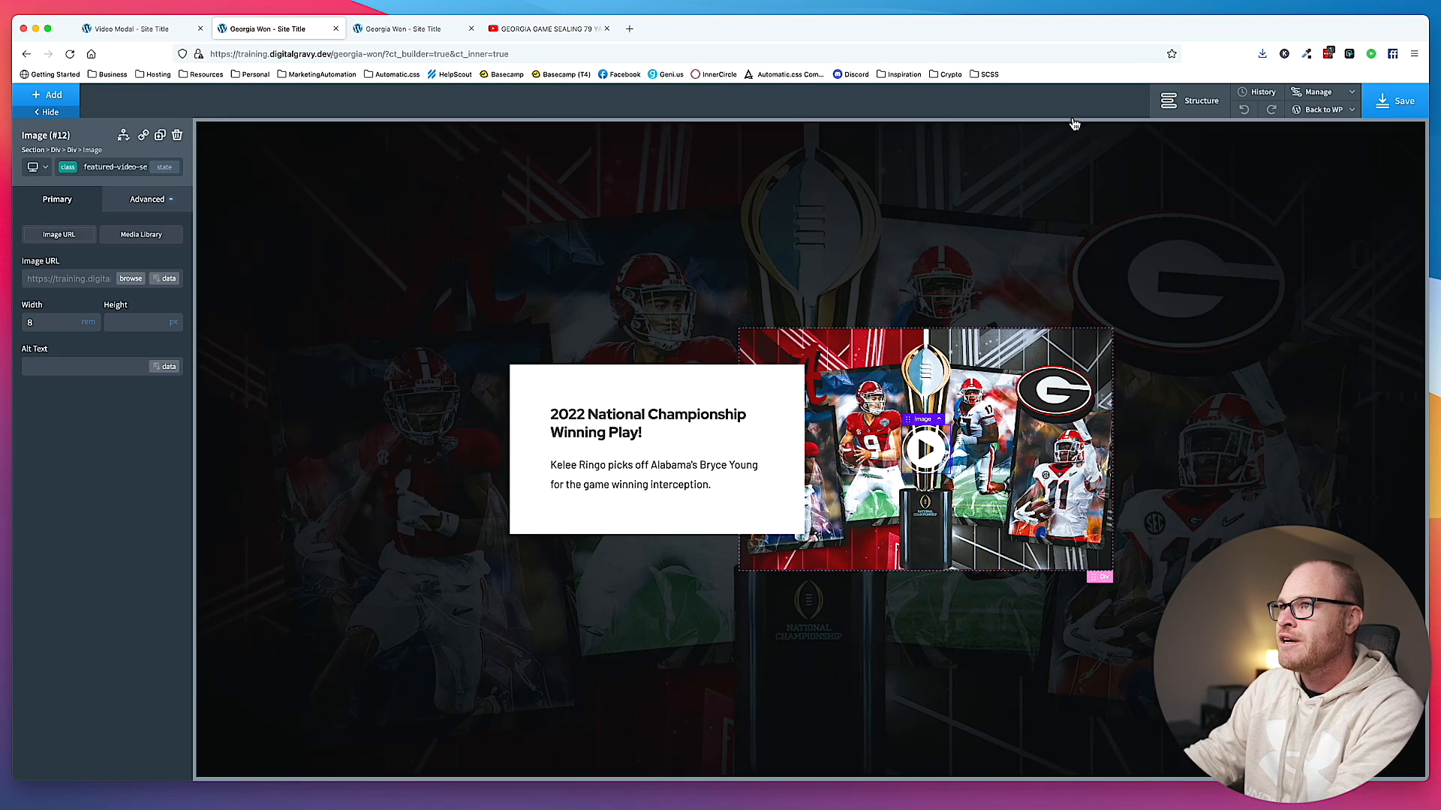
{"action": "left_click", "coordinate": [403, 29]}
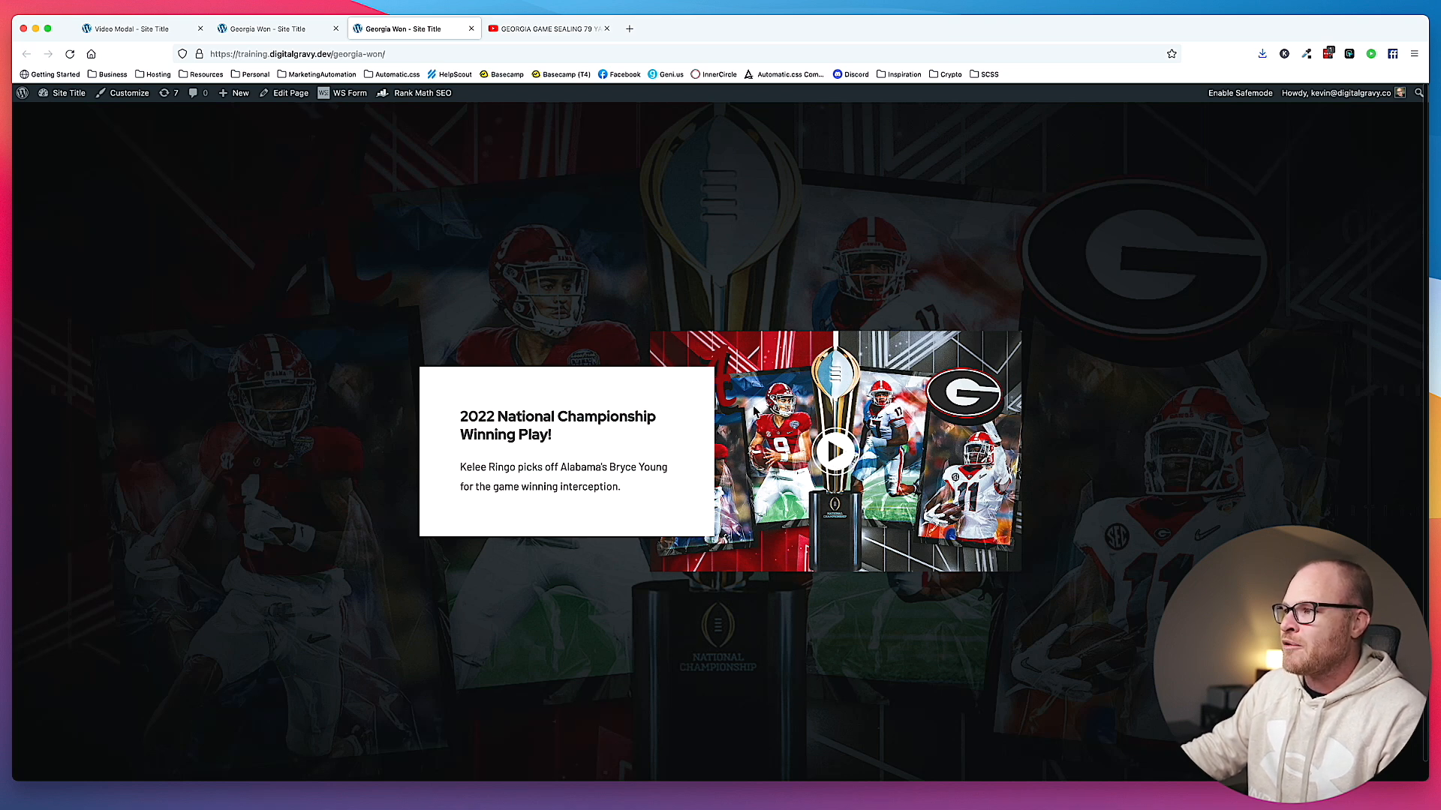
{"action": "left_click", "coordinate": [249, 30]}
{"action": "left_click", "coordinate": [117, 30]}
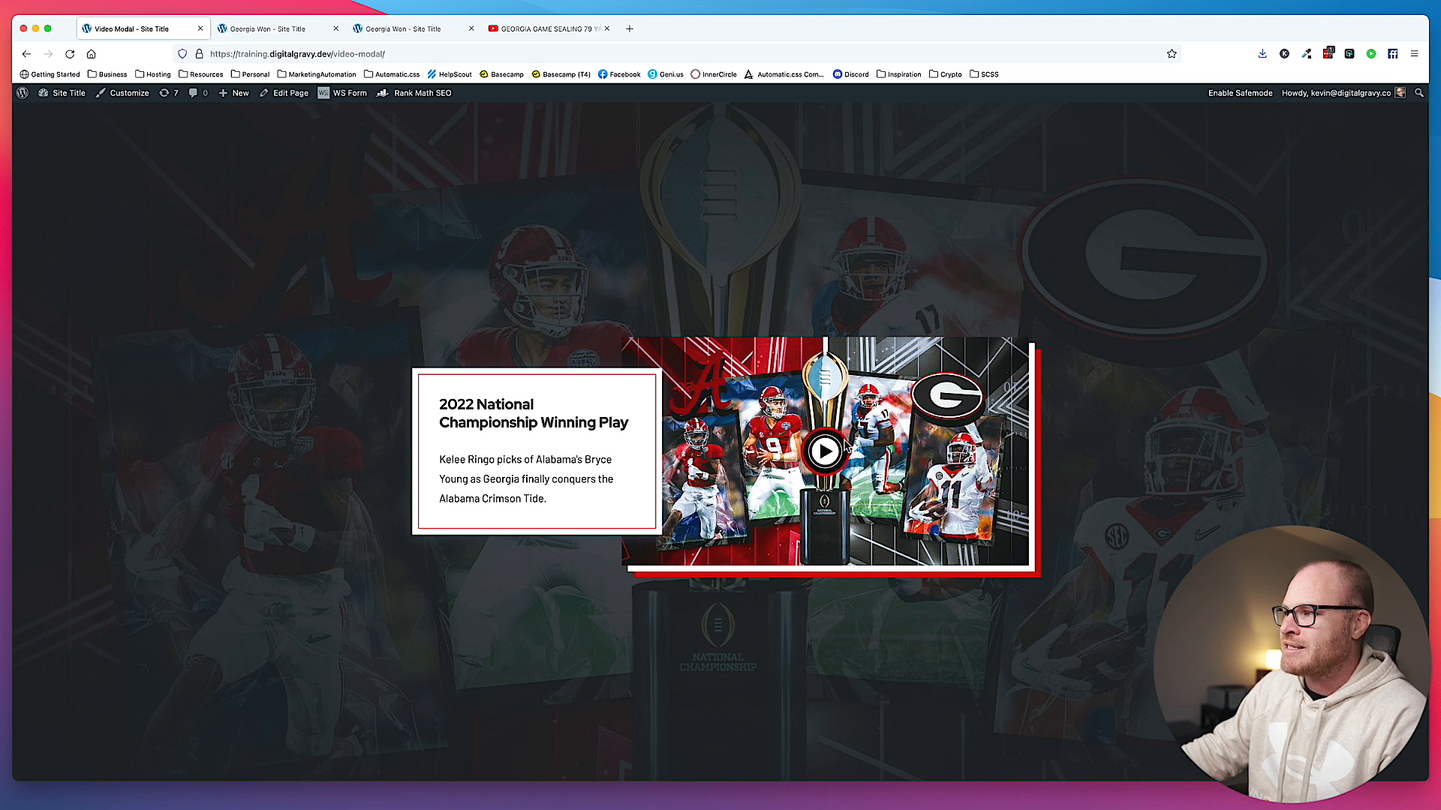
- Wrap the play icon image inside the video wrapper in a new div and expand that div in the structure
{"action": "left_click", "coordinate": [267, 29]}
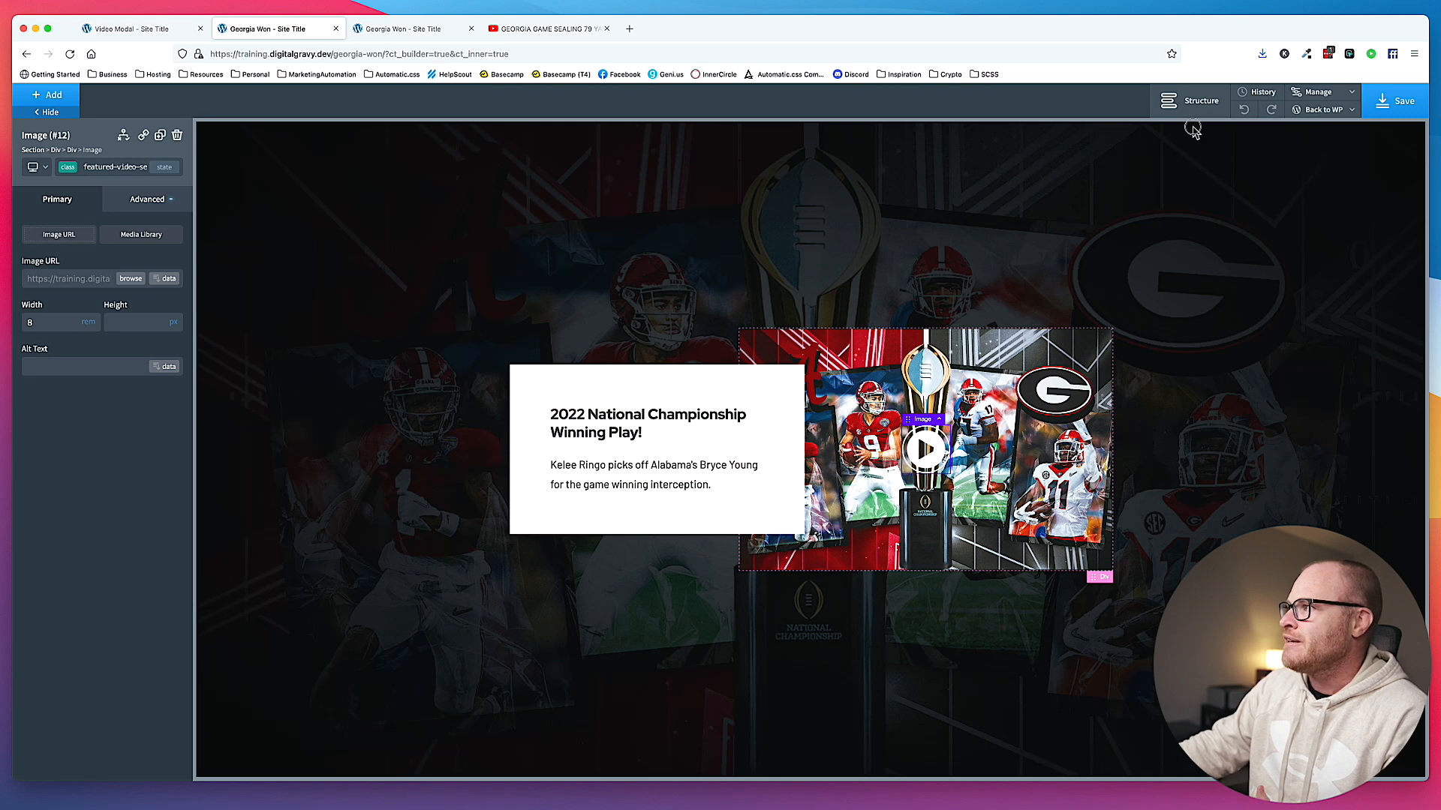
{"action": "left_click", "coordinate": [1193, 101]}
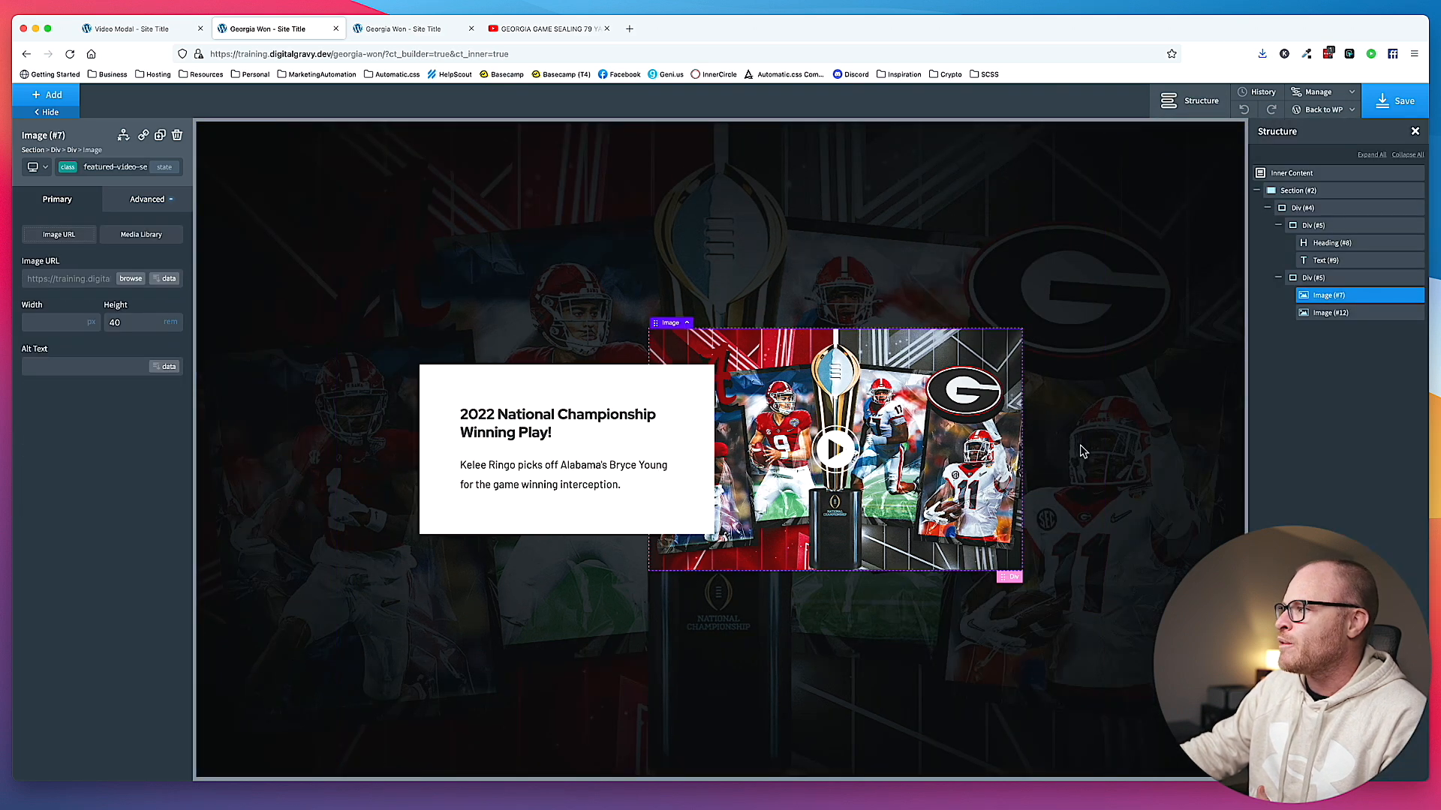
{"action": "left_click", "coordinate": [1309, 315]}
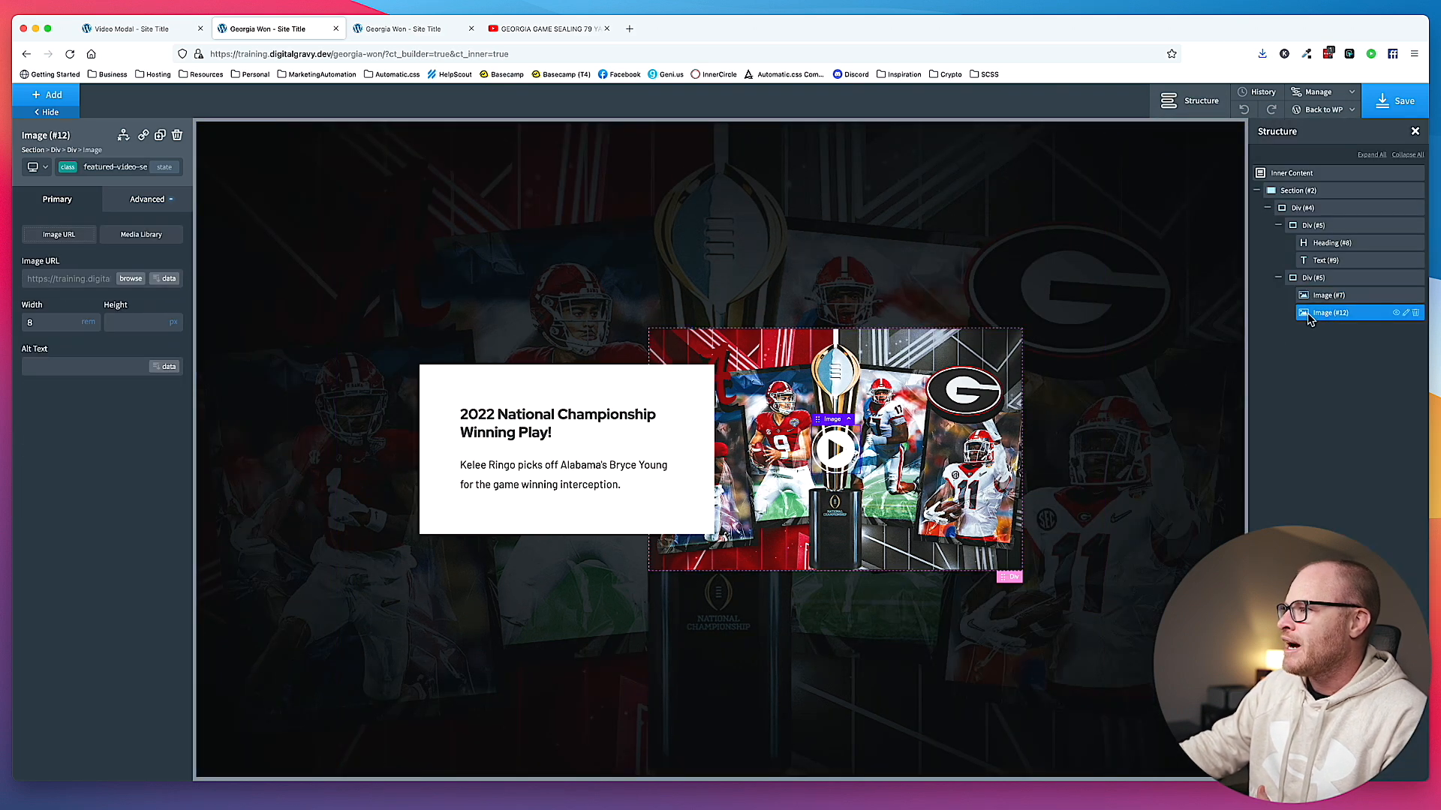
{"action": "left_click", "coordinate": [1405, 312]}
{"action": "left_click", "coordinate": [1354, 357]}
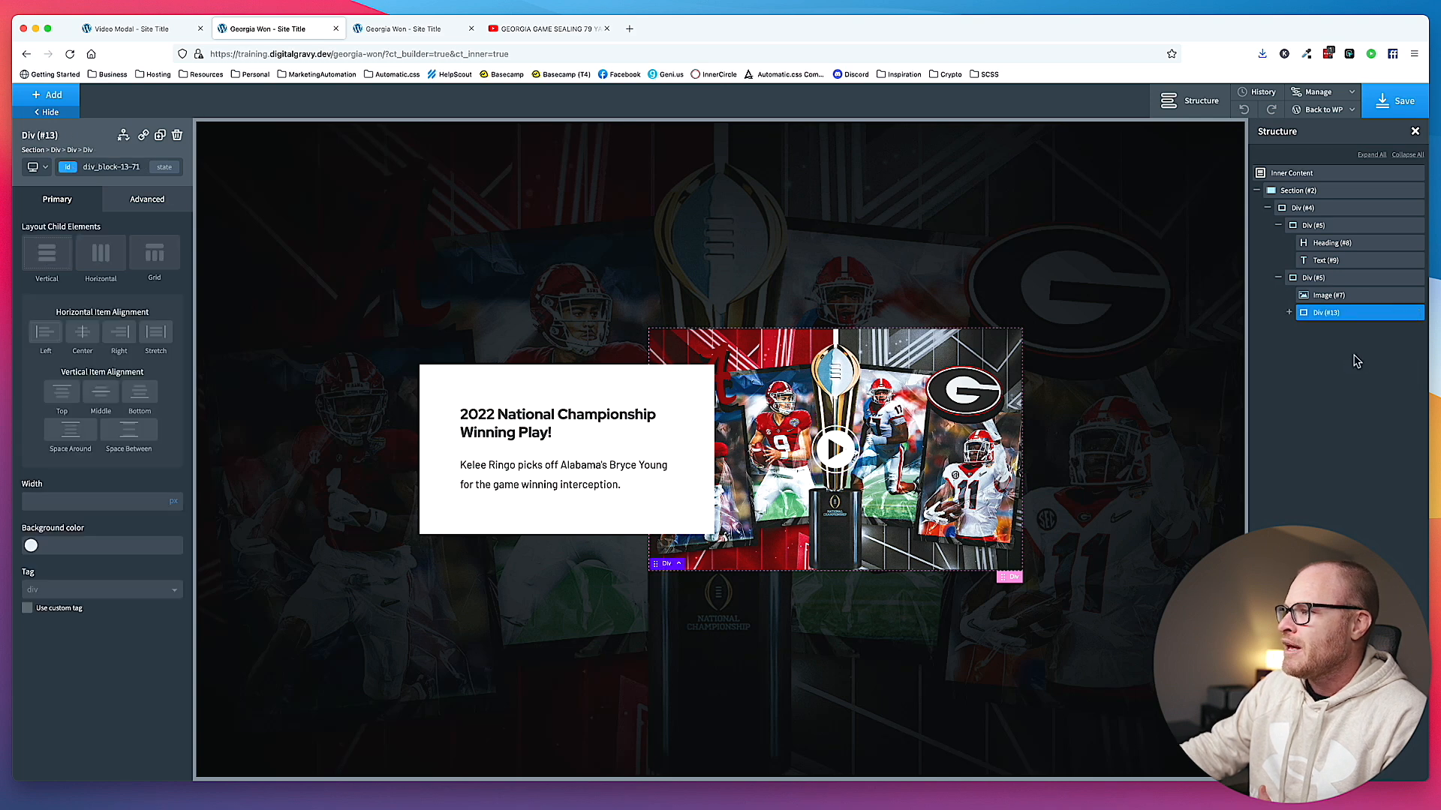
{"action": "left_click", "coordinate": [1288, 312]}
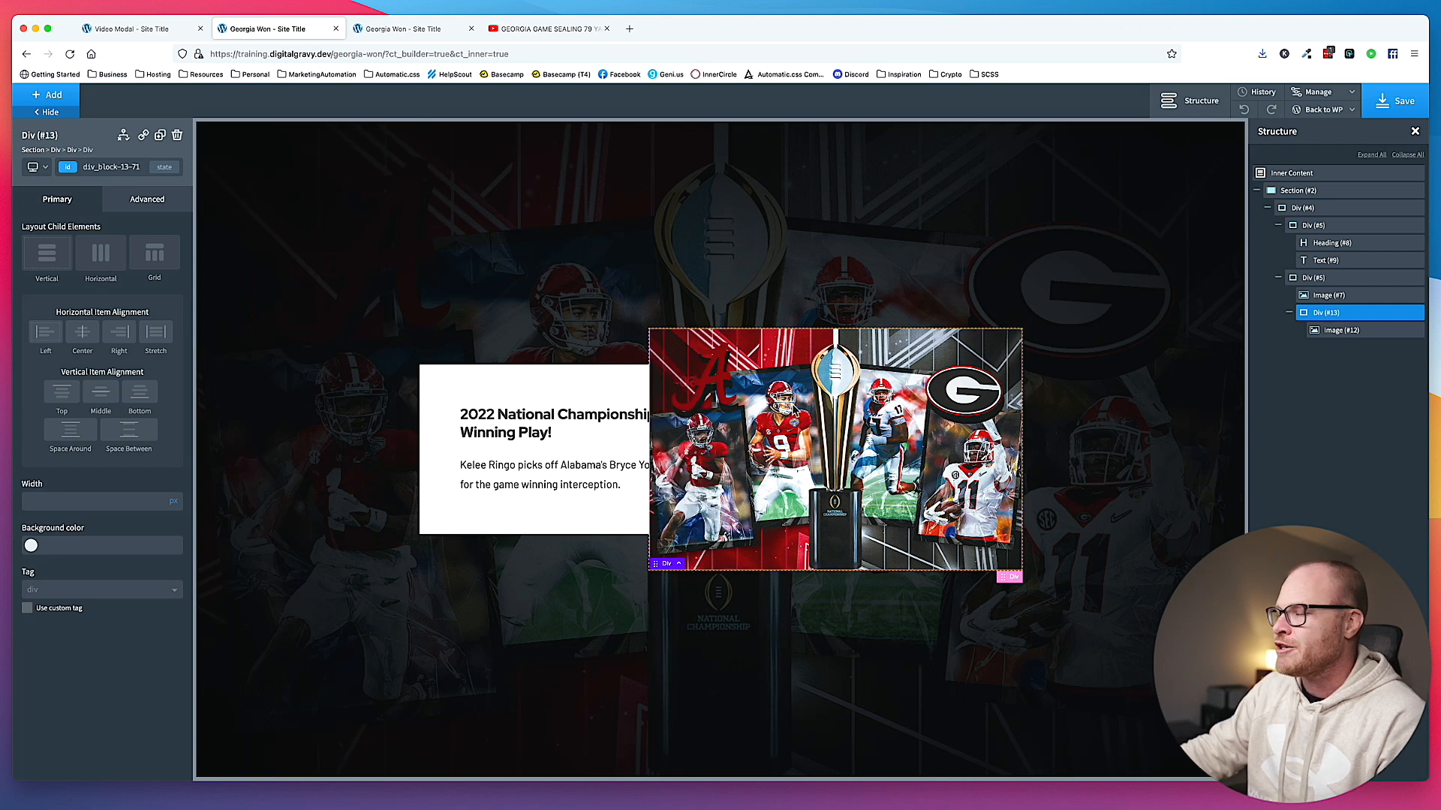
- Add the class featured-video-section__play-icon-wrapper to the new div around the play icon
{"action": "left_click", "coordinate": [119, 165]}
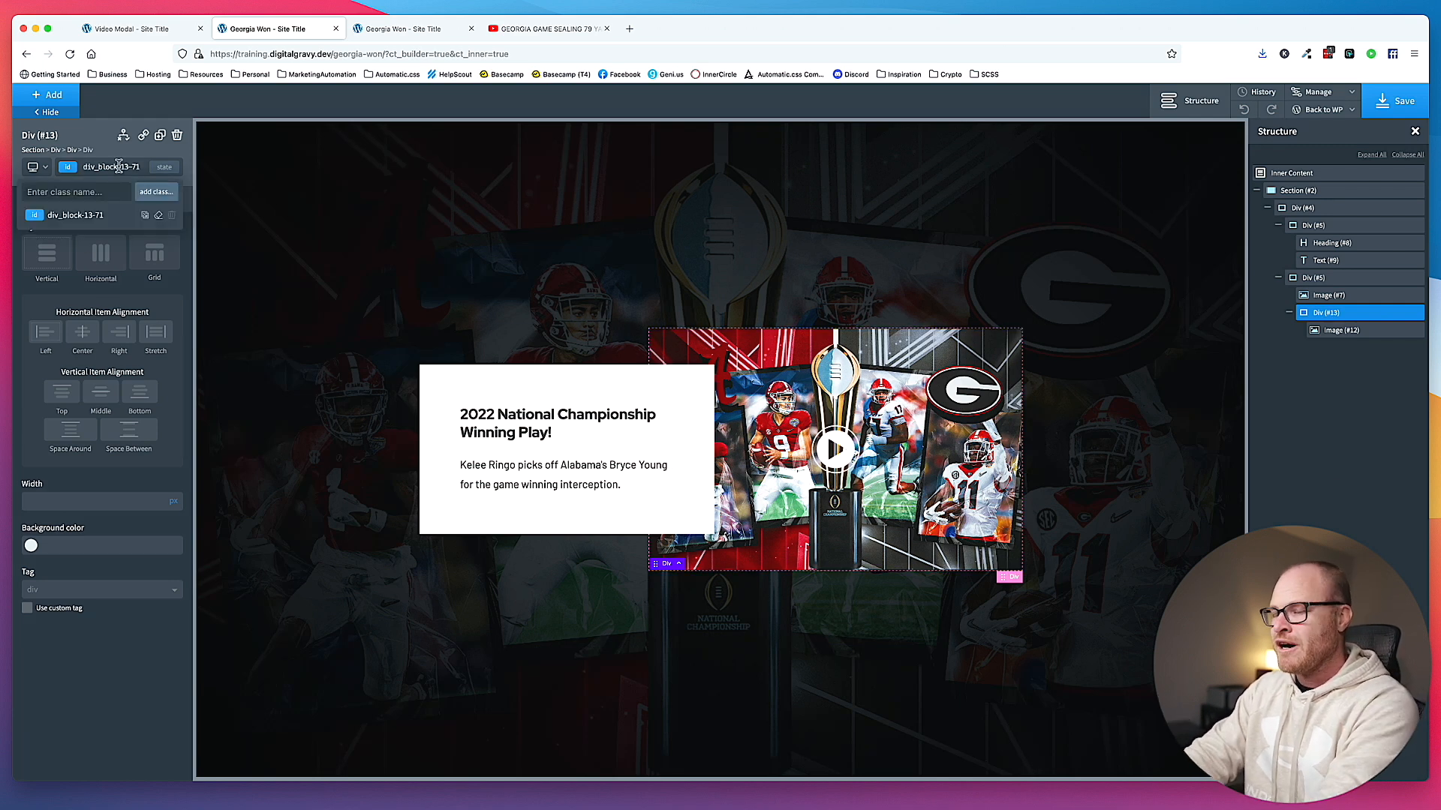
{"action": "type", "text": "featured-"}
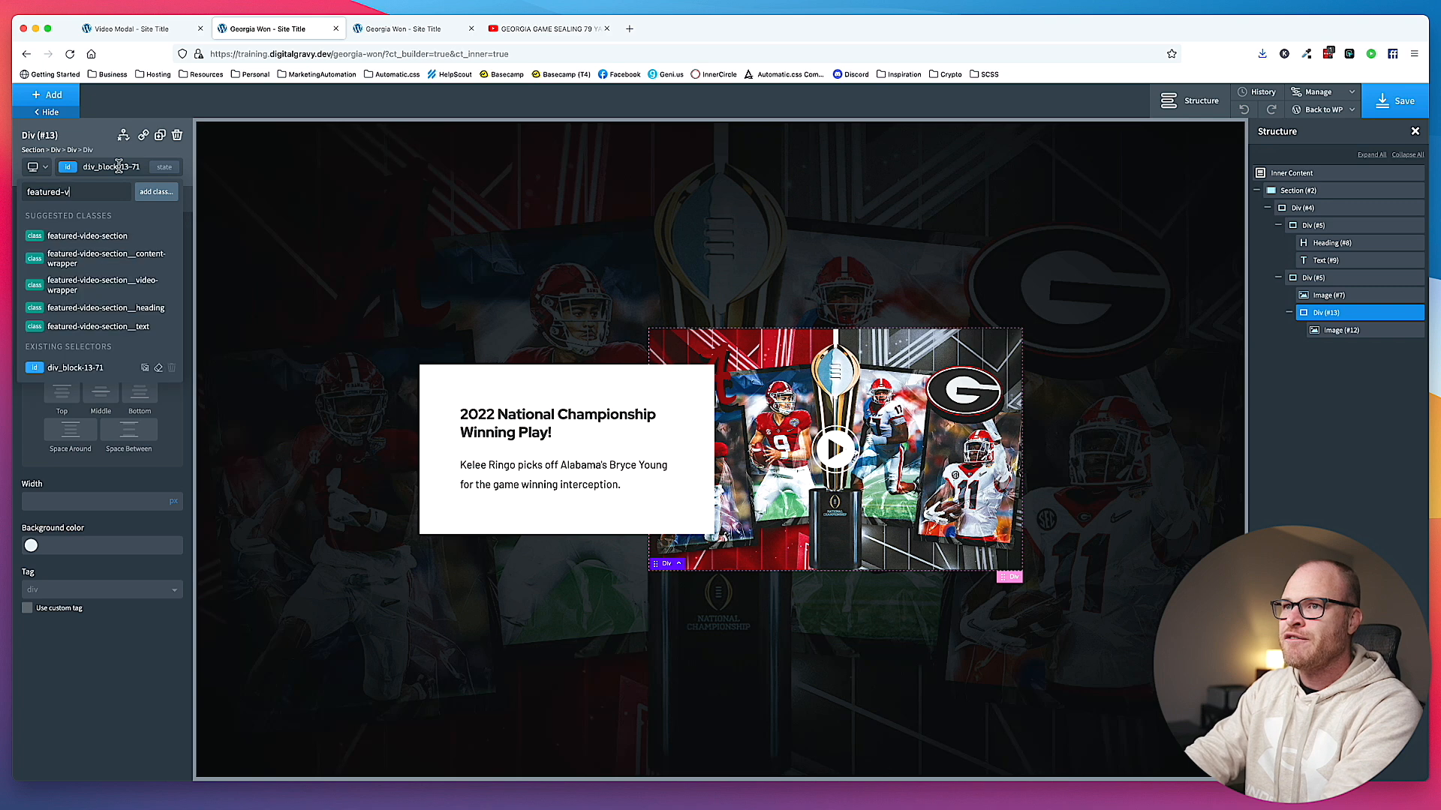
{"action": "type", "text": "video-section__"}
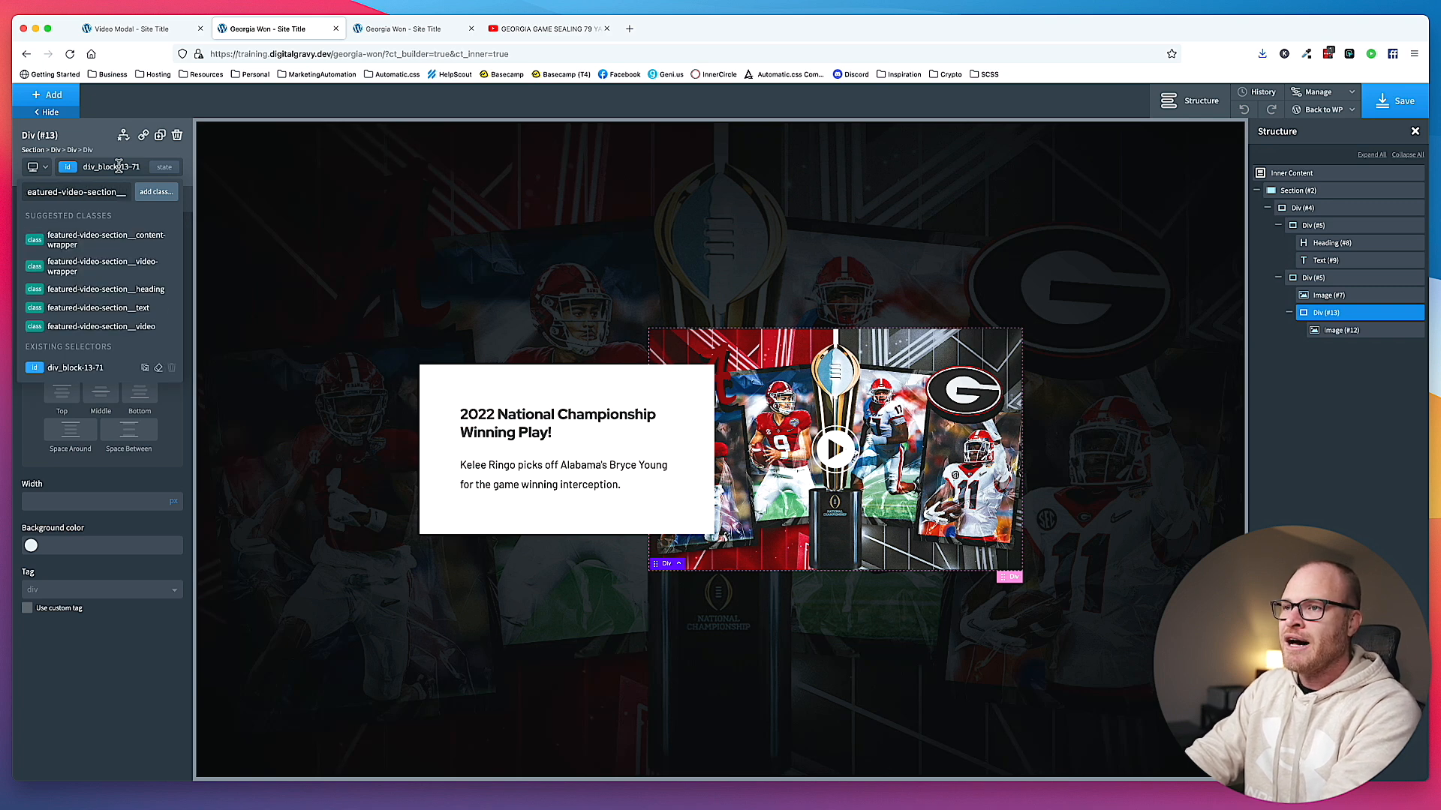
{"action": "type", "text": "play-icon-wrapper"}
{"action": "key", "text": "Return"}
- Set the play icon wrapper's background color to black
{"action": "left_click", "coordinate": [147, 198]}
{"action": "left_click", "coordinate": [105, 235]}
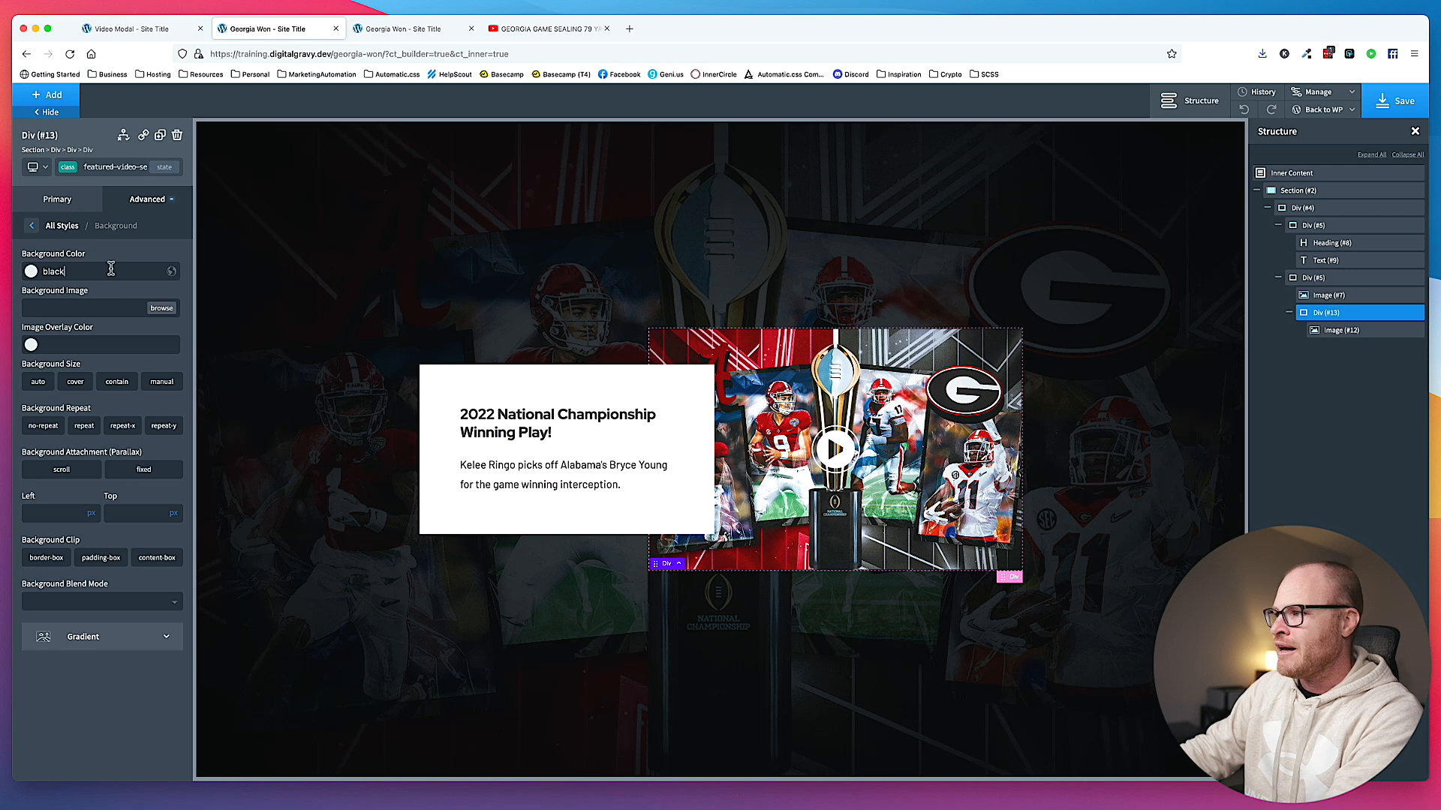
- Set the background color of the div wrapping the play icon to #000
{"action": "left_click", "coordinate": [111, 269]}
{"action": "type", "text": "#0"}
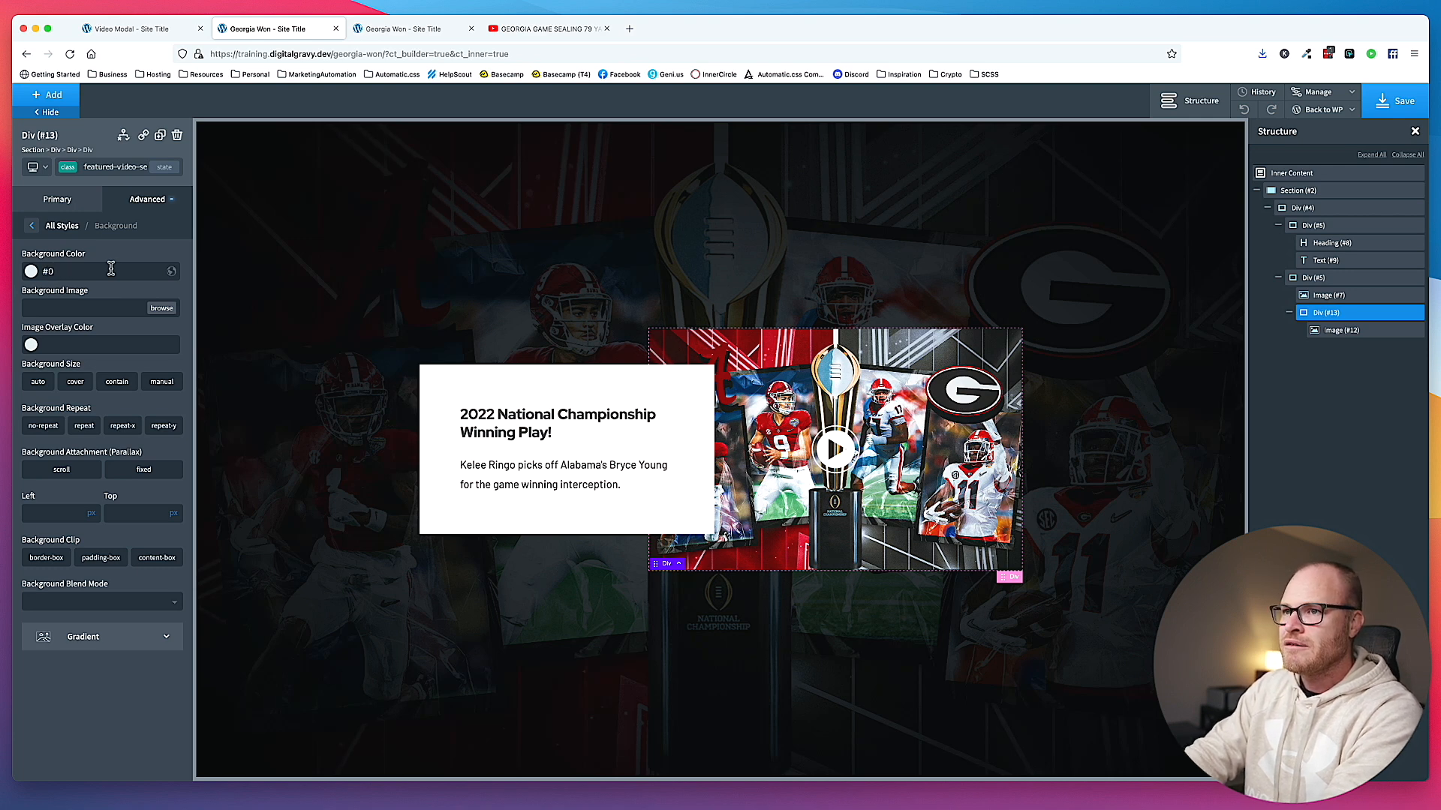
{"action": "type", "text": "00"}
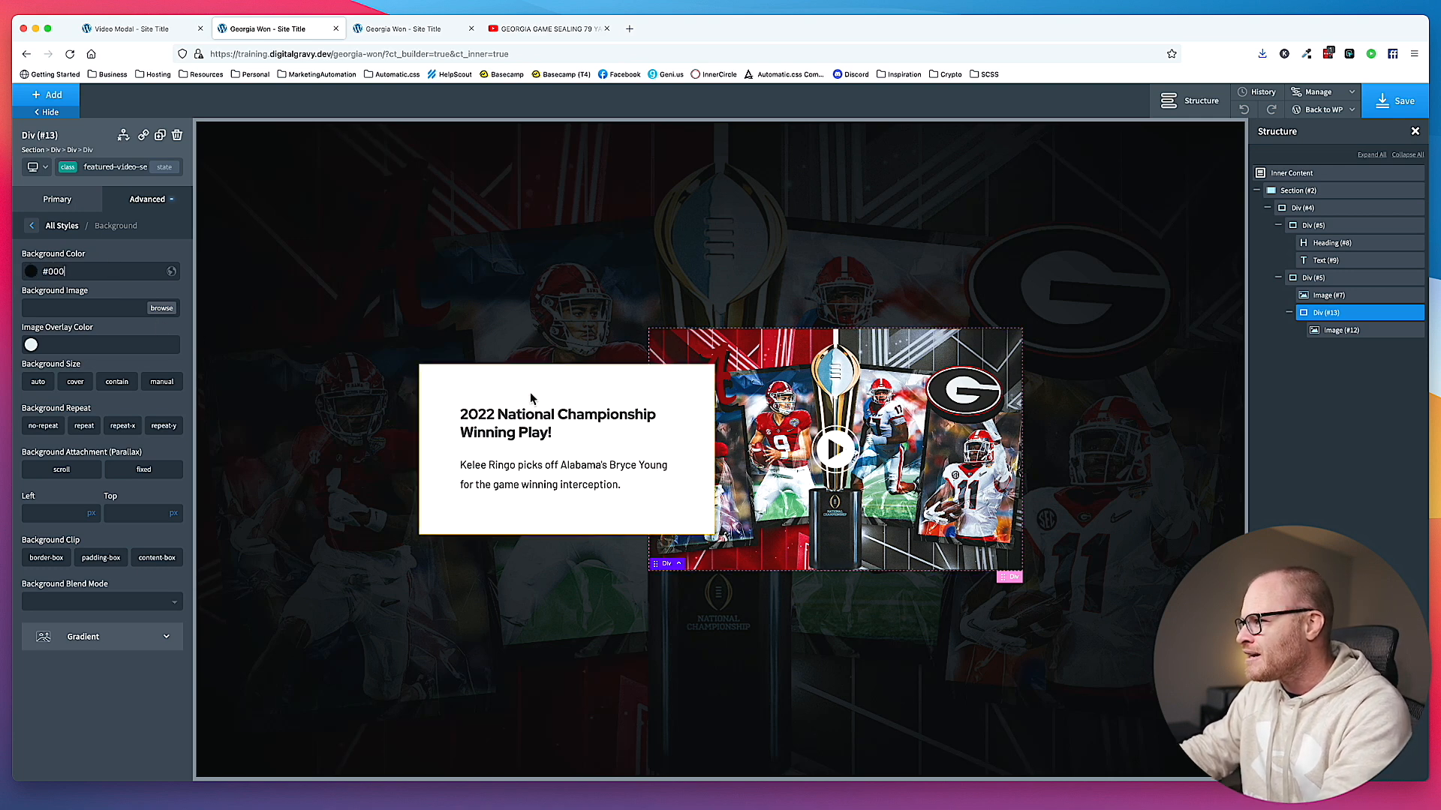
{"action": "left_click", "coordinate": [141, 203]}
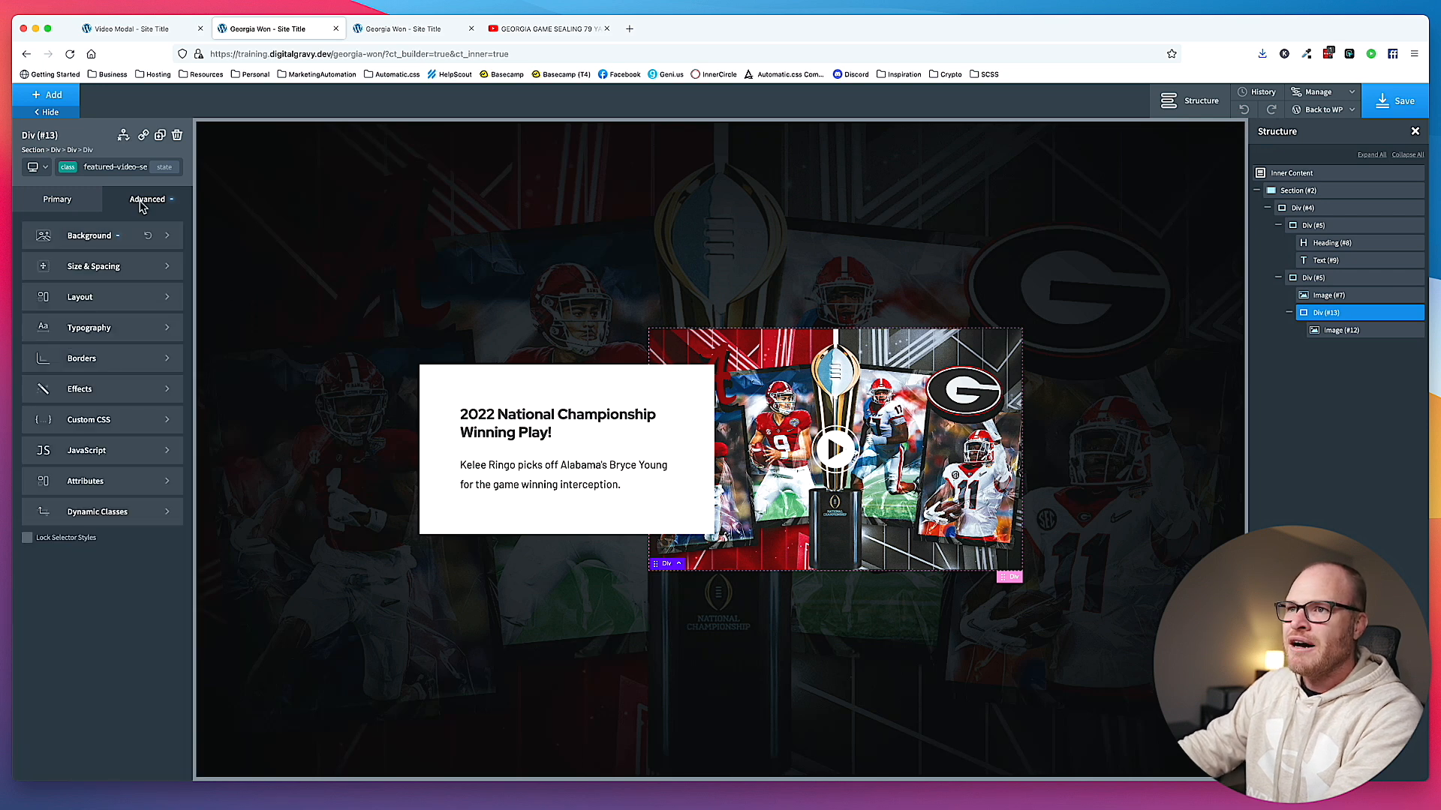
- Clear the absolute position setting from the play icon image inside the wrapper div
{"action": "left_click", "coordinate": [1350, 335]}
{"action": "left_click", "coordinate": [149, 200]}
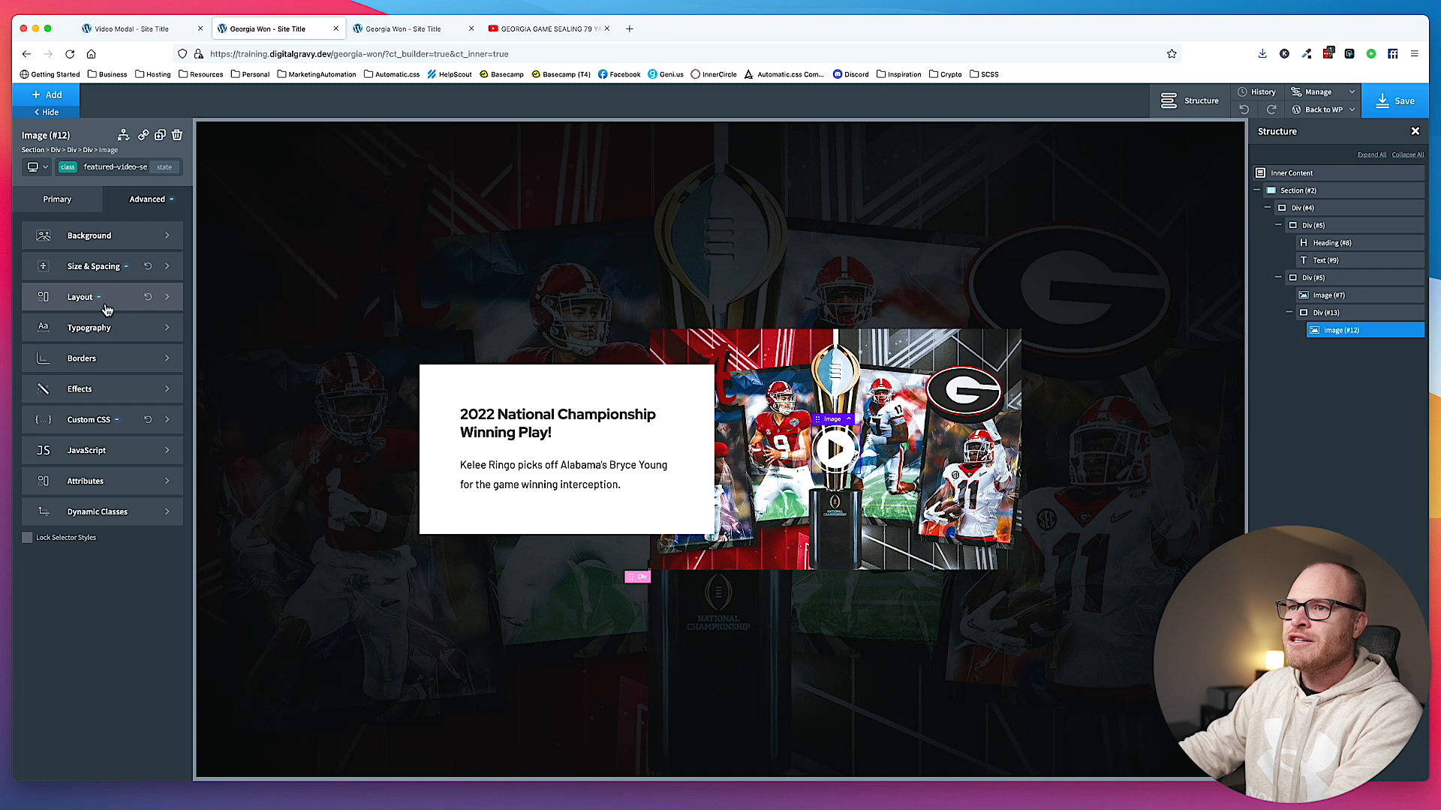
{"action": "left_click", "coordinate": [108, 315]}
{"action": "left_click", "coordinate": [83, 557]}
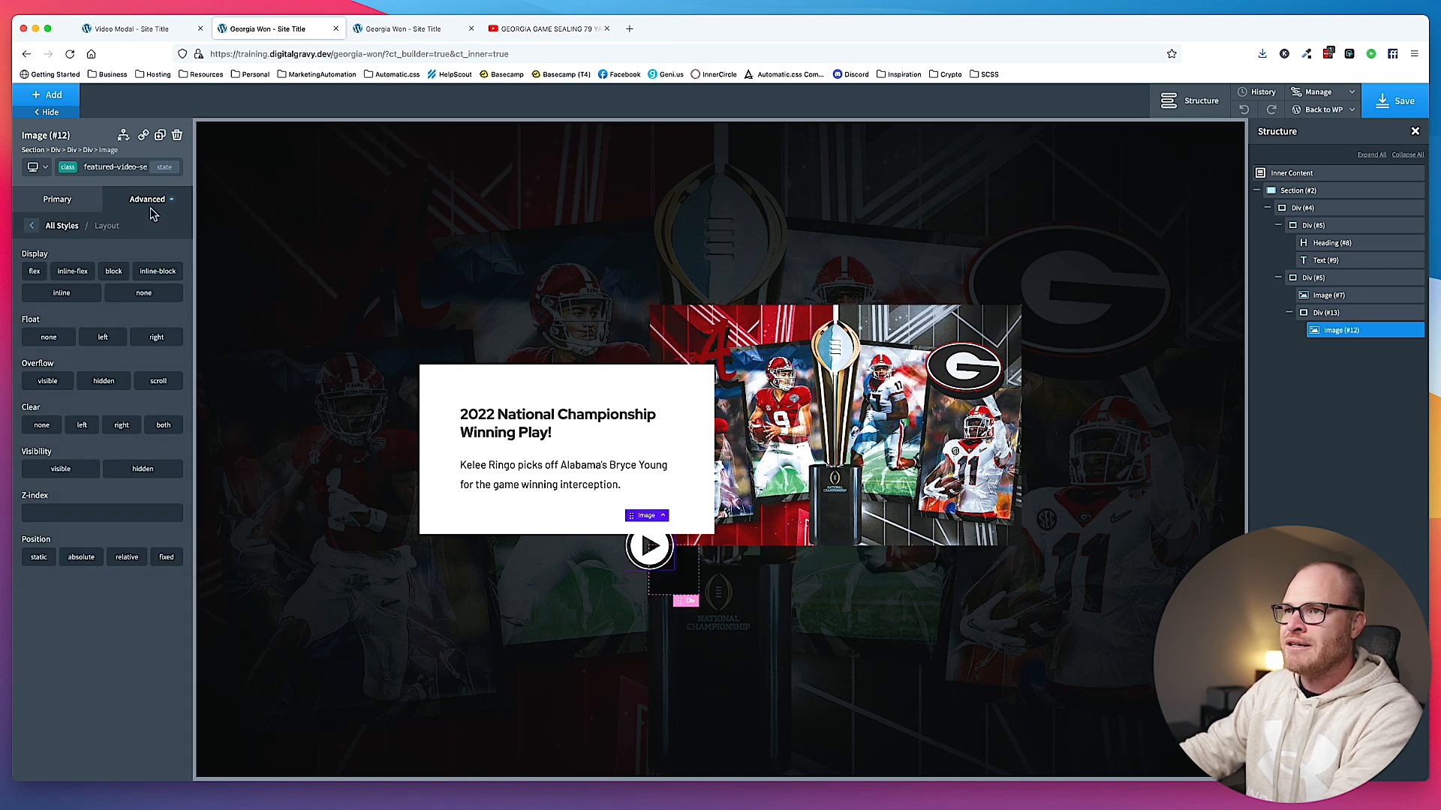
- Give the play icon's wrapper div absolute positioning with top 50% and left 50%
{"action": "left_click", "coordinate": [1339, 312]}
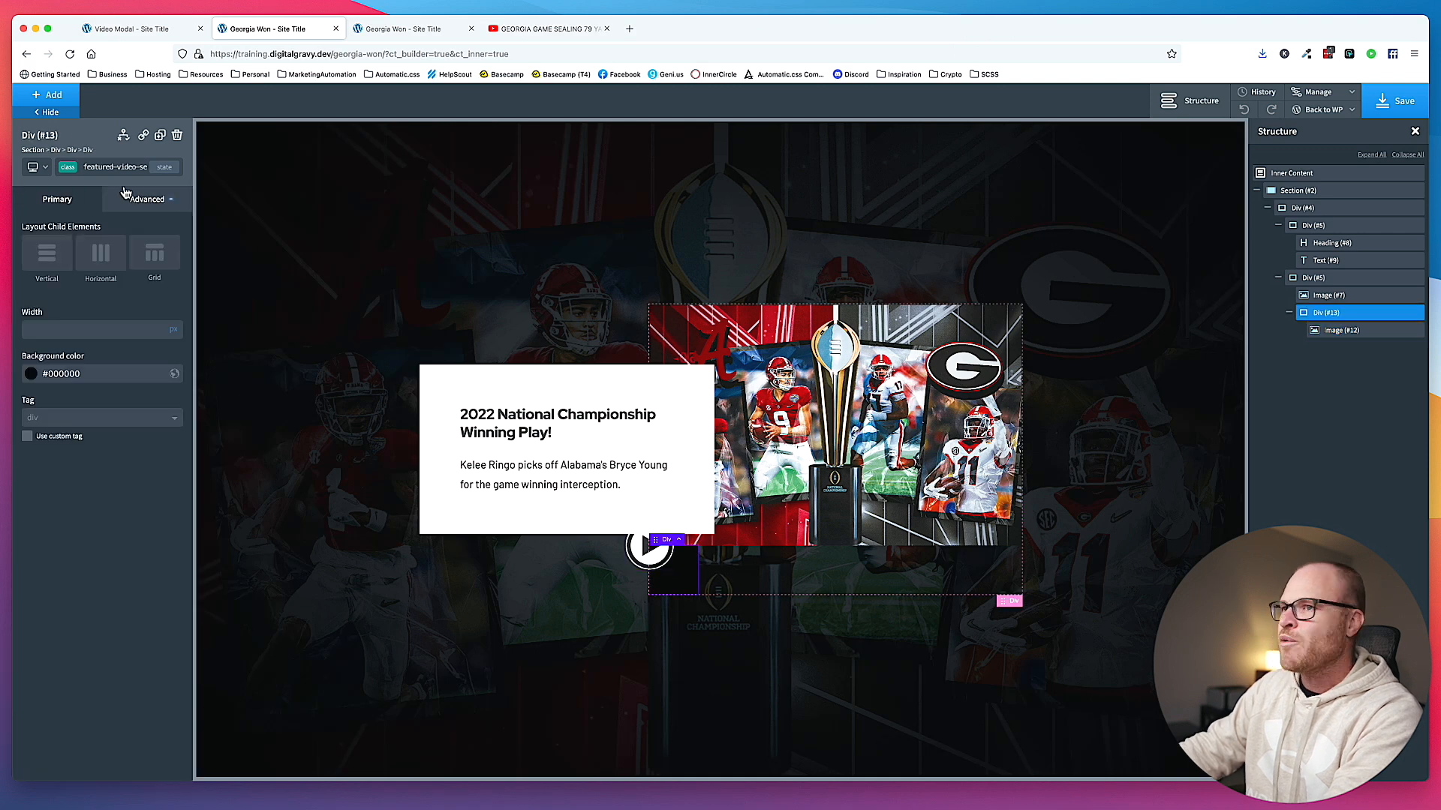
{"action": "left_click", "coordinate": [158, 202]}
{"action": "left_click", "coordinate": [75, 296]}
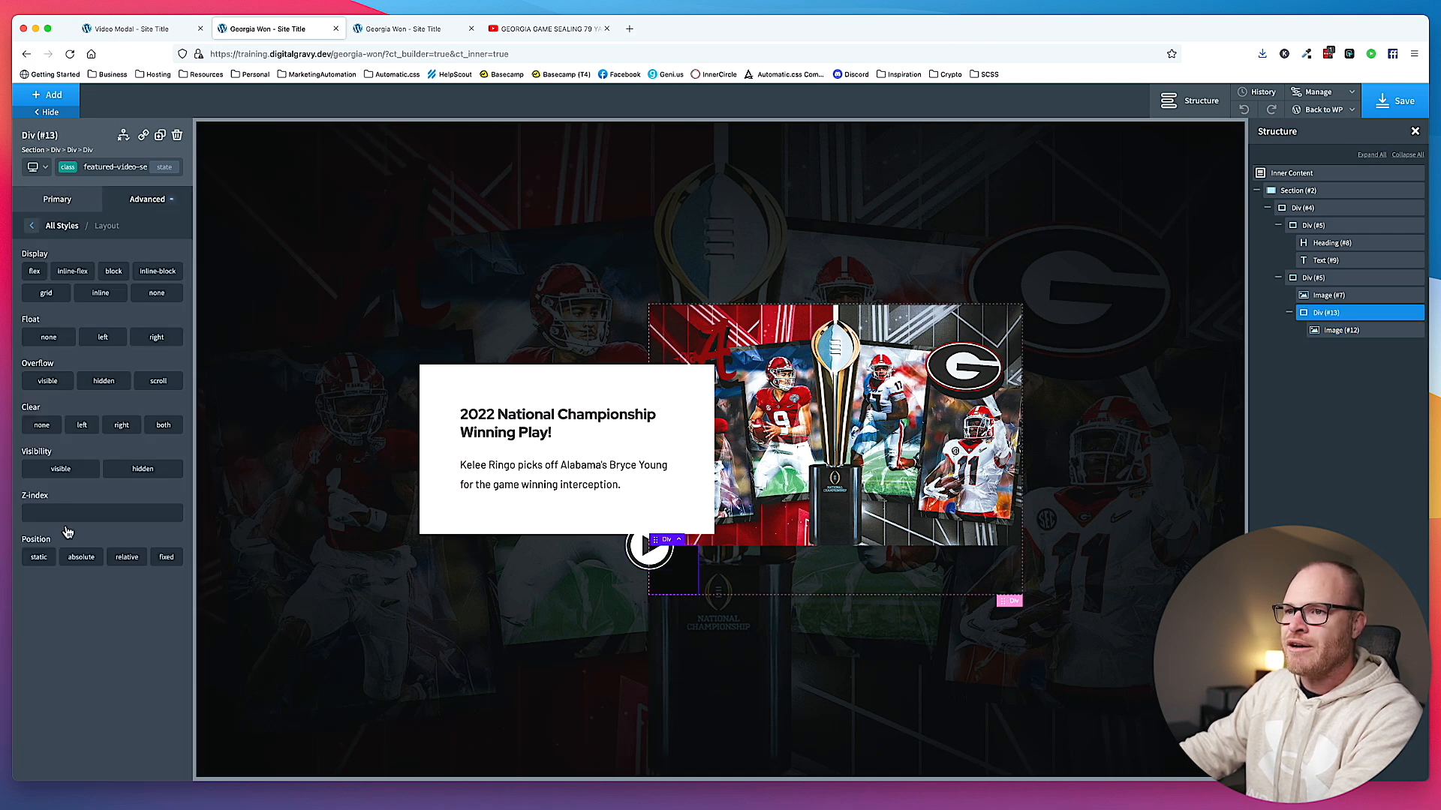
{"action": "left_click", "coordinate": [82, 558]}
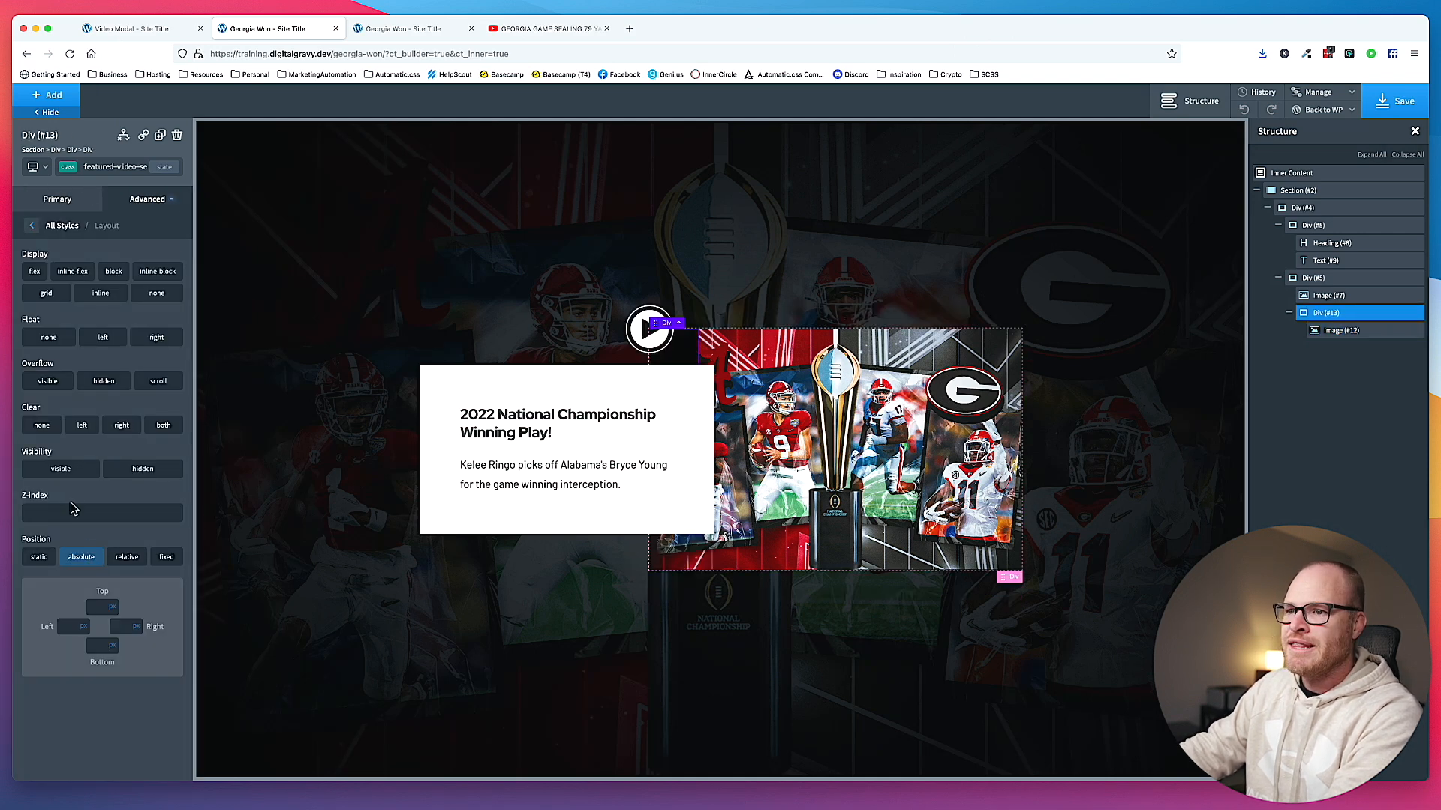
{"action": "left_click", "coordinate": [105, 608]}
{"action": "type", "text": "50%"}
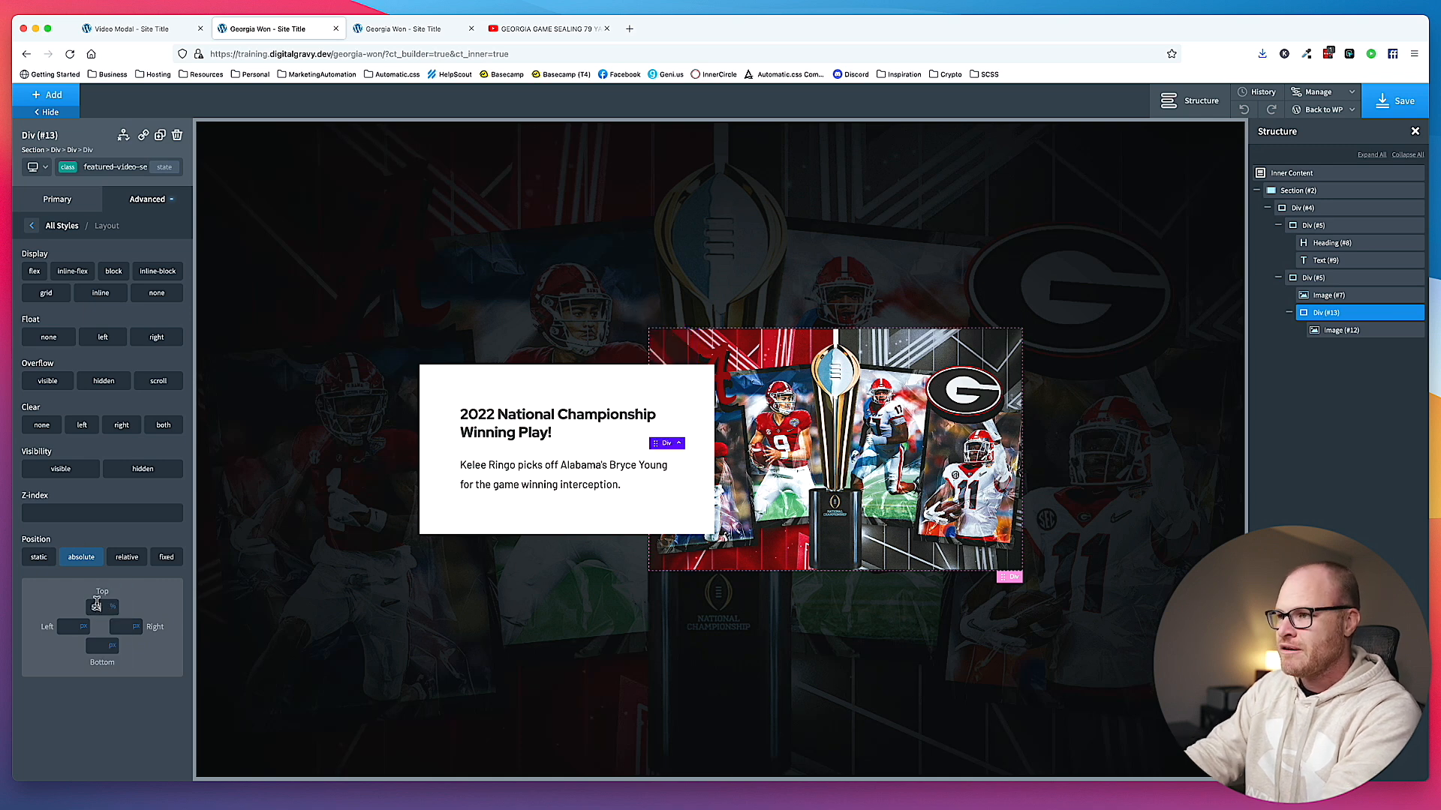
{"action": "left_click", "coordinate": [85, 626]}
{"action": "left_click", "coordinate": [67, 630]}
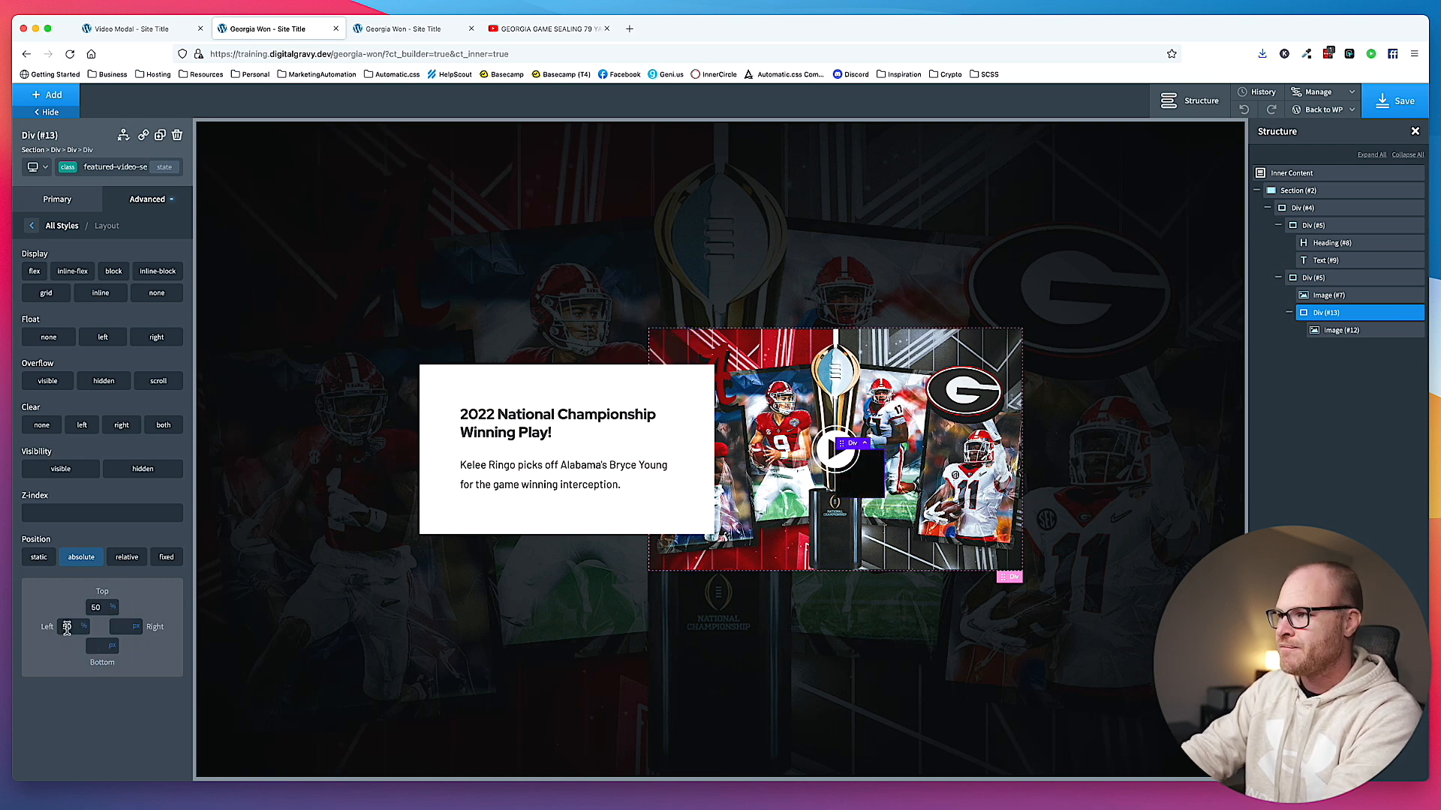
- Add a translate transform to the play icon's wrapper div with X and Y both at -50%
{"action": "left_click", "coordinate": [142, 202]}
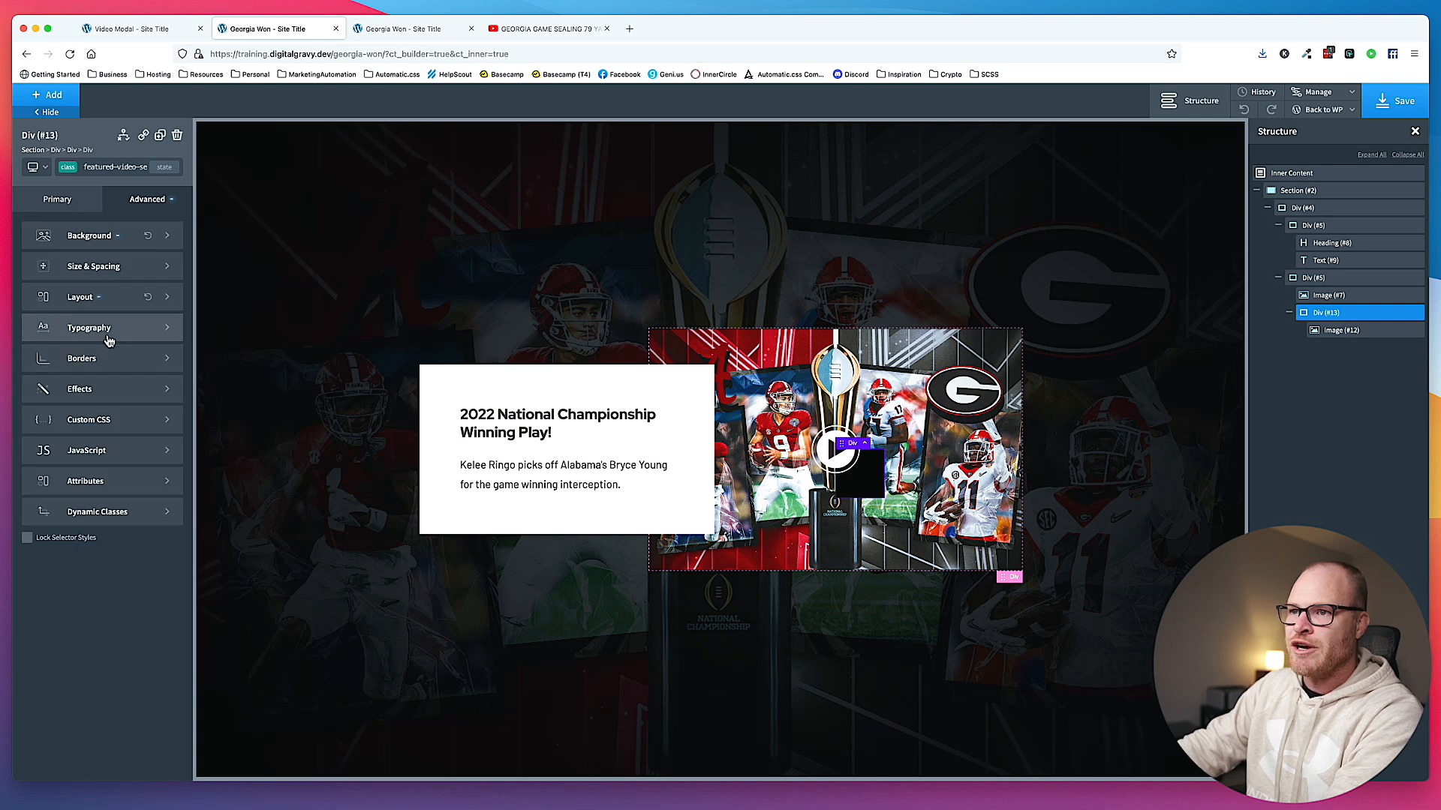
{"action": "left_click", "coordinate": [105, 391]}
{"action": "left_click", "coordinate": [101, 449]}
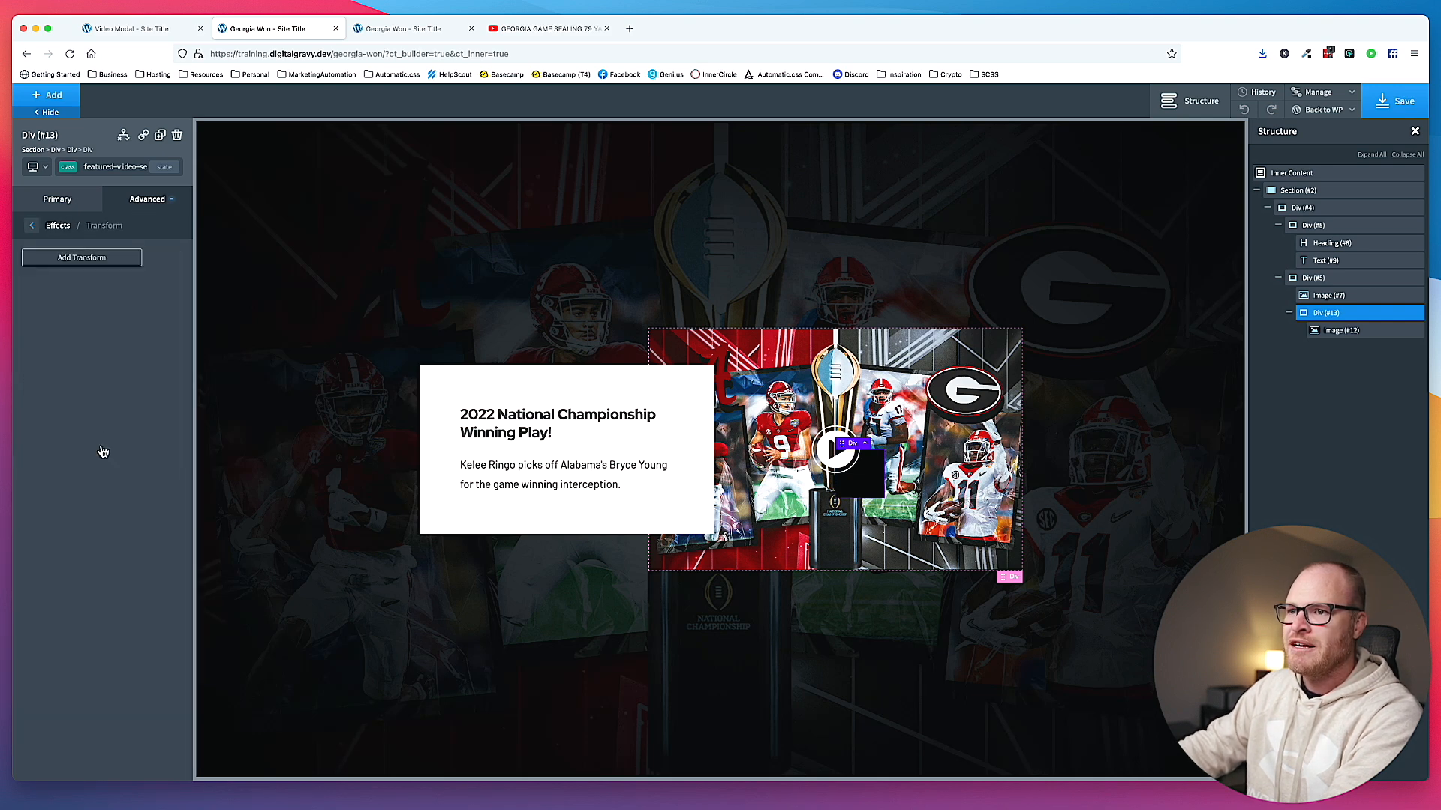
{"action": "left_click", "coordinate": [92, 258]}
{"action": "left_click", "coordinate": [83, 309]}
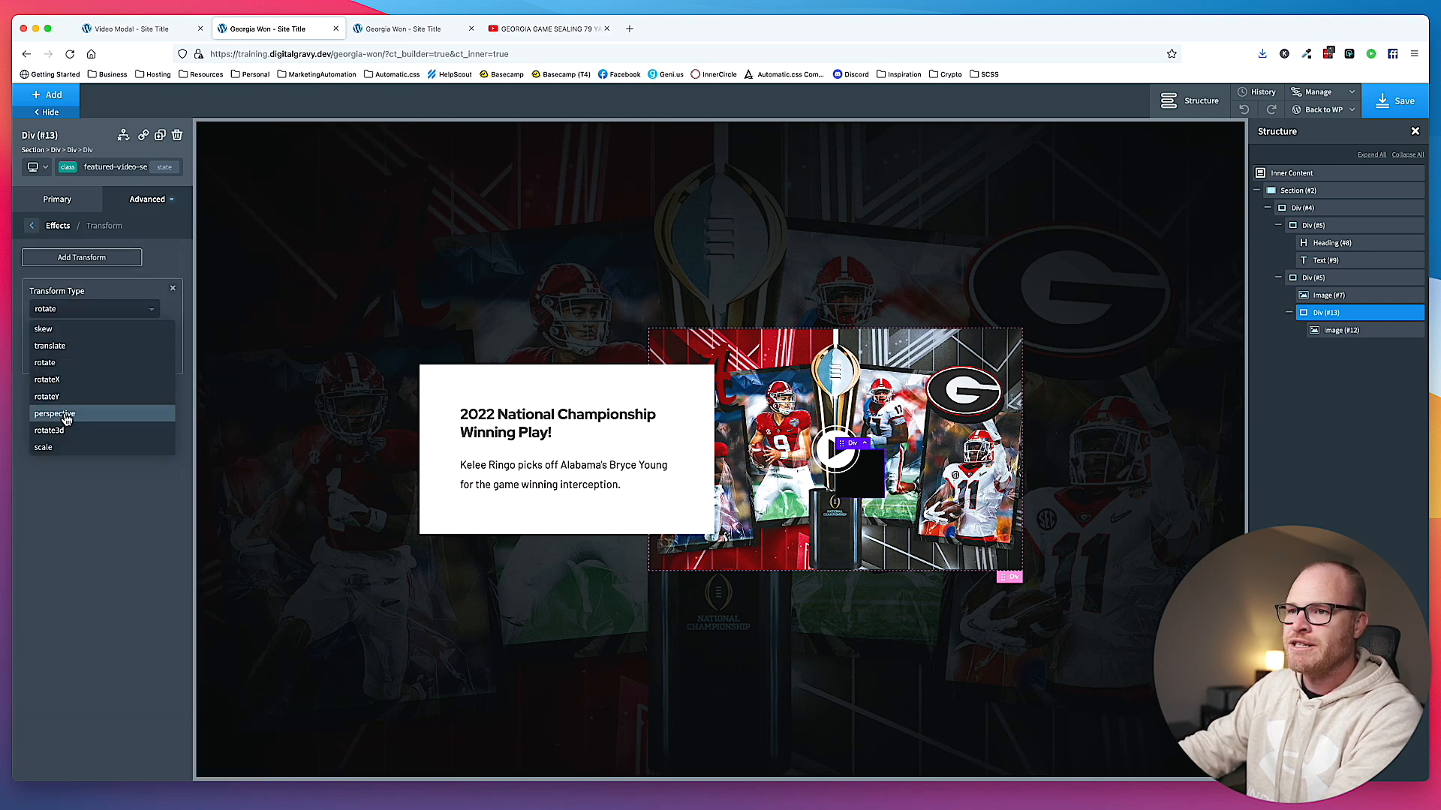
{"action": "left_click", "coordinate": [49, 346]}
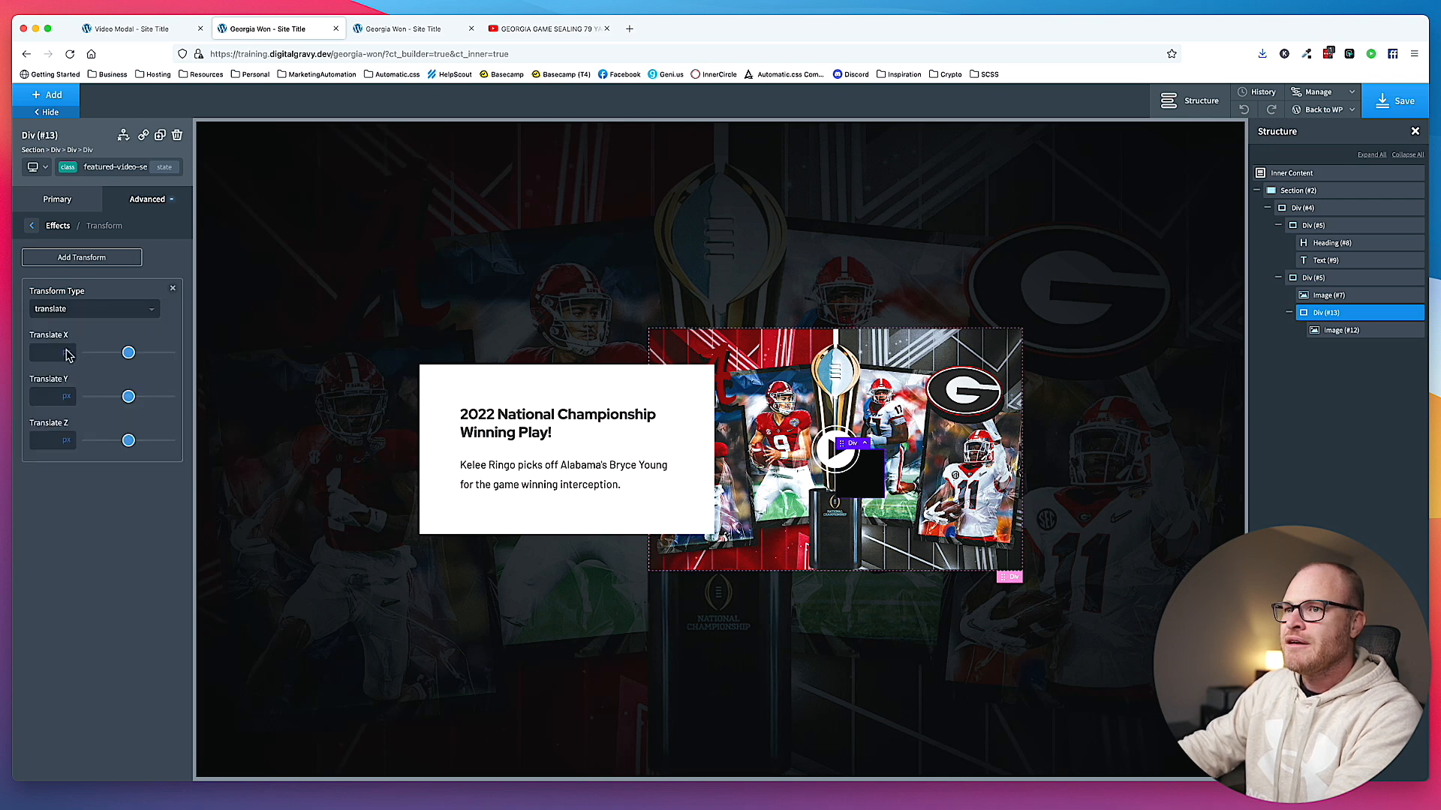
{"action": "left_click", "coordinate": [38, 353]}
{"action": "type", "text": "-50"}
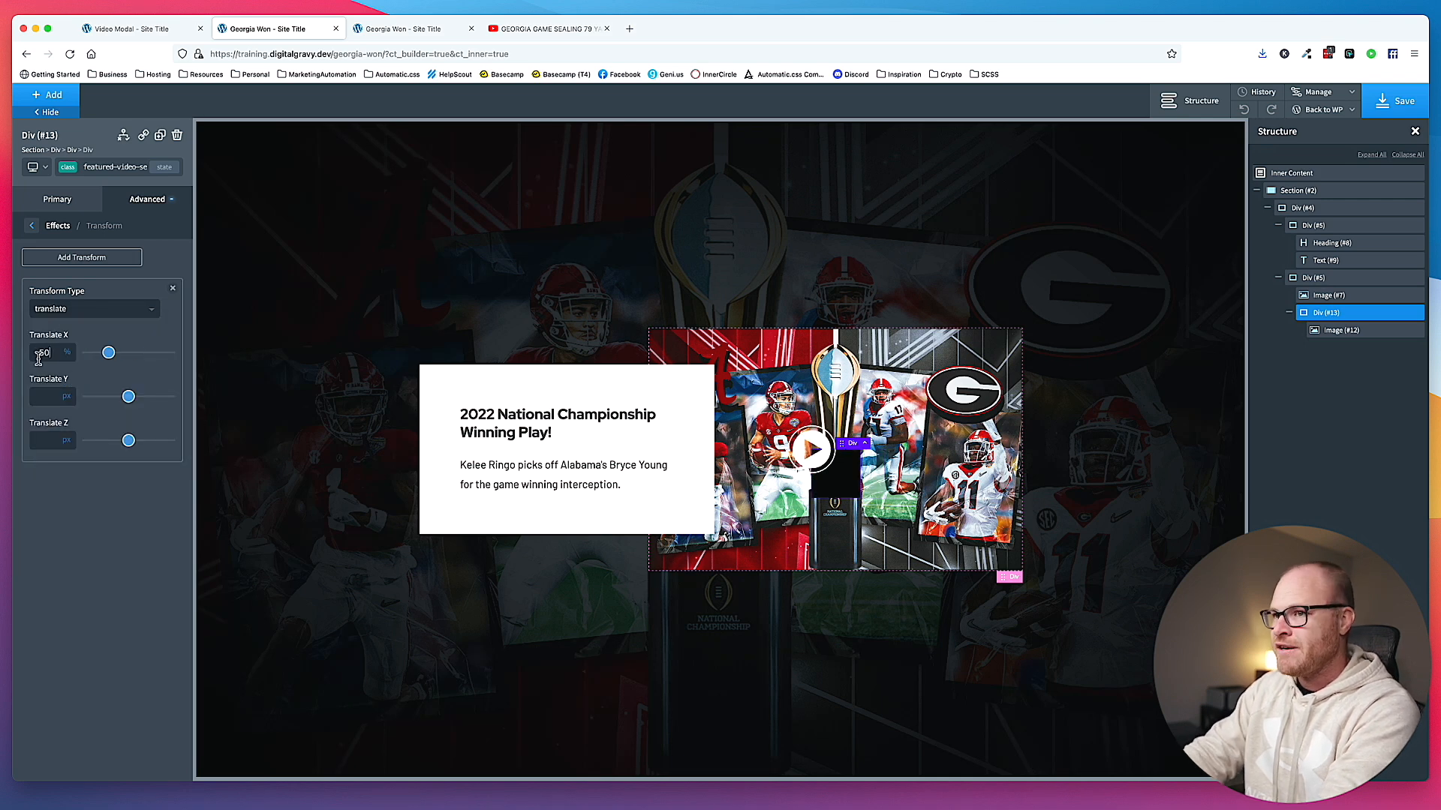
{"action": "left_click", "coordinate": [69, 396]}
{"action": "left_click", "coordinate": [70, 389]}
{"action": "left_click", "coordinate": [42, 396]}
{"action": "type", "text": "-50"}
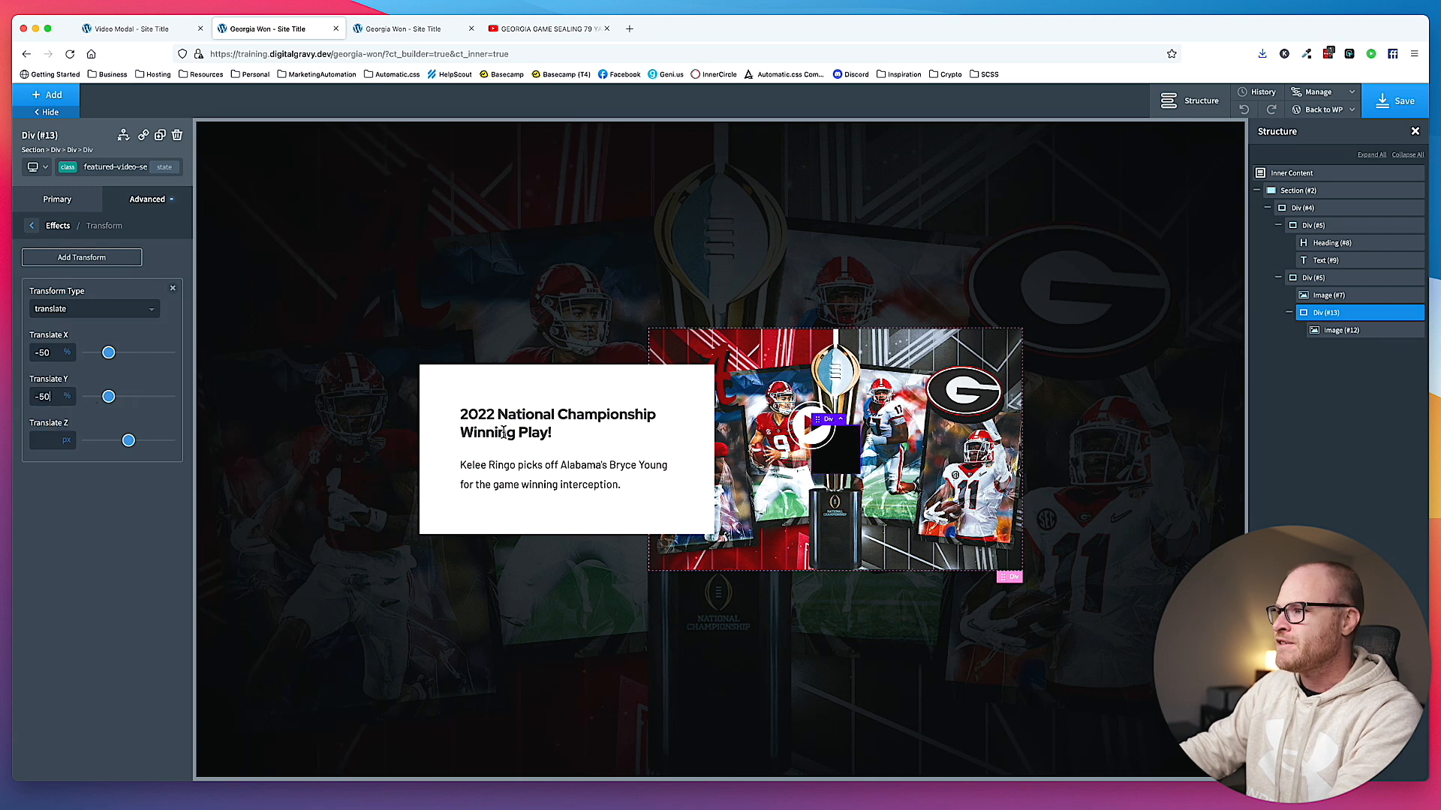
- Remove the transform effect from the play icon image itself
{"action": "left_click", "coordinate": [1341, 331]}
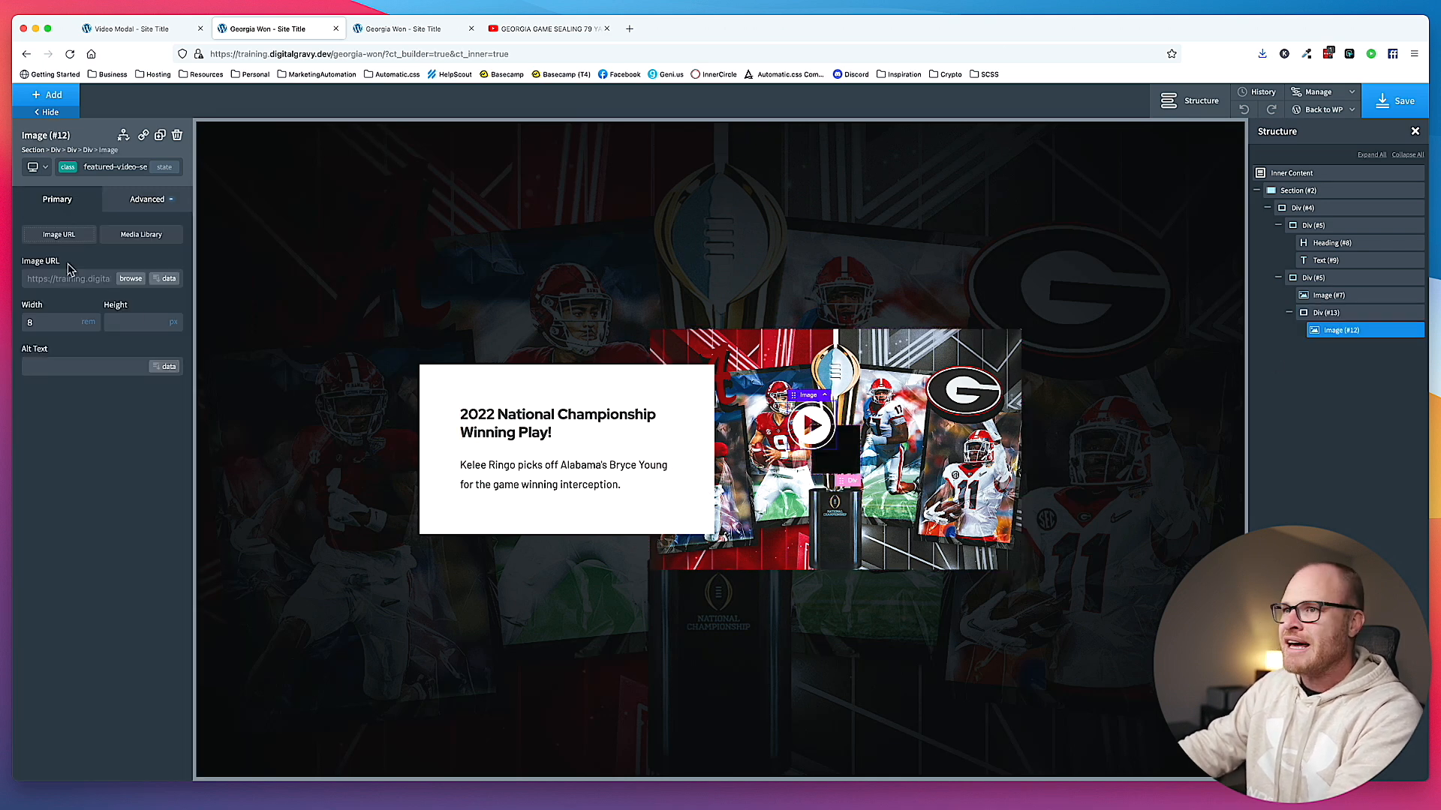
{"action": "left_click", "coordinate": [138, 199]}
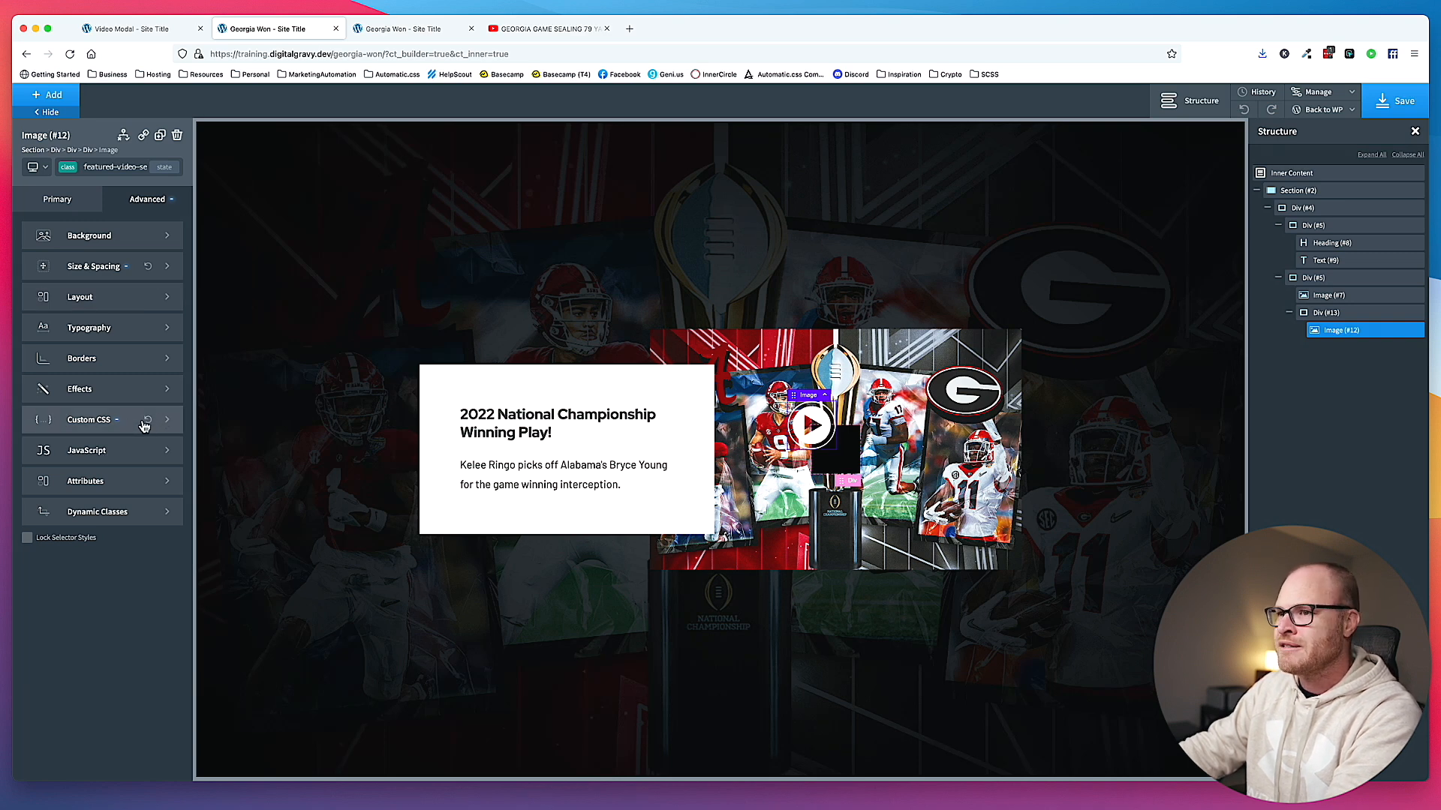
{"action": "left_click", "coordinate": [88, 420]}
{"action": "left_click", "coordinate": [402, 199]}
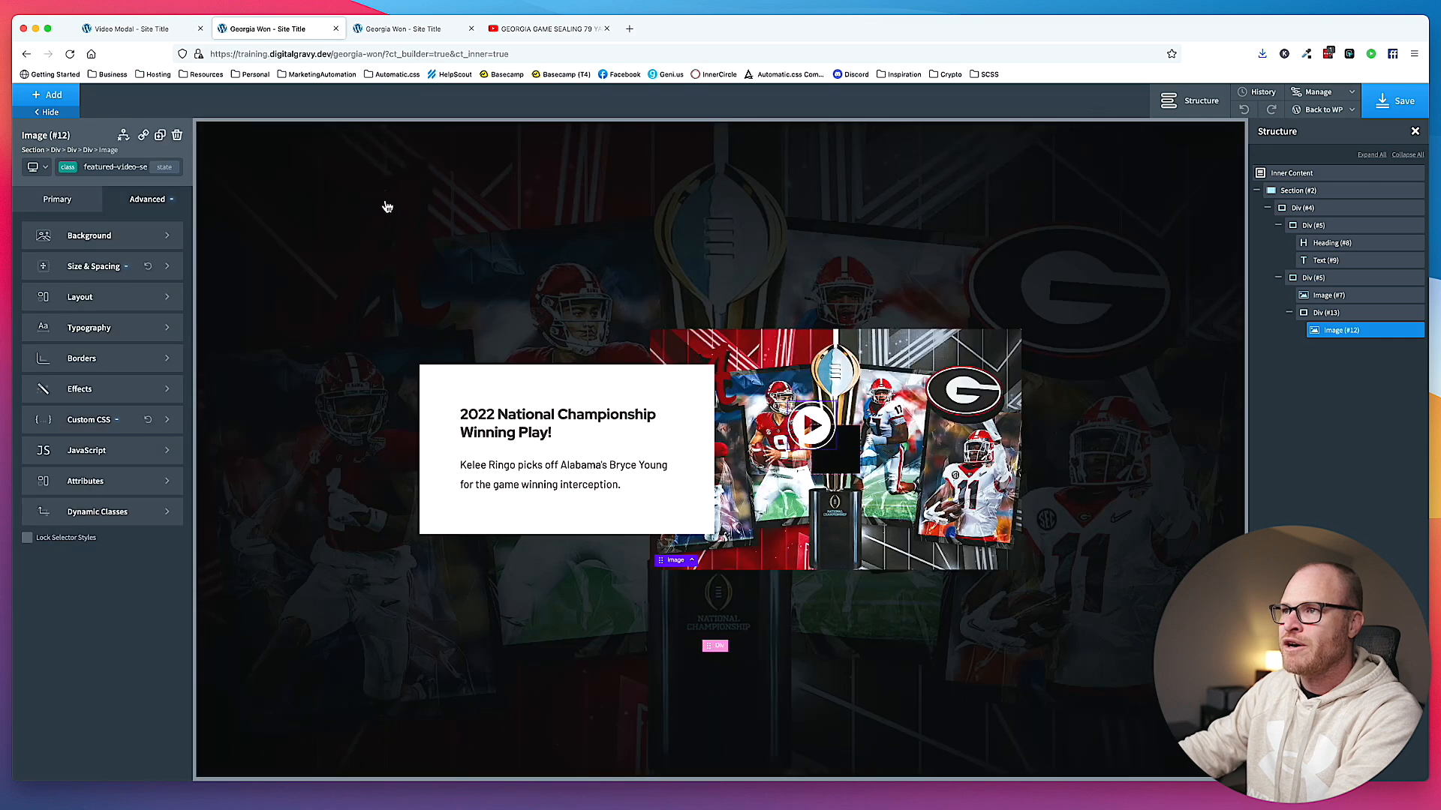
{"action": "left_click", "coordinate": [96, 396]}
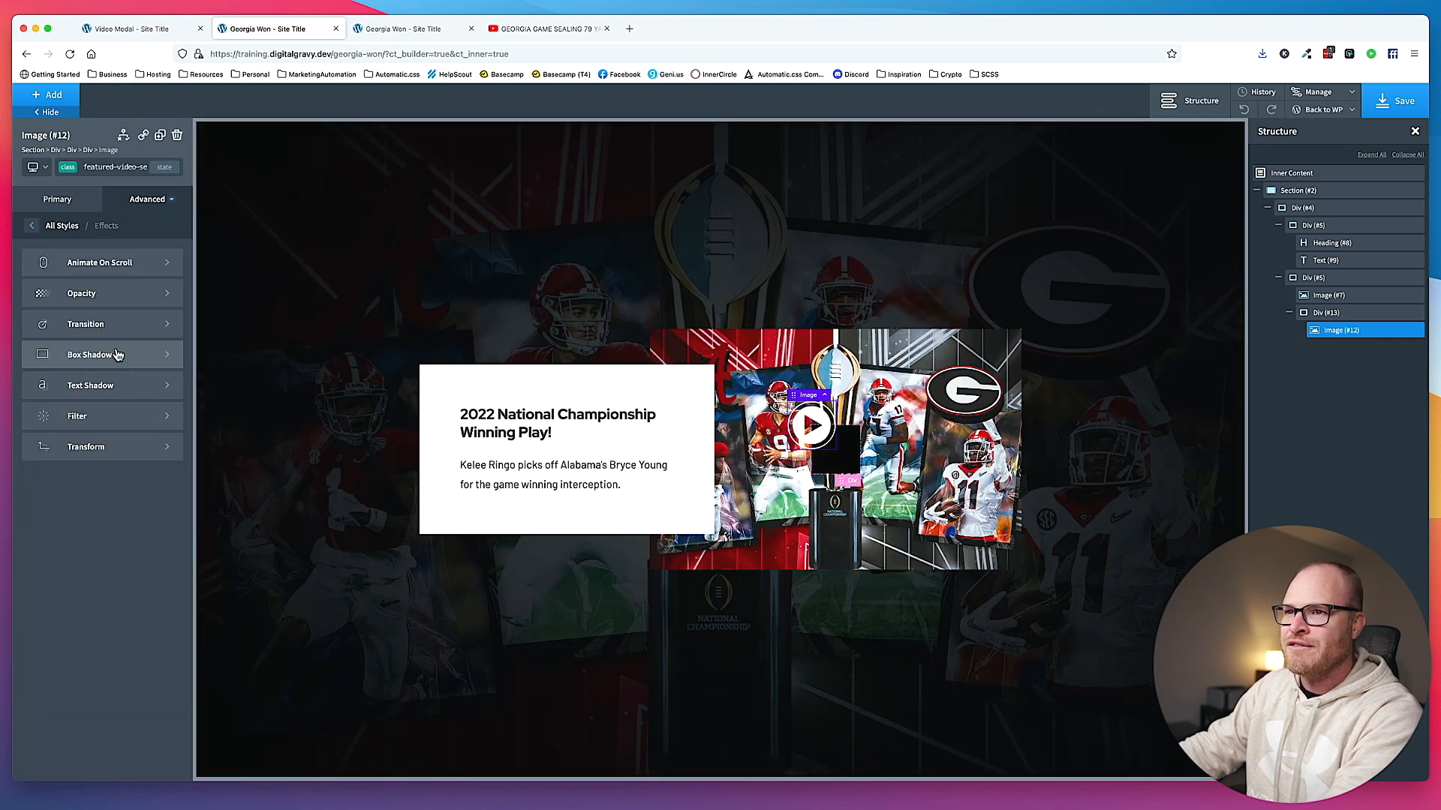
{"action": "left_click", "coordinate": [94, 446]}
{"action": "left_click", "coordinate": [174, 290]}
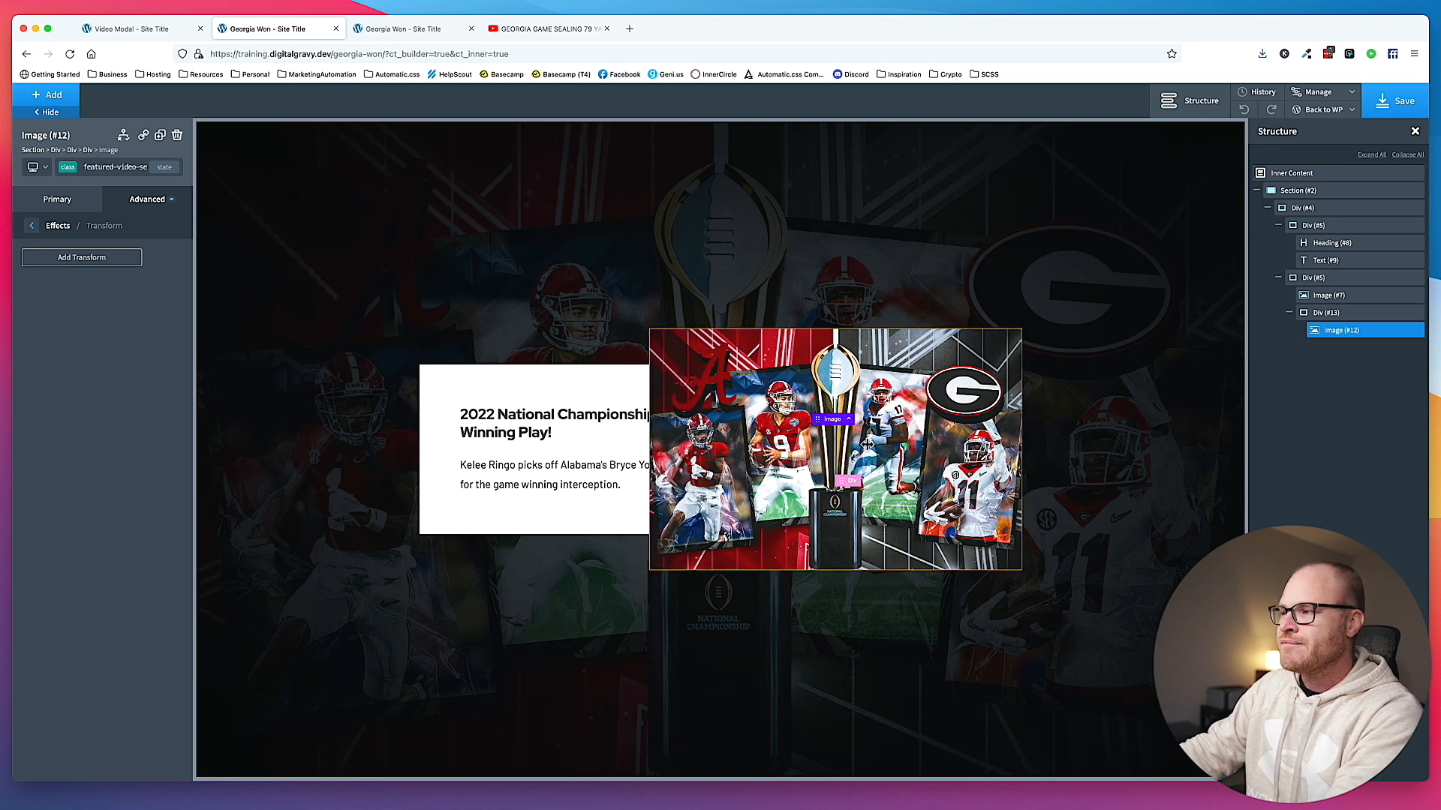
- Round the play icon's wrapper div into a circle with a 50% border radius
{"action": "left_click", "coordinate": [850, 422]}
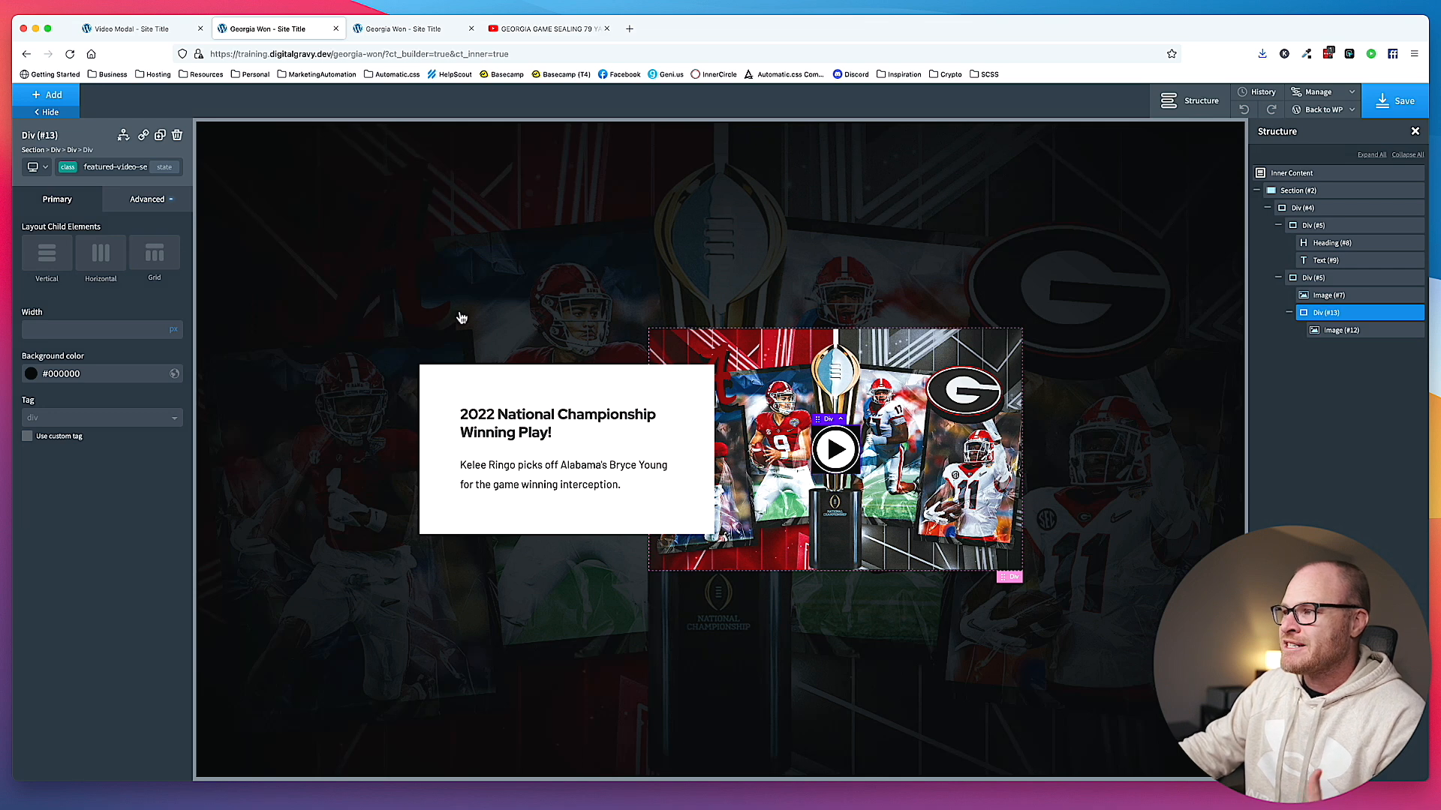
{"action": "left_click", "coordinate": [142, 200]}
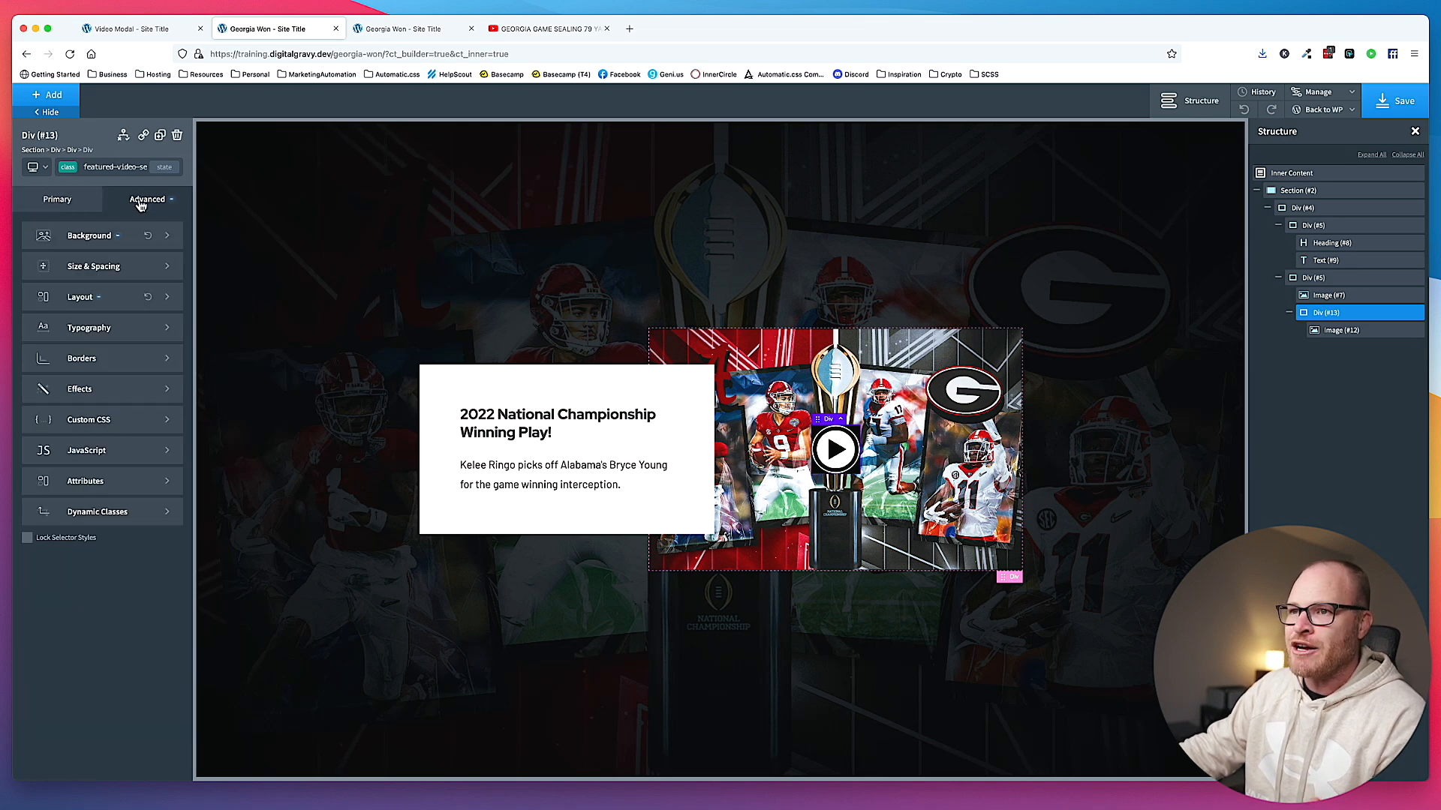
{"action": "left_click", "coordinate": [96, 357]}
{"action": "left_click", "coordinate": [135, 438]}
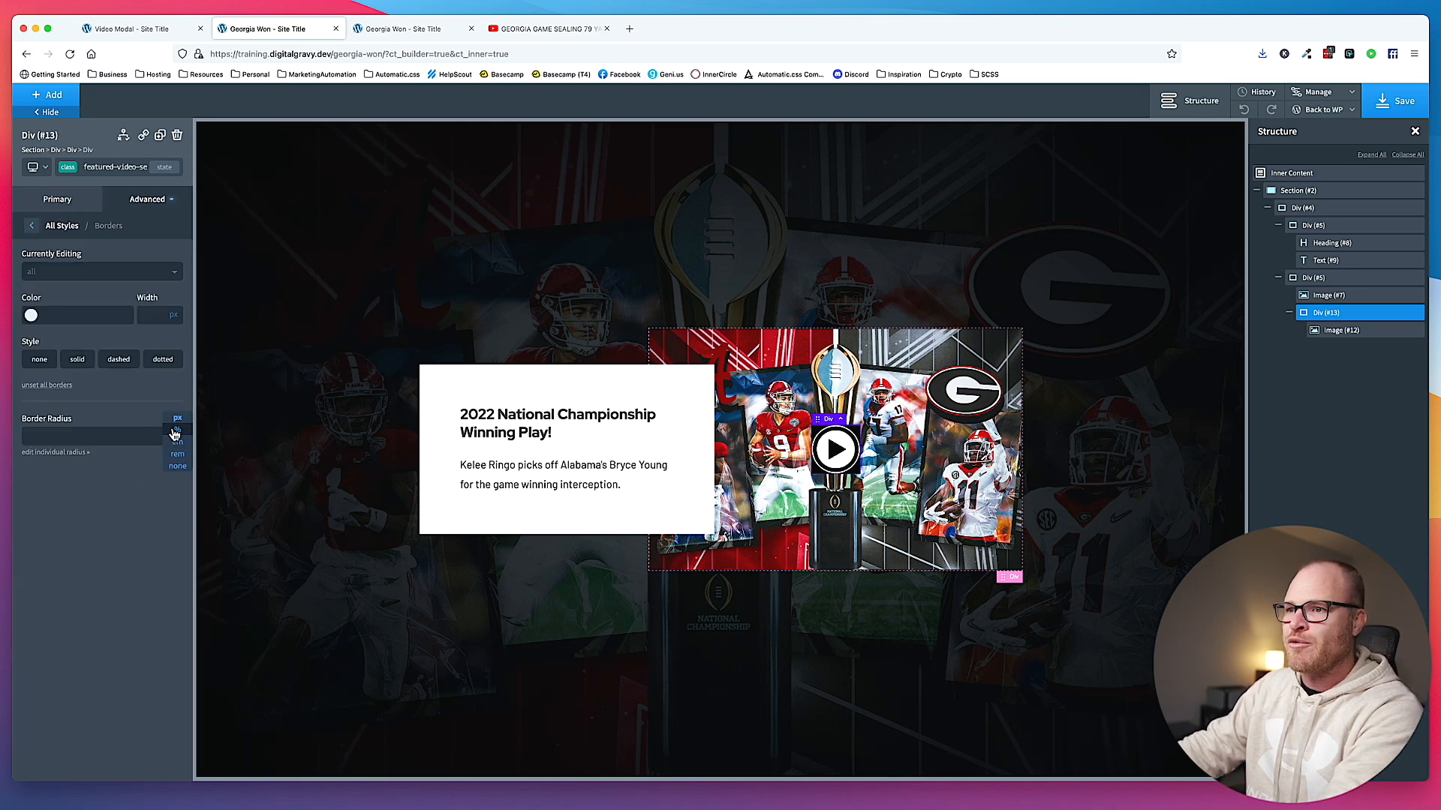
{"action": "type", "text": "50"}
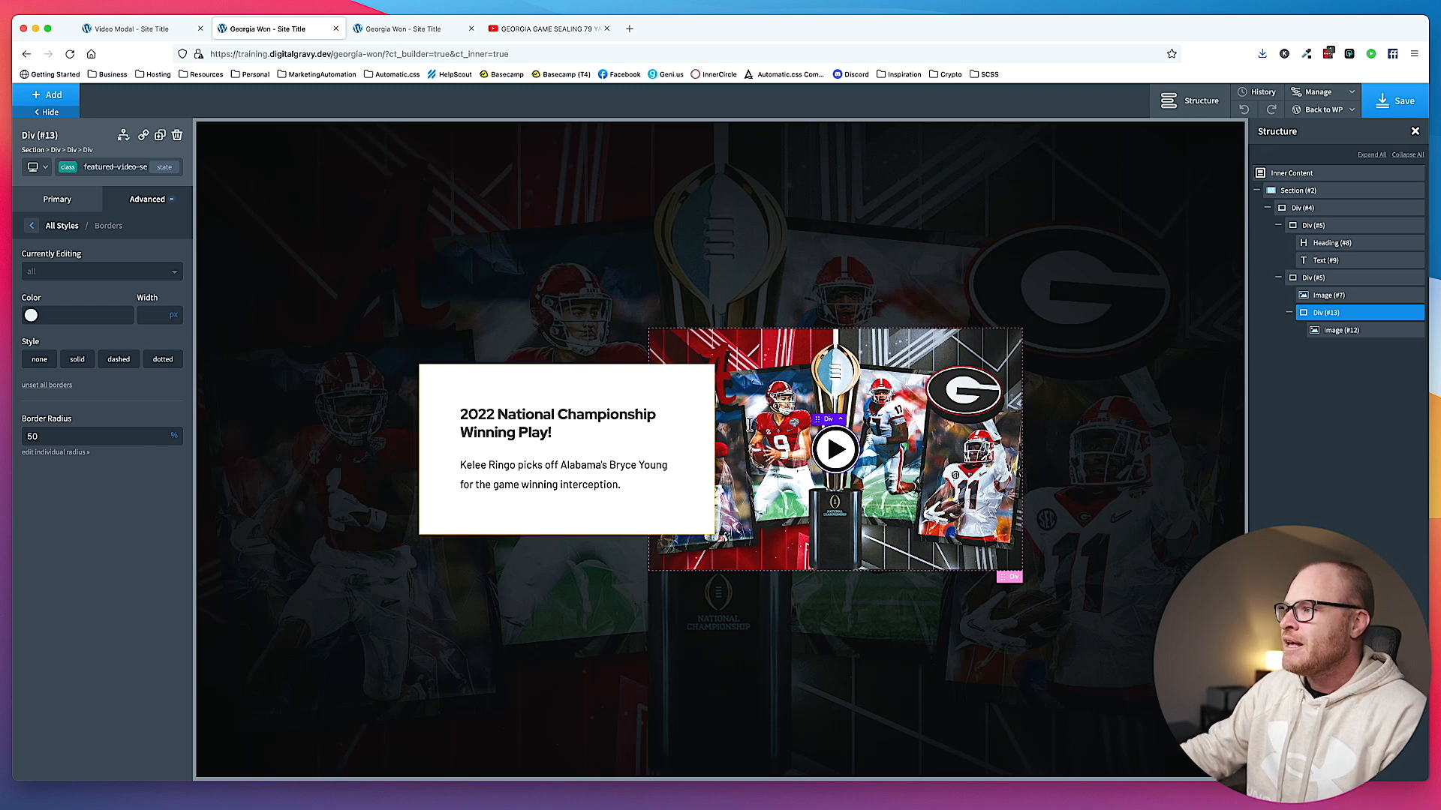
{"action": "left_click", "coordinate": [129, 29]}
{"action": "left_click", "coordinate": [303, 29]}
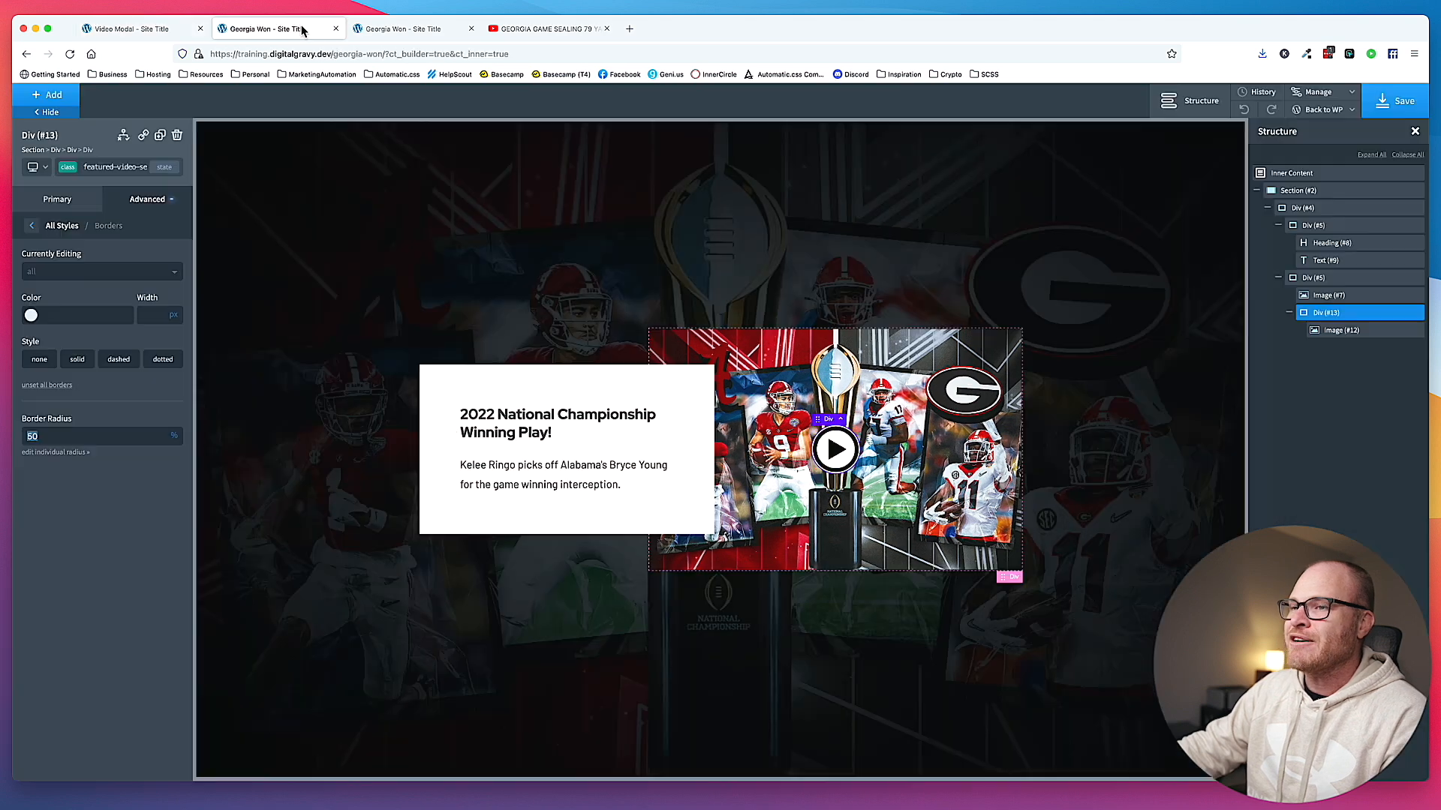
- Apply .5 em padding to all four sides of the play icon's wrapper div
{"action": "left_click", "coordinate": [154, 199]}
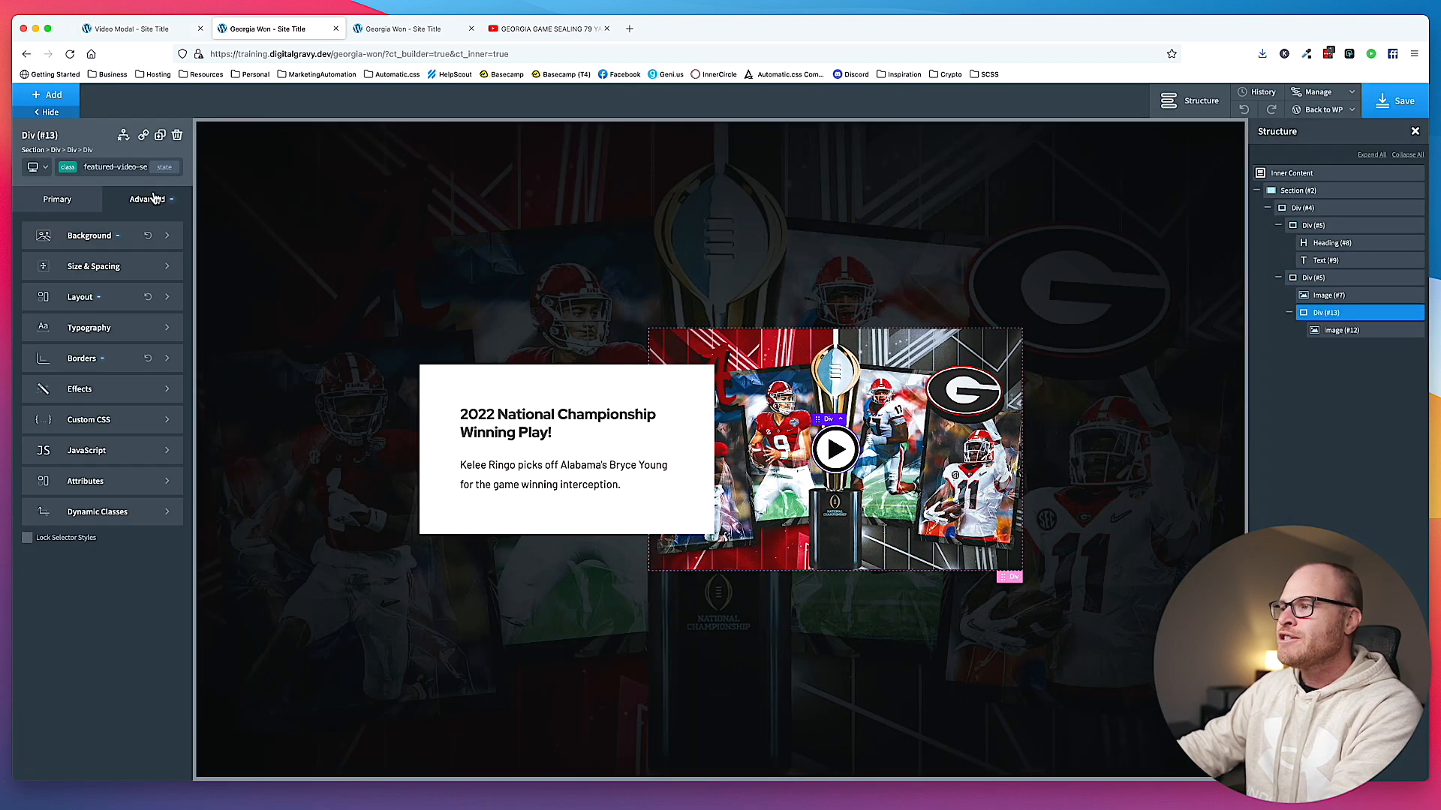
{"action": "left_click", "coordinate": [108, 264]}
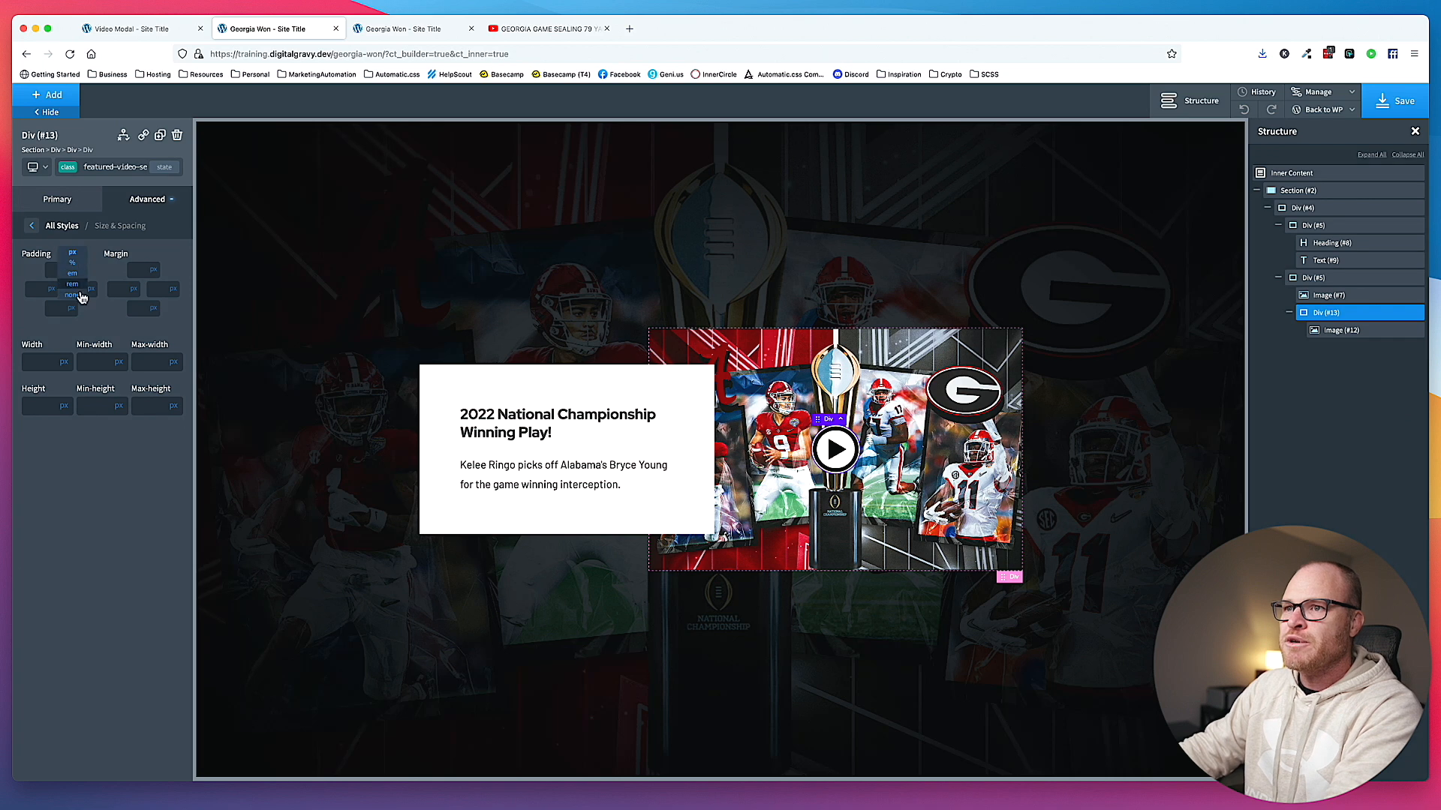
{"action": "left_click", "coordinate": [55, 270]}
{"action": "type", "text": ".5"}
{"action": "left_click", "coordinate": [60, 323]}
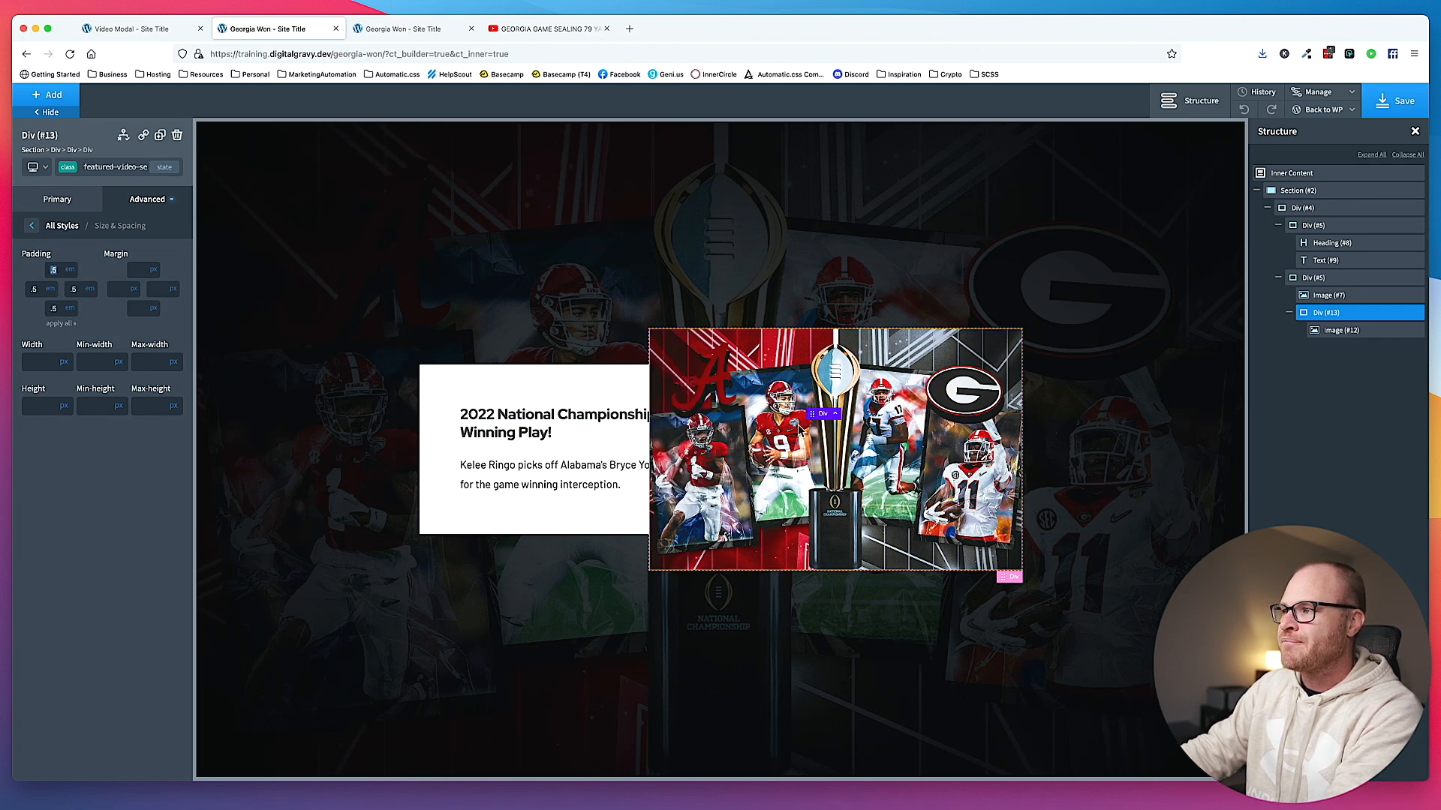
- Set the z-index of the play icon's wrapper div to 2
{"action": "left_click", "coordinate": [1328, 295]}
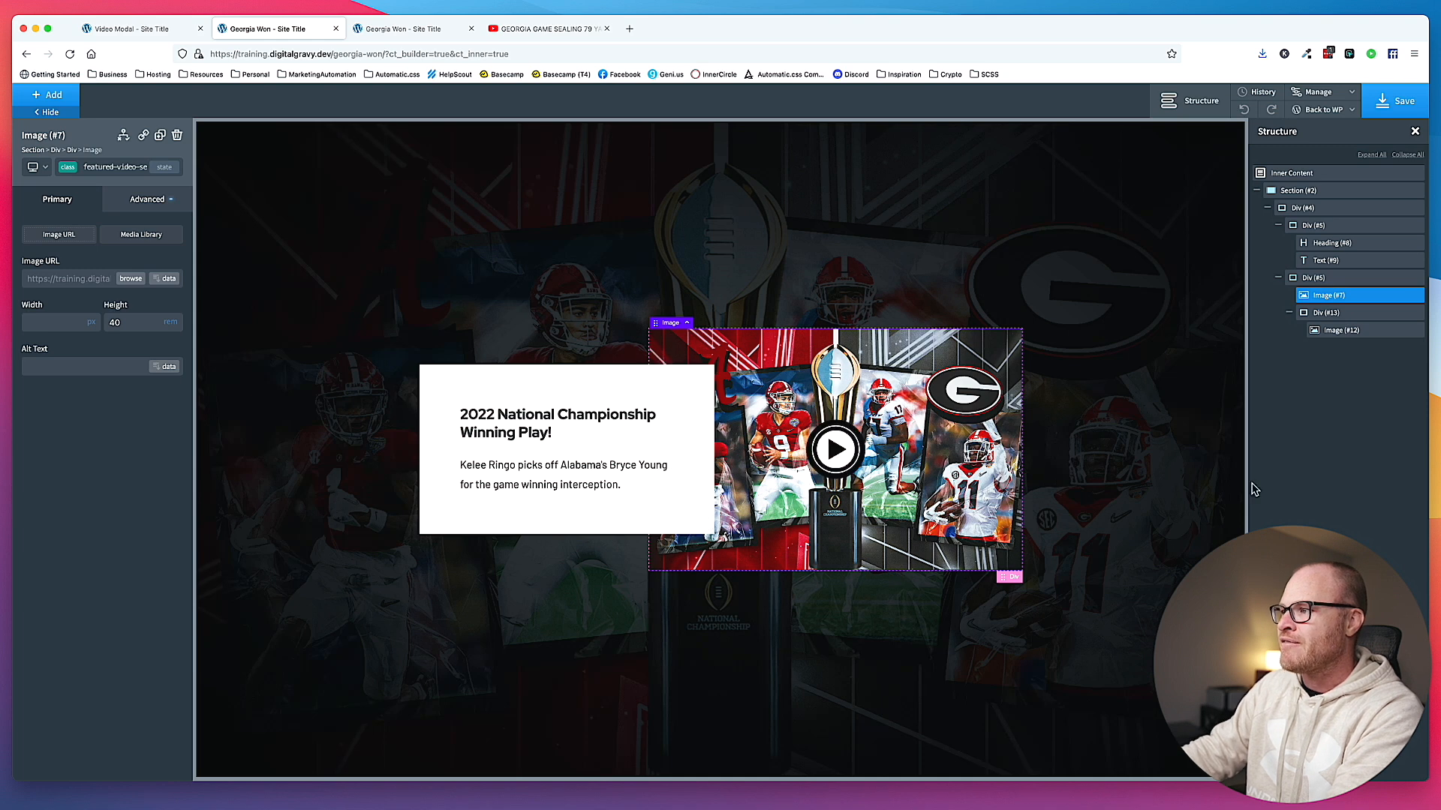
{"action": "left_click", "coordinate": [1329, 314]}
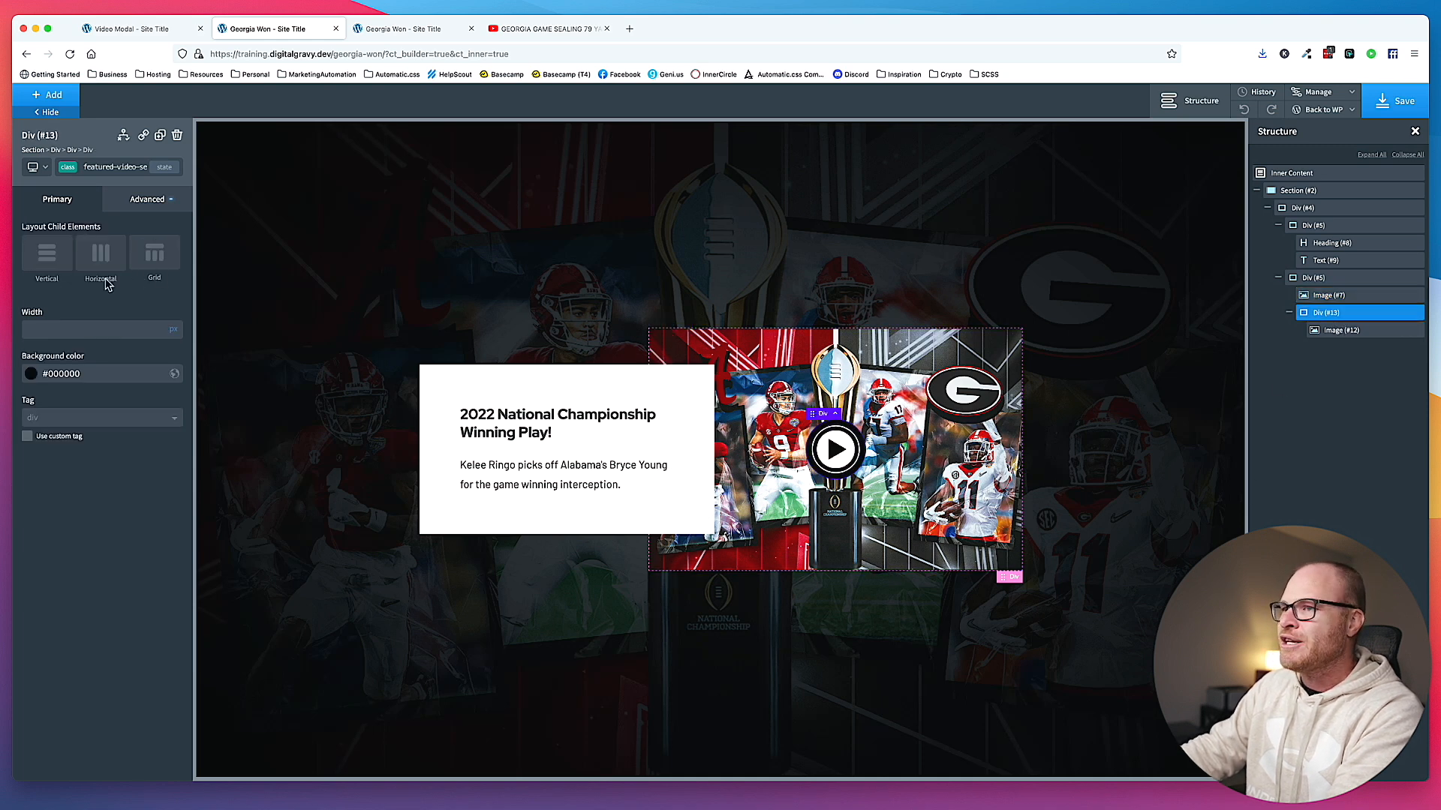
{"action": "left_click", "coordinate": [127, 209]}
{"action": "left_click", "coordinate": [104, 301]}
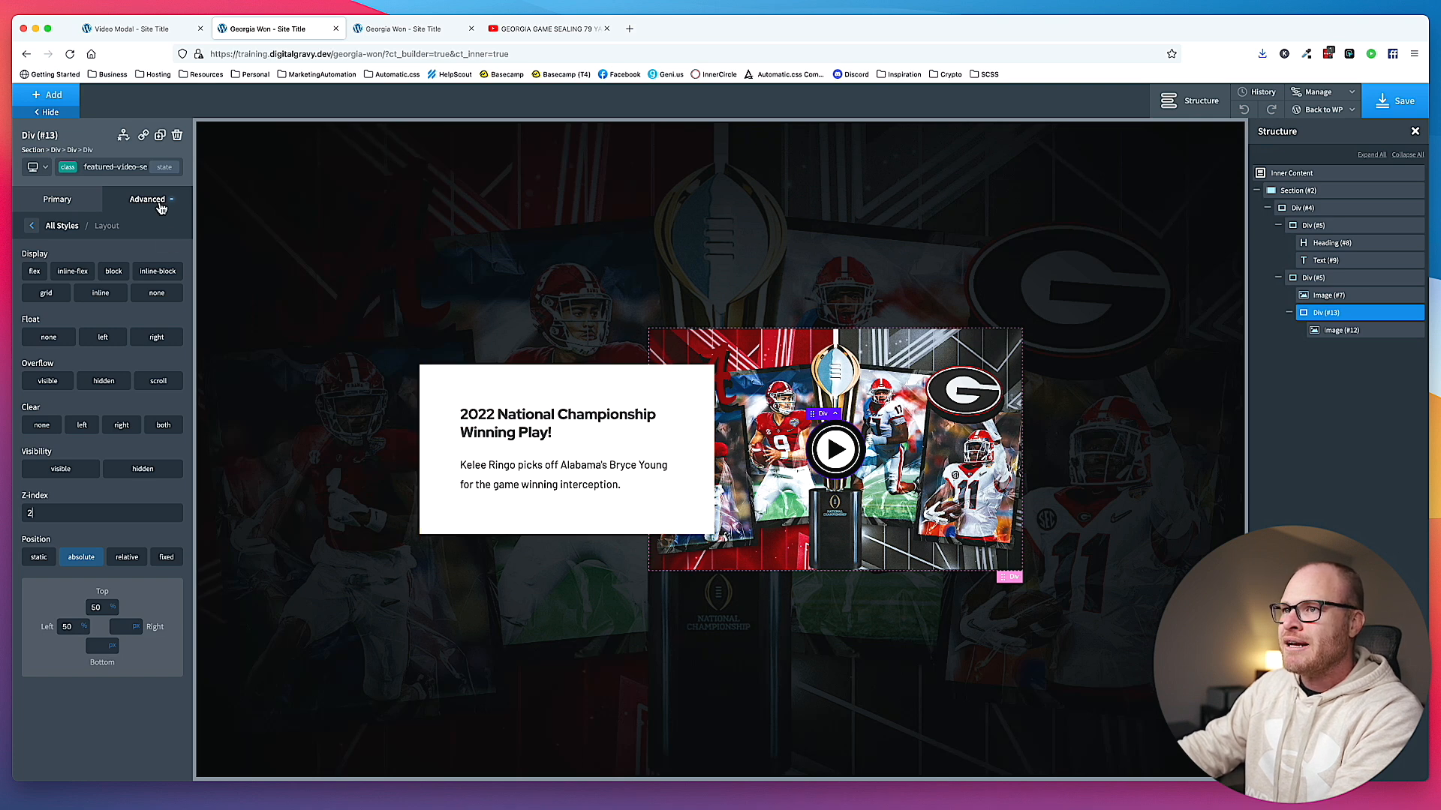
- Set the width of the play icon image to 6 rem
{"action": "left_click", "coordinate": [1323, 329]}
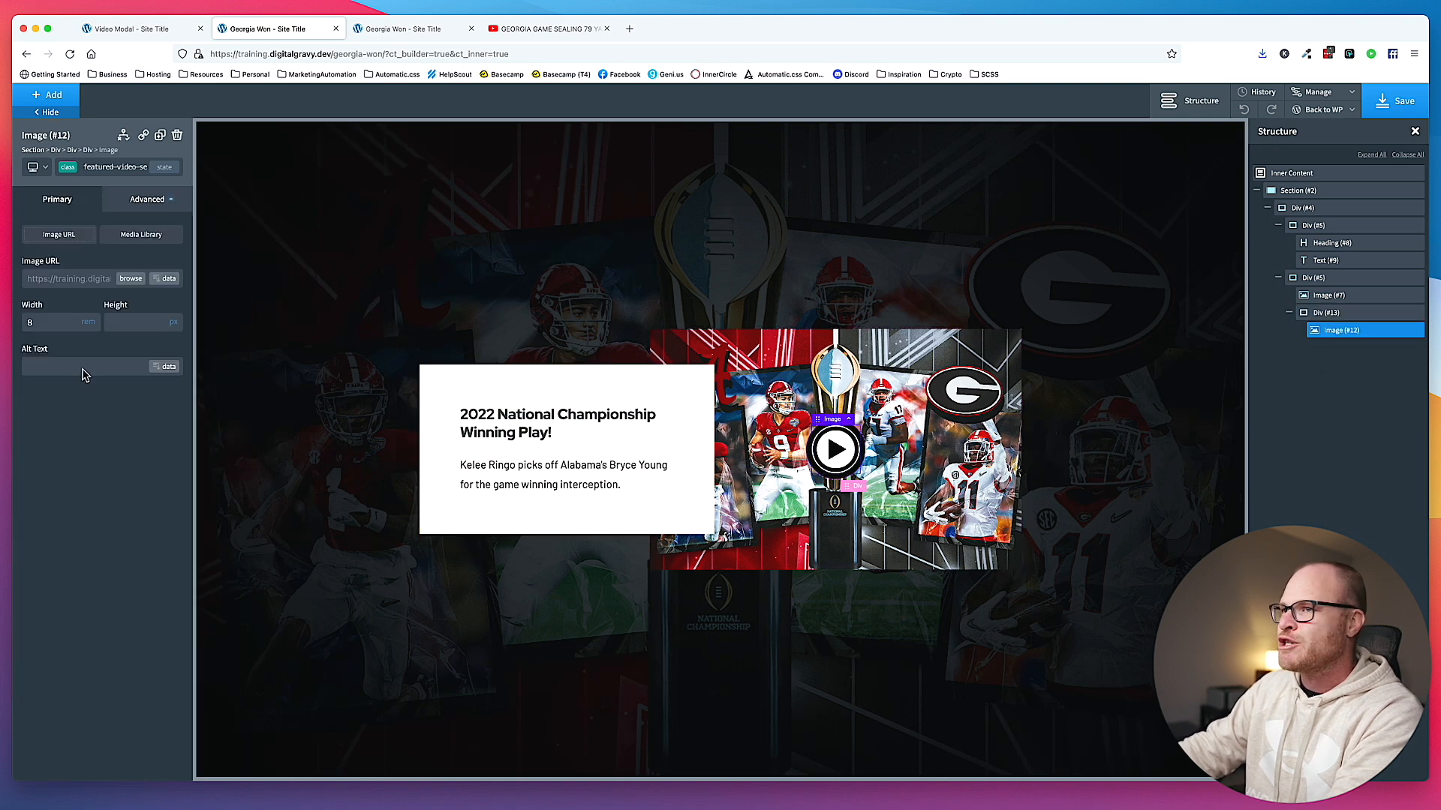
{"action": "type", "text": "6"}
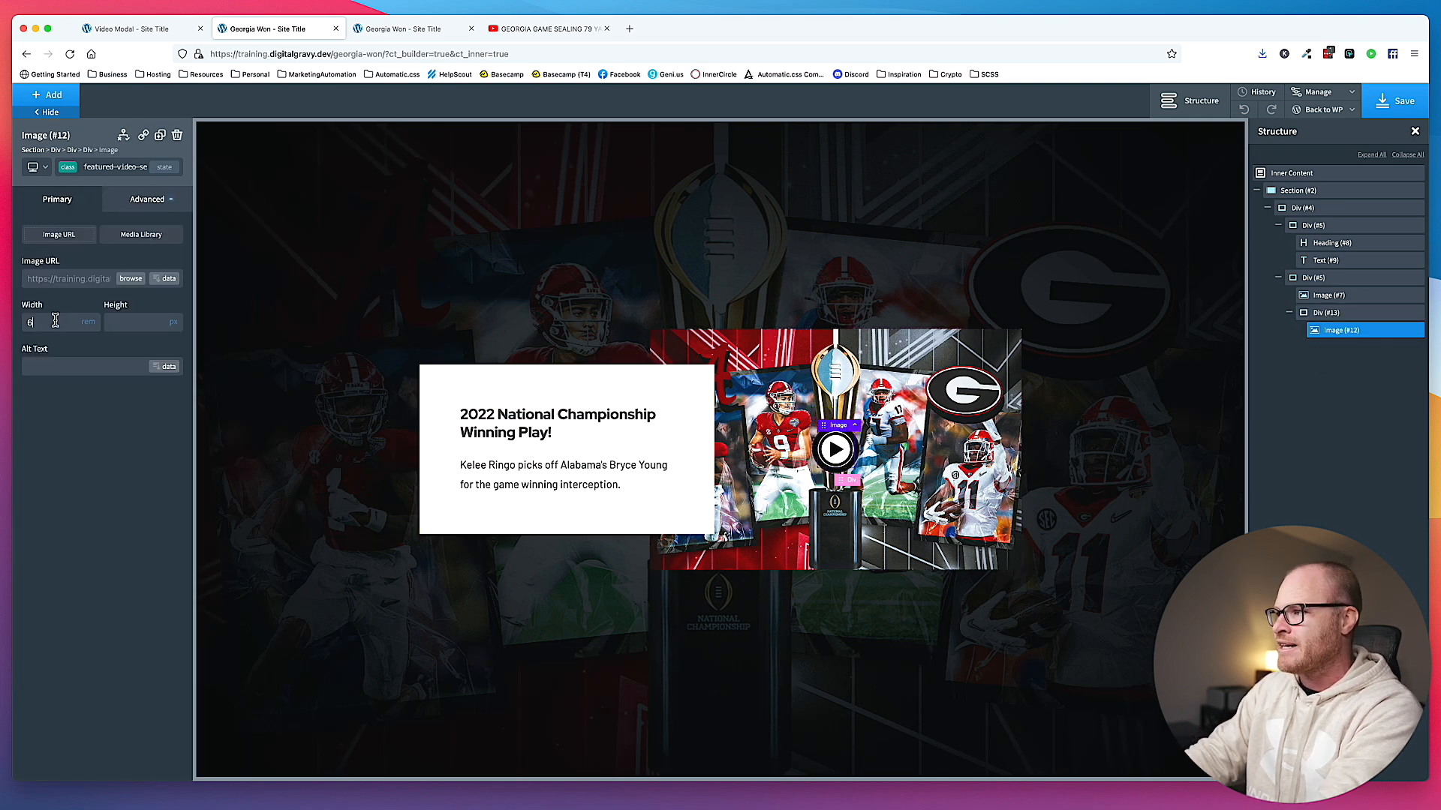
{"action": "left_click", "coordinate": [946, 601]}
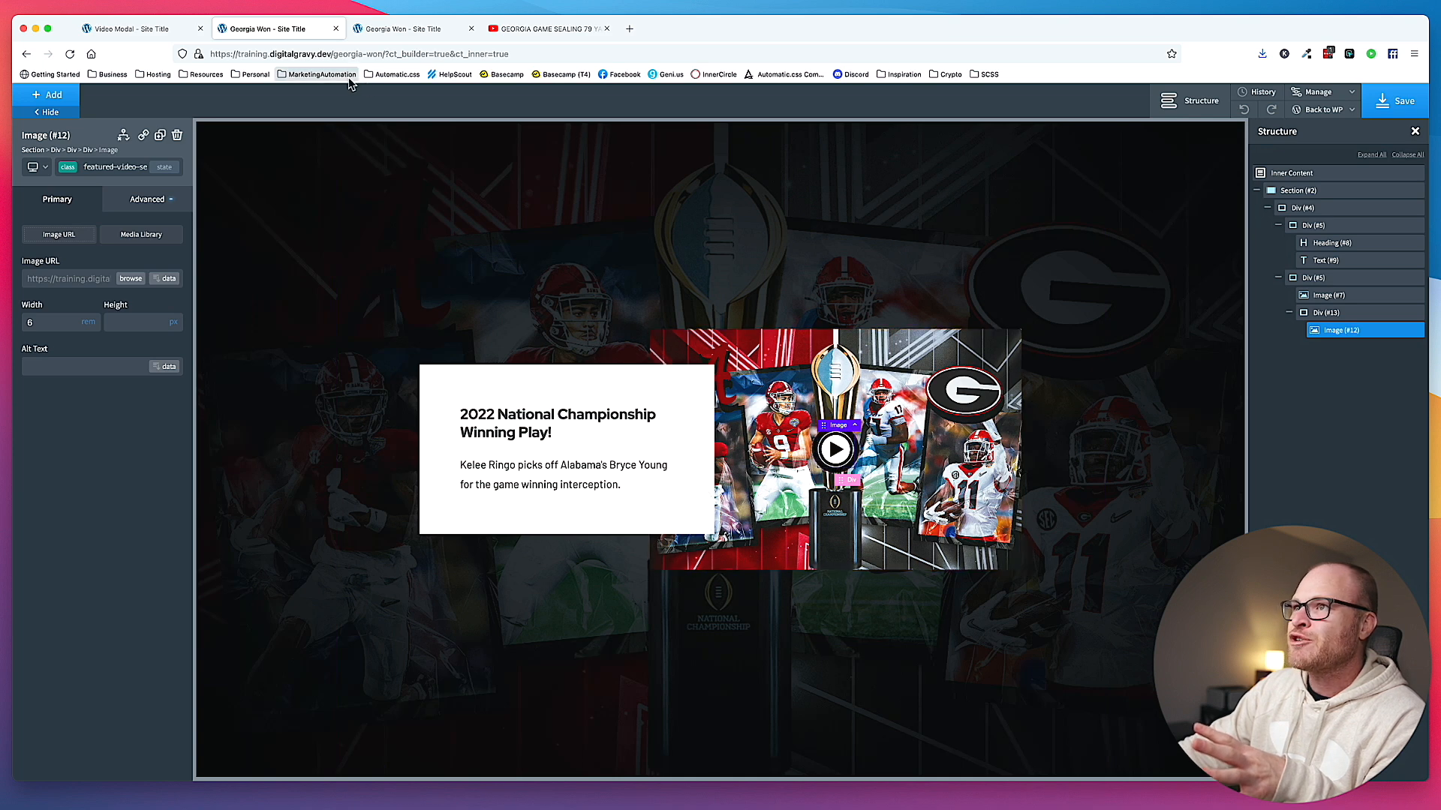
- Compare with the Video Modal reference page, then set the border width of the play icon's wrapper div to 5 px
{"action": "left_click", "coordinate": [131, 28]}
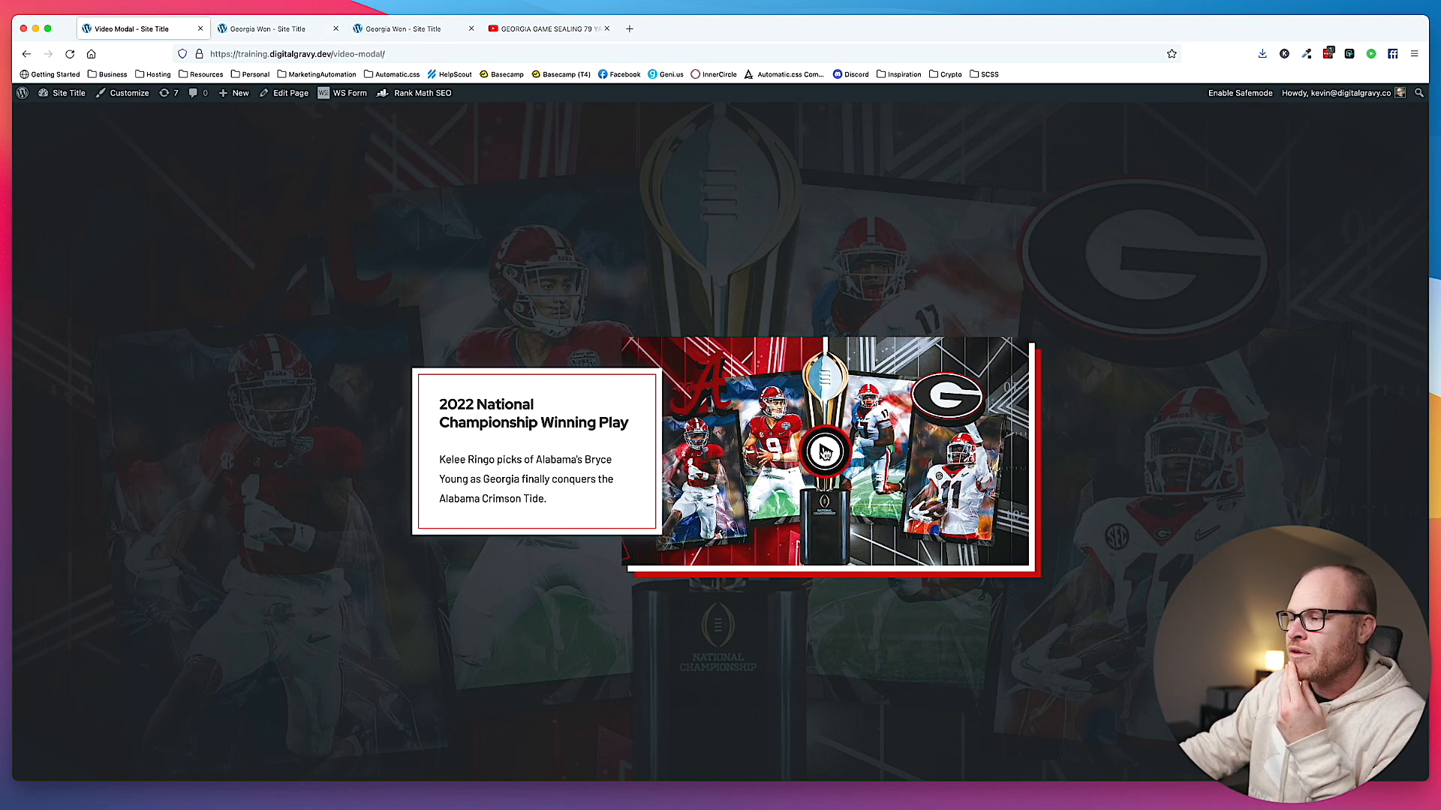
{"action": "left_click", "coordinate": [256, 29]}
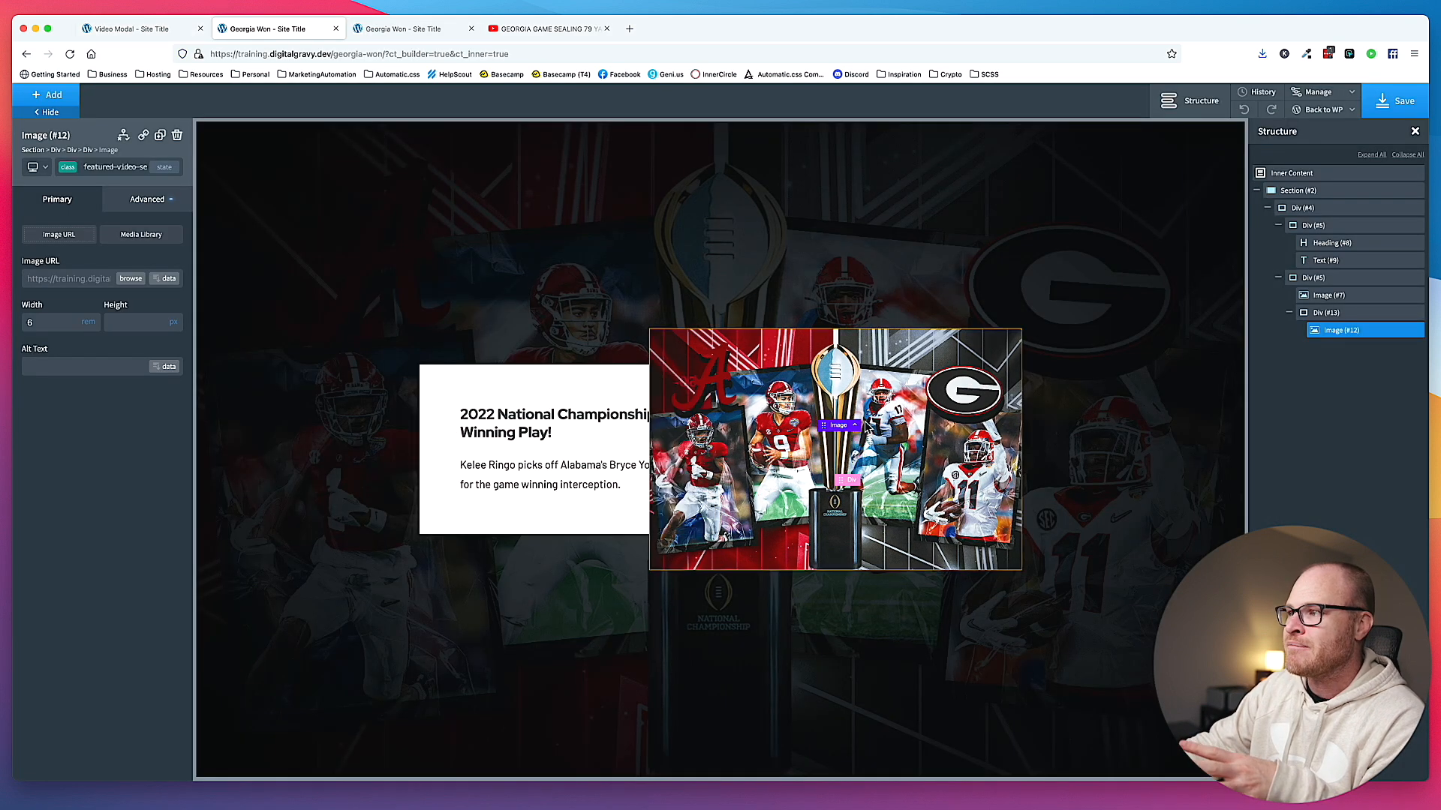
{"action": "left_click", "coordinate": [1357, 314]}
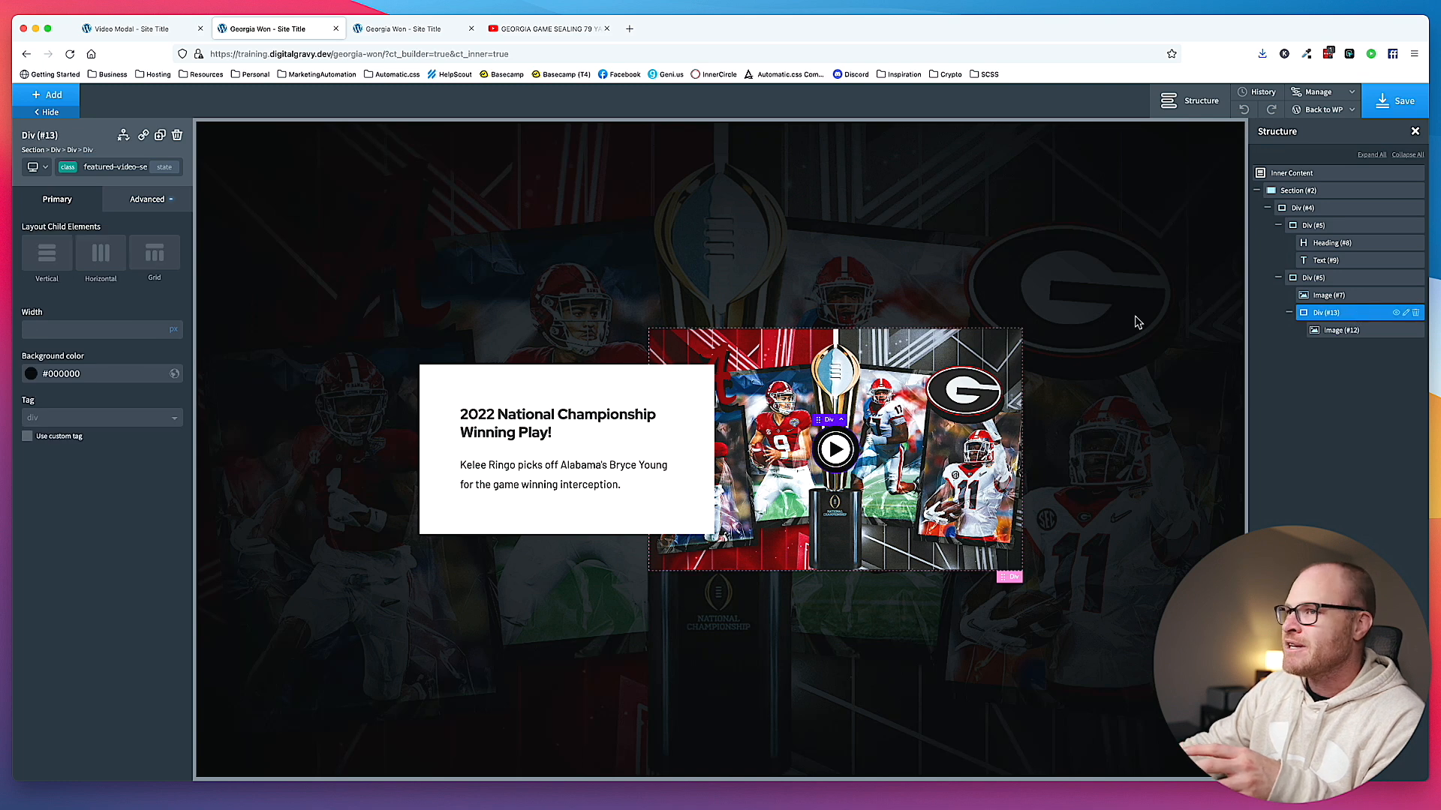
{"action": "left_click", "coordinate": [147, 199]}
{"action": "left_click", "coordinate": [75, 353]}
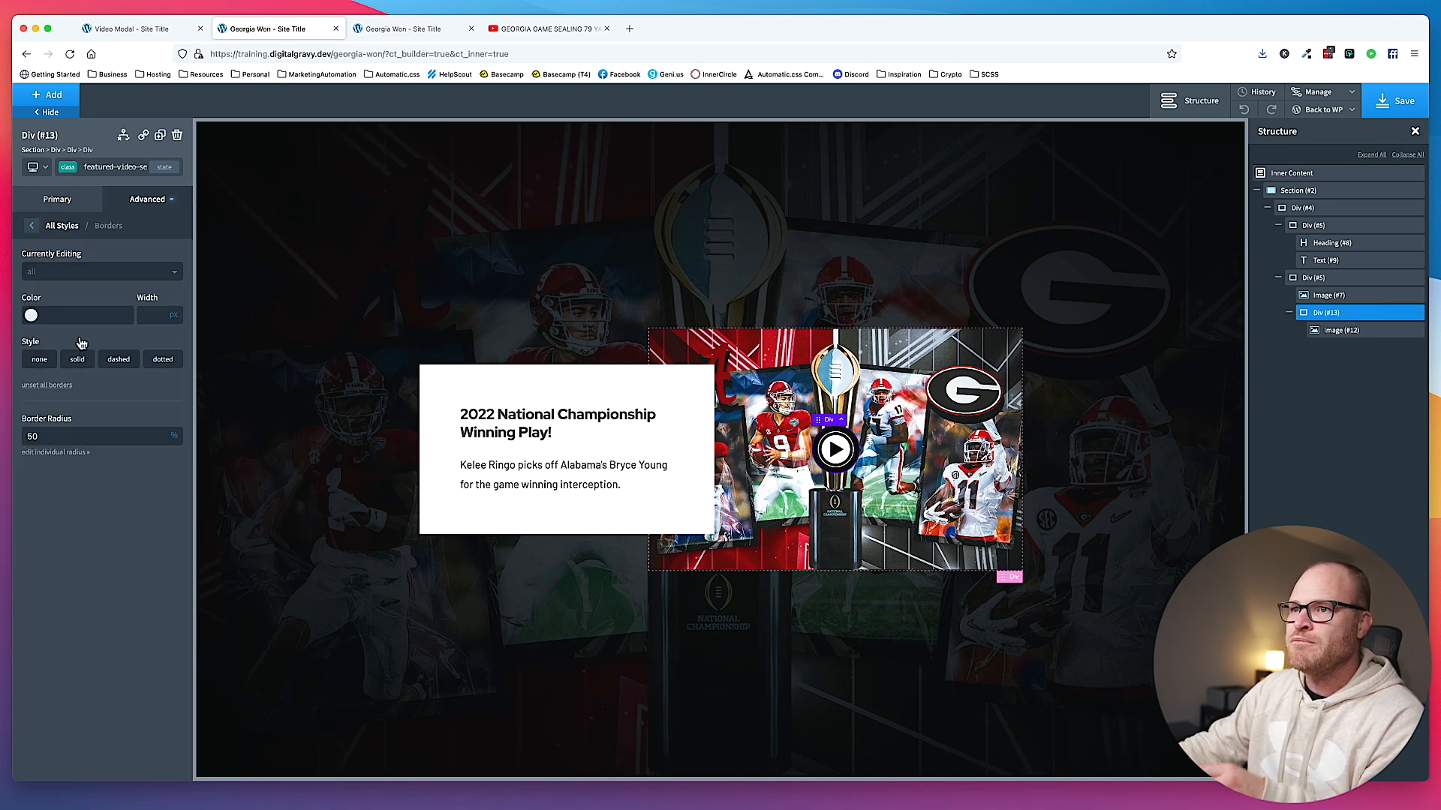
{"action": "left_click", "coordinate": [156, 320]}
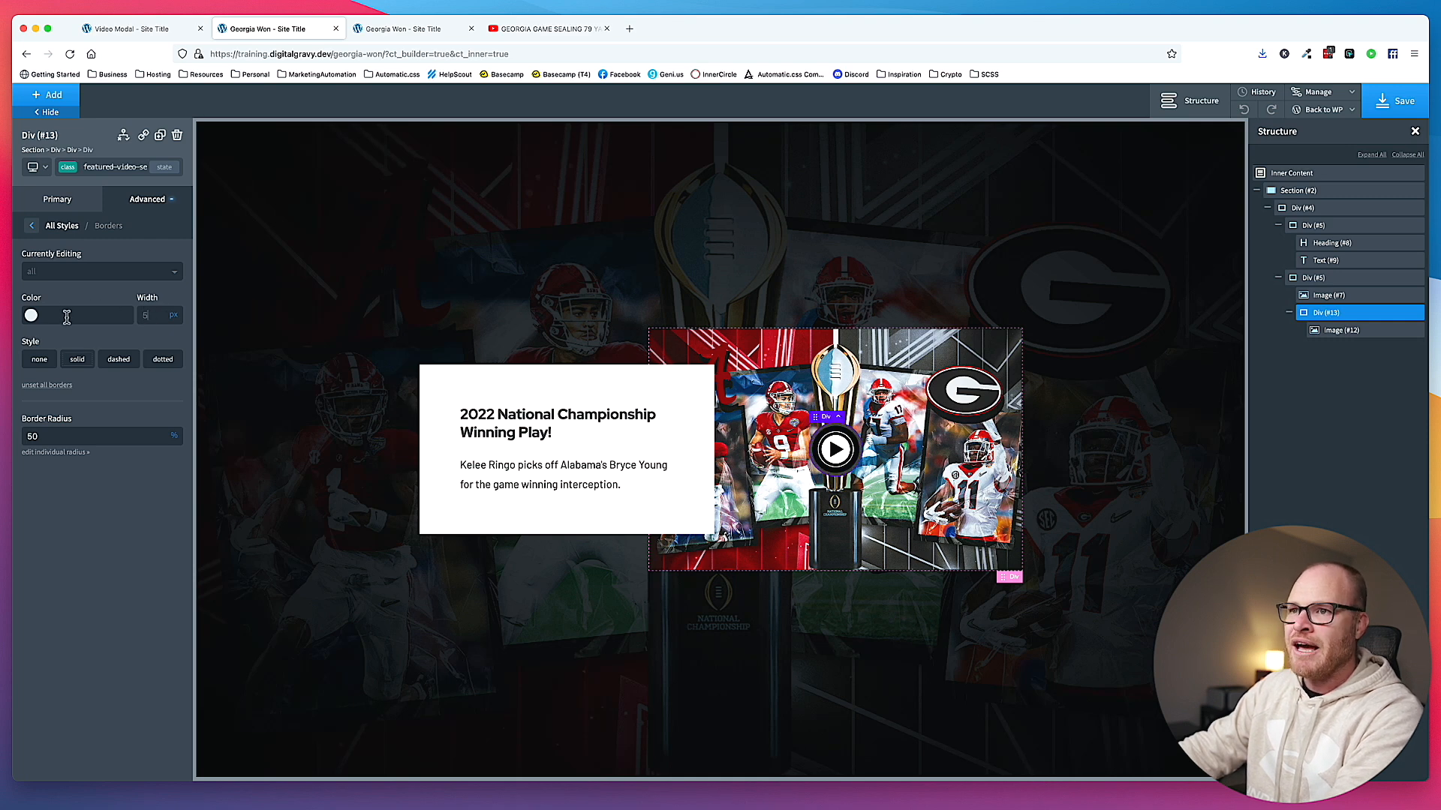
- Pick the red cc0000 with the browser's colour picker and set the wrapper div's border colour to #cc0000
{"action": "left_click", "coordinate": [26, 316]}
{"action": "left_click", "coordinate": [88, 300]}
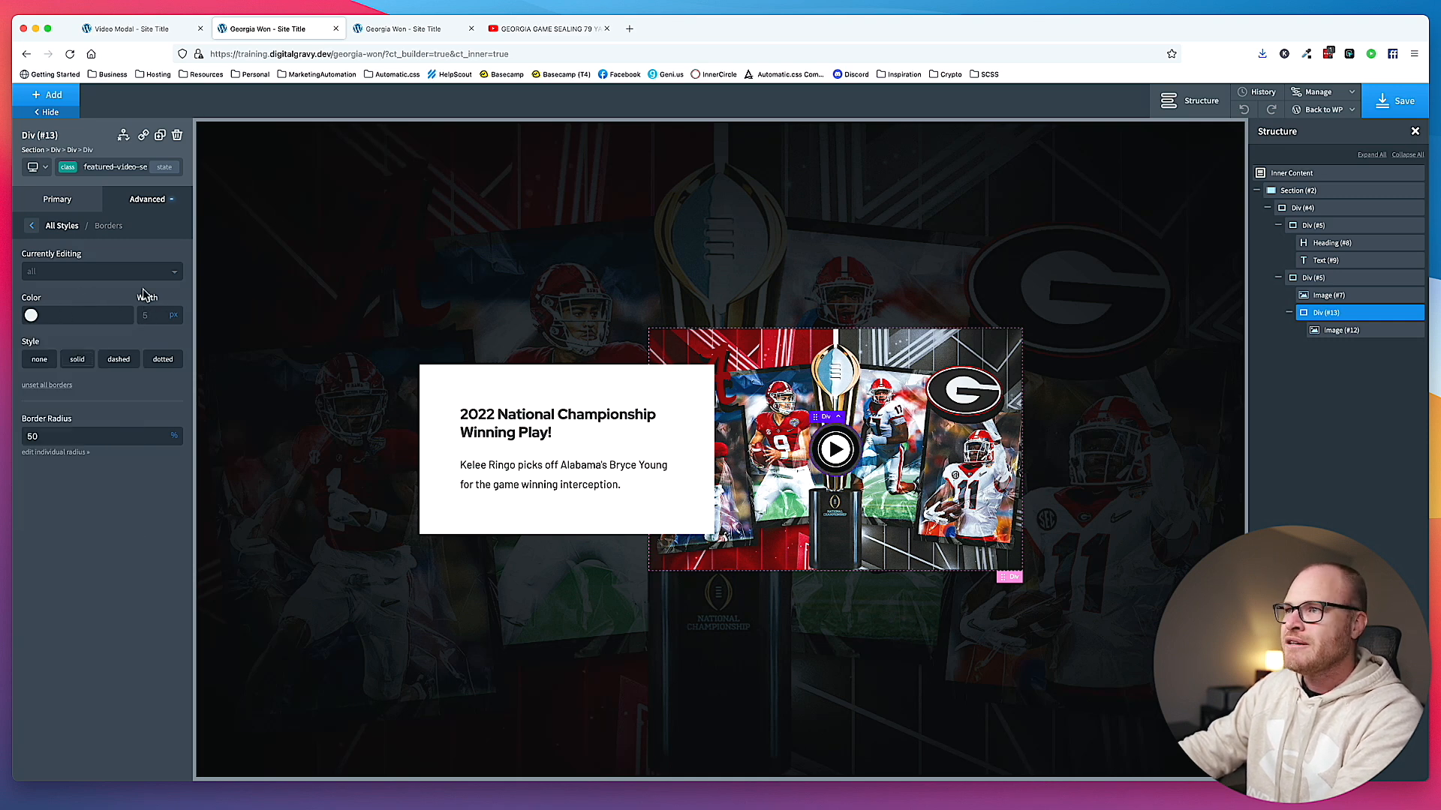
{"action": "left_click", "coordinate": [1307, 54]}
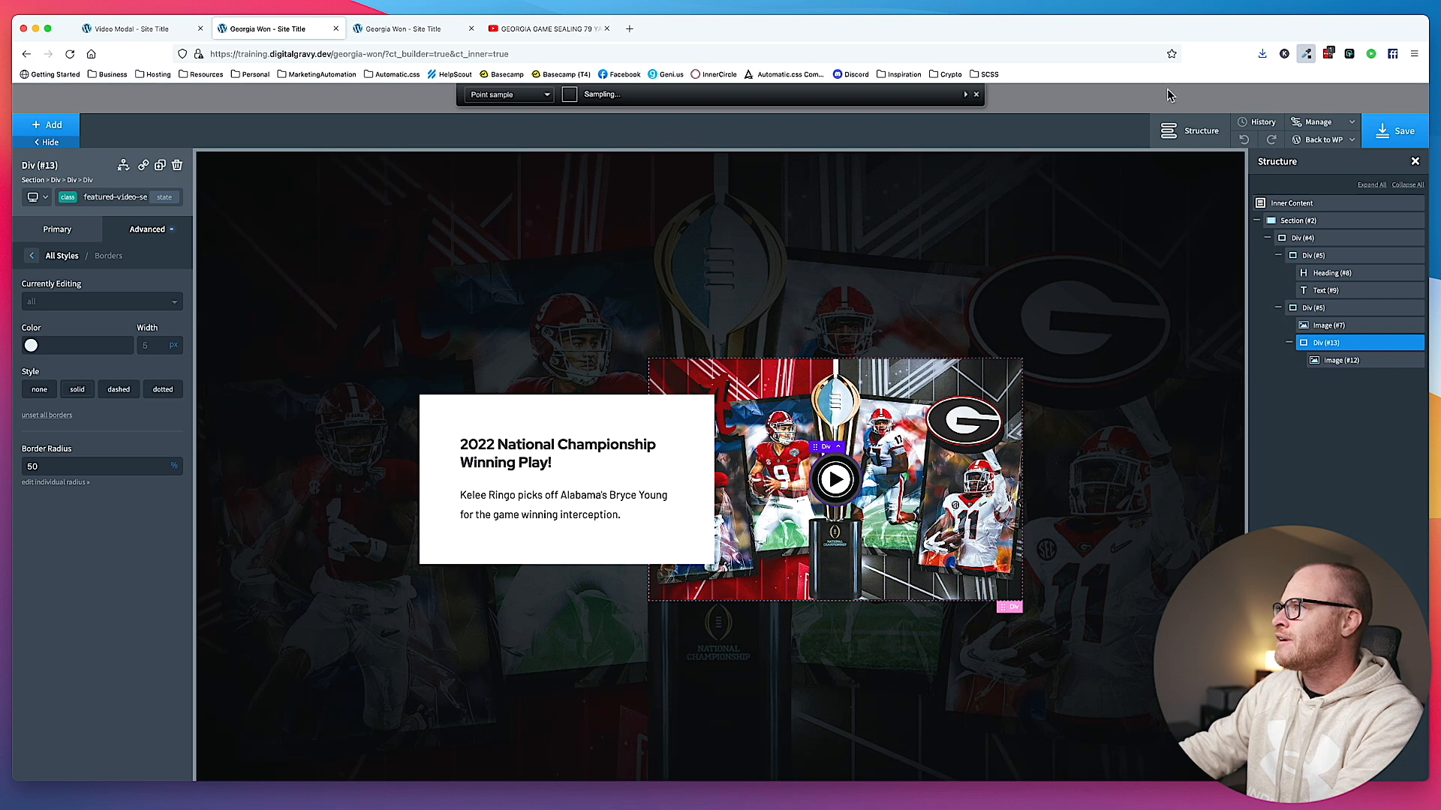
{"action": "left_click", "coordinate": [1306, 54]}
{"action": "left_click", "coordinate": [1266, 97]}
{"action": "left_click", "coordinate": [1245, 132]}
{"action": "double_click", "coordinate": [1200, 239]}
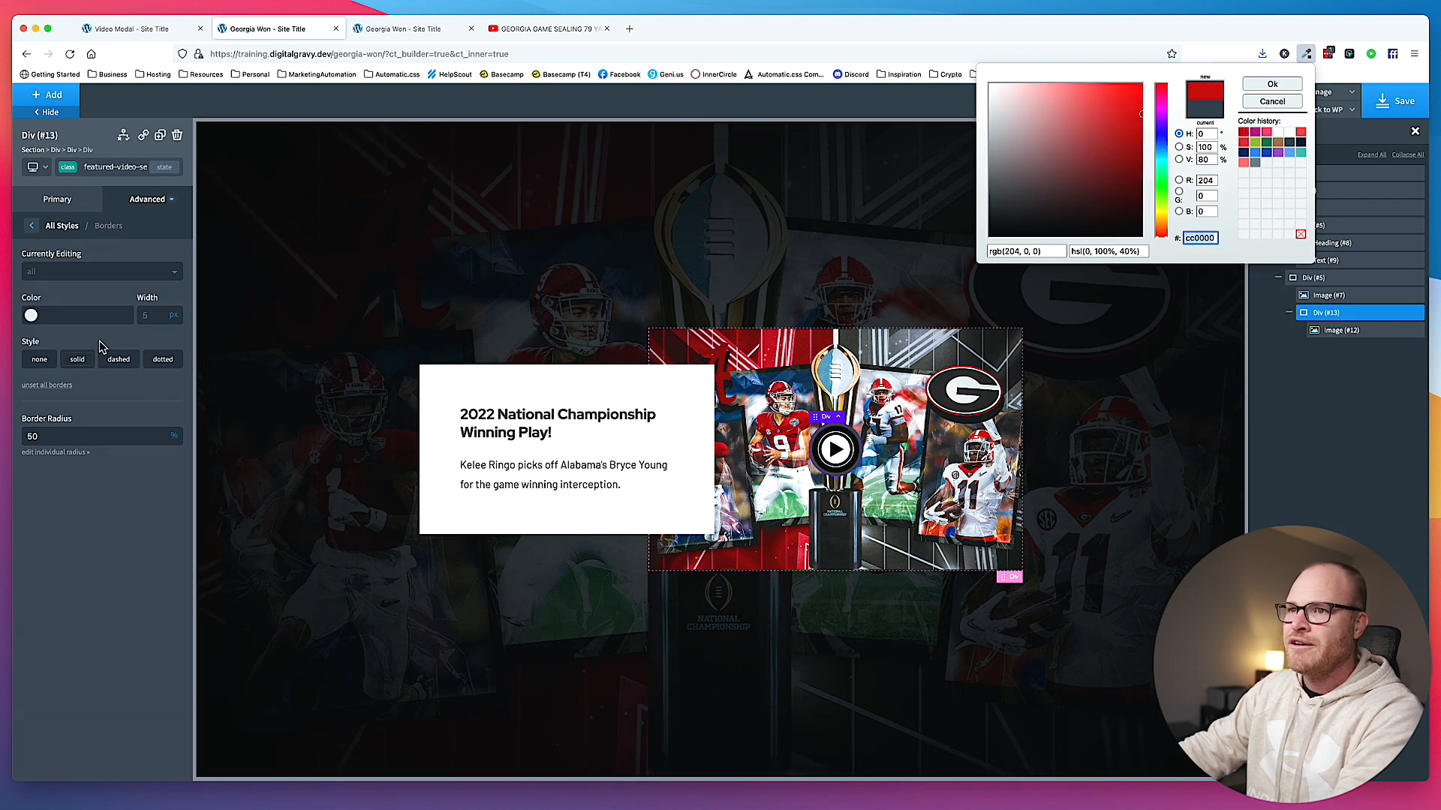
{"action": "left_click", "coordinate": [64, 311]}
{"action": "type", "text": "#cc0000"}
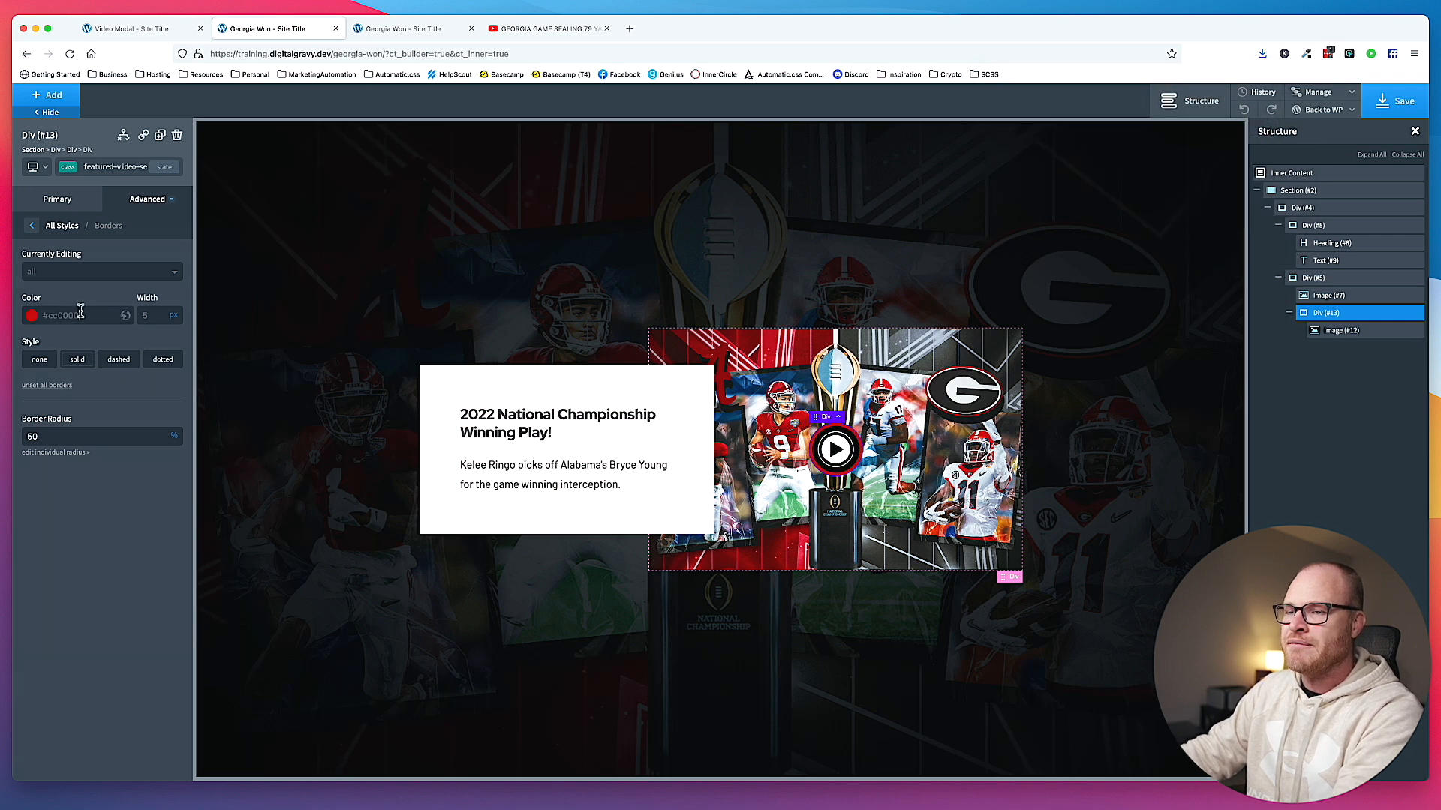
- Save the page and view the live Georgia Won page
{"action": "left_click", "coordinate": [1035, 588]}
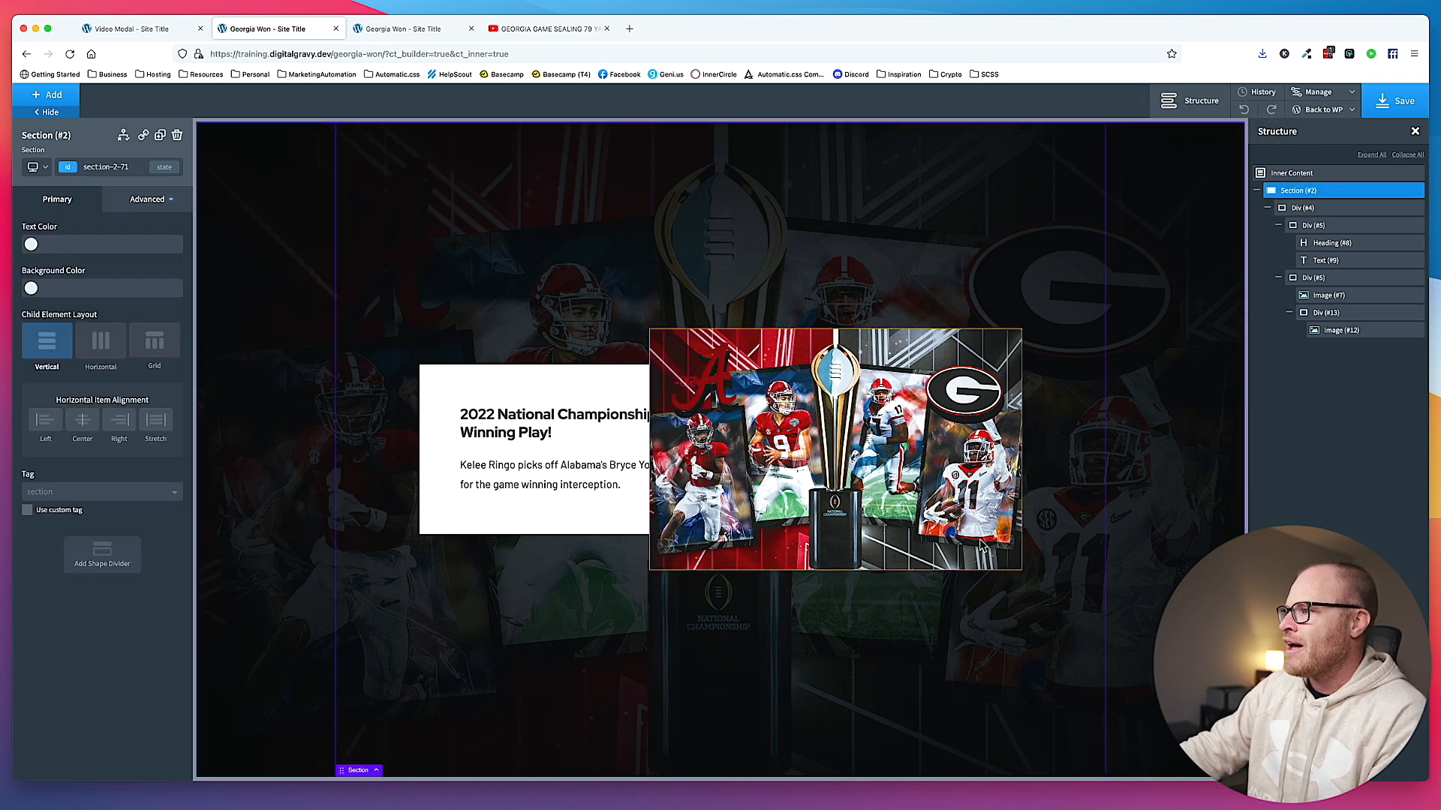
{"action": "left_click", "coordinate": [1381, 109]}
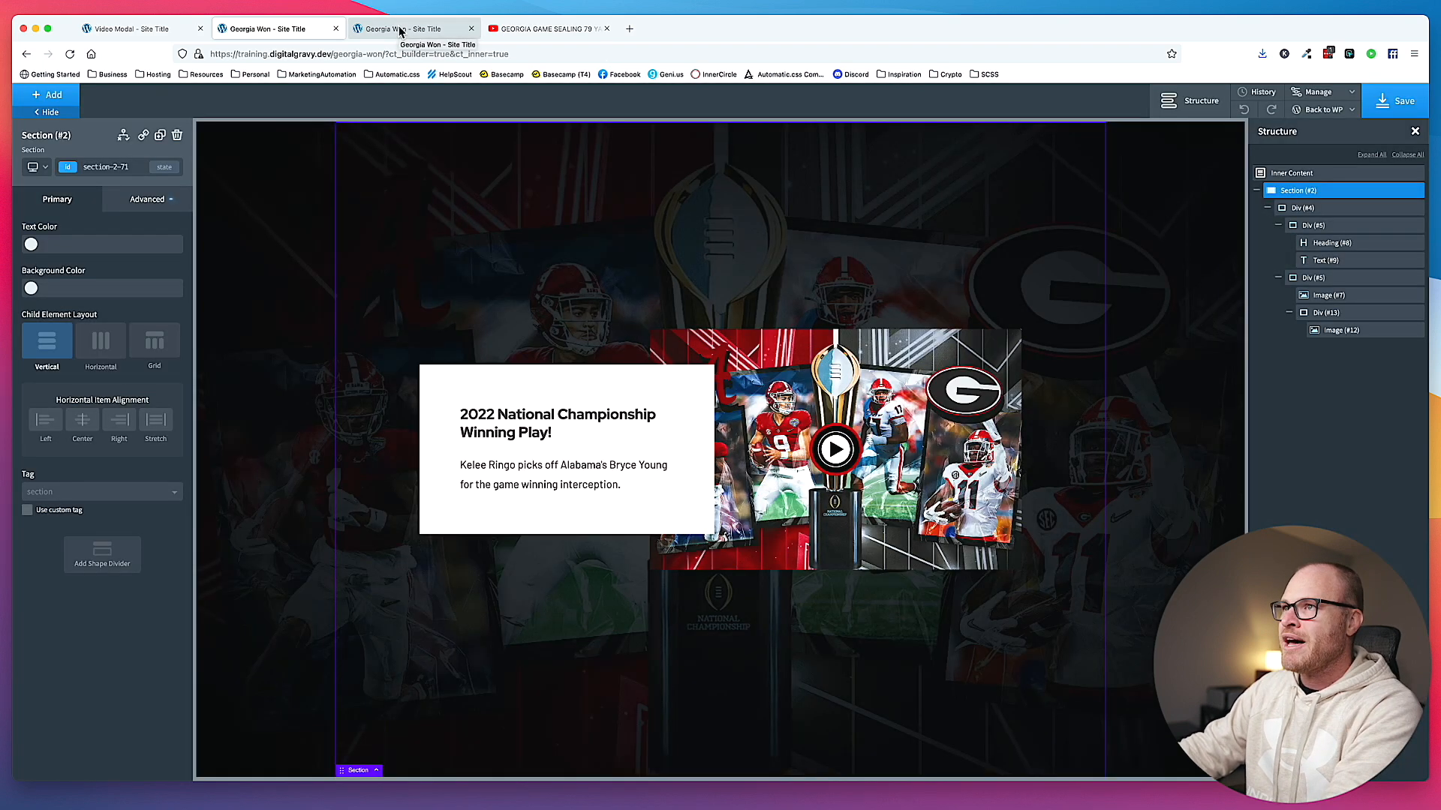
{"action": "left_click", "coordinate": [400, 30]}
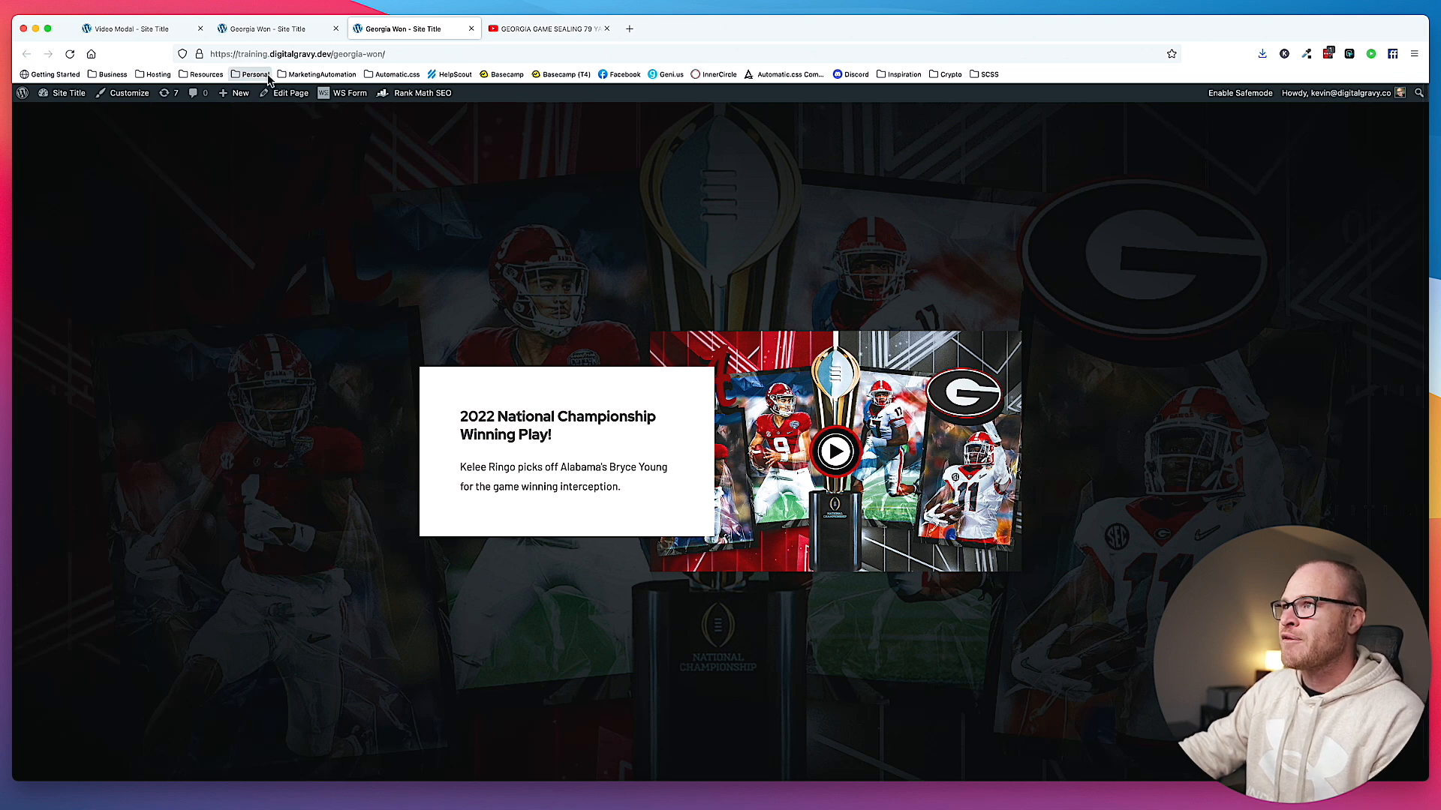
- Open animista.net in a new browser tab and enter its CSS animation generator
{"action": "key", "text": "ctrl+t"}
{"action": "type", "text": "animista.net"}
{"action": "key", "text": "Return"}
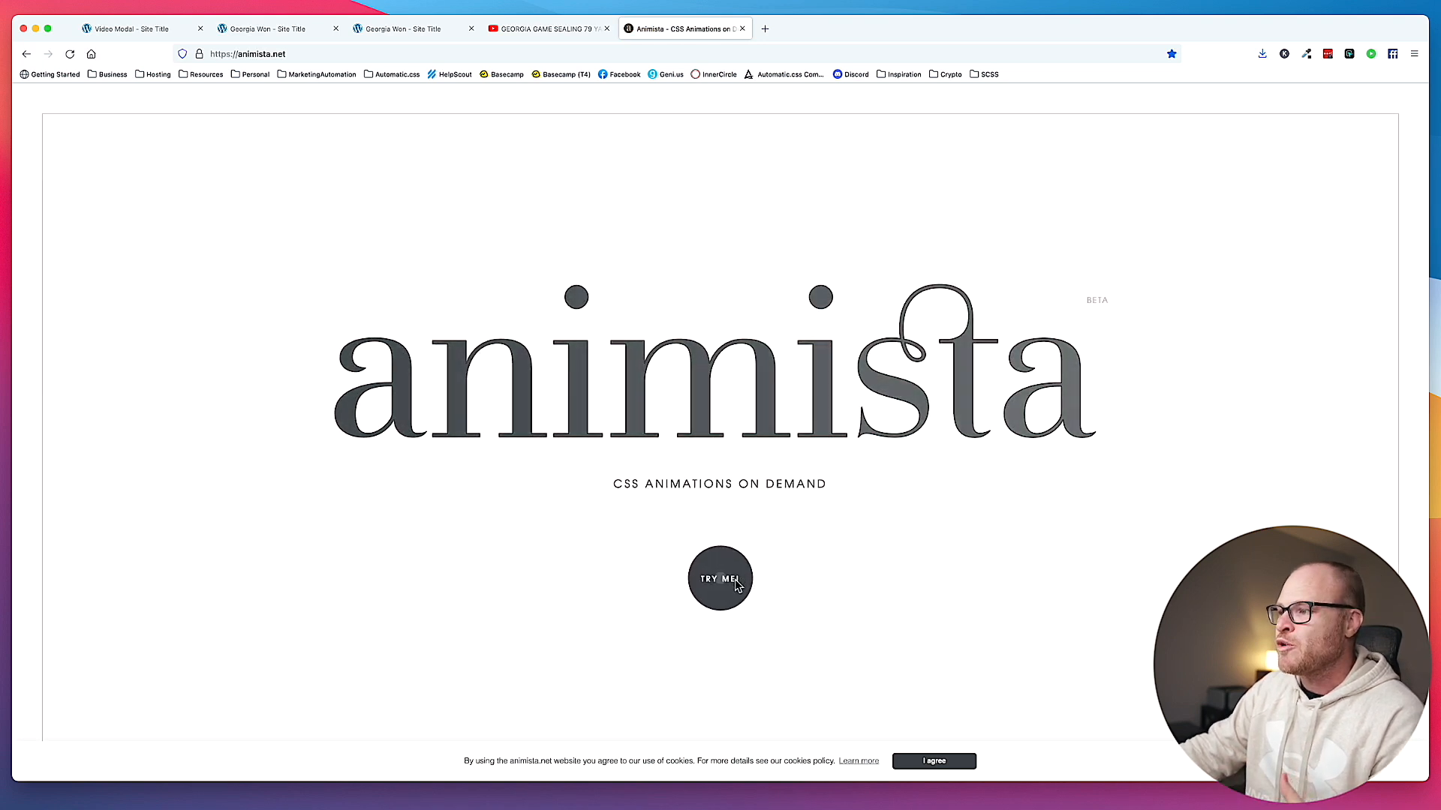
{"action": "left_click", "coordinate": [720, 578]}
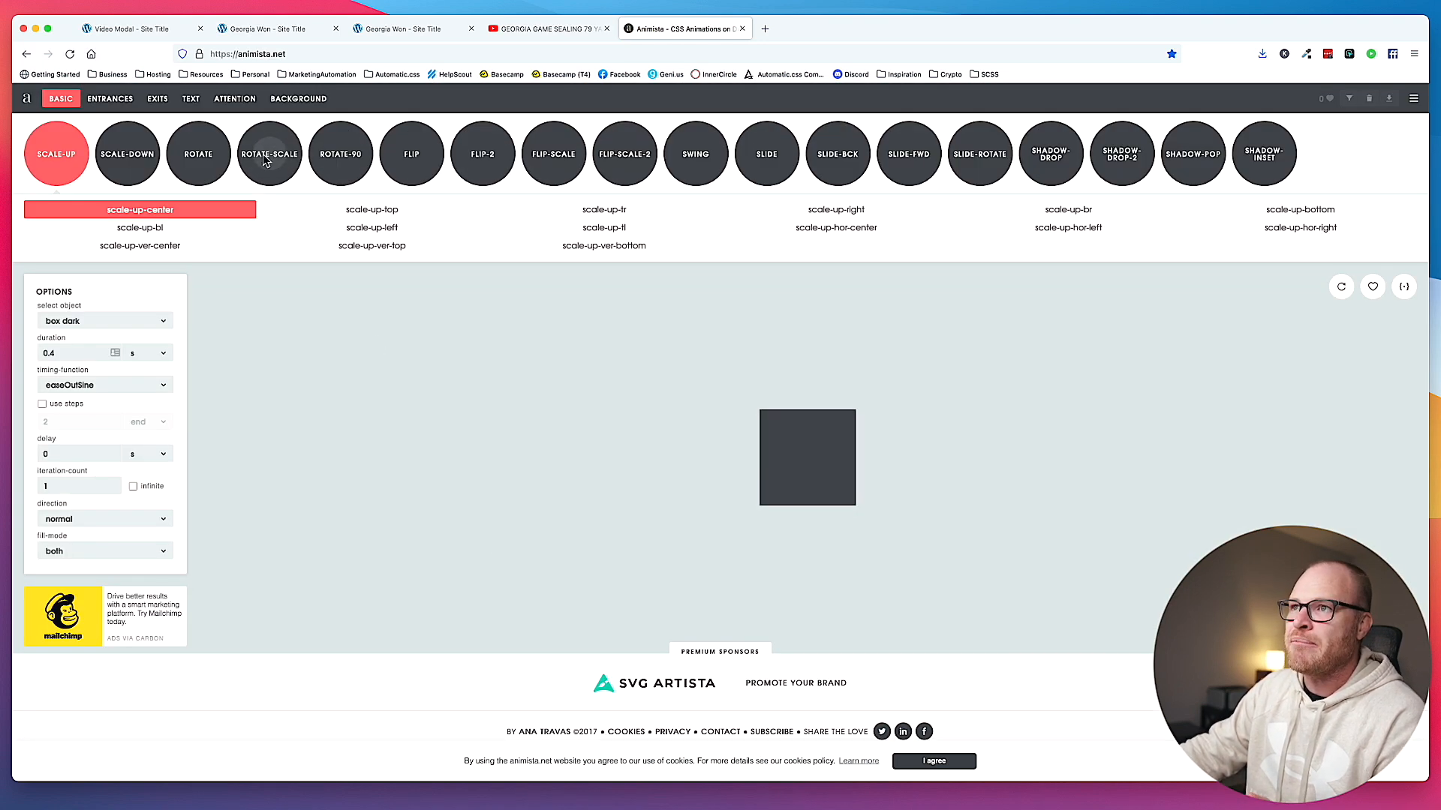
- Choose the heartbeat animation from the Pulsate group of Attention effects, generate its code and copy the keyframes
{"action": "left_click", "coordinate": [235, 98]}
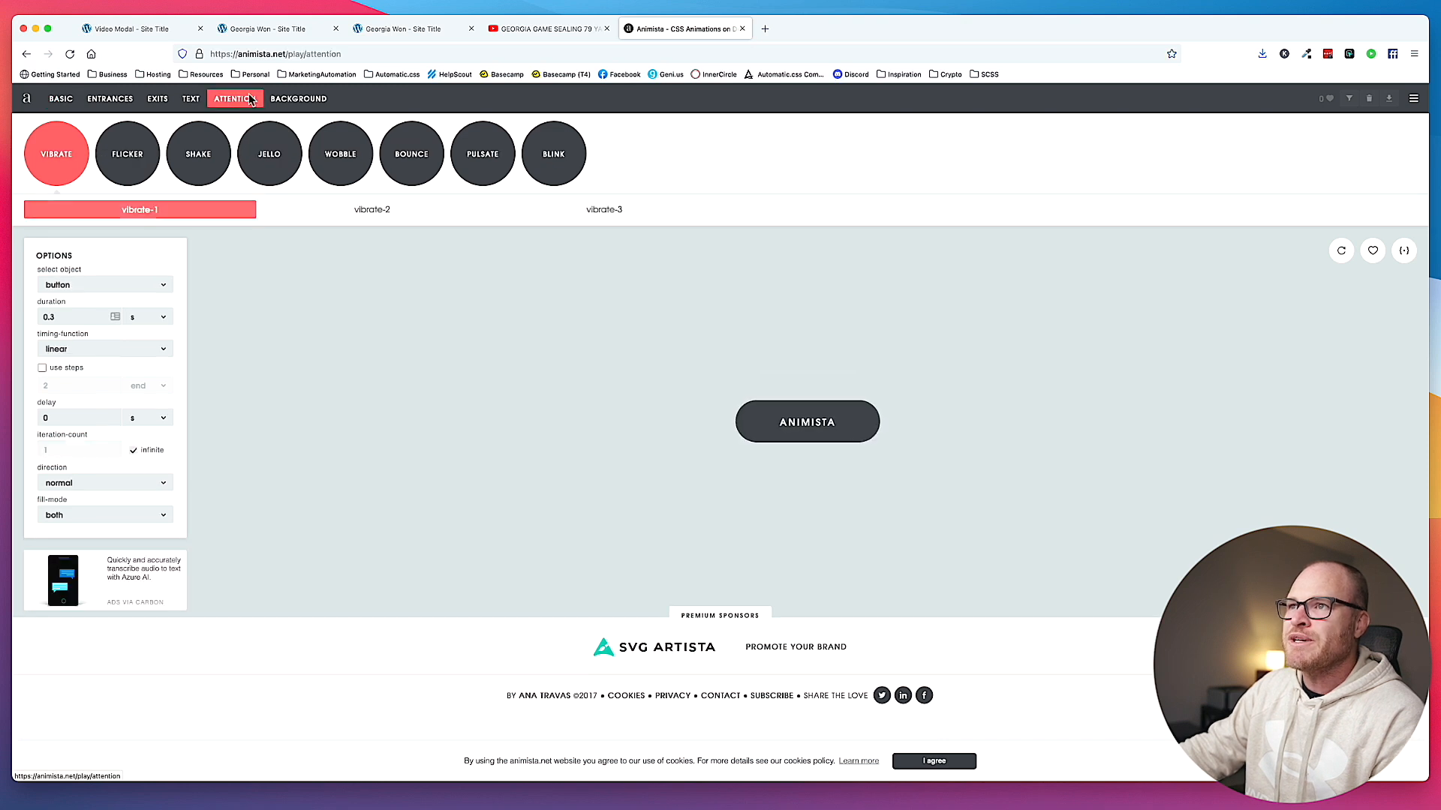
{"action": "left_click", "coordinate": [499, 153]}
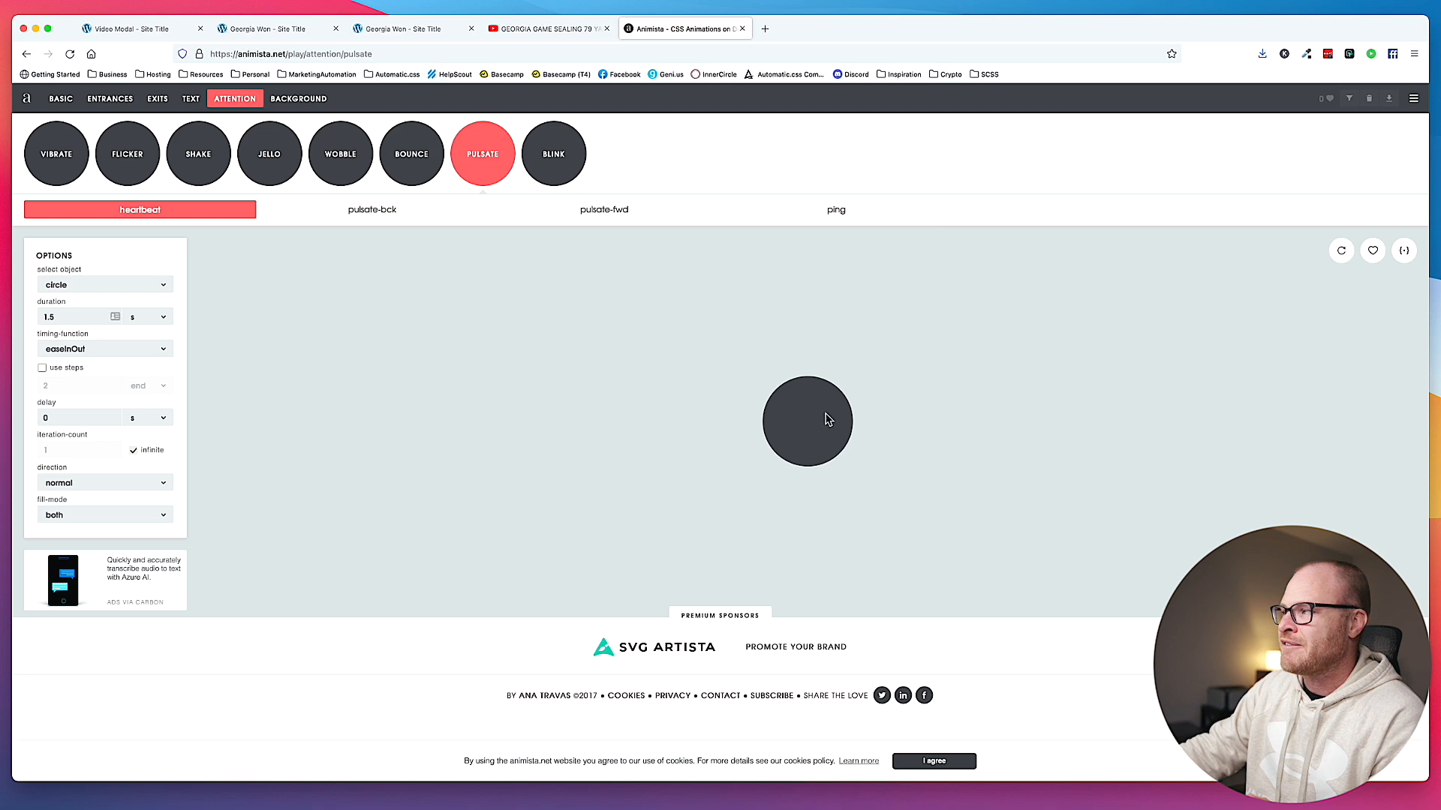
{"action": "left_click", "coordinate": [1405, 252]}
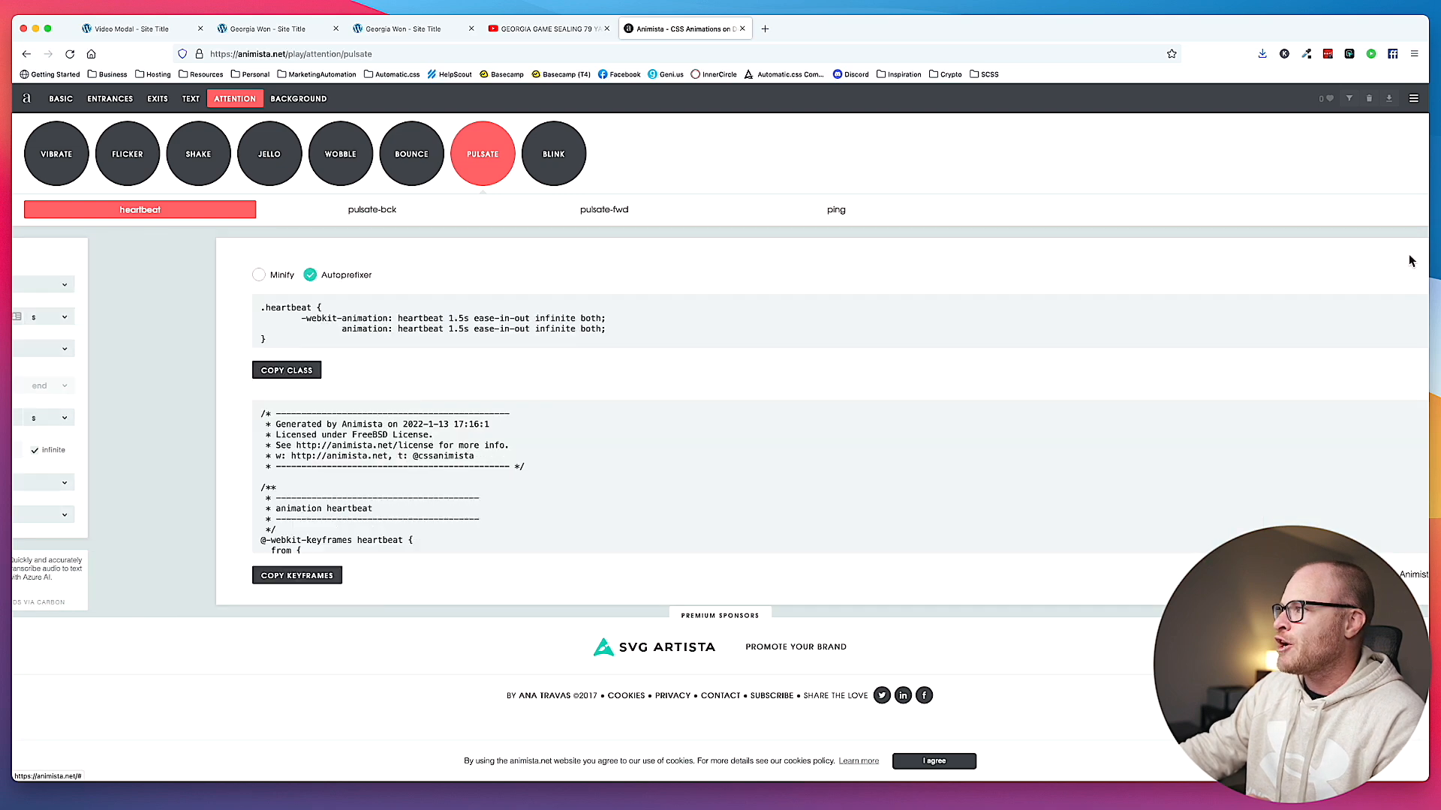
{"action": "left_click", "coordinate": [105, 576]}
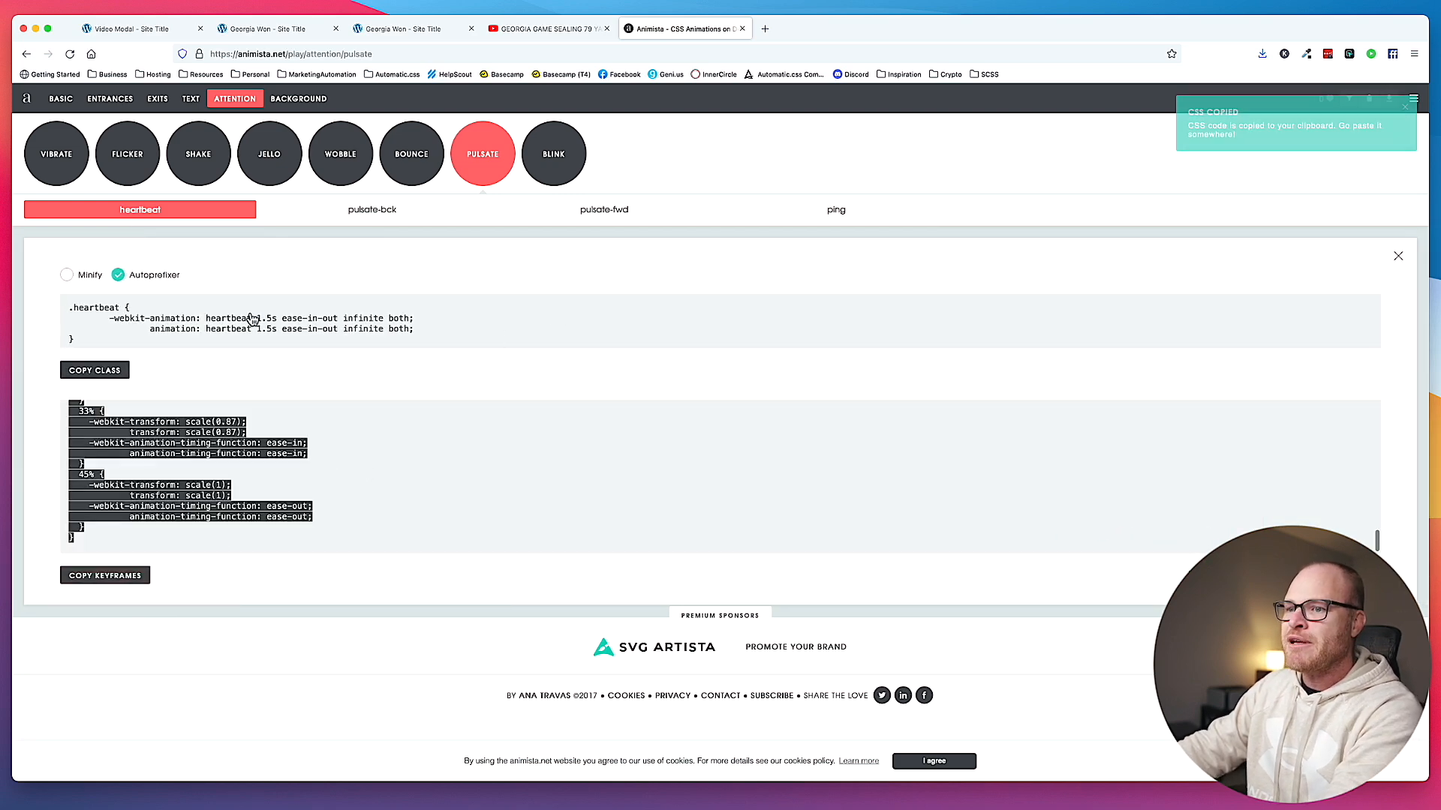
- Return to the Georgia Won page builder and create a stylesheet named Animations
{"action": "left_click", "coordinate": [391, 30]}
{"action": "left_click", "coordinate": [306, 30]}
{"action": "left_click", "coordinate": [105, 29]}
{"action": "left_click", "coordinate": [248, 30]}
{"action": "left_click", "coordinate": [1318, 92]}
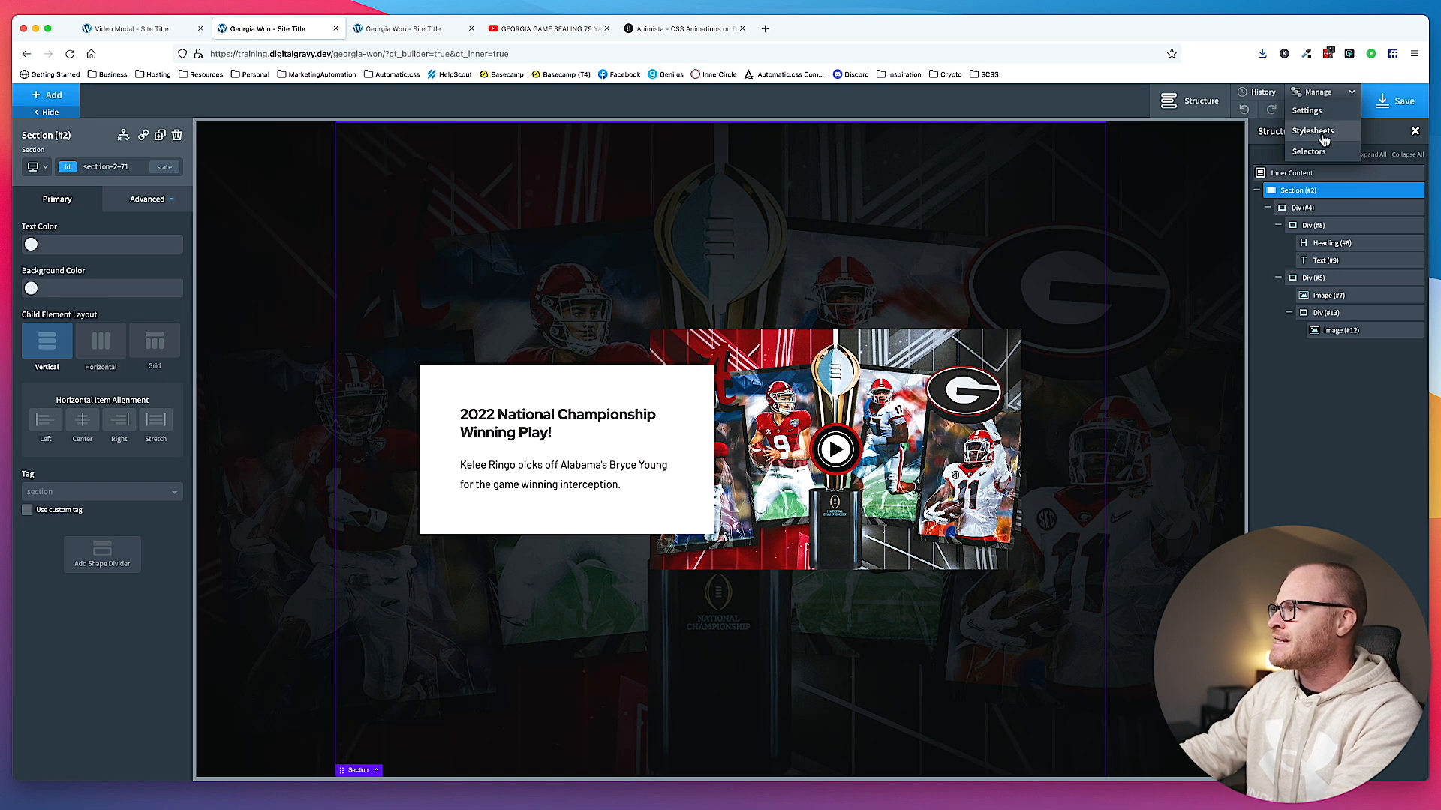
{"action": "left_click", "coordinate": [1312, 130]}
{"action": "left_click", "coordinate": [1294, 160]}
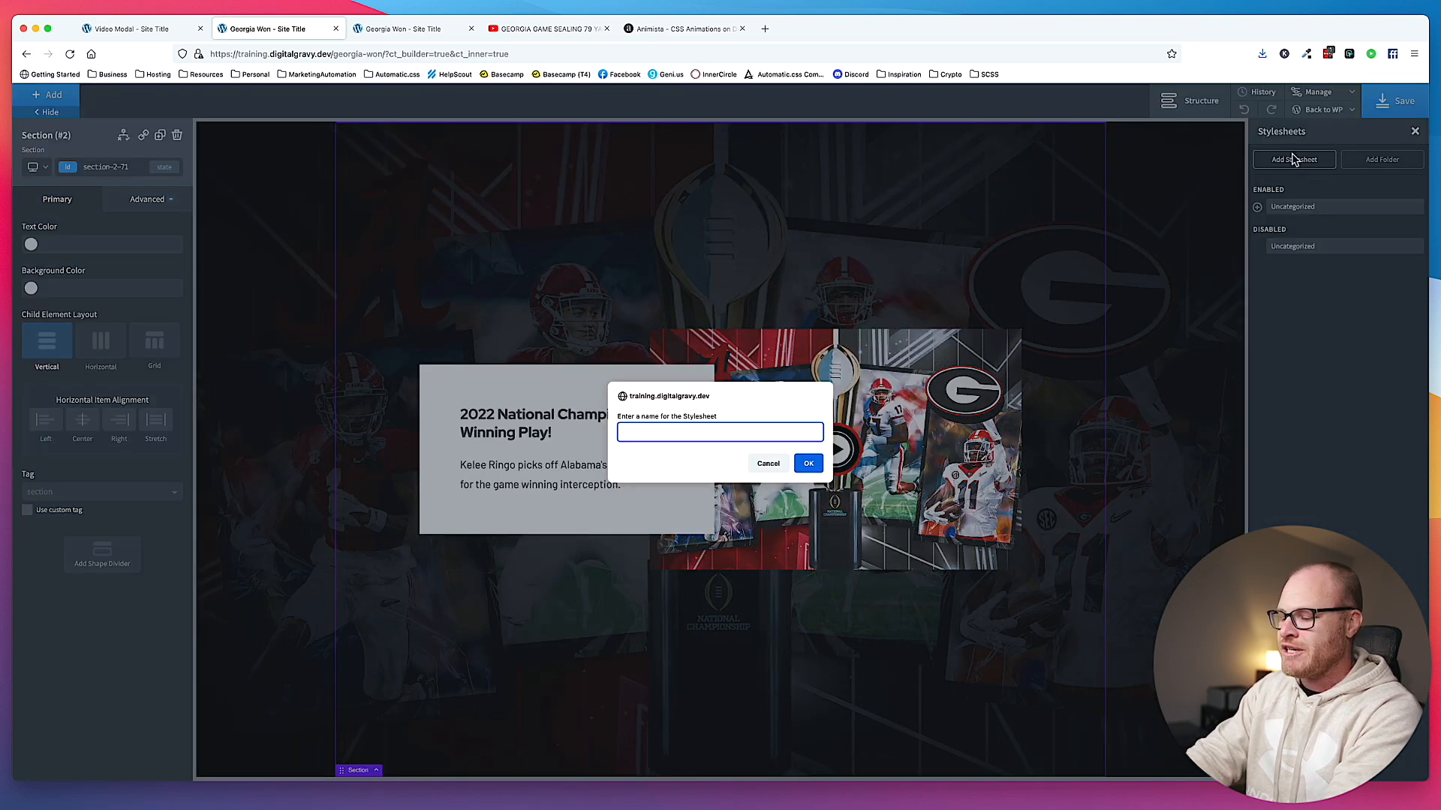
{"action": "type", "text": "Animations"}
{"action": "key", "text": "Return"}
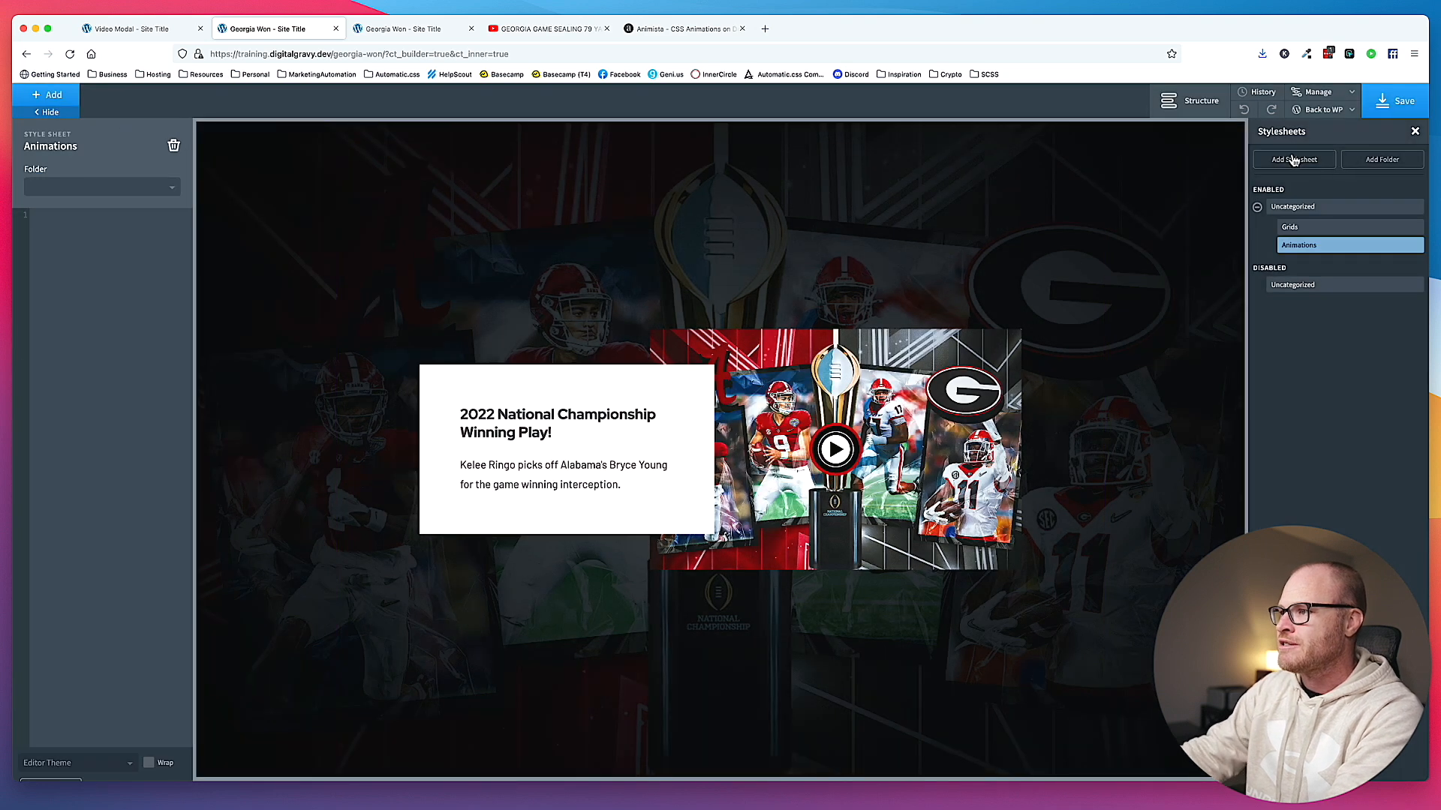
- Paste the copied heartbeat keyframes into the Animations stylesheet and check the top of the code
{"action": "left_click", "coordinate": [379, 189]}
{"action": "key", "text": "cmd+v"}
{"action": "scroll", "coordinate": [312, 303], "scroll_direction": "up", "scroll_amount": 5}
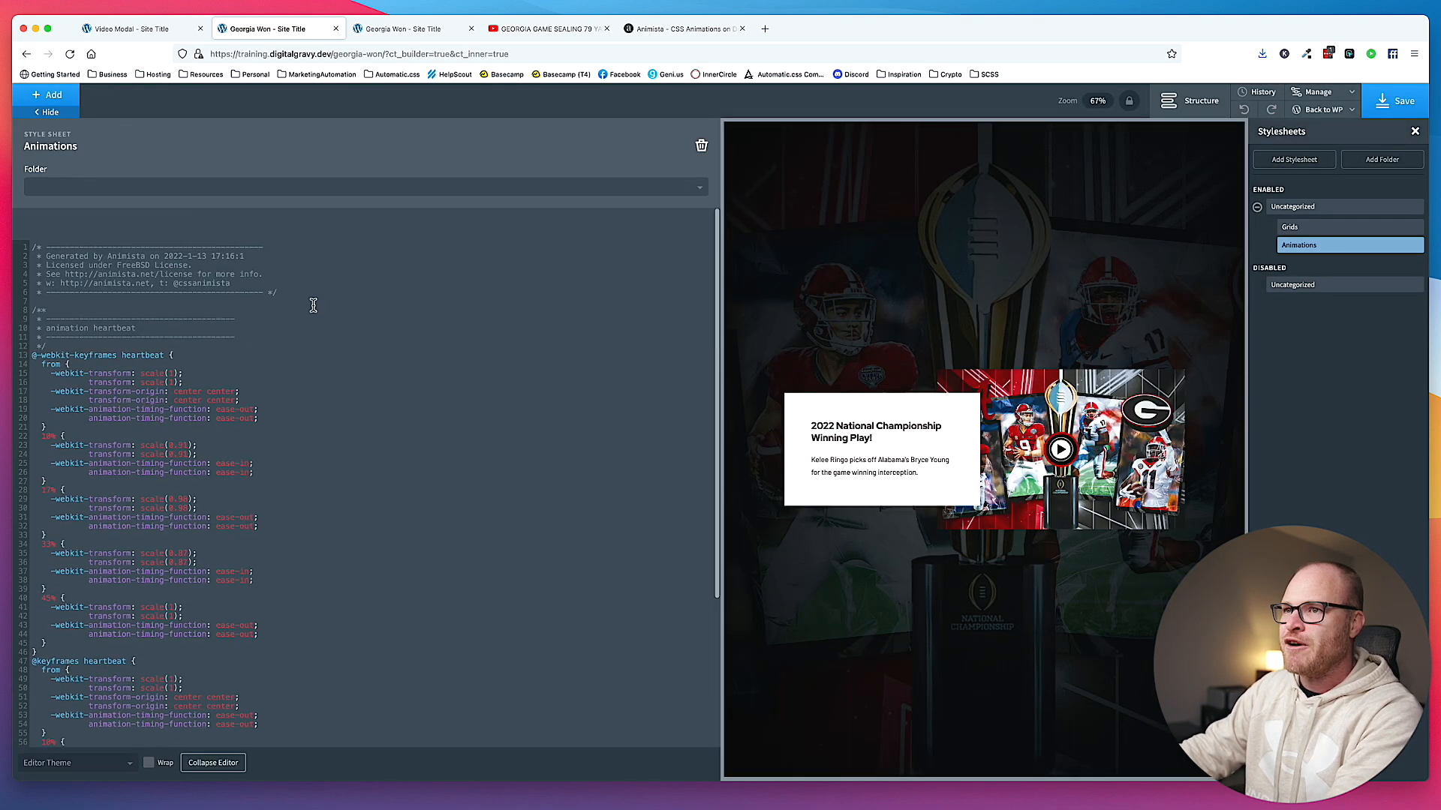
{"action": "left_click_drag", "start_coordinate": [135, 295], "coordinate": [42, 297]}
{"action": "left_click", "coordinate": [126, 296]}
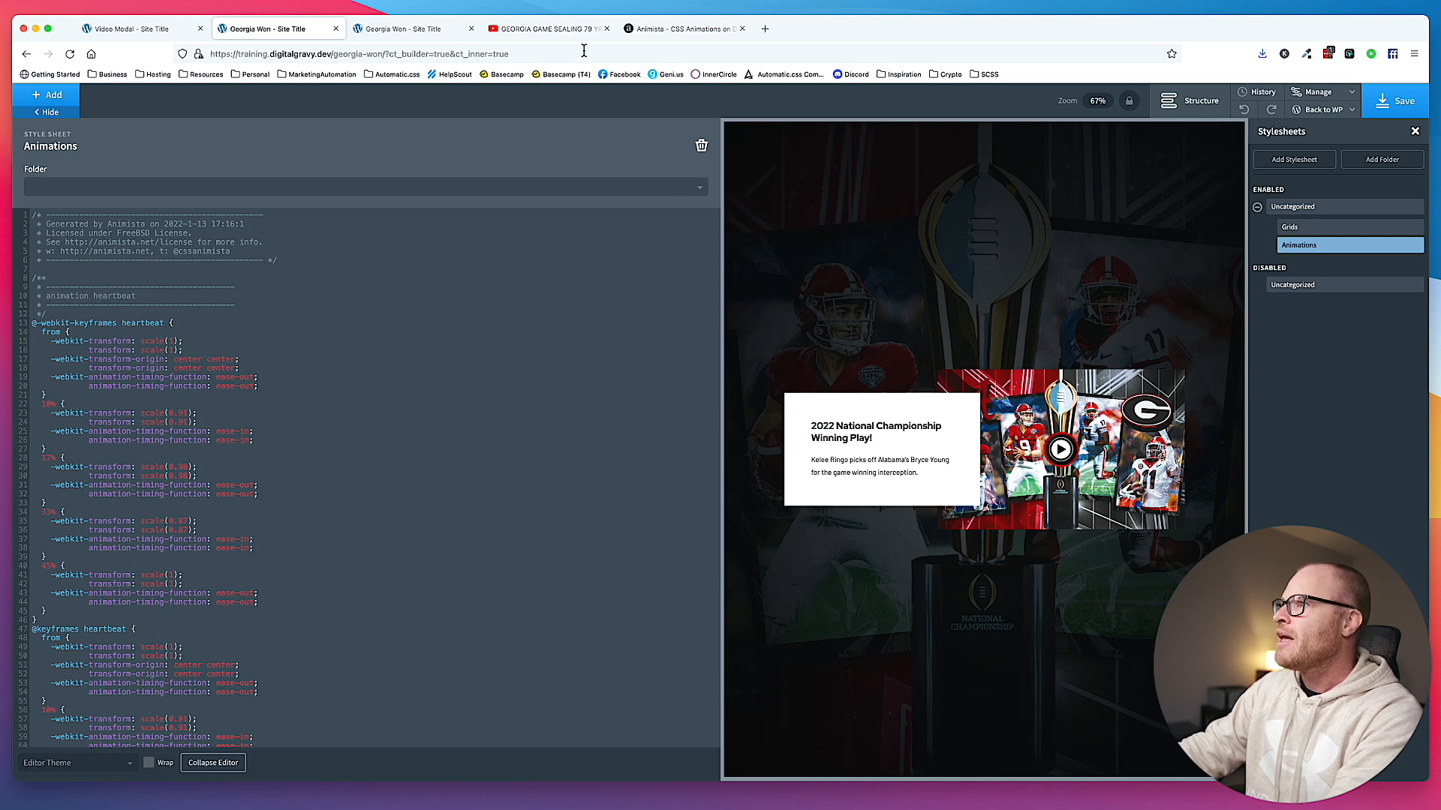
- Switch back to Animista and copy the CSS class code of the heartbeat animation
{"action": "left_click", "coordinate": [660, 29]}
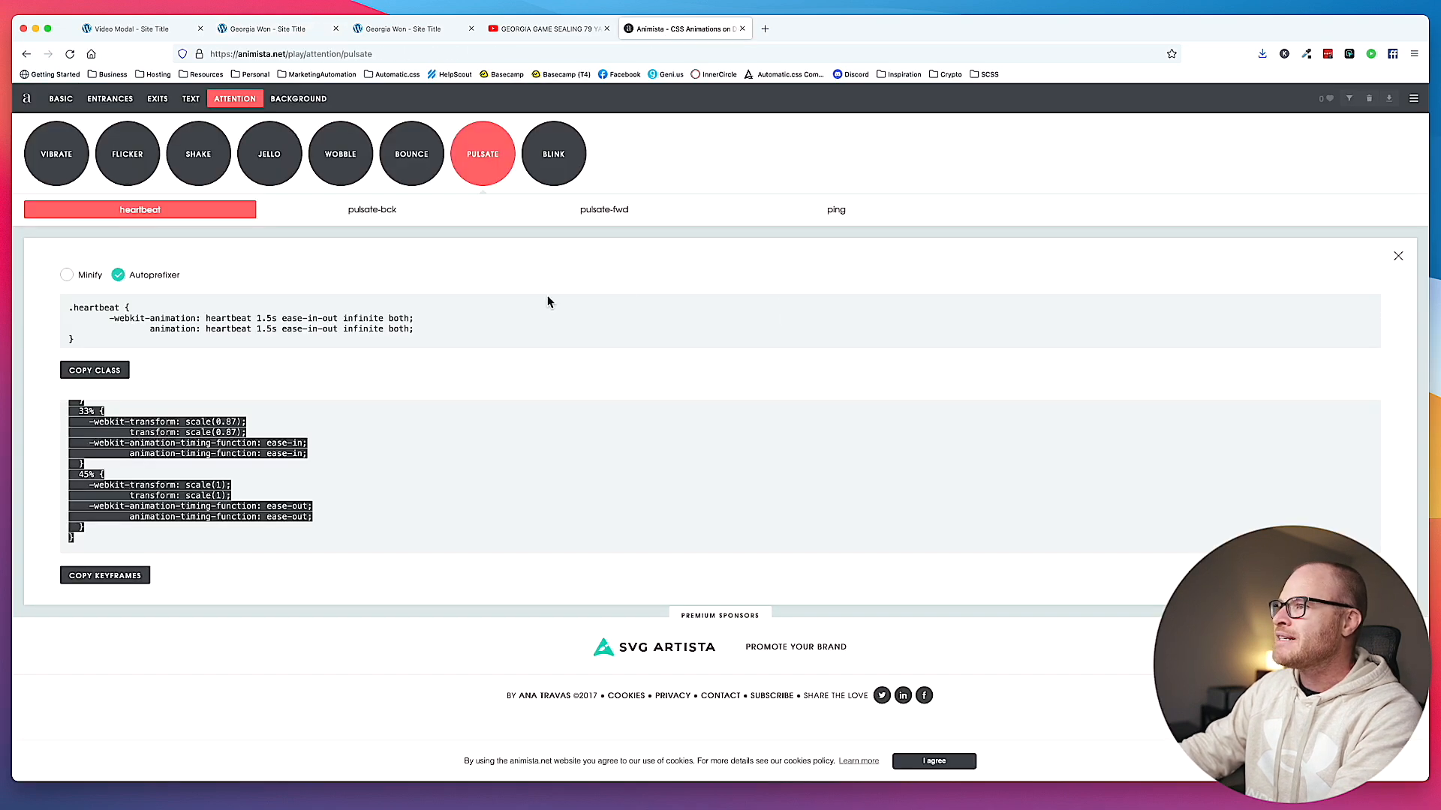
{"action": "left_click", "coordinate": [110, 318]}
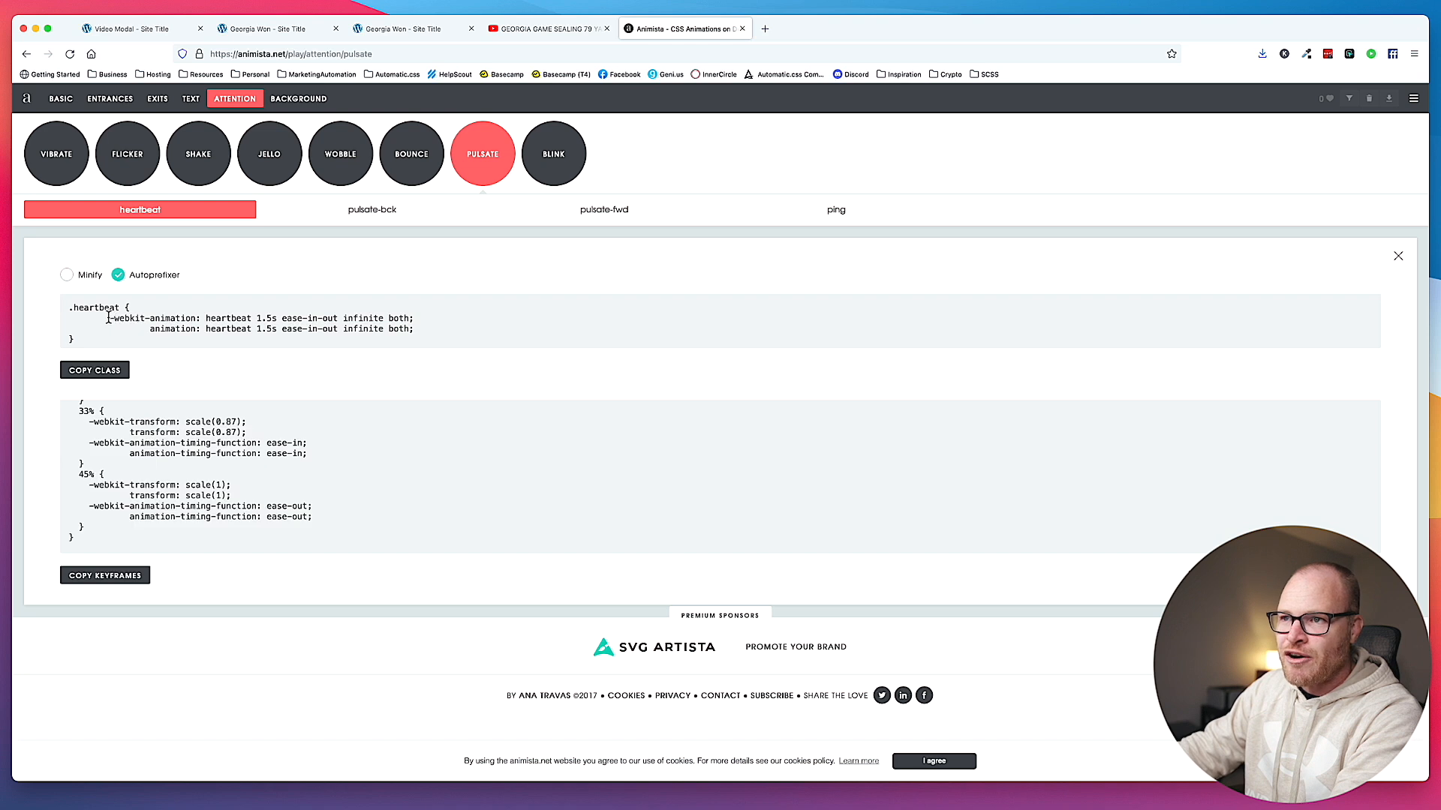
{"action": "left_click", "coordinate": [90, 370]}
{"action": "left_click", "coordinate": [102, 371]}
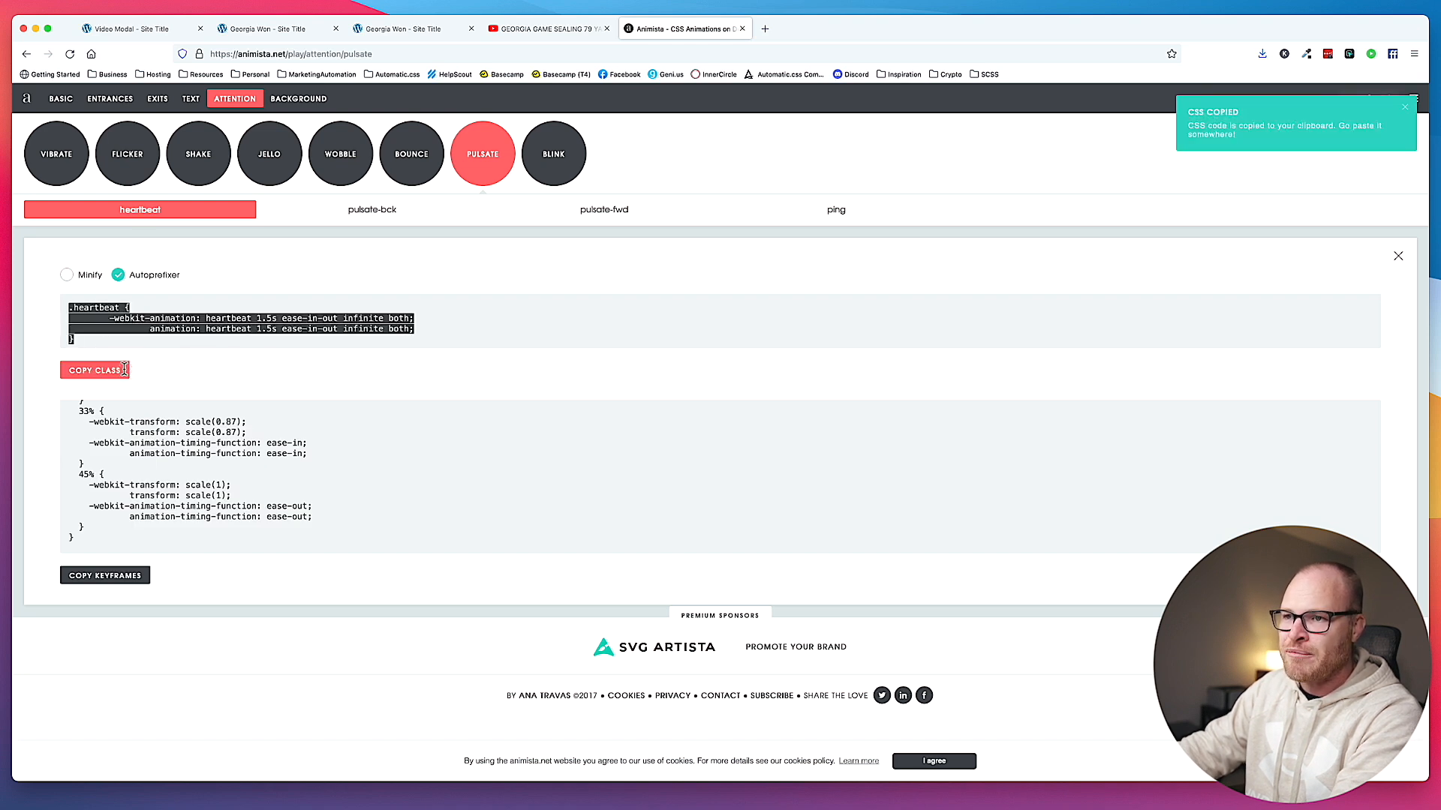
- Return to the page builder and paste the heartbeat class code below cursor: pointer in the play icon image's custom CSS
{"action": "left_click", "coordinate": [388, 30]}
{"action": "left_click", "coordinate": [254, 30]}
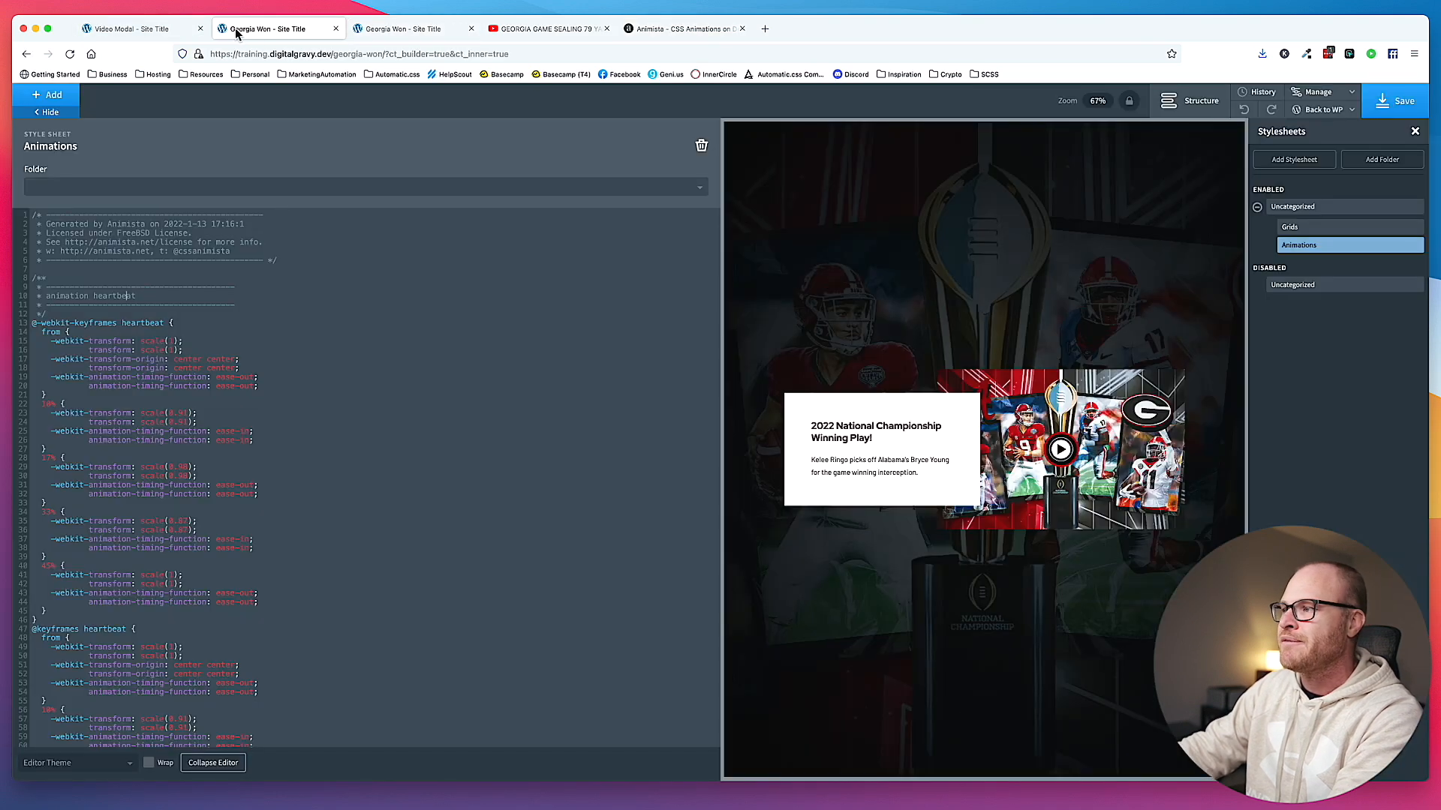
{"action": "left_click", "coordinate": [142, 28]}
{"action": "left_click", "coordinate": [263, 30]}
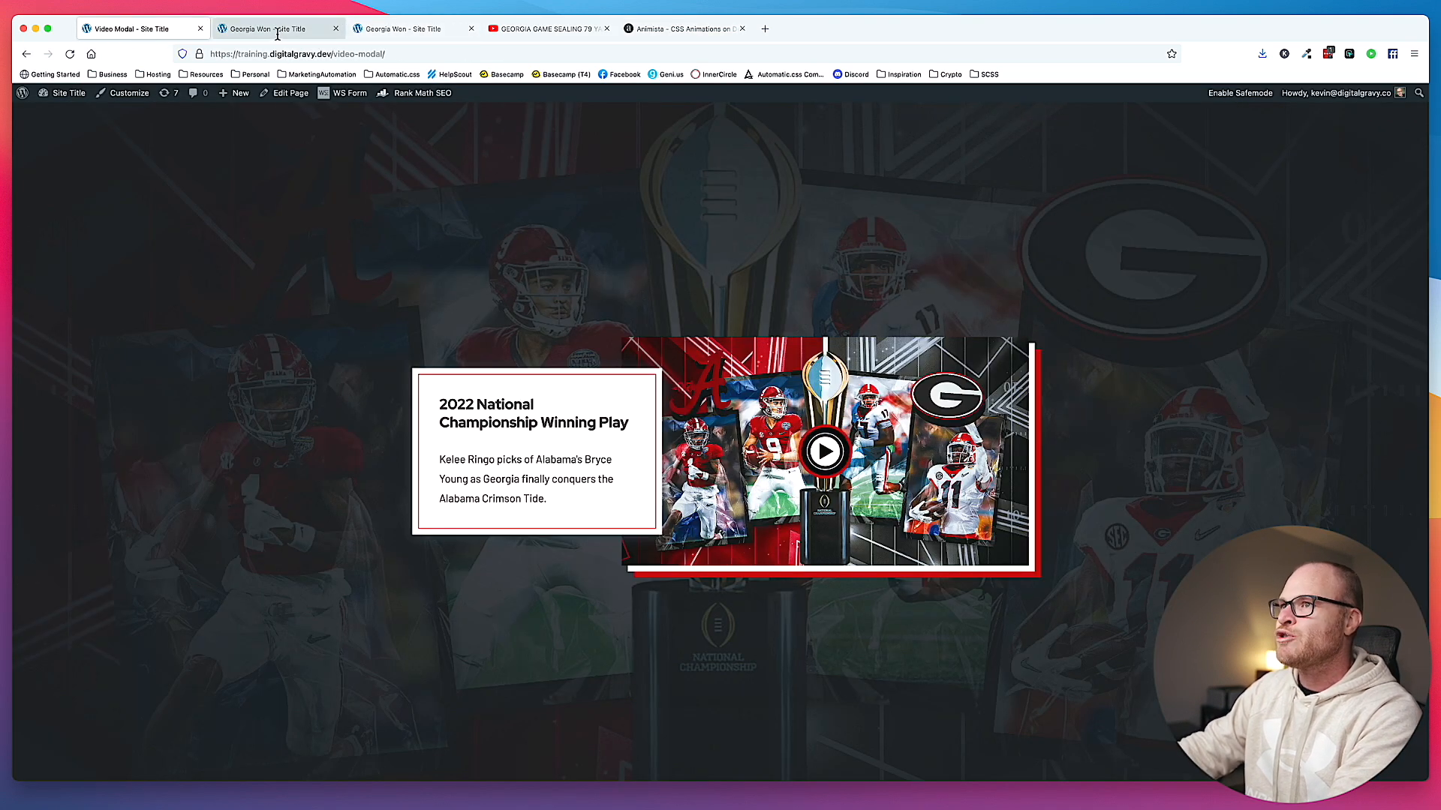
{"action": "left_click", "coordinate": [1148, 226]}
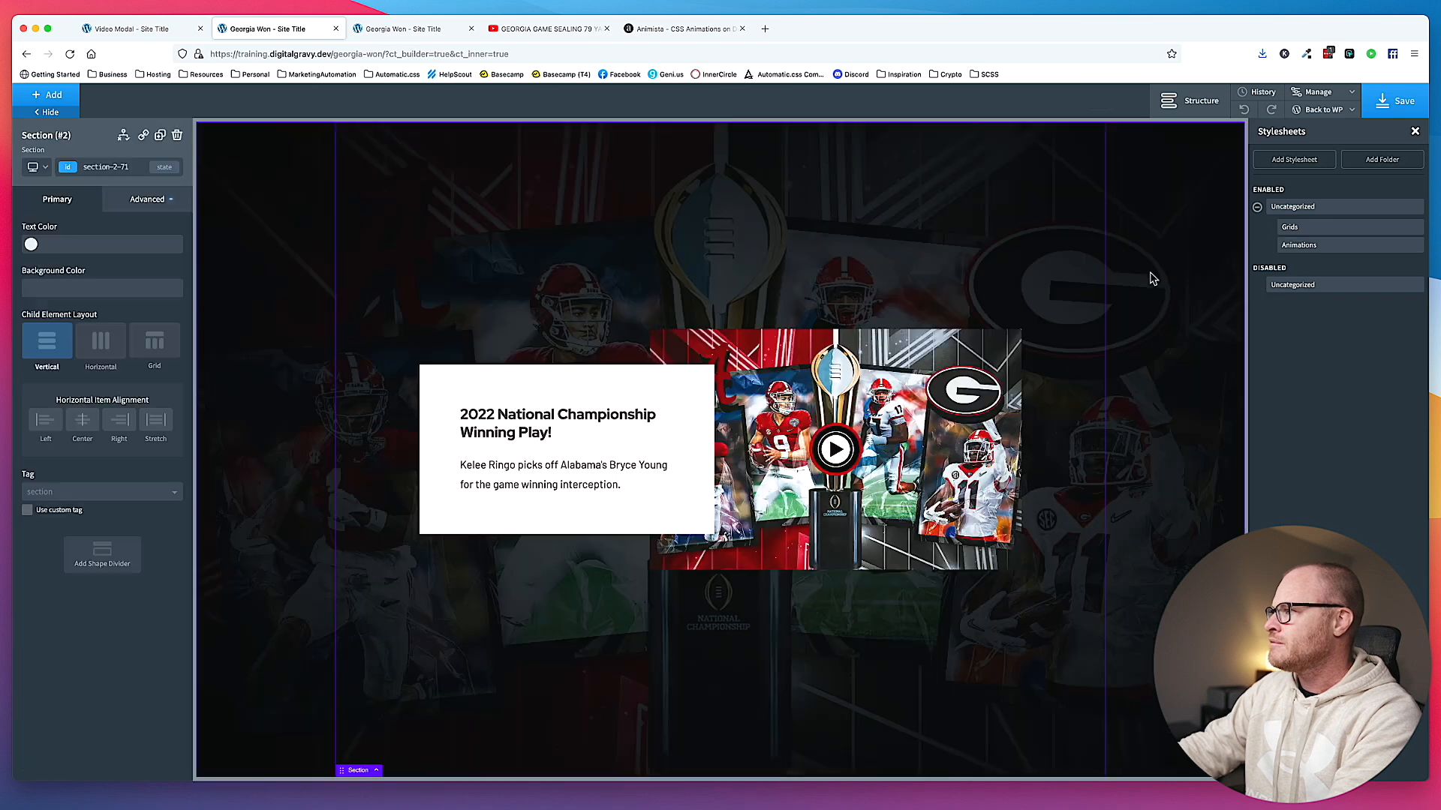
{"action": "left_click", "coordinate": [838, 463]}
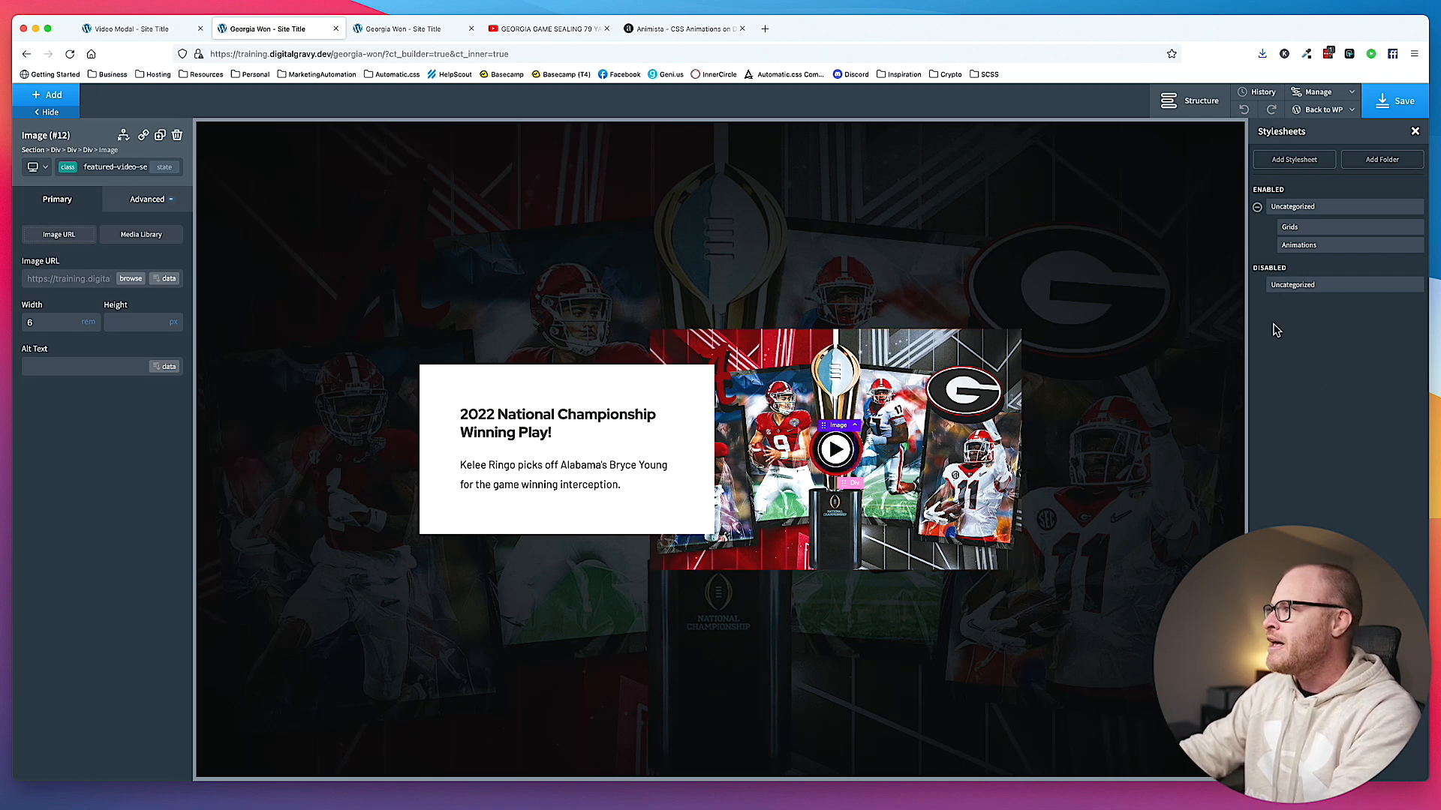
{"action": "left_click", "coordinate": [1191, 100]}
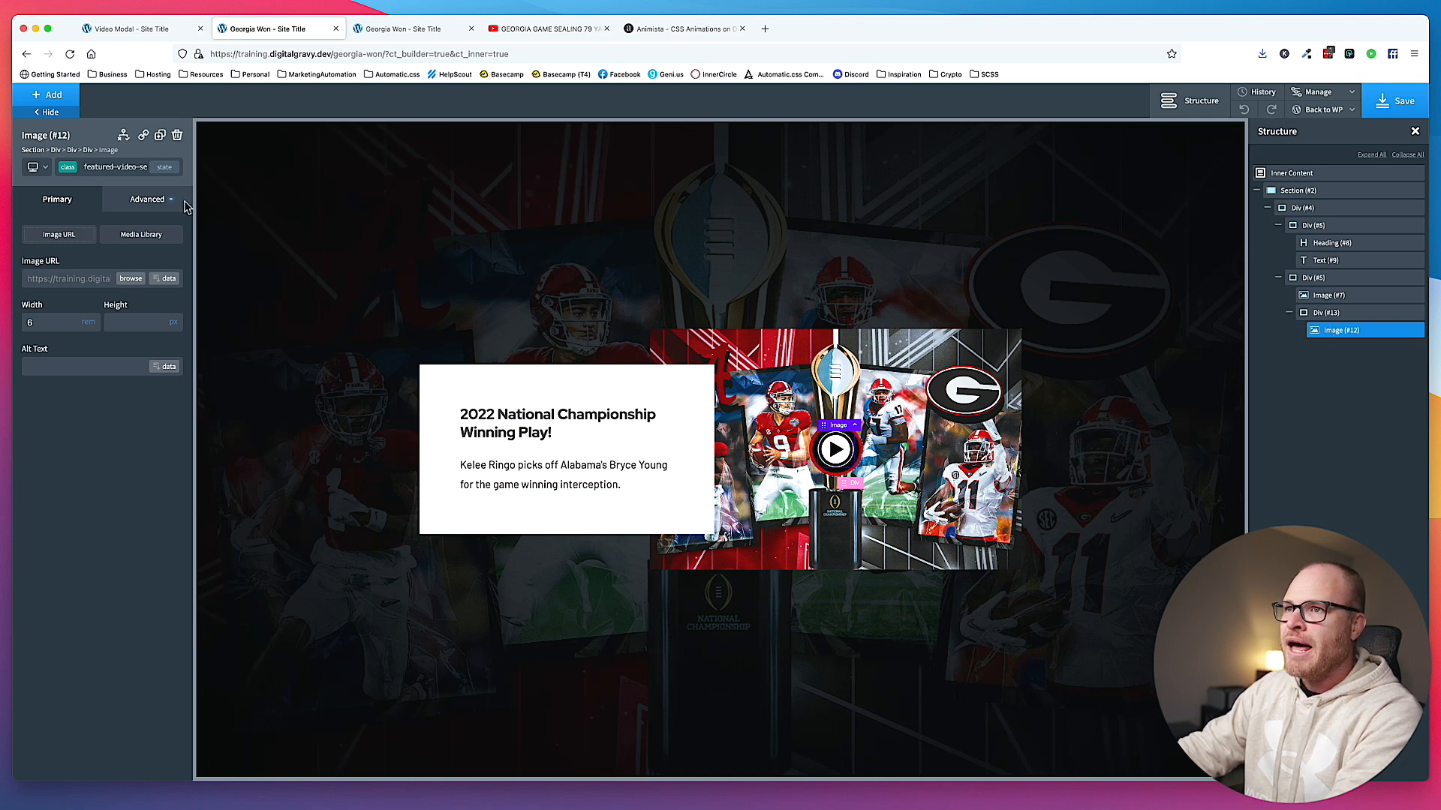
{"action": "left_click", "coordinate": [135, 199]}
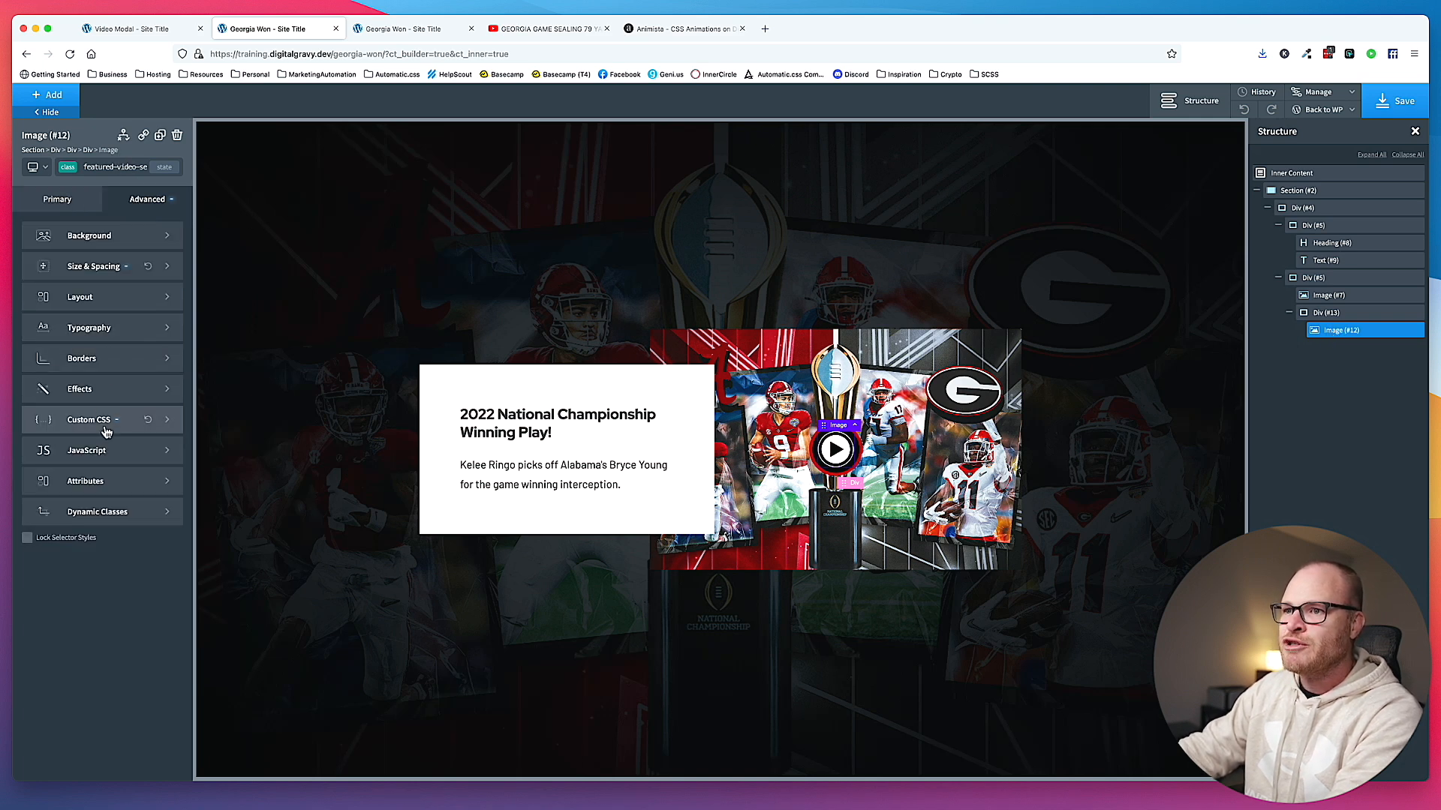
{"action": "left_click", "coordinate": [108, 429]}
{"action": "left_click", "coordinate": [168, 402]}
{"action": "key", "text": "super+v"}
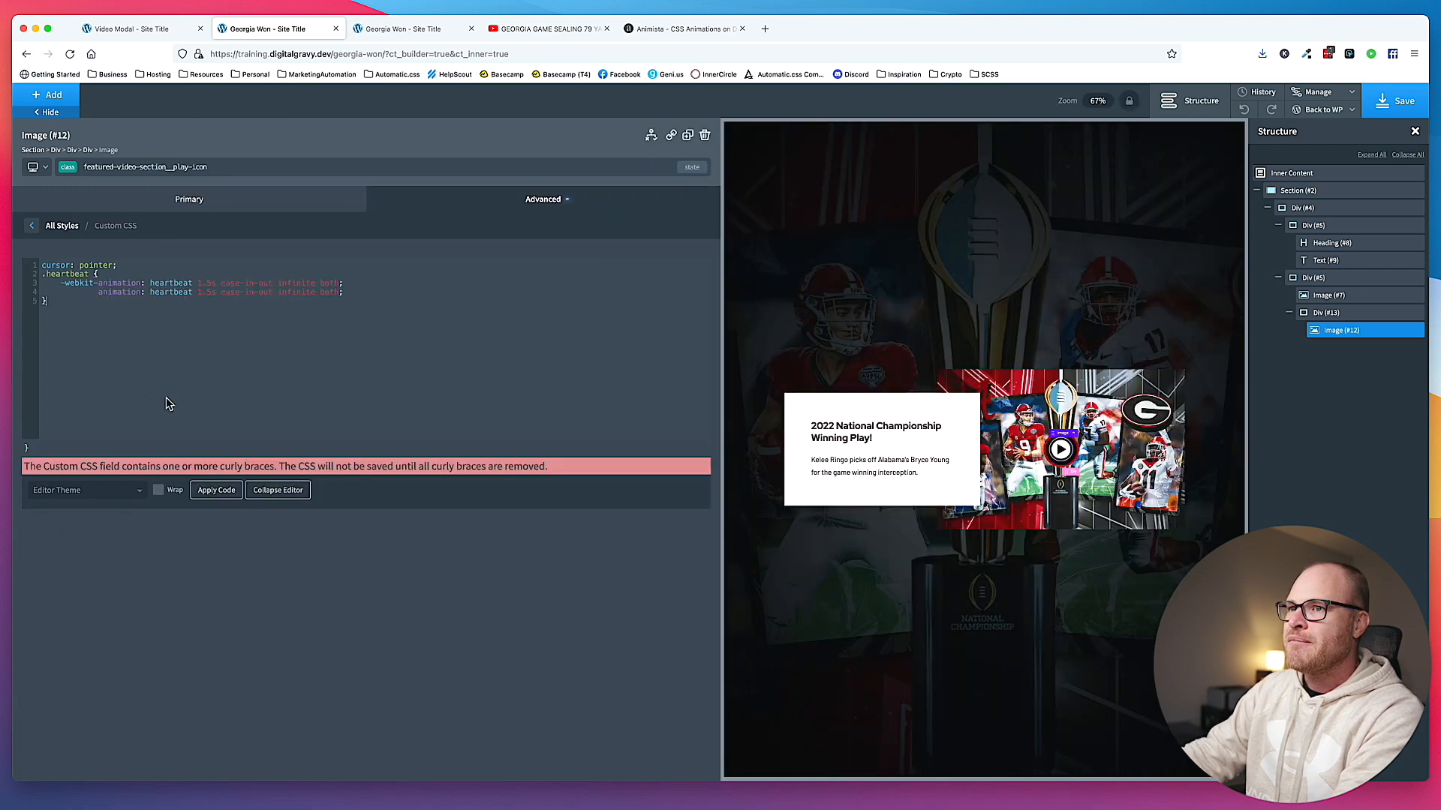
- Strip the .heartbeat selector and both curly braces from the play icon's custom CSS and remove the indentation of the animation declarations
{"action": "left_click_drag", "start_coordinate": [109, 273], "coordinate": [30, 276]}
{"action": "key", "text": "BackSpace"}
{"action": "key", "text": "BackSpace"}
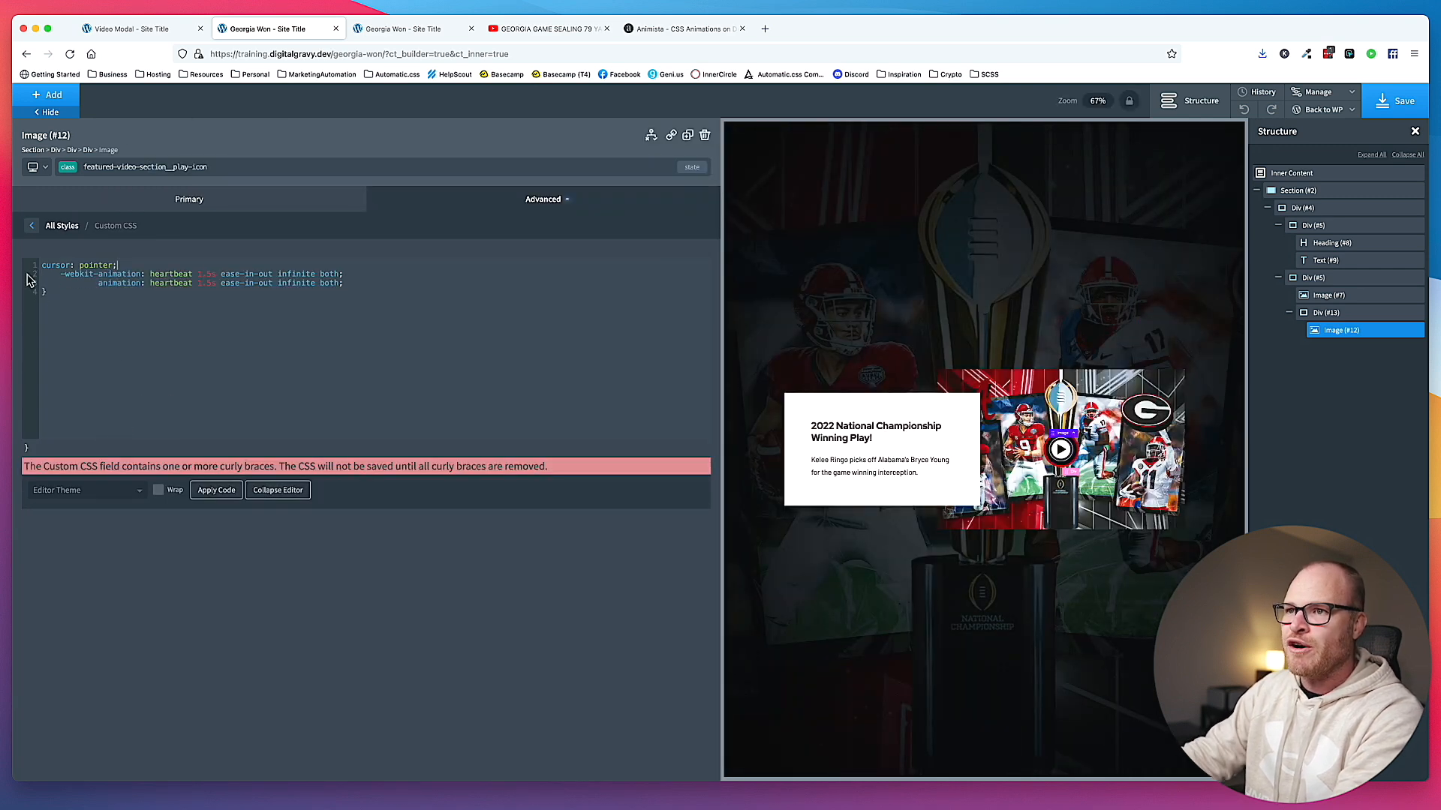
{"action": "left_click", "coordinate": [64, 292]}
{"action": "key", "text": "BackSpace"}
{"action": "key", "text": "BackSpace"}
{"action": "left_click", "coordinate": [49, 277]}
{"action": "key", "text": "shift+Tab"}
{"action": "left_click", "coordinate": [162, 283]}
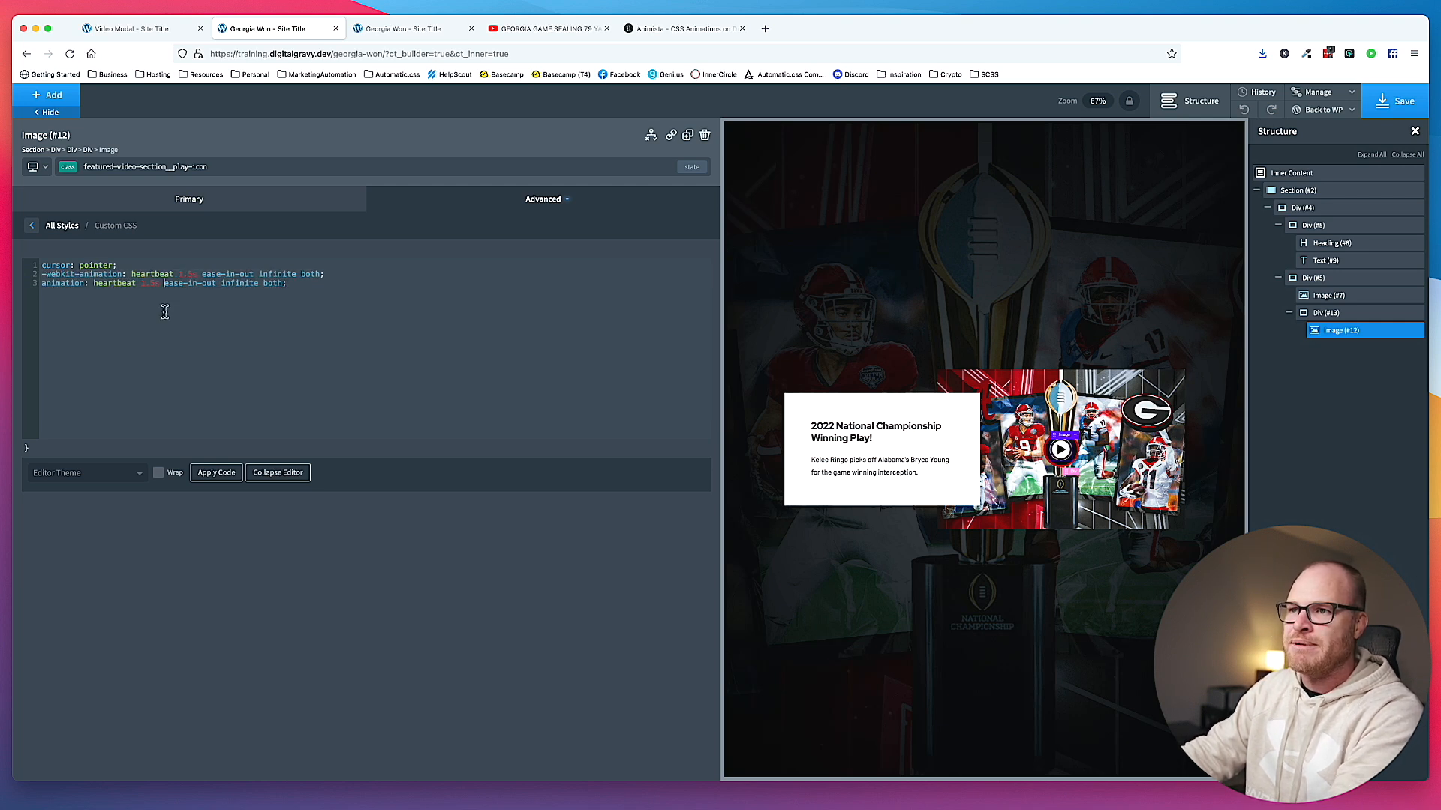
- Save the page and reload the published Georgia Won page to check the play icon's heartbeat animation
{"action": "left_click", "coordinate": [1394, 101]}
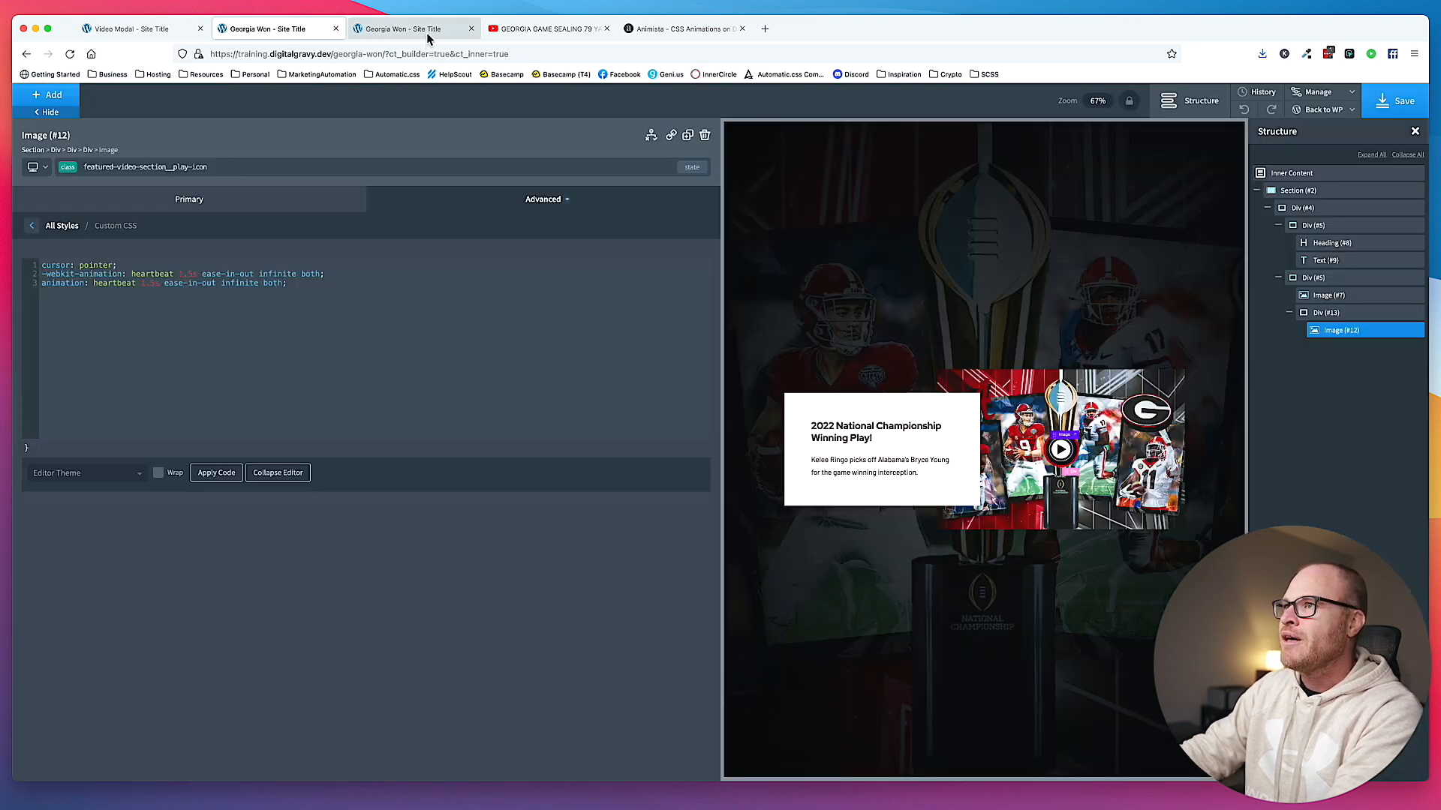
{"action": "left_click", "coordinate": [427, 32]}
{"action": "key", "text": "super+r"}
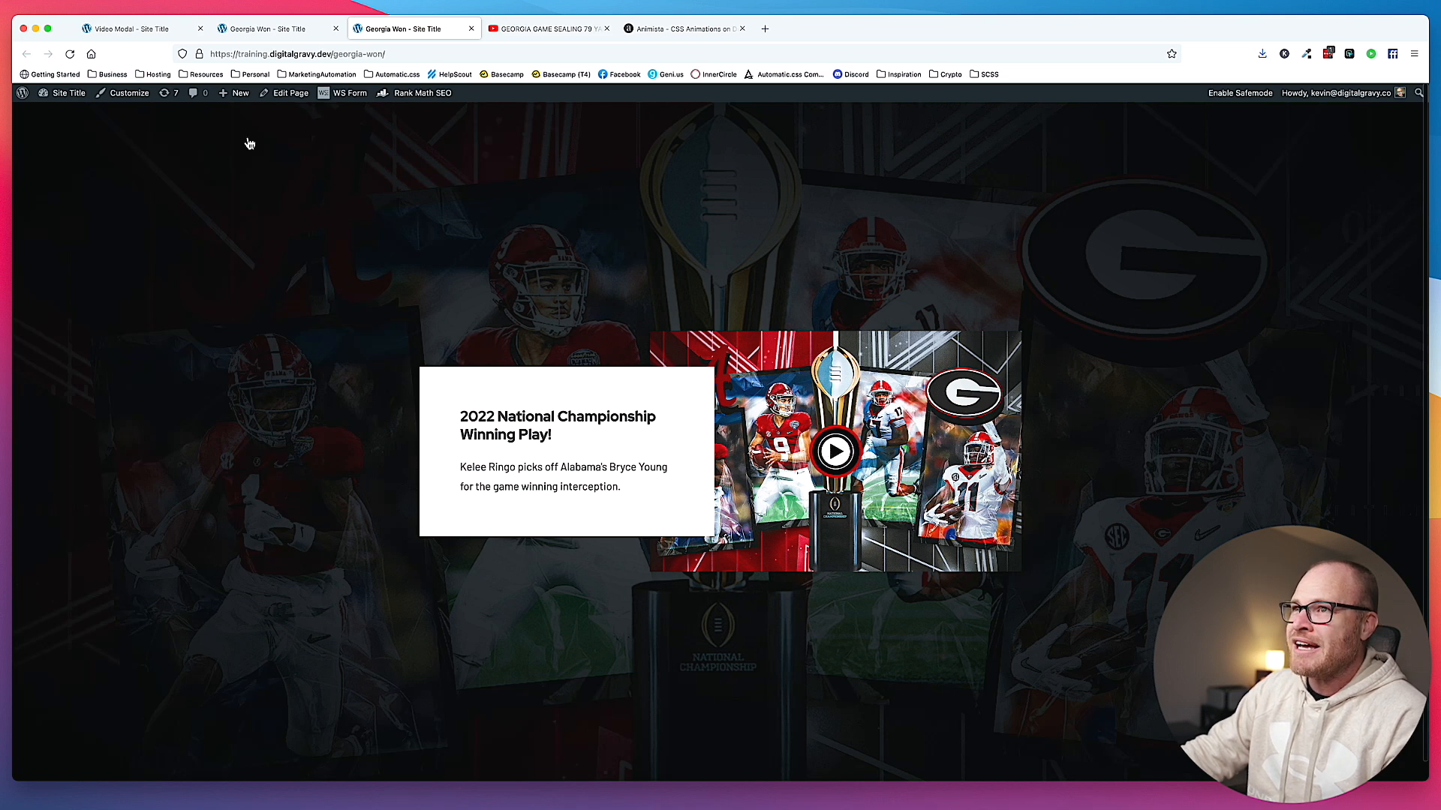
- Compare the published Georgia Won page with the finished Video Modal page, especially the borders around the thumbnail and text box
{"action": "left_click", "coordinate": [131, 29]}
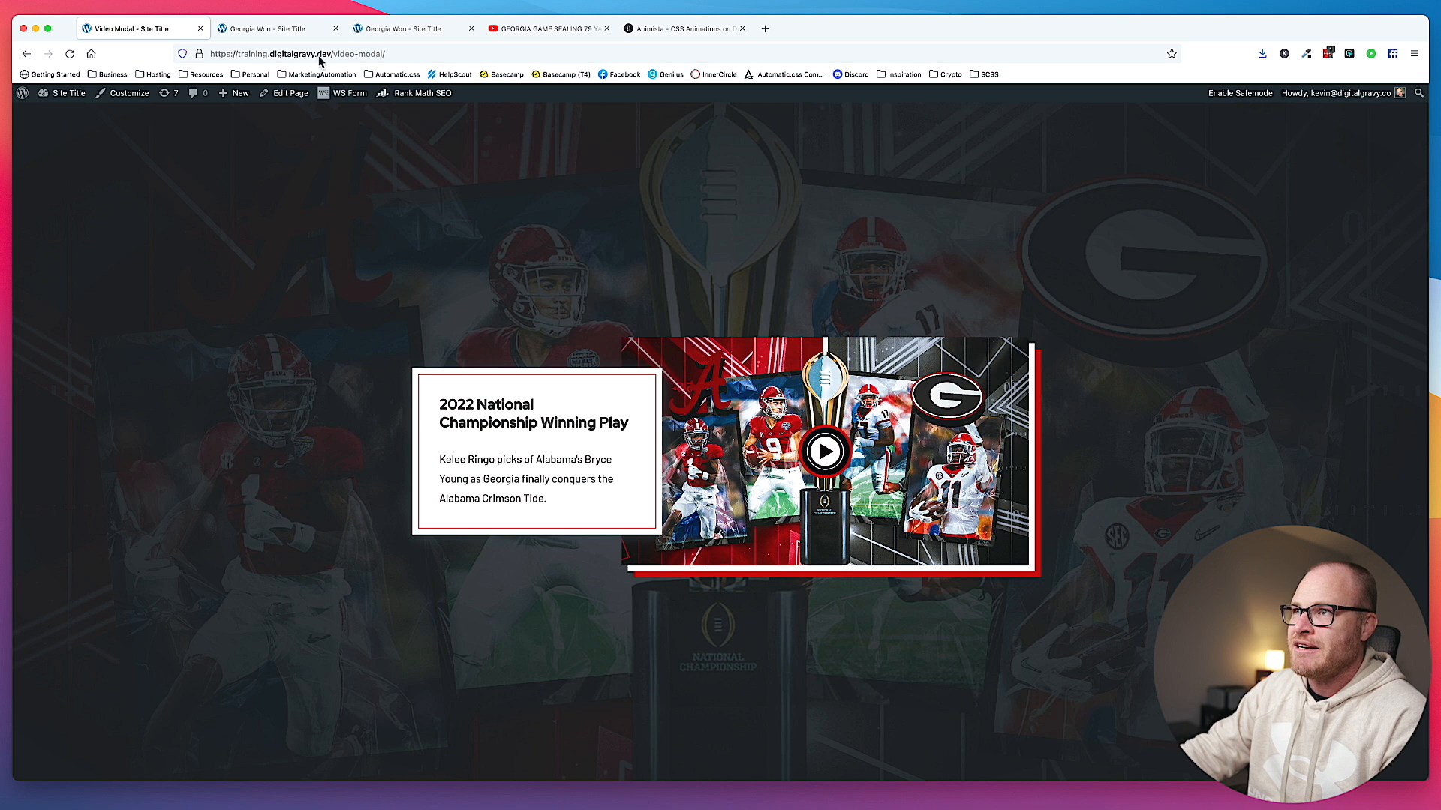
{"action": "left_click", "coordinate": [319, 30]}
{"action": "left_click", "coordinate": [125, 32]}
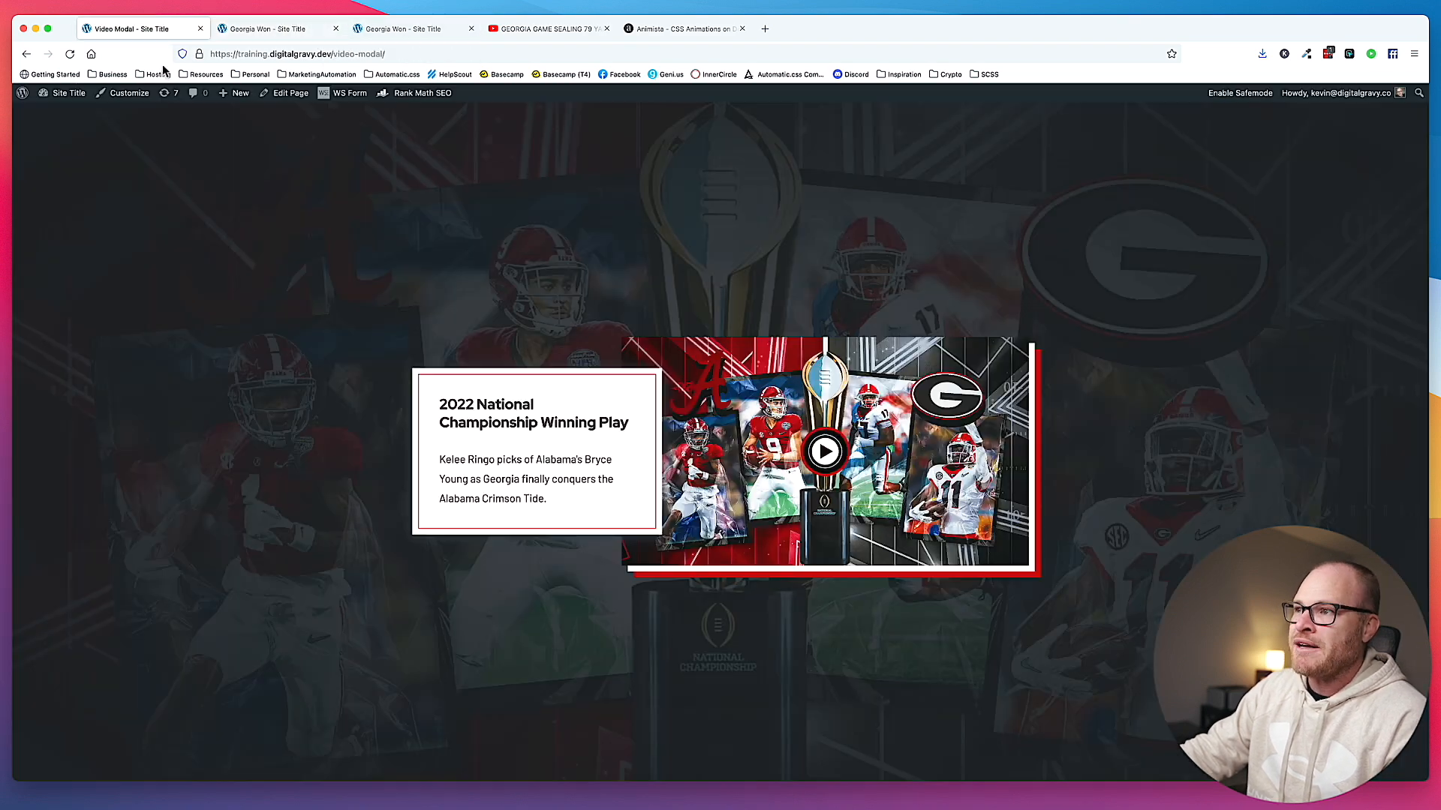
{"action": "left_click", "coordinate": [389, 32]}
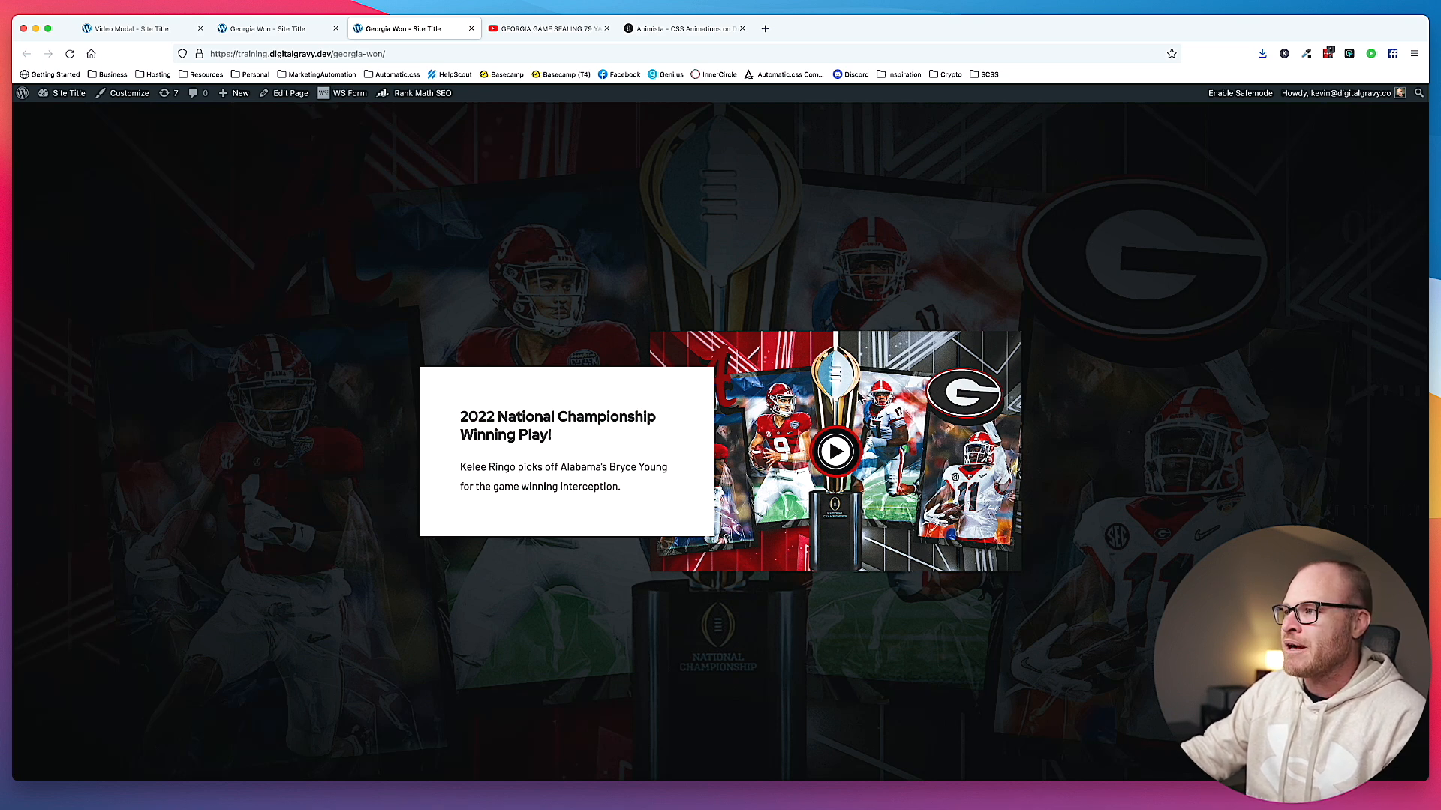
{"action": "left_click", "coordinate": [167, 30]}
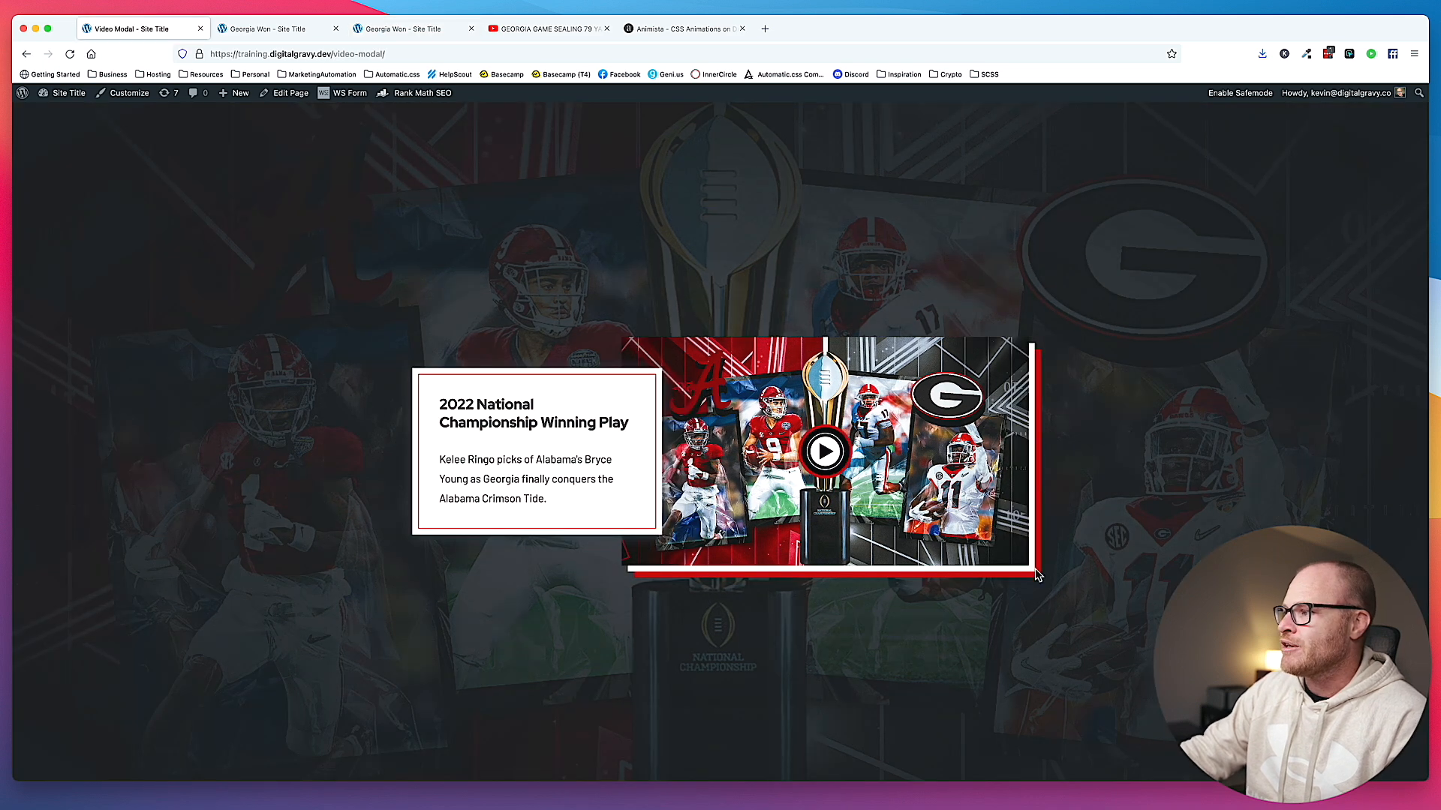
- Return to the page builder, check the box shadow options of the featured-video-section__video-wrapper div and open its custom CSS
{"action": "left_click", "coordinate": [285, 28]}
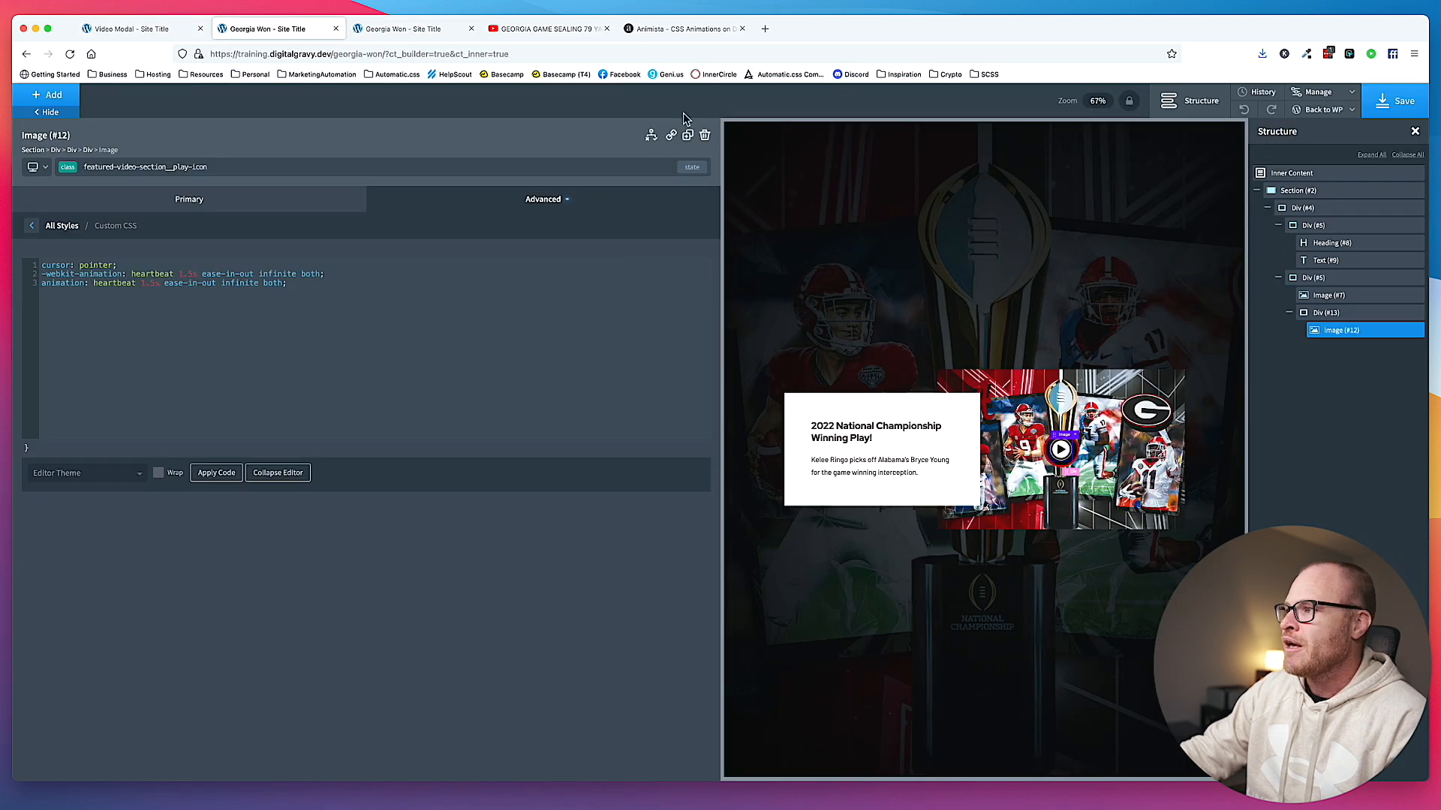
{"action": "left_click", "coordinate": [1024, 391]}
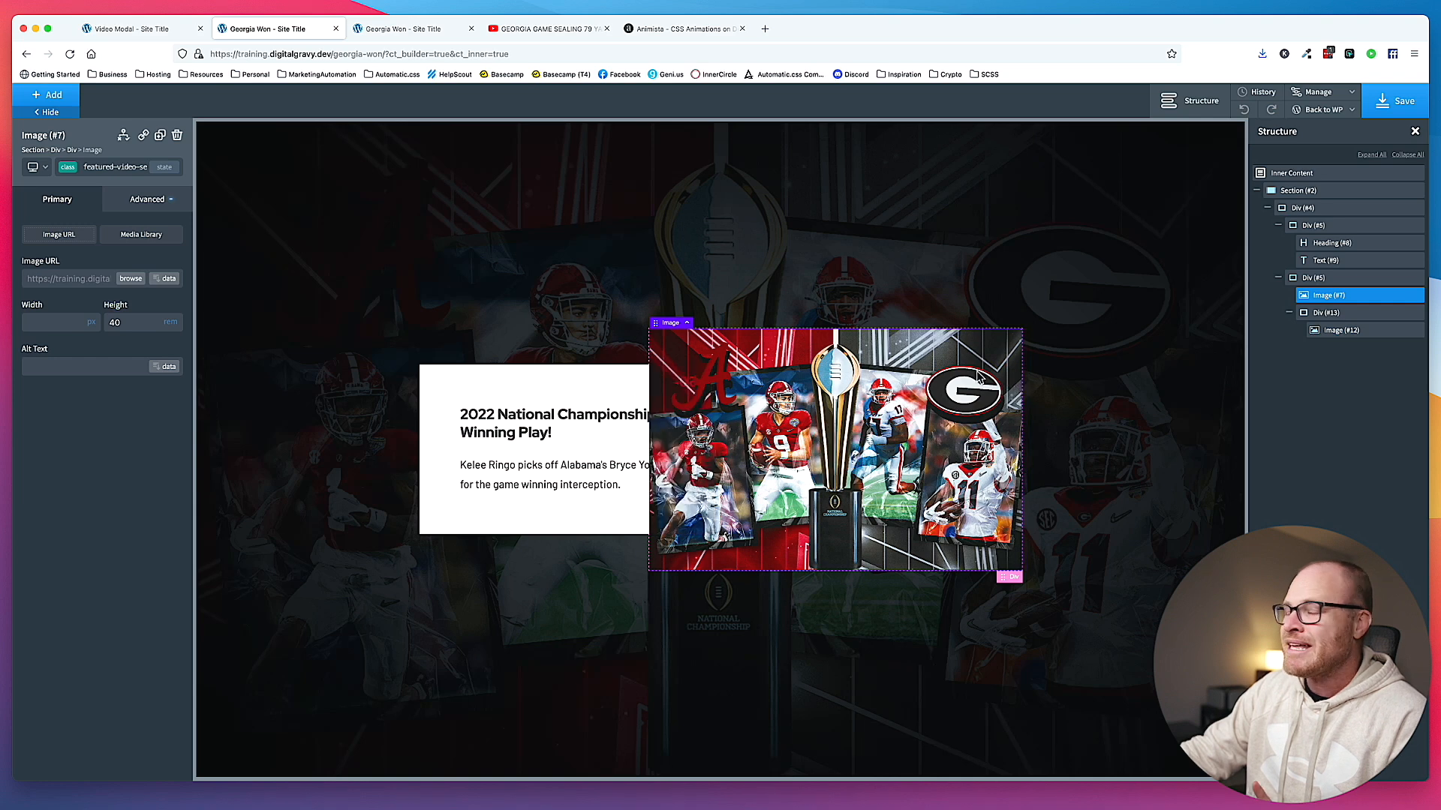
{"action": "left_click", "coordinate": [1326, 282]}
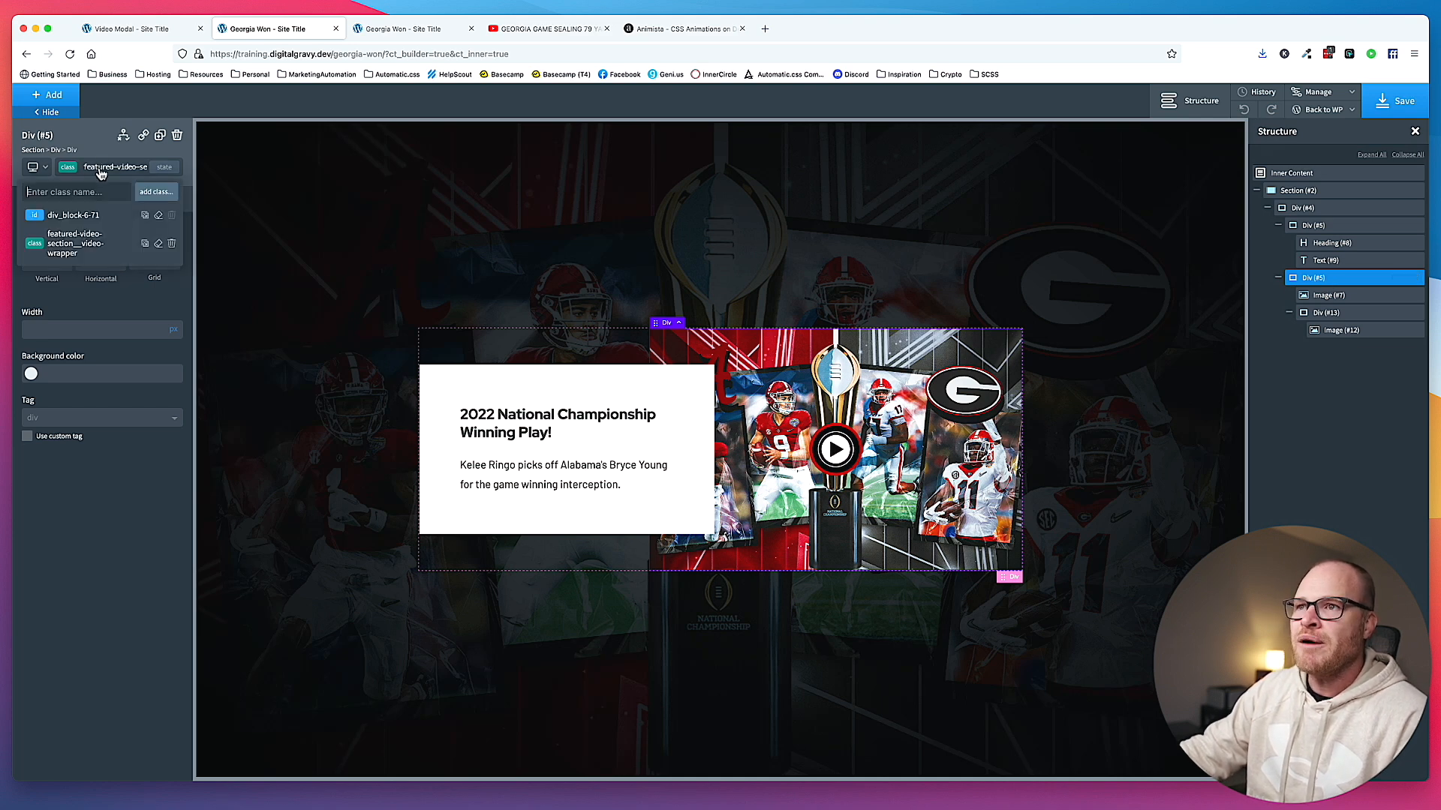
{"action": "left_click", "coordinate": [134, 201]}
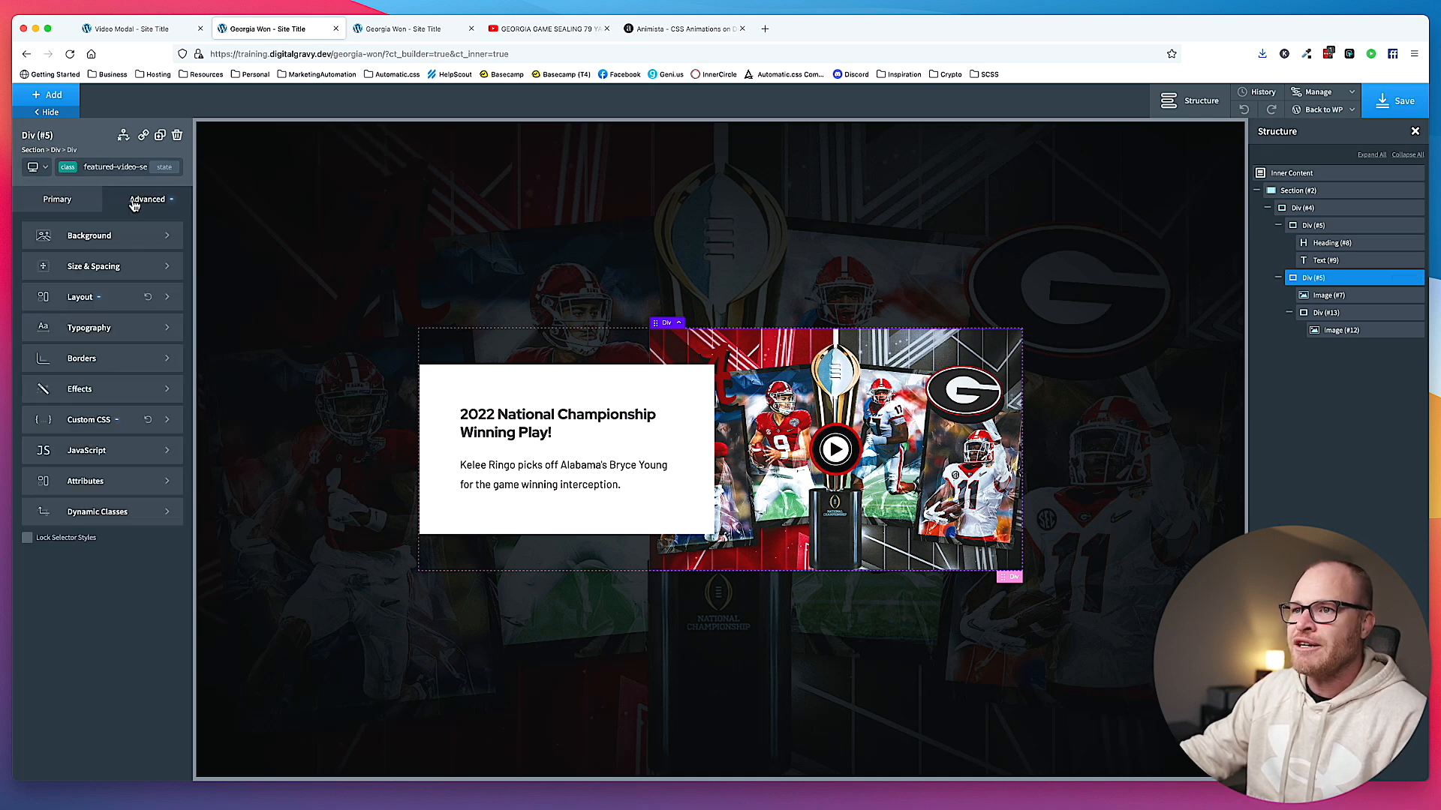
{"action": "left_click", "coordinate": [126, 388]}
{"action": "left_click", "coordinate": [124, 359]}
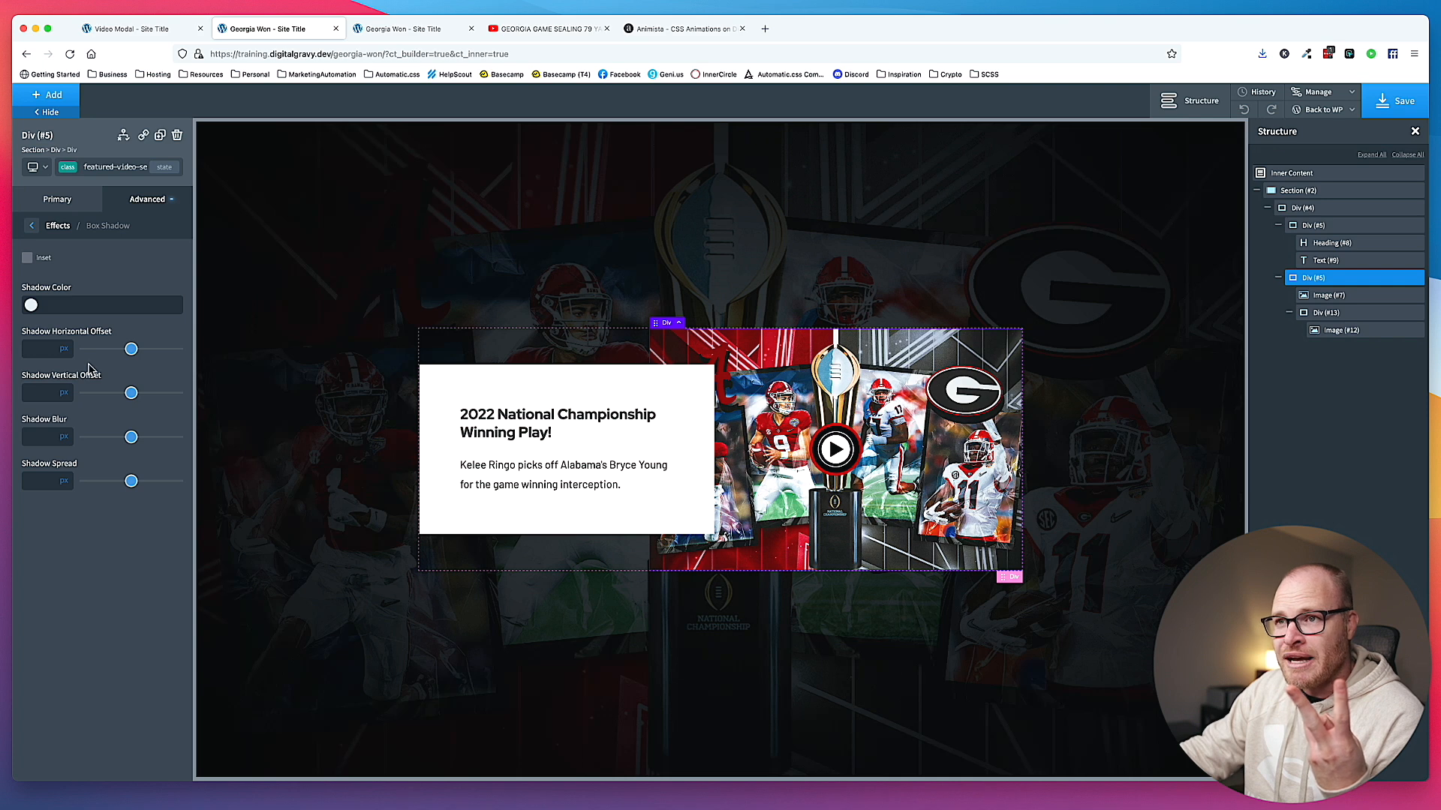
{"action": "left_click", "coordinate": [183, 206]}
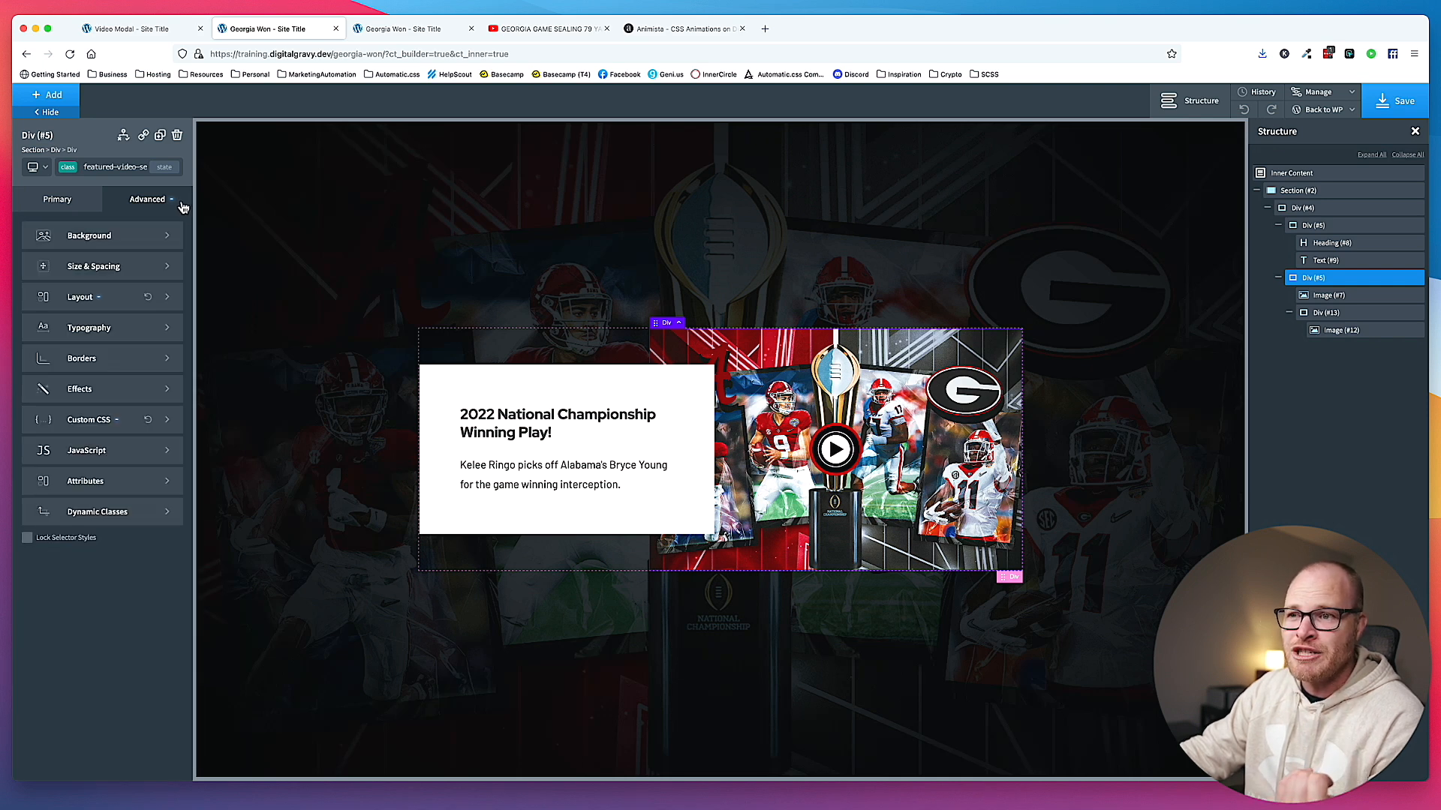
{"action": "left_click", "coordinate": [90, 434]}
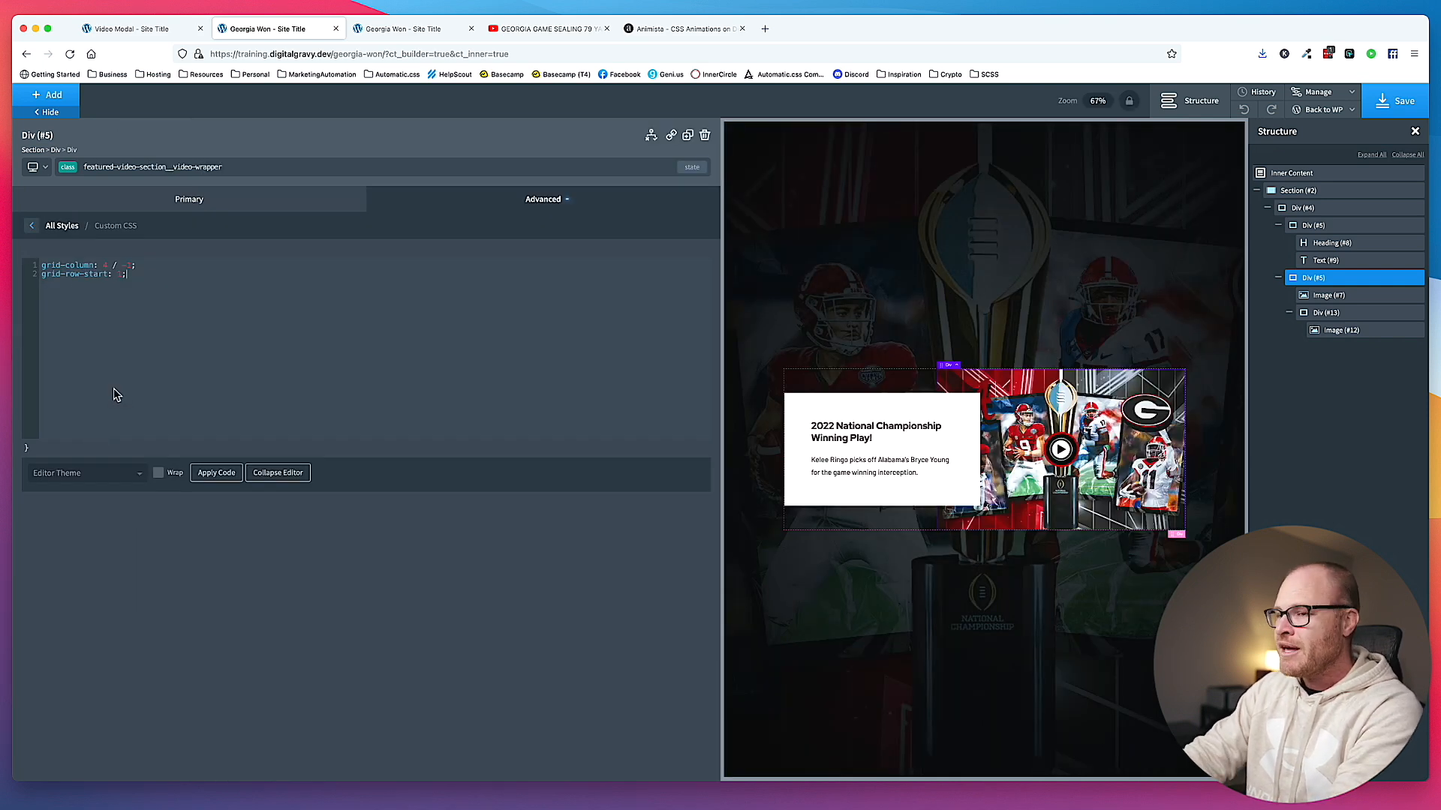
- Add the declaration box-shadow: 1rem 1rem 0 0 #000; on a new line of the video wrapper's custom CSS
{"action": "key", "text": "super+plus"}
{"action": "key", "text": "super+plus"}
{"action": "key", "text": "super+plus"}
{"action": "key", "text": "super+plus"}
{"action": "key", "text": "Return"}
{"action": "type", "text": "box-shadow:"}
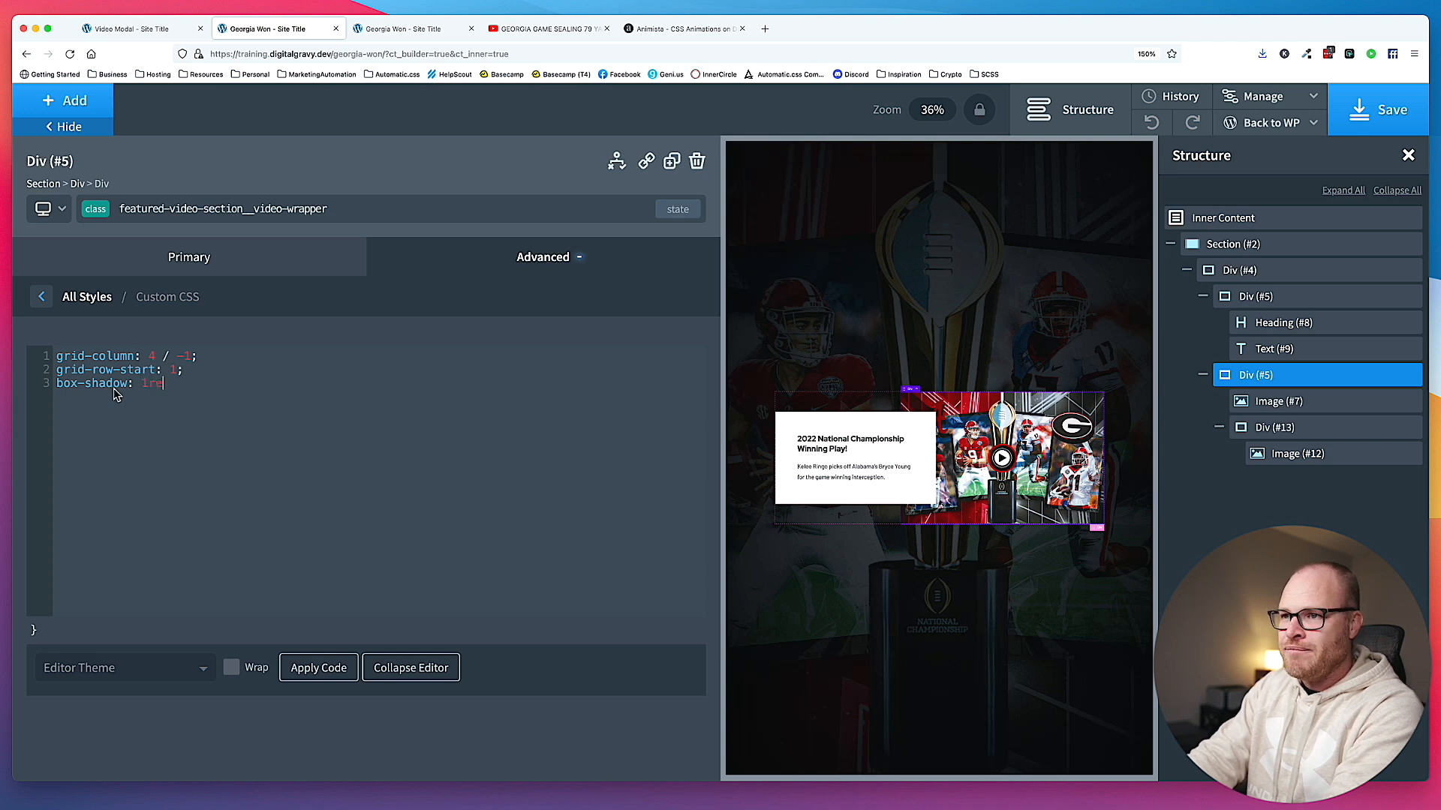
{"action": "type", "text": "1rem 1rem"}
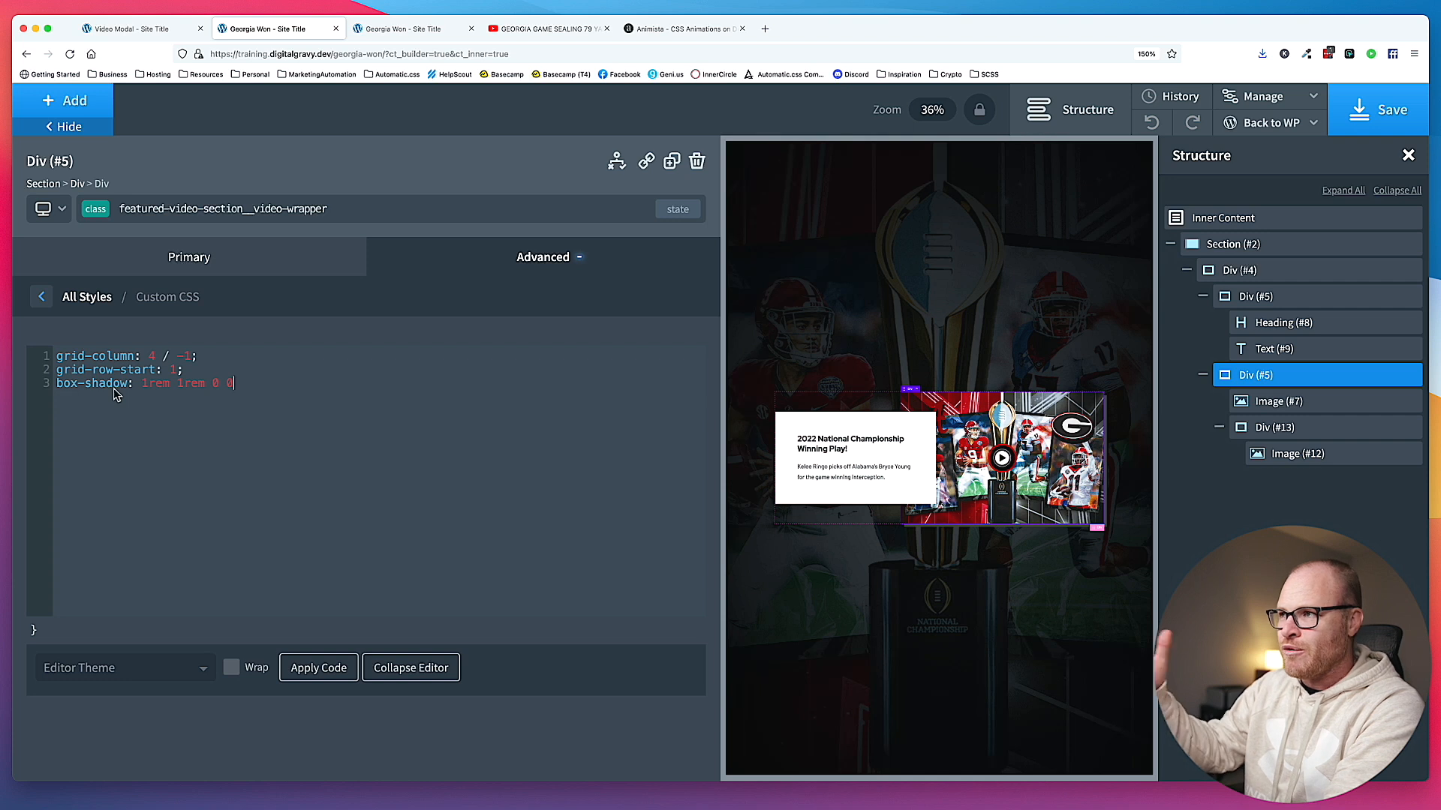
{"action": "type", "text": "0 0 #"}
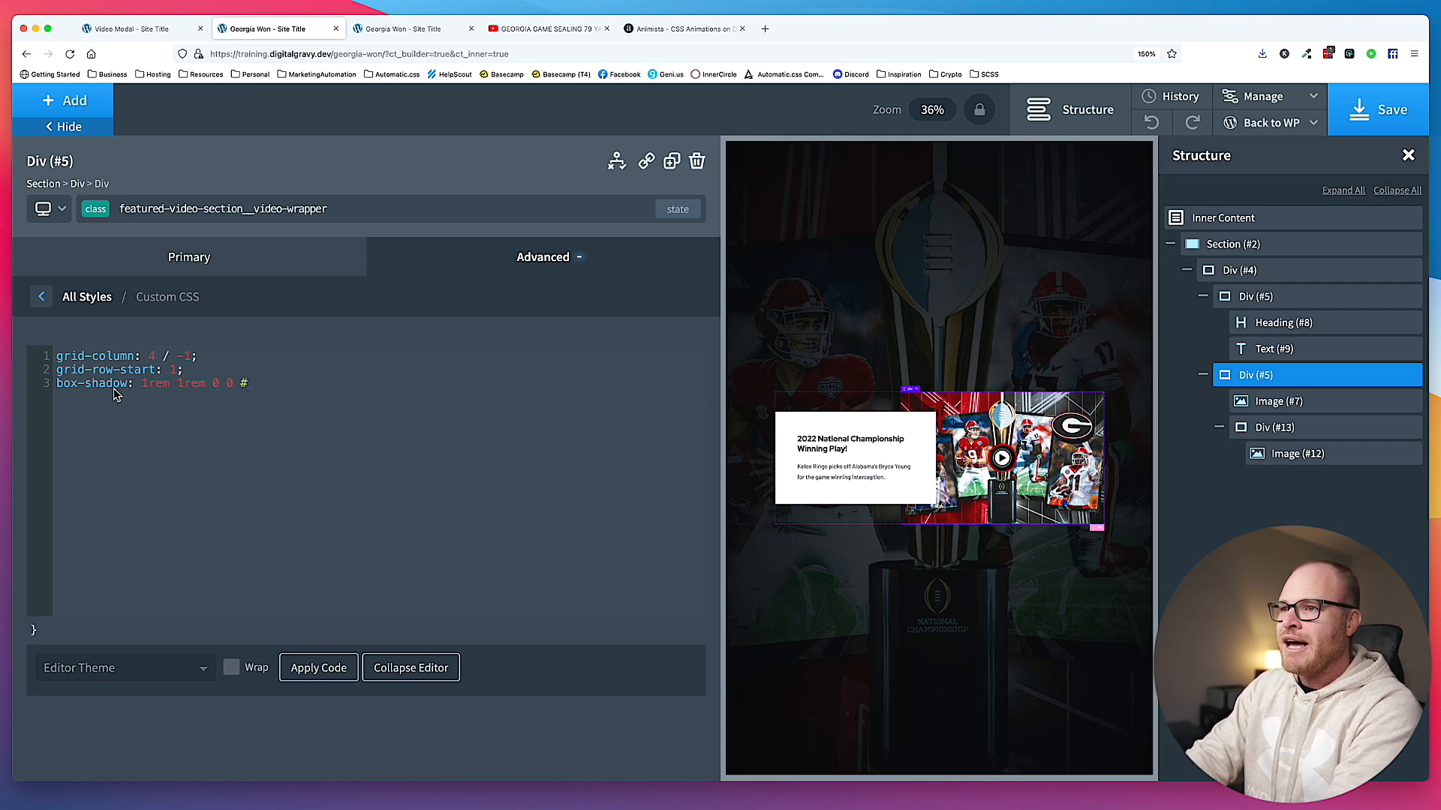
{"action": "type", "text": "000;"}
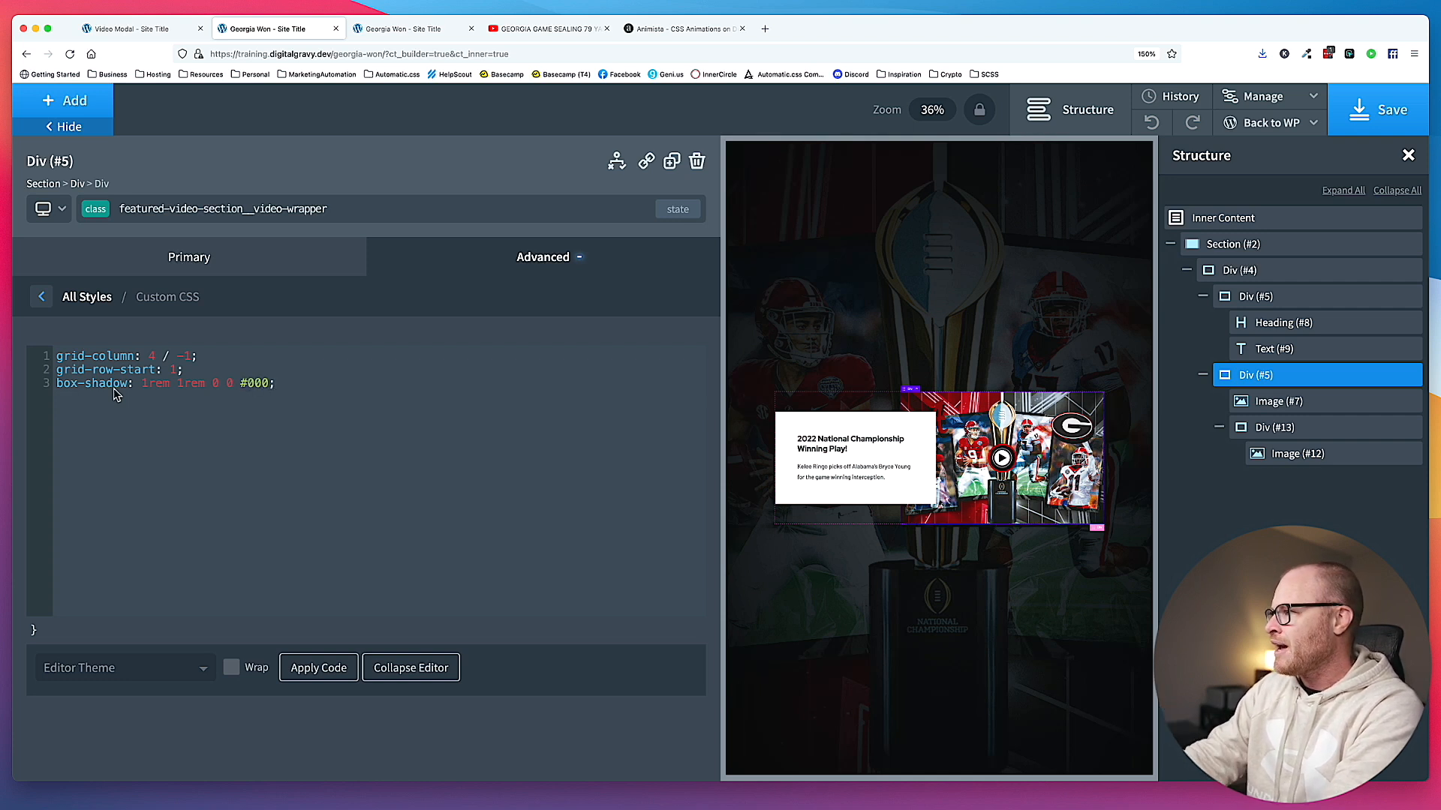
- Save the page and reload the published Georgia Won page to check the thumbnail's shadow
{"action": "left_click", "coordinate": [1403, 107]}
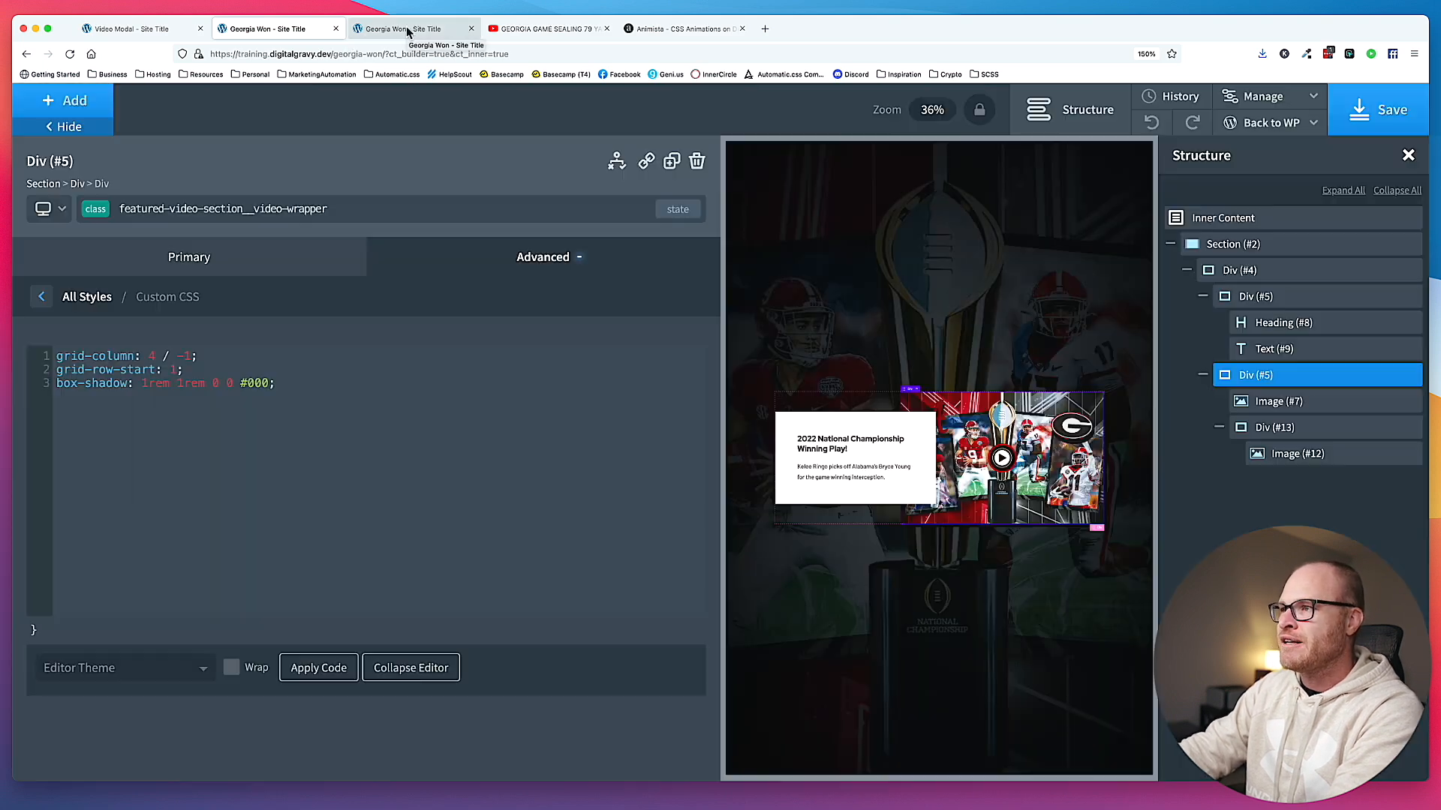
{"action": "left_click", "coordinate": [408, 32]}
{"action": "key", "text": "super+r"}
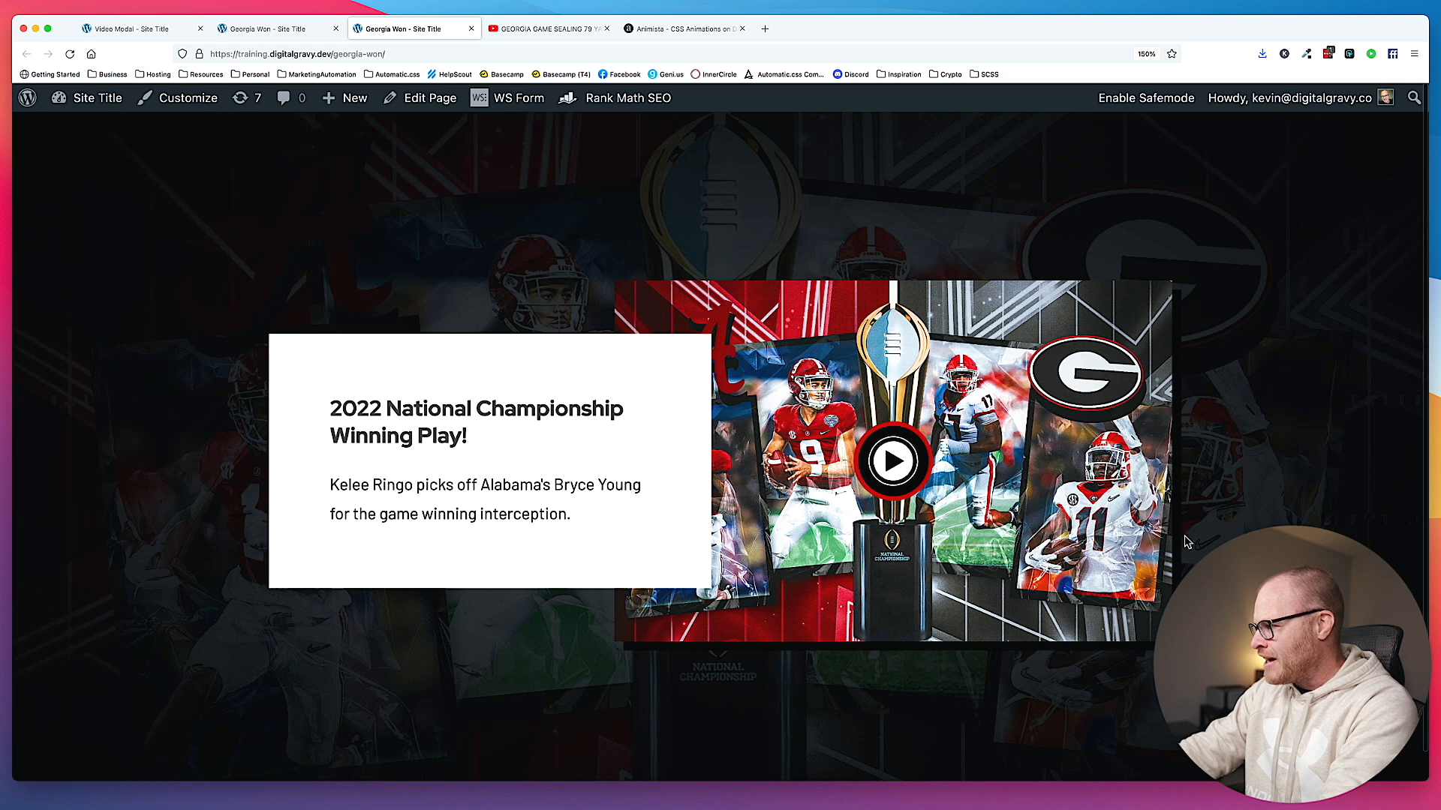
- Return to the builder and append a second shadow of 2rem 2rem 0 0 after a comma in the video wrapper's box-shadow
{"action": "left_click", "coordinate": [270, 29]}
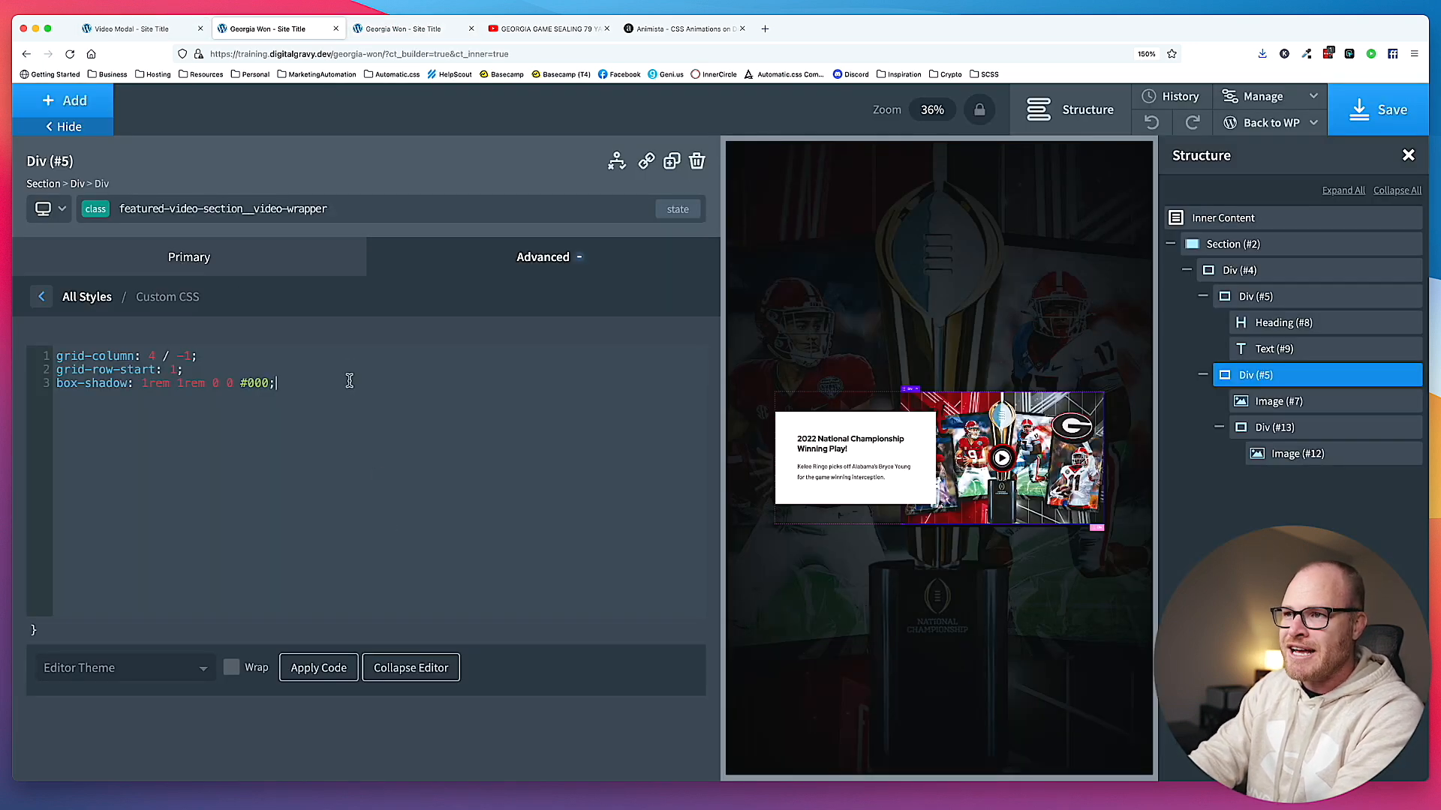
{"action": "type", "text": ", "}
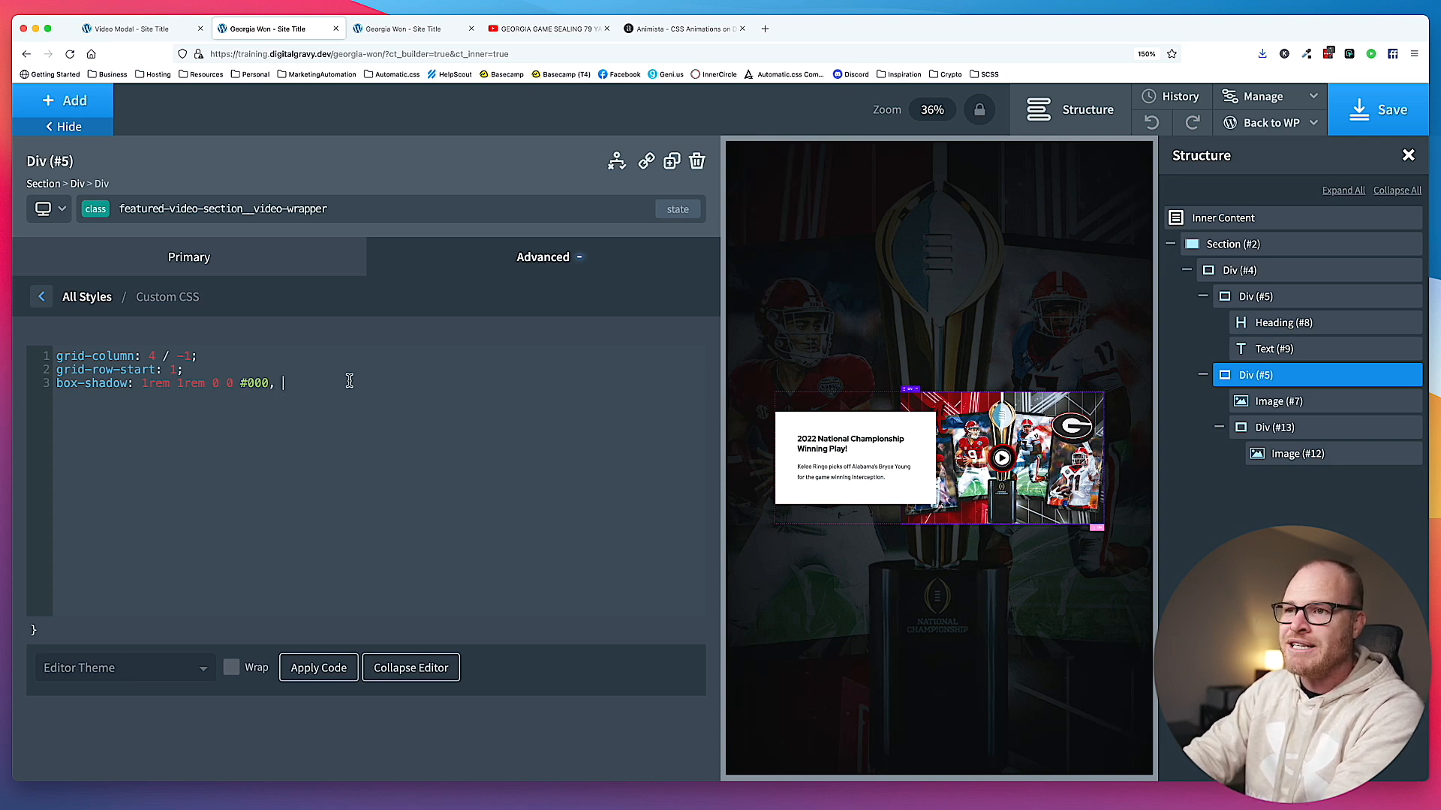
{"action": "type", "text": "2rem 2rem"}
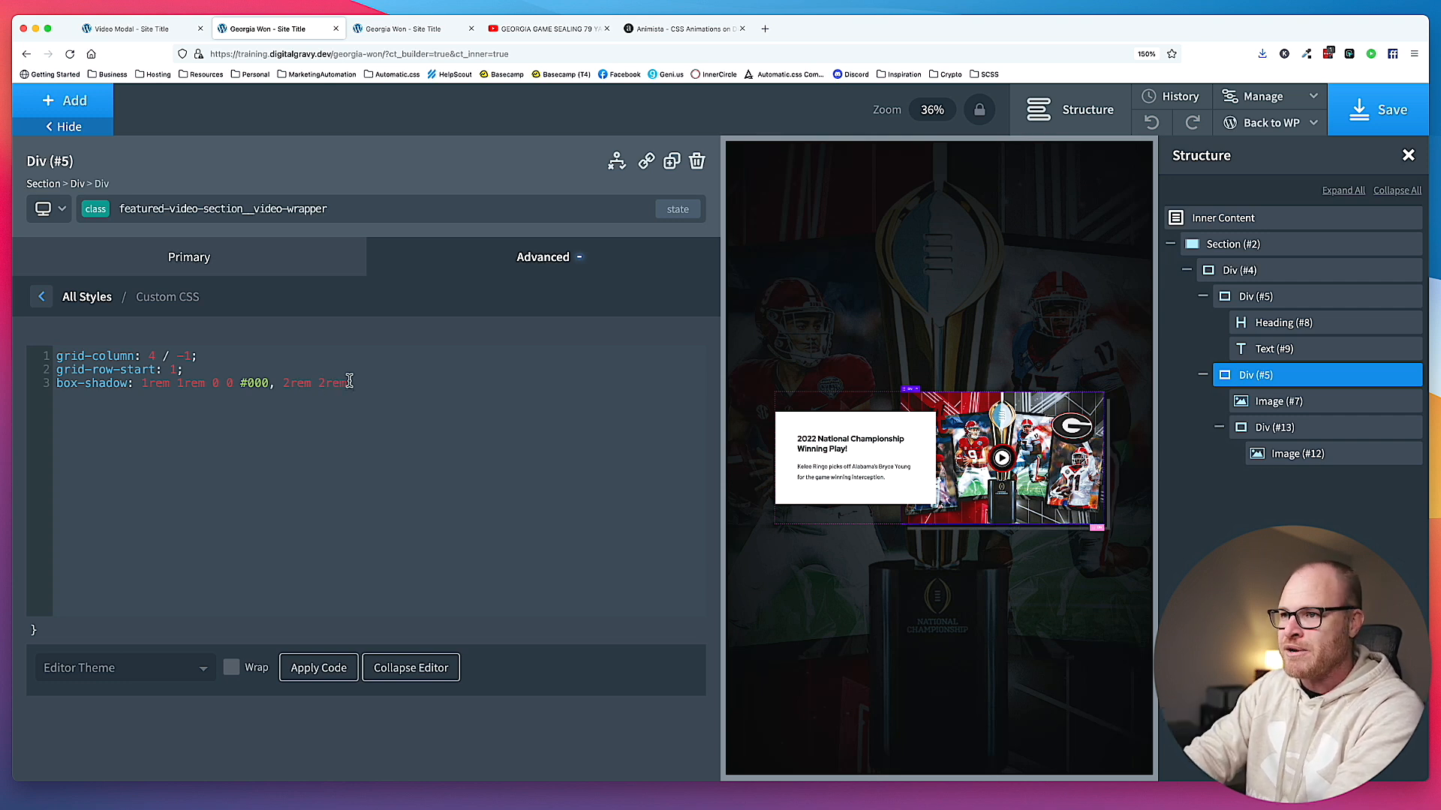
{"action": "type", "text": "0 0"}
{"action": "type", "text": ".heartbeat { \t-webkit-animation: heartbeat 1.5s ease-in-out infinite both; \t        animation: heartbeat 1.5s ease-in-out infinite both; }"}
{"action": "key", "text": "super+z"}
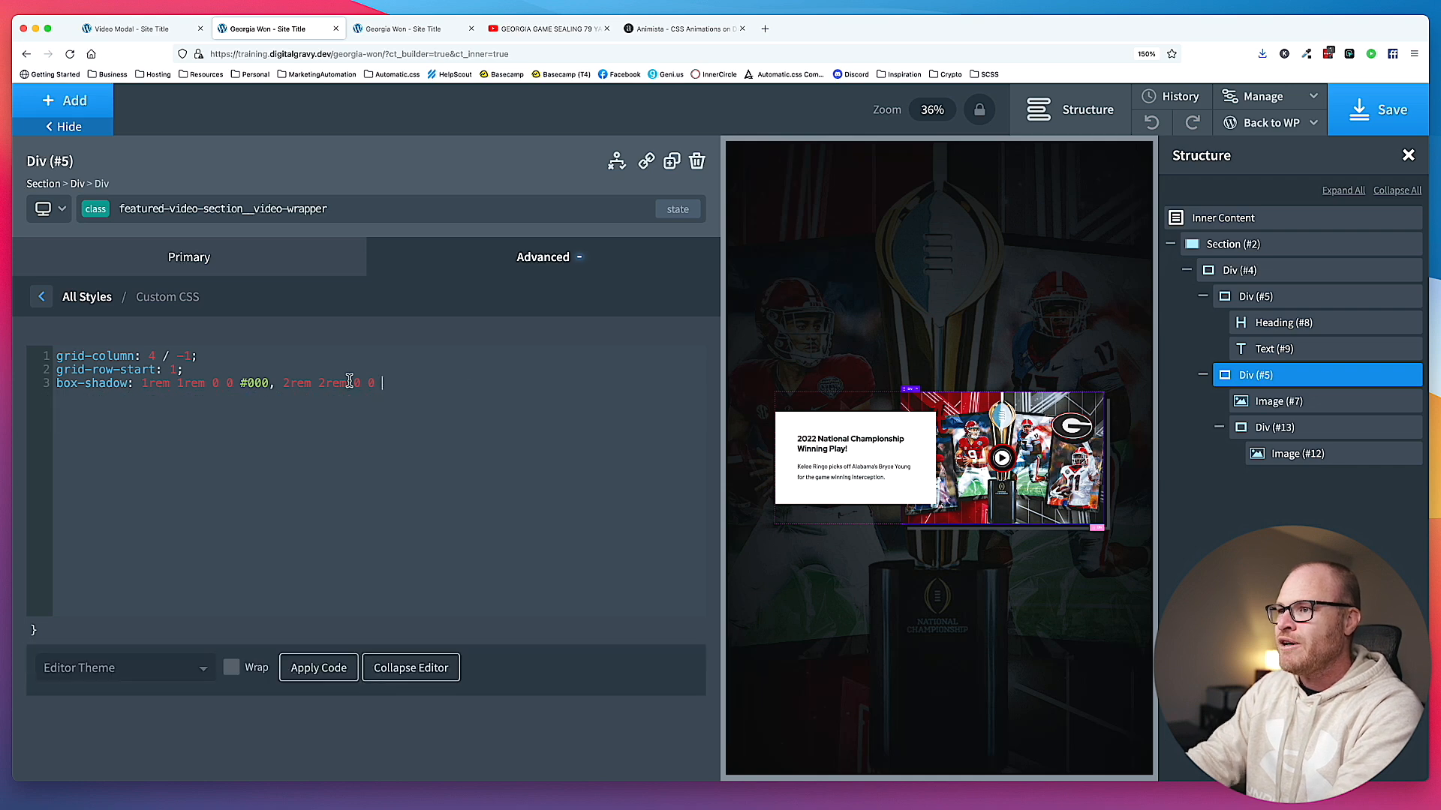
- Get the red #cc0000 from the color picker's history and append it as the second shadow's color, ending the declaration
{"action": "left_click", "coordinate": [1306, 54]}
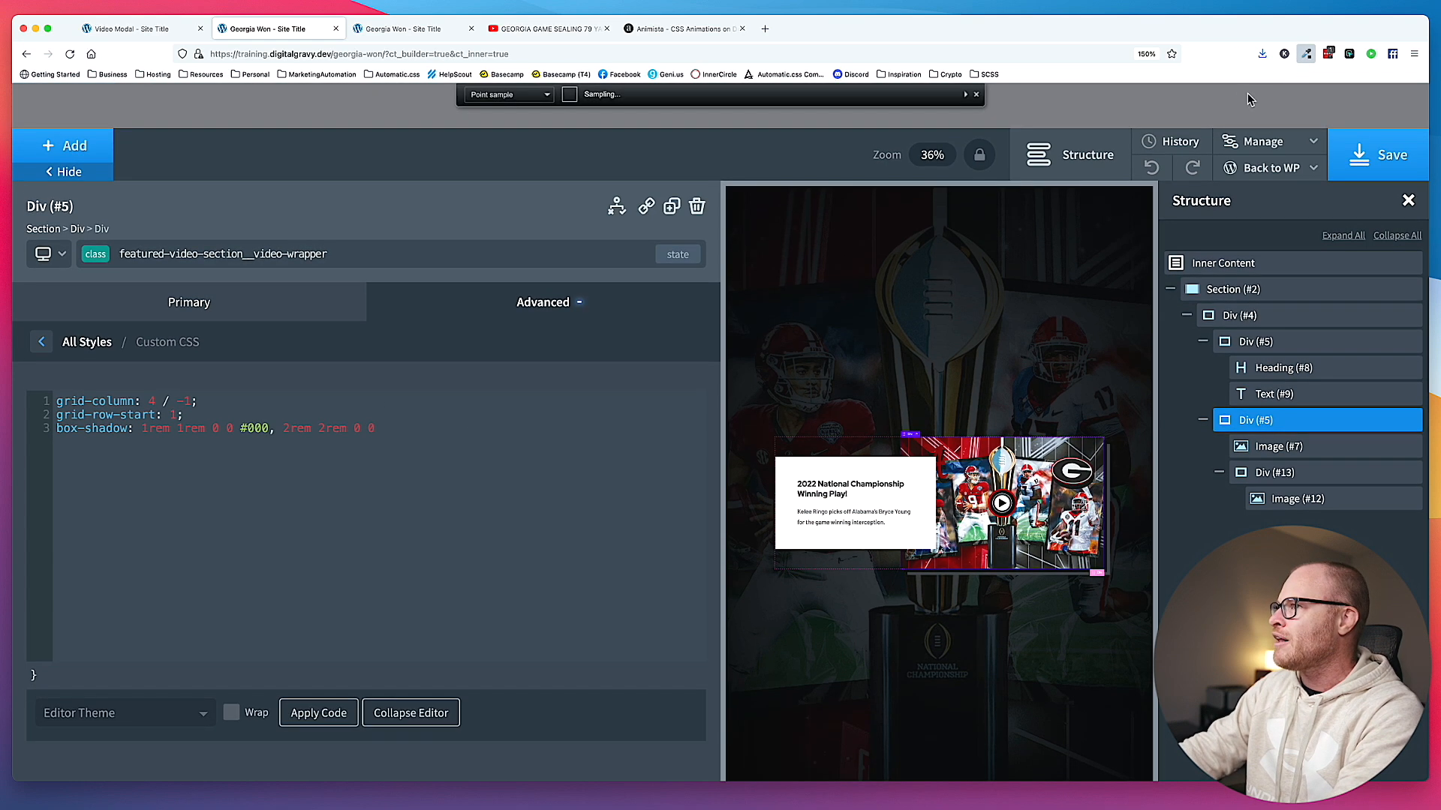
{"action": "left_click", "coordinate": [1271, 93]}
{"action": "left_click", "coordinate": [1252, 136]}
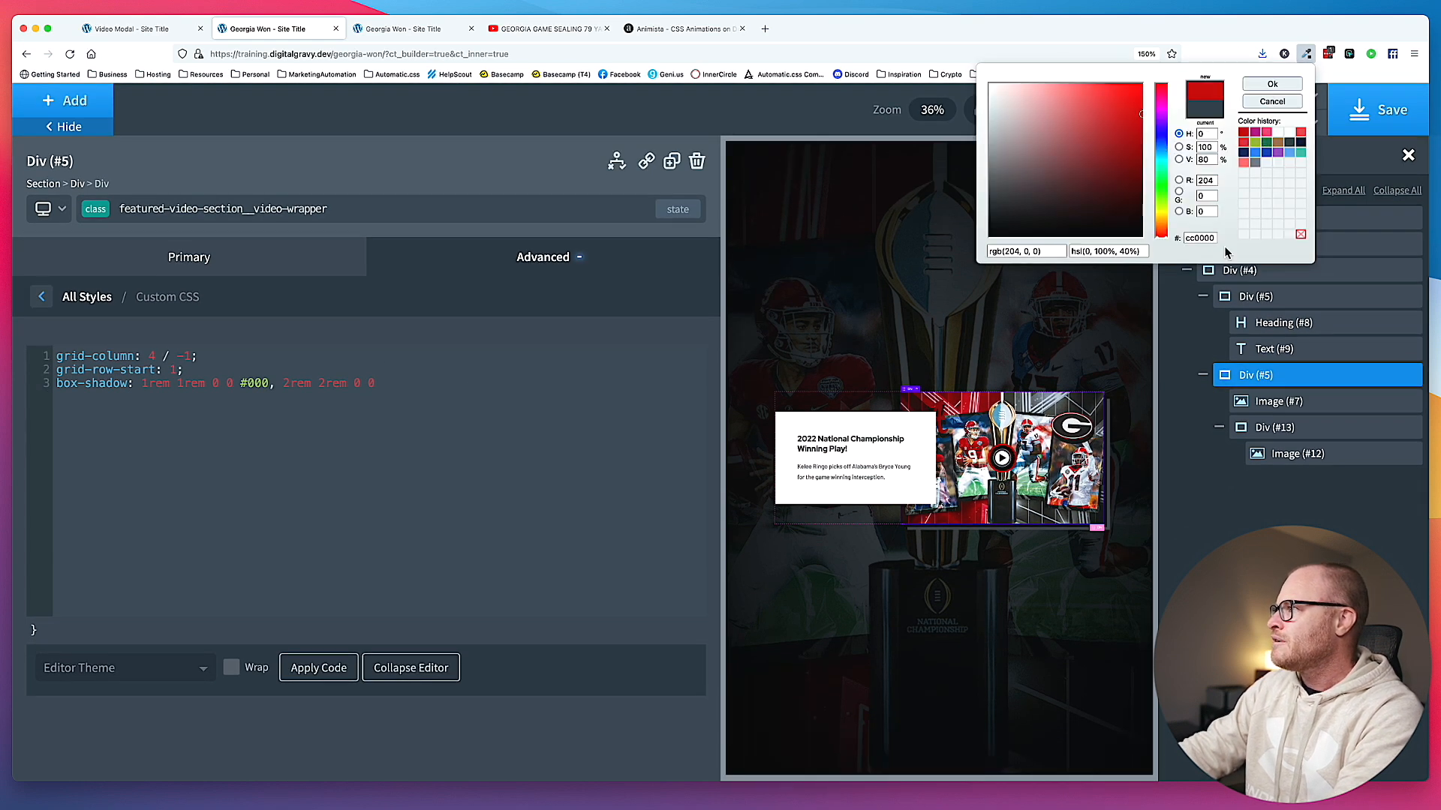
{"action": "left_click", "coordinate": [397, 397]}
{"action": "type", "text": "#cc0000"}
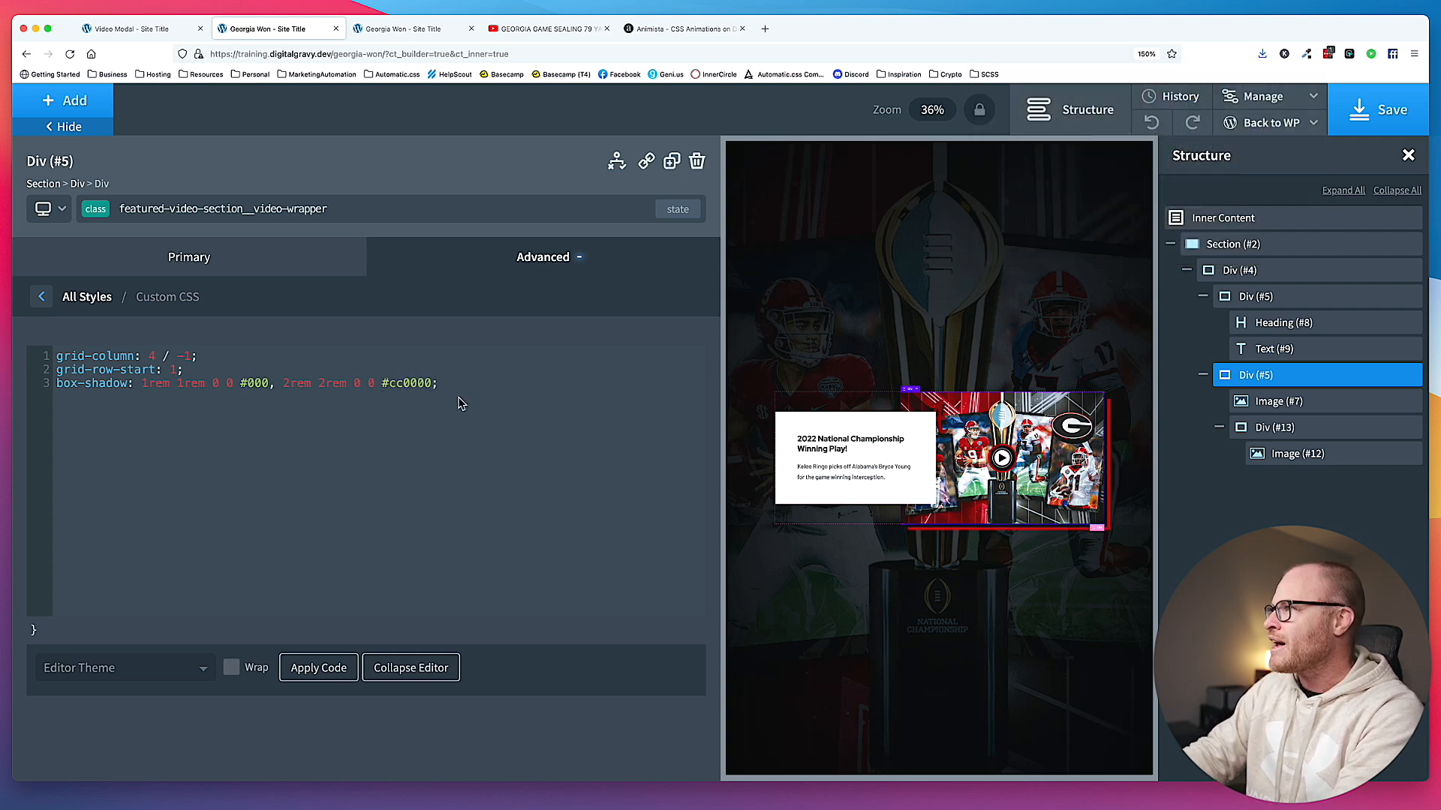
- Check the shadow colors on the Video Modal page and change the first shadow's color to #fff in the wrapper's CSS
{"action": "left_click", "coordinate": [401, 29]}
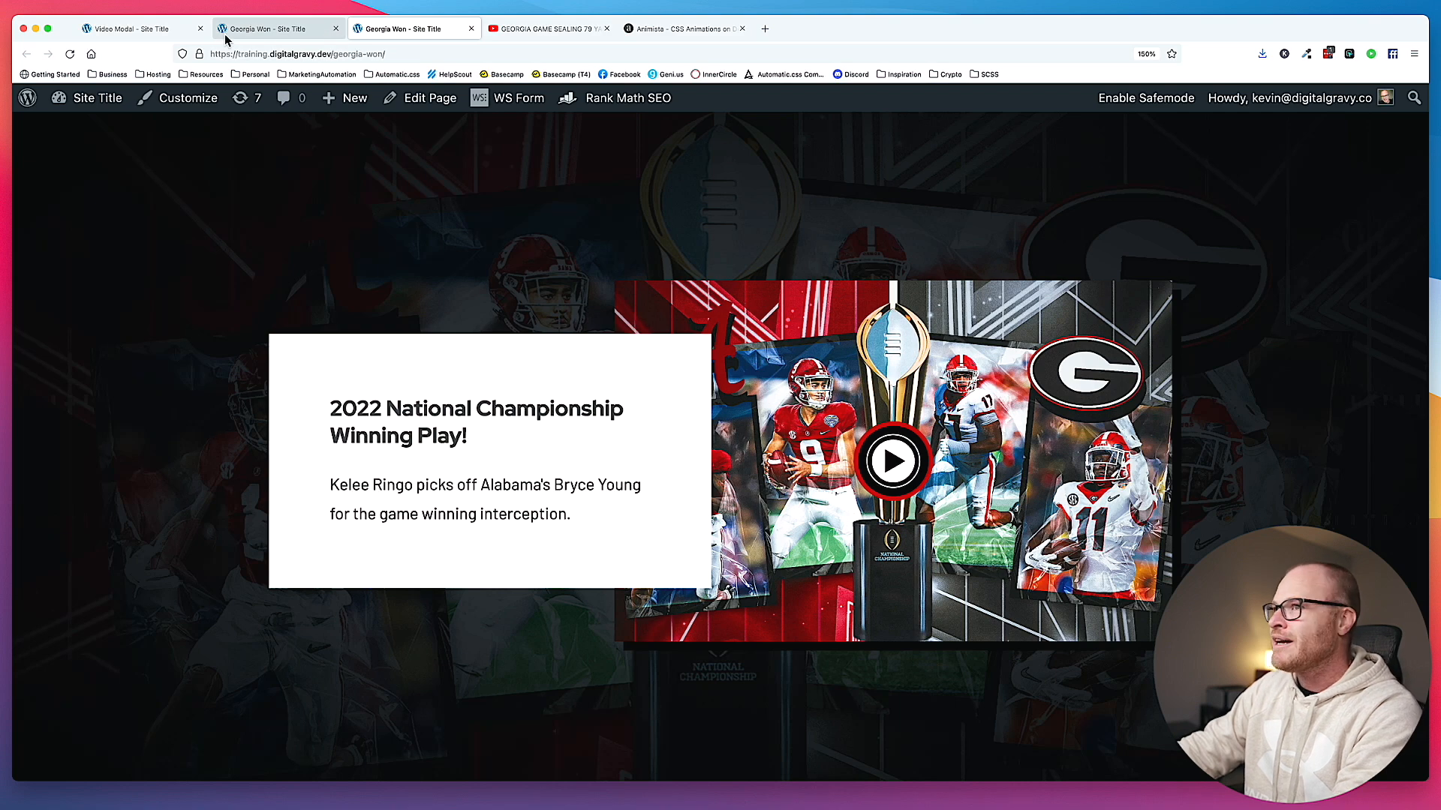
{"action": "left_click", "coordinate": [129, 30]}
{"action": "left_click", "coordinate": [267, 34]}
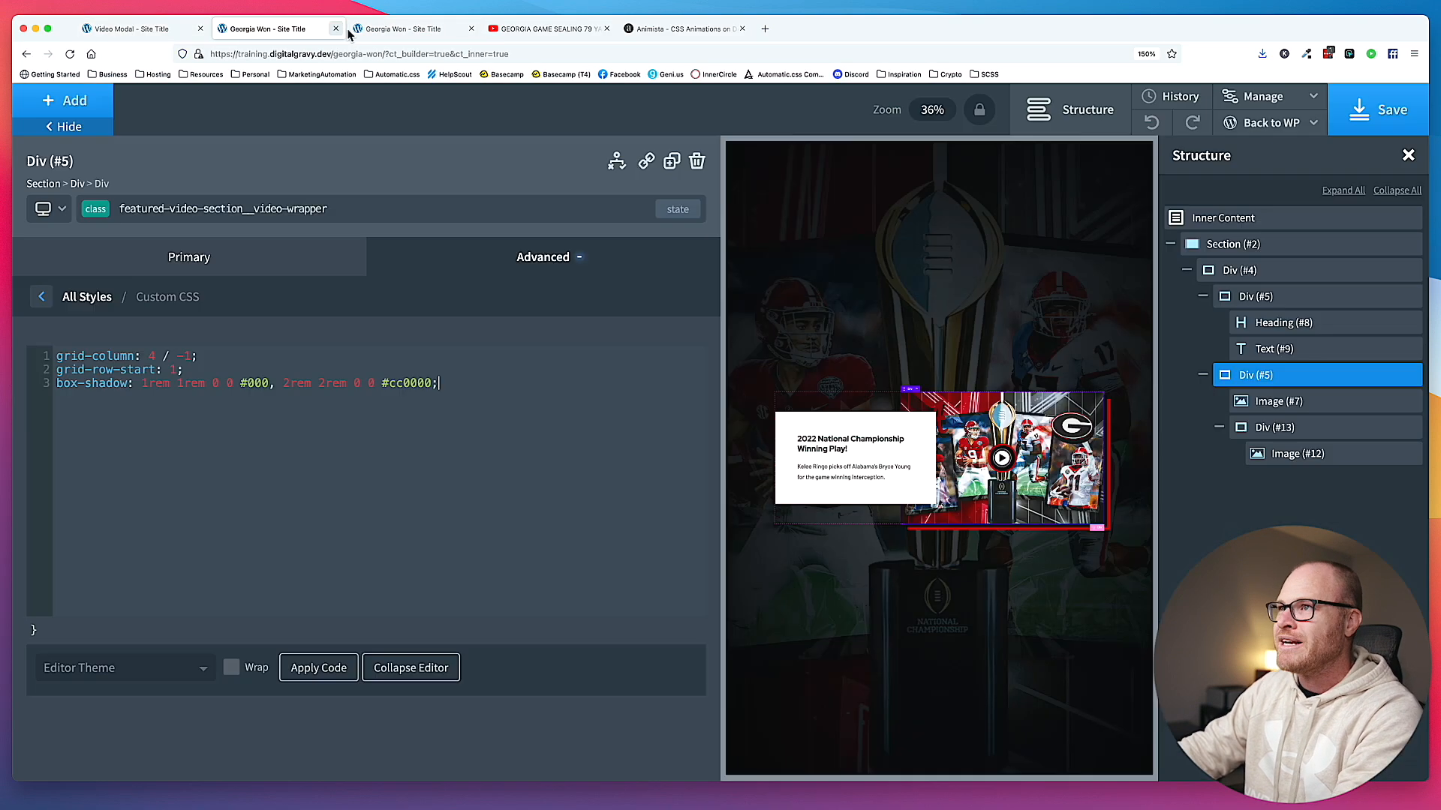
{"action": "double_click", "coordinate": [253, 383]}
{"action": "type", "text": "fff"}
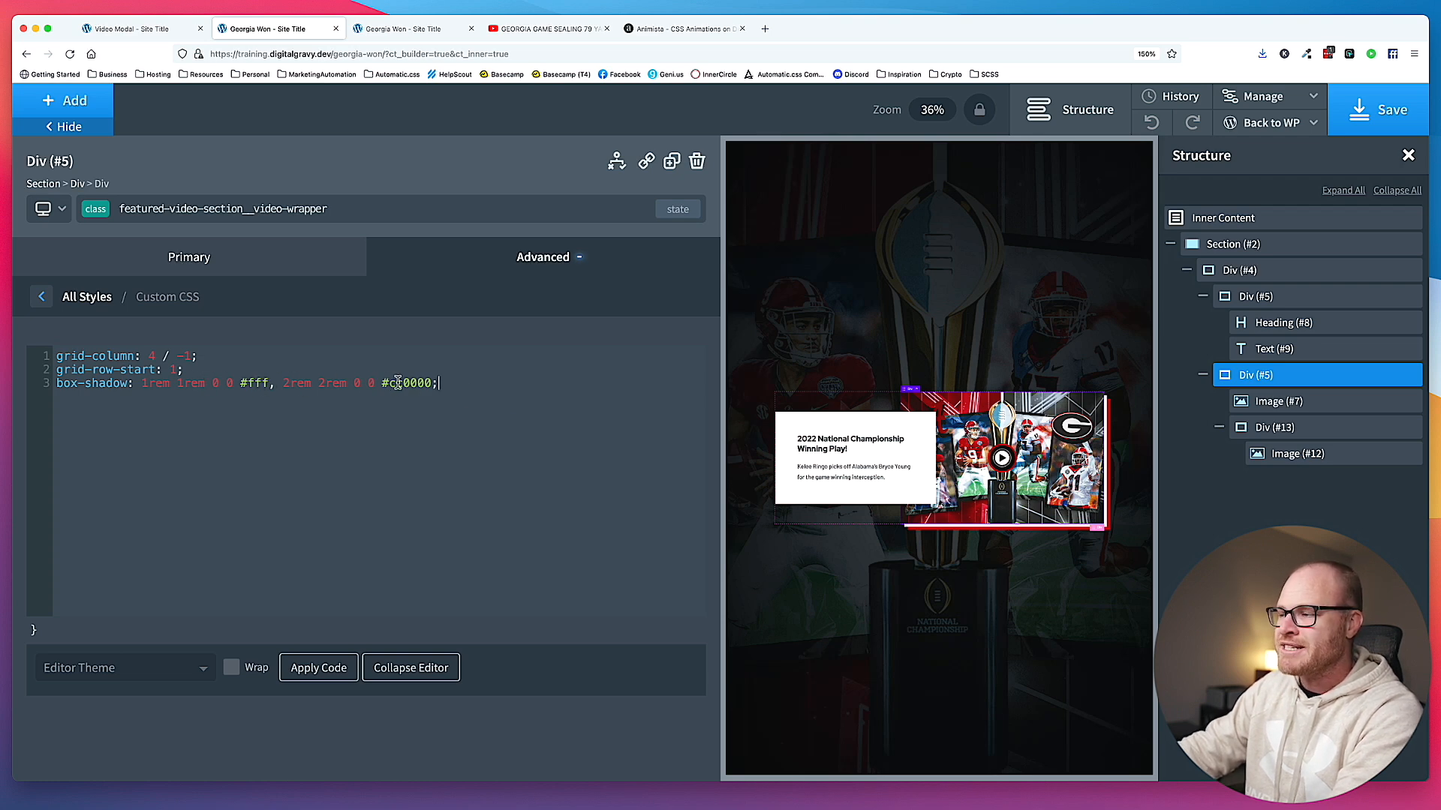
- Save the page, reload the published page at default zoom and compare the double shadow with the Video Modal page
{"action": "left_click", "coordinate": [1377, 109]}
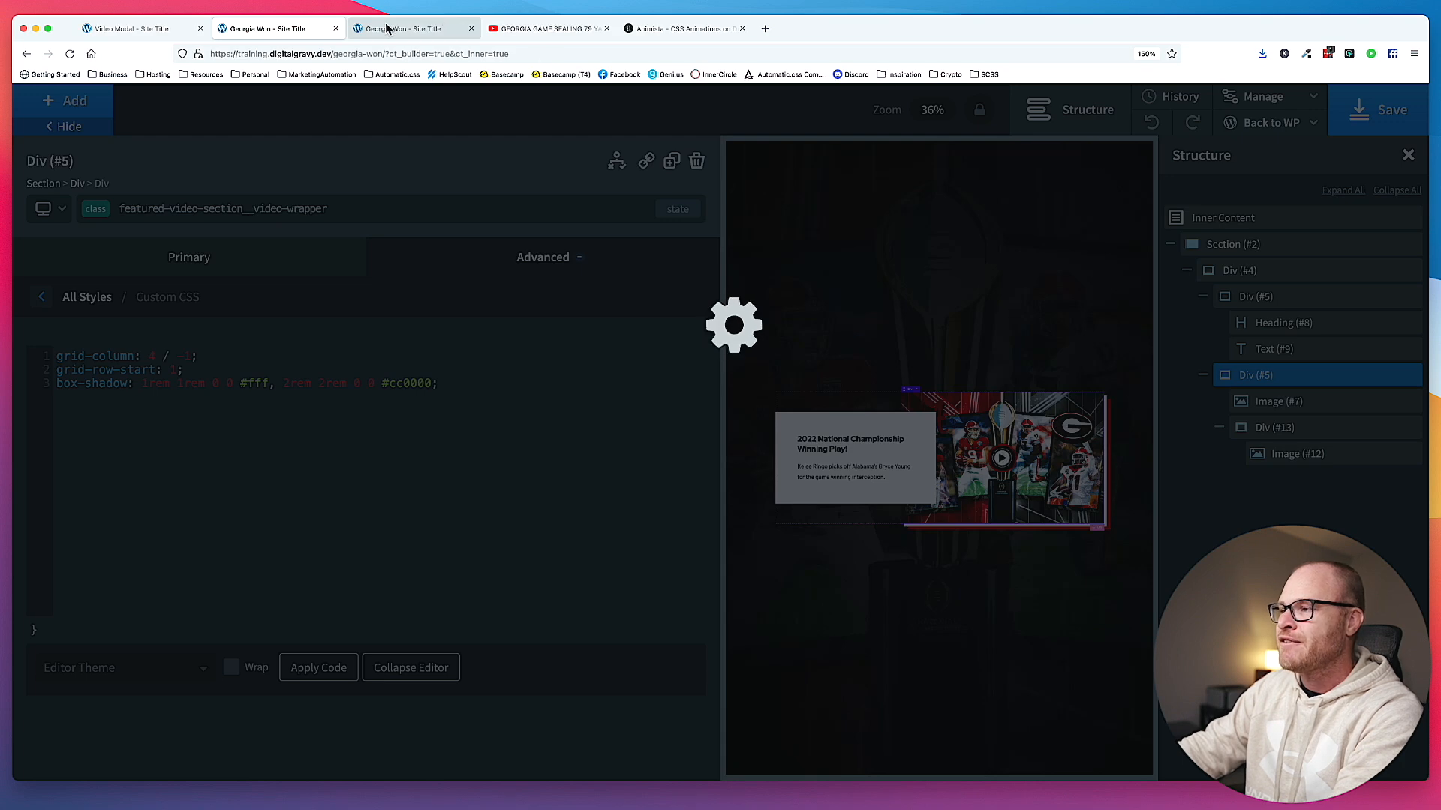
{"action": "left_click", "coordinate": [387, 28]}
{"action": "key", "text": "super+r"}
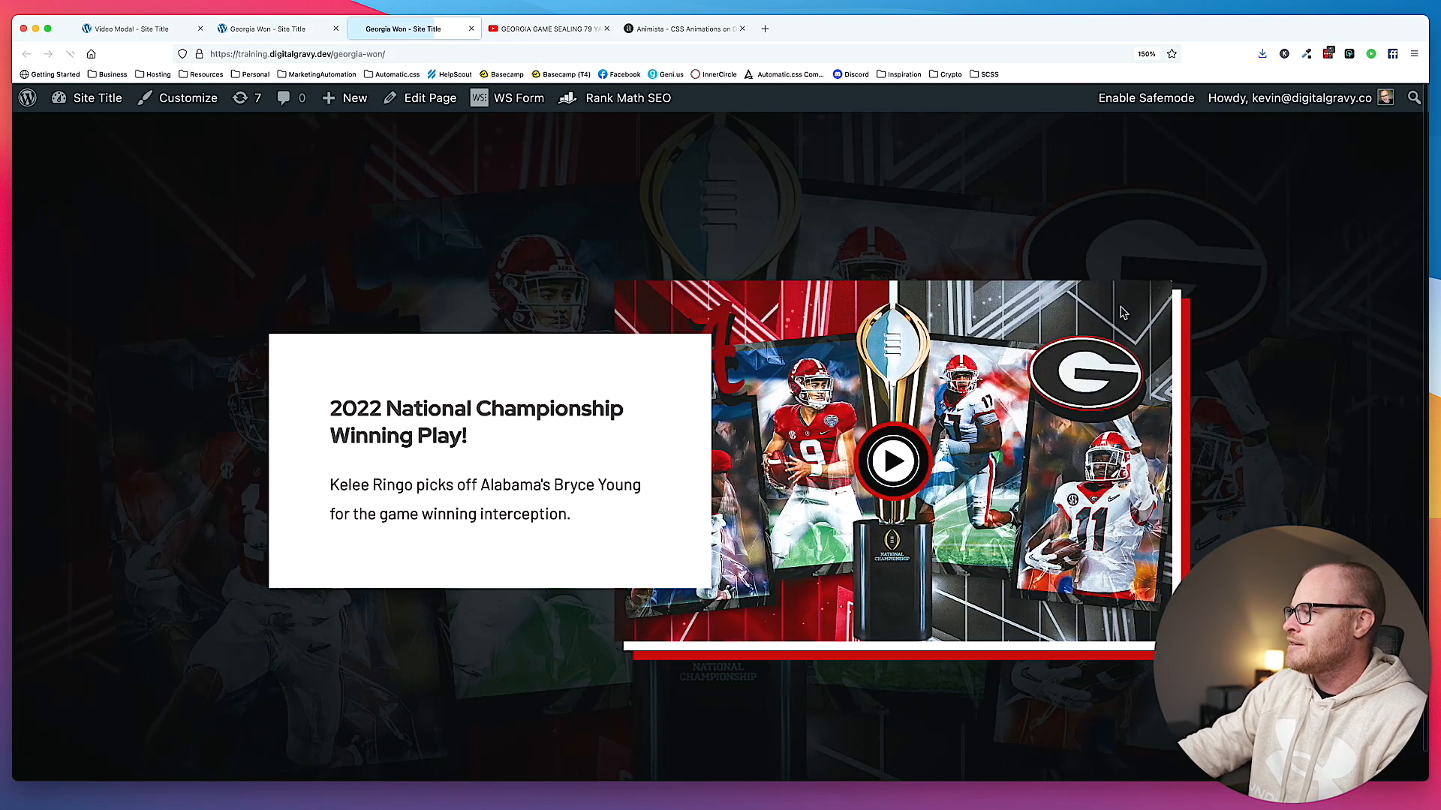
{"action": "key", "text": "super+0"}
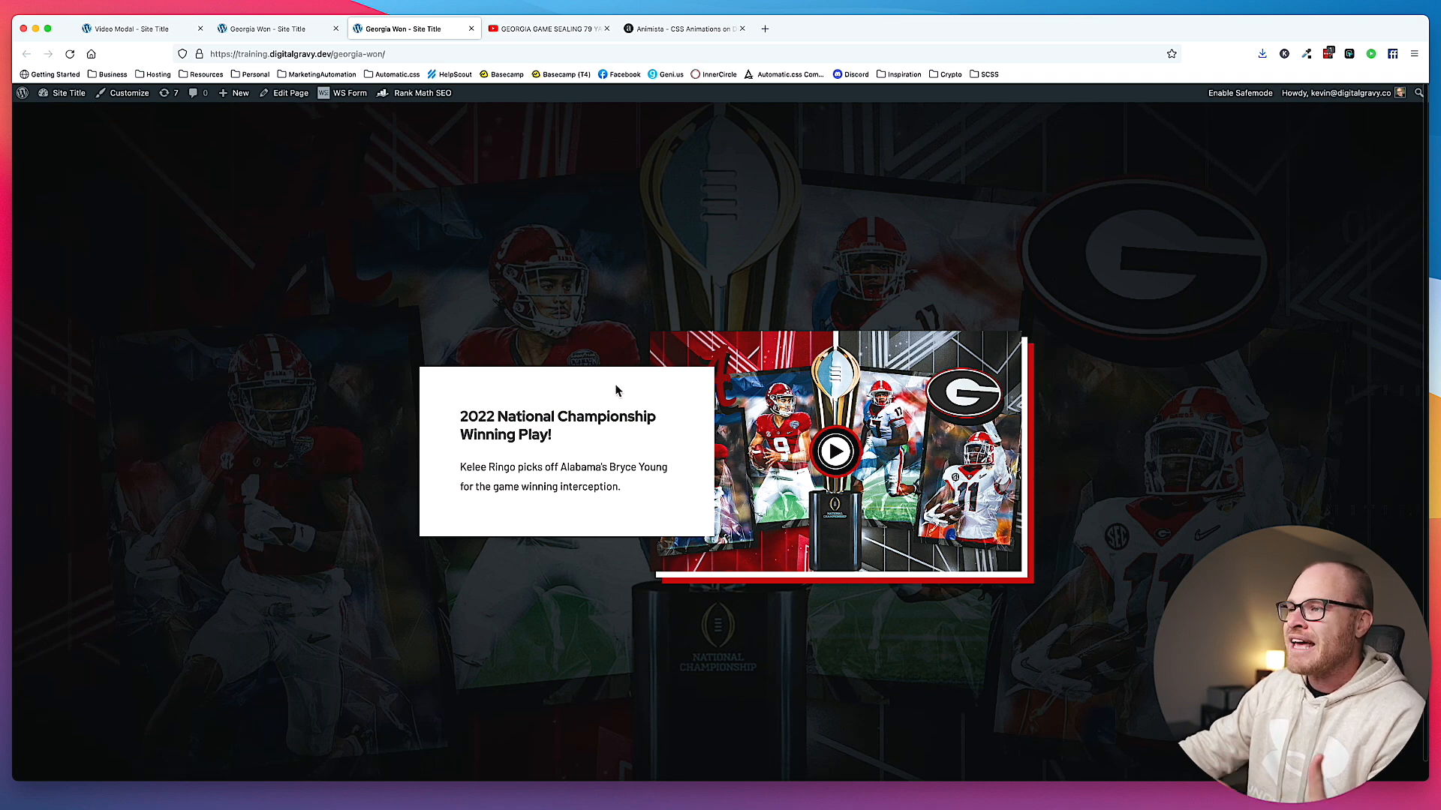
{"action": "left_click", "coordinate": [137, 30]}
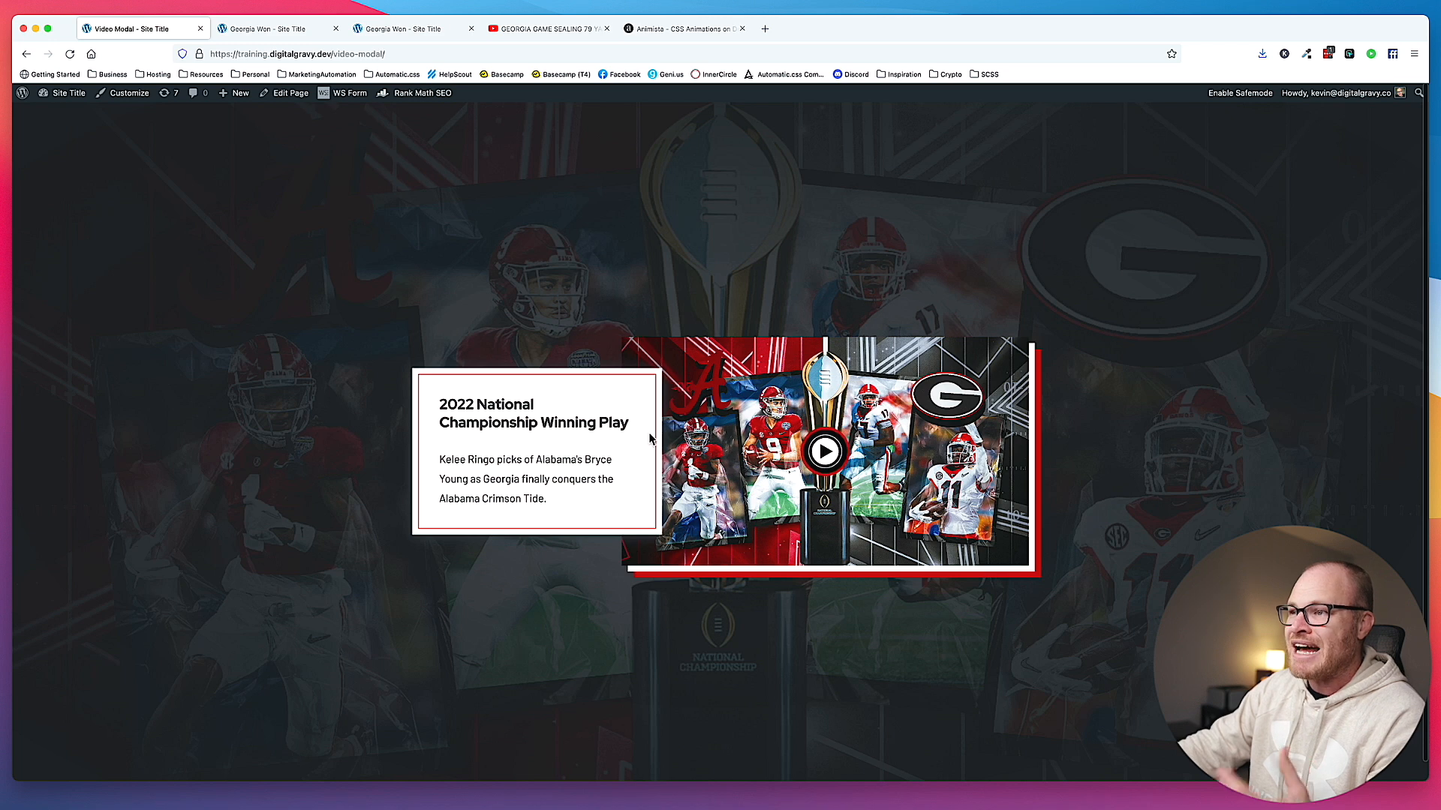
- Return to the builder and set the position of the white text box's content-wrapper class to relative
{"action": "left_click", "coordinate": [272, 32]}
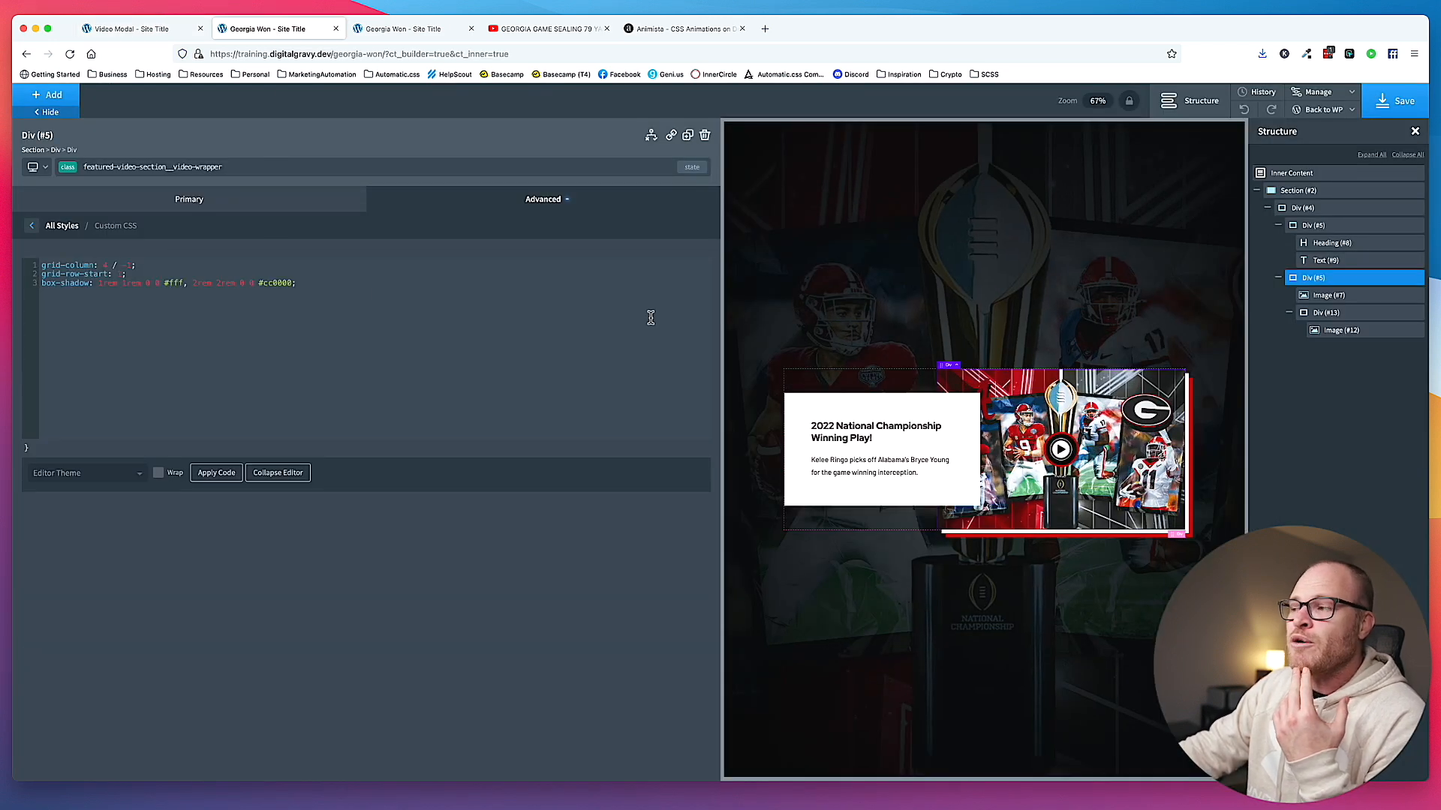
{"action": "left_click", "coordinate": [904, 402]}
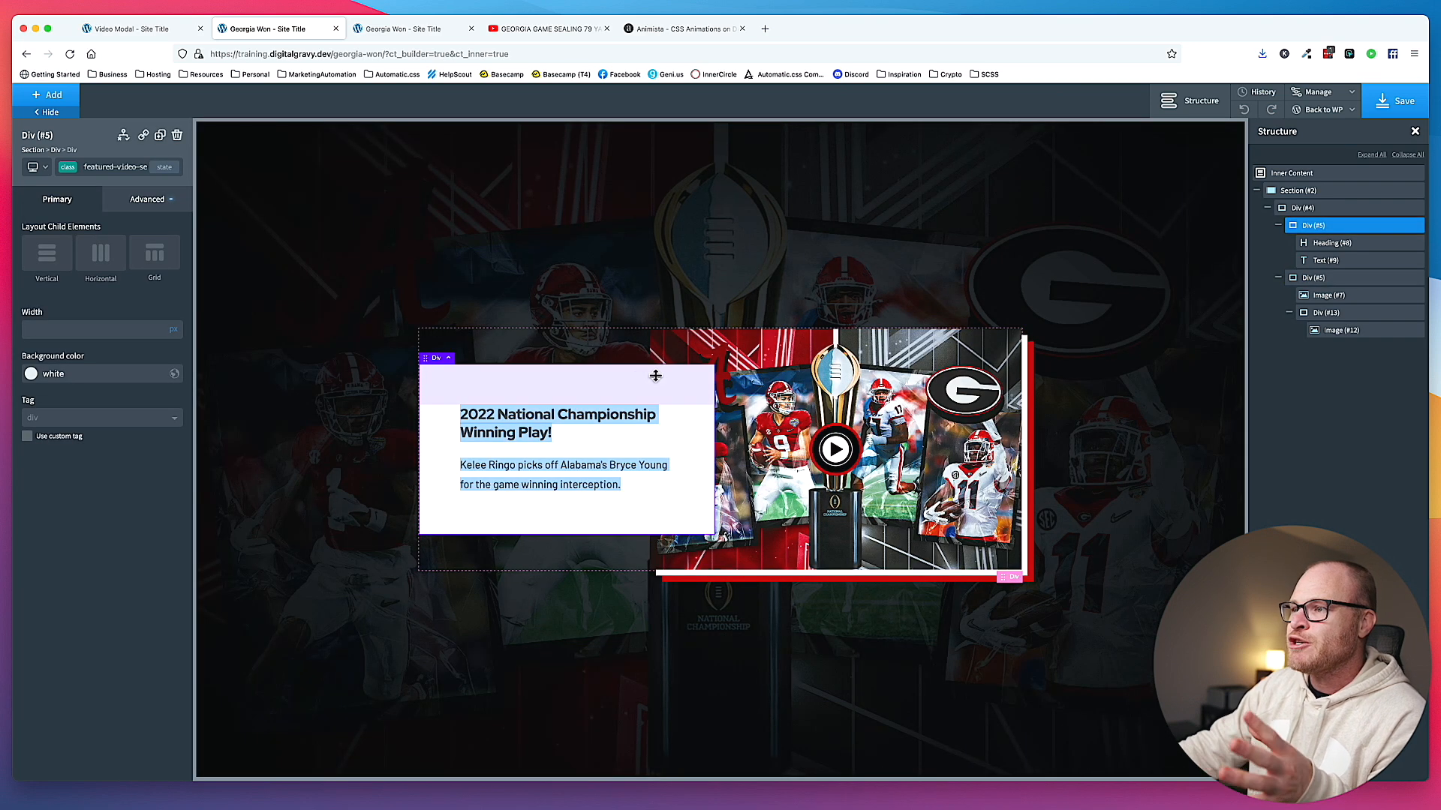
{"action": "left_click", "coordinate": [613, 253]}
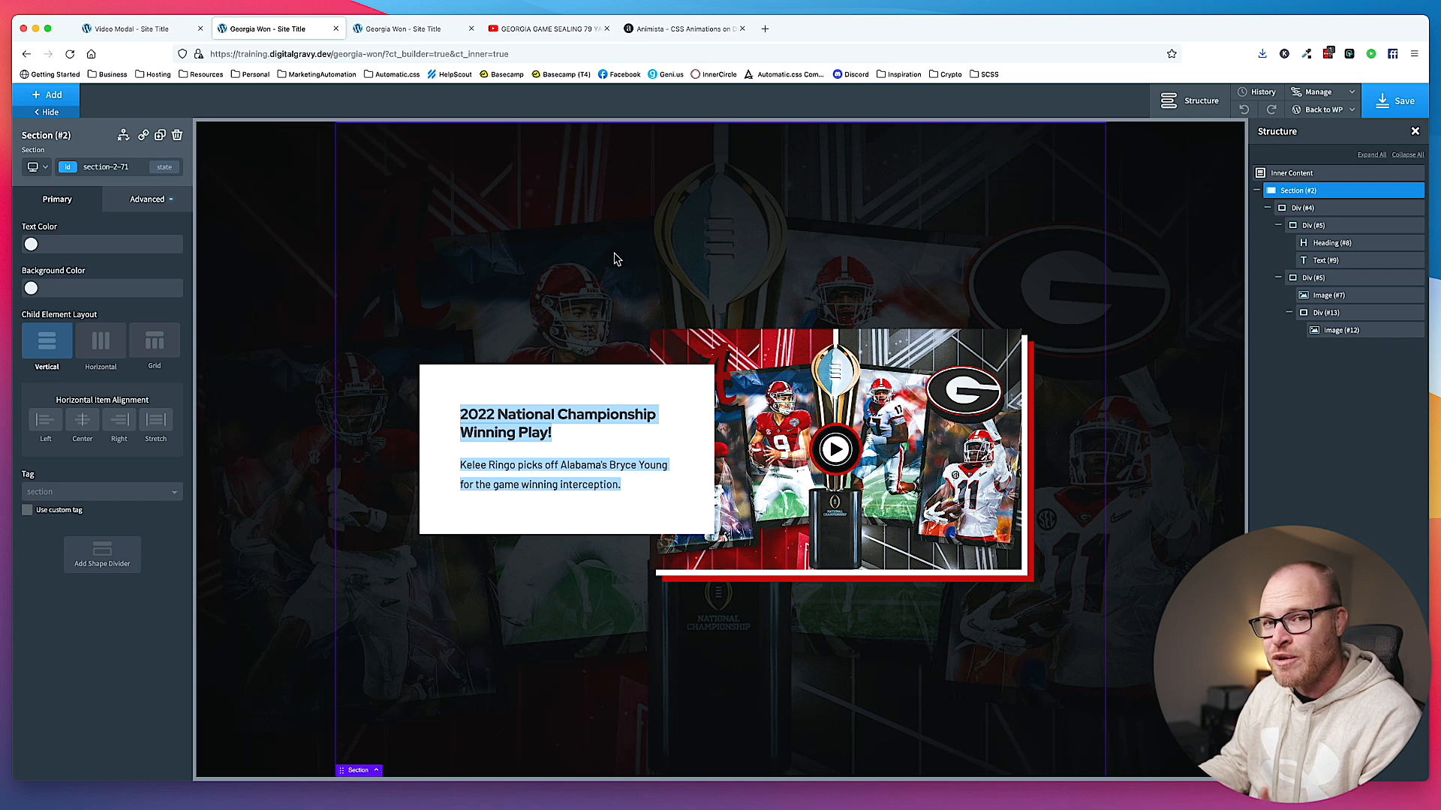
{"action": "left_click", "coordinate": [613, 375]}
{"action": "left_click", "coordinate": [112, 171]}
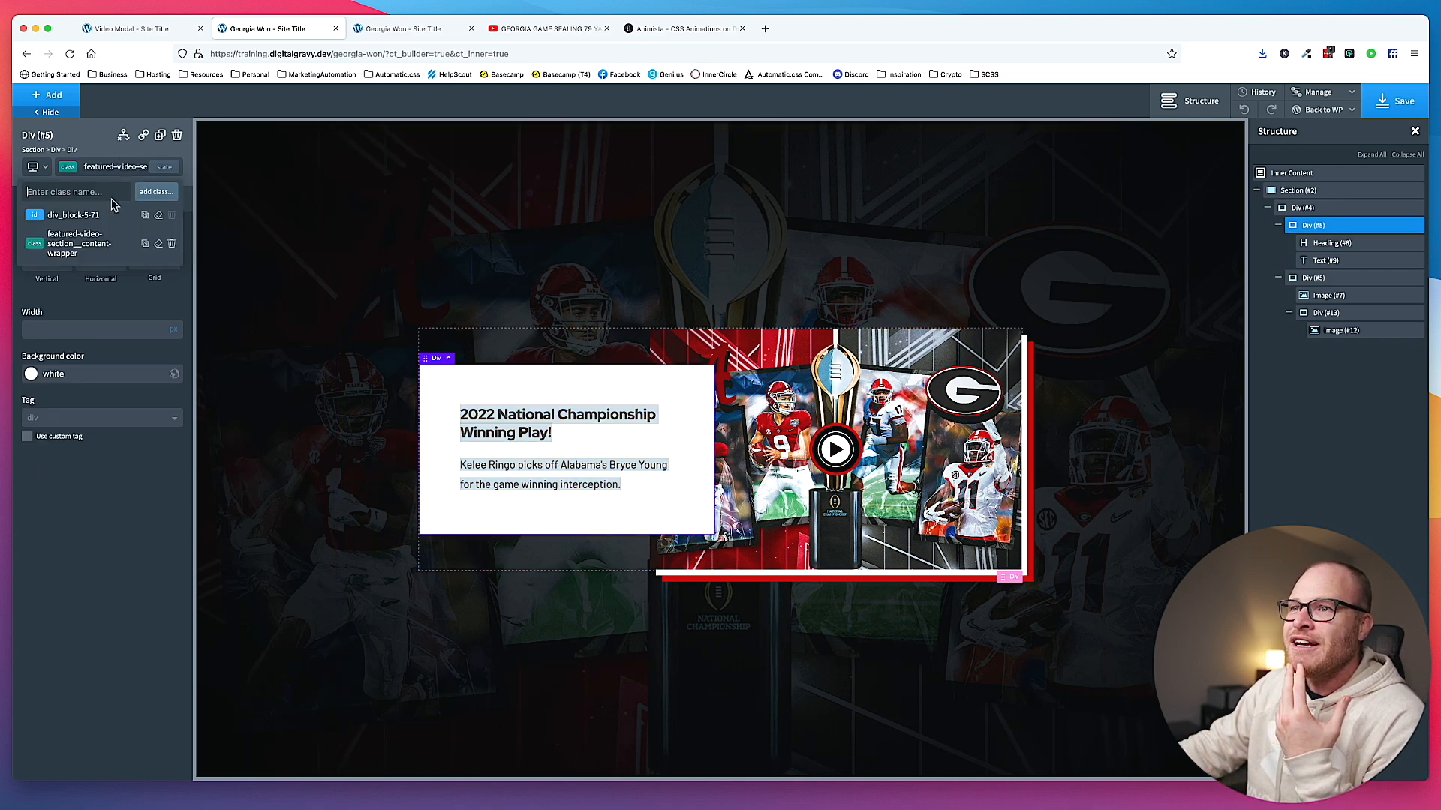
{"action": "left_click", "coordinate": [92, 173]}
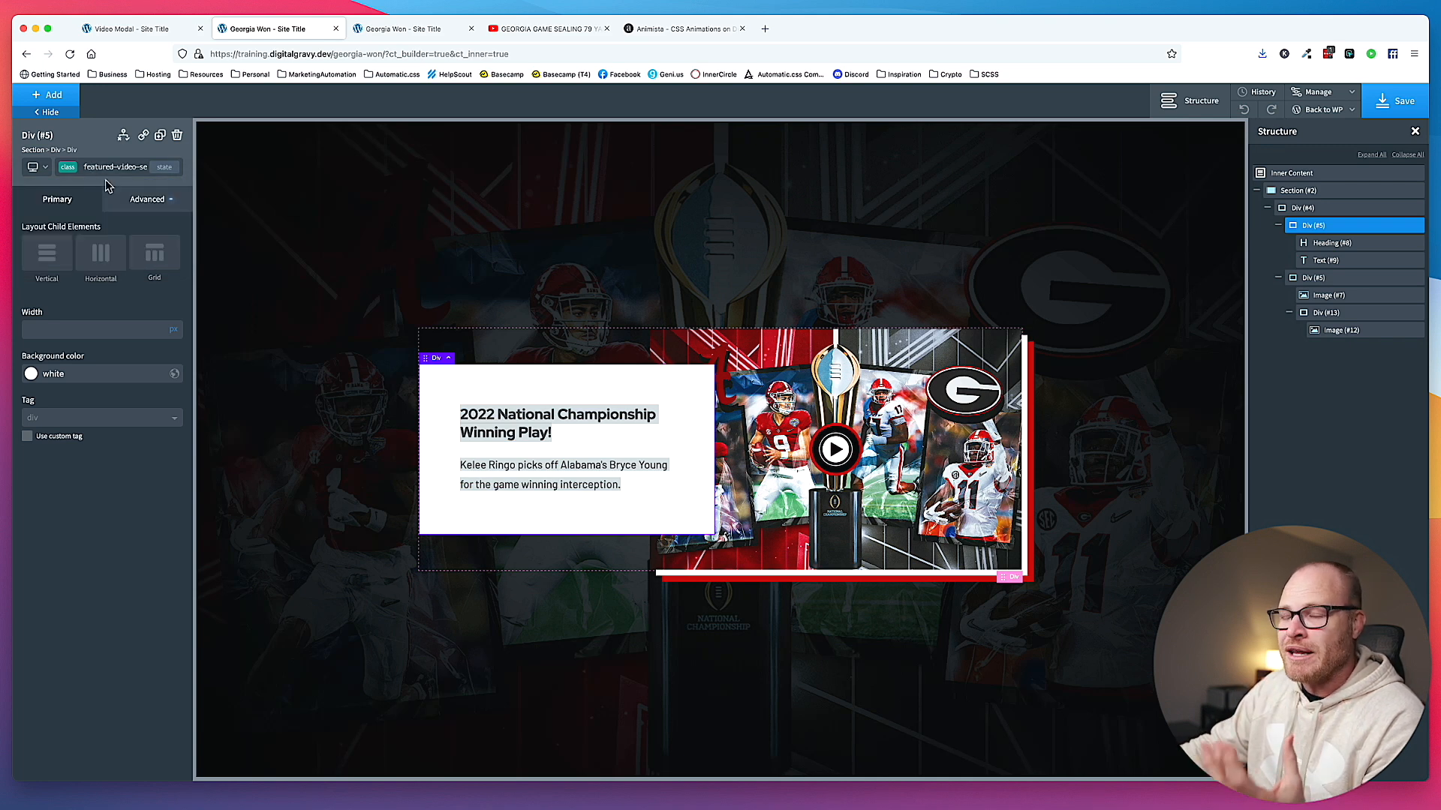
{"action": "left_click", "coordinate": [139, 199]}
{"action": "left_click", "coordinate": [98, 302]}
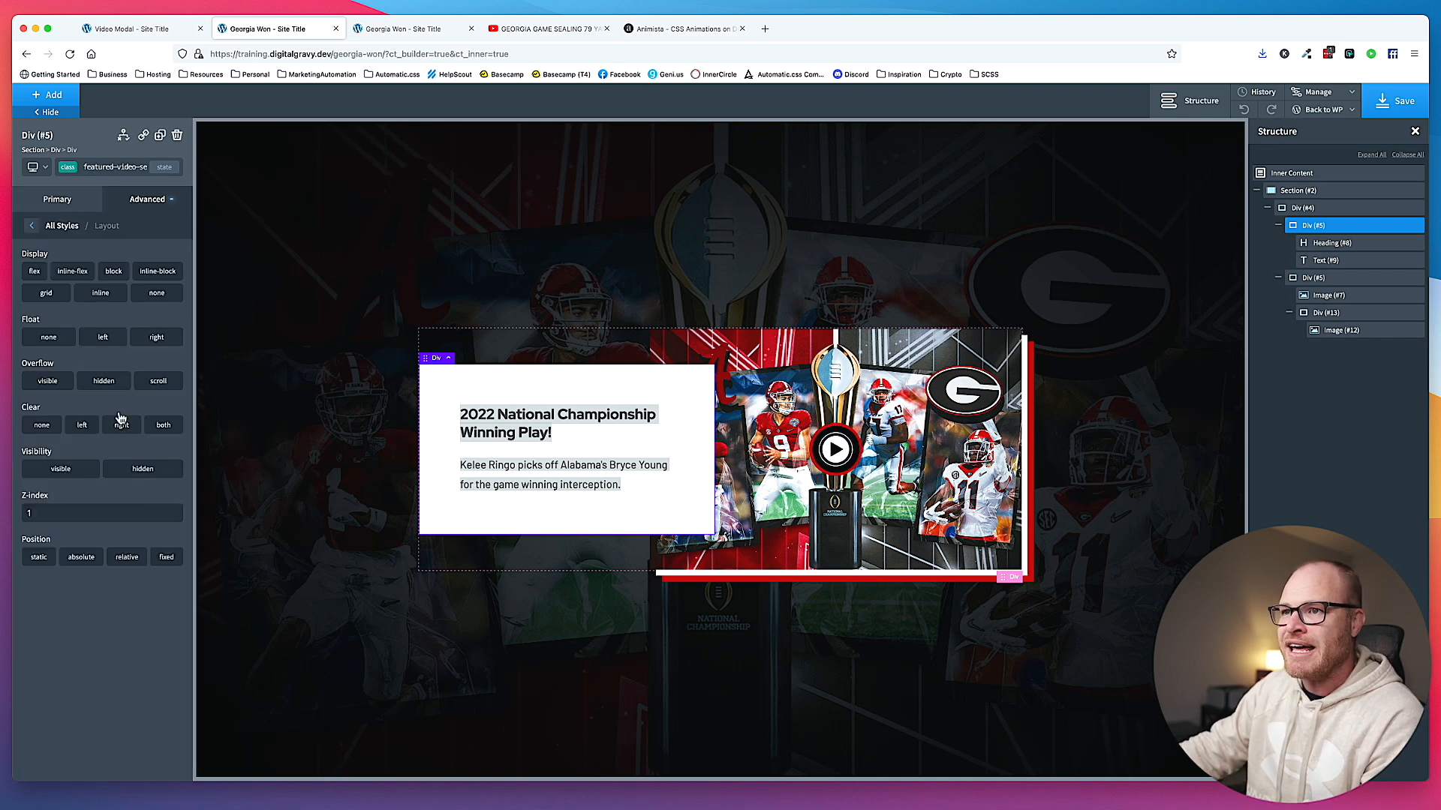
{"action": "left_click", "coordinate": [127, 560]}
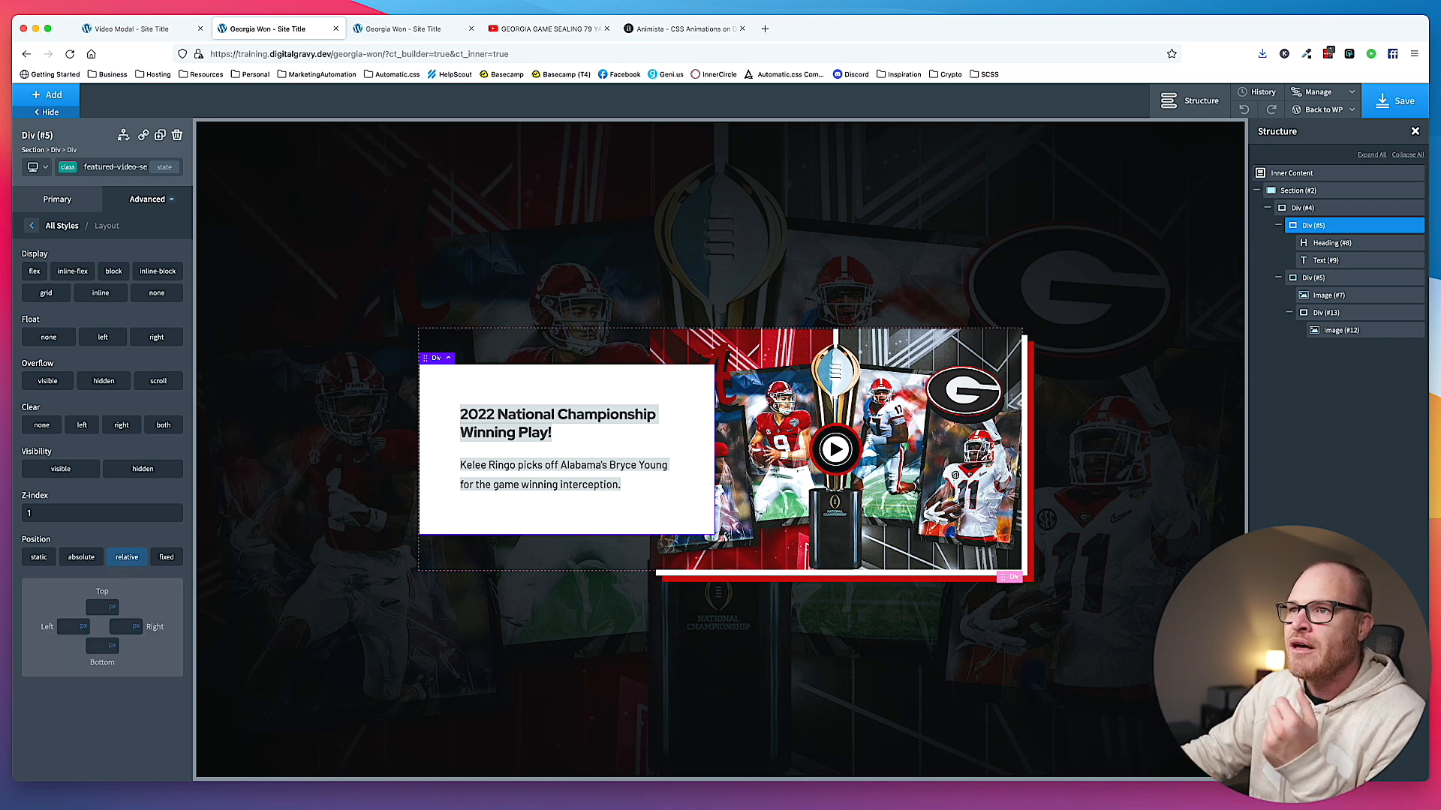
- Give the content wrapper's :after pseudo-element a 1px solid border in #cc0000
{"action": "left_click", "coordinate": [163, 167]}
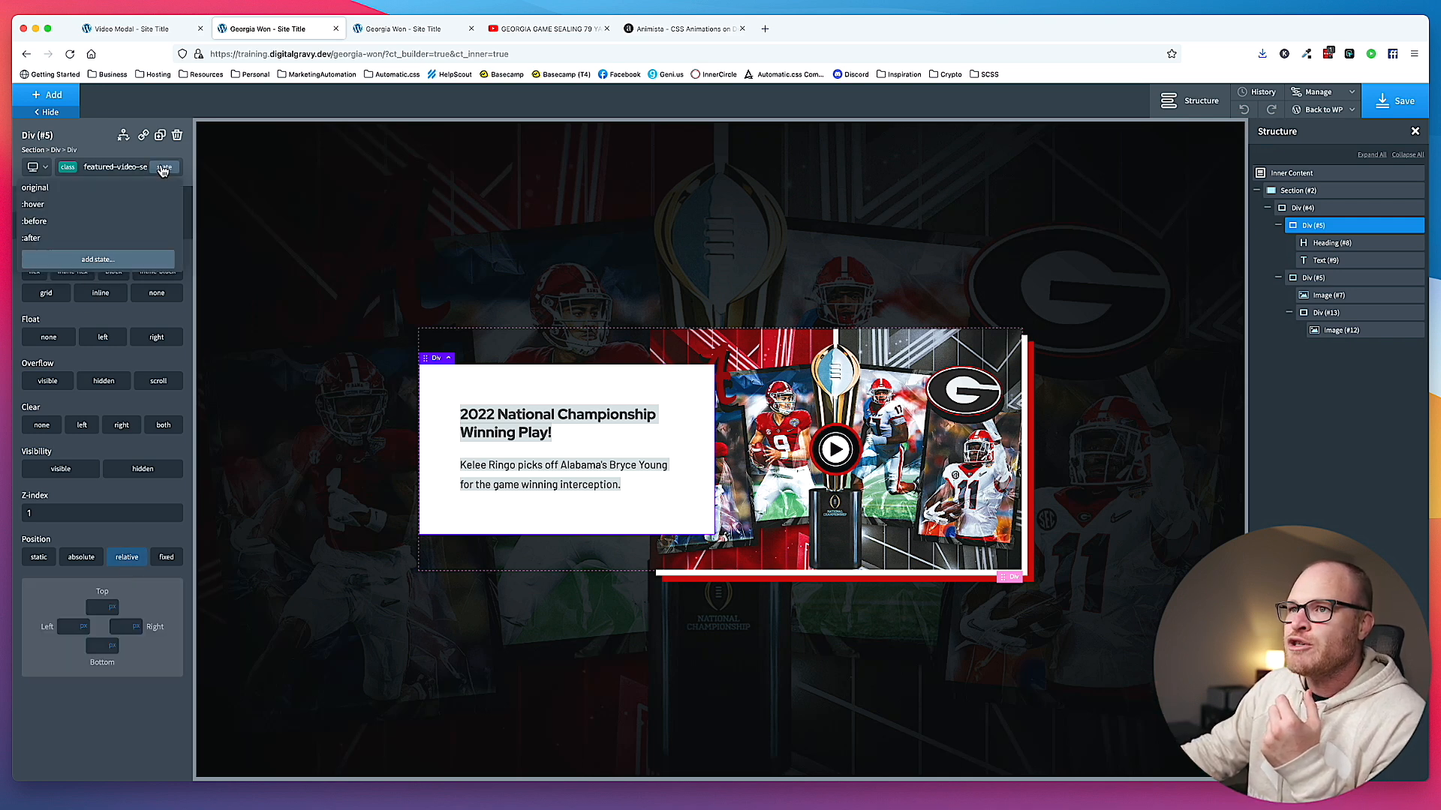
{"action": "left_click", "coordinate": [147, 239]}
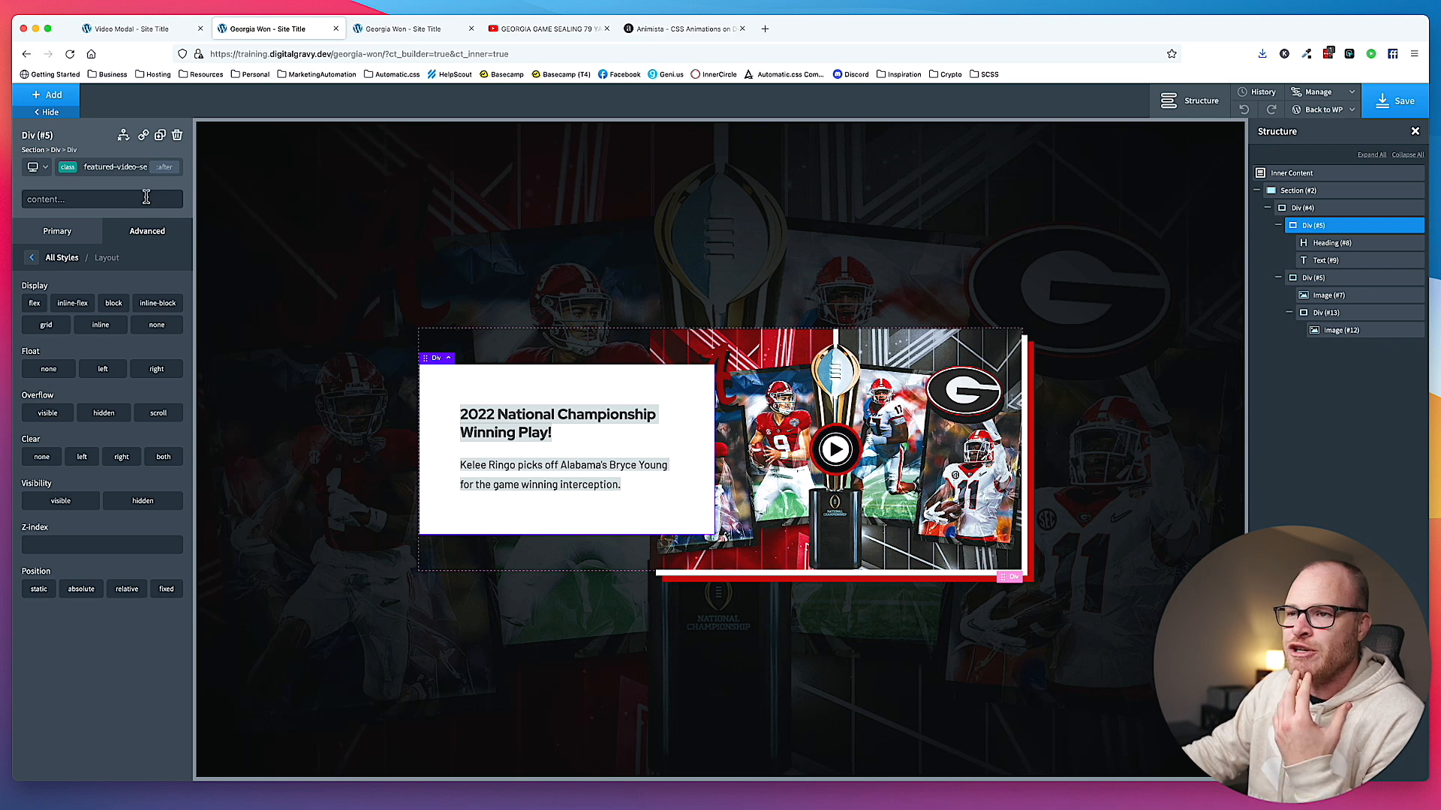
{"action": "left_click", "coordinate": [157, 240]}
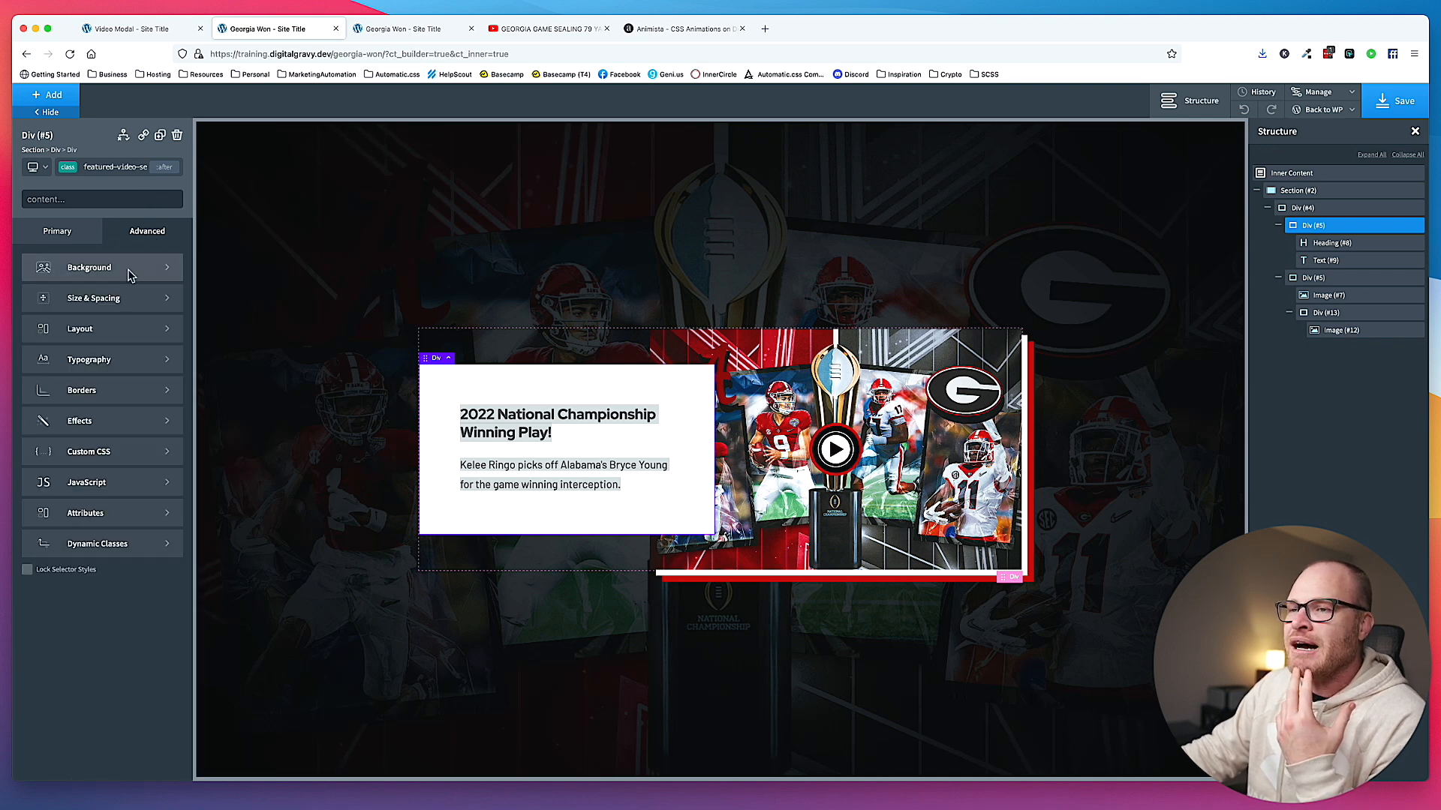
{"action": "left_click", "coordinate": [125, 388]}
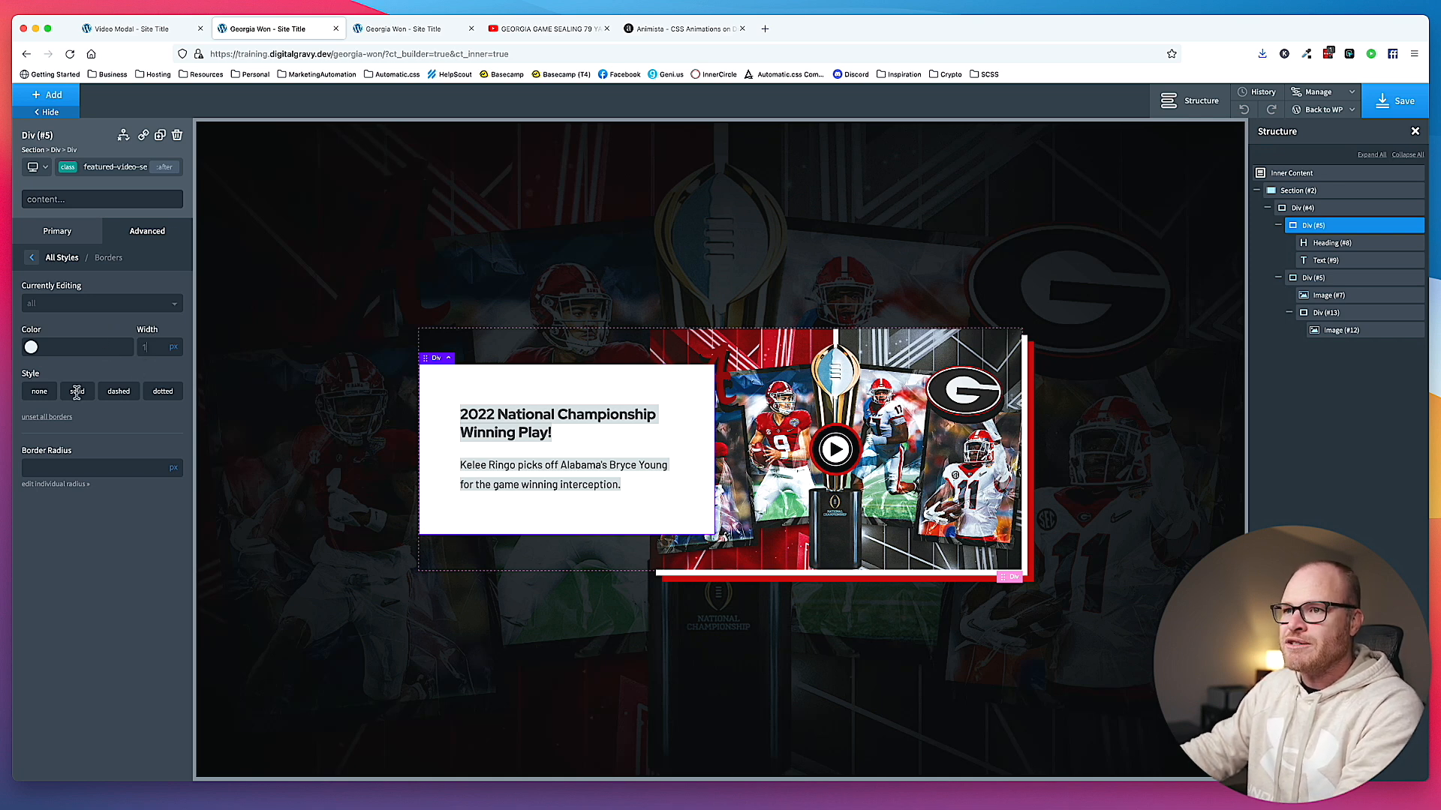
{"action": "left_click", "coordinate": [82, 349]}
{"action": "type", "text": "cc0000"}
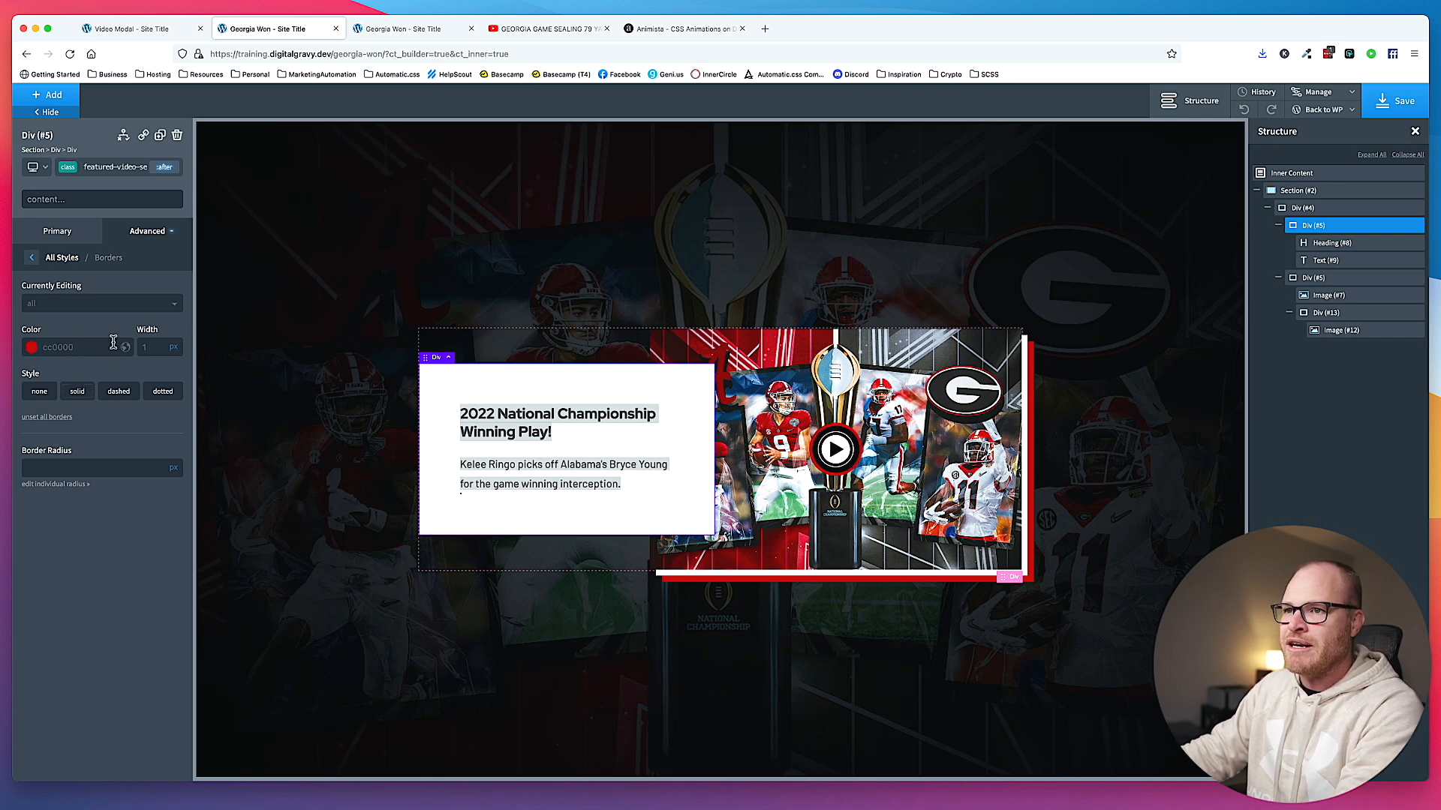
{"action": "left_click", "coordinate": [44, 350]}
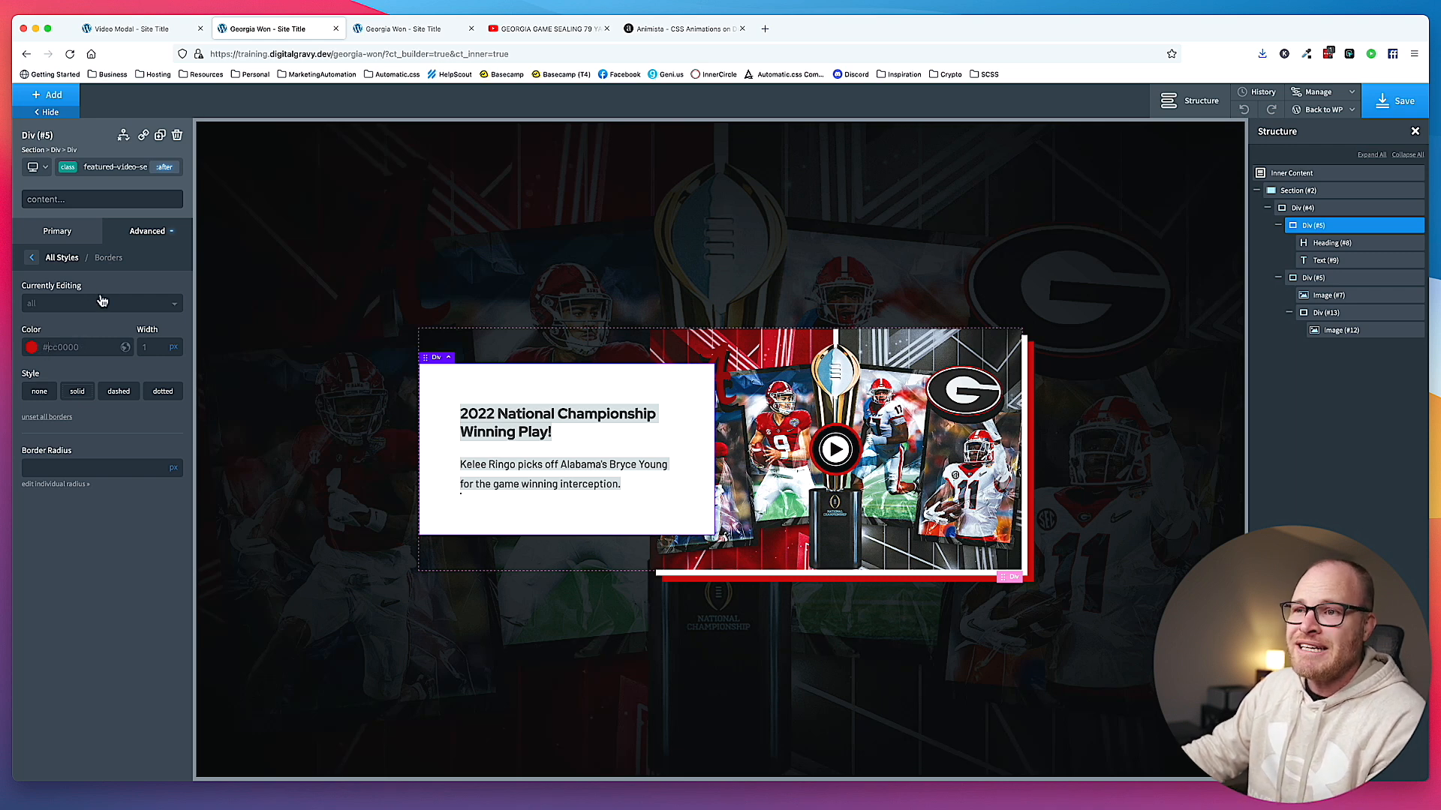
- Position the content wrapper's :after pseudo-element absolutely with 0 offsets on all four sides
{"action": "left_click", "coordinate": [154, 230]}
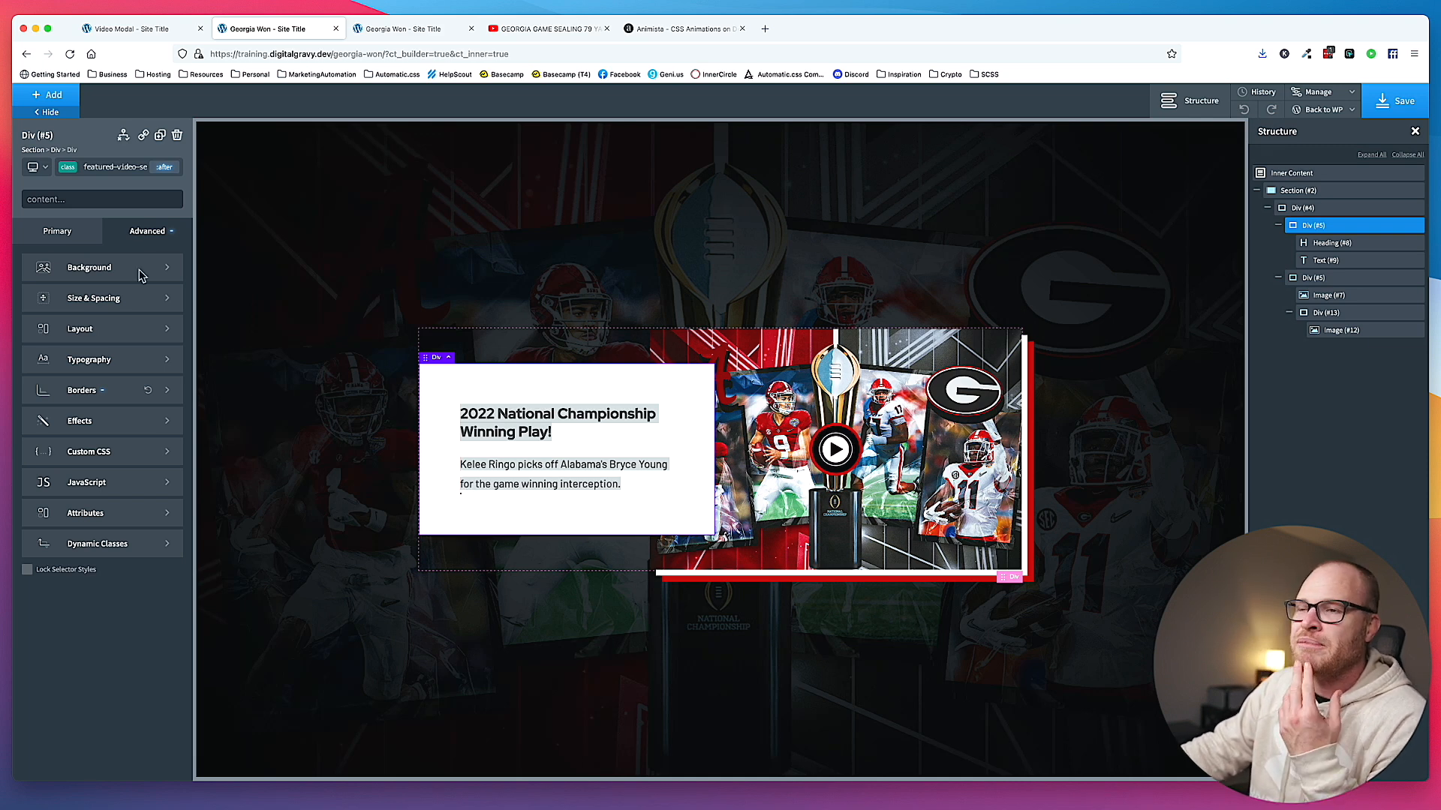
{"action": "left_click", "coordinate": [117, 330]}
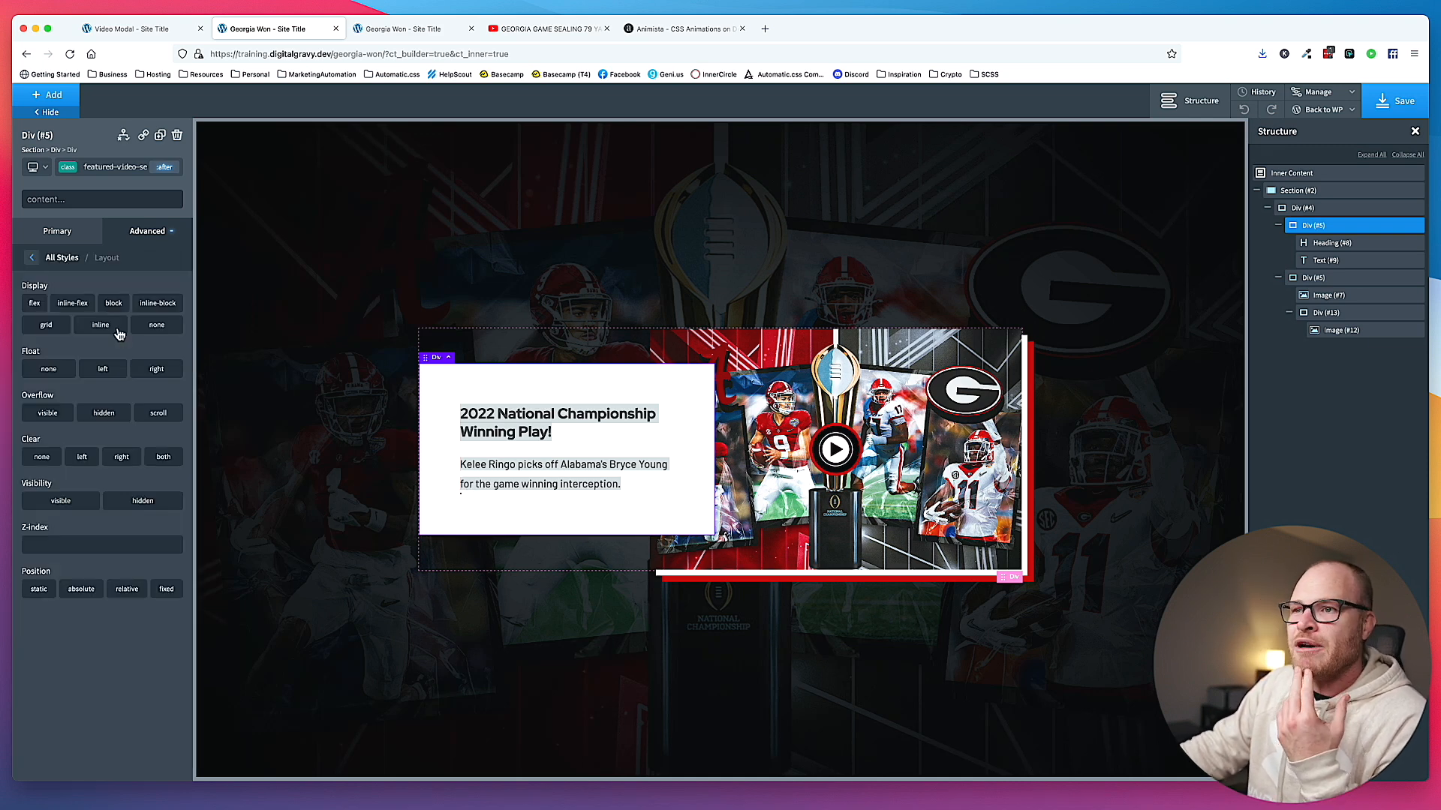
{"action": "left_click", "coordinate": [83, 590]}
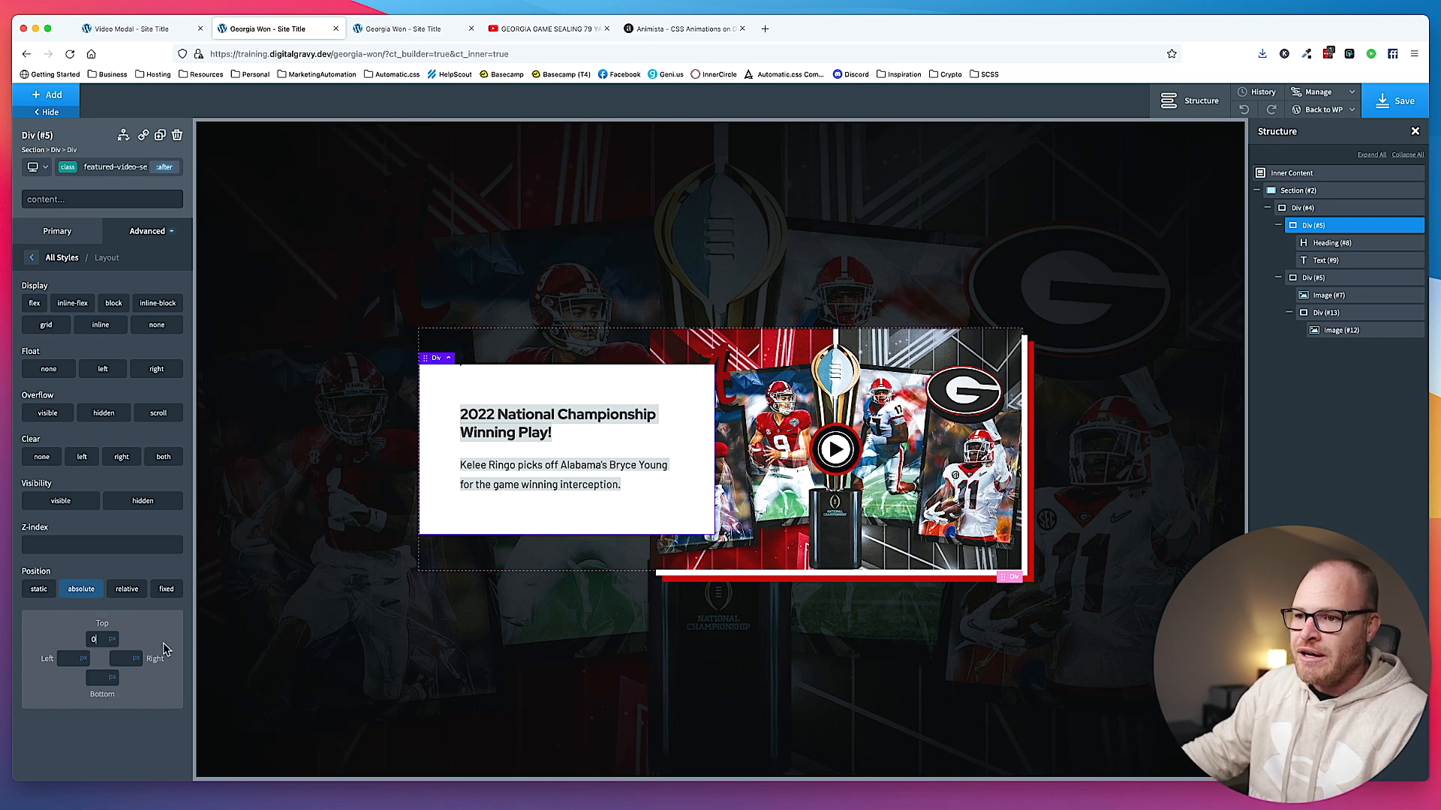
{"action": "left_click", "coordinate": [126, 659]}
{"action": "type", "text": "0"}
{"action": "left_click", "coordinate": [101, 678]}
{"action": "type", "text": "0"}
{"action": "left_click", "coordinate": [65, 661]}
{"action": "type", "text": "0"}
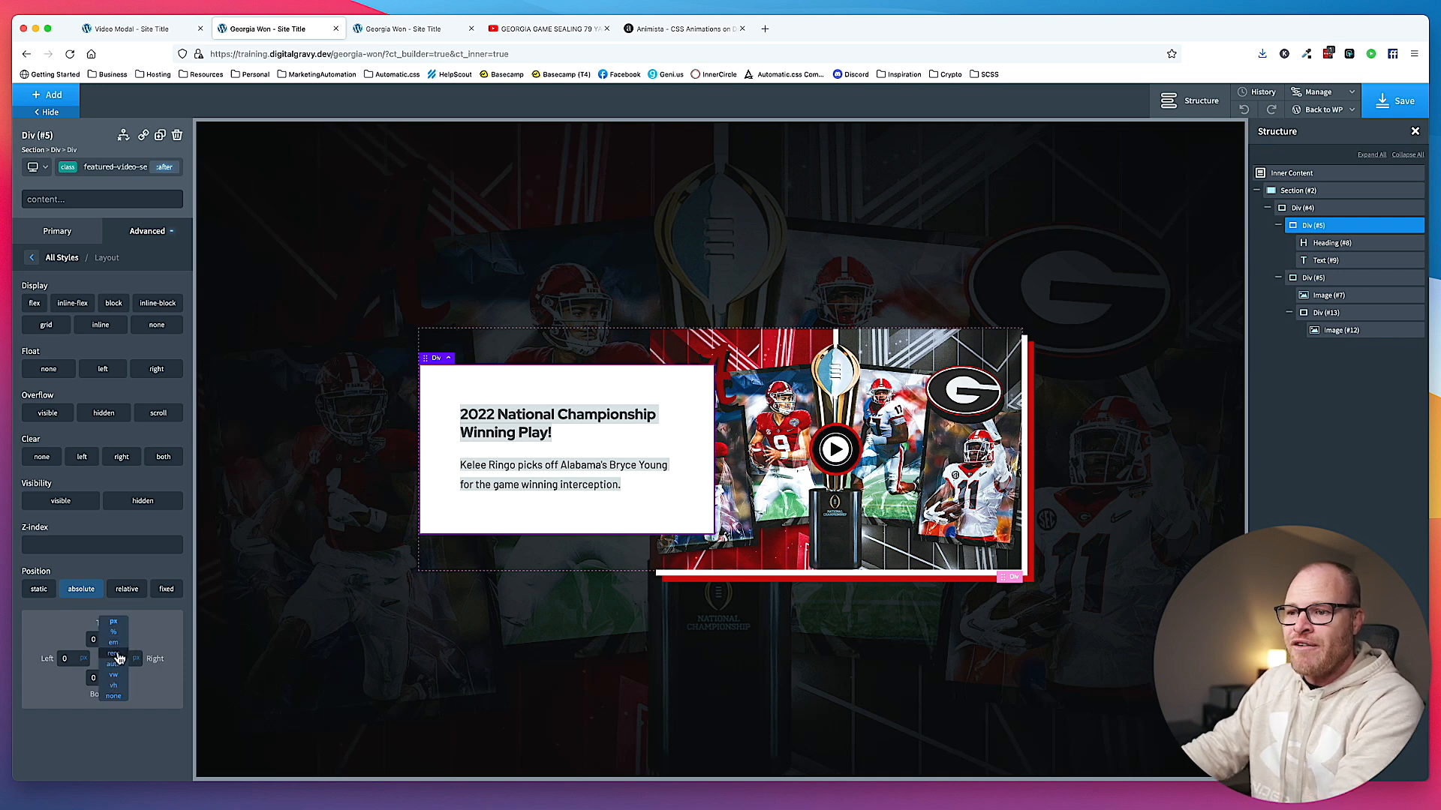
- Inset the :after pseudo-element by changing its top, right, bottom and left offsets to 1rem
{"action": "left_click", "coordinate": [117, 655]}
{"action": "type", "text": "1"}
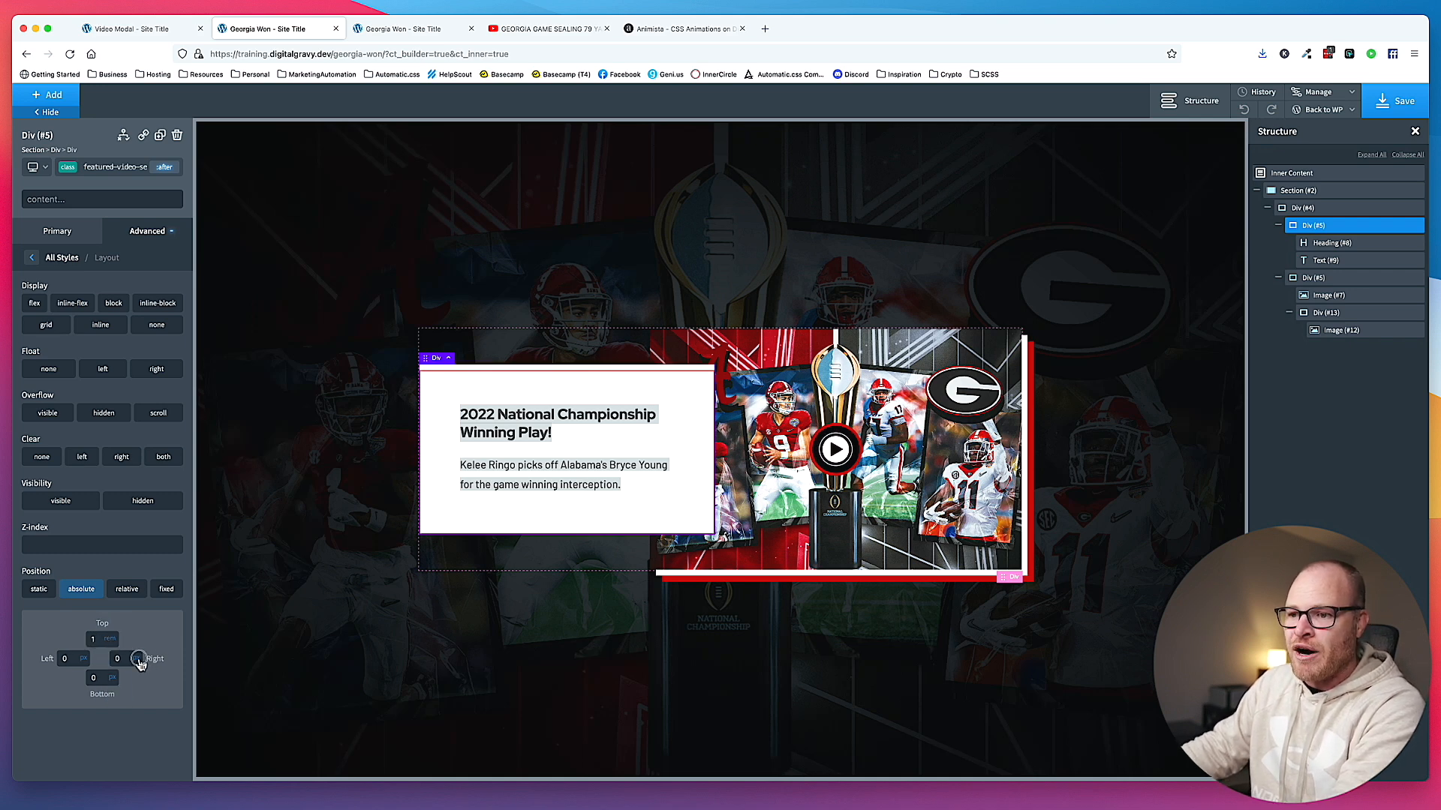
{"action": "left_click", "coordinate": [129, 674]}
{"action": "type", "text": "1"}
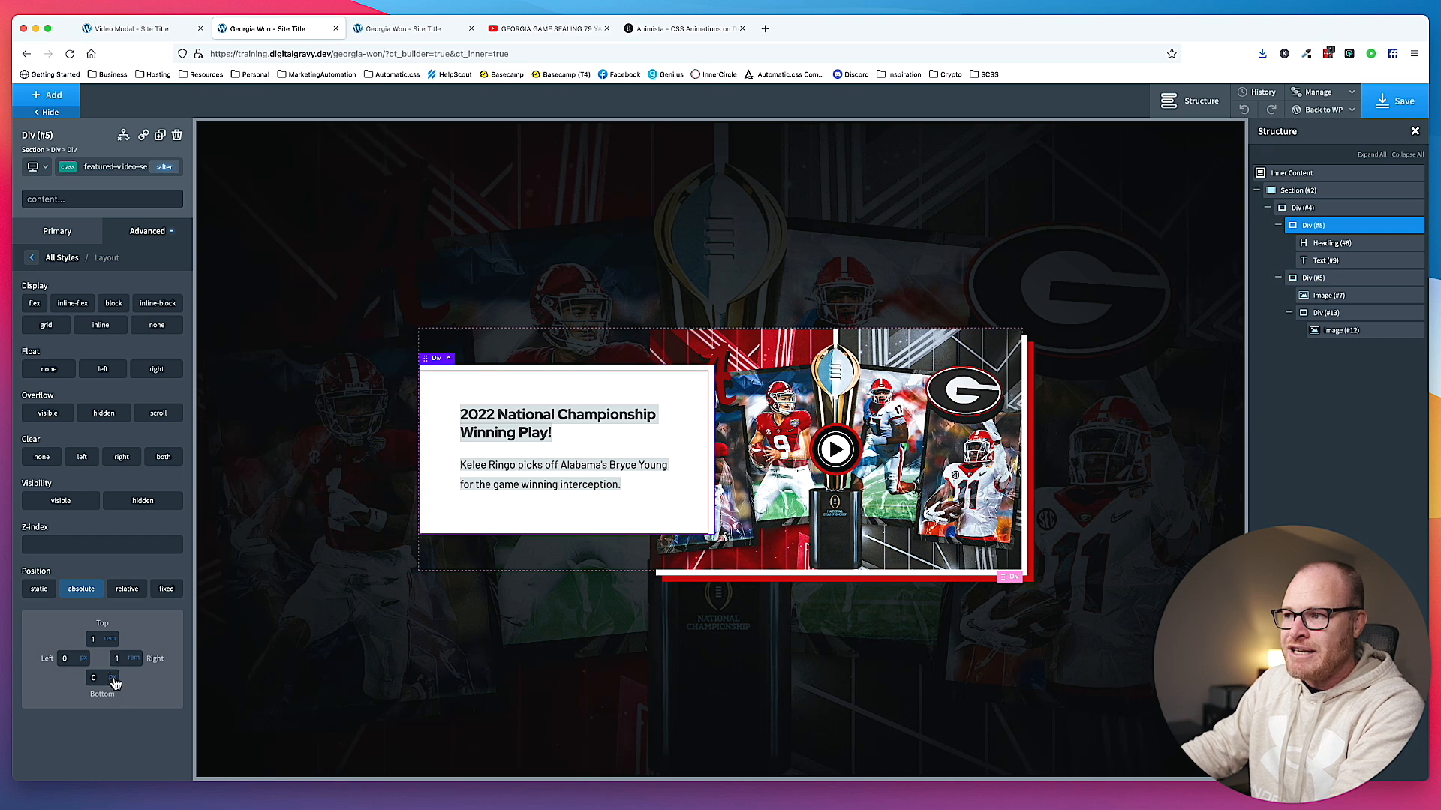
{"action": "left_click", "coordinate": [112, 692]}
{"action": "type", "text": "1"}
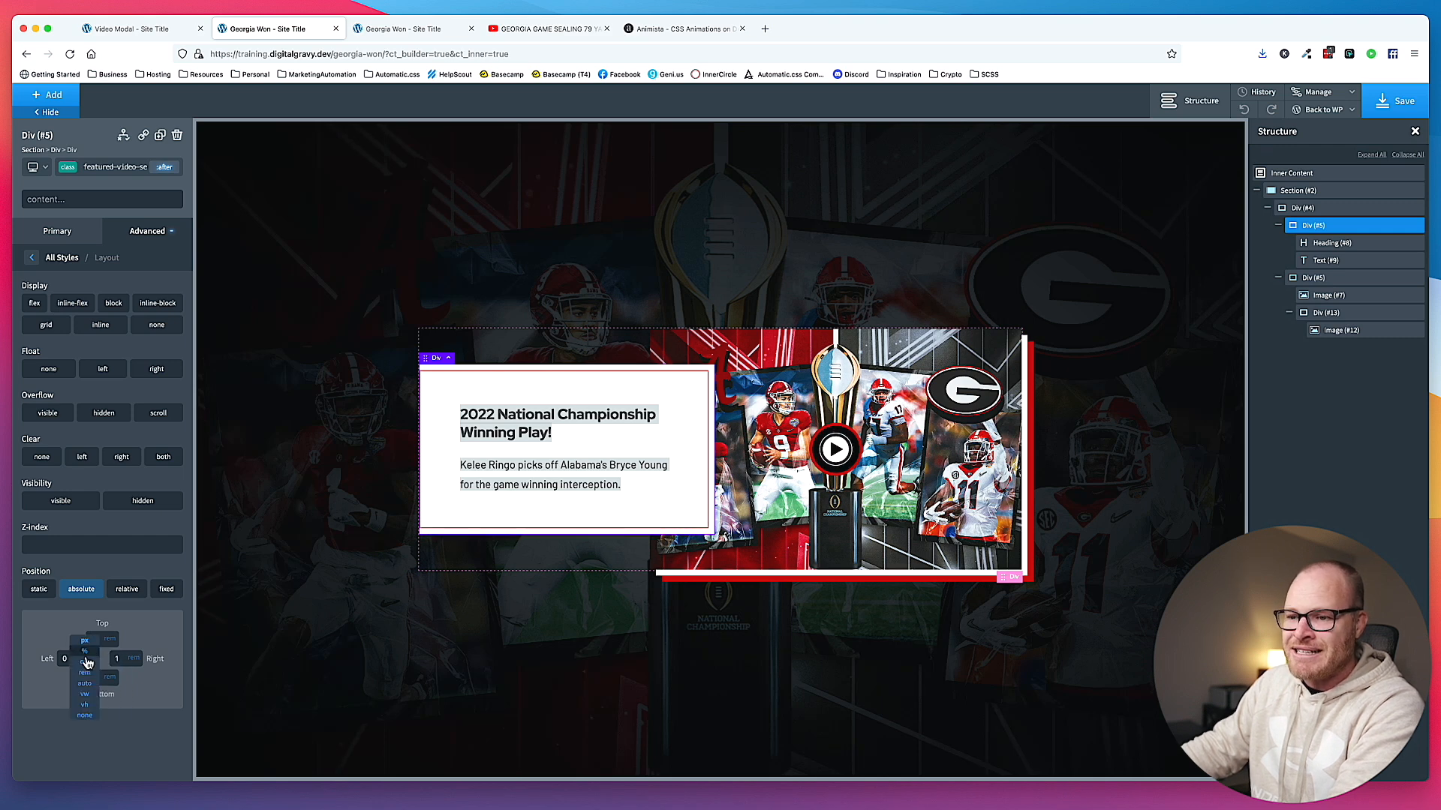
{"action": "left_click", "coordinate": [84, 674]}
{"action": "type", "text": "1"}
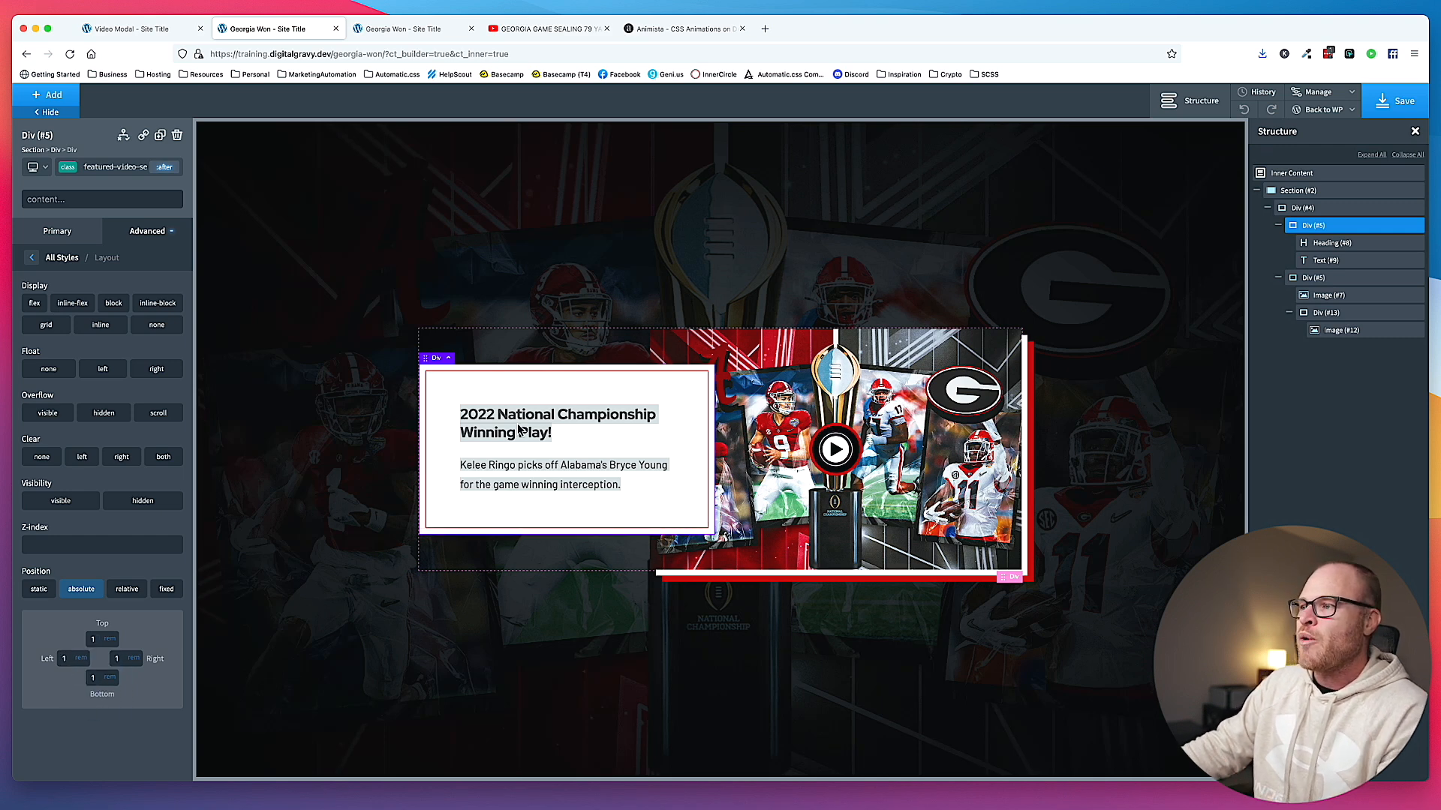
- Save the page and reload the published Georgia Won page to check the text box's inner border
{"action": "left_click", "coordinate": [571, 250]}
{"action": "key", "text": "ctrl+s"}
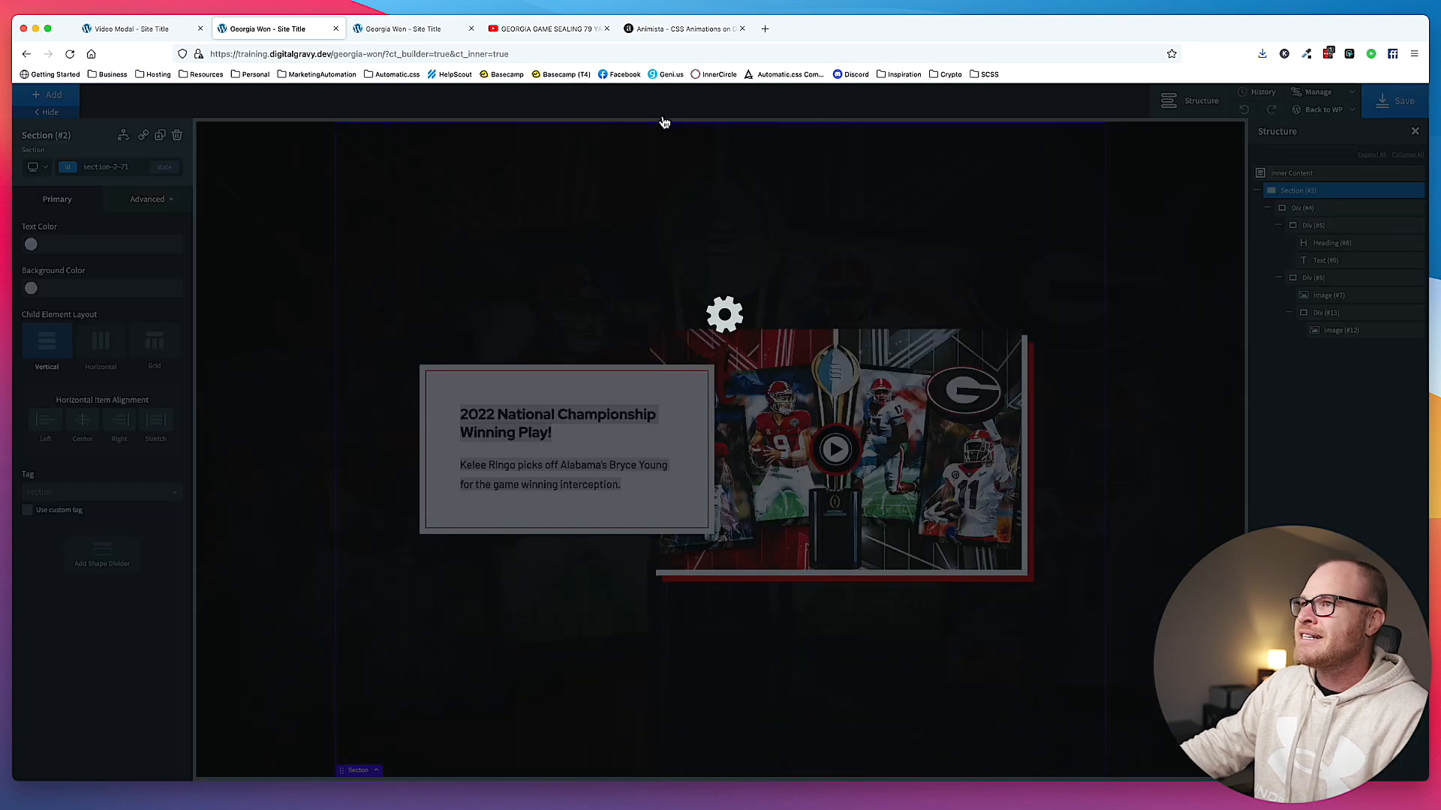
{"action": "left_click", "coordinate": [404, 30]}
{"action": "key", "text": "super+r"}
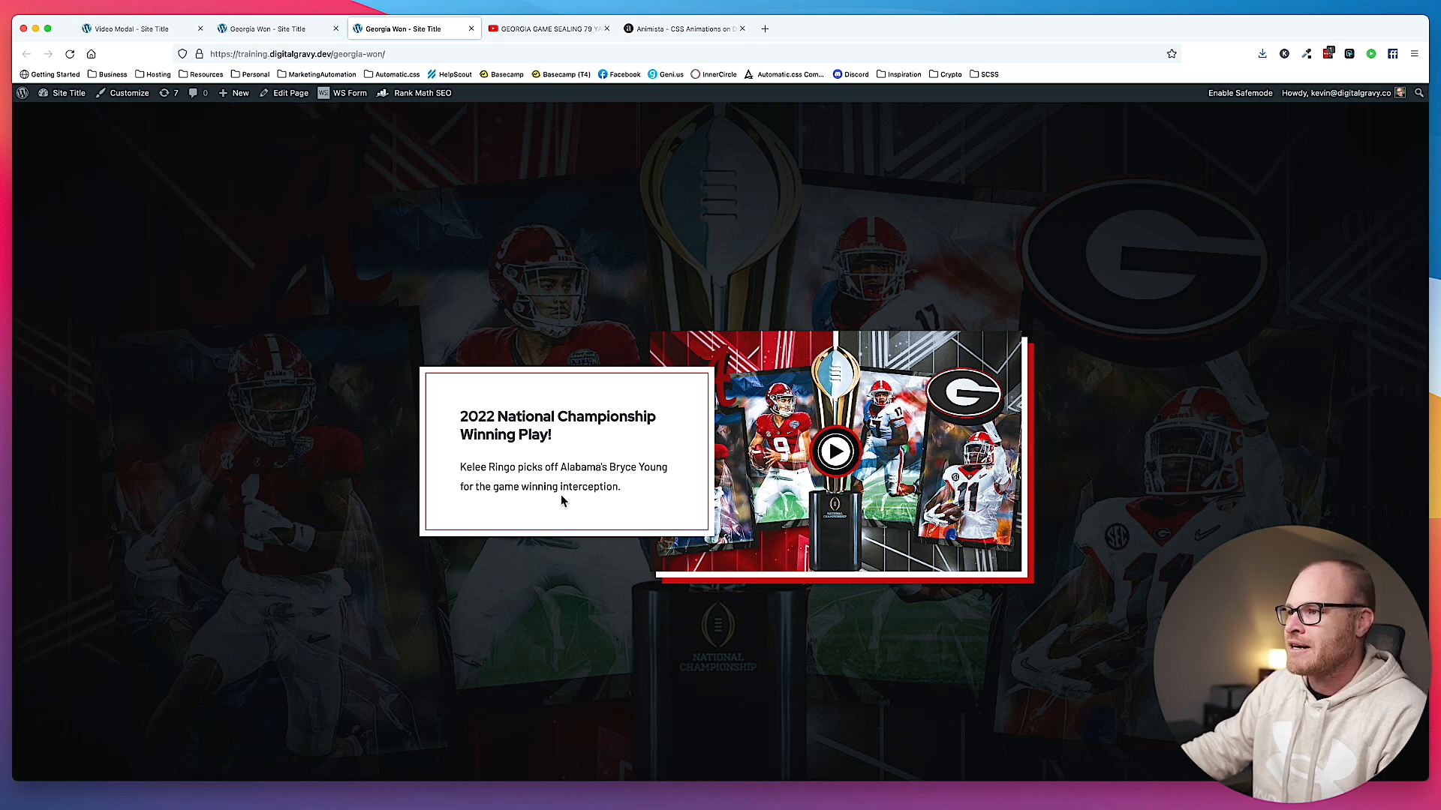
- Compare the text box width and its overlap with the thumbnail between the Video Modal and published Georgia Won pages
{"action": "left_click", "coordinate": [147, 29]}
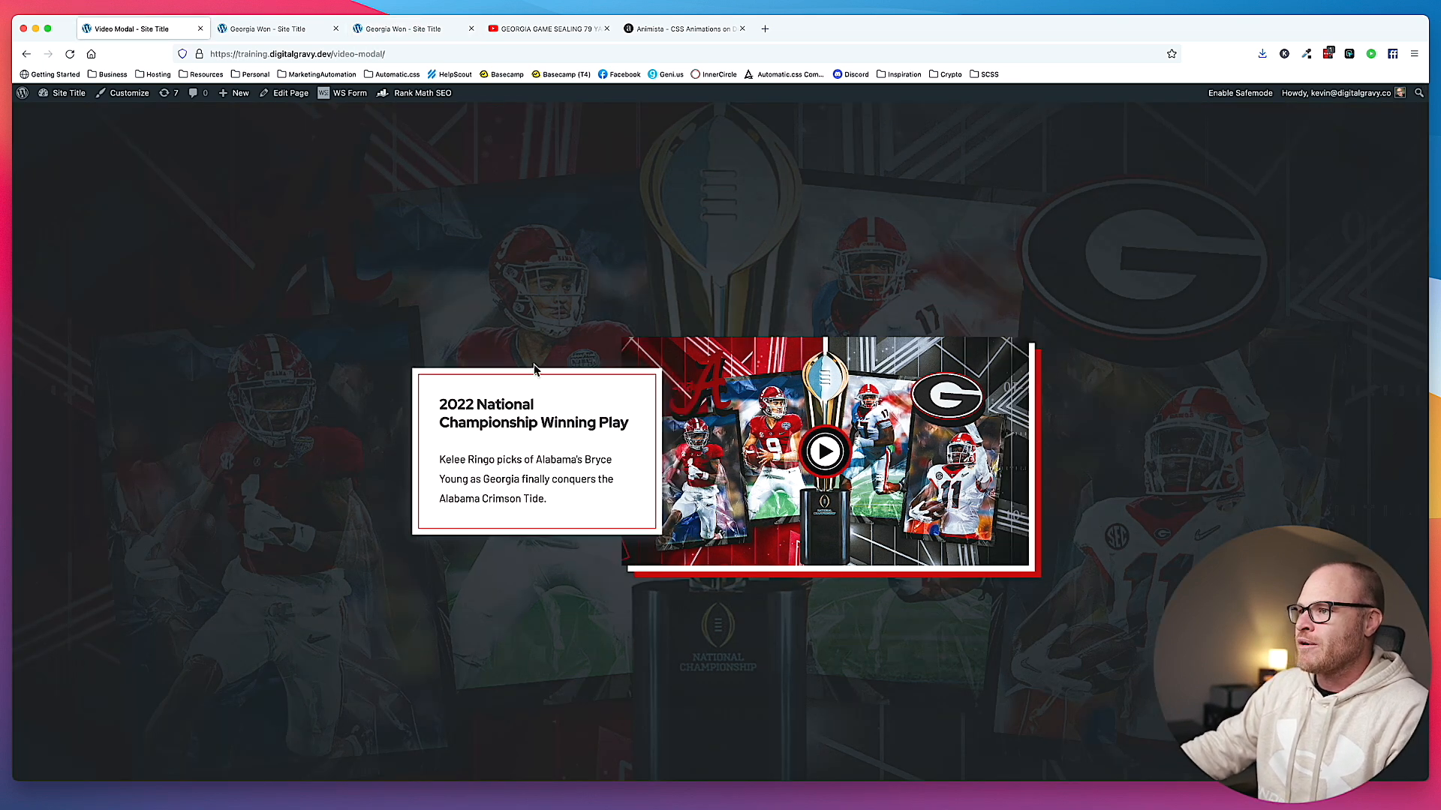
{"action": "left_click", "coordinate": [416, 30]}
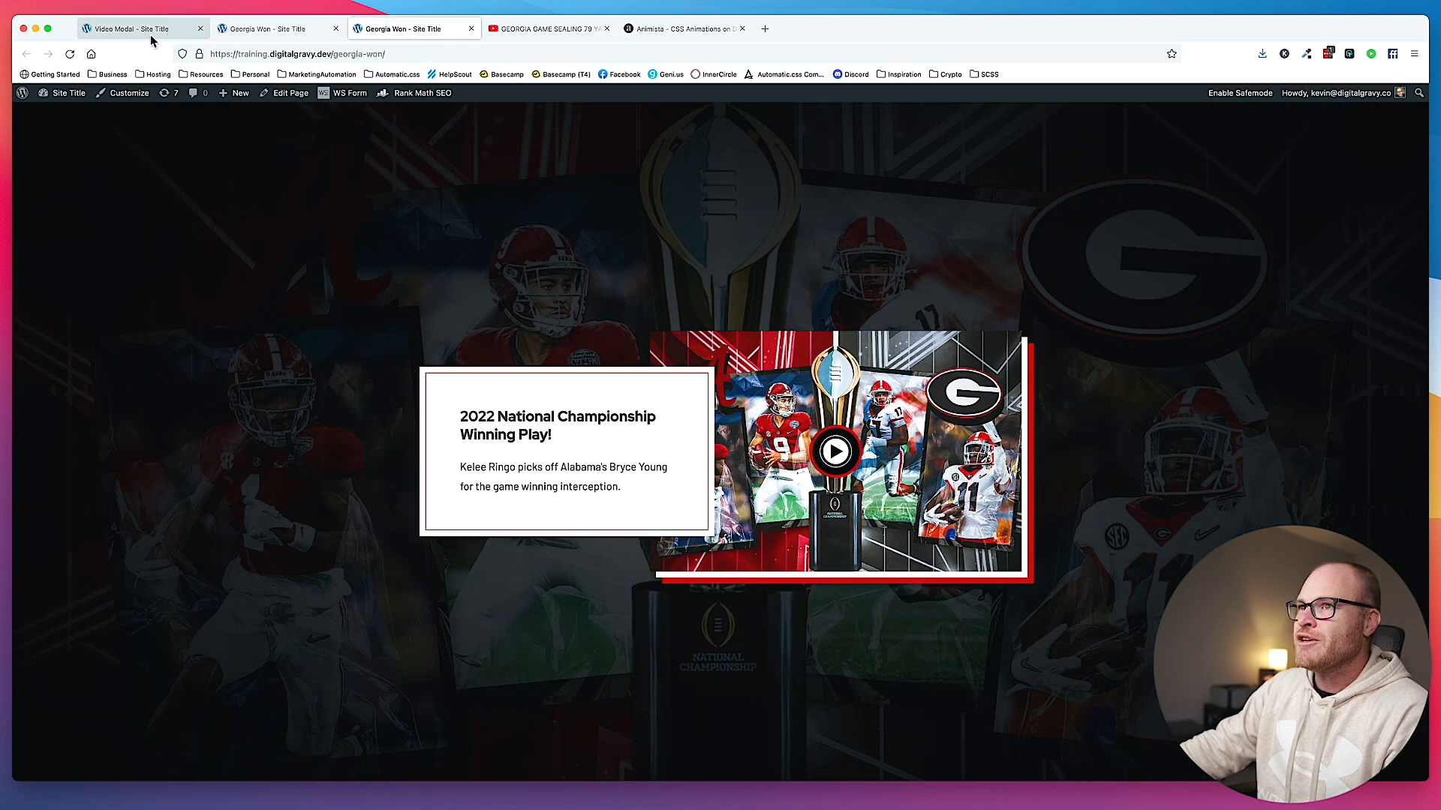
{"action": "left_click", "coordinate": [151, 38]}
{"action": "left_click", "coordinate": [413, 32]}
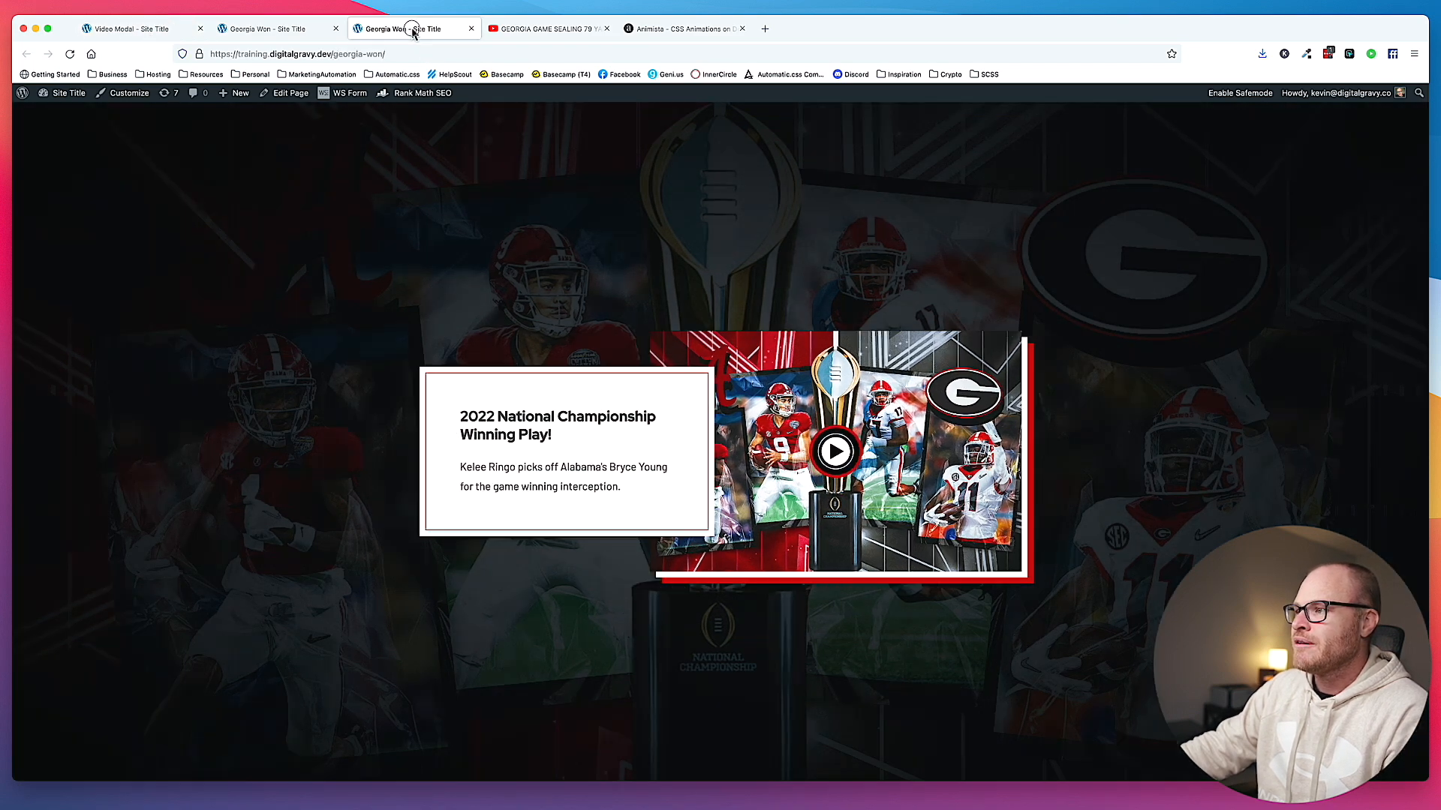
{"action": "left_click", "coordinate": [132, 30]}
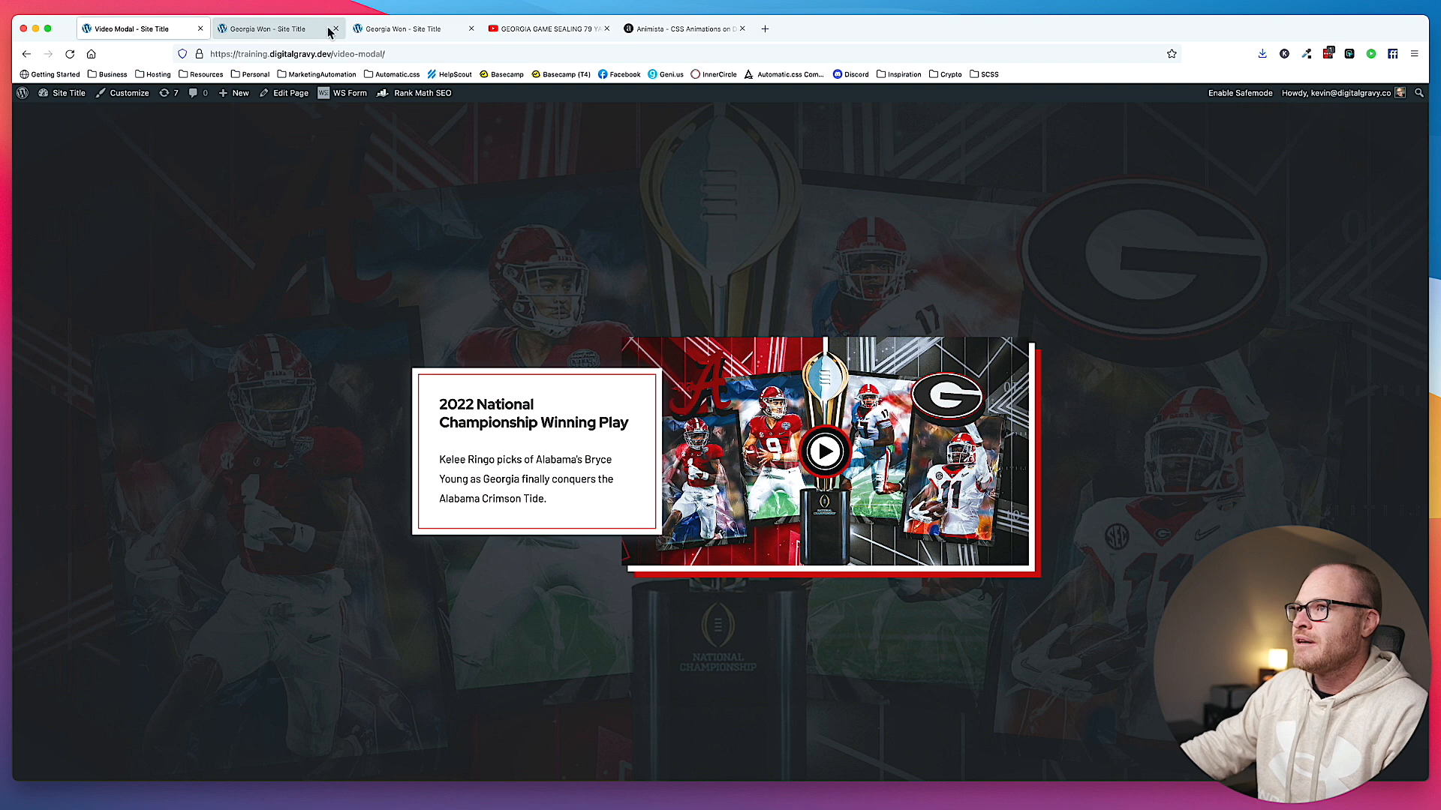
{"action": "left_click", "coordinate": [388, 31]}
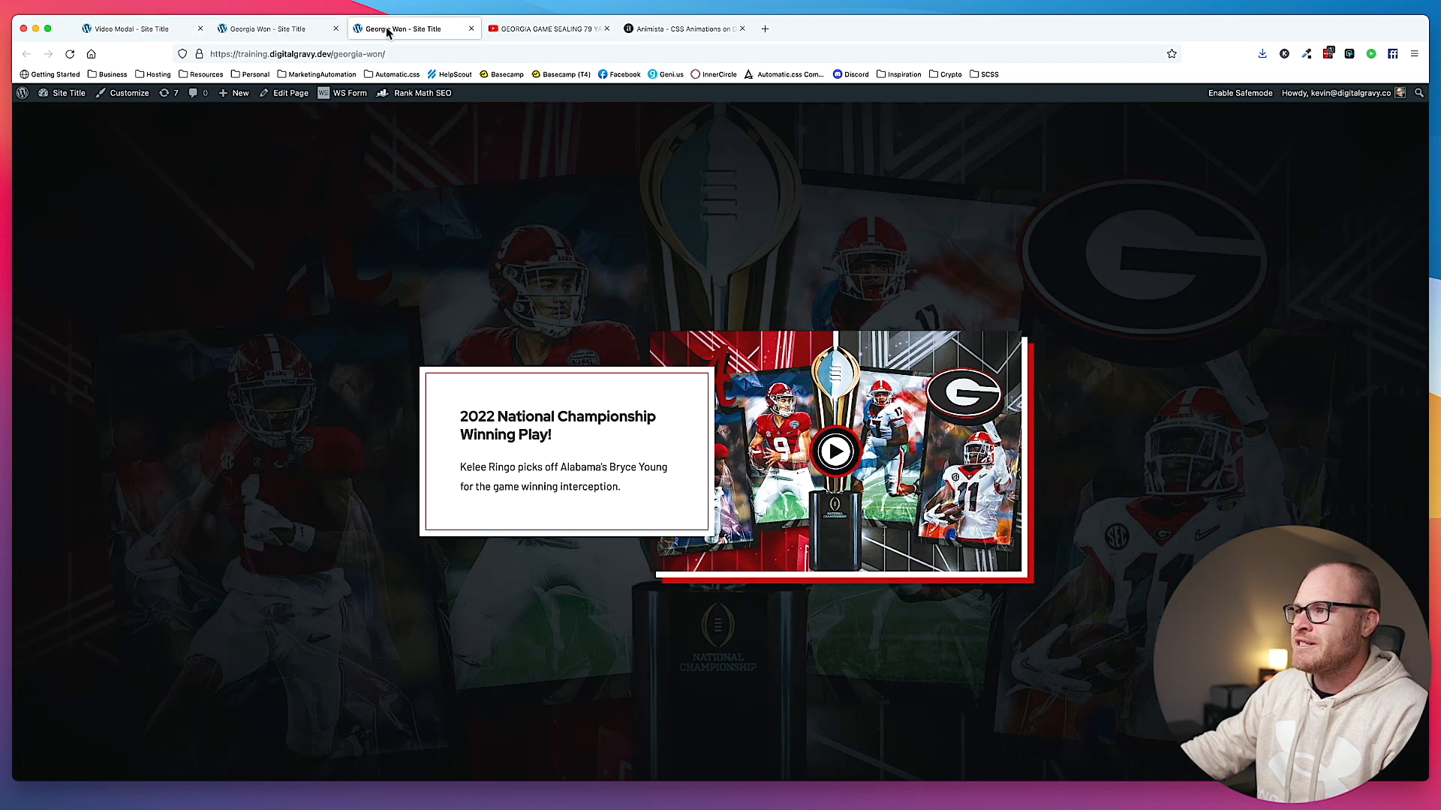
{"action": "left_click", "coordinate": [169, 32]}
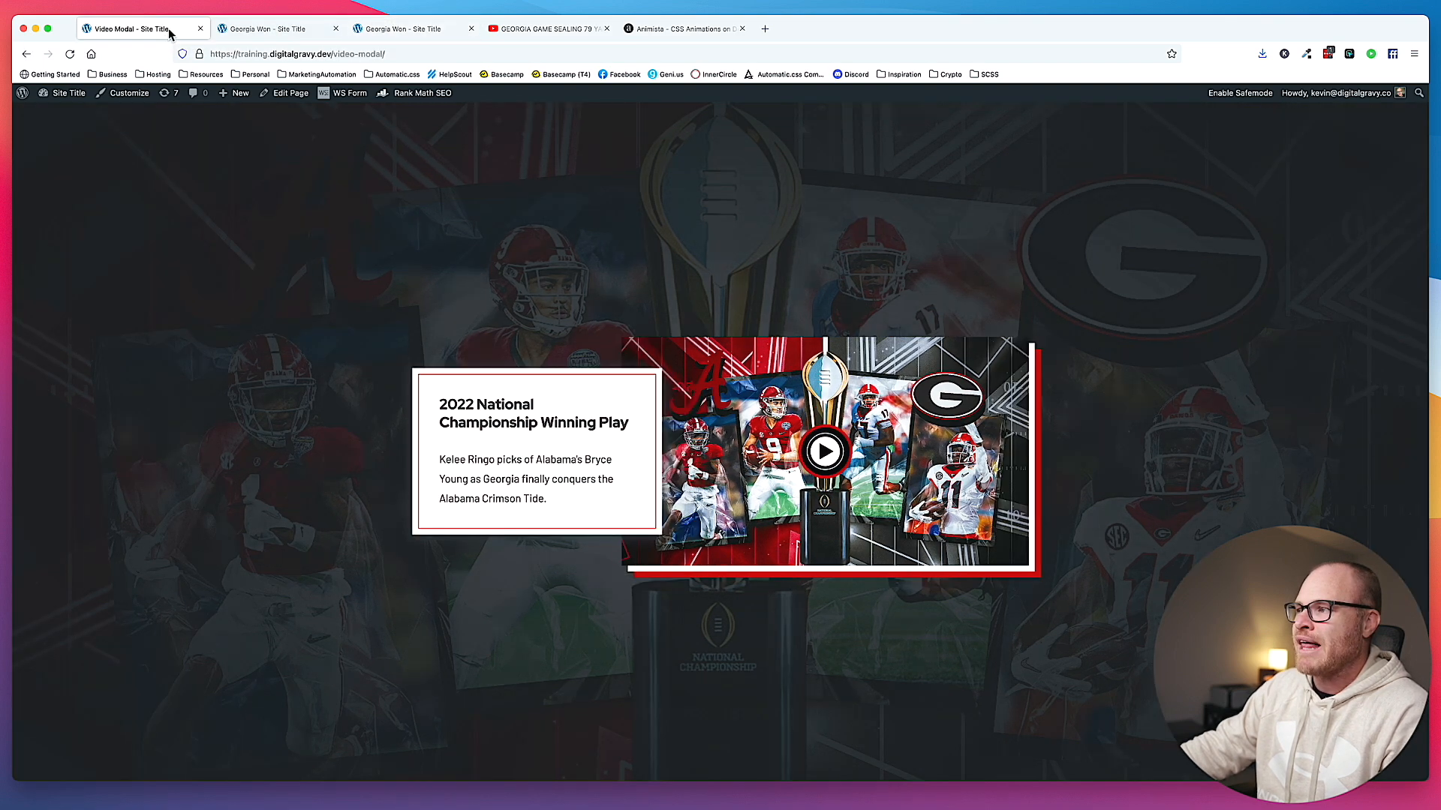
{"action": "left_click", "coordinate": [387, 30]}
- Try ending the content wrapper's grid-column at line 4 in its custom CSS in the builder
{"action": "left_click", "coordinate": [292, 30]}
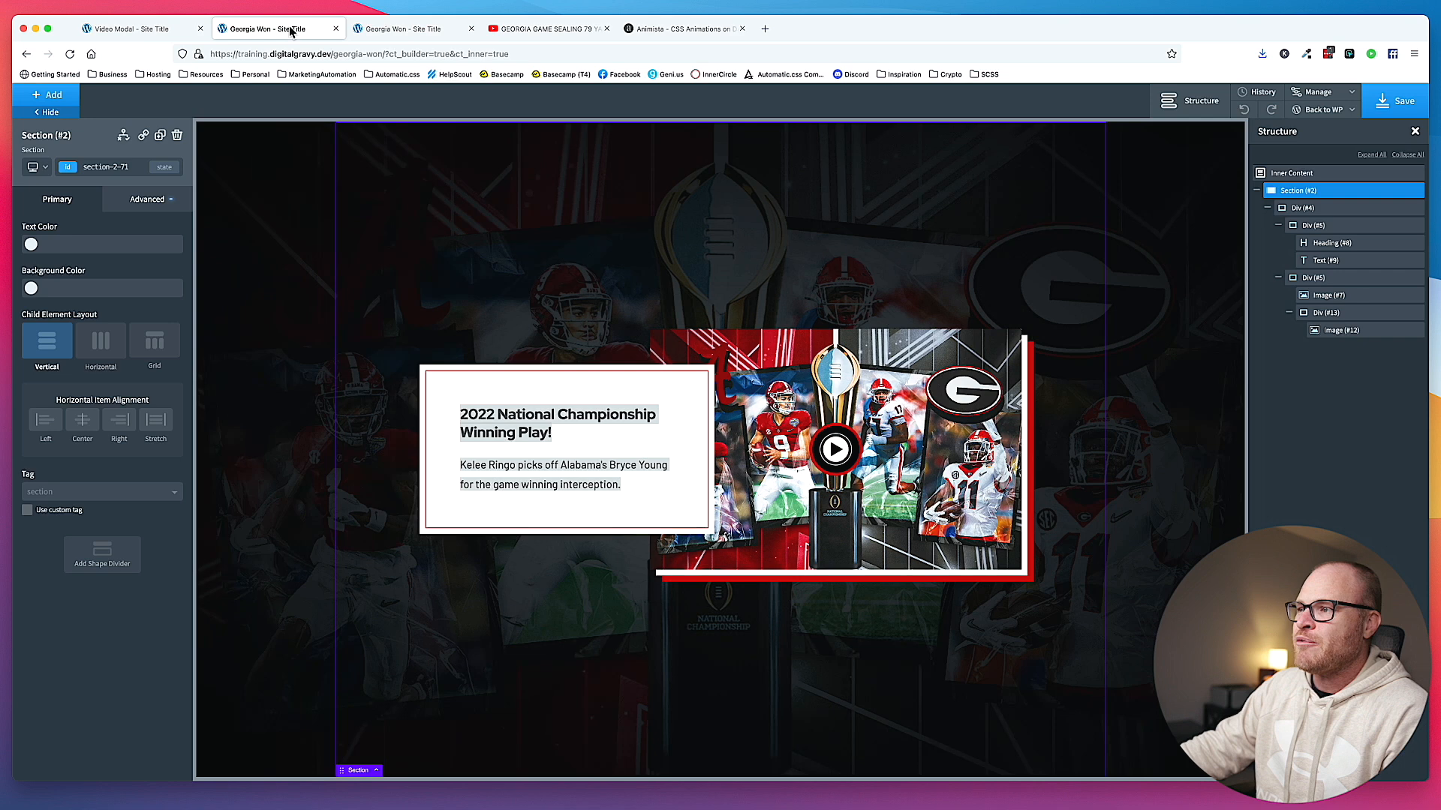
{"action": "left_click", "coordinate": [649, 402]}
{"action": "left_click", "coordinate": [146, 200]}
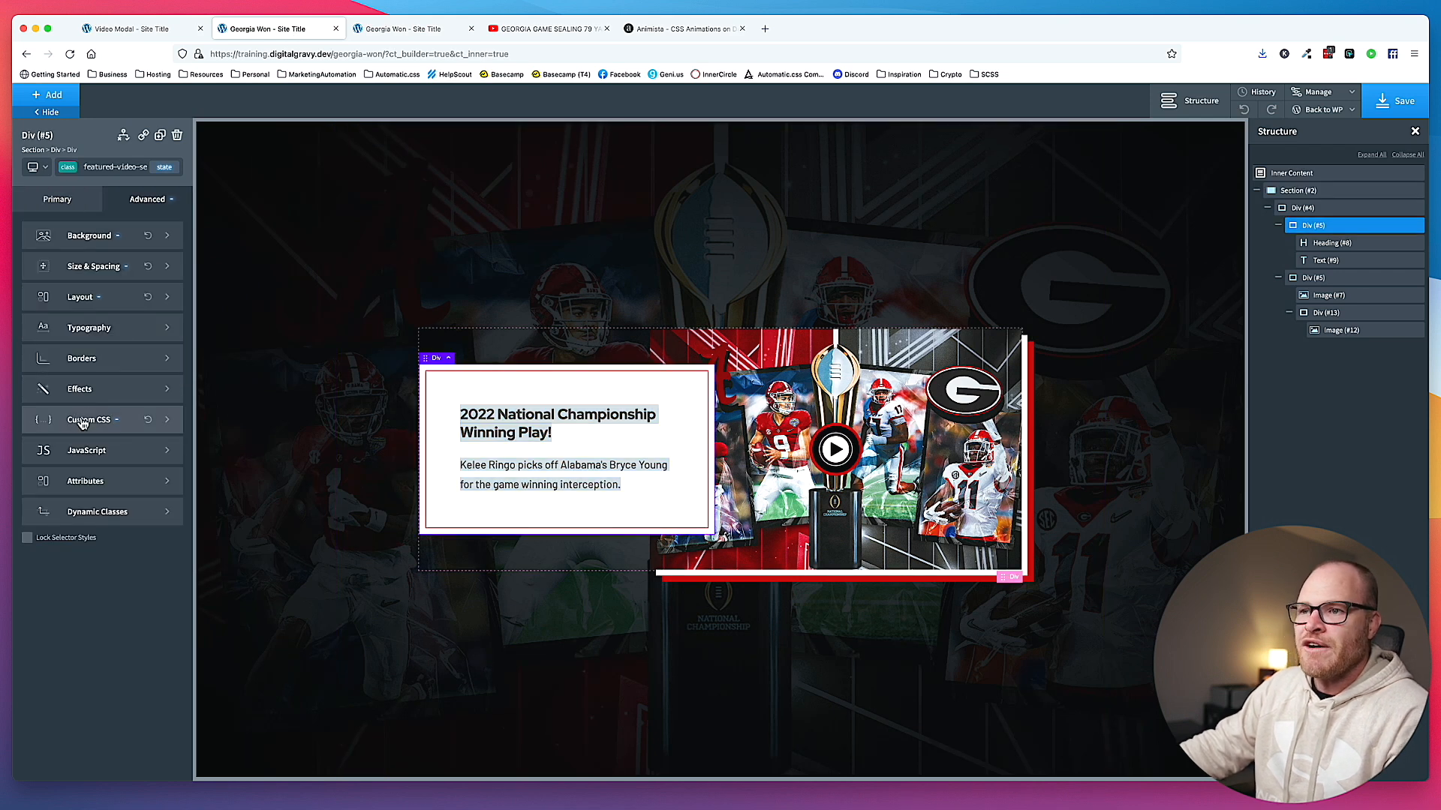
{"action": "left_click", "coordinate": [80, 419]}
{"action": "key", "text": "BackSpace"}
{"action": "type", "text": "4;"}
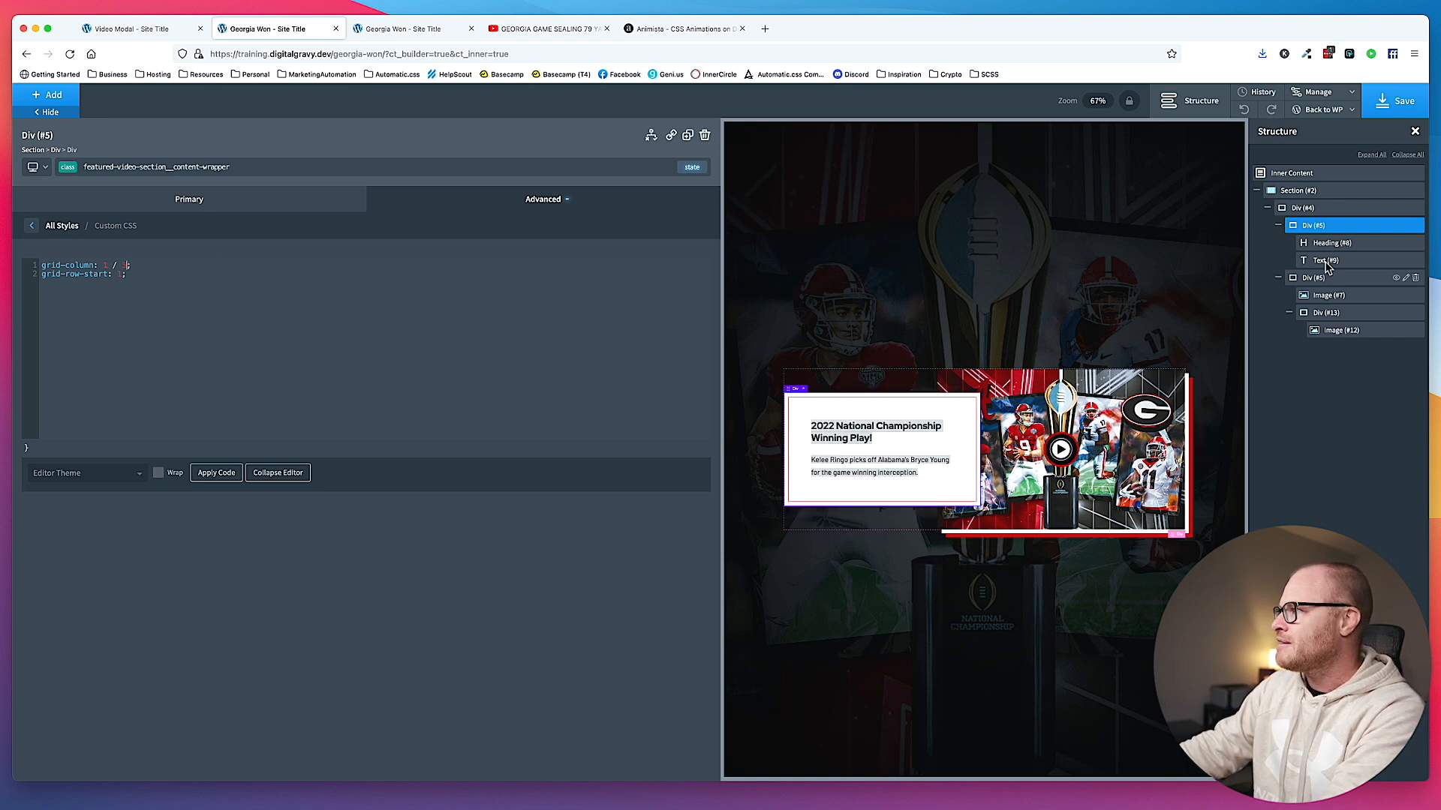
- Start the video wrapper's grid-column at line 3 in its custom CSS
{"action": "left_click", "coordinate": [1327, 296]}
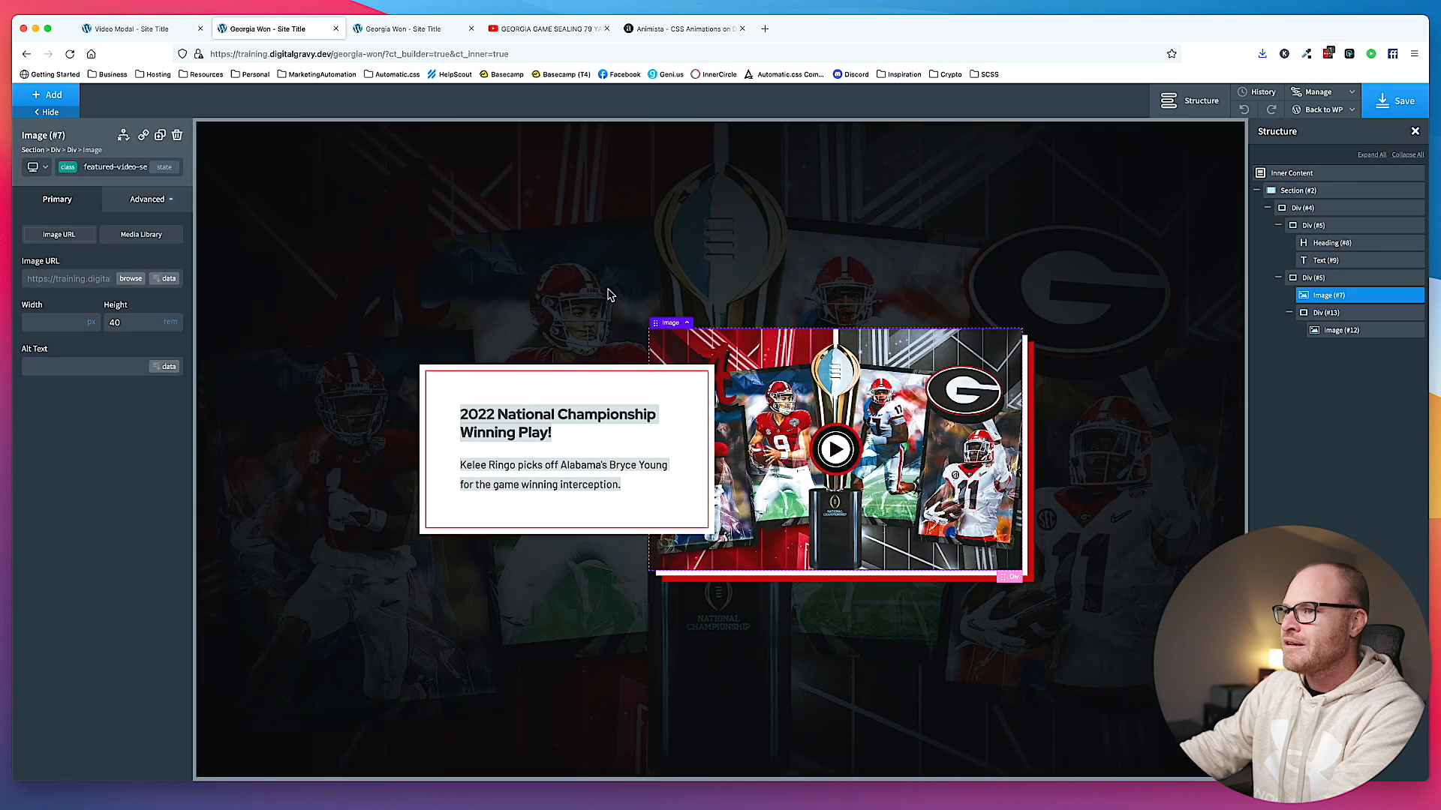
{"action": "left_click", "coordinate": [1313, 278]}
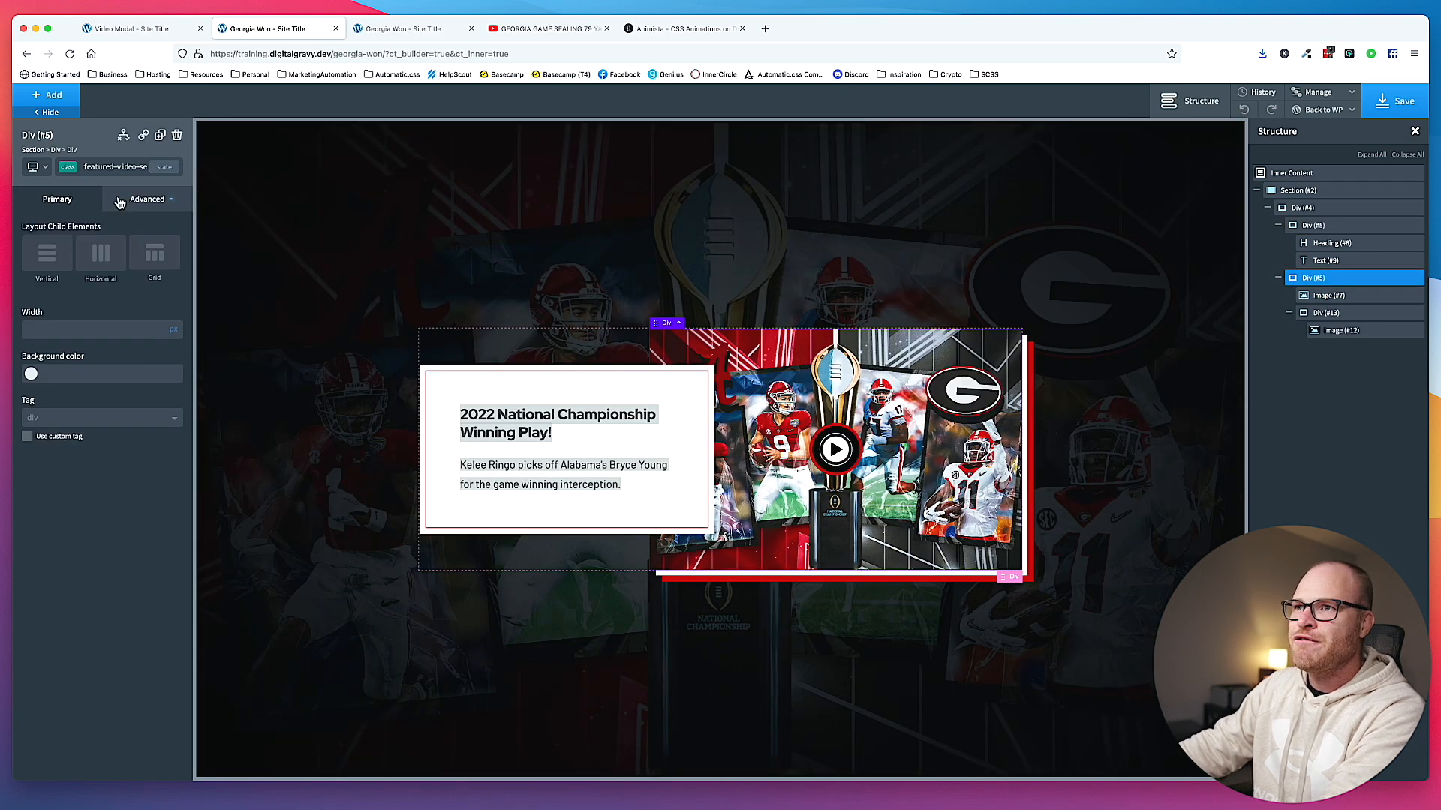
{"action": "left_click", "coordinate": [142, 199]}
{"action": "left_click", "coordinate": [89, 419]}
{"action": "left_click", "coordinate": [109, 265]}
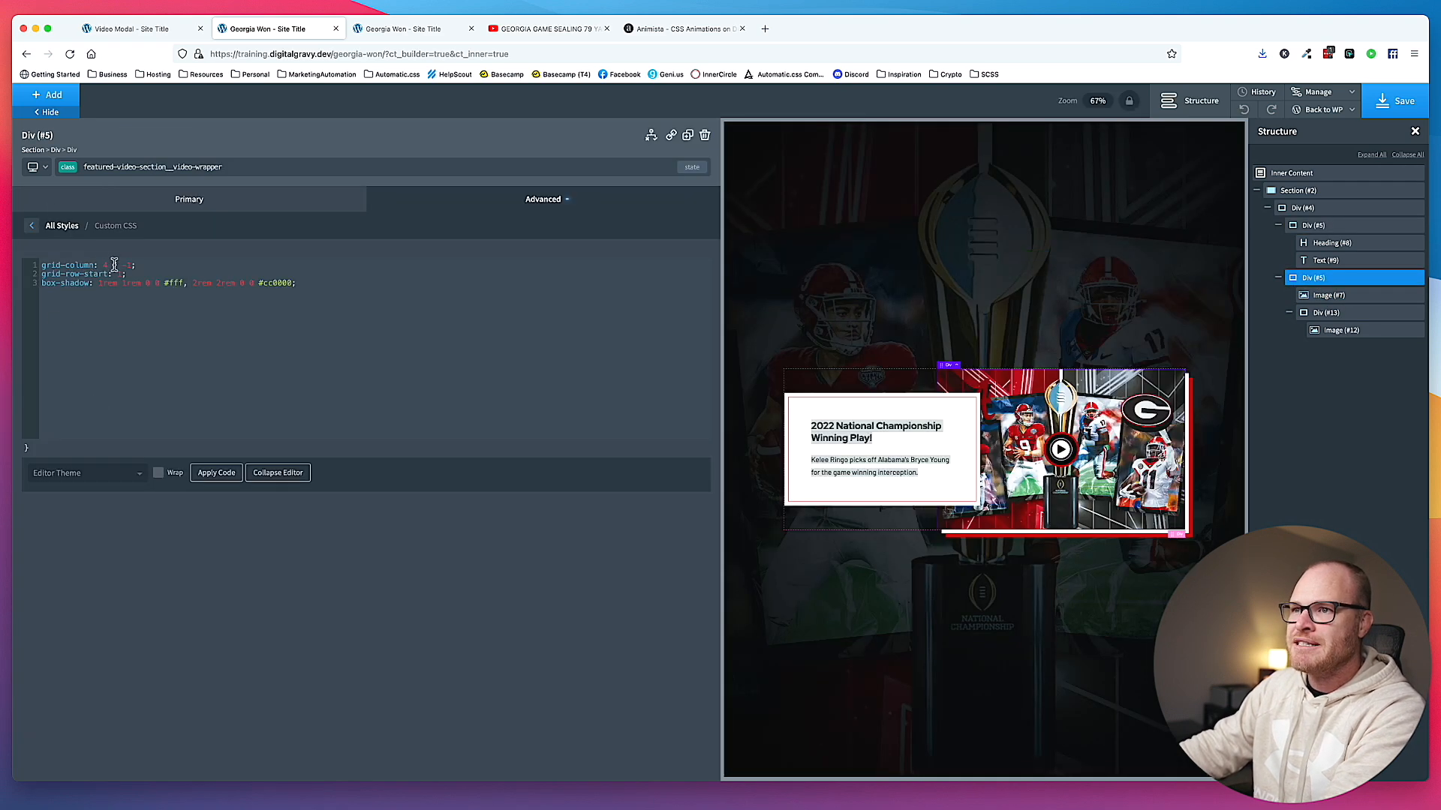
{"action": "key", "text": "BackSpace"}
{"action": "type", "text": "3"}
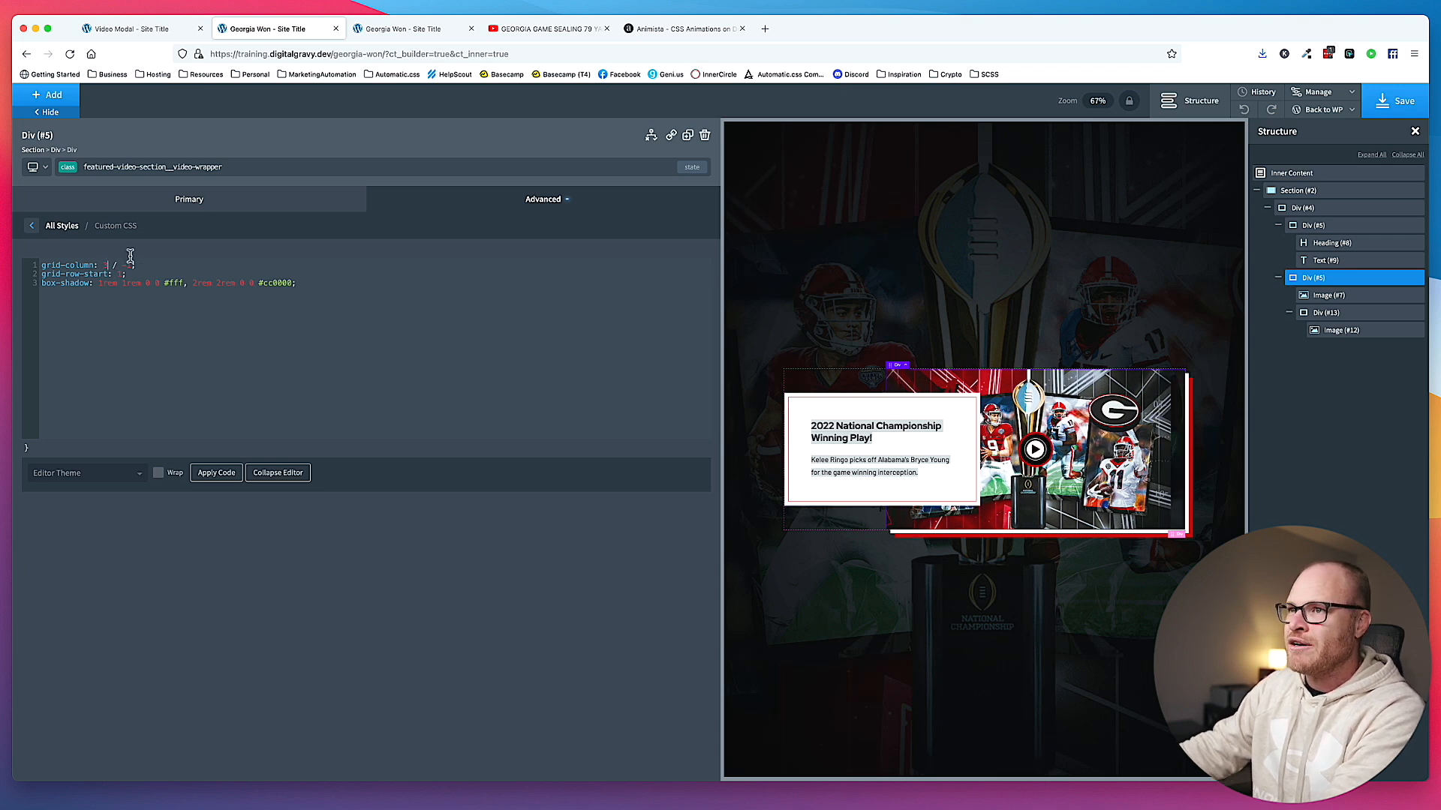
- Set the column count of the grid div enclosing the text box and thumbnail to 10
{"action": "left_click", "coordinate": [858, 376]}
{"action": "double_click", "coordinate": [44, 346]}
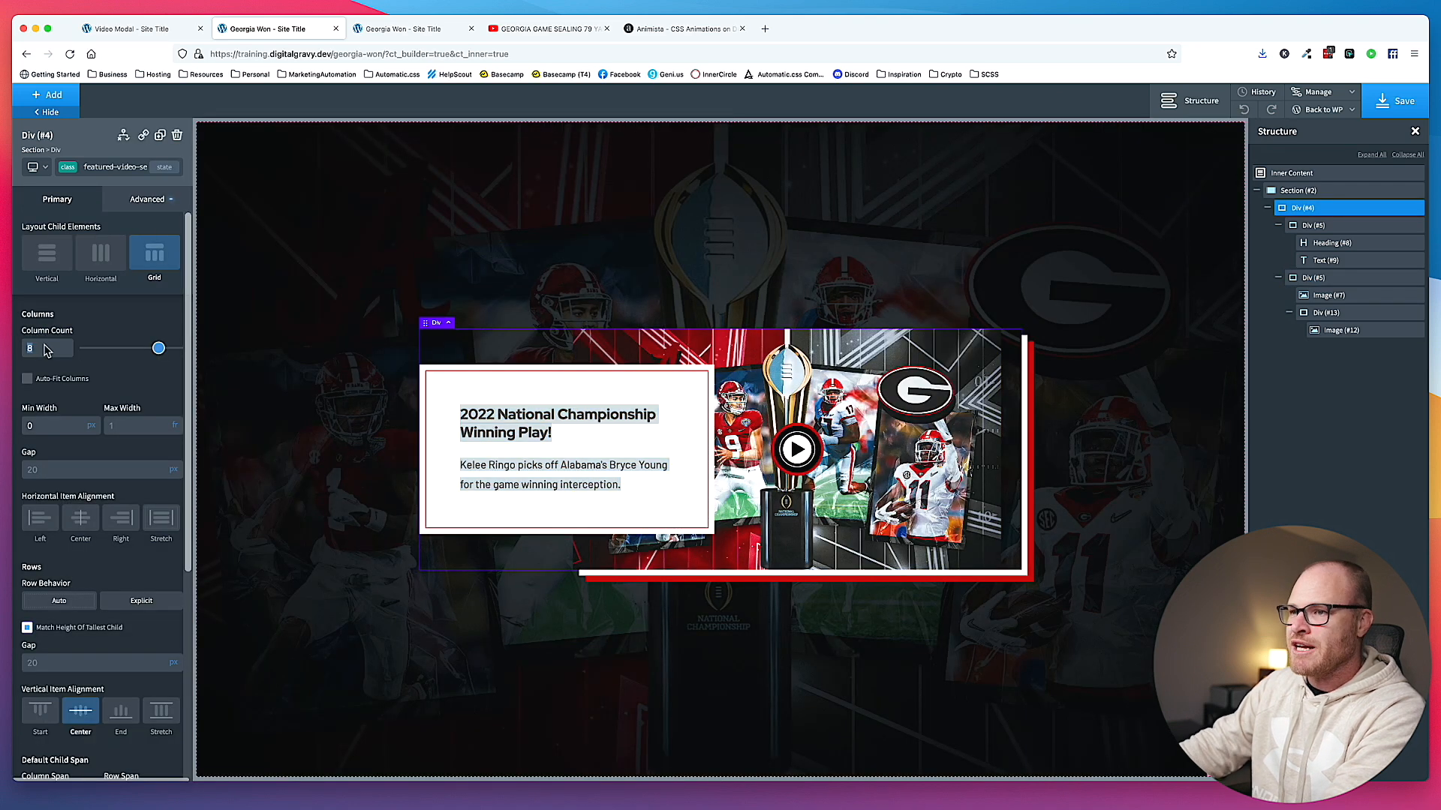
{"action": "type", "text": "10"}
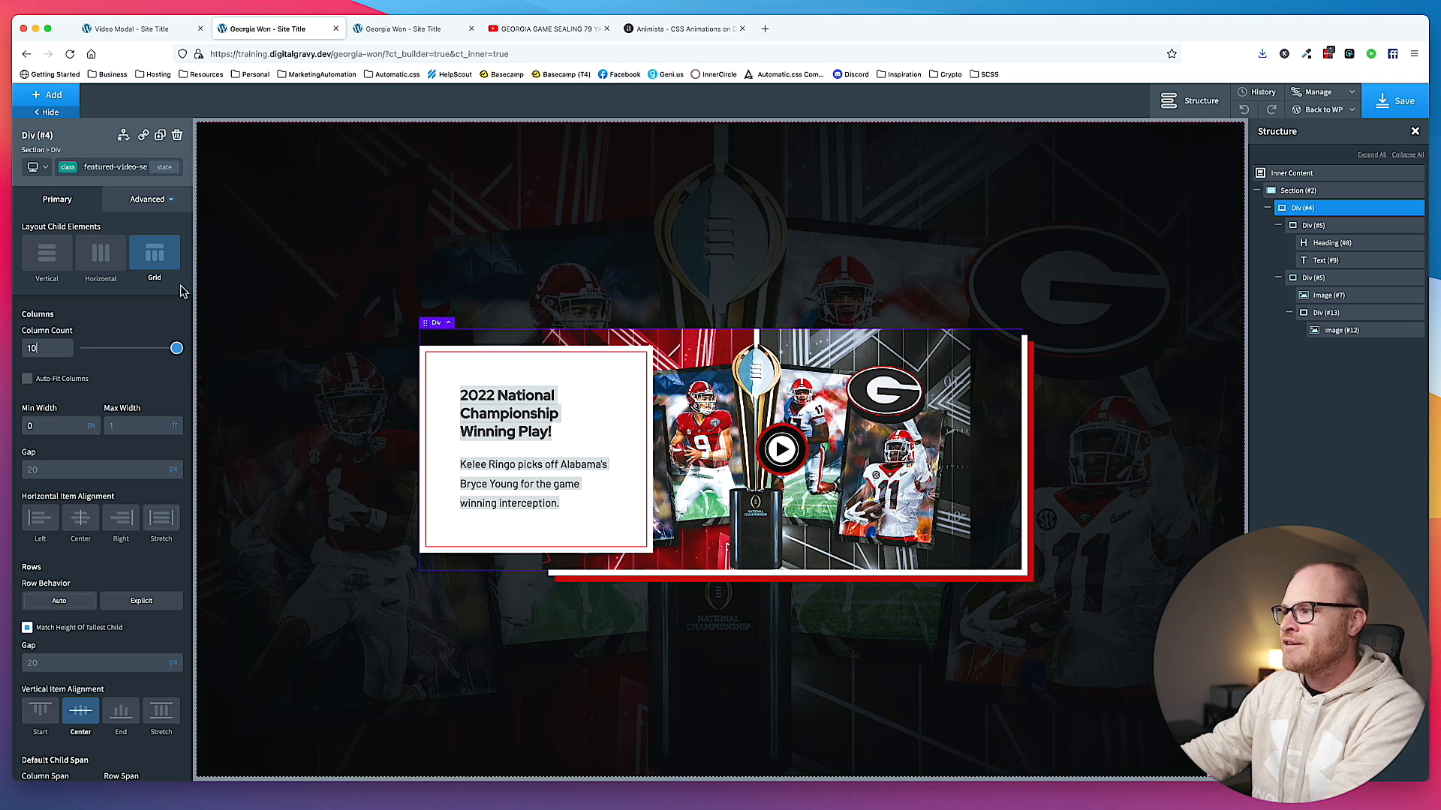
- Set the video thumbnail image's width to 100%
{"action": "left_click", "coordinate": [1010, 444]}
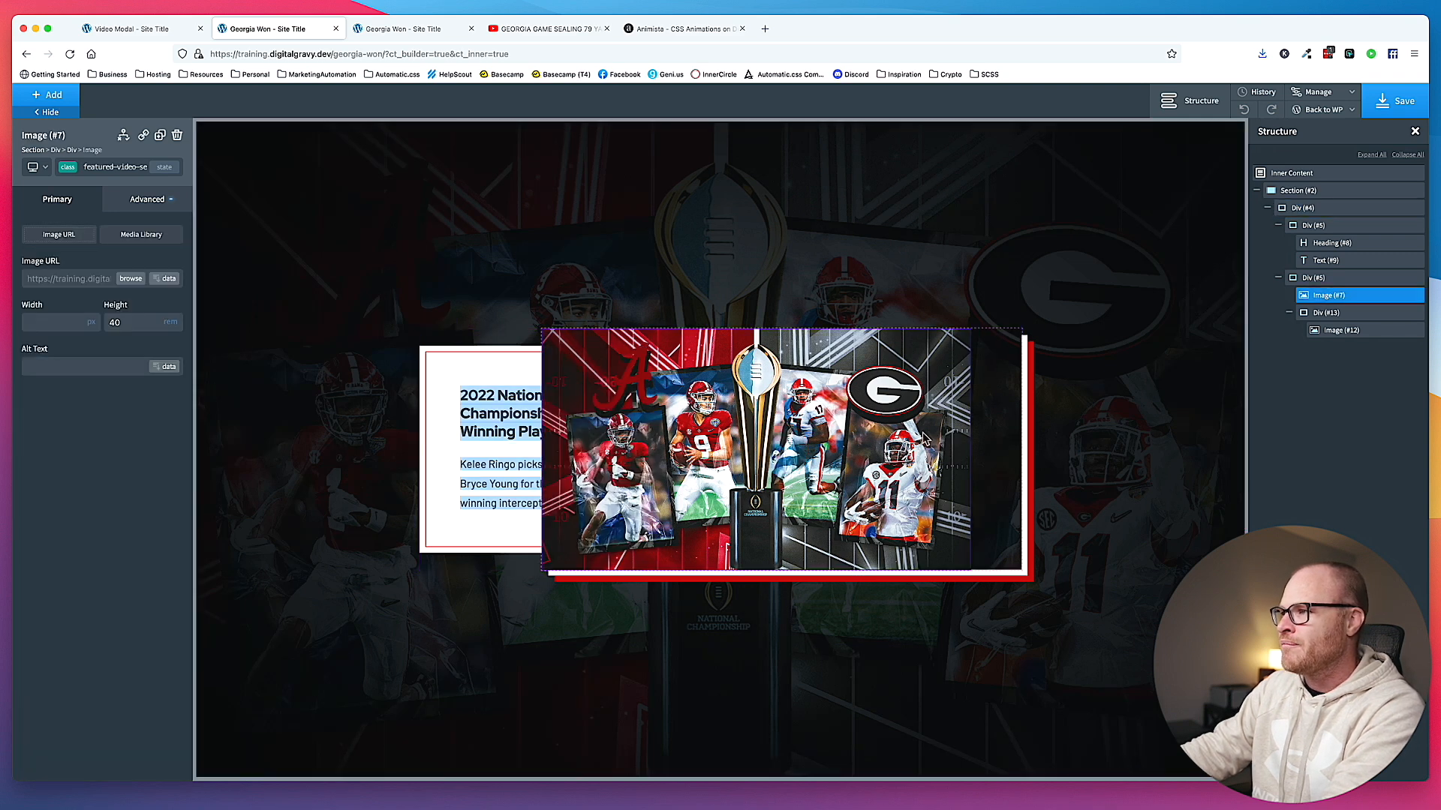
{"action": "left_click", "coordinate": [93, 323]}
{"action": "left_click", "coordinate": [92, 324]}
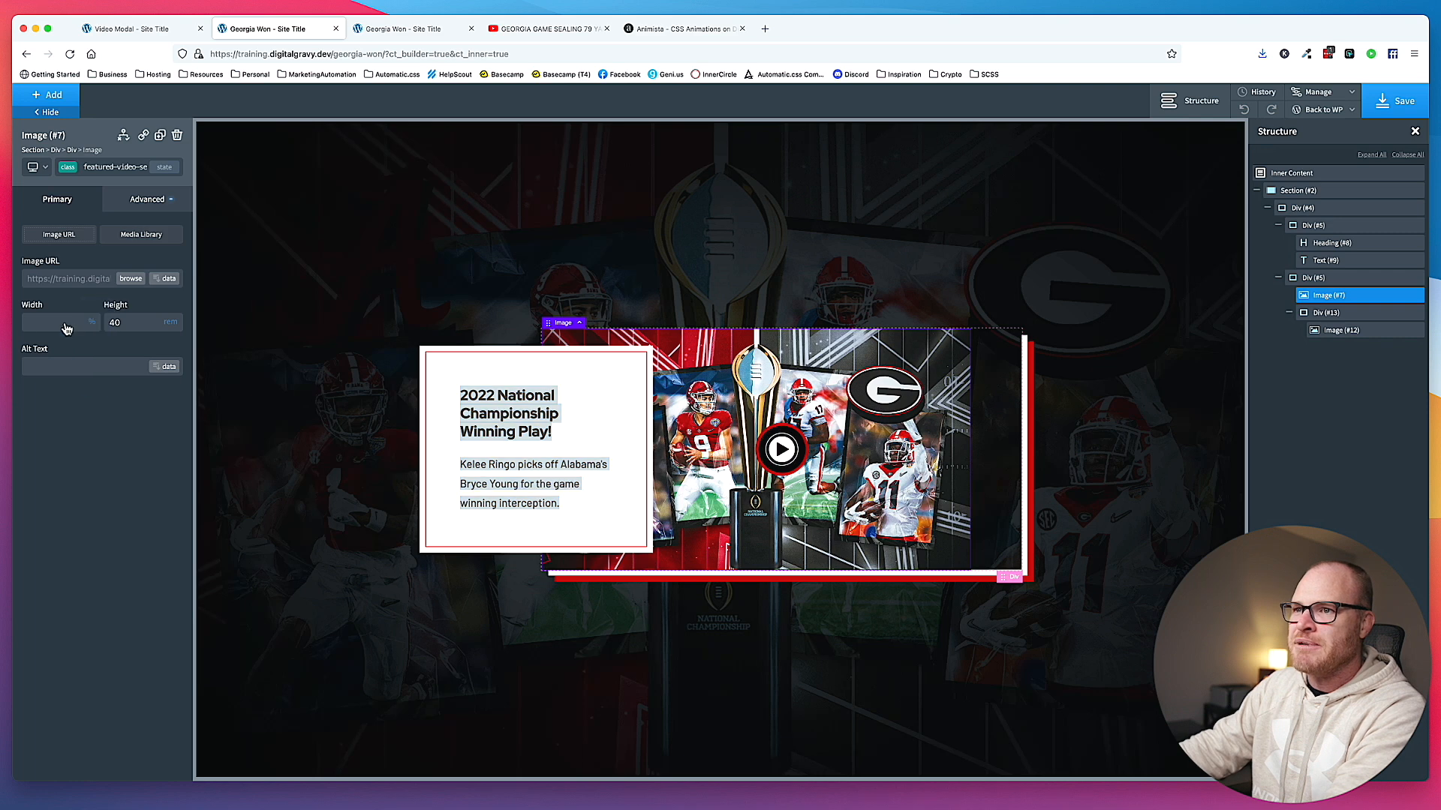
{"action": "left_click", "coordinate": [61, 323]}
{"action": "type", "text": "100"}
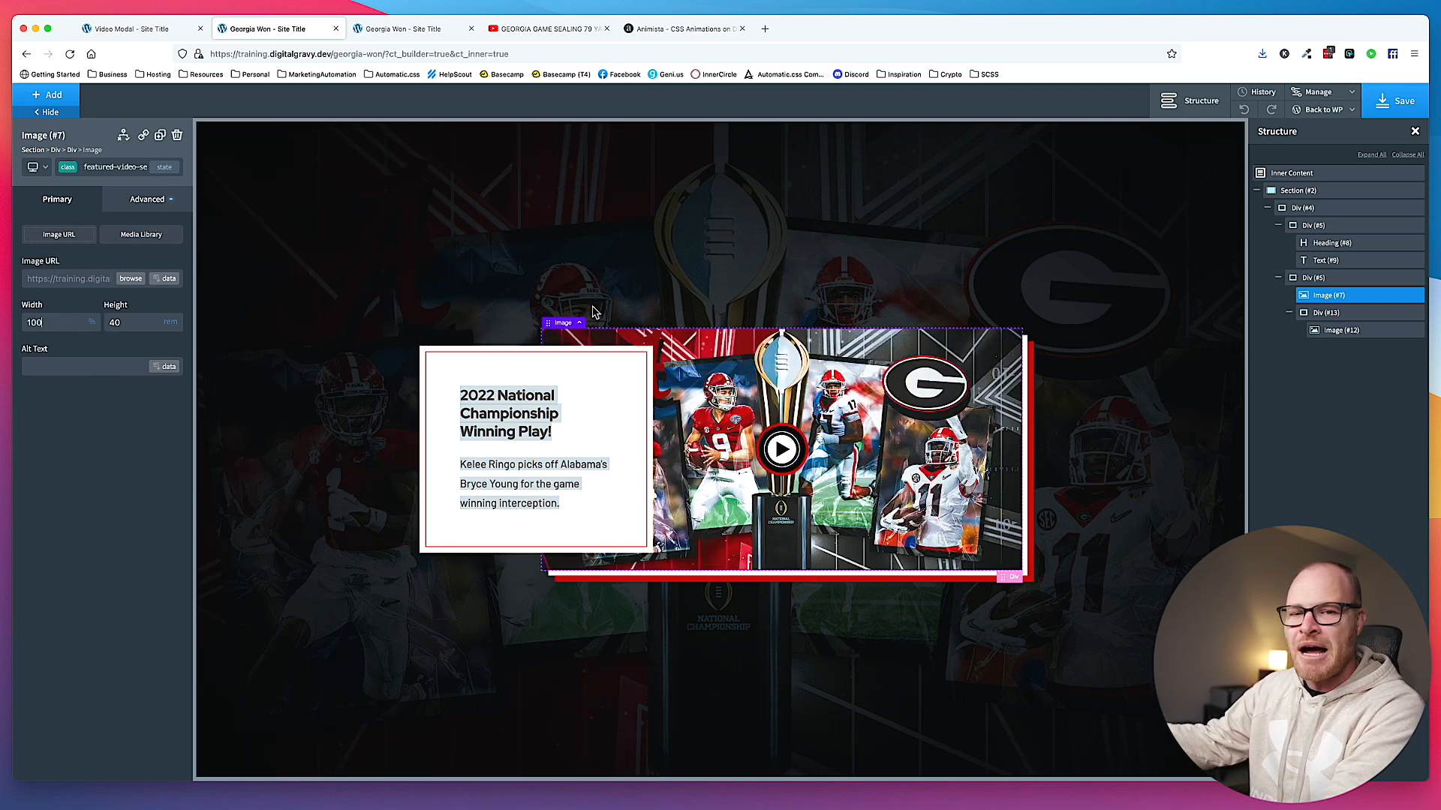
- Save the page and compare the published Georgia Won section with the Video Modal reference
{"action": "left_click", "coordinate": [826, 220]}
{"action": "left_click", "coordinate": [1419, 118]}
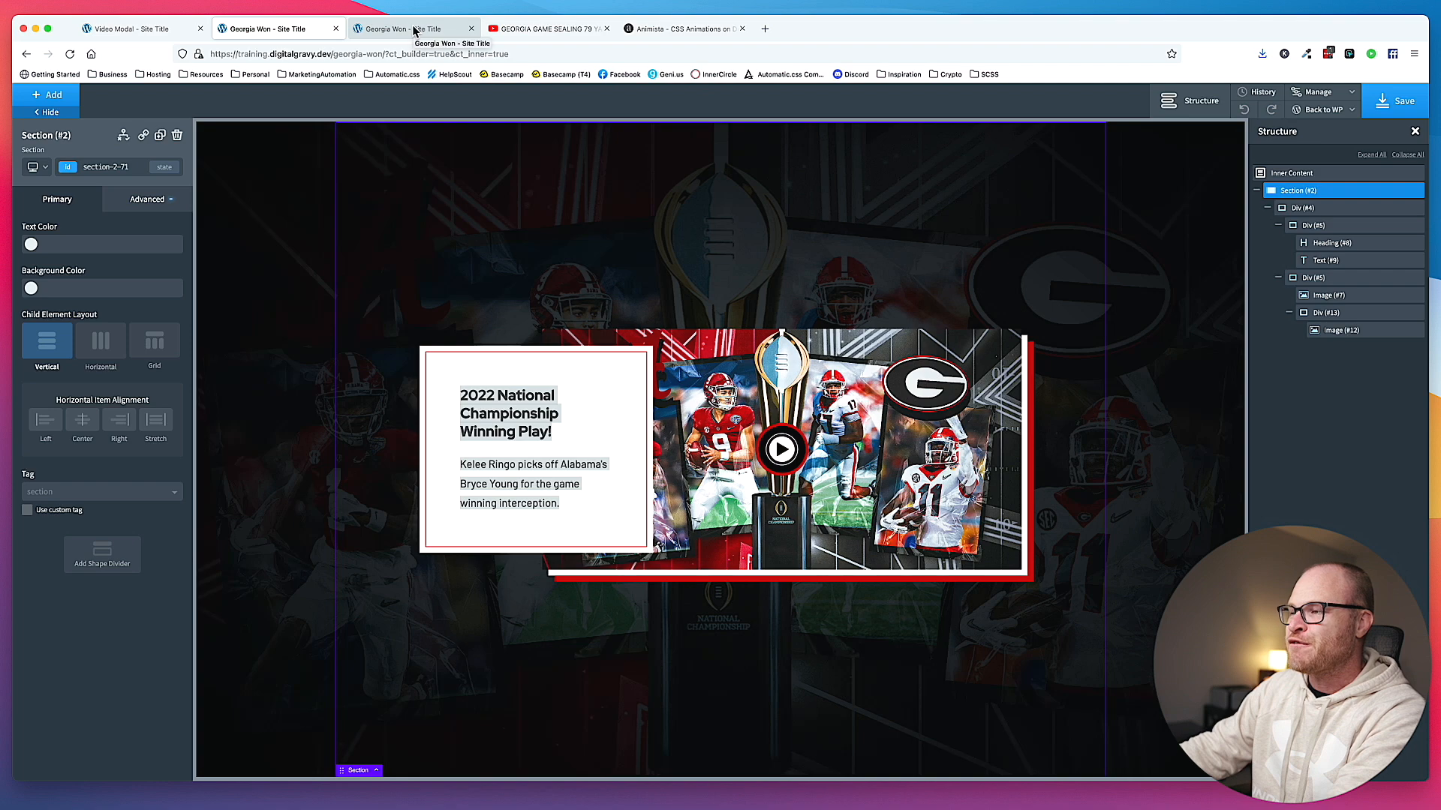
{"action": "left_click", "coordinate": [414, 30]}
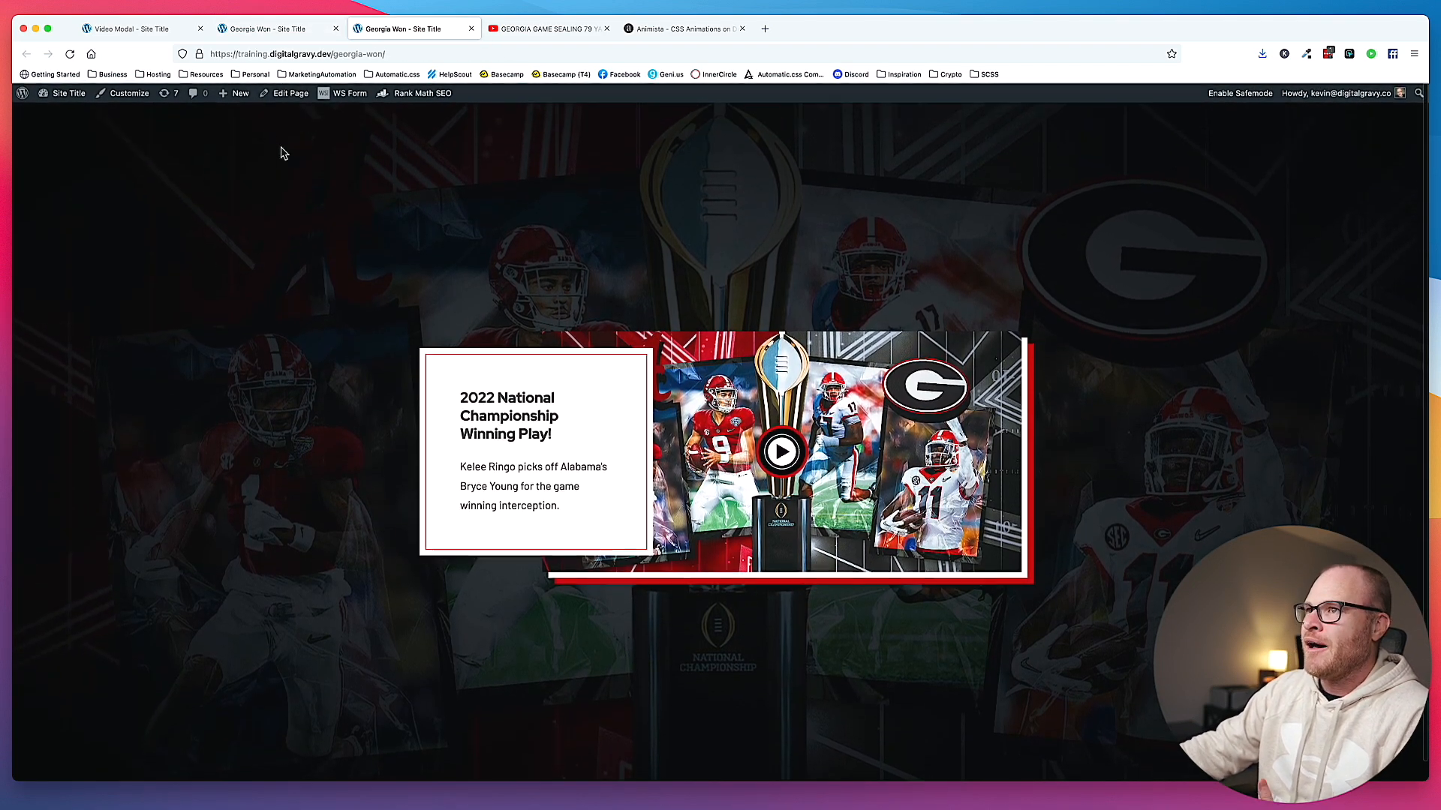
{"action": "left_click", "coordinate": [286, 30]}
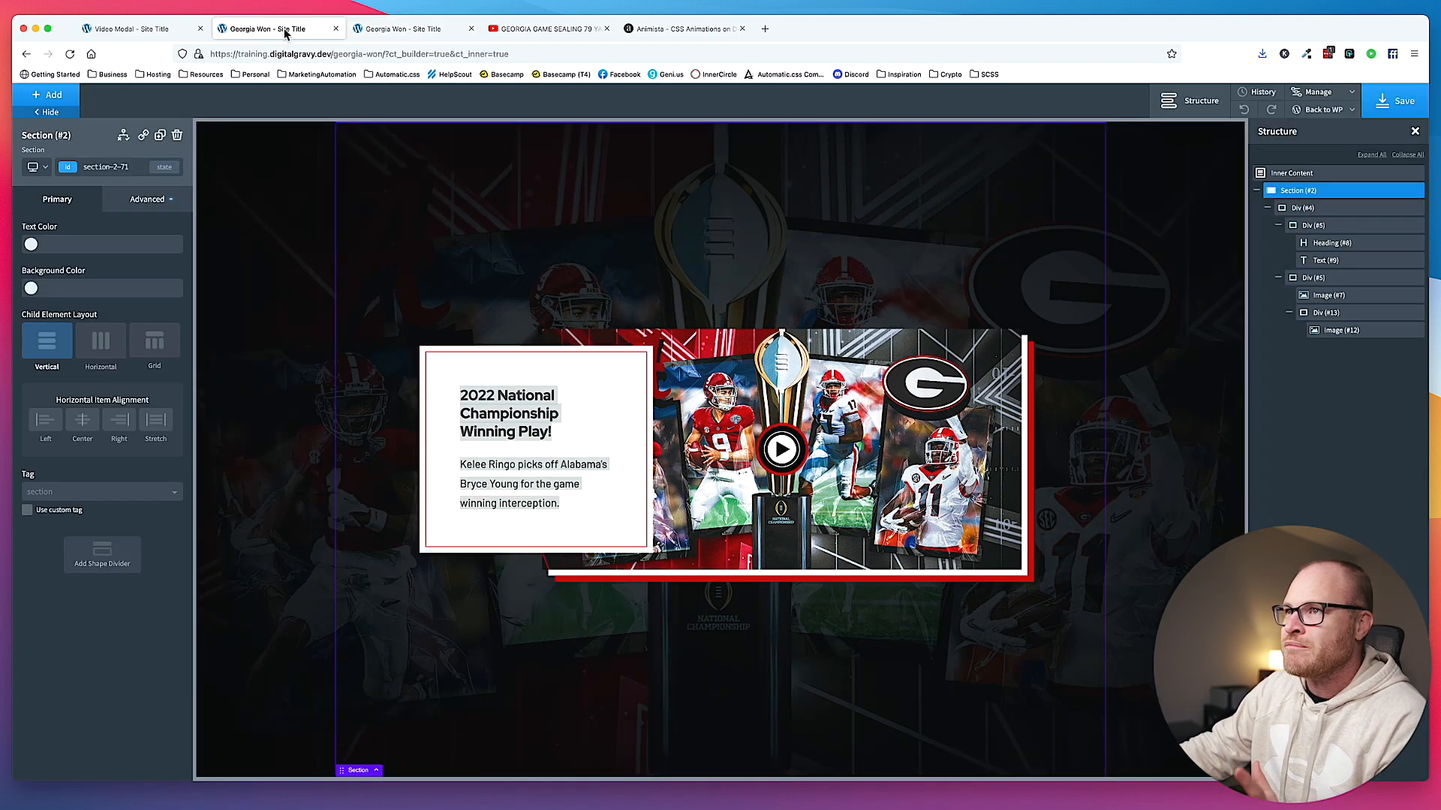
{"action": "left_click", "coordinate": [167, 34]}
{"action": "left_click", "coordinate": [321, 32]}
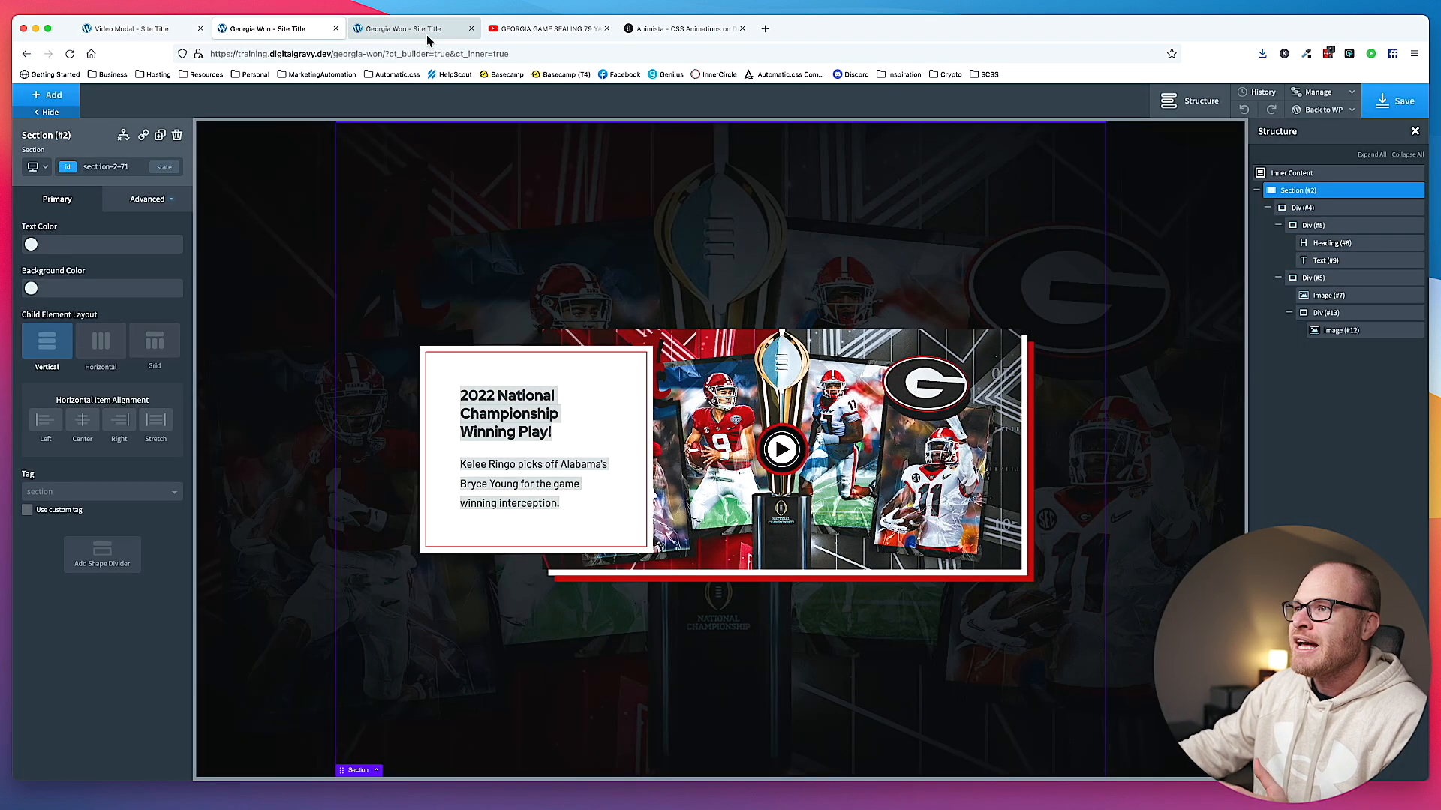
- Try ending the content wrapper's grid-column at lines 6 and 4 in its custom CSS, and restore line 5
{"action": "left_click", "coordinate": [759, 405]}
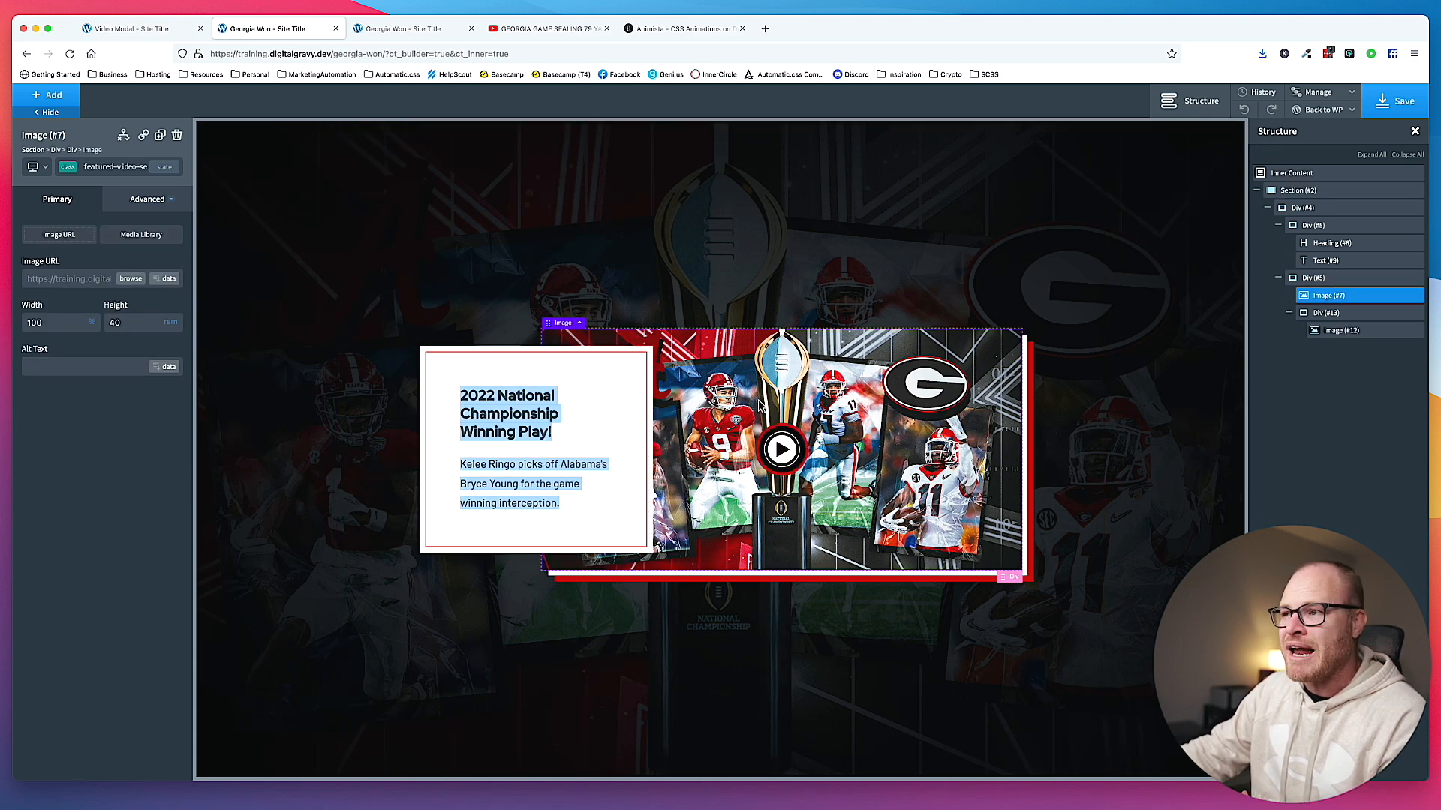
{"action": "left_click", "coordinate": [505, 338]}
{"action": "left_click", "coordinate": [128, 204]}
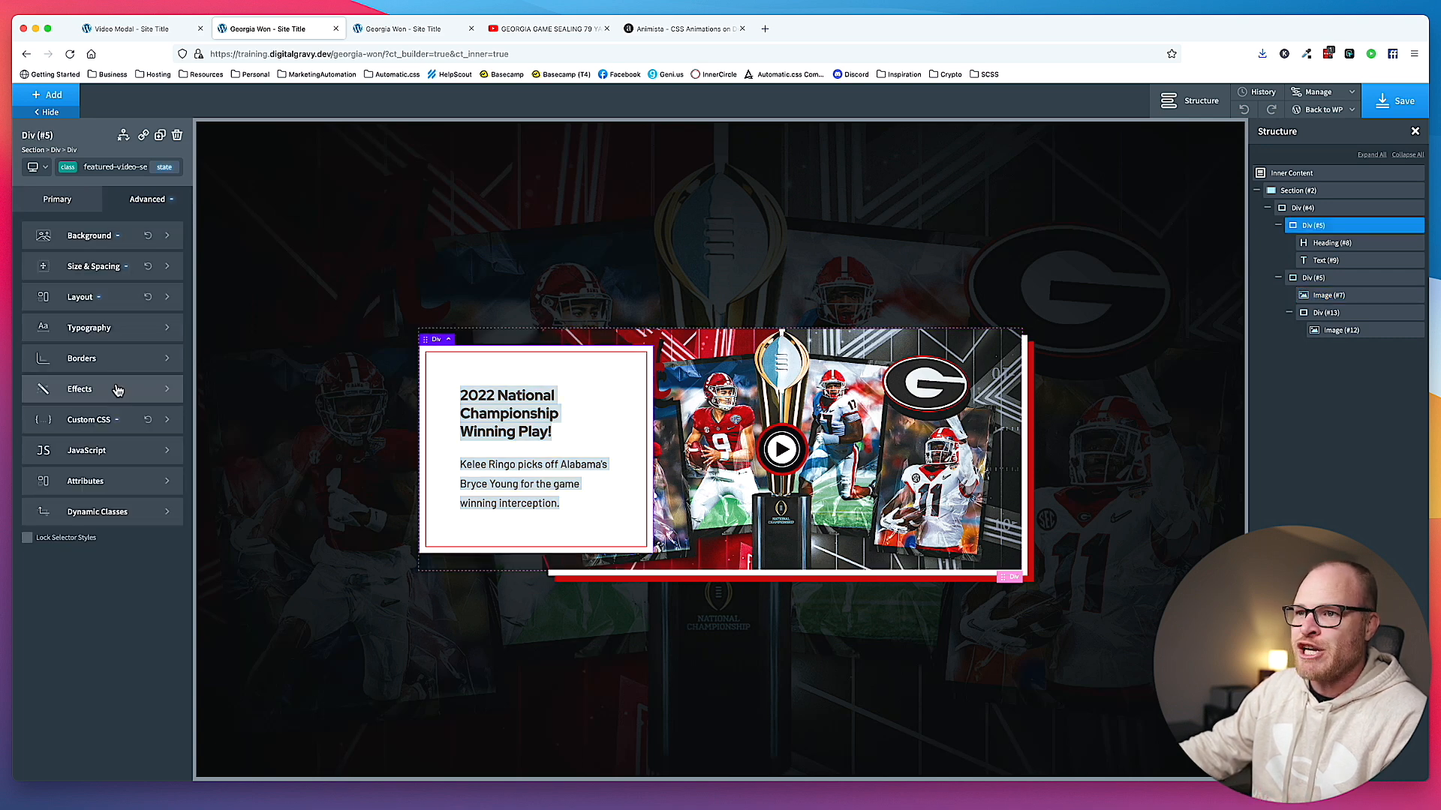
{"action": "left_click", "coordinate": [112, 418]}
{"action": "left_click", "coordinate": [113, 418]}
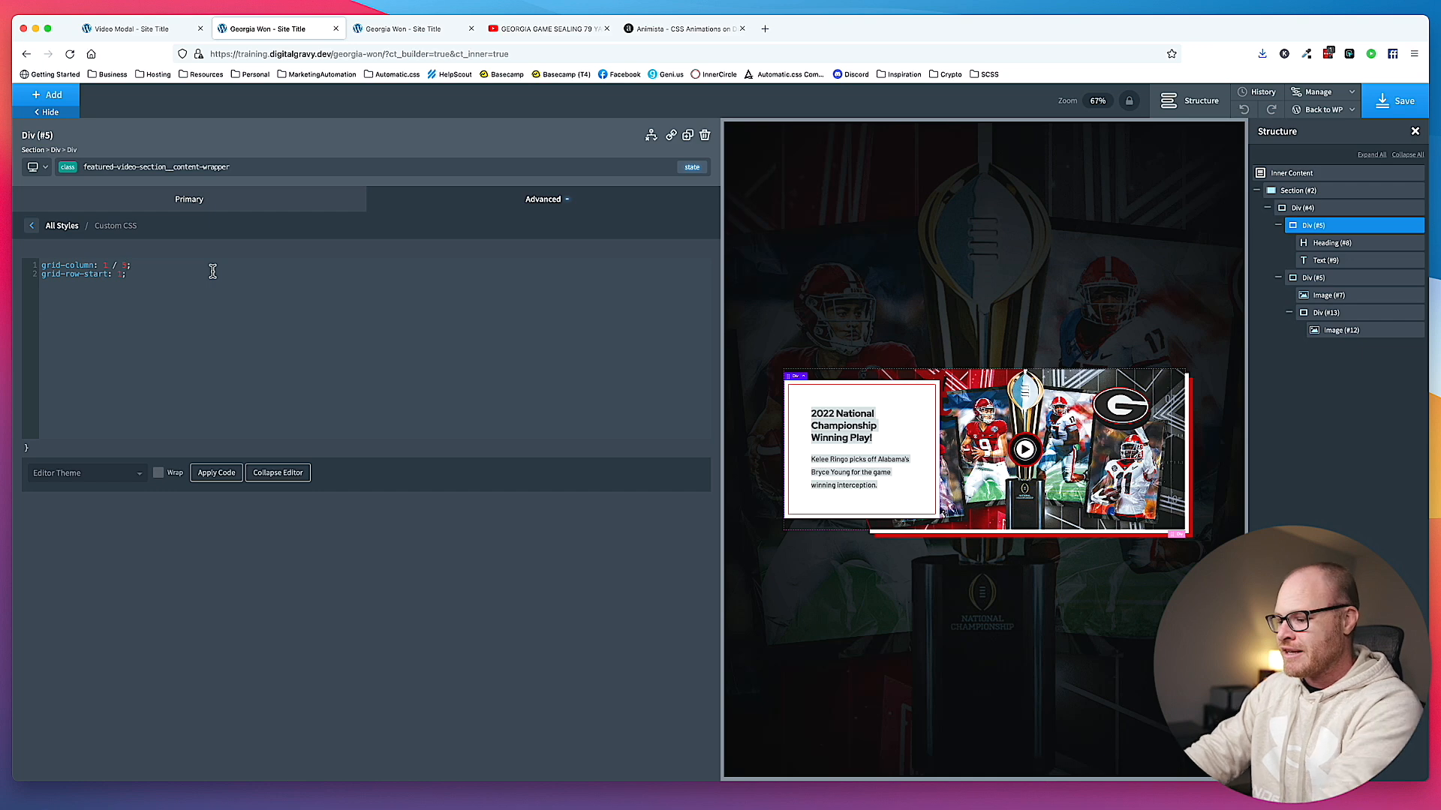
{"action": "key", "text": "BackSpace"}
{"action": "type", "text": "6"}
{"action": "key", "text": "BackSpace"}
{"action": "type", "text": "4"}
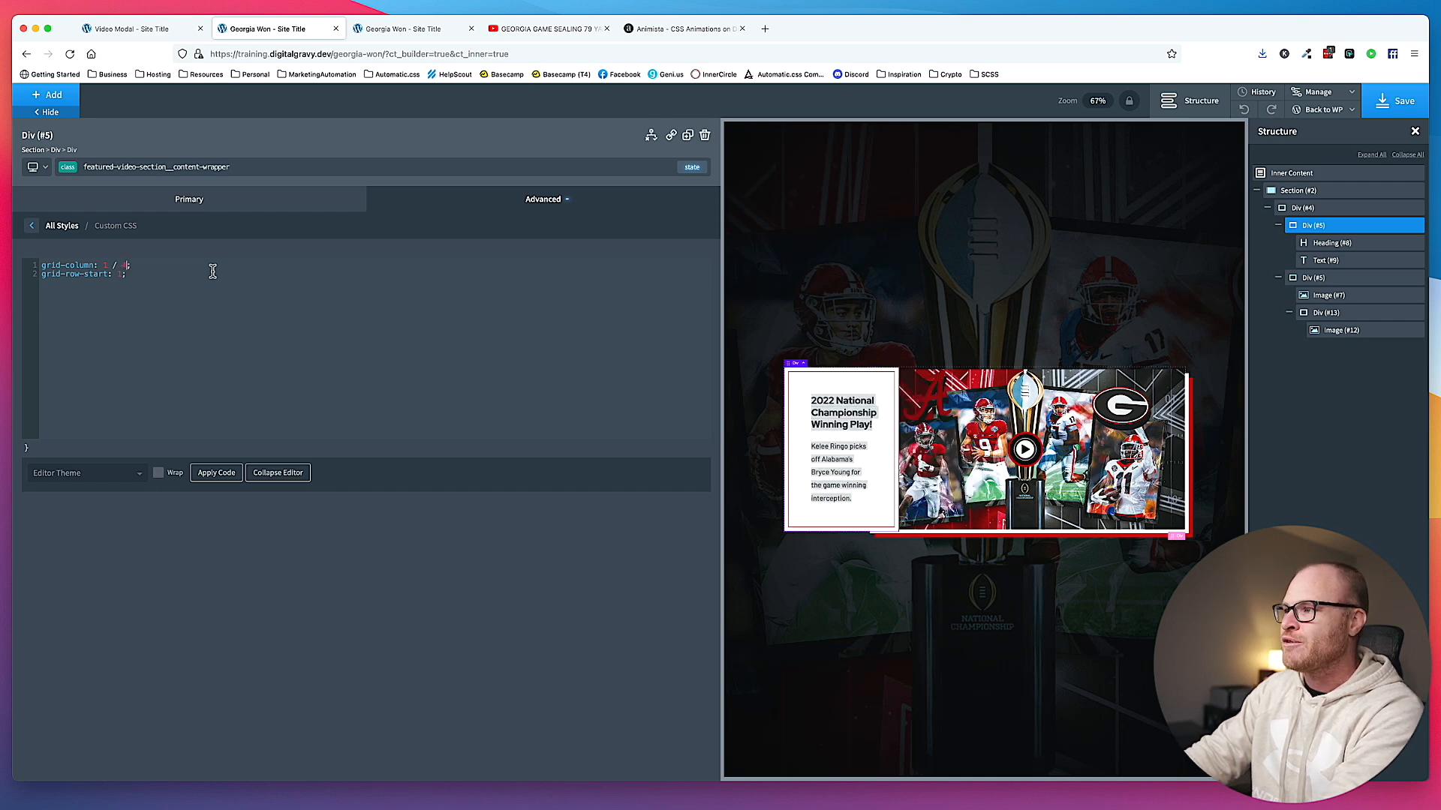
{"action": "key", "text": "BackSpace"}
{"action": "type", "text": "5"}
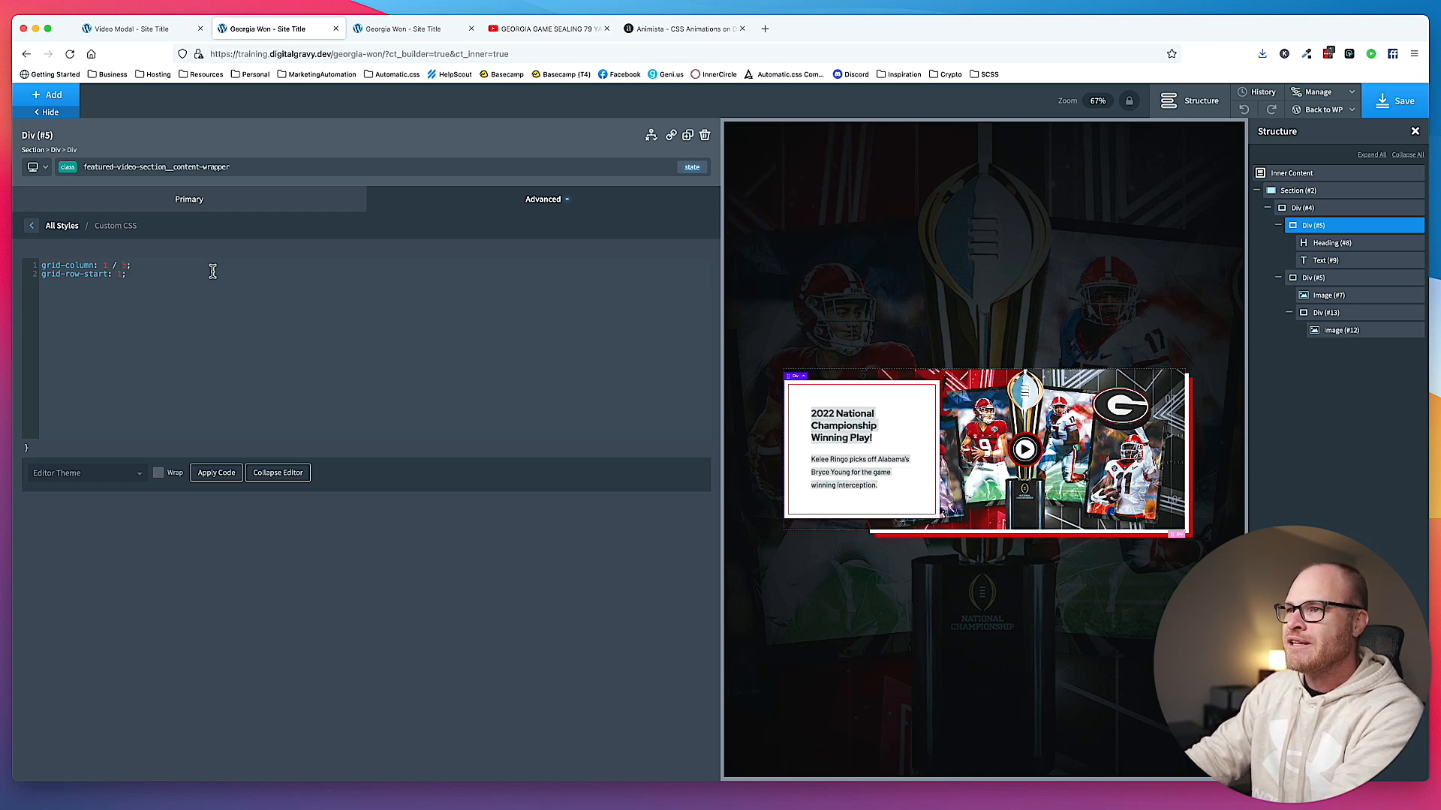
- Start the video wrapper's grid-column at line 4 in its custom CSS to narrow its overlap with the text box
{"action": "left_click", "coordinate": [971, 392]}
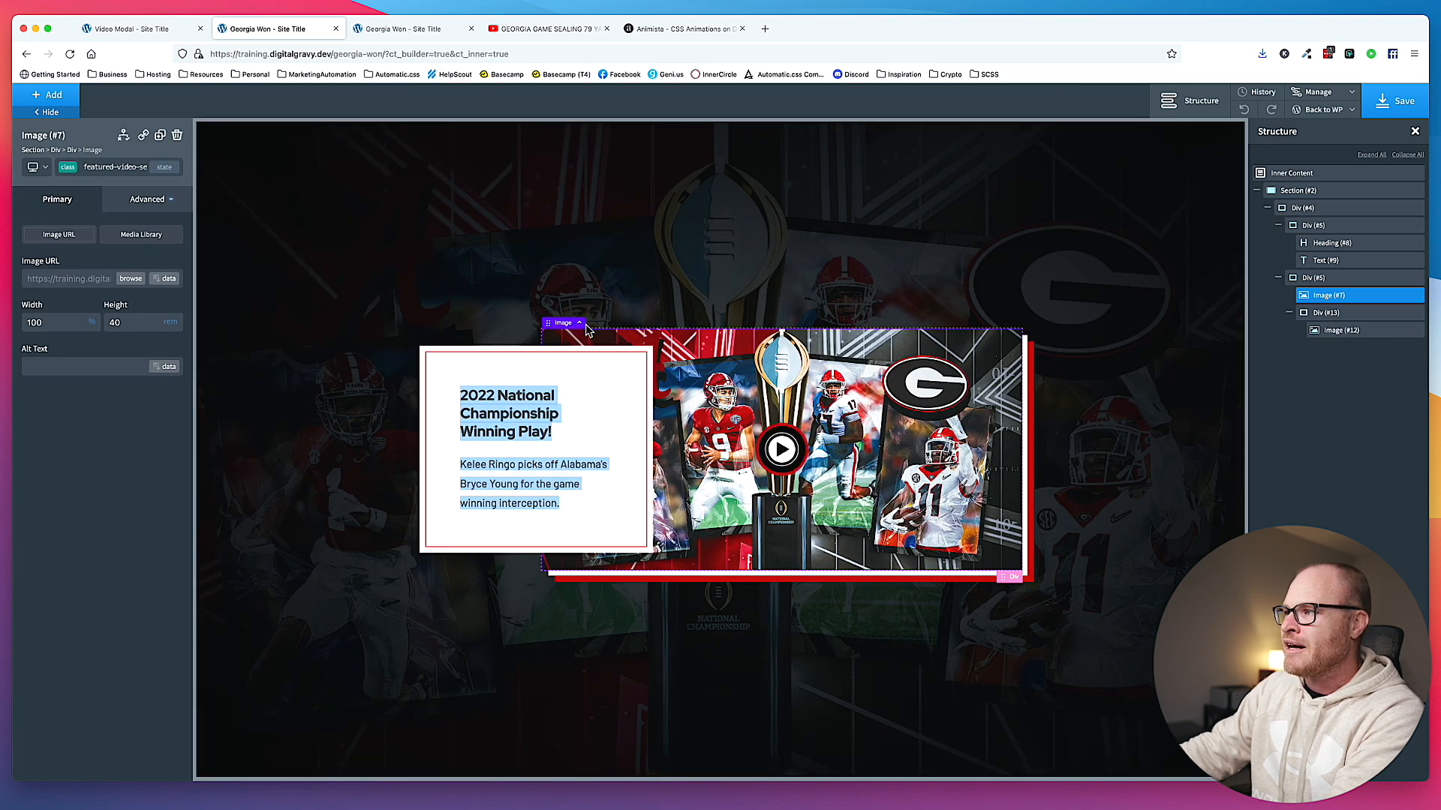
{"action": "left_click", "coordinate": [1358, 280]}
{"action": "left_click", "coordinate": [162, 198]}
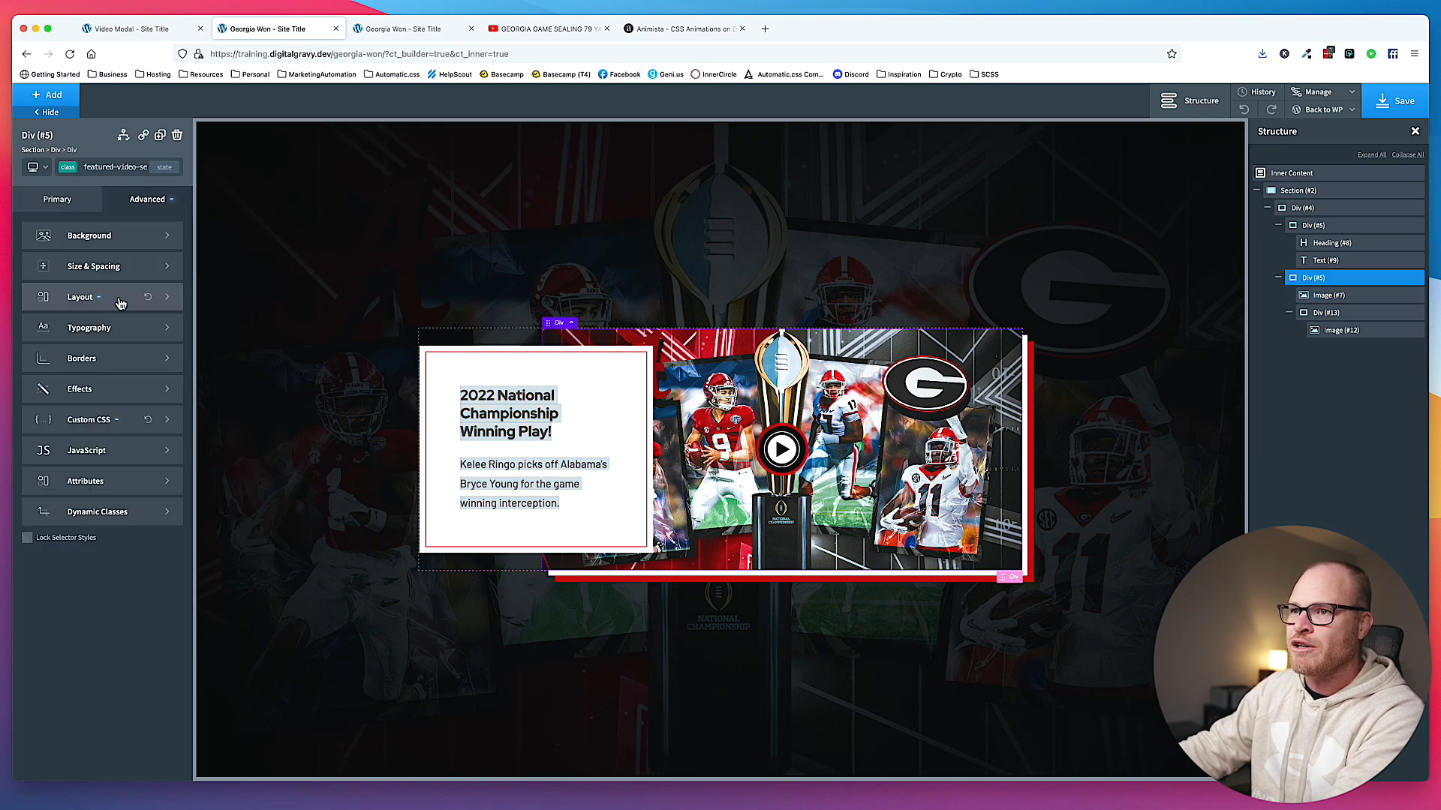
{"action": "left_click", "coordinate": [117, 420]}
{"action": "double_click", "coordinate": [105, 264]}
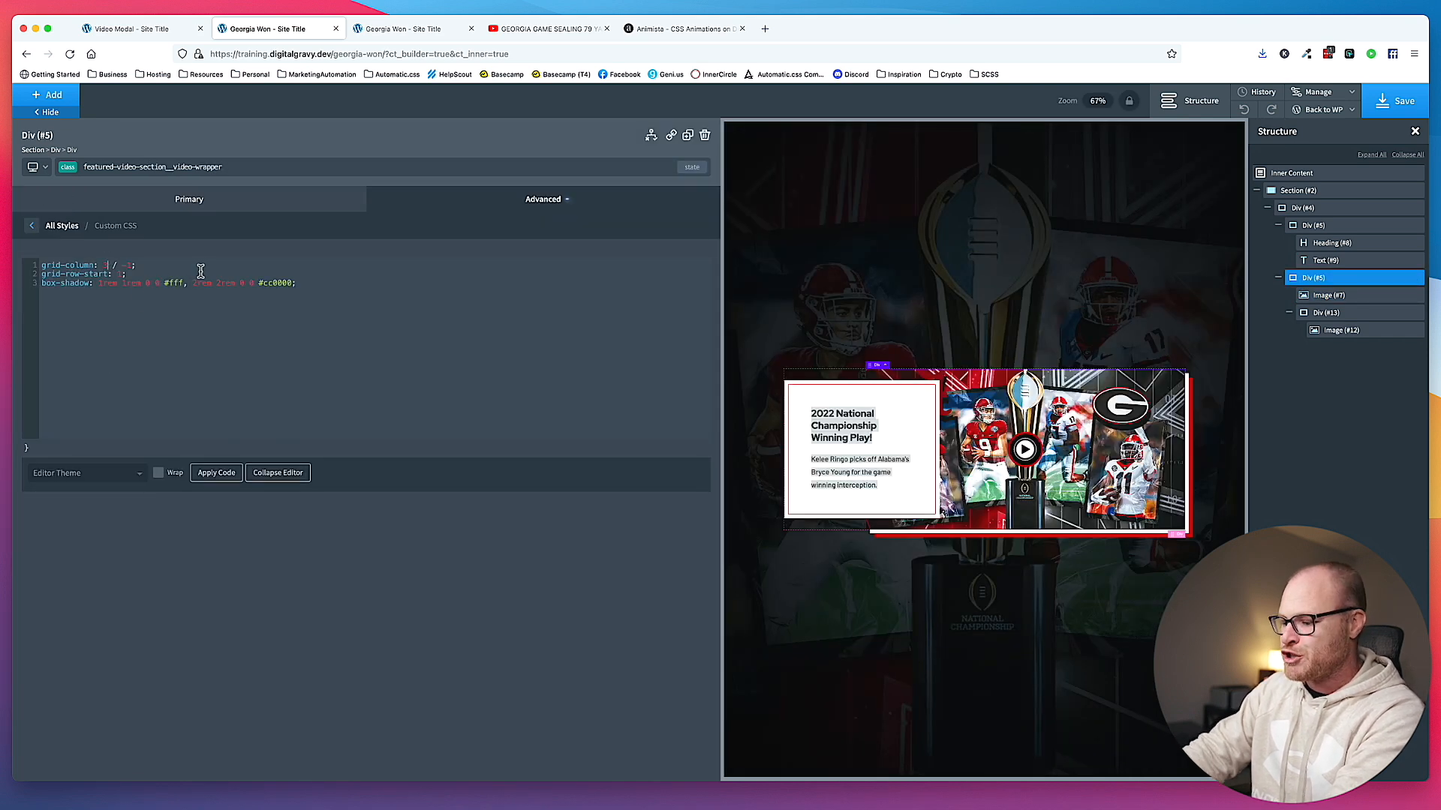
{"action": "type", "text": "4"}
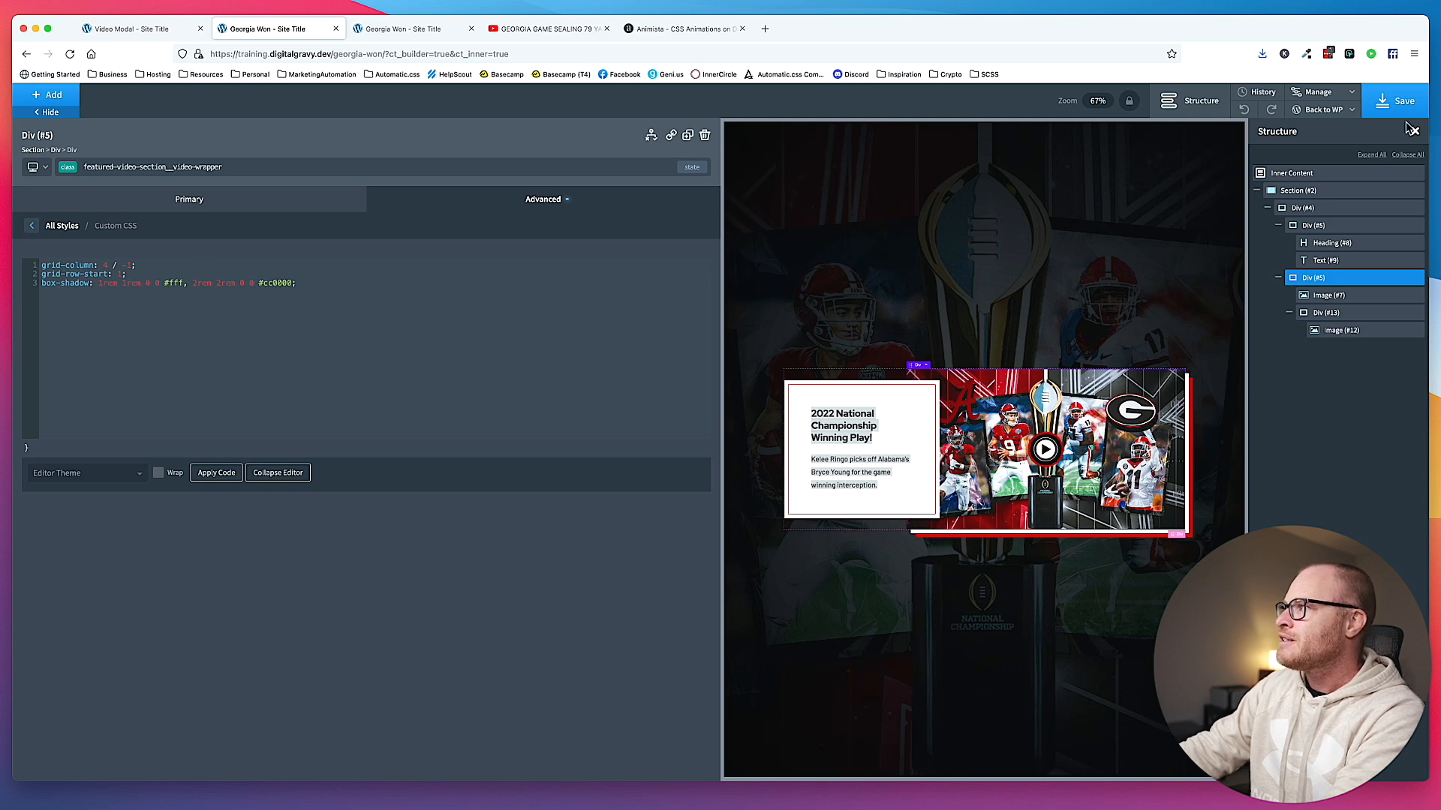
- Save the grid changes and reload the published Georgia Won page
{"action": "left_click", "coordinate": [1396, 101]}
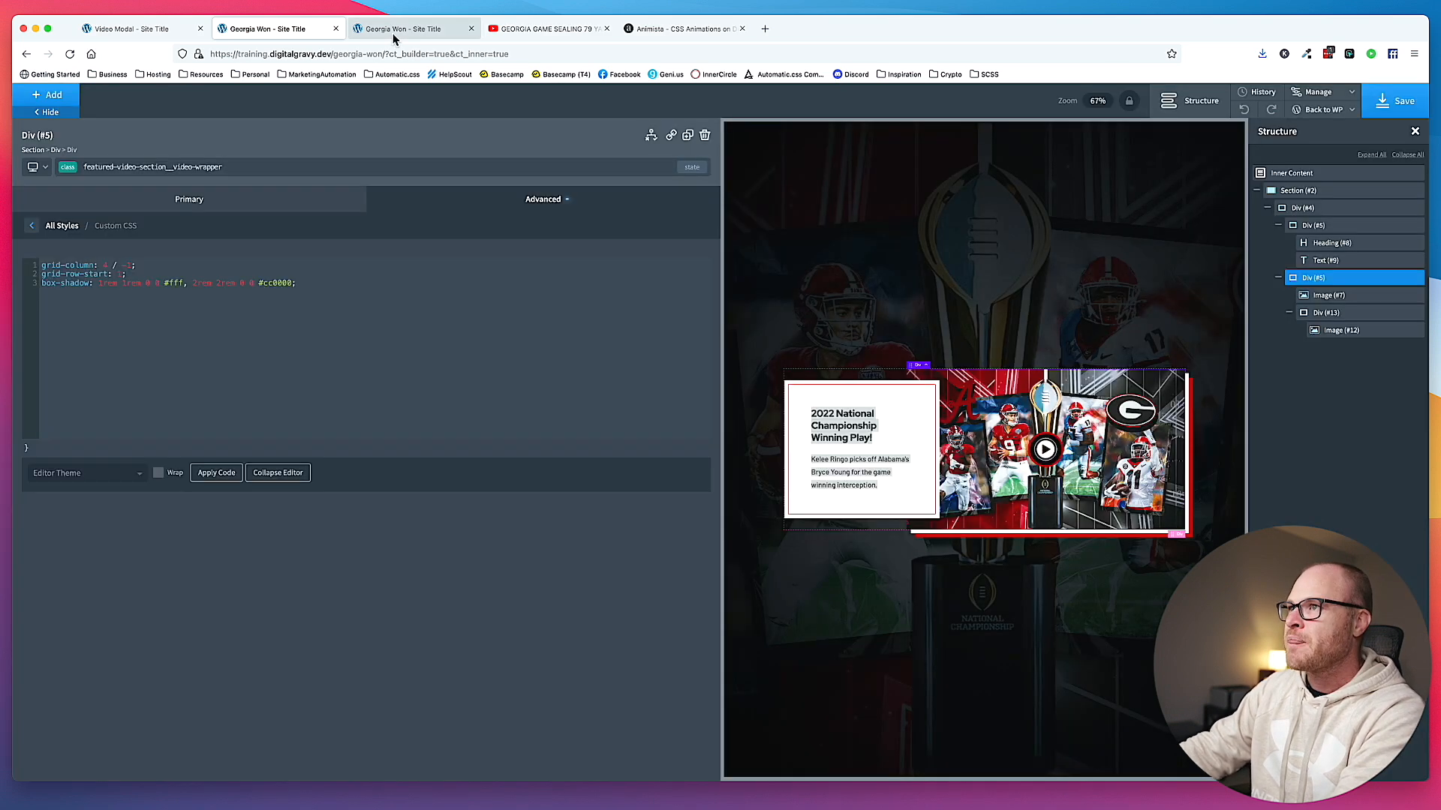
{"action": "left_click", "coordinate": [358, 29]}
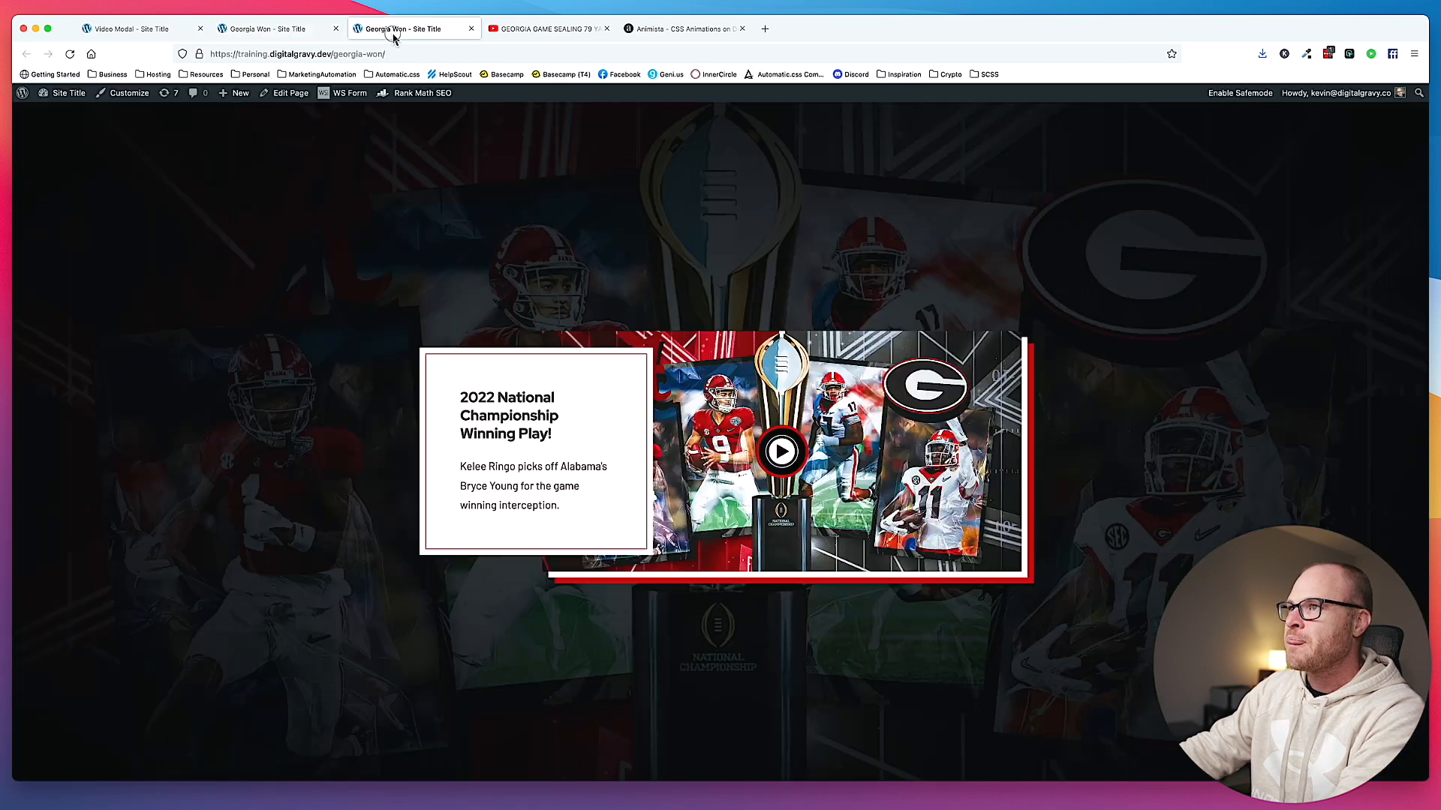
{"action": "key", "text": "super+r"}
- Compare the text box and thumbnail overlap on the Video Modal and published Georgia Won pages
{"action": "key", "text": "super+1"}
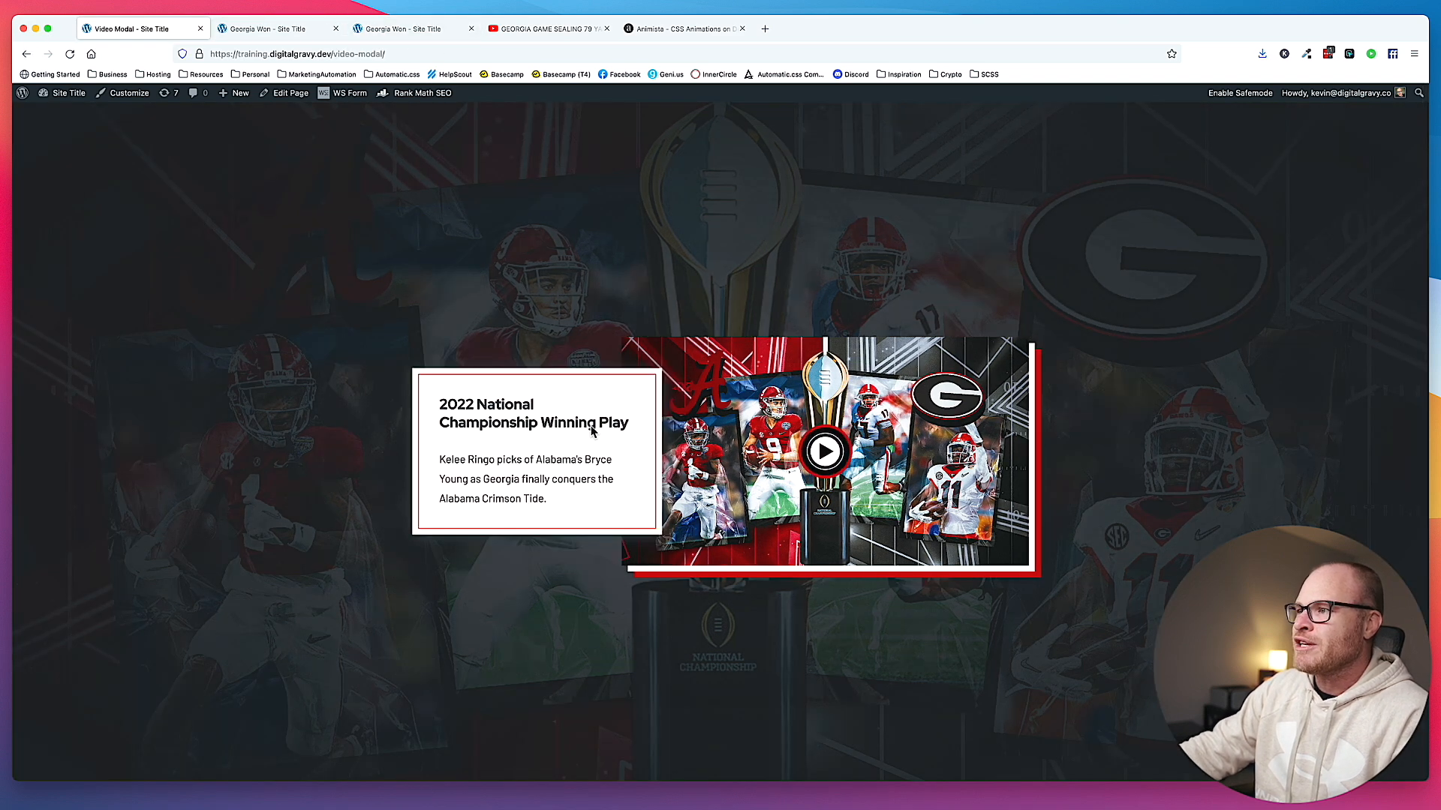
{"action": "left_click", "coordinate": [418, 28]}
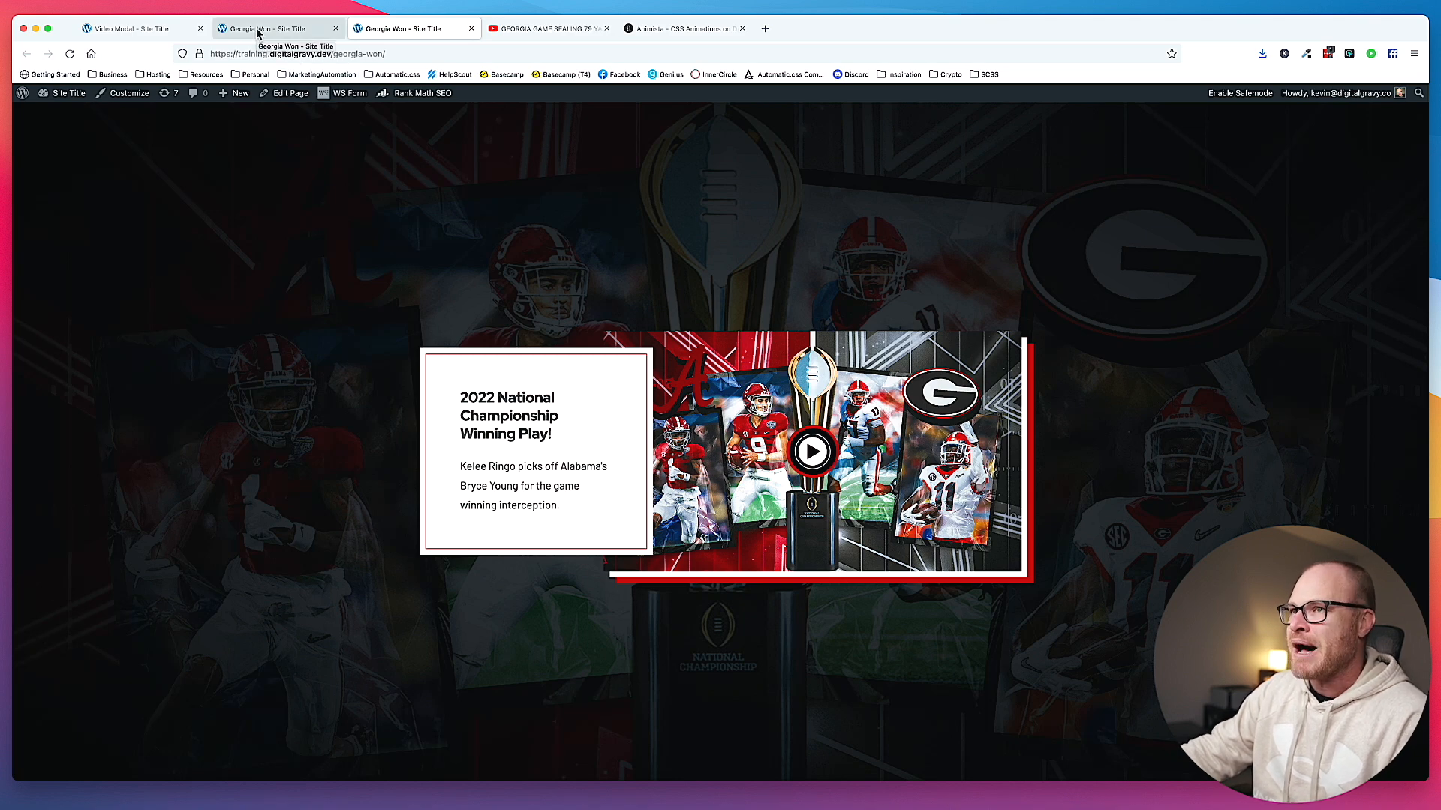
{"action": "left_click", "coordinate": [114, 29]}
- Search the builder's components for a modal and add a Modal element to the Georgia Won page
{"action": "left_click", "coordinate": [254, 30]}
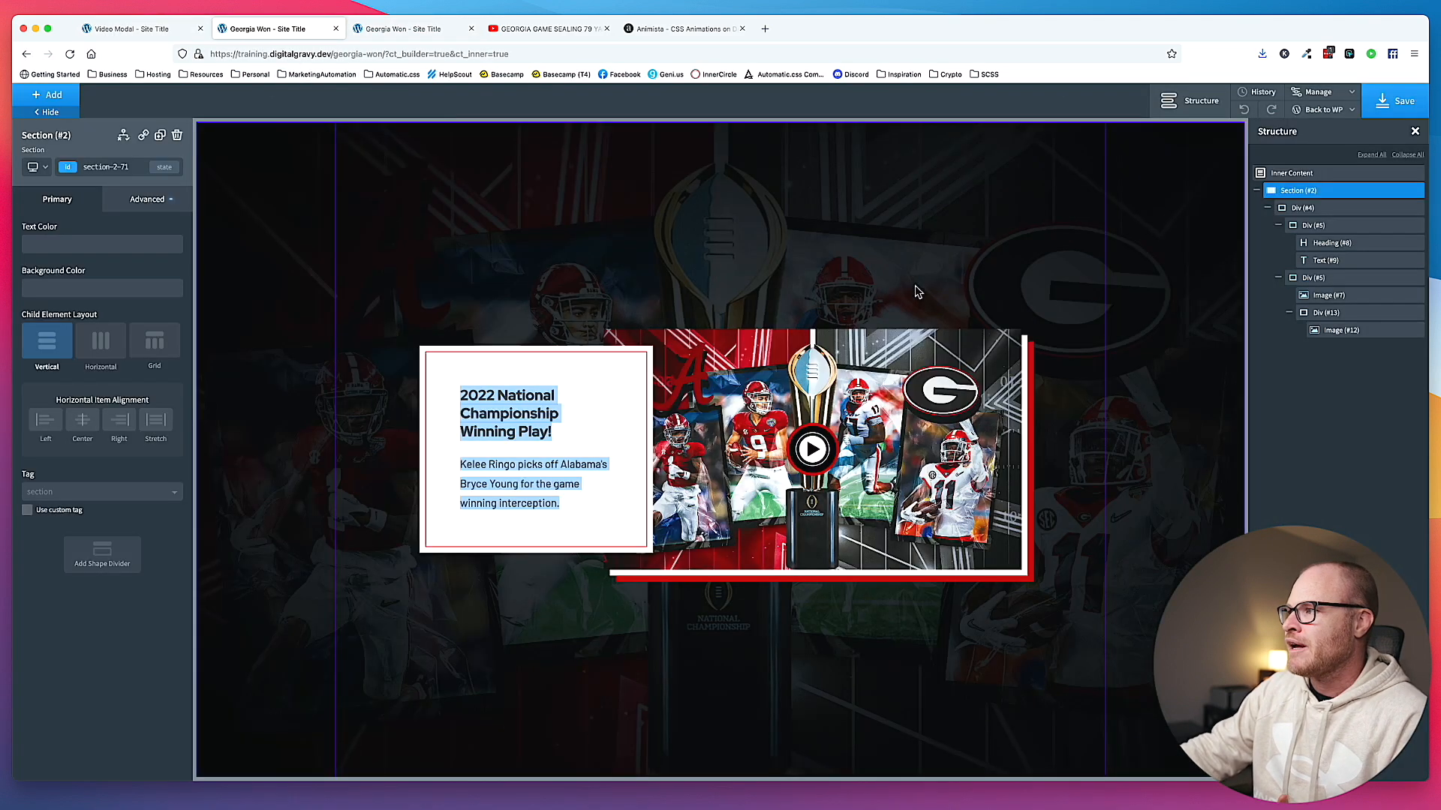
{"action": "left_click", "coordinate": [54, 97]}
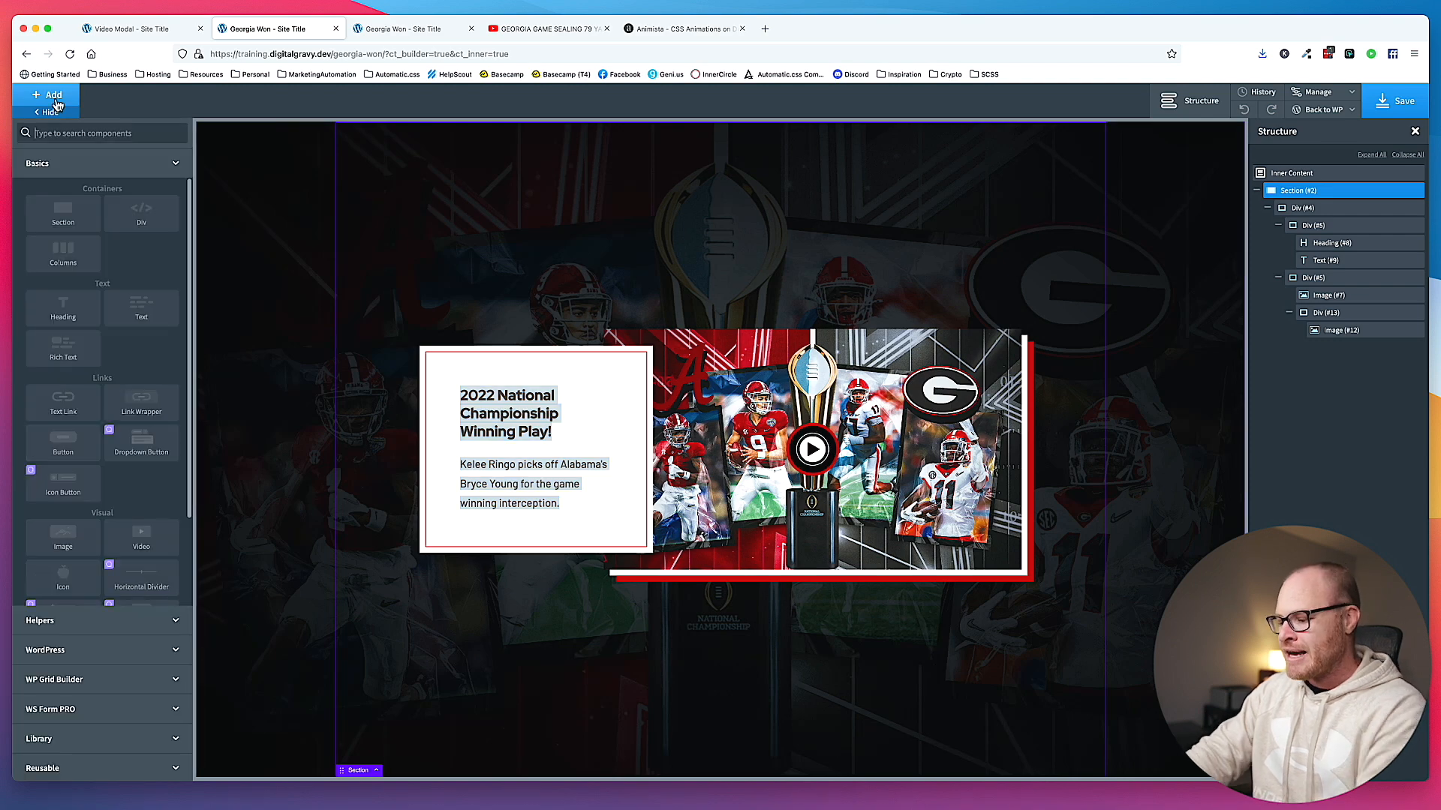
{"action": "type", "text": "moda"}
{"action": "left_click", "coordinate": [63, 168]}
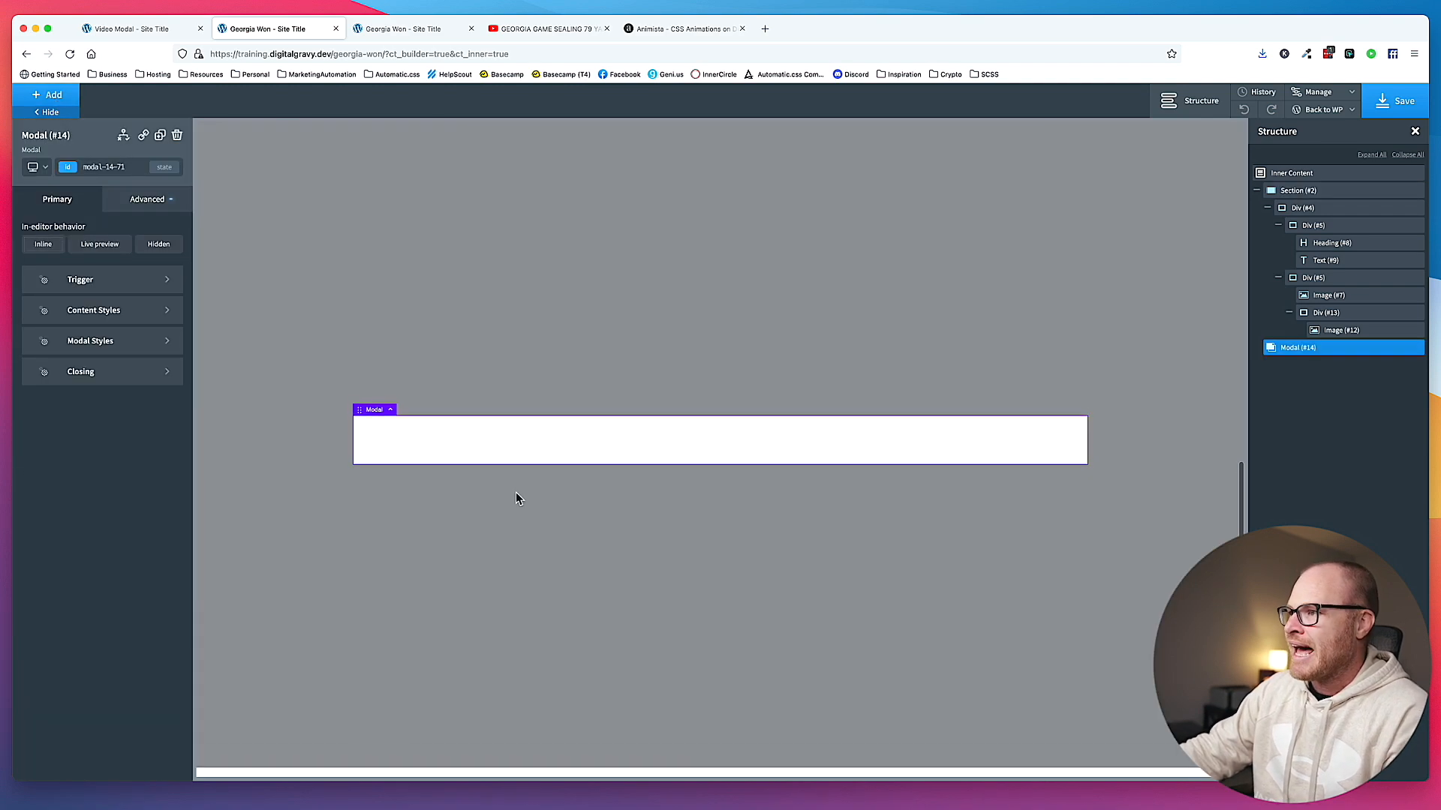
- Set the modal's width to 90% and its maximum width to 100 rem
{"action": "left_click", "coordinate": [147, 199]}
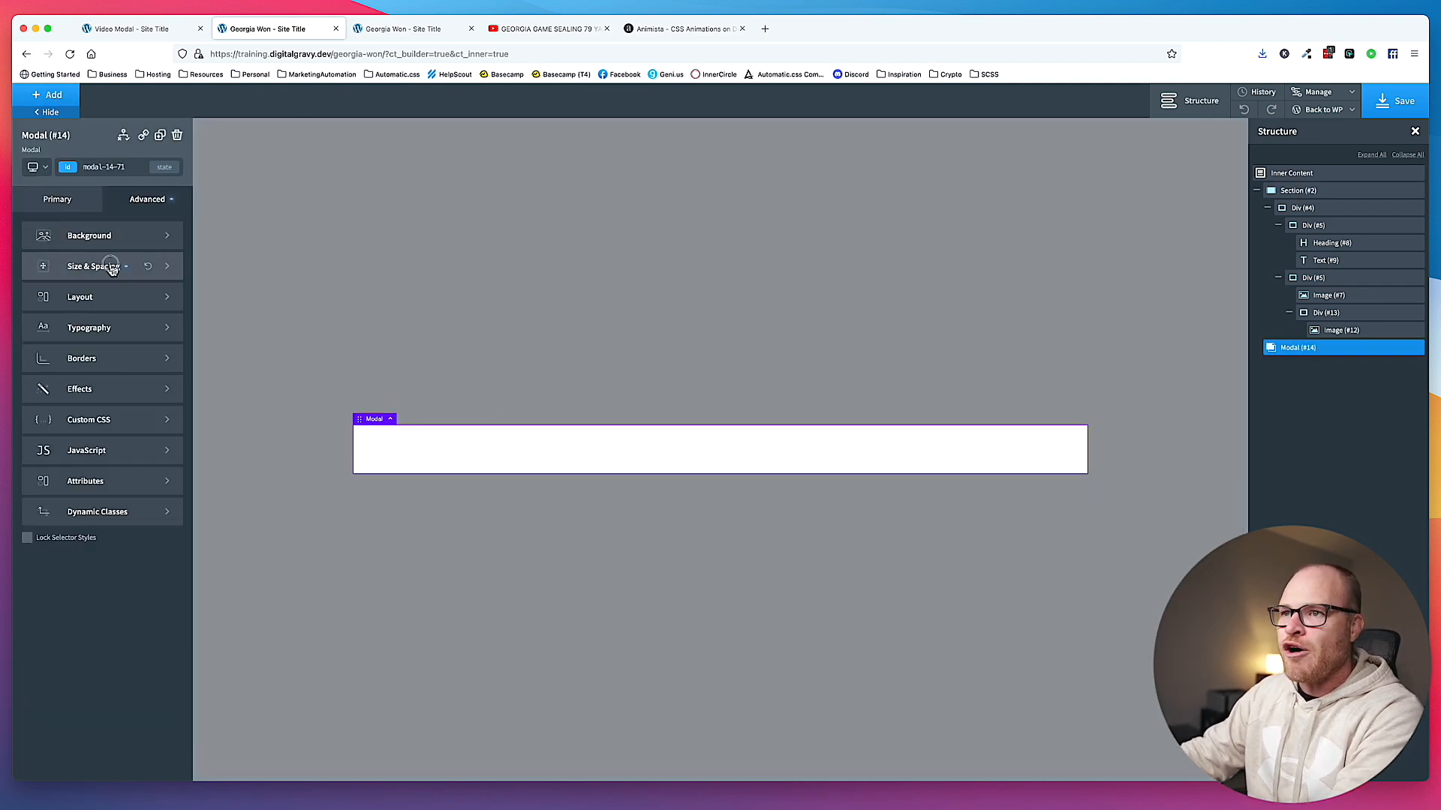
{"action": "left_click", "coordinate": [113, 269]}
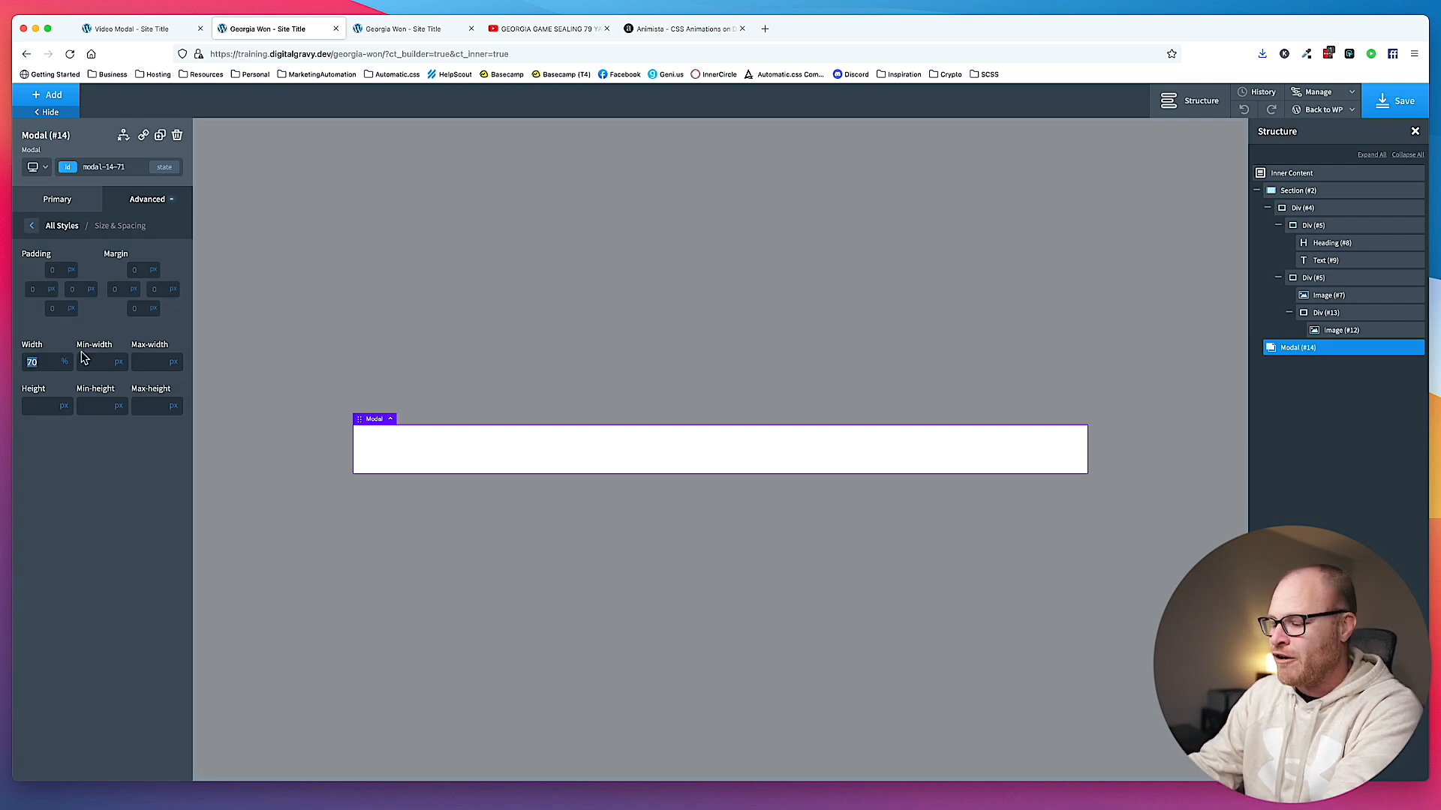
{"action": "type", "text": "90"}
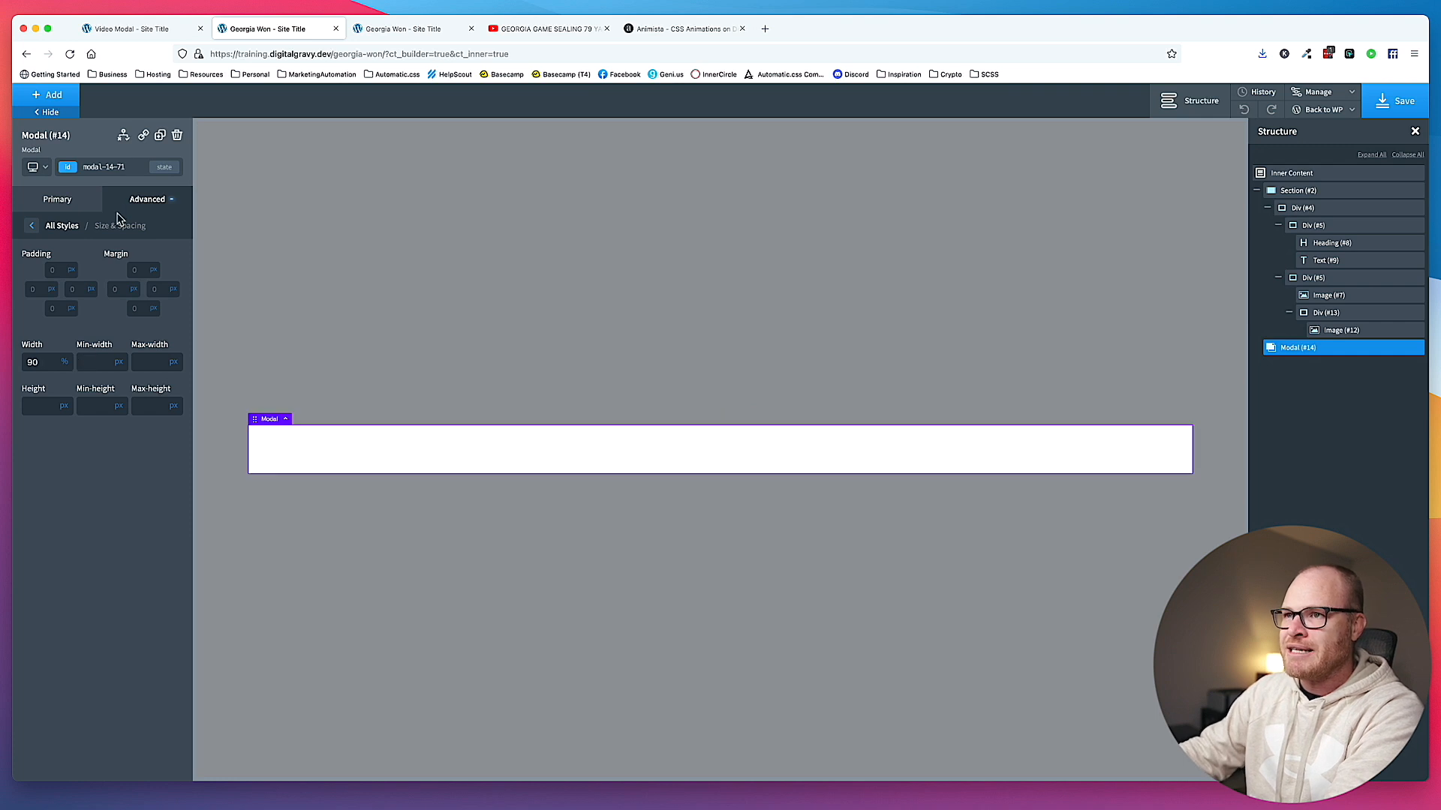
{"action": "left_click", "coordinate": [140, 203]}
{"action": "left_click", "coordinate": [156, 268]}
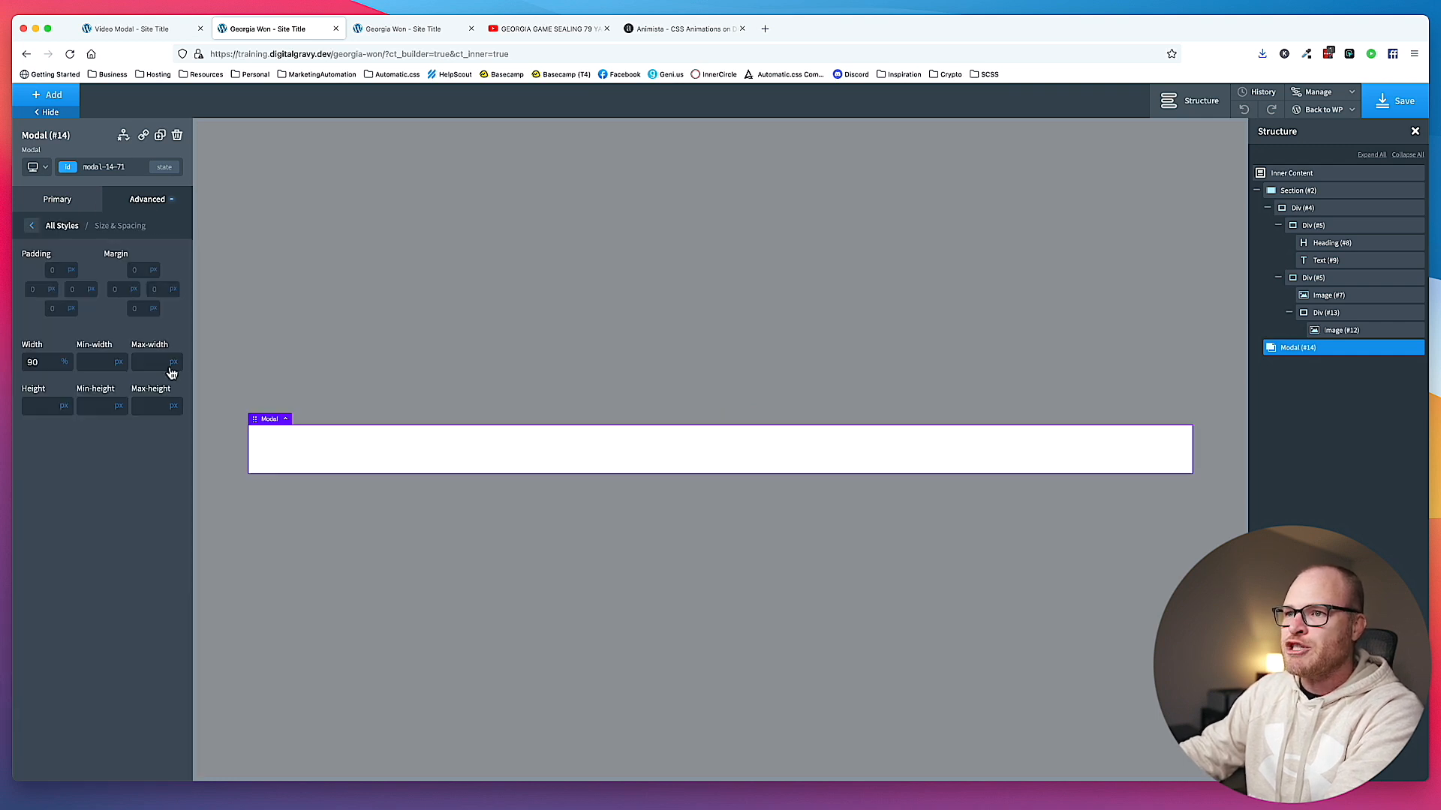
{"action": "left_click", "coordinate": [177, 386]}
{"action": "left_click", "coordinate": [153, 365]}
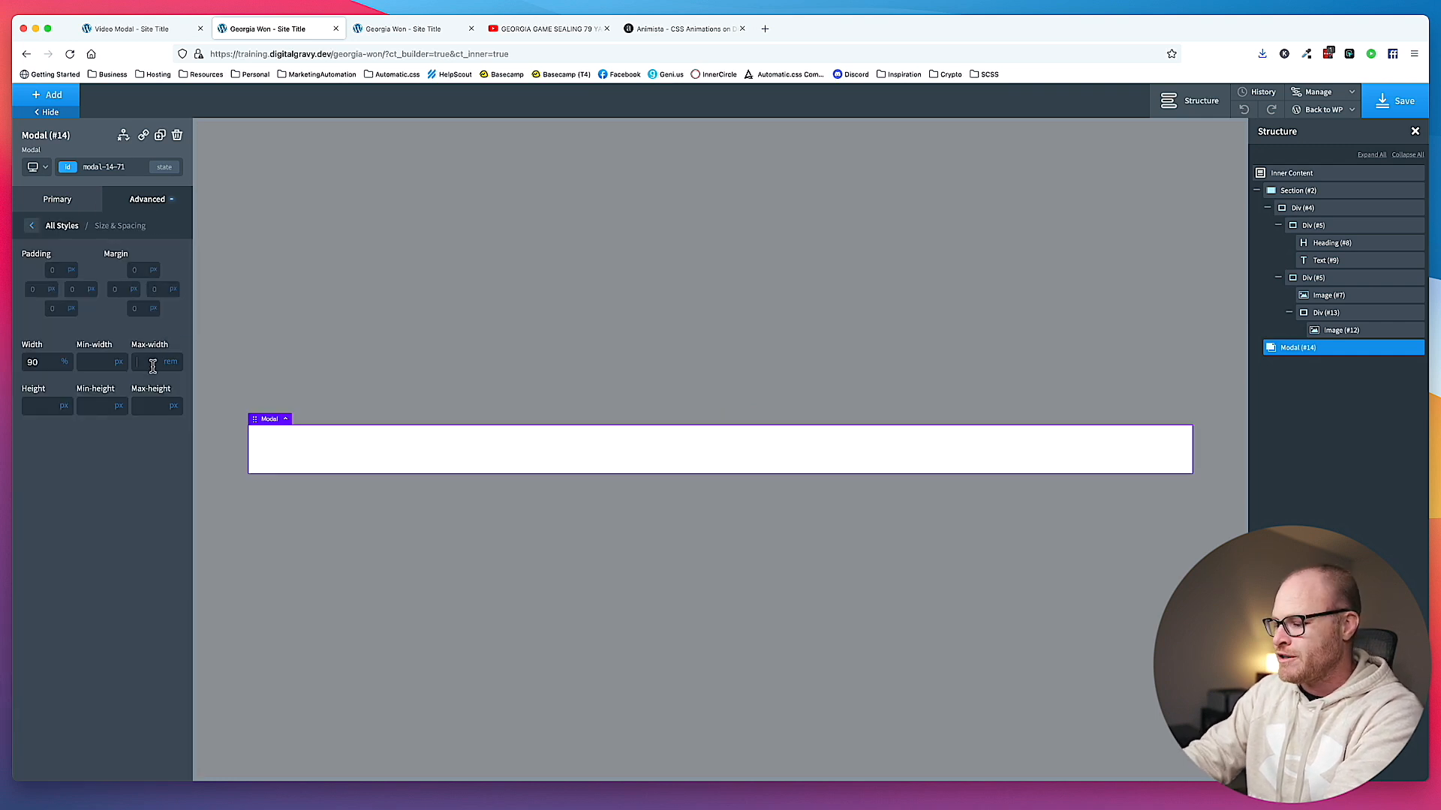
{"action": "type", "text": "100"}
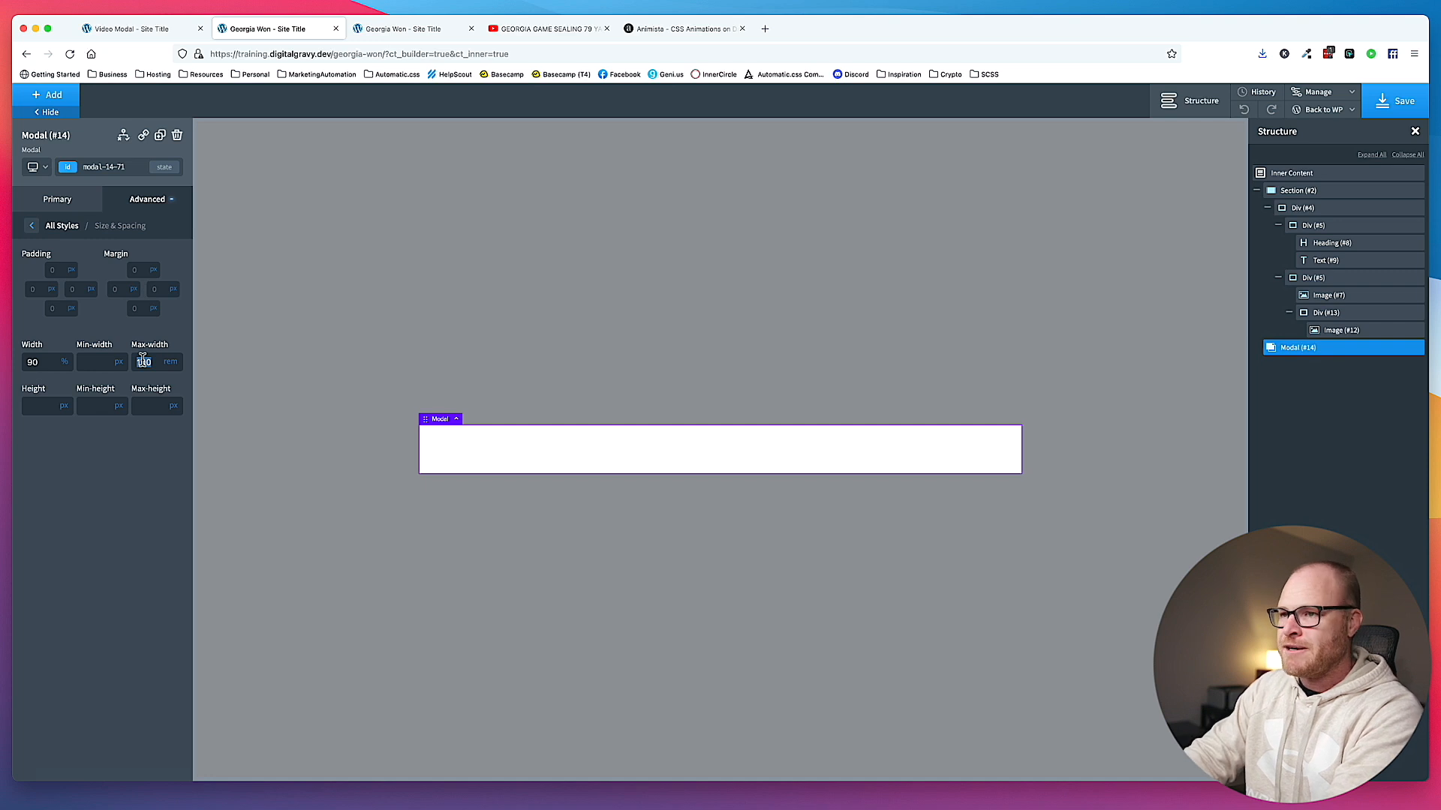
- Set the modal's maximum width to 110 rem and add a Video element inside the modal
{"action": "key", "text": "BackSpace"}
{"action": "key", "text": "BackSpace"}
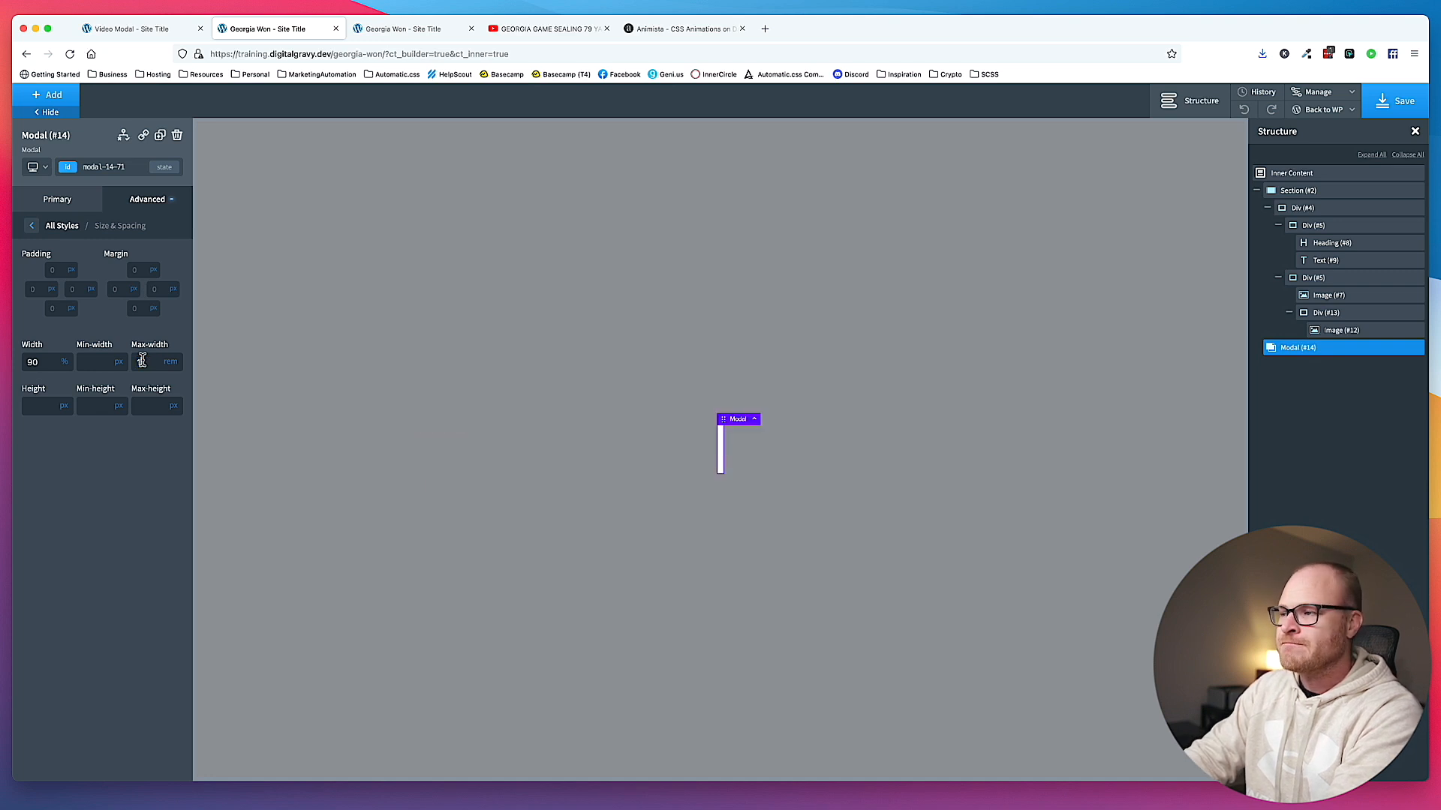
{"action": "type", "text": "0"}
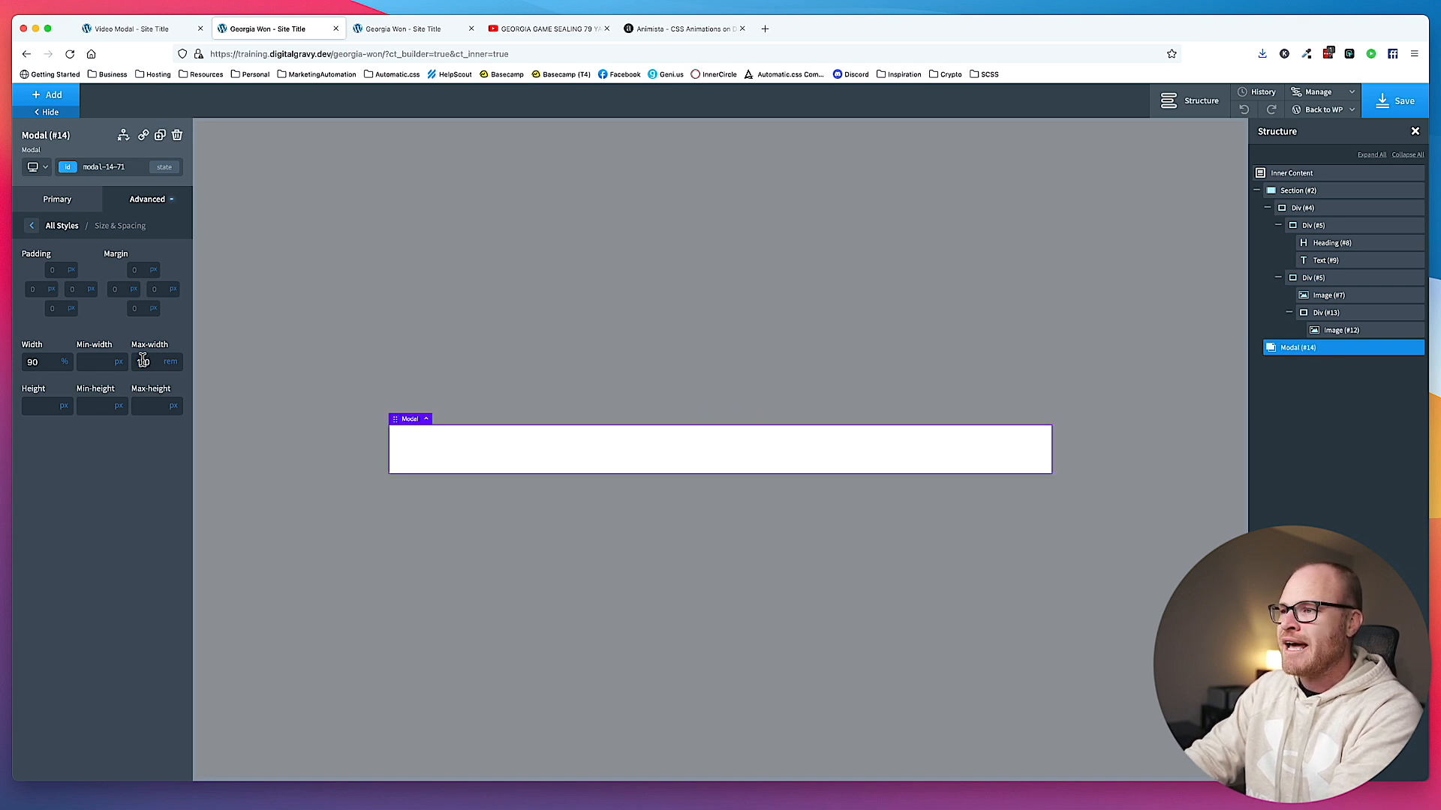
{"action": "left_click", "coordinate": [48, 99]}
{"action": "type", "text": "video"}
{"action": "left_click", "coordinate": [63, 169]}
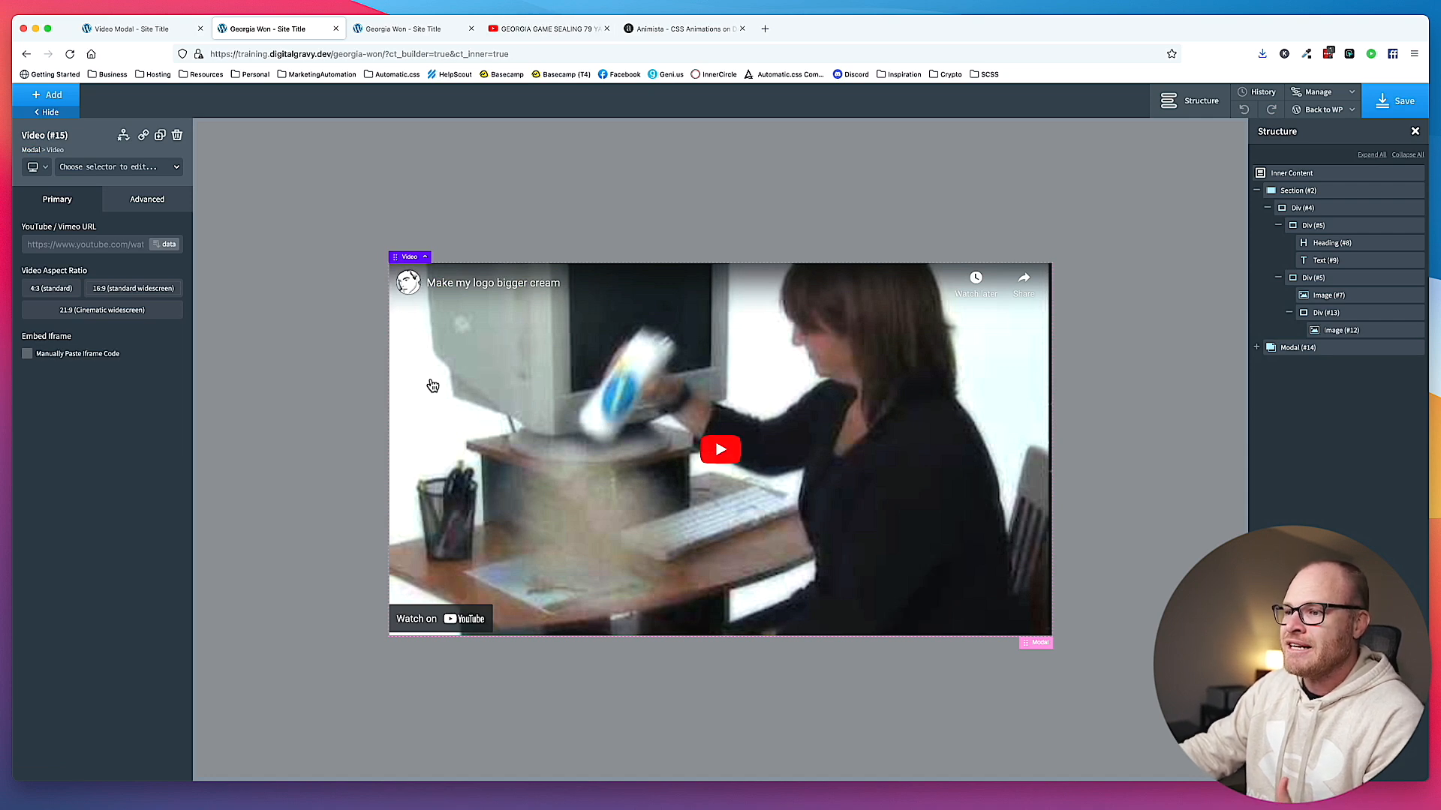
- Copy the share link of the Georgia game-sealing pick six video on YouTube and set it as the Video element's URL
{"action": "left_click", "coordinate": [409, 29]}
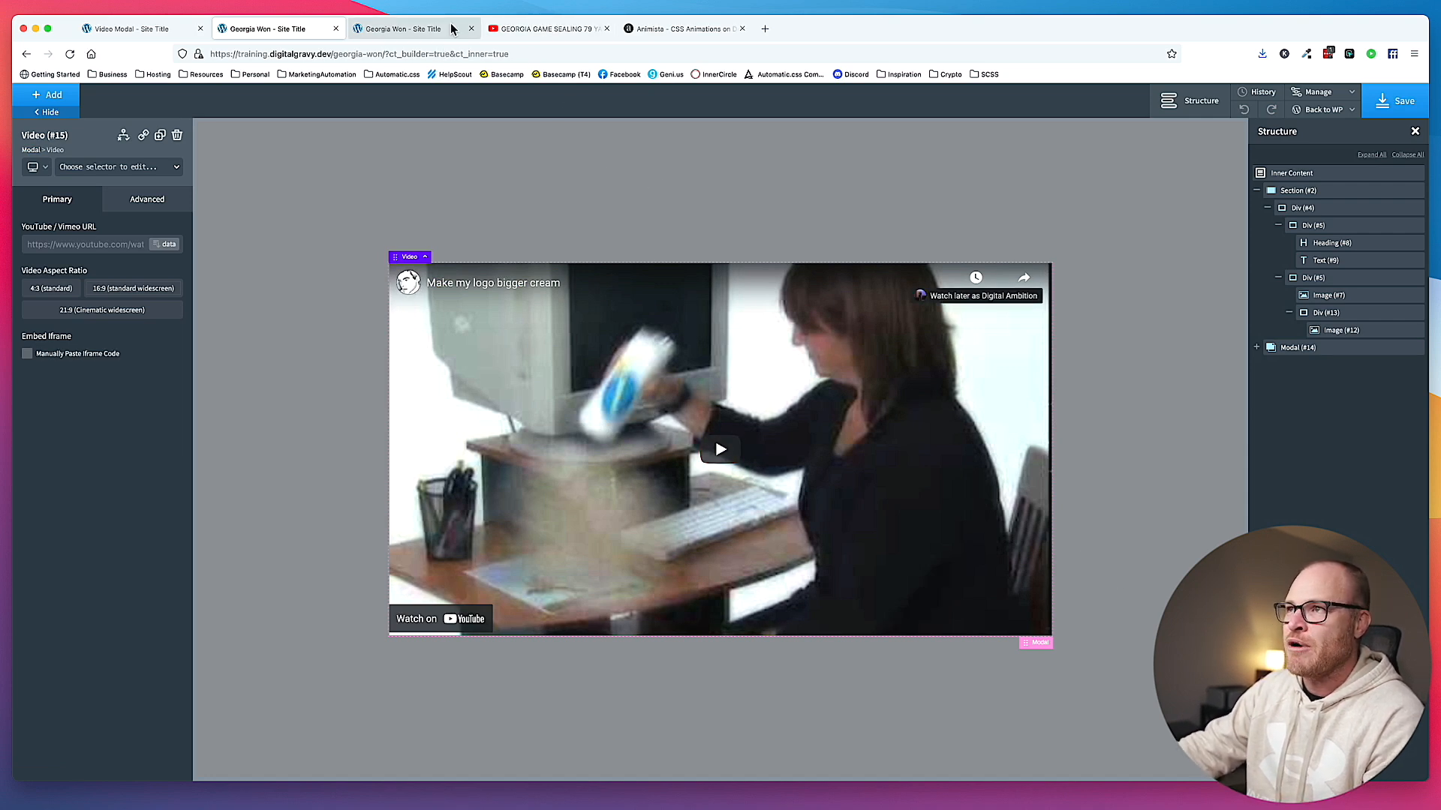
{"action": "left_click", "coordinate": [525, 29]}
{"action": "left_click", "coordinate": [872, 616]}
{"action": "left_click", "coordinate": [829, 501]}
{"action": "left_click", "coordinate": [409, 29]}
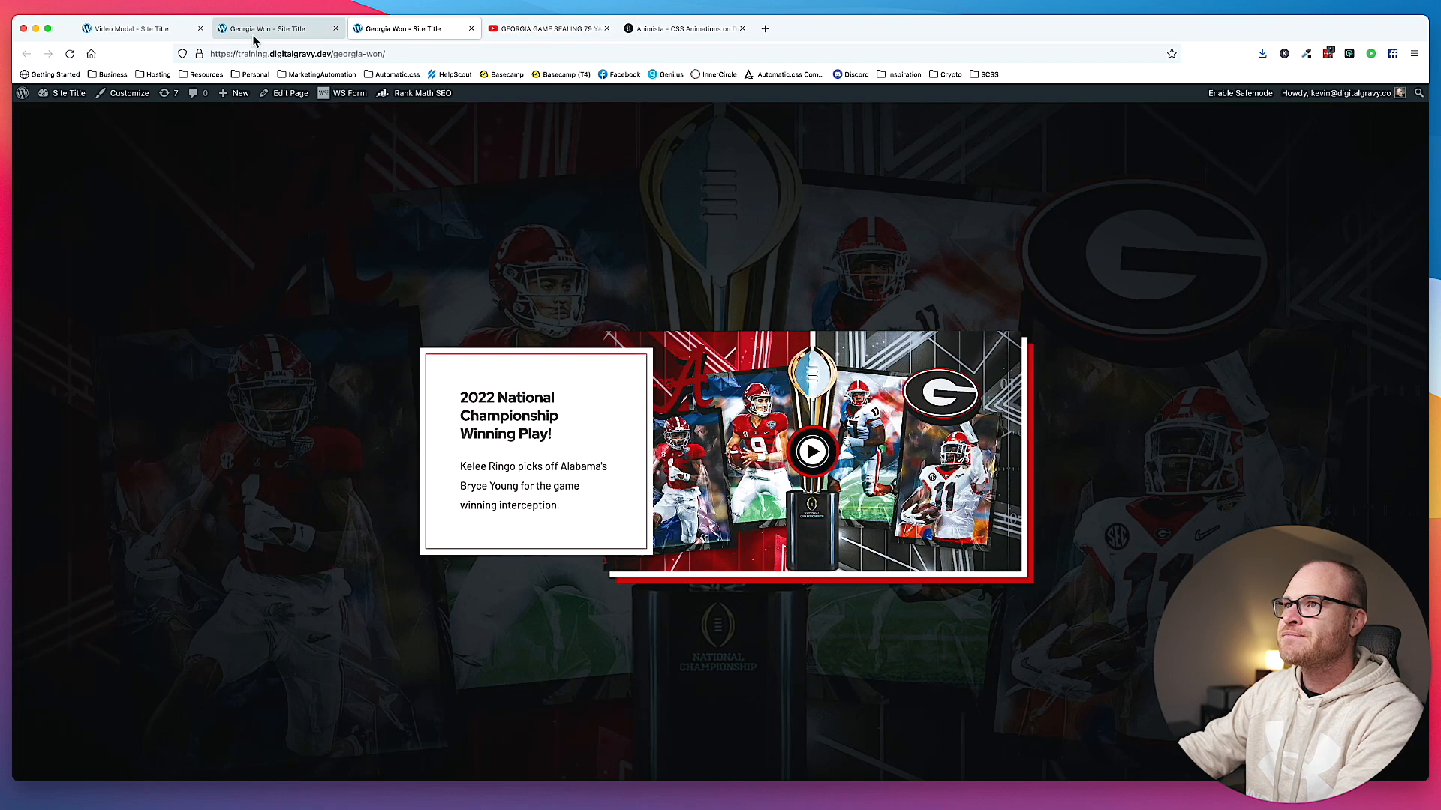
{"action": "left_click", "coordinate": [259, 30]}
{"action": "left_click", "coordinate": [93, 248]}
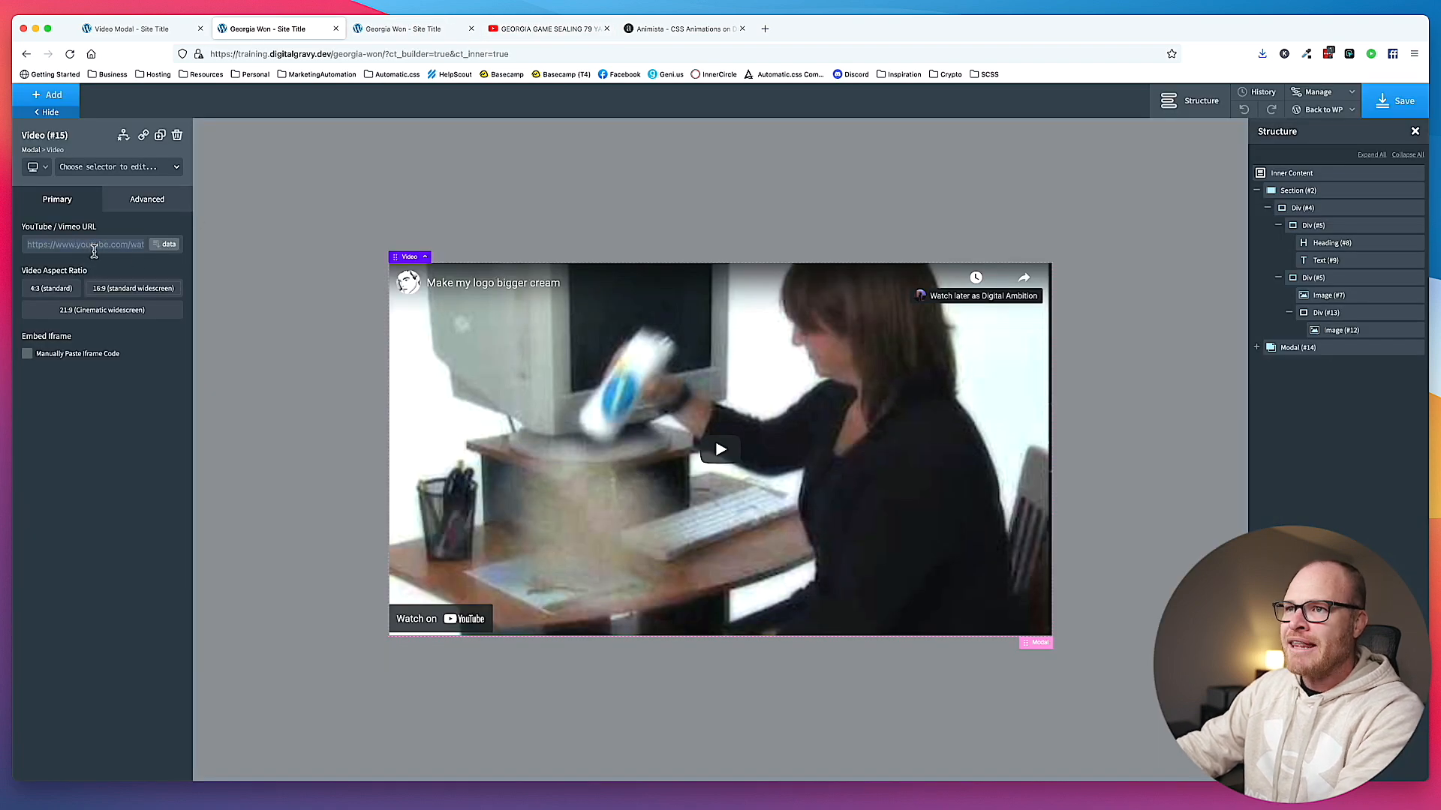
{"action": "key", "text": "super+v"}
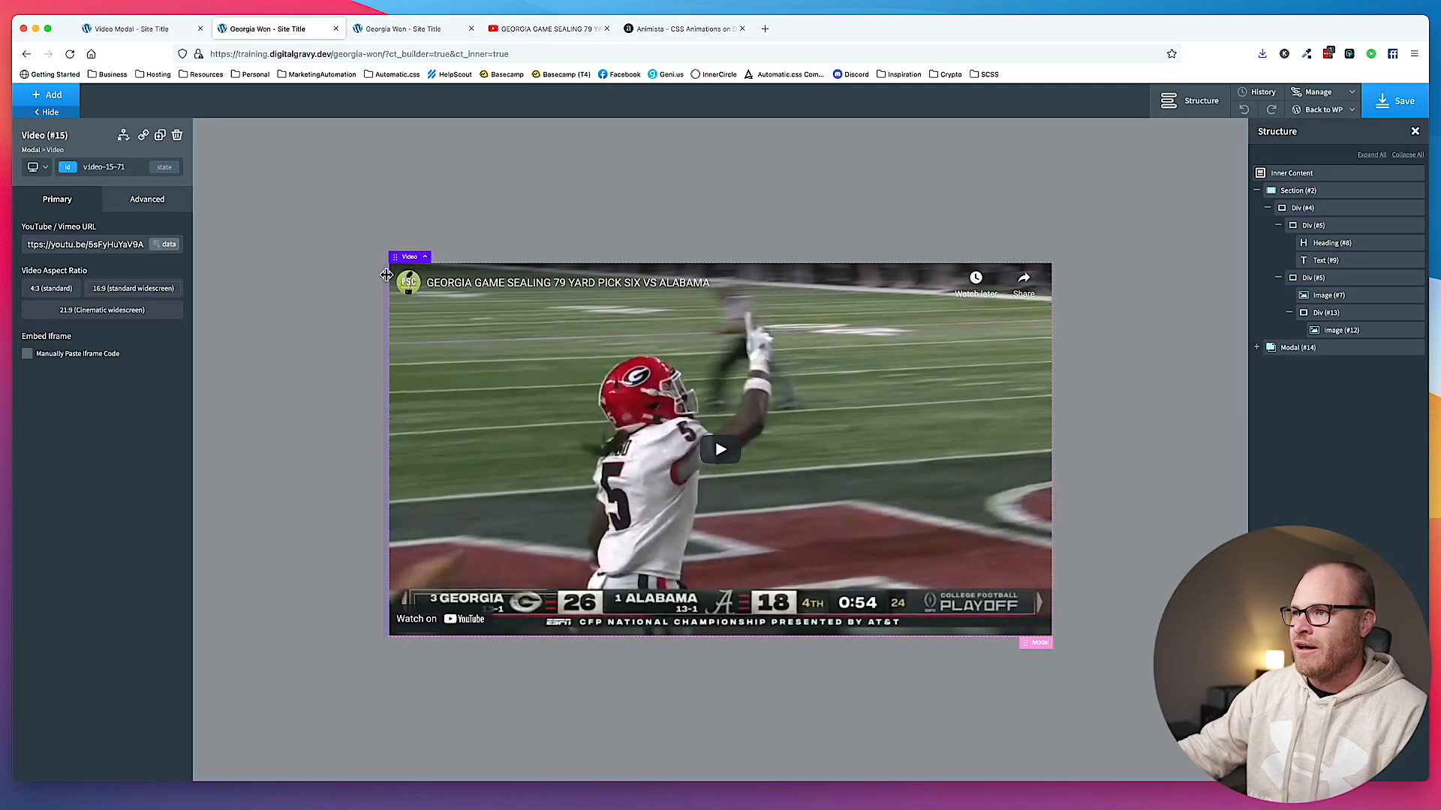
- Configure the modal's trigger to show when the user clicks an element, with .play-video as the trigger selector
{"action": "left_click", "coordinate": [248, 295]}
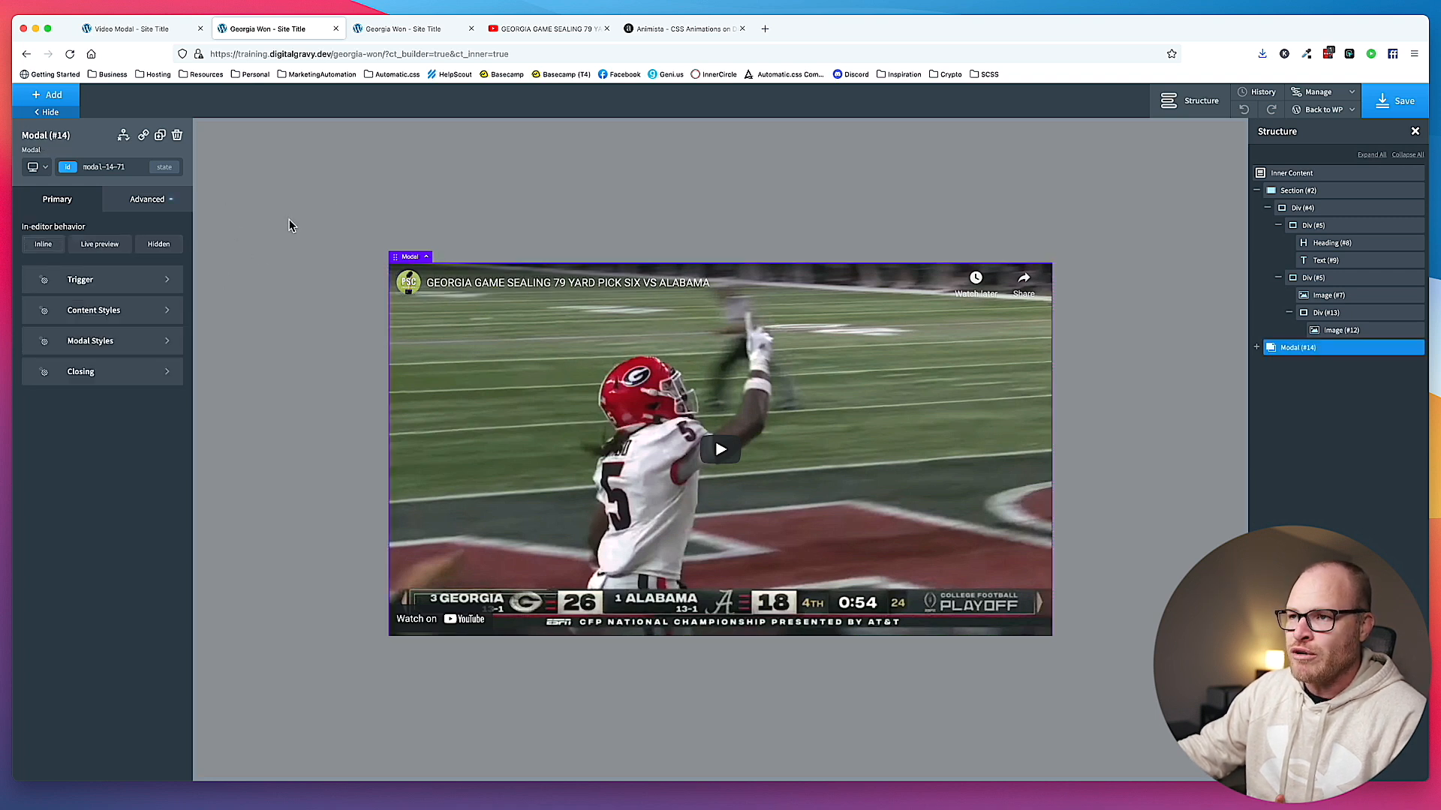
{"action": "left_click", "coordinate": [109, 281]}
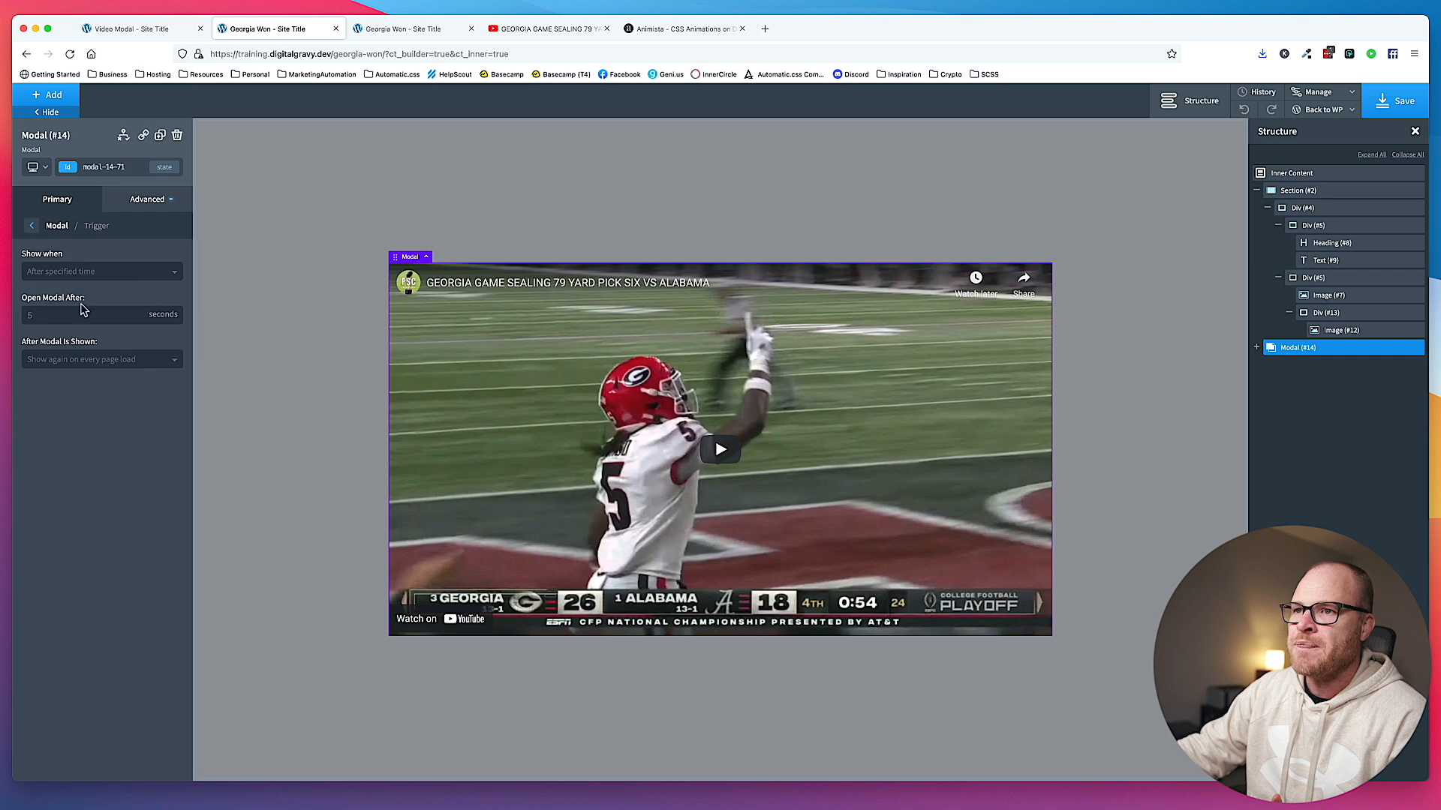
{"action": "left_click", "coordinate": [86, 275]}
{"action": "left_click", "coordinate": [101, 415]}
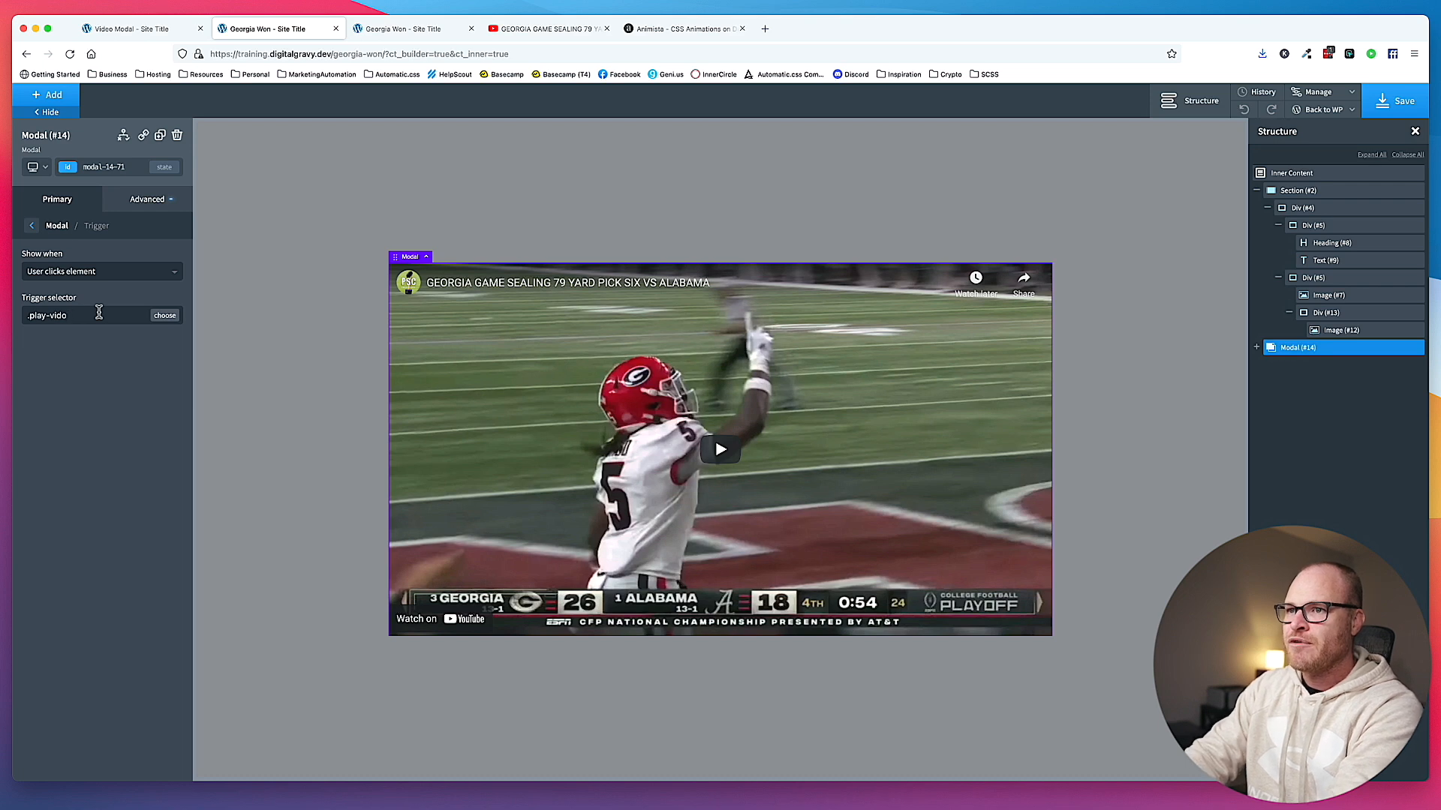
{"action": "left_click", "coordinate": [291, 341]}
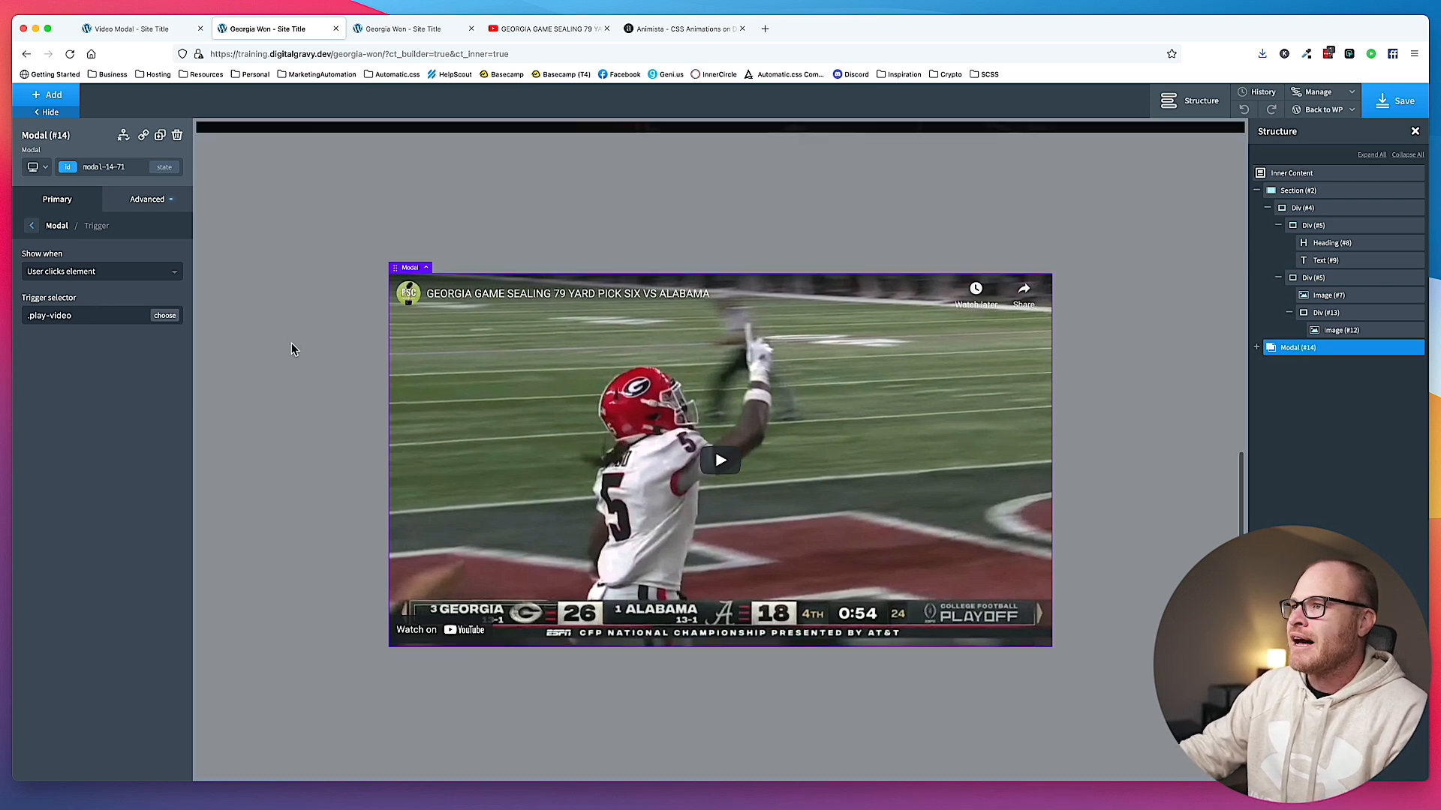
- Add the class play-video to the div that wraps the play icon image
{"action": "left_click", "coordinate": [1330, 294]}
{"action": "left_click", "coordinate": [1321, 279]}
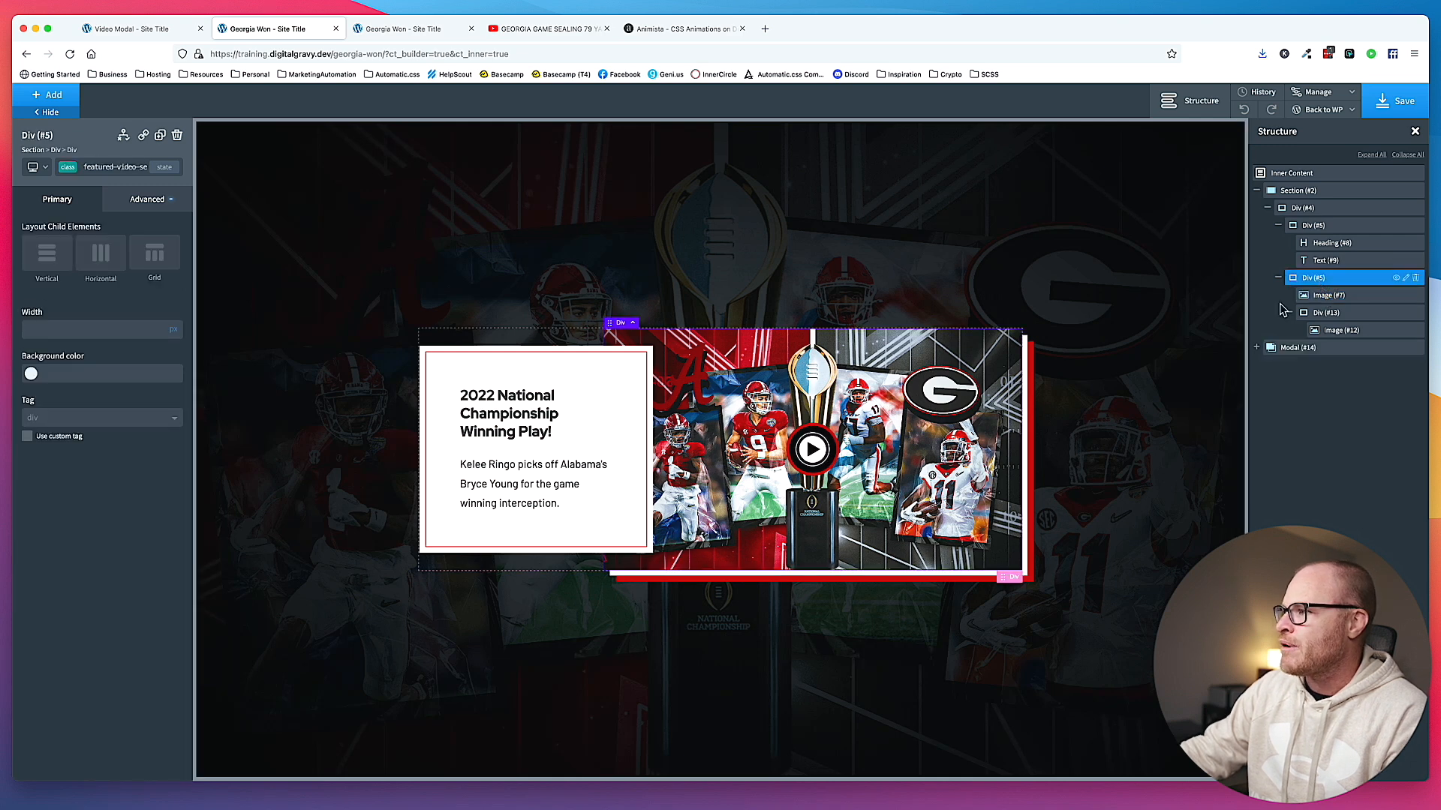
{"action": "left_click", "coordinate": [1340, 314]}
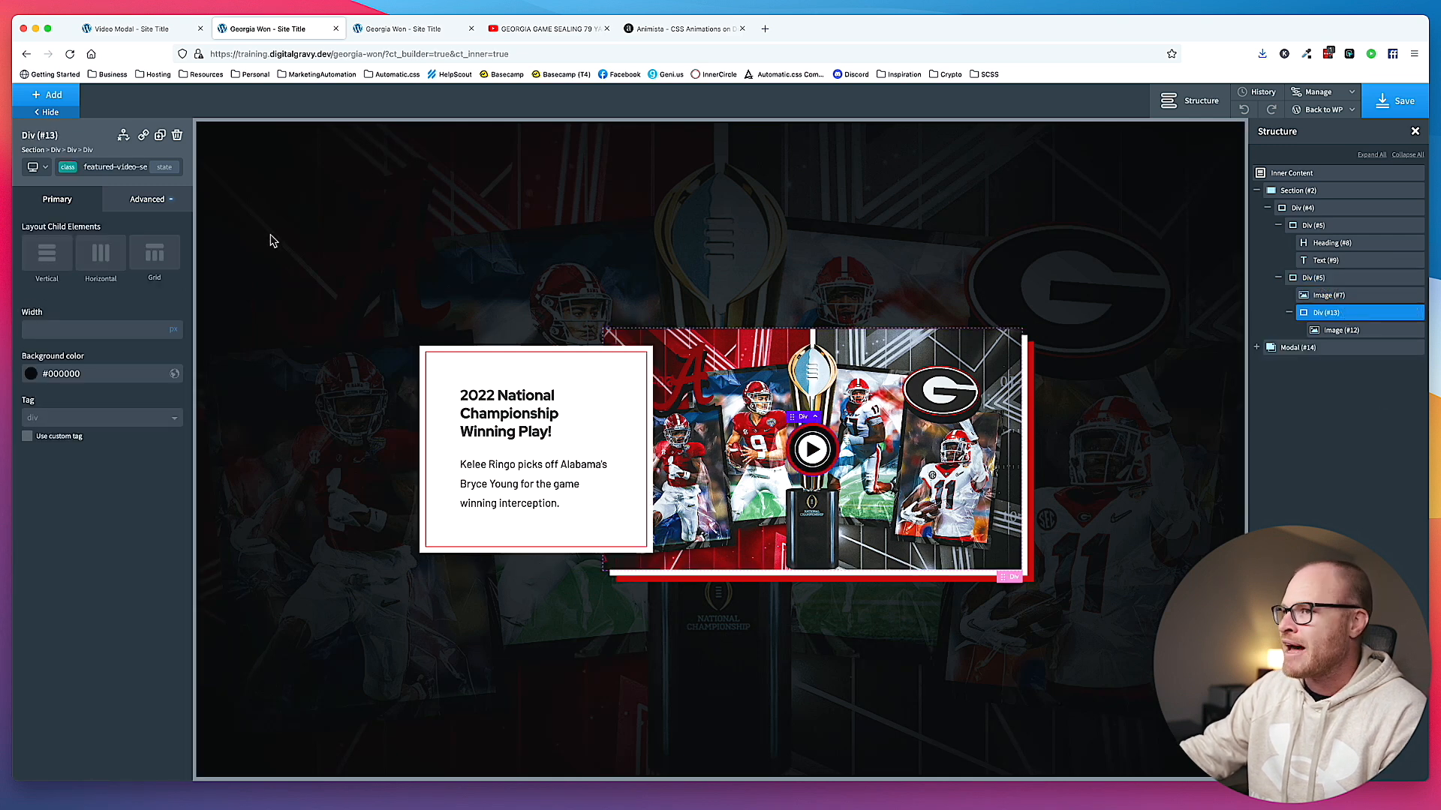
{"action": "left_click", "coordinate": [137, 166]}
{"action": "type", "text": "play-"}
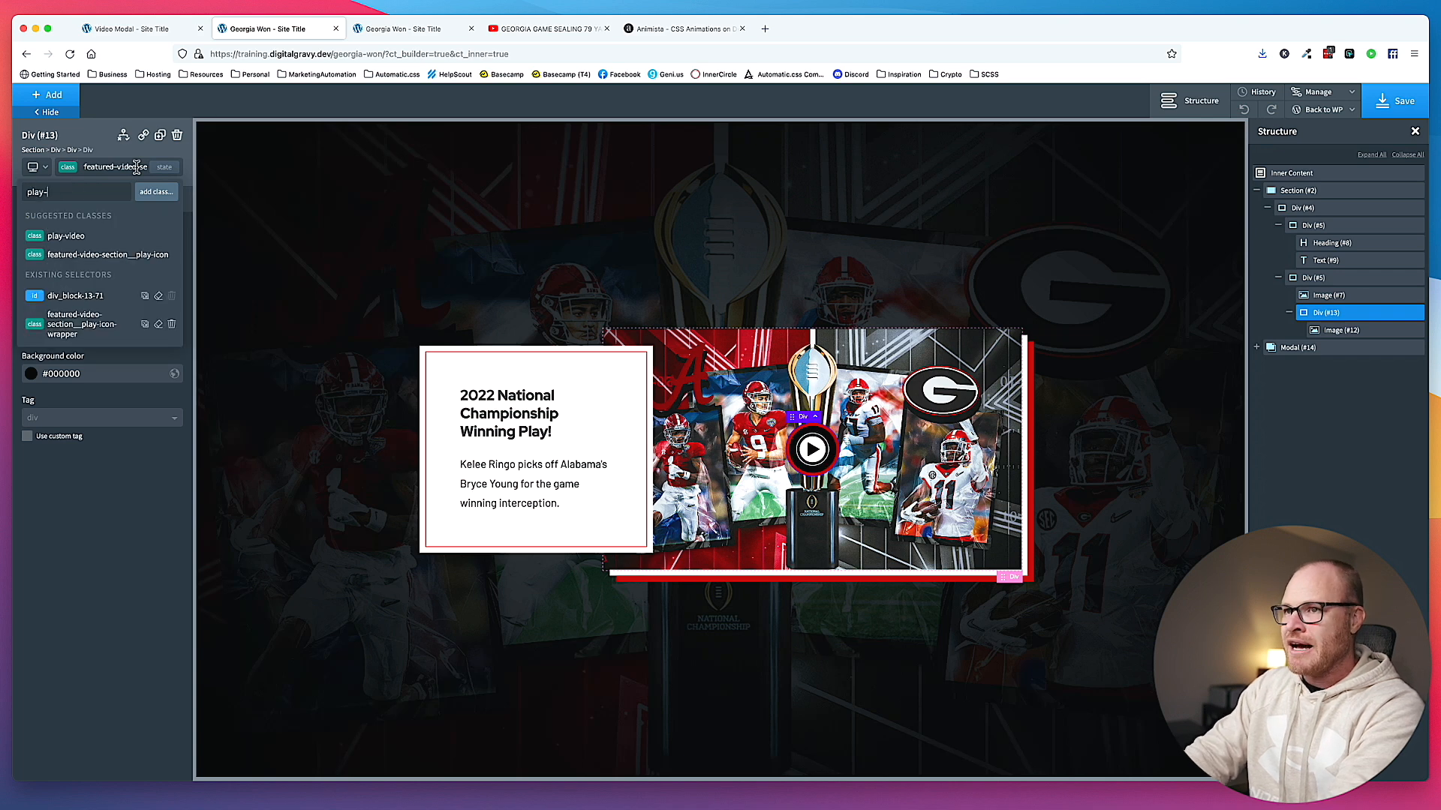
{"action": "type", "text": "video"}
{"action": "key", "text": "Return"}
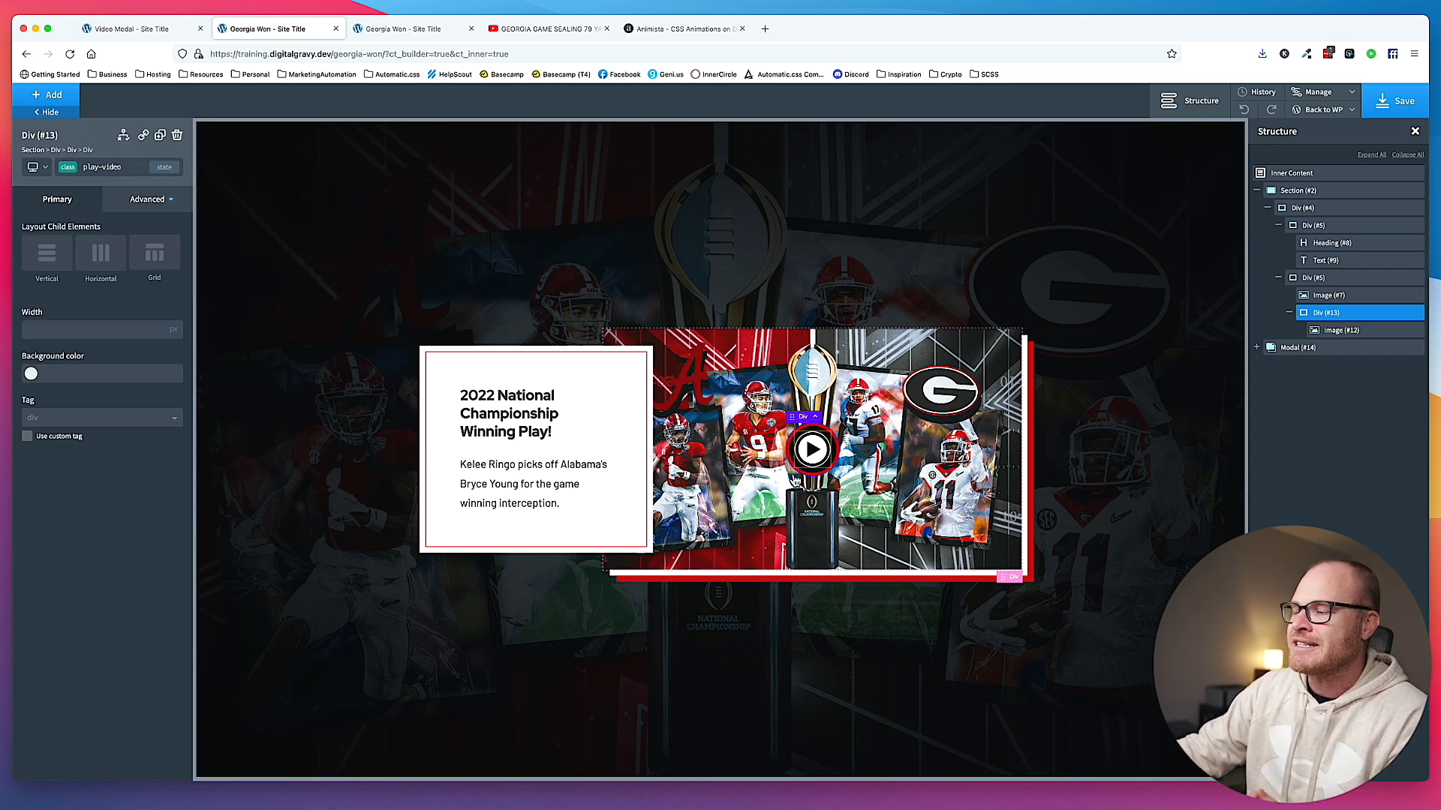
- Save the page, reload the published Georgia Won page, and test opening the video modal from the play icon and closing it
{"action": "scroll", "coordinate": [755, 519], "scroll_direction": "down", "scroll_amount": 10}
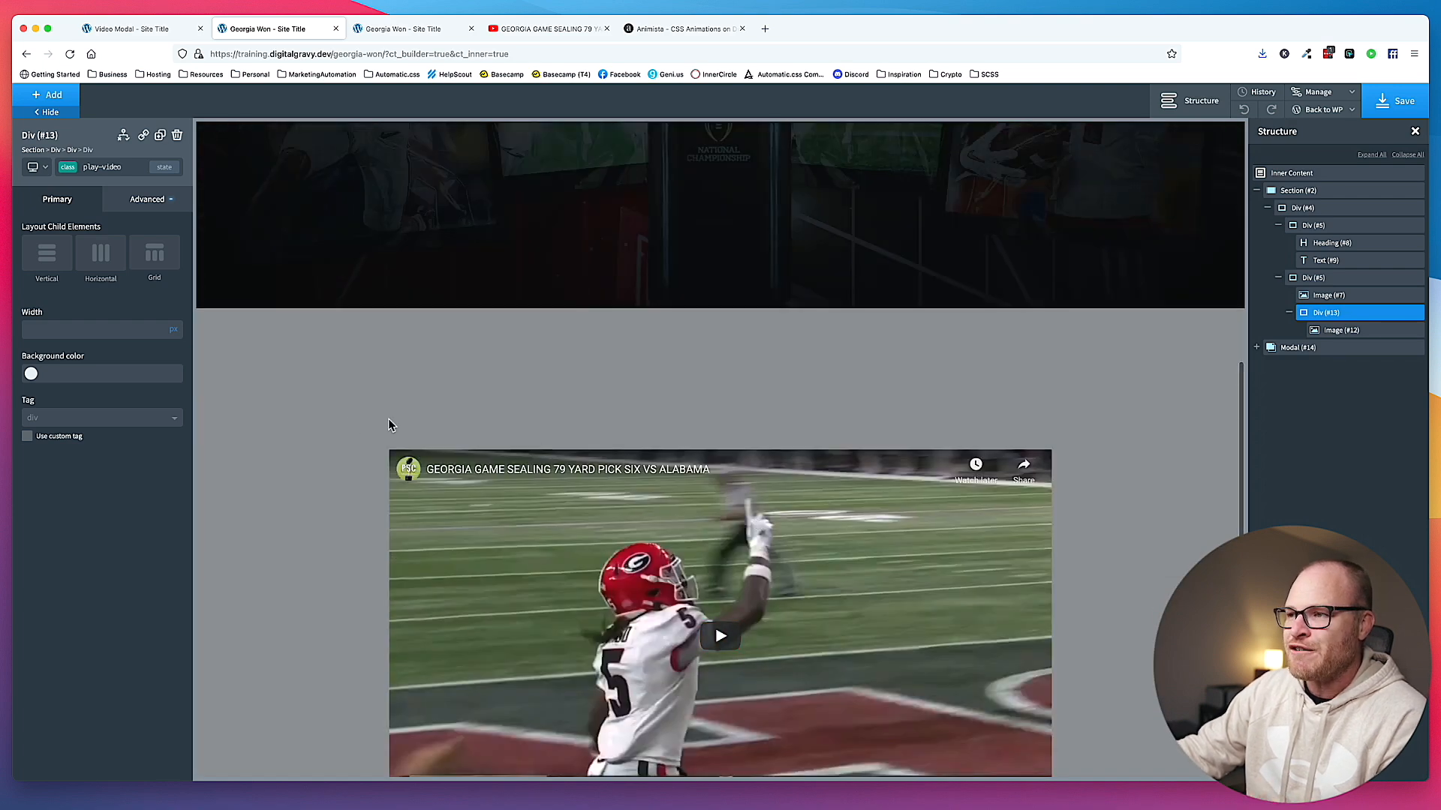
{"action": "left_click", "coordinate": [1424, 89]}
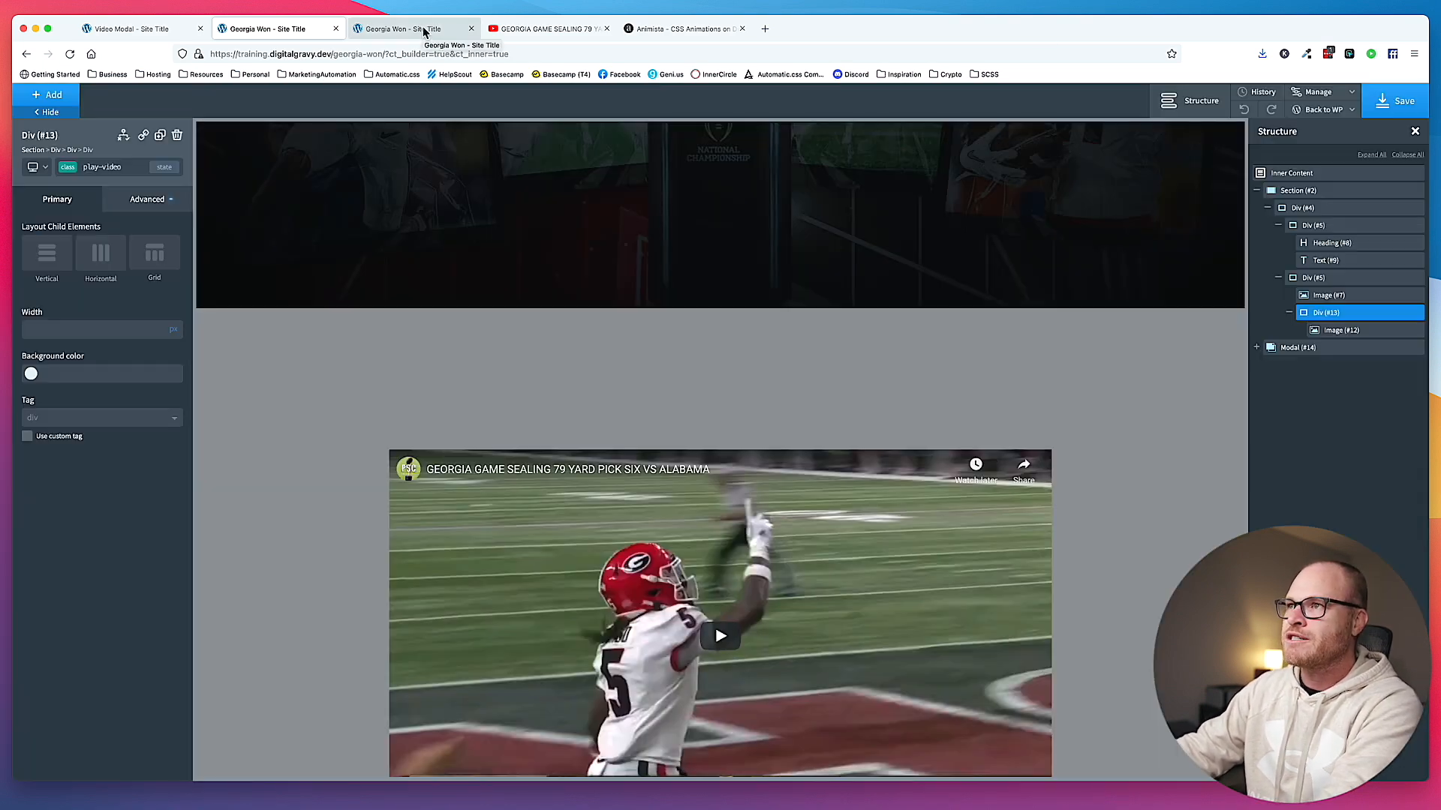
{"action": "left_click", "coordinate": [423, 30]}
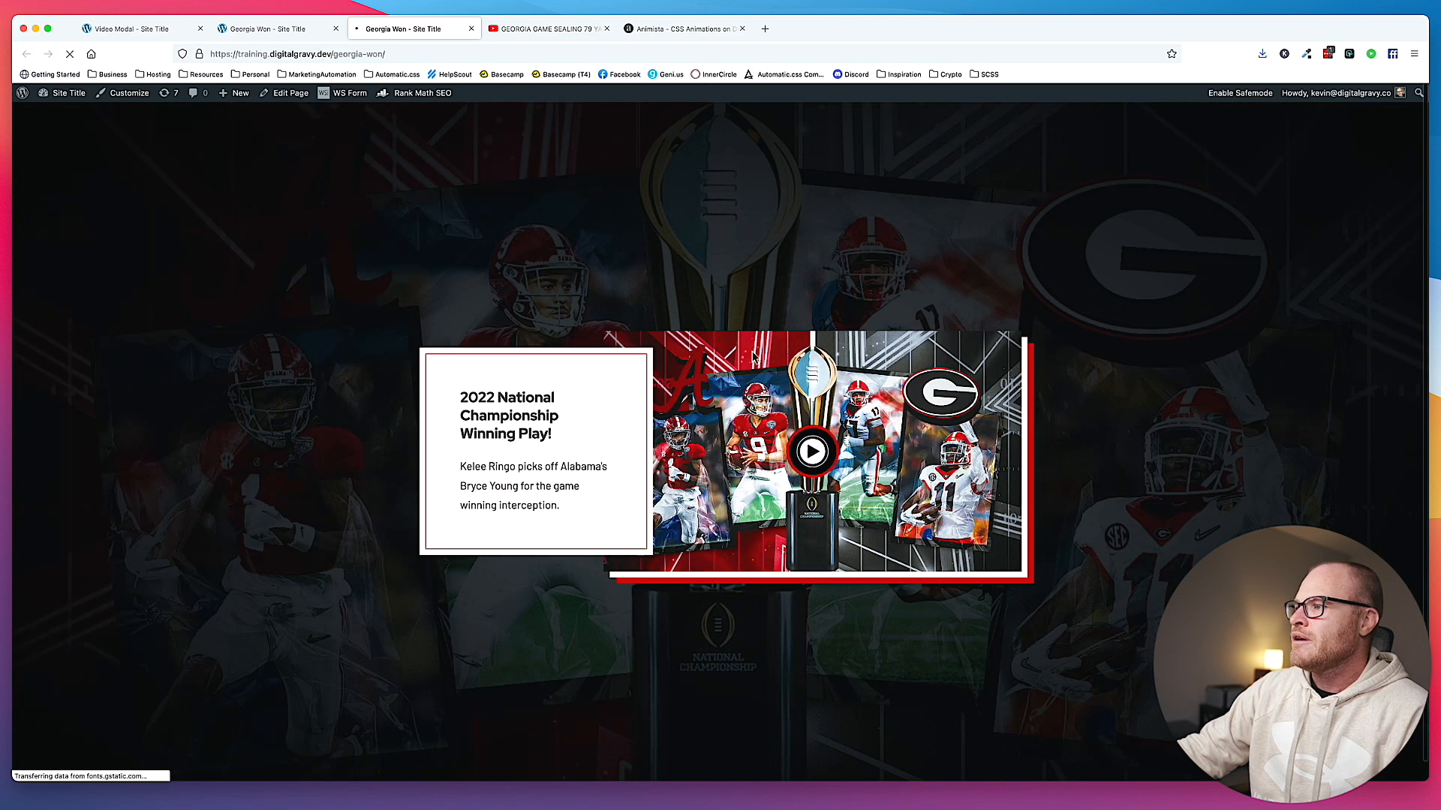
{"action": "left_click", "coordinate": [812, 451]}
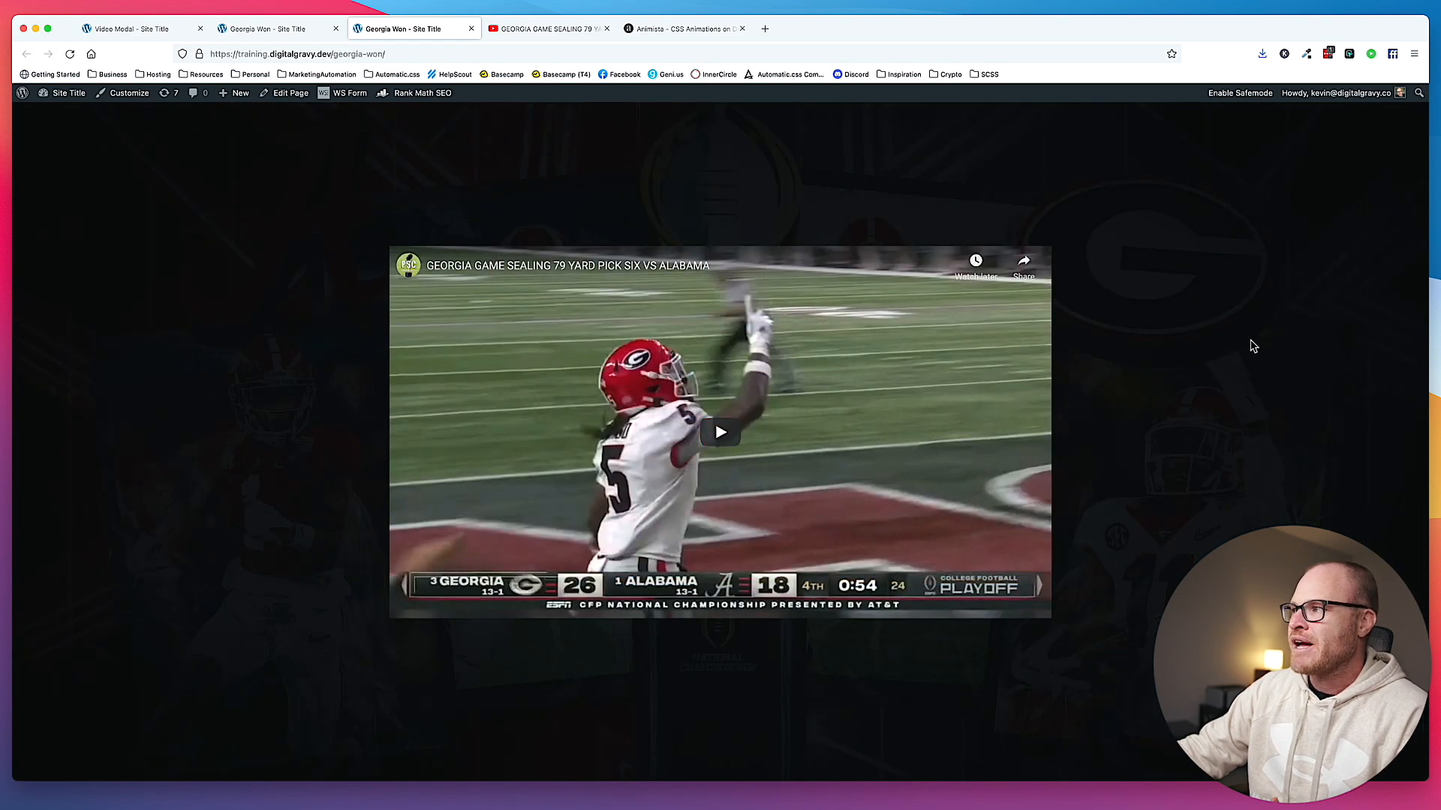
{"action": "left_click", "coordinate": [1251, 346]}
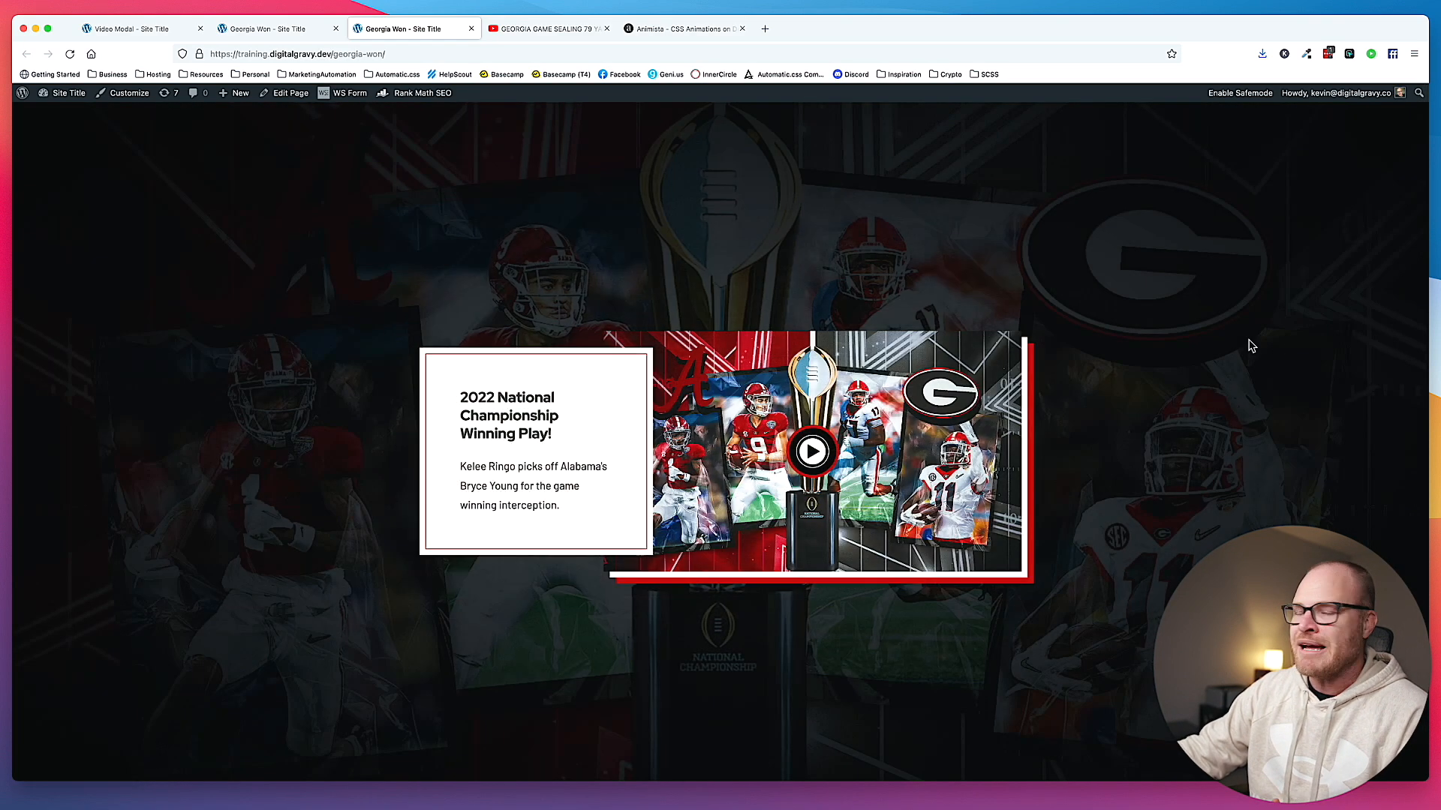
- Play the modal's embedded video in the builder and pause it
{"action": "left_click", "coordinate": [284, 36]}
{"action": "scroll", "coordinate": [683, 403], "scroll_direction": "down", "scroll_amount": 3}
{"action": "left_click", "coordinate": [654, 490]}
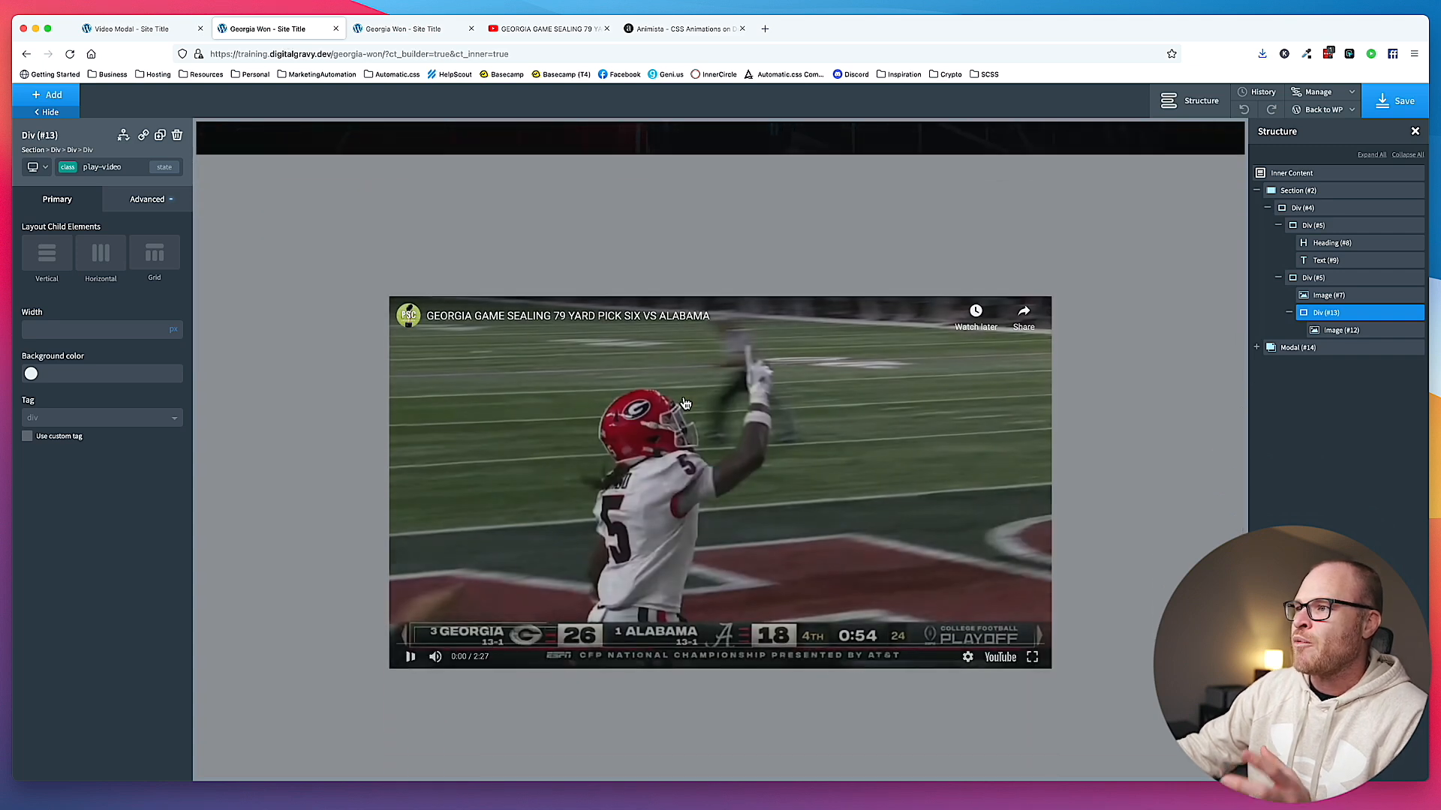
{"action": "left_click", "coordinate": [410, 657]}
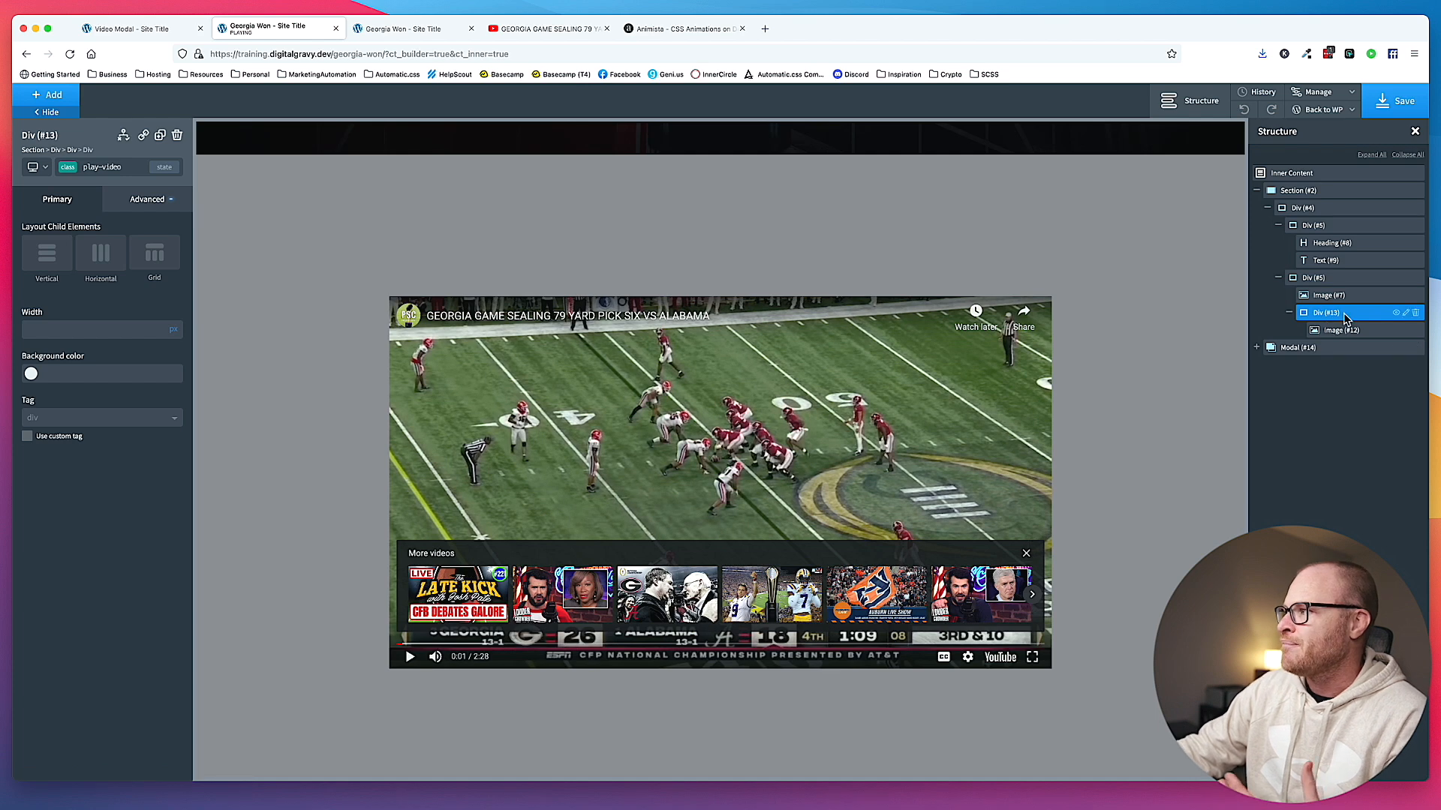
- Add an Icon element inside the modal below the video
{"action": "left_click", "coordinate": [1322, 347]}
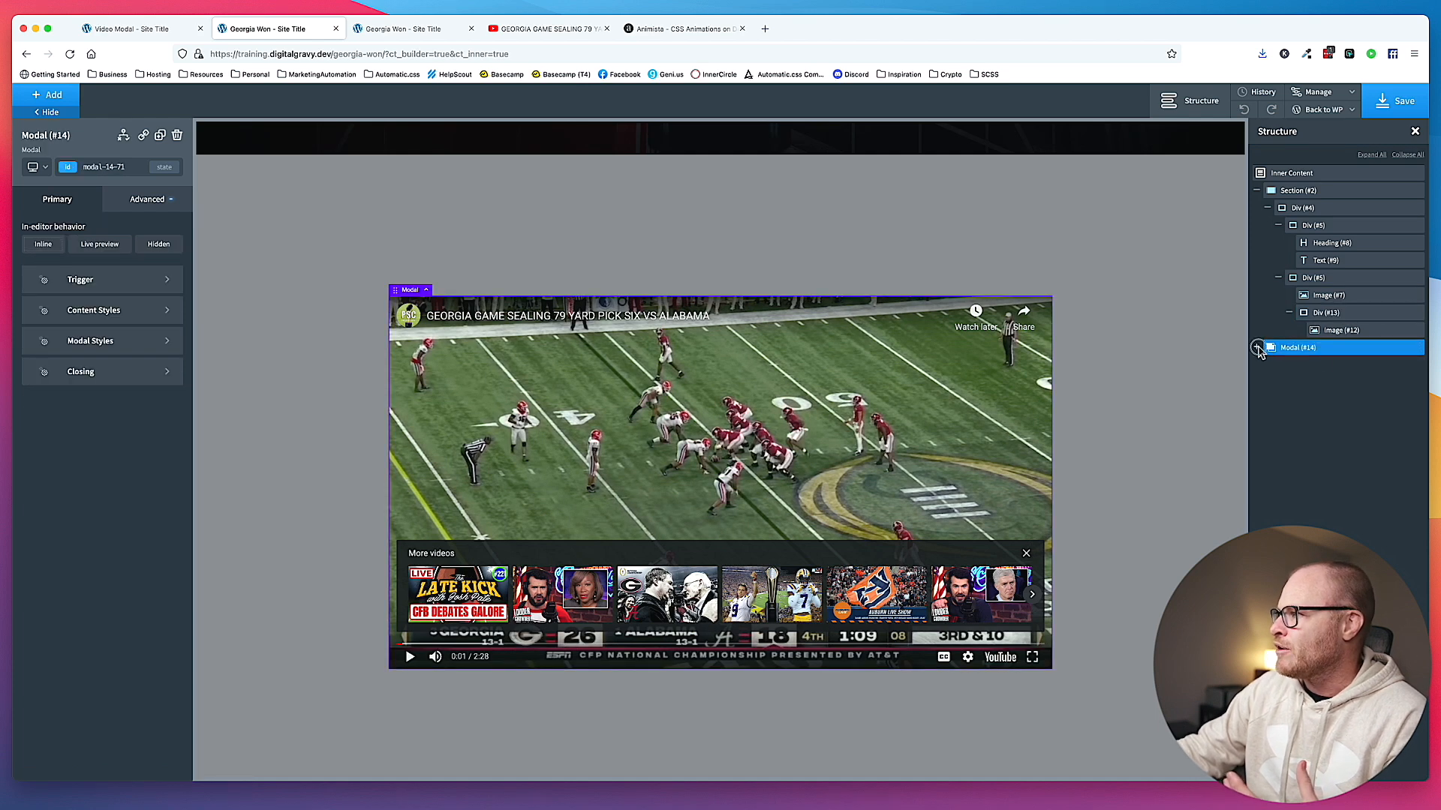
{"action": "left_click", "coordinate": [1257, 347]}
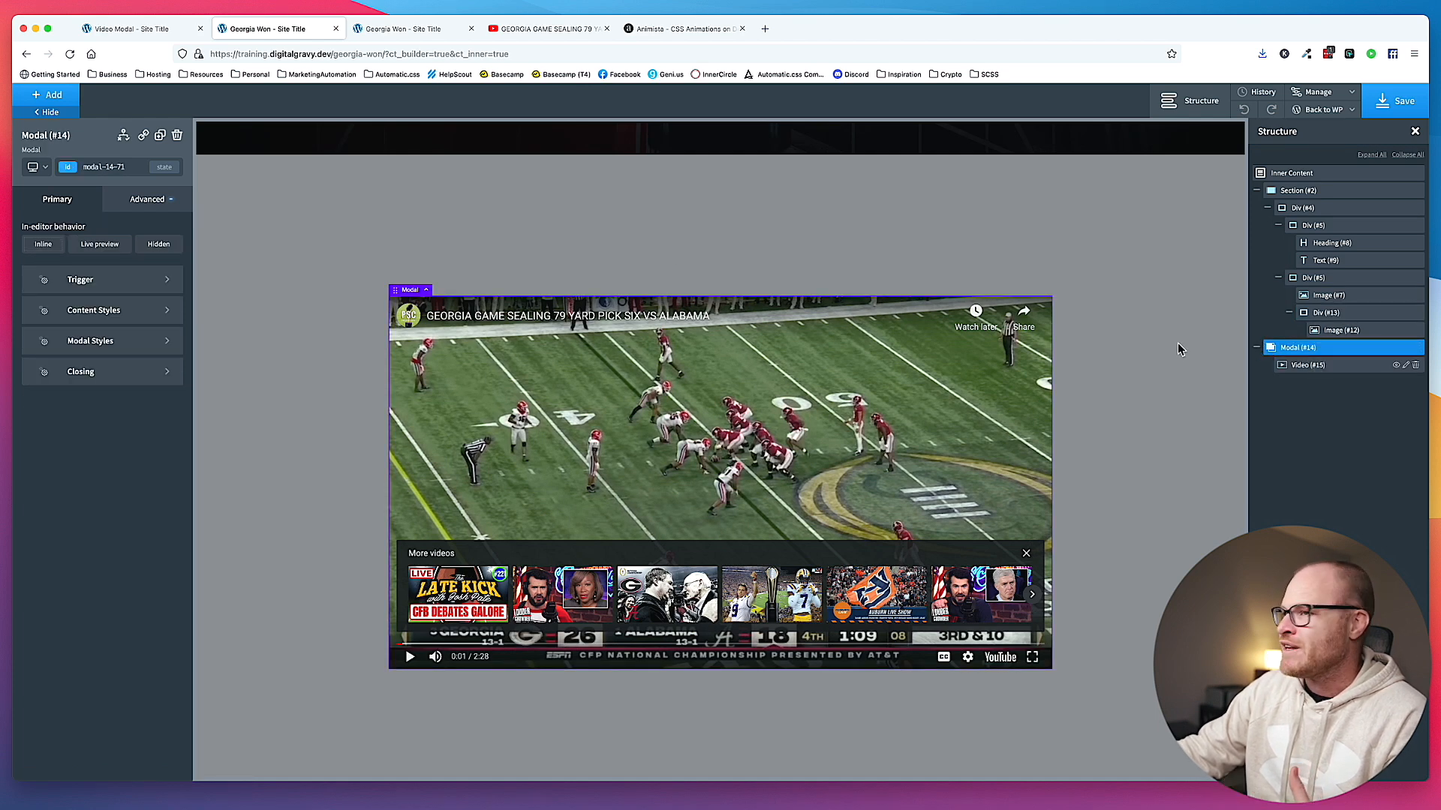
{"action": "left_click", "coordinate": [53, 103]}
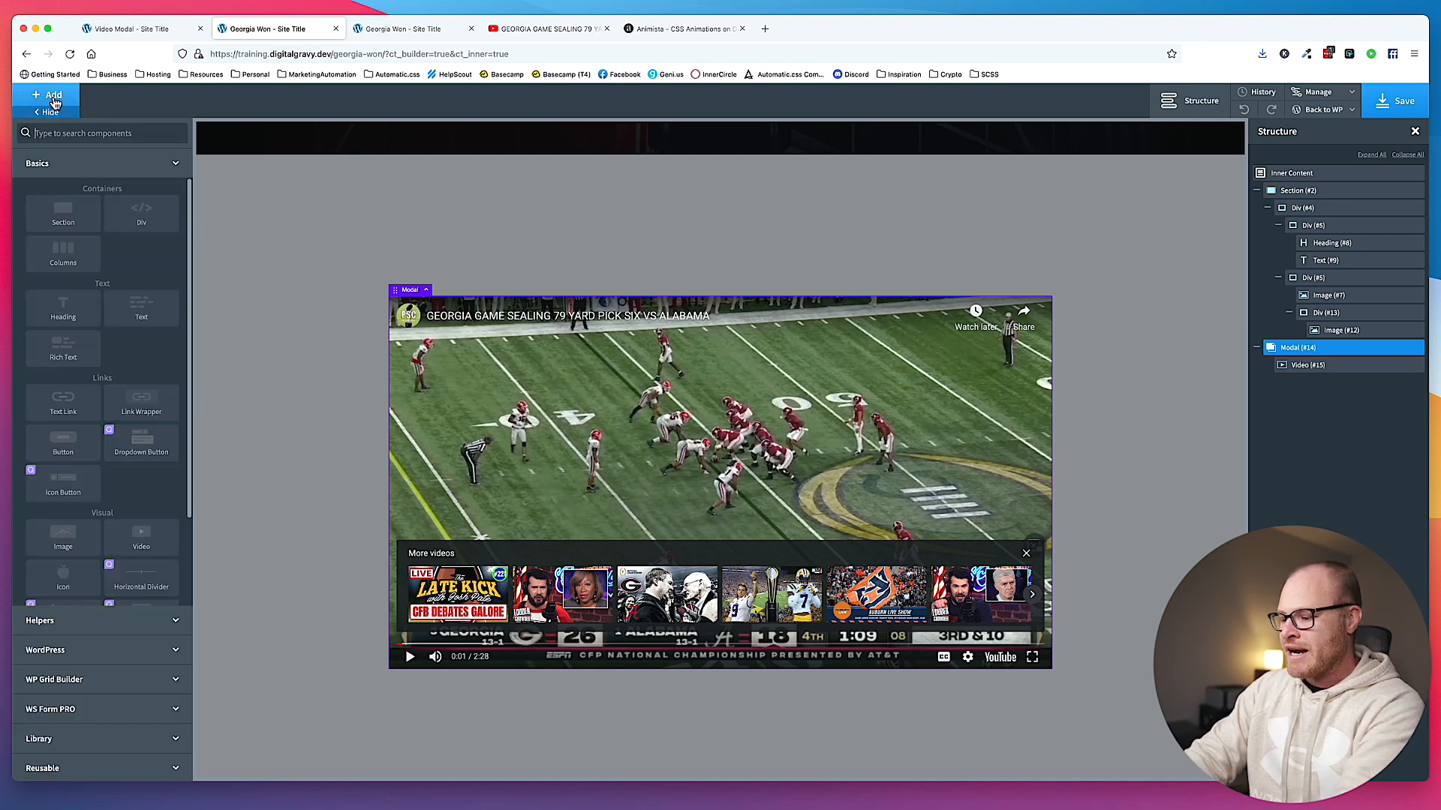
{"action": "type", "text": "ic"}
{"action": "key", "text": "Return"}
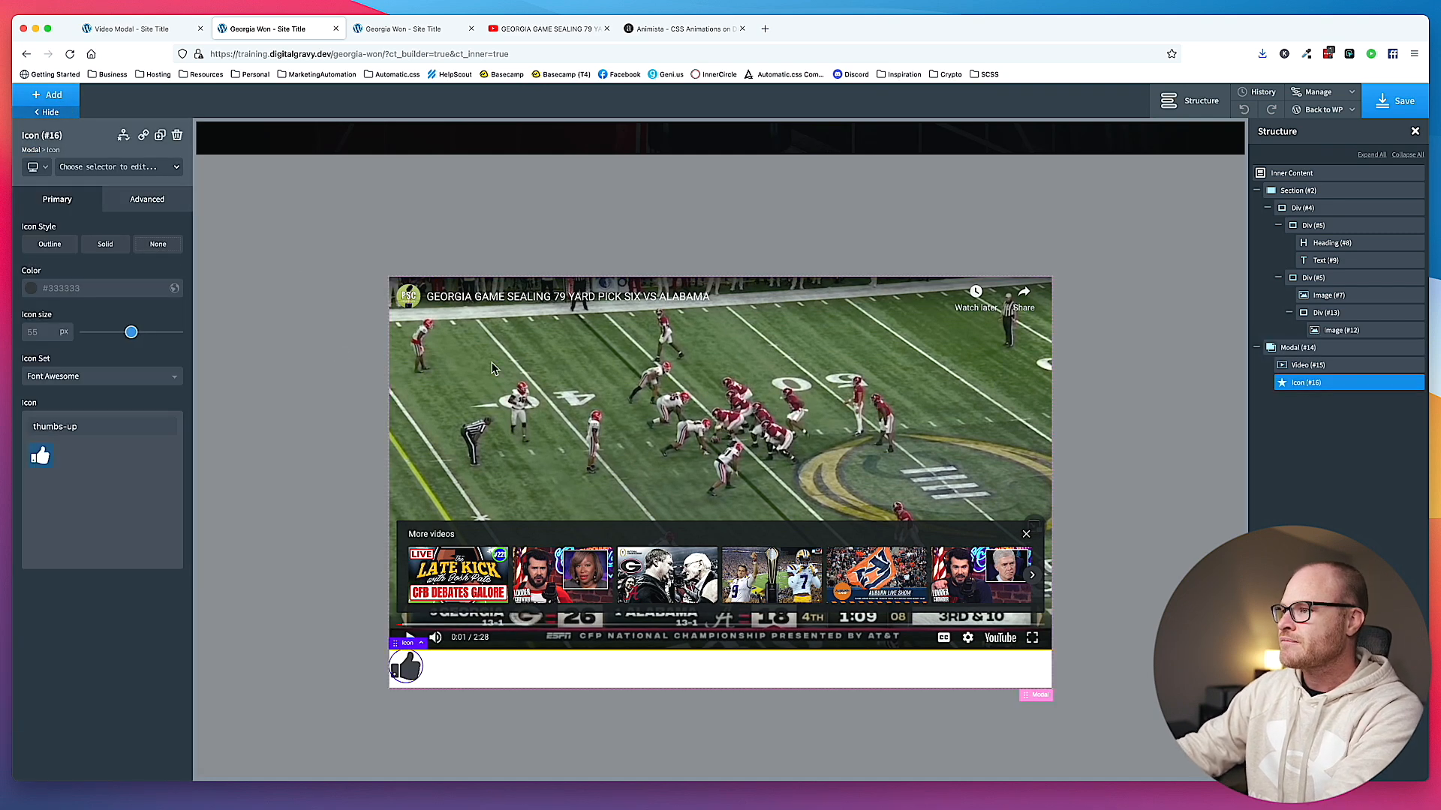
- Add a Div element inside the modal to serve as a wrapper
{"action": "left_click", "coordinate": [1321, 350]}
{"action": "left_click", "coordinate": [48, 103]}
{"action": "type", "text": "div"}
{"action": "key", "text": "Return"}
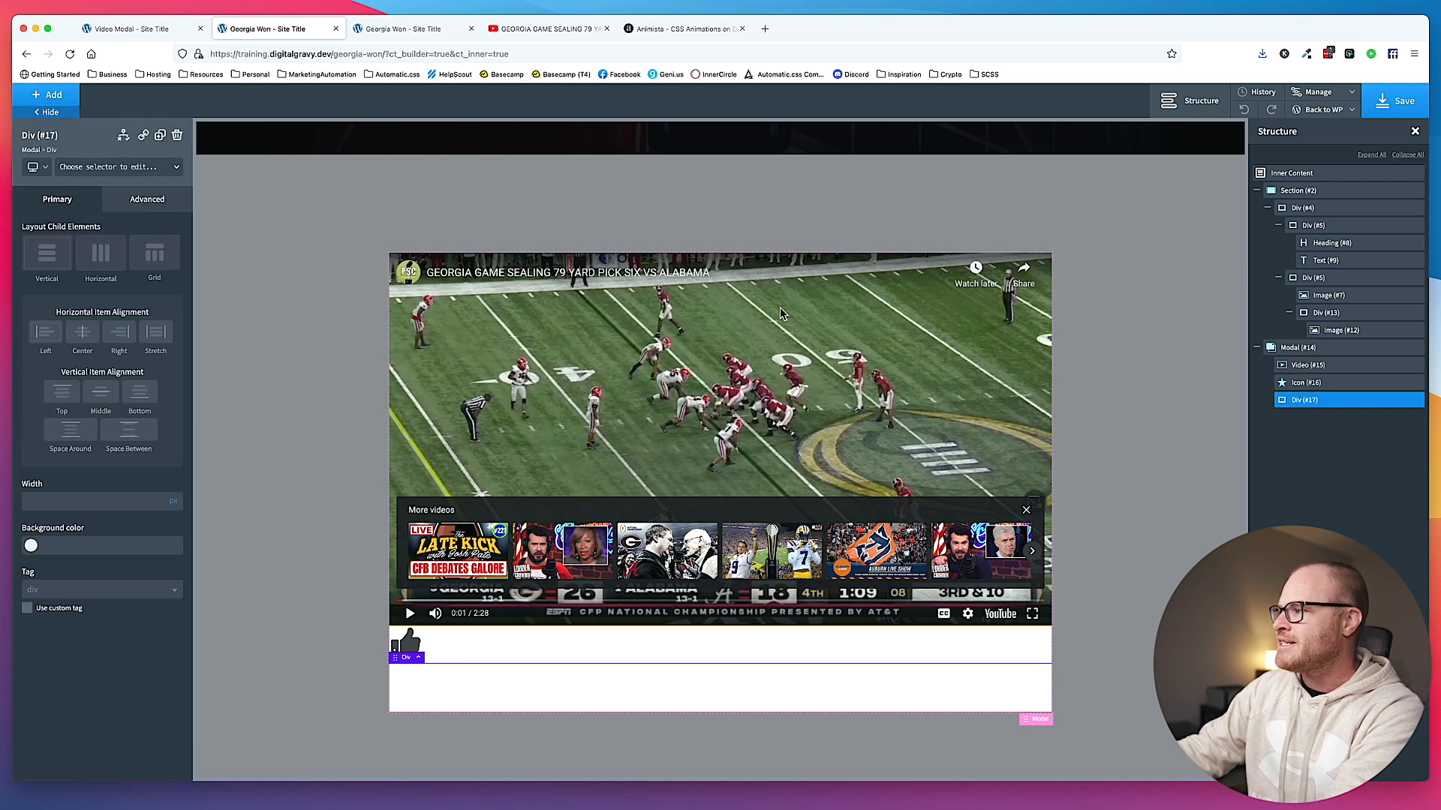
- Set the modal's new div to 100% width and 100% height, and move the video and icon into it
{"action": "left_click", "coordinate": [144, 205]}
{"action": "left_click", "coordinate": [94, 265]}
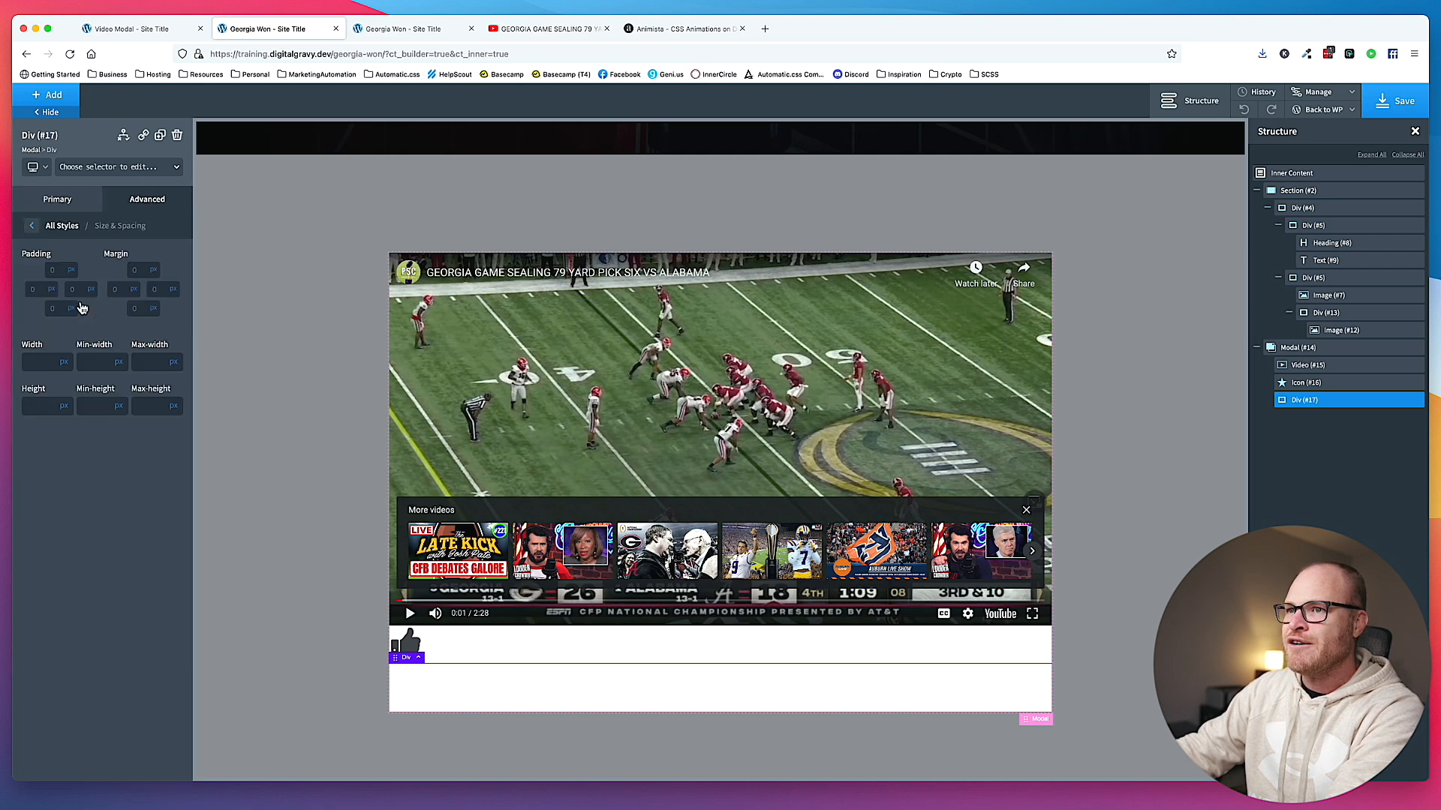
{"action": "left_click", "coordinate": [65, 363]}
{"action": "left_click", "coordinate": [66, 357]}
{"action": "type", "text": "100"}
{"action": "left_click", "coordinate": [64, 406]}
{"action": "left_click", "coordinate": [65, 401]}
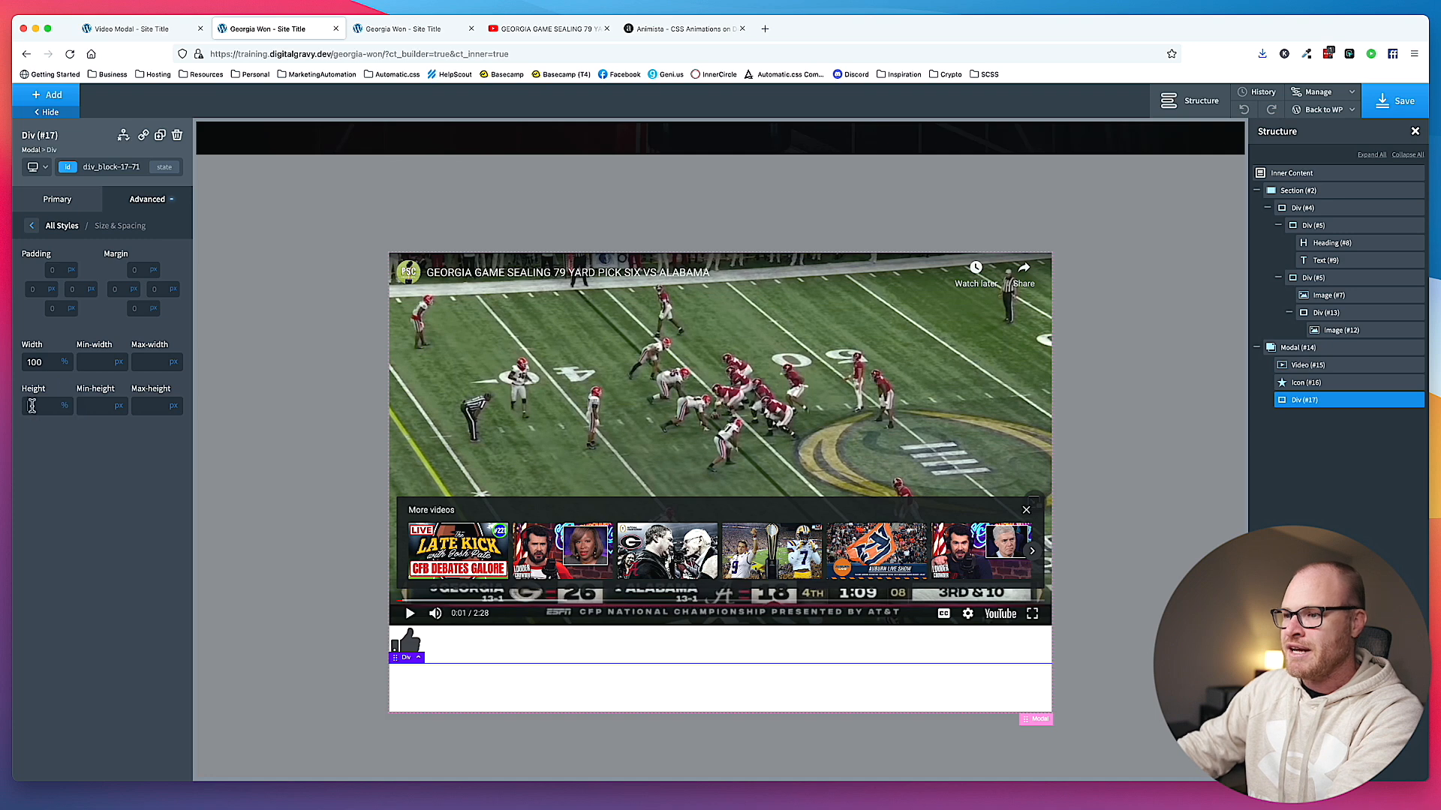
{"action": "left_click", "coordinate": [31, 406]}
{"action": "type", "text": "100"}
{"action": "left_click_drag", "start_coordinate": [1279, 365], "coordinate": [1307, 398]}
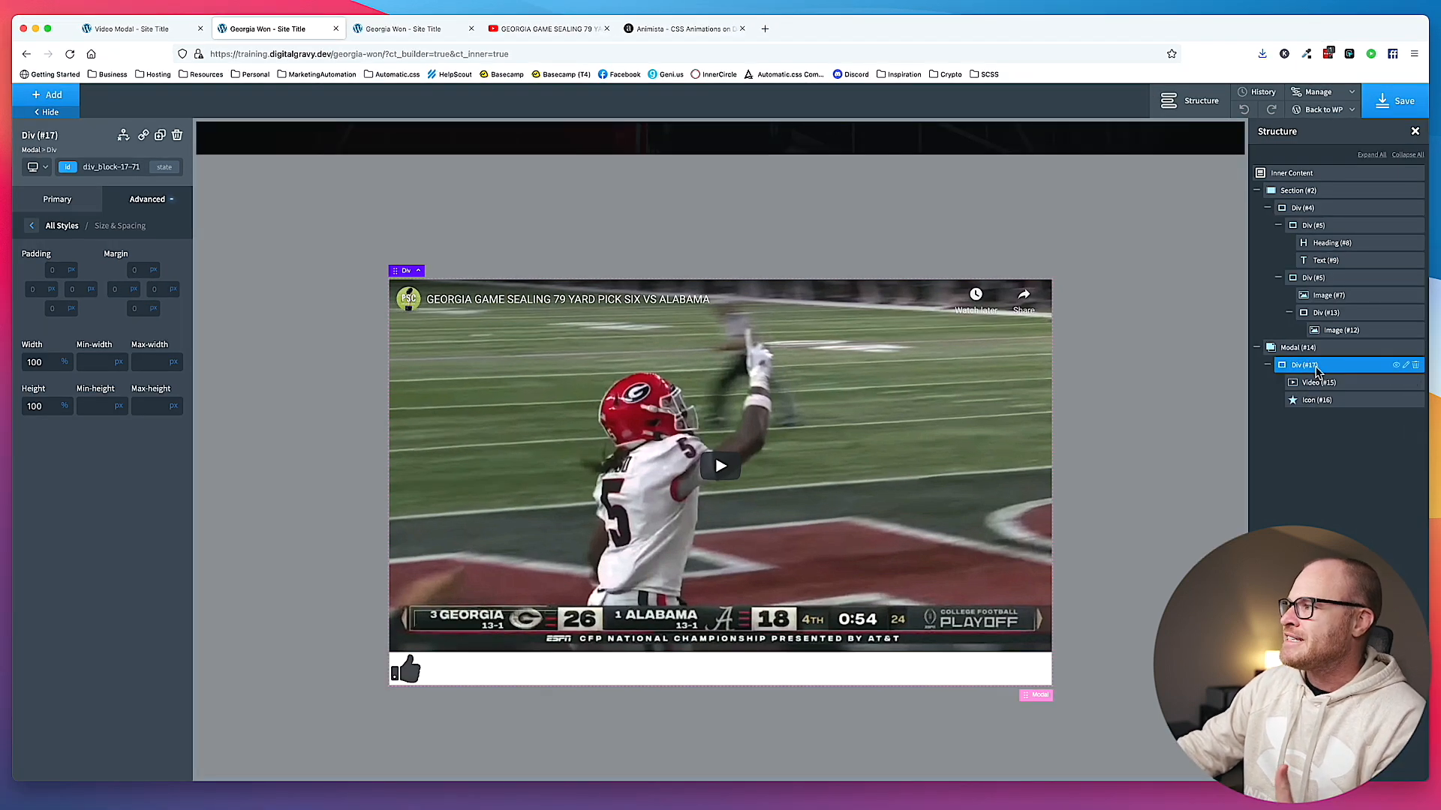
{"action": "left_click", "coordinate": [118, 204]}
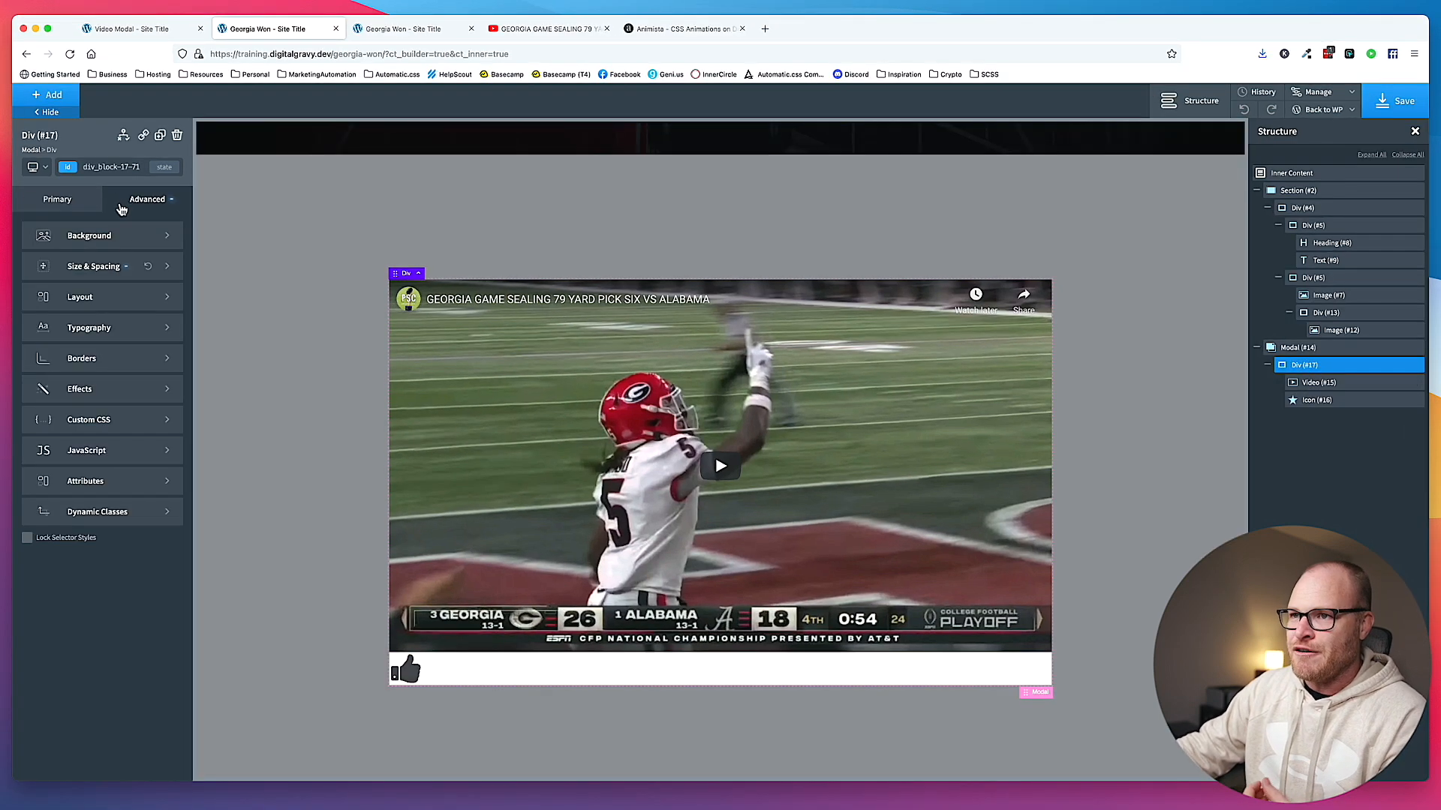
{"action": "left_click", "coordinate": [100, 296]}
{"action": "scroll", "coordinate": [146, 642], "scroll_direction": "down", "scroll_amount": 5}
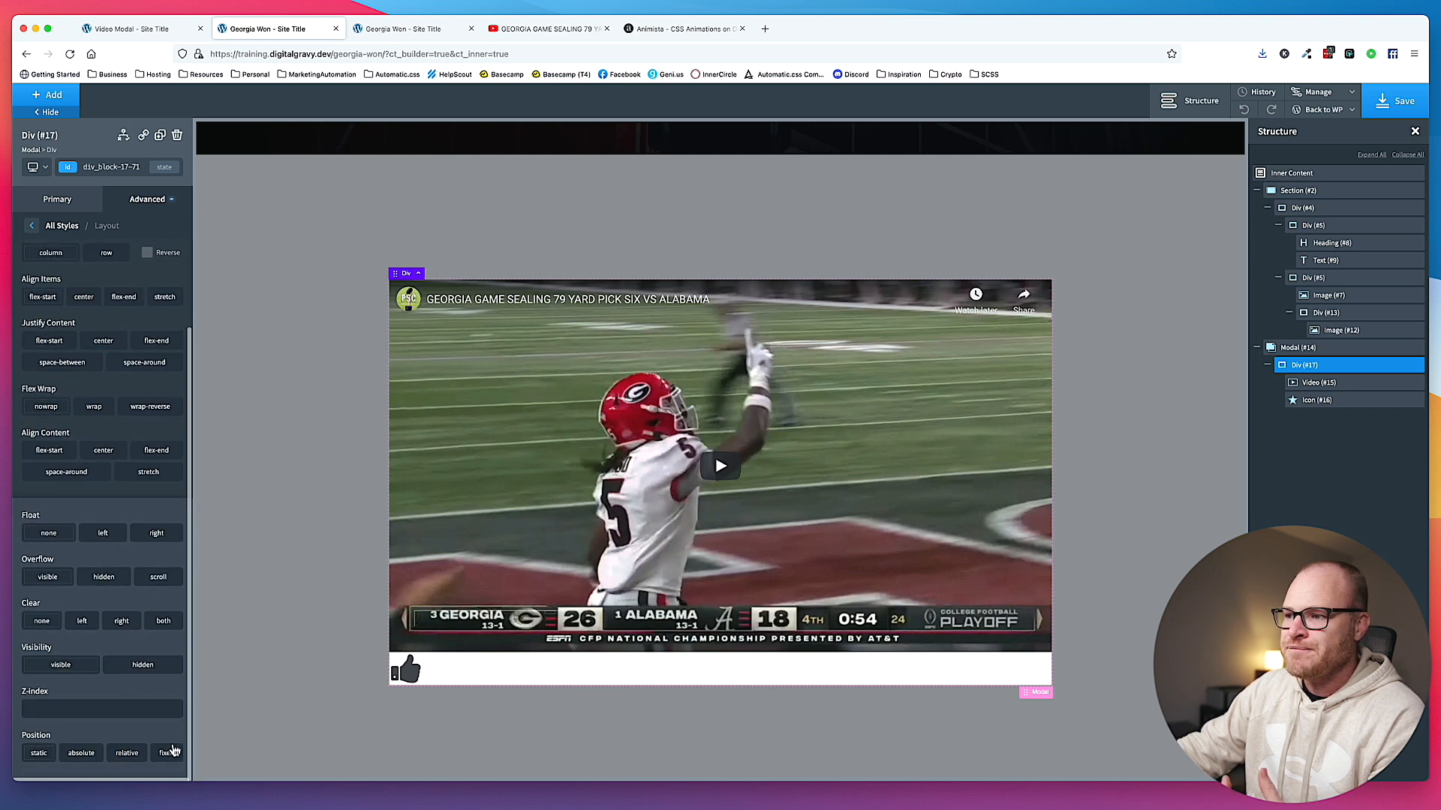
- Give the modal's thumbs-up icon absolute positioning and a z-index of 2
{"action": "left_click", "coordinate": [1302, 404]}
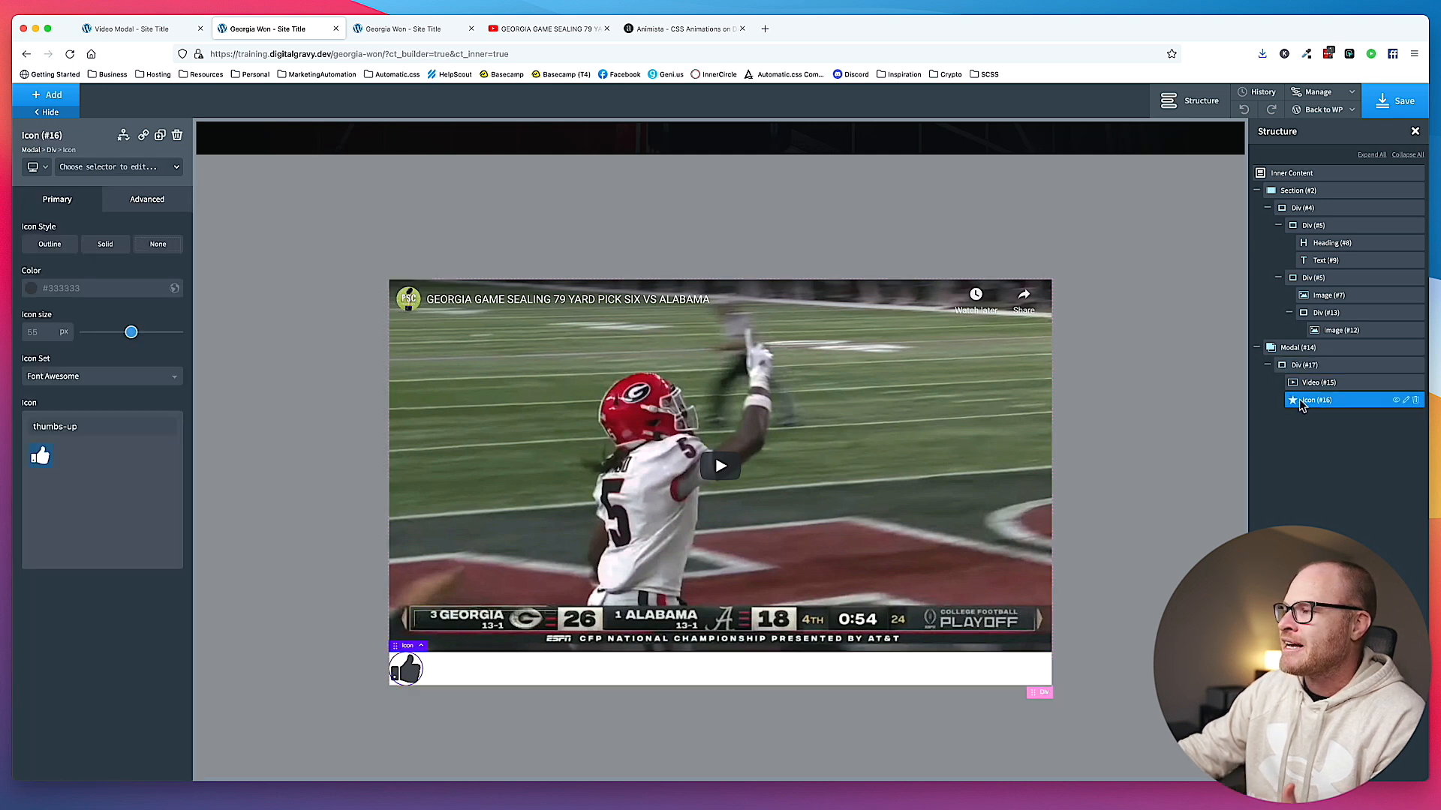
{"action": "left_click", "coordinate": [145, 199]}
{"action": "left_click", "coordinate": [114, 295]}
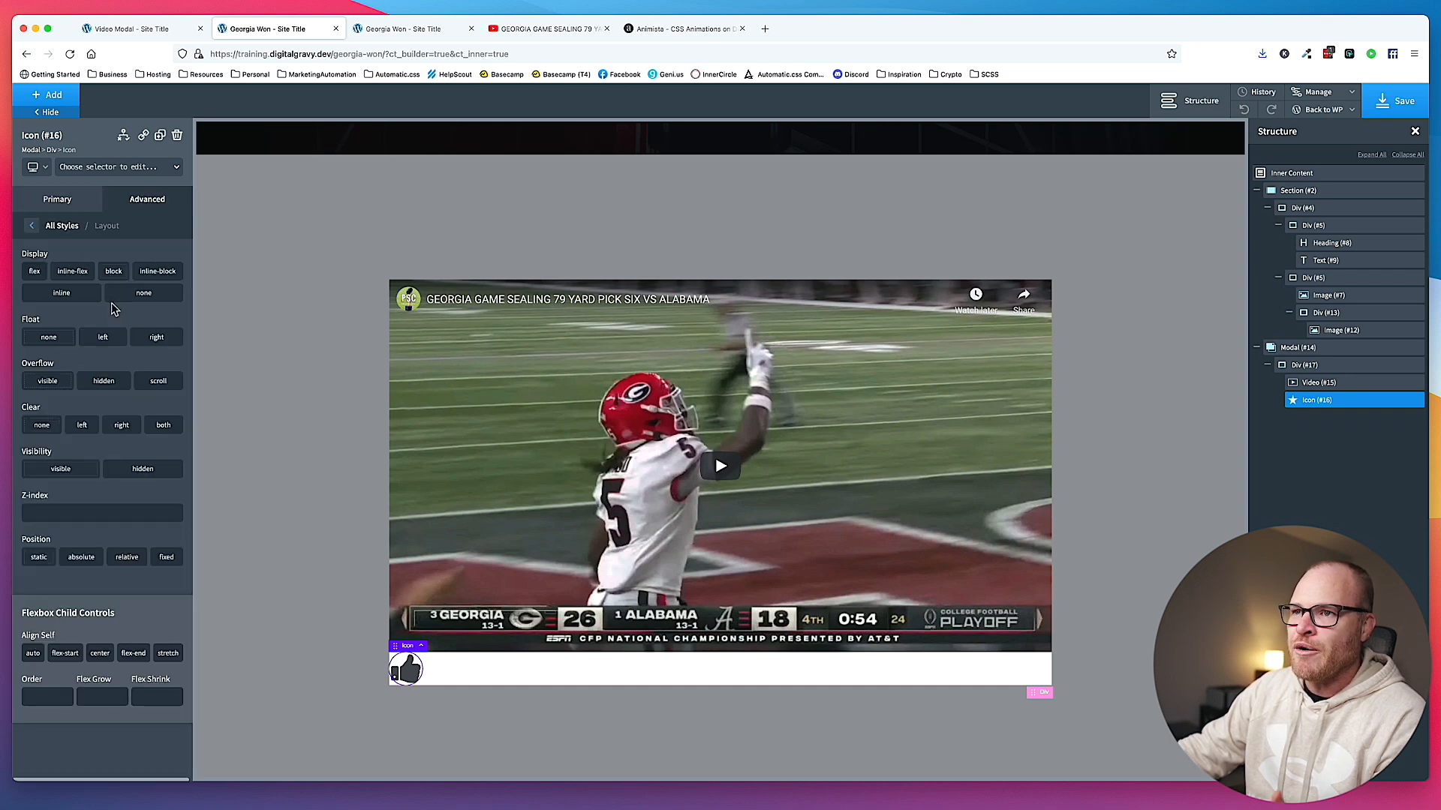
{"action": "left_click", "coordinate": [84, 557]}
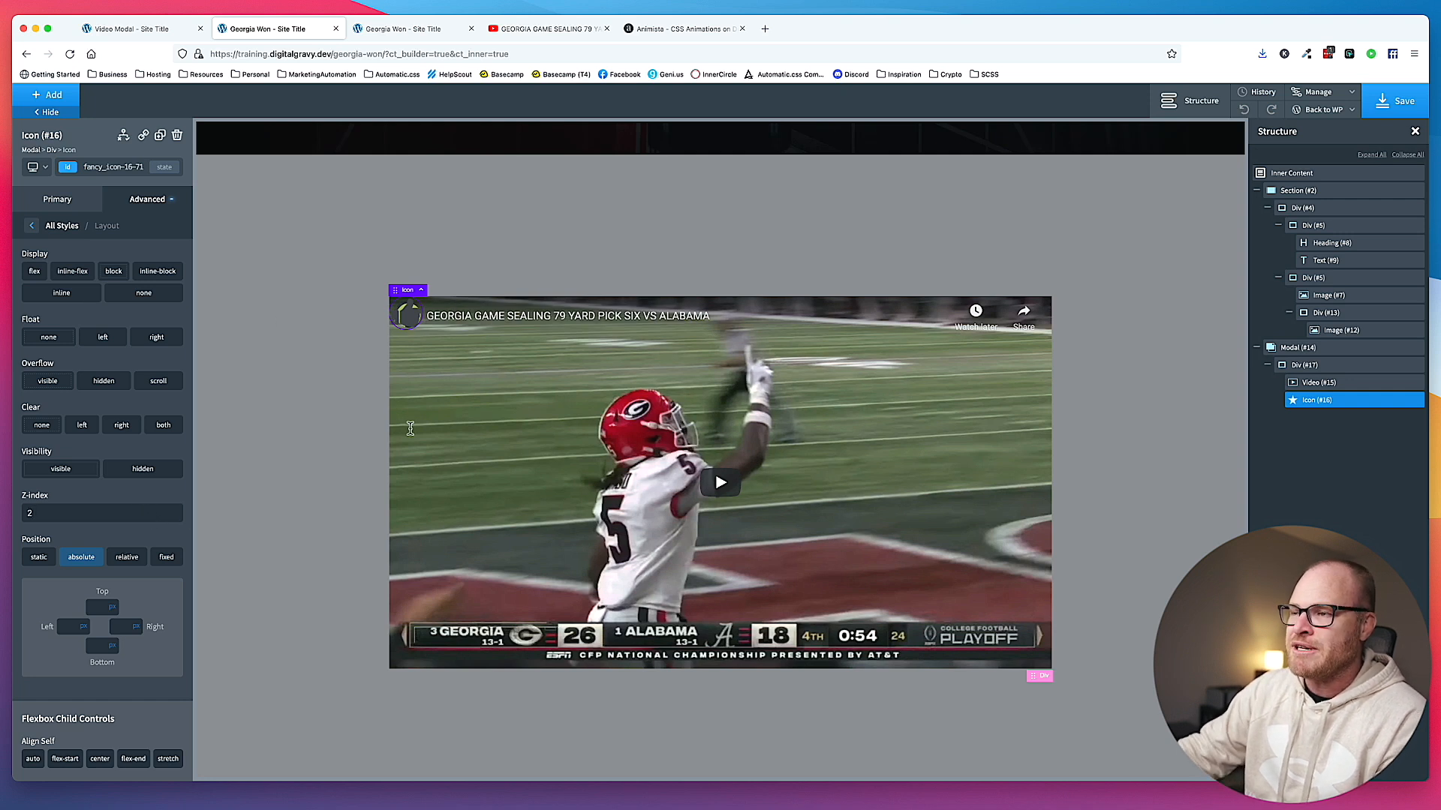
- Replace the thumbs-up icon with the Font Awesome close icon and set its color to #fff
{"action": "left_click", "coordinate": [58, 201]}
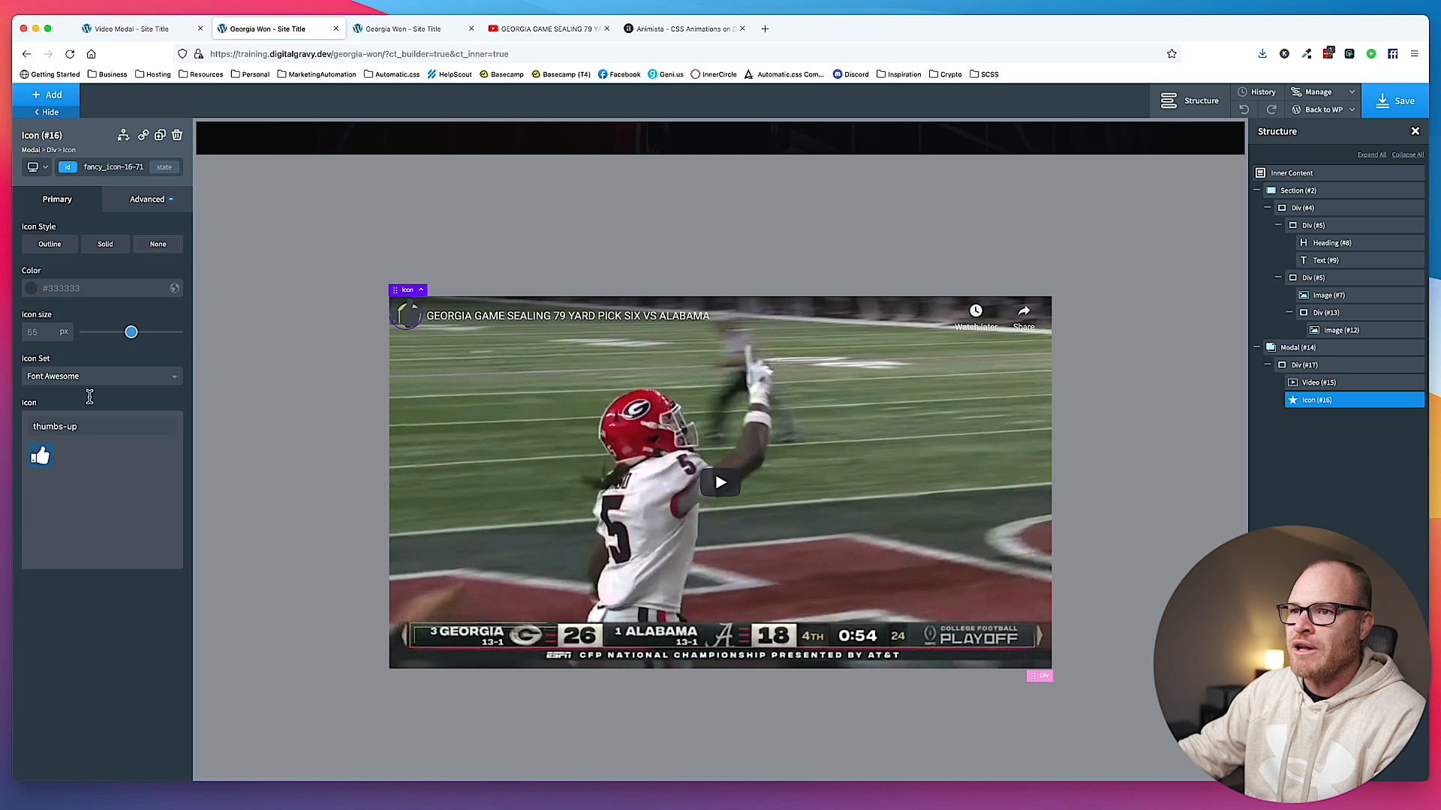
{"action": "triple_click", "coordinate": [97, 426]}
{"action": "type", "text": "cross"}
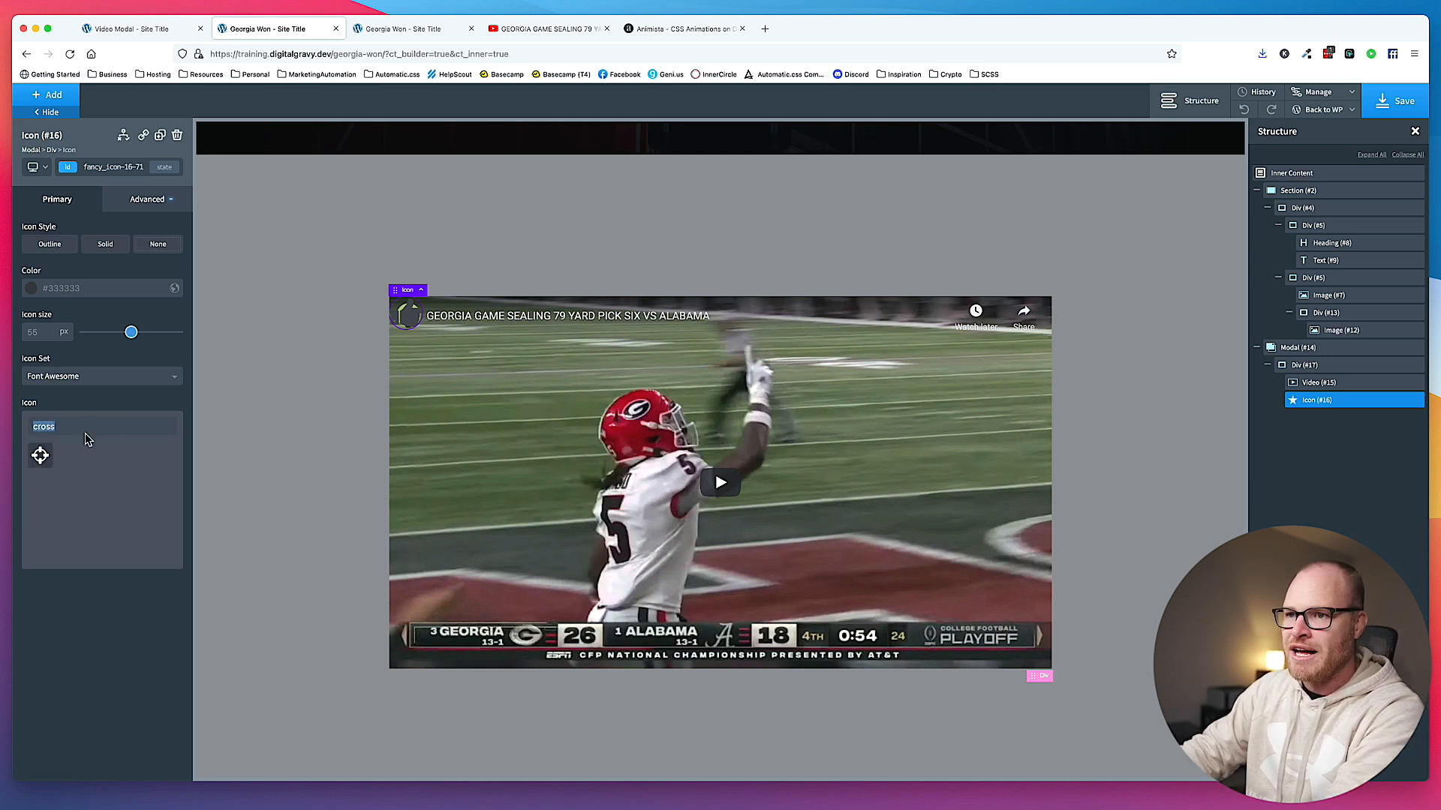
{"action": "key", "text": "BackSpace"}
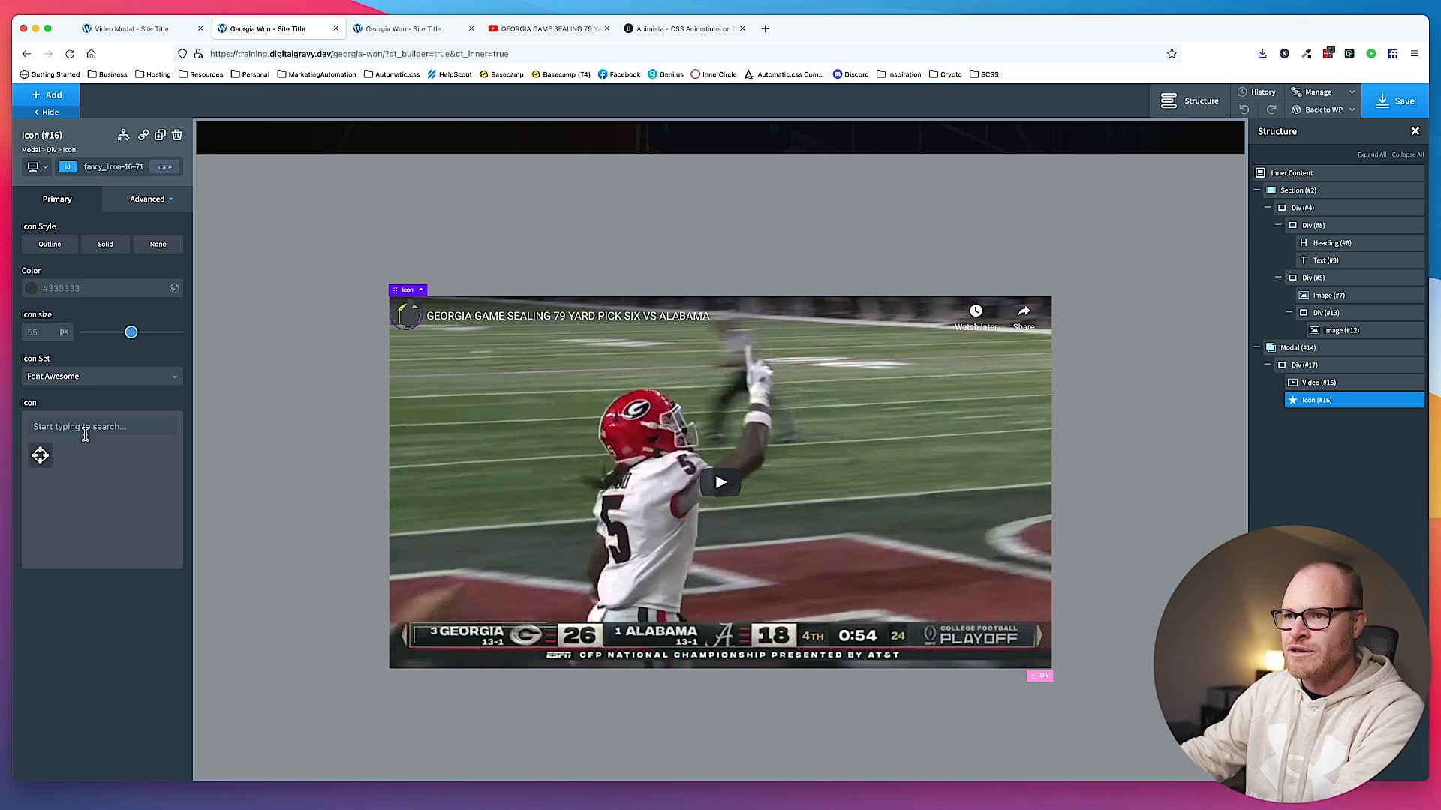
{"action": "type", "text": "close"}
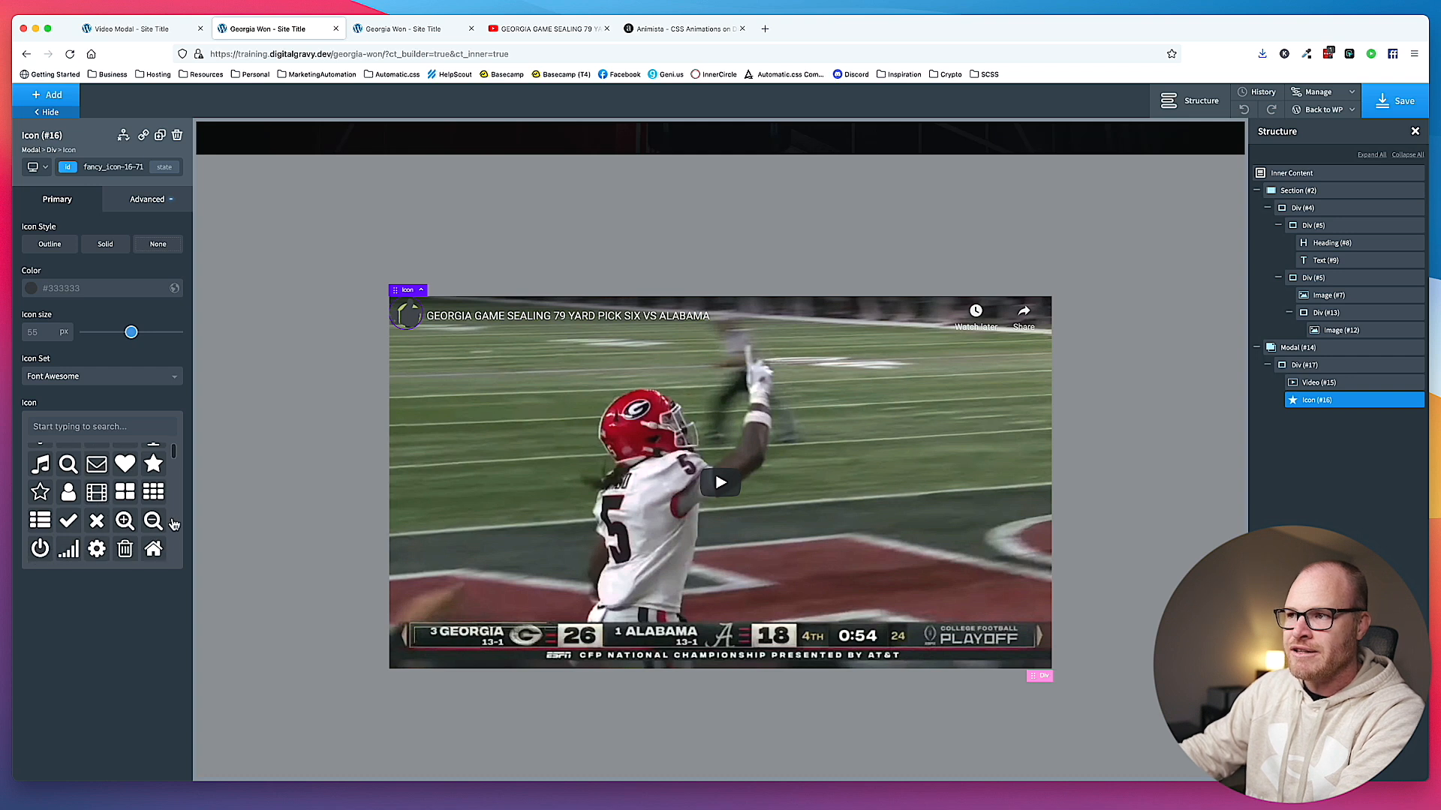
{"action": "left_click", "coordinate": [79, 290]}
{"action": "type", "text": "#fff"}
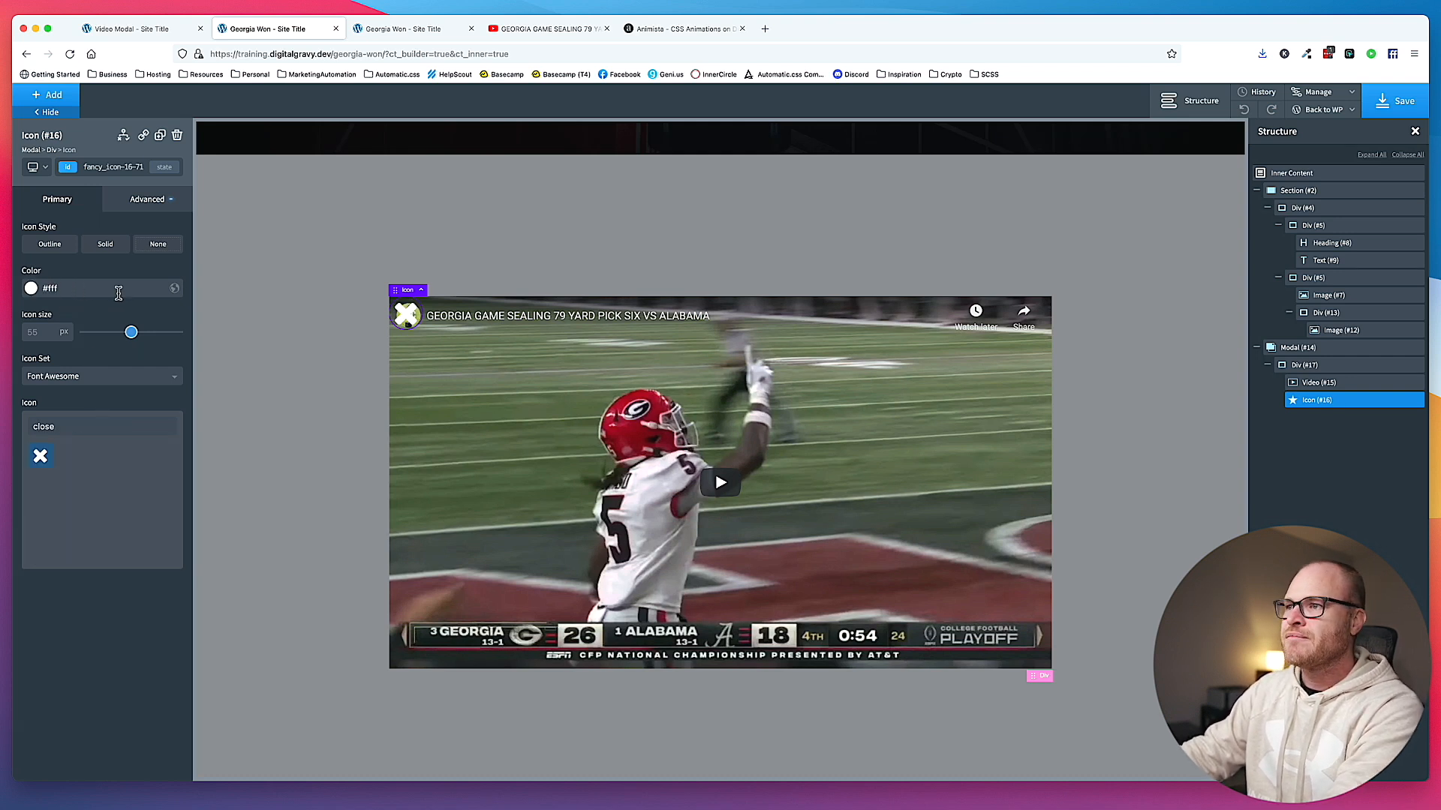
- Set the close icon's right offset to 0 rem and its top offset to -7 rem
{"action": "left_click", "coordinate": [147, 199]}
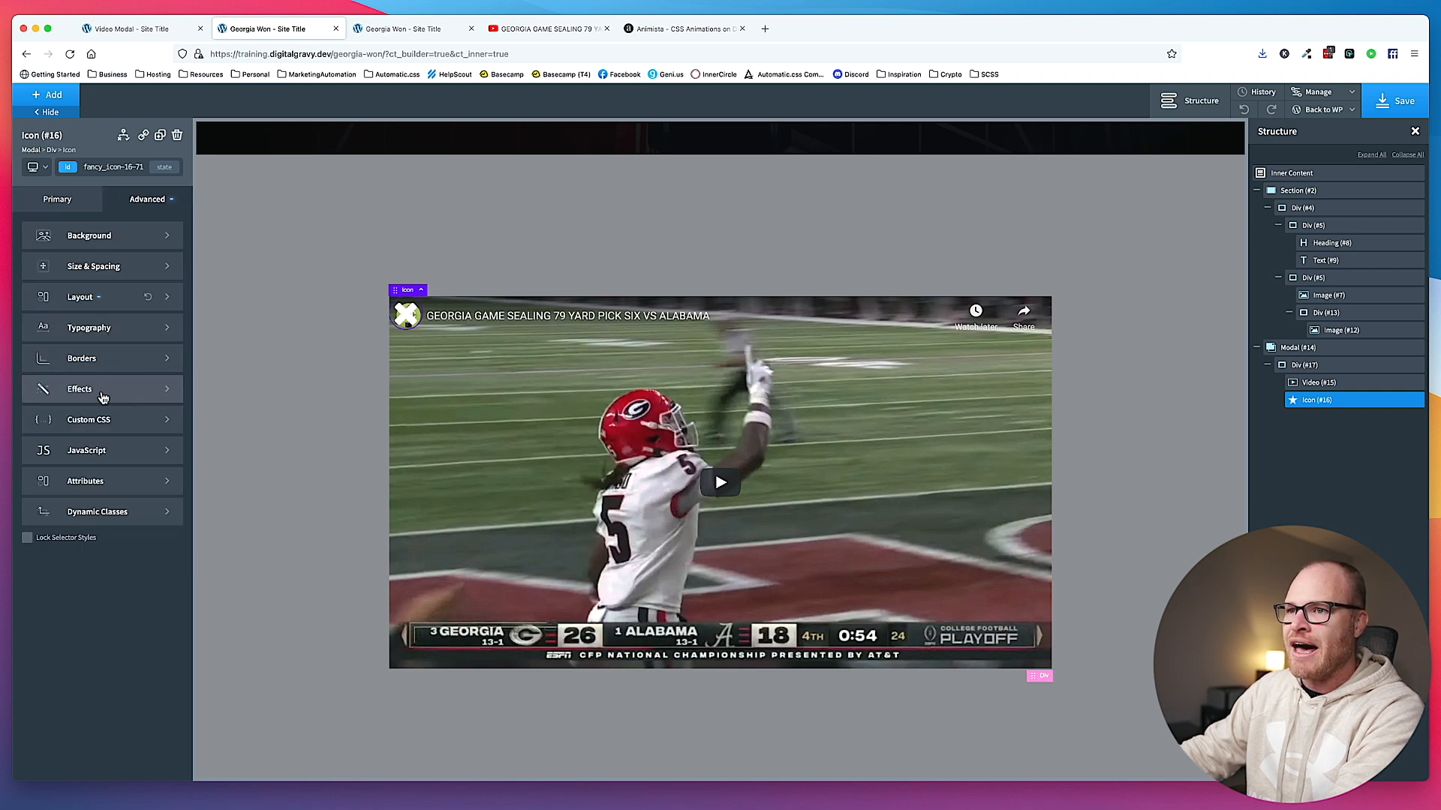
{"action": "left_click", "coordinate": [103, 308]}
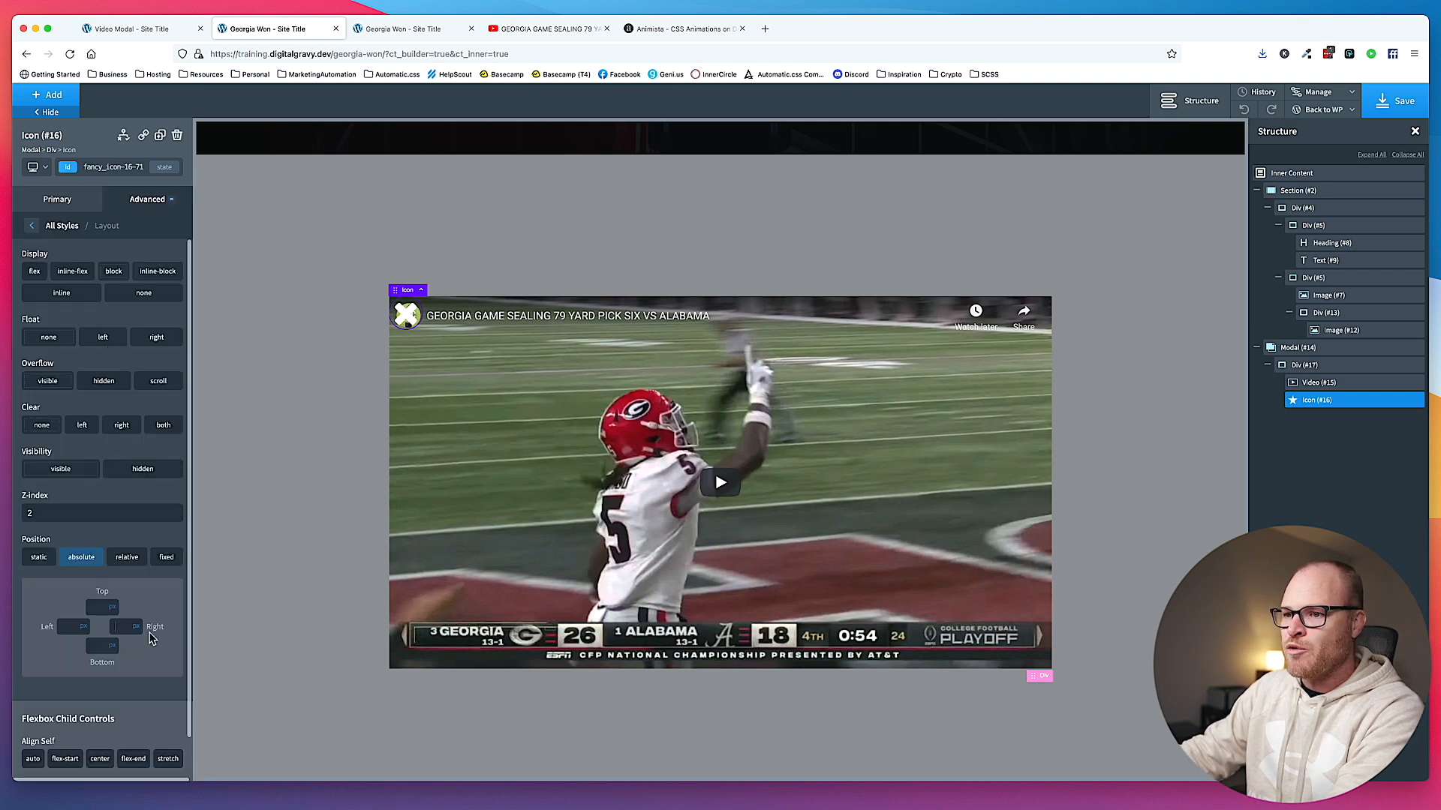
{"action": "type", "text": "0"}
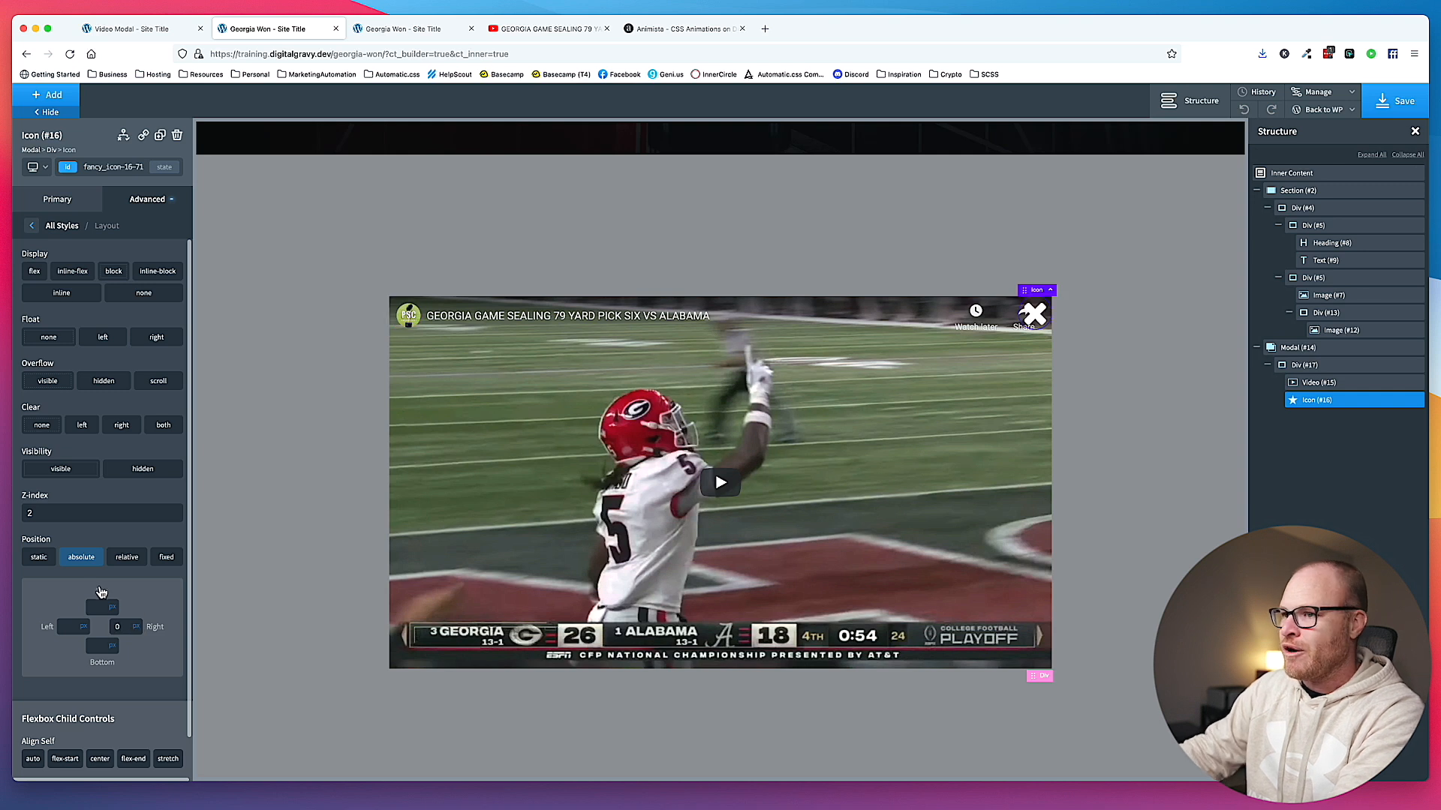
{"action": "left_click", "coordinate": [112, 607]}
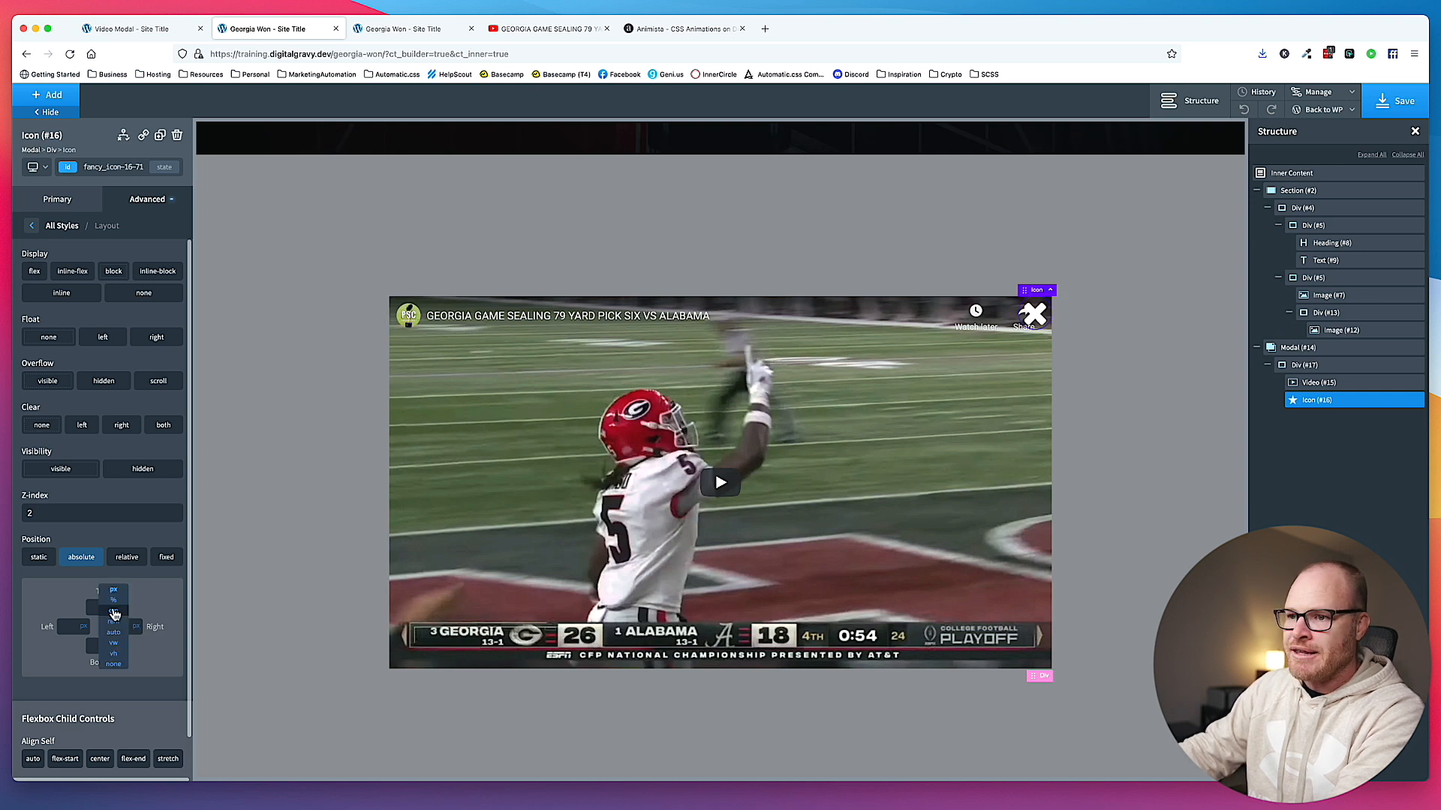
{"action": "left_click", "coordinate": [114, 655]}
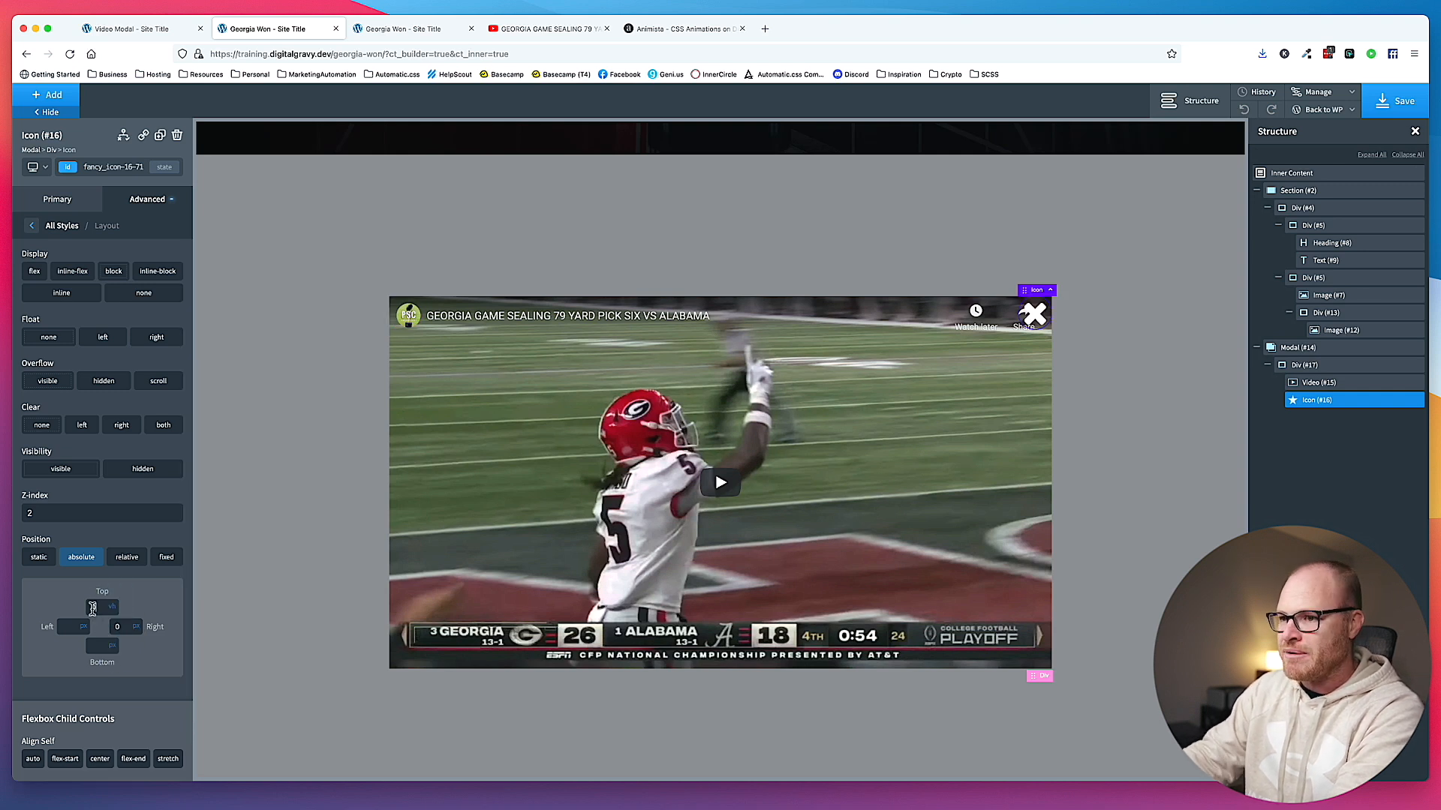
{"action": "left_click", "coordinate": [113, 605]}
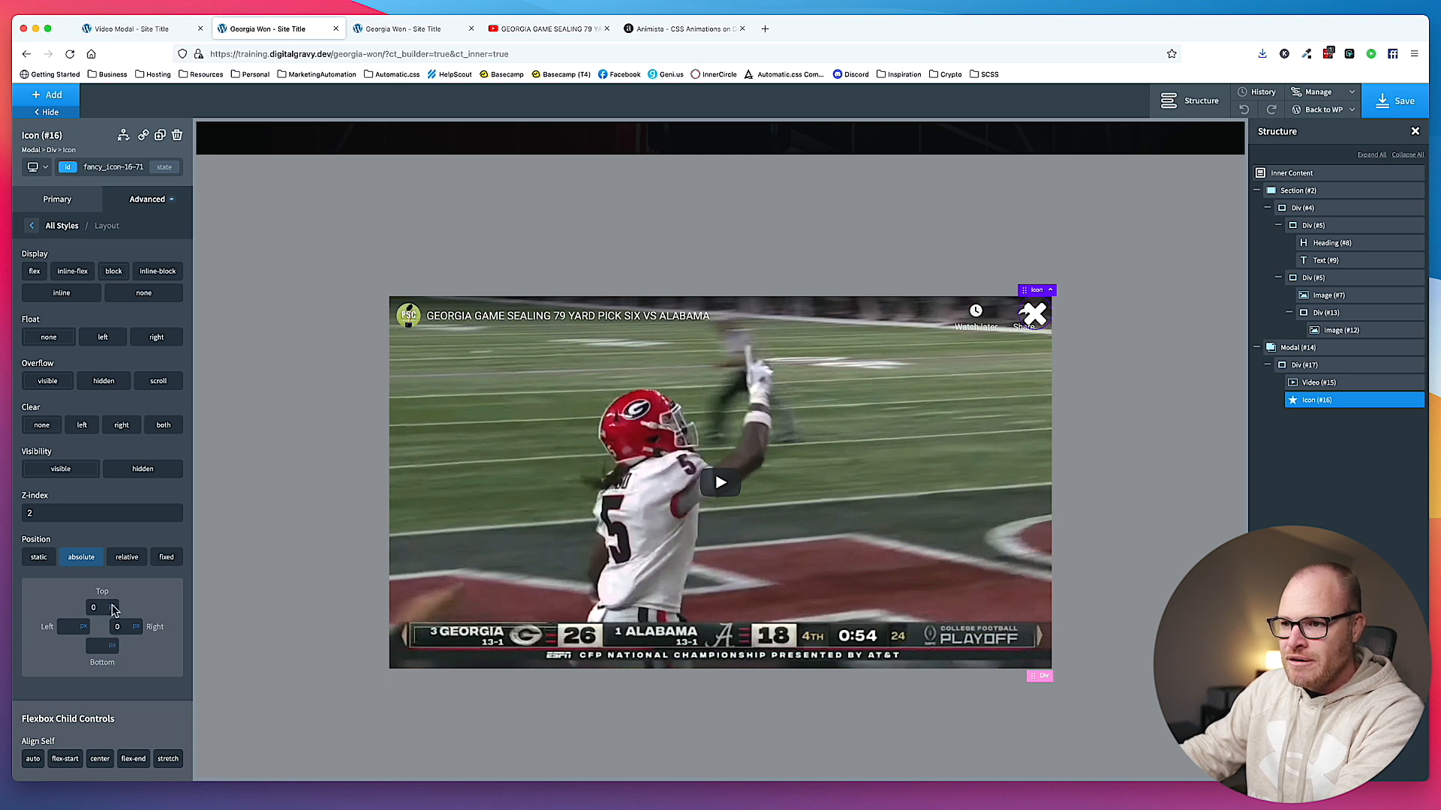
{"action": "left_click", "coordinate": [114, 622]}
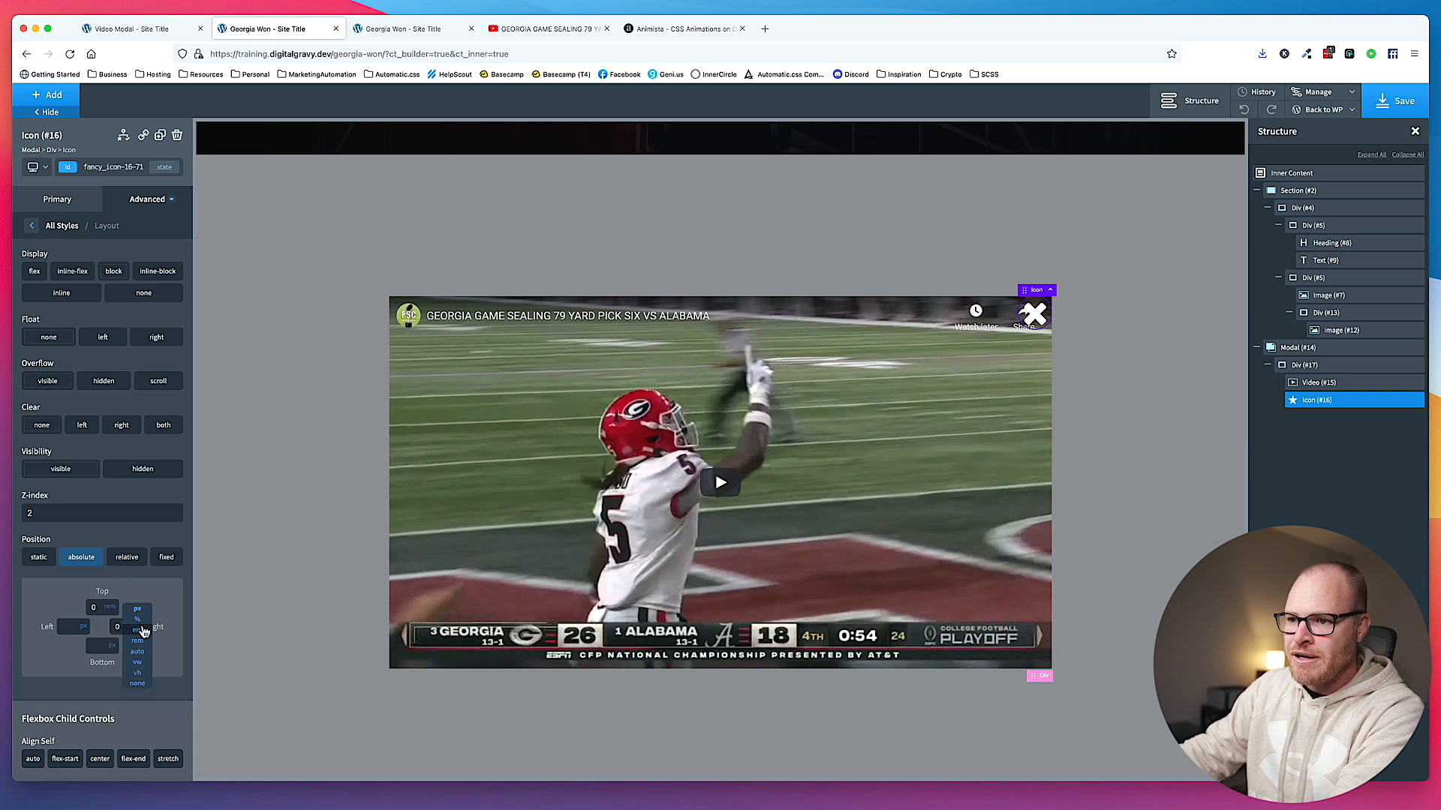
{"action": "left_click", "coordinate": [138, 640]}
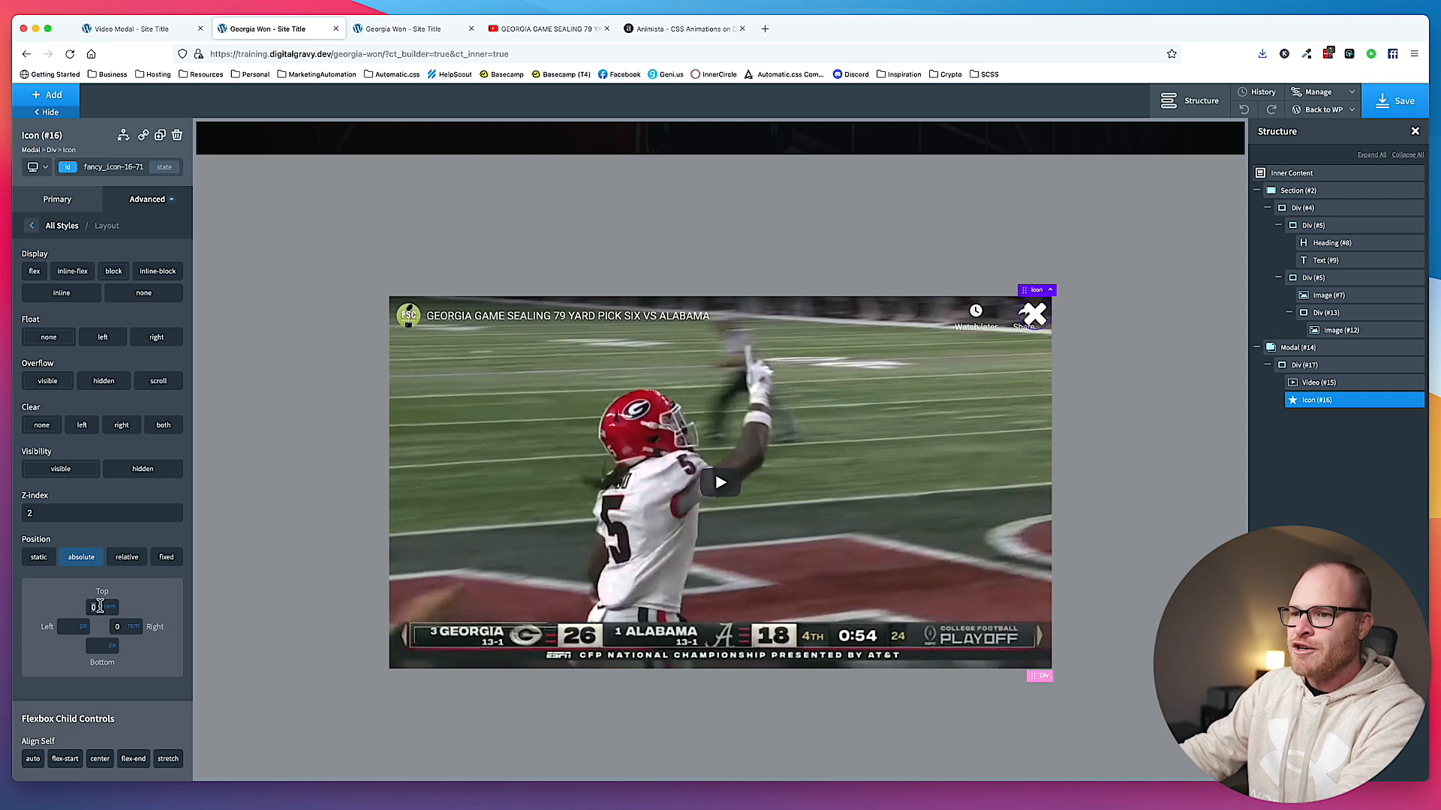
{"action": "type", "text": "-1"}
{"action": "key", "text": "BackSpace"}
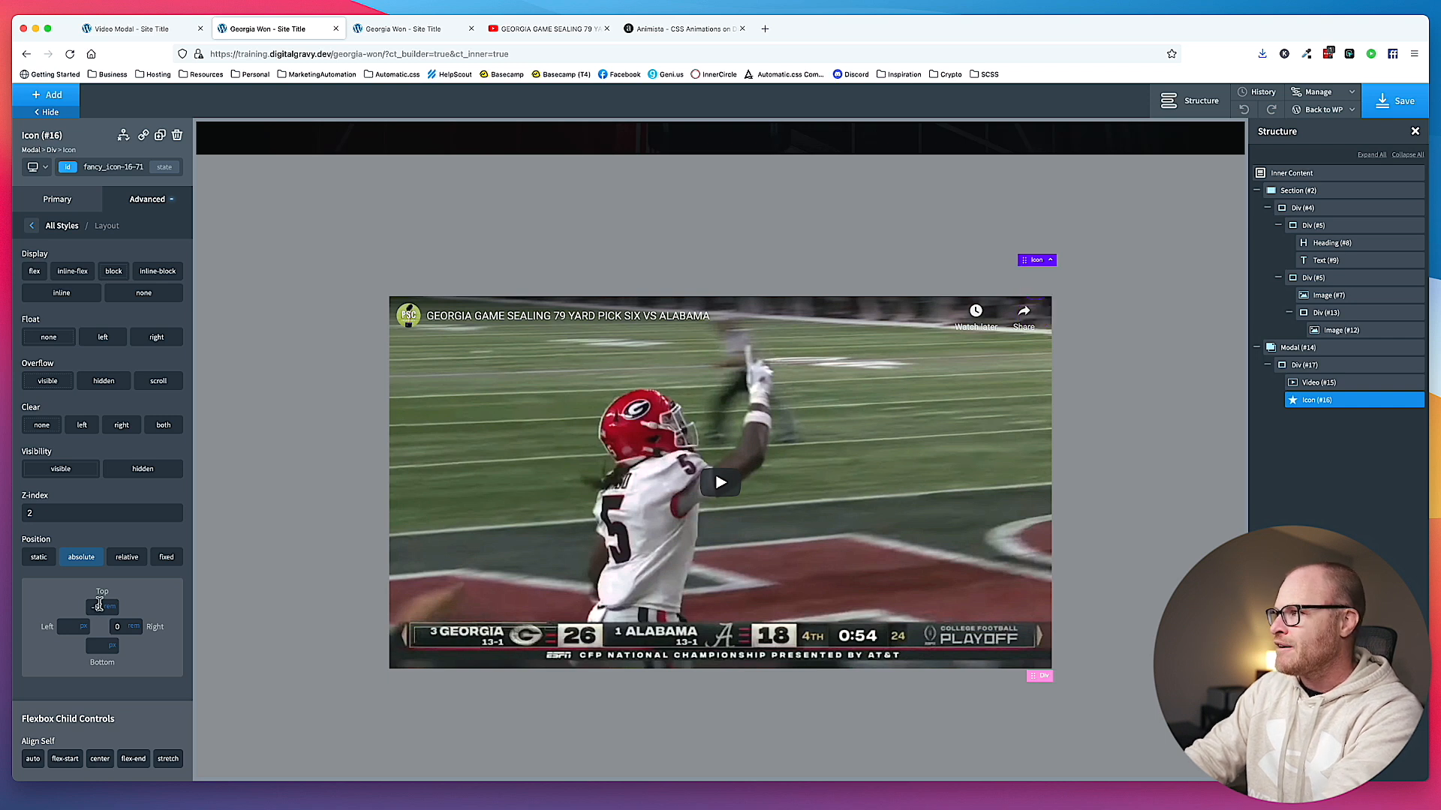
{"action": "key", "text": "BackSpace"}
{"action": "type", "text": "7"}
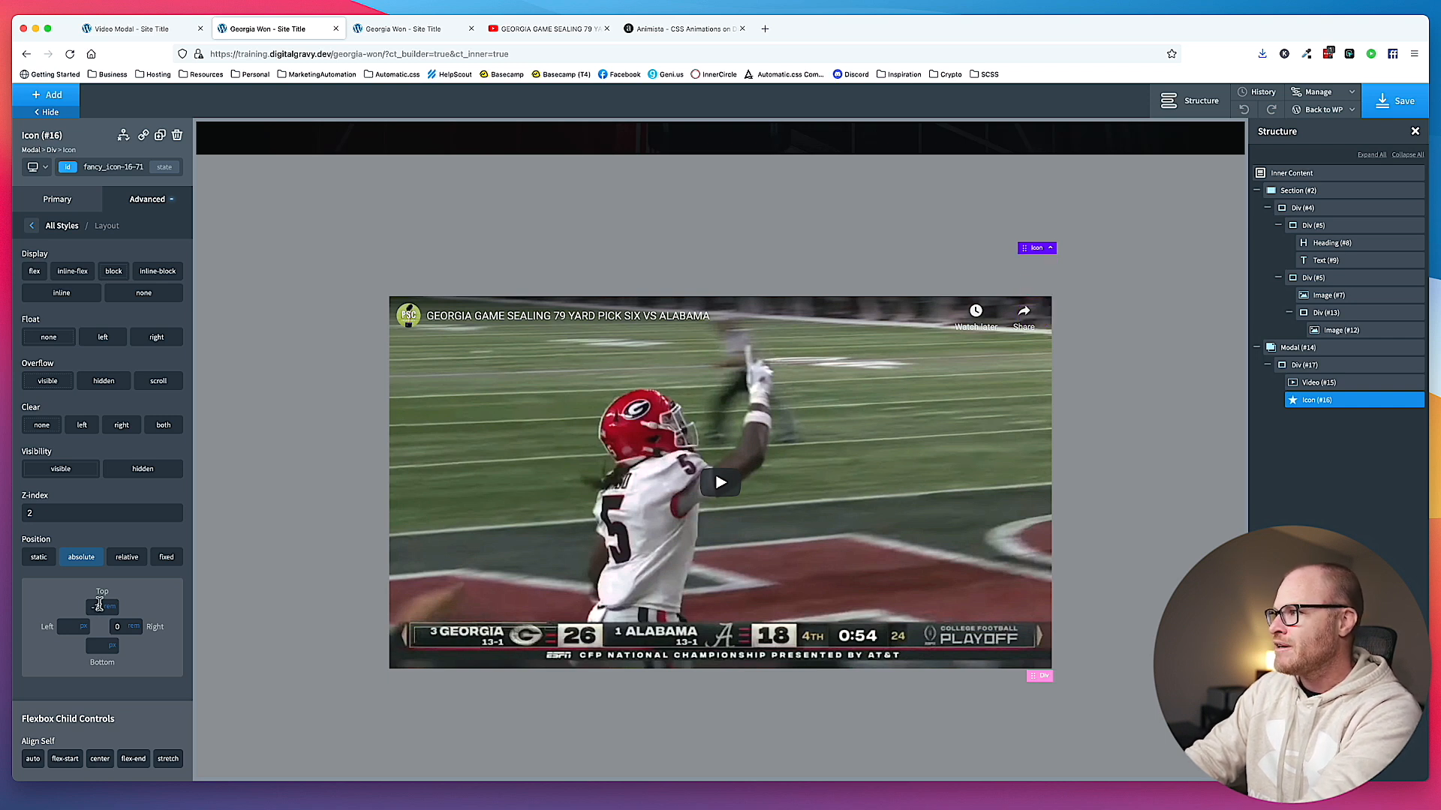
- Set the overflow of the wrapper div inside the modal to visible
{"action": "left_click", "coordinate": [1306, 365]}
{"action": "left_click", "coordinate": [147, 198]}
{"action": "left_click", "coordinate": [60, 285]}
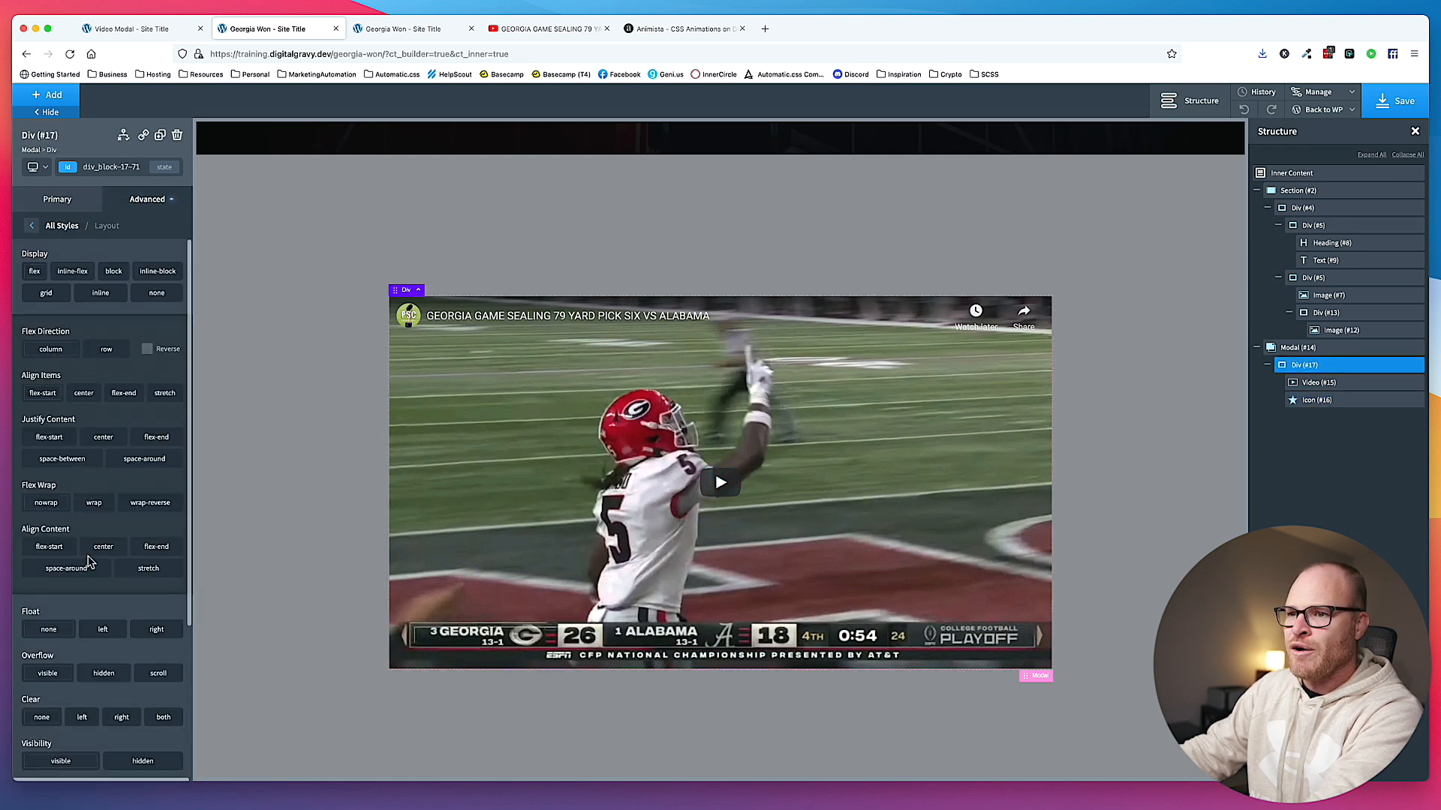
{"action": "left_click", "coordinate": [64, 677]}
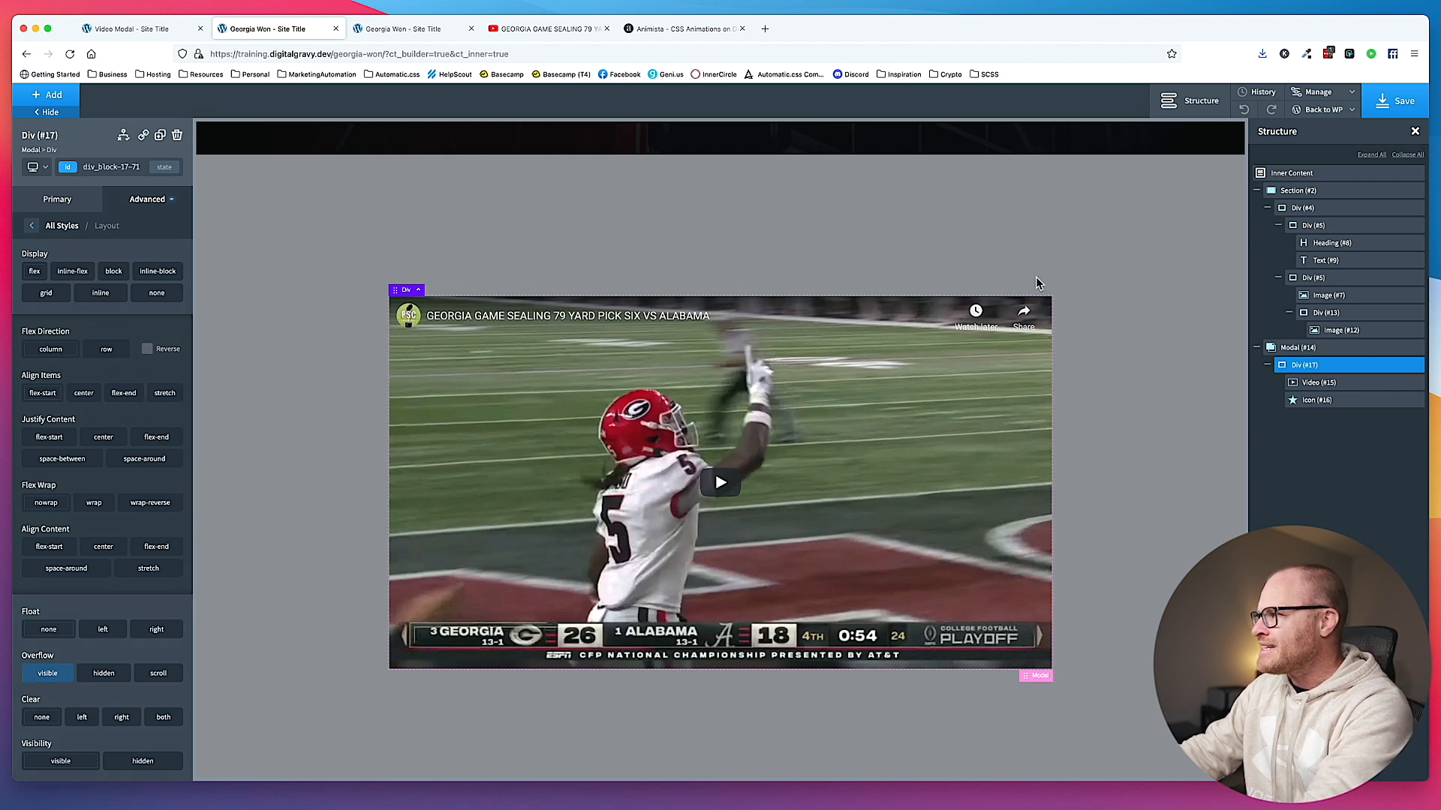
- Set the Modal element's own overflow to visible
{"action": "scroll", "coordinate": [1037, 279], "scroll_direction": "up", "scroll_amount": 1}
{"action": "left_click", "coordinate": [1325, 349]}
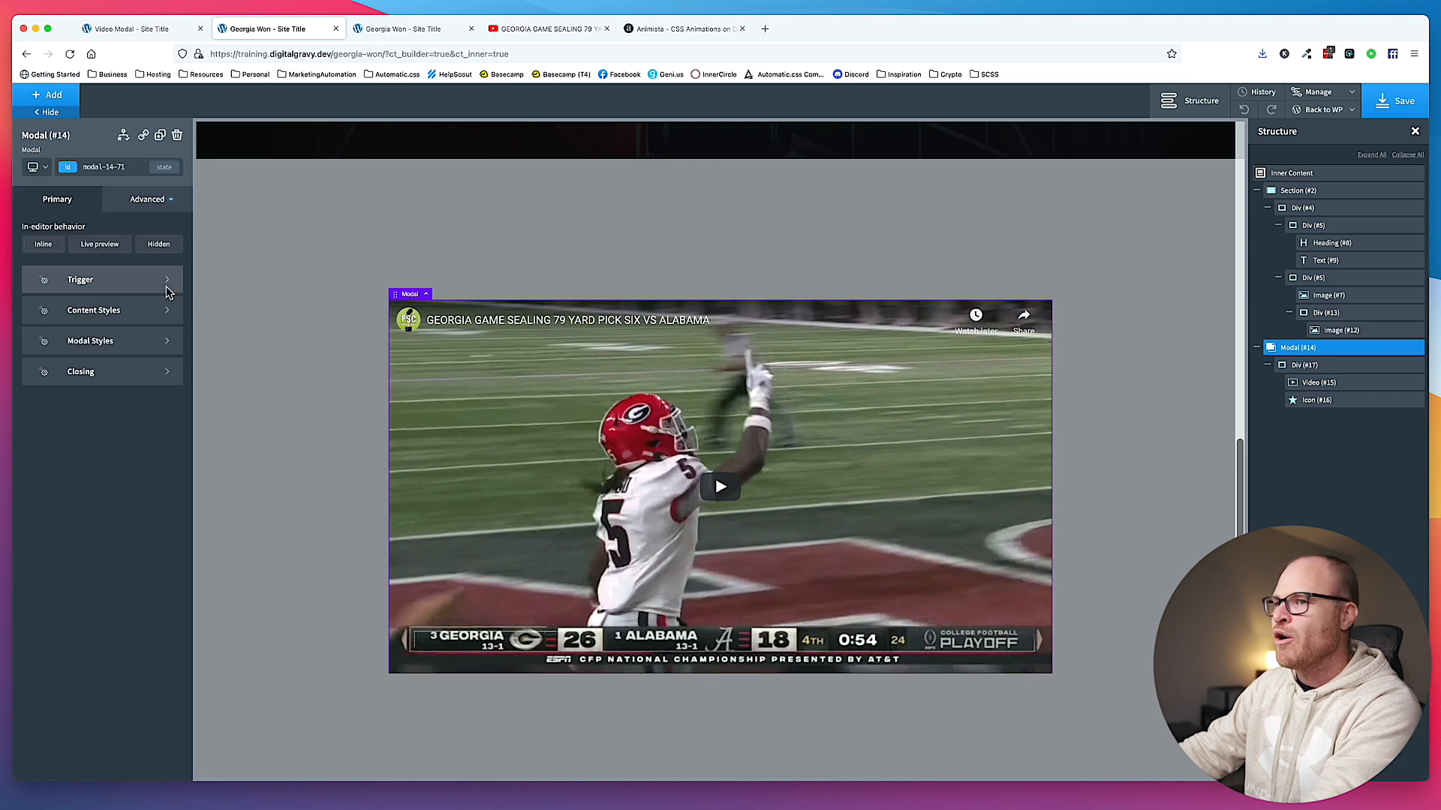
{"action": "left_click", "coordinate": [148, 200]}
{"action": "left_click", "coordinate": [68, 396]}
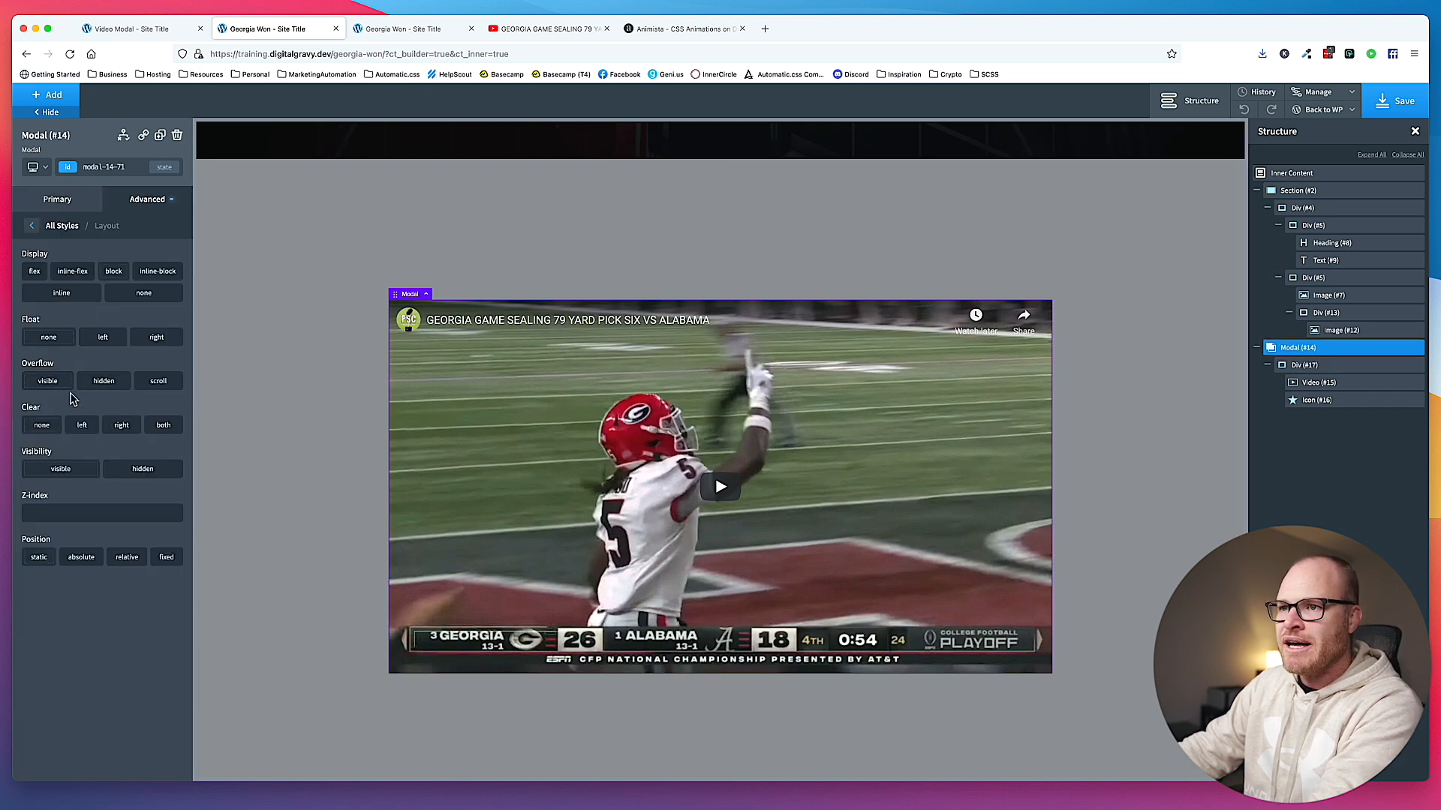
{"action": "left_click", "coordinate": [47, 385]}
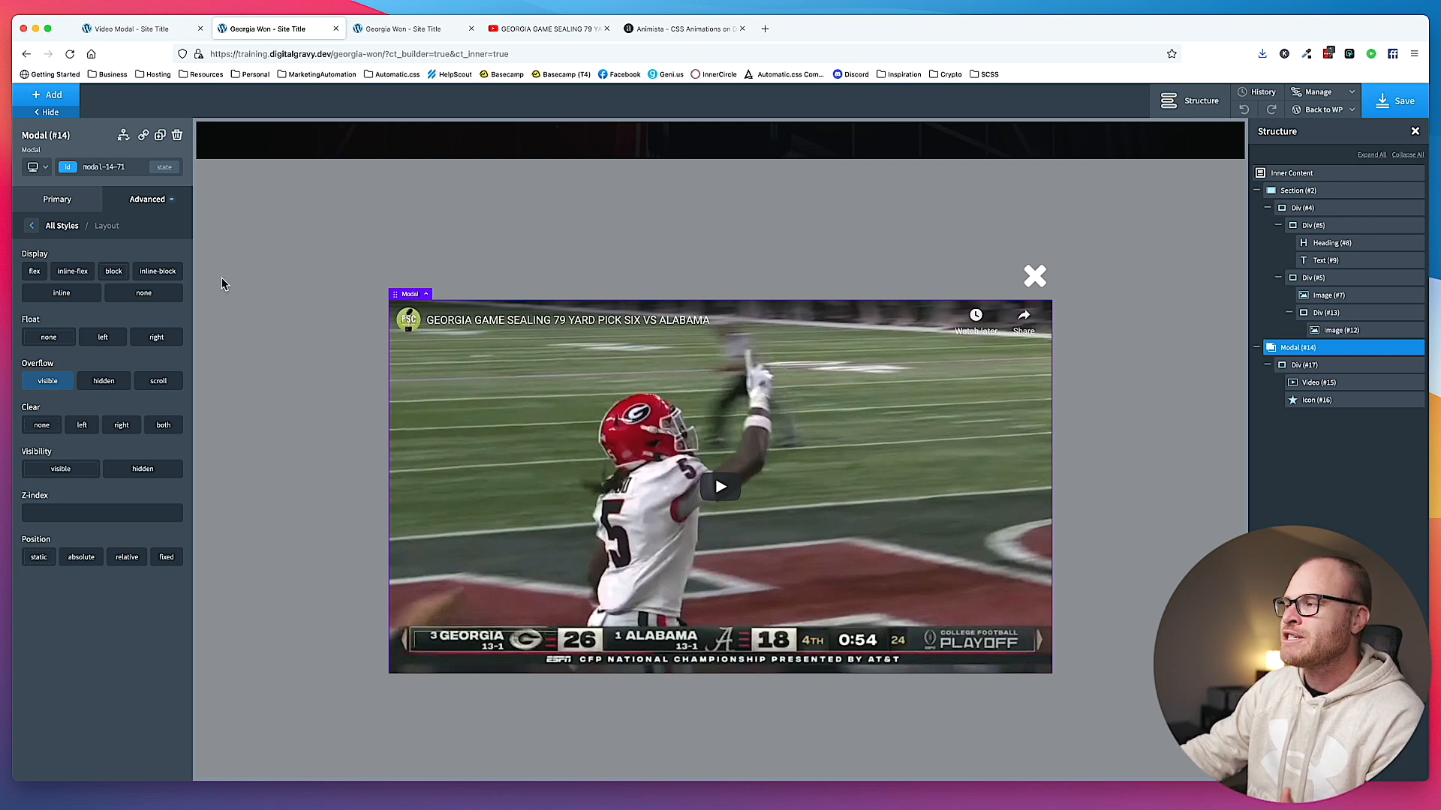
- Set the close icon's size to 32 px
{"action": "left_click", "coordinate": [1039, 277]}
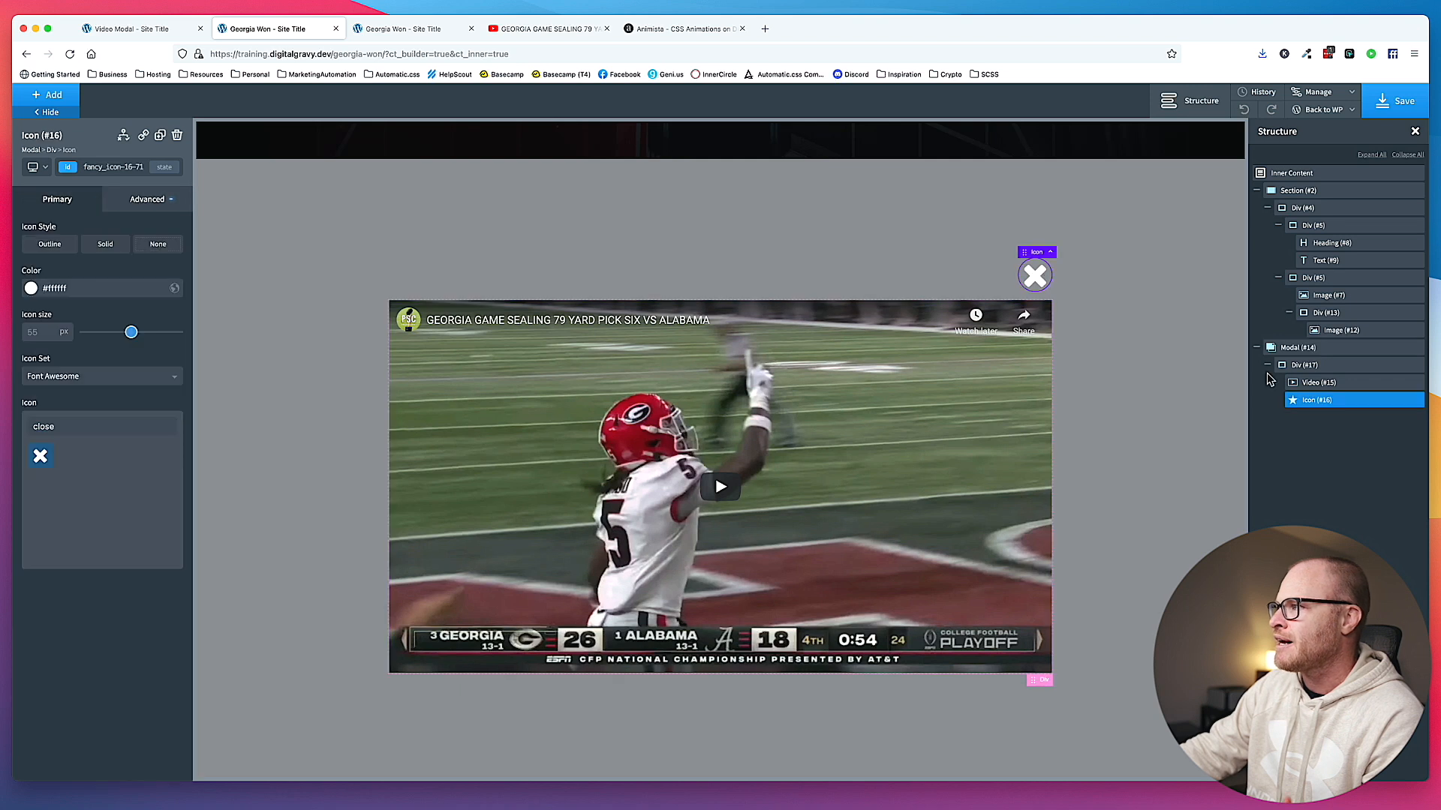
{"action": "left_click", "coordinate": [38, 332]}
{"action": "type", "text": "32"}
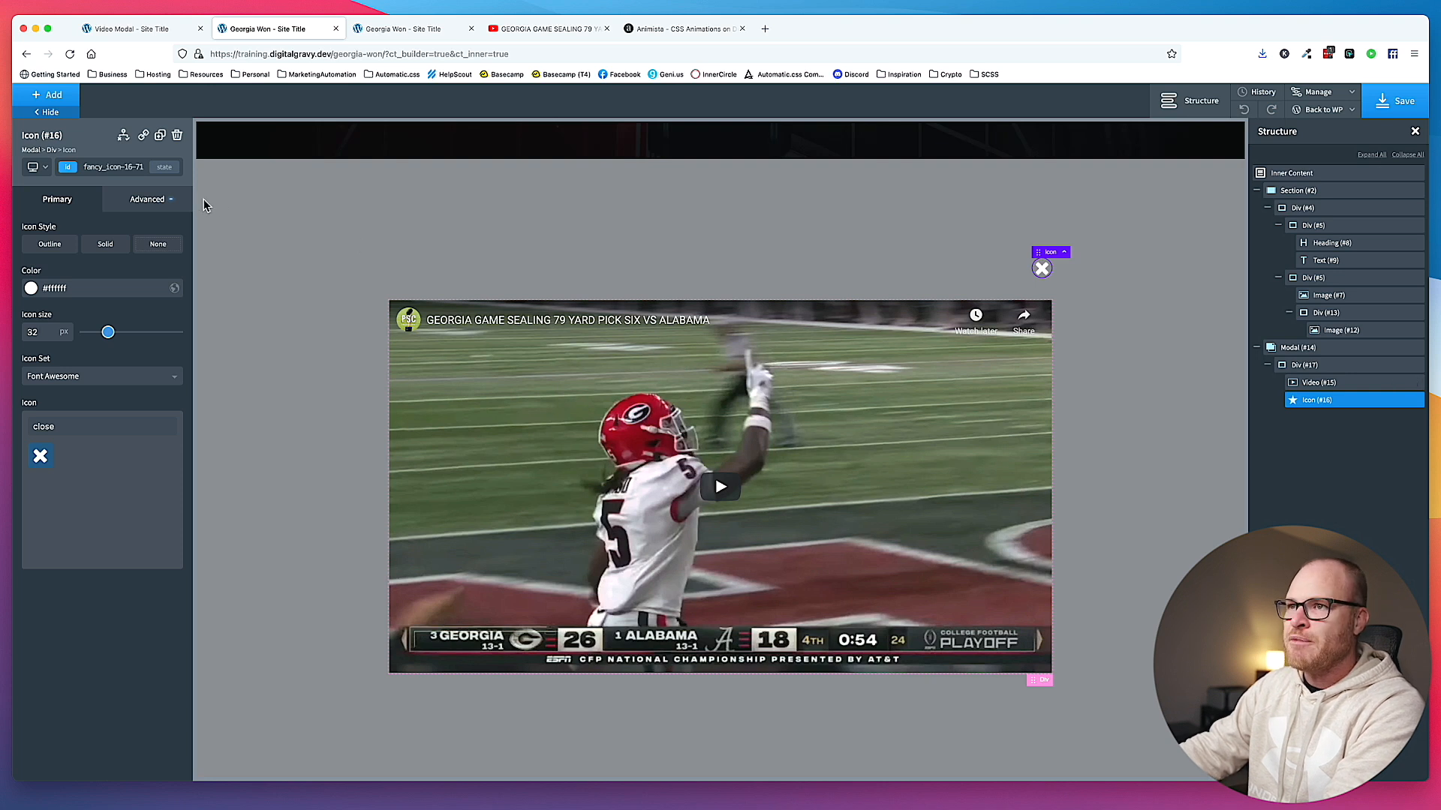
- Set the close icon's top and right offsets to -2 rem each
{"action": "left_click", "coordinate": [154, 200]}
{"action": "left_click", "coordinate": [78, 297]}
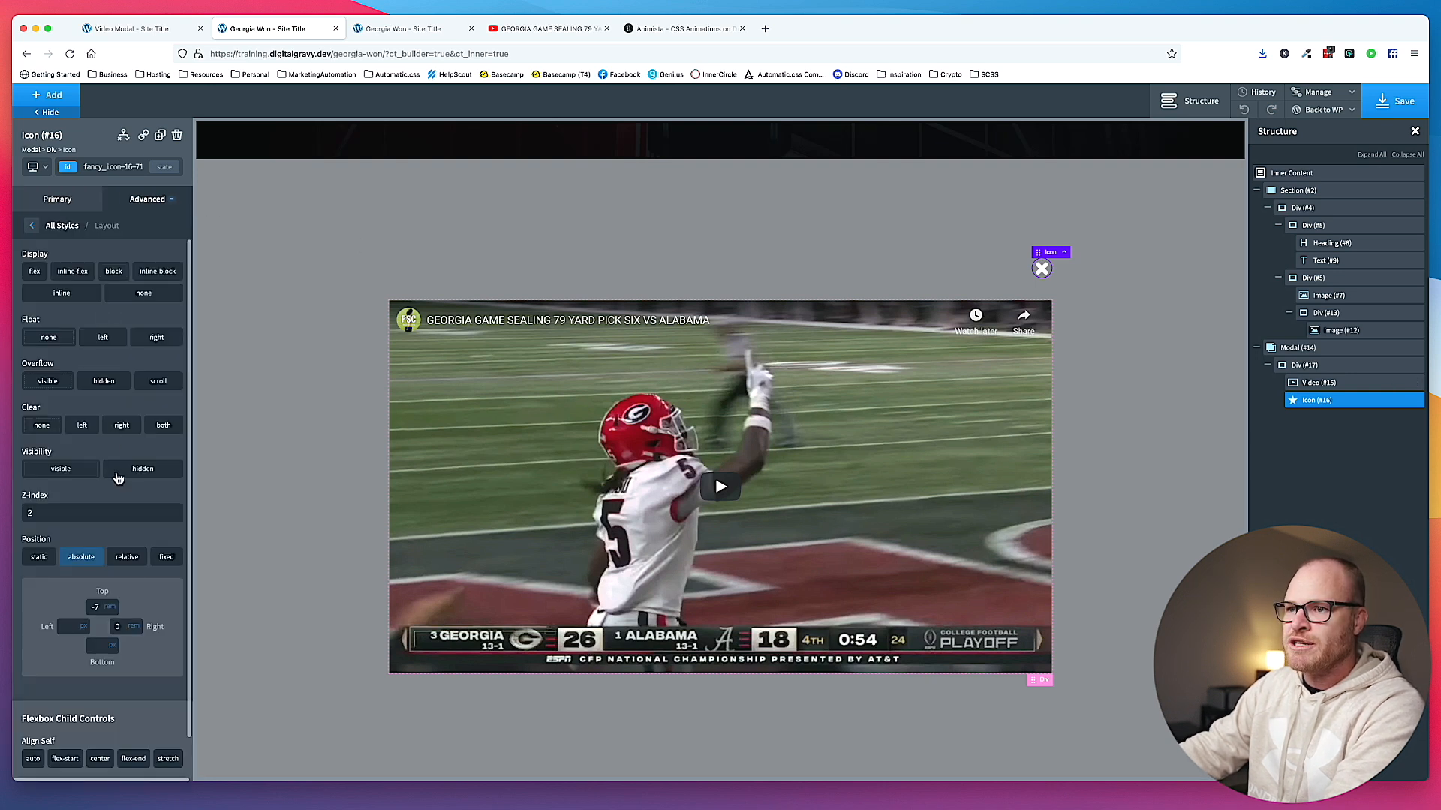
{"action": "double_click", "coordinate": [100, 608]}
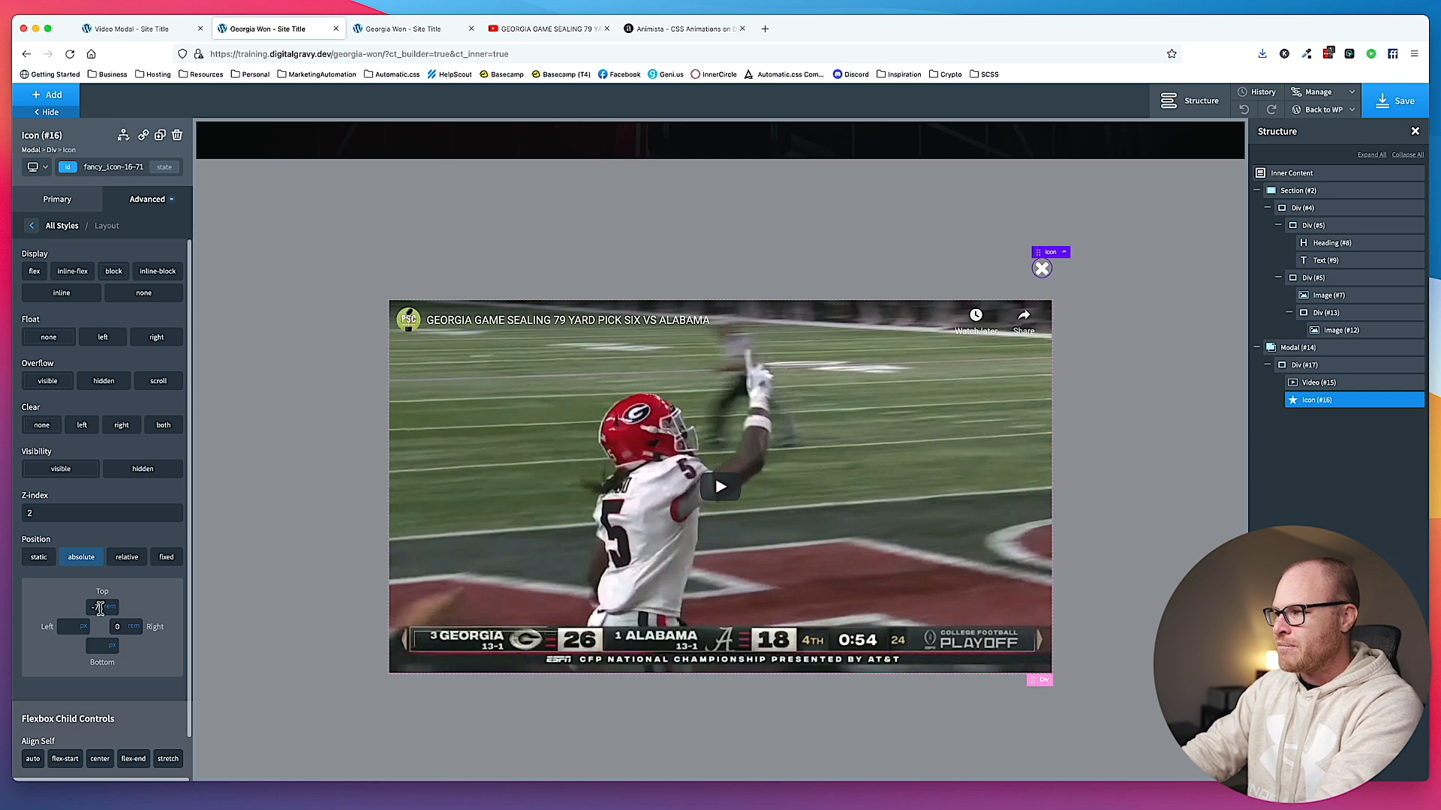
{"action": "type", "text": "-4"}
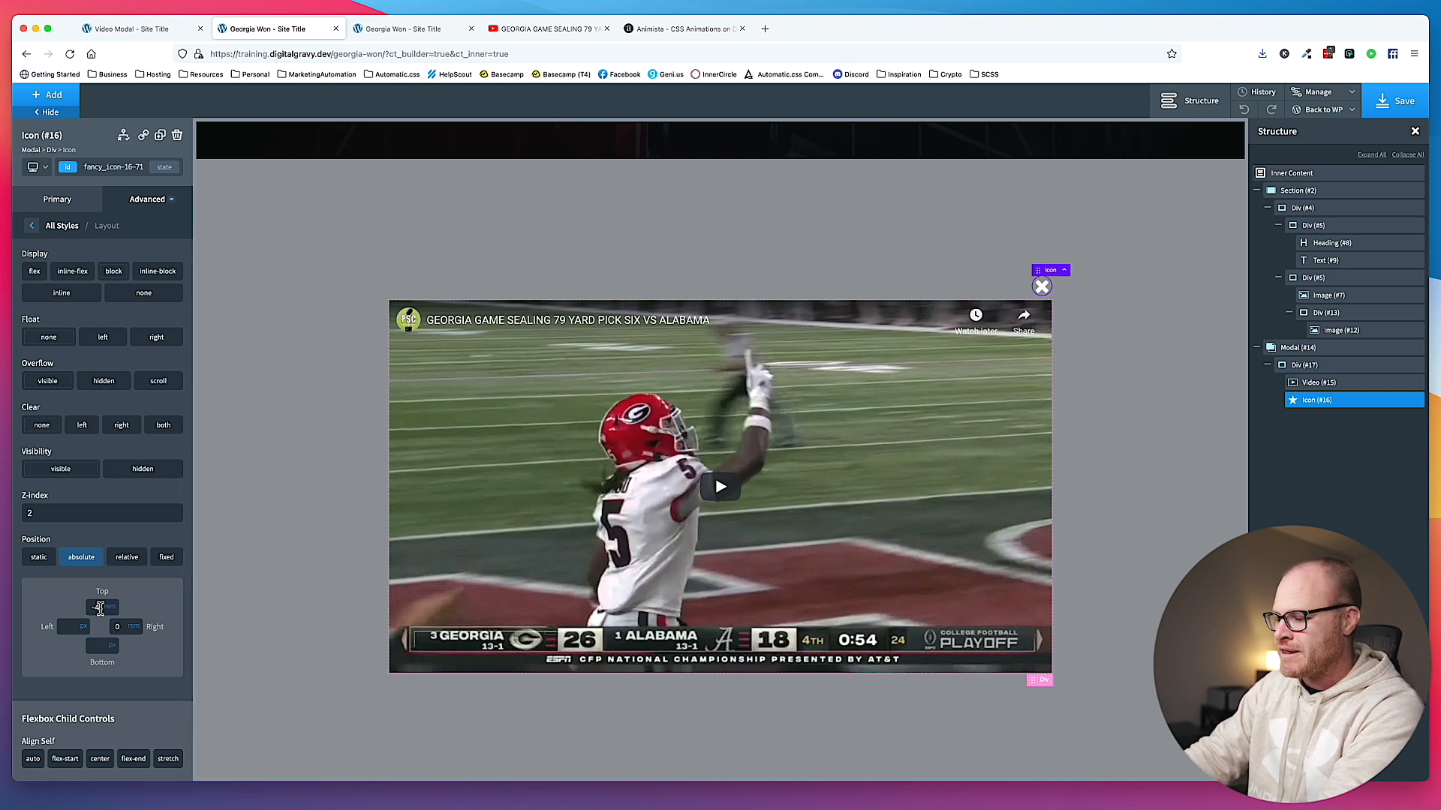
{"action": "key", "text": "BackSpace"}
{"action": "key", "text": "BackSpace"}
{"action": "type", "text": "-2"}
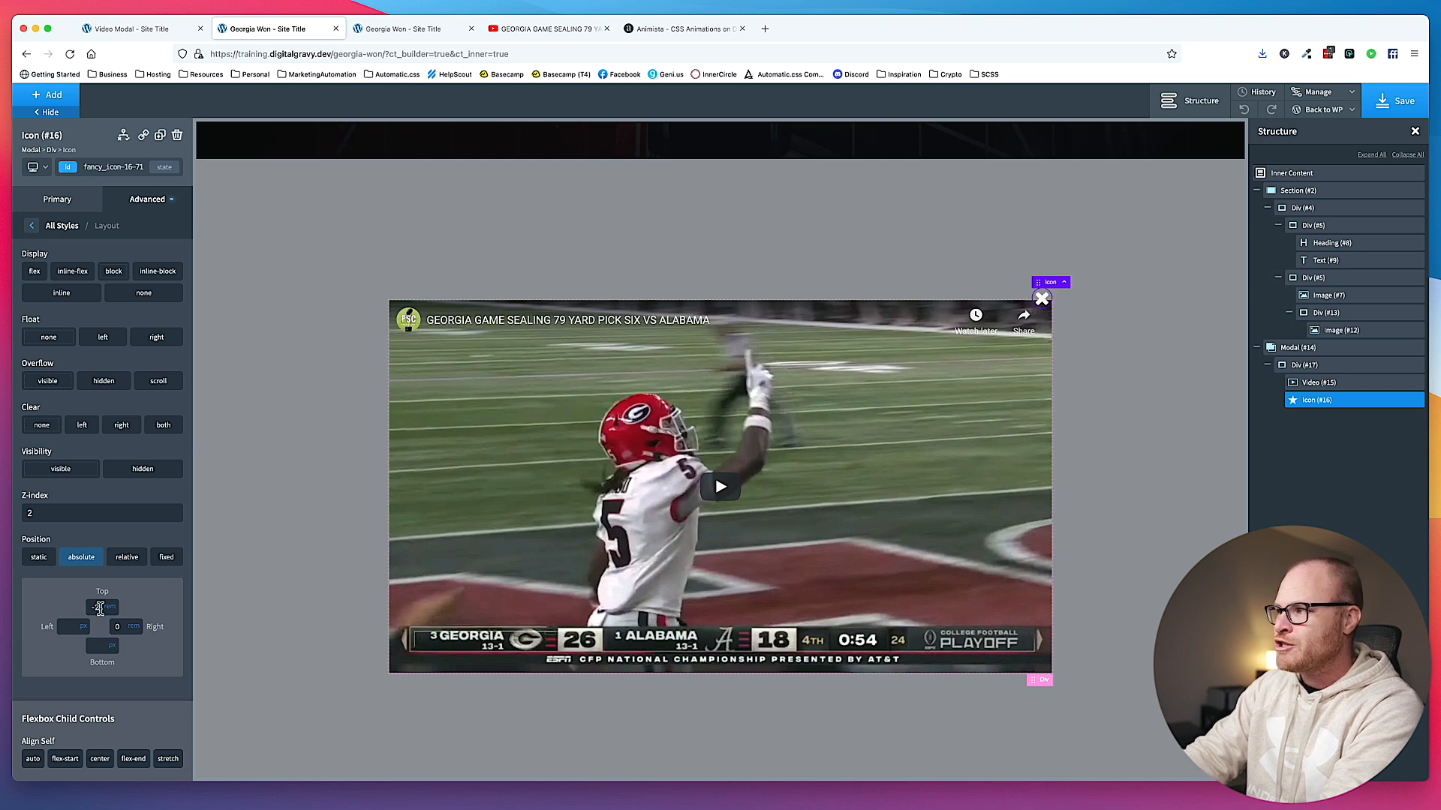
{"action": "double_click", "coordinate": [118, 626]}
{"action": "type", "text": "2"}
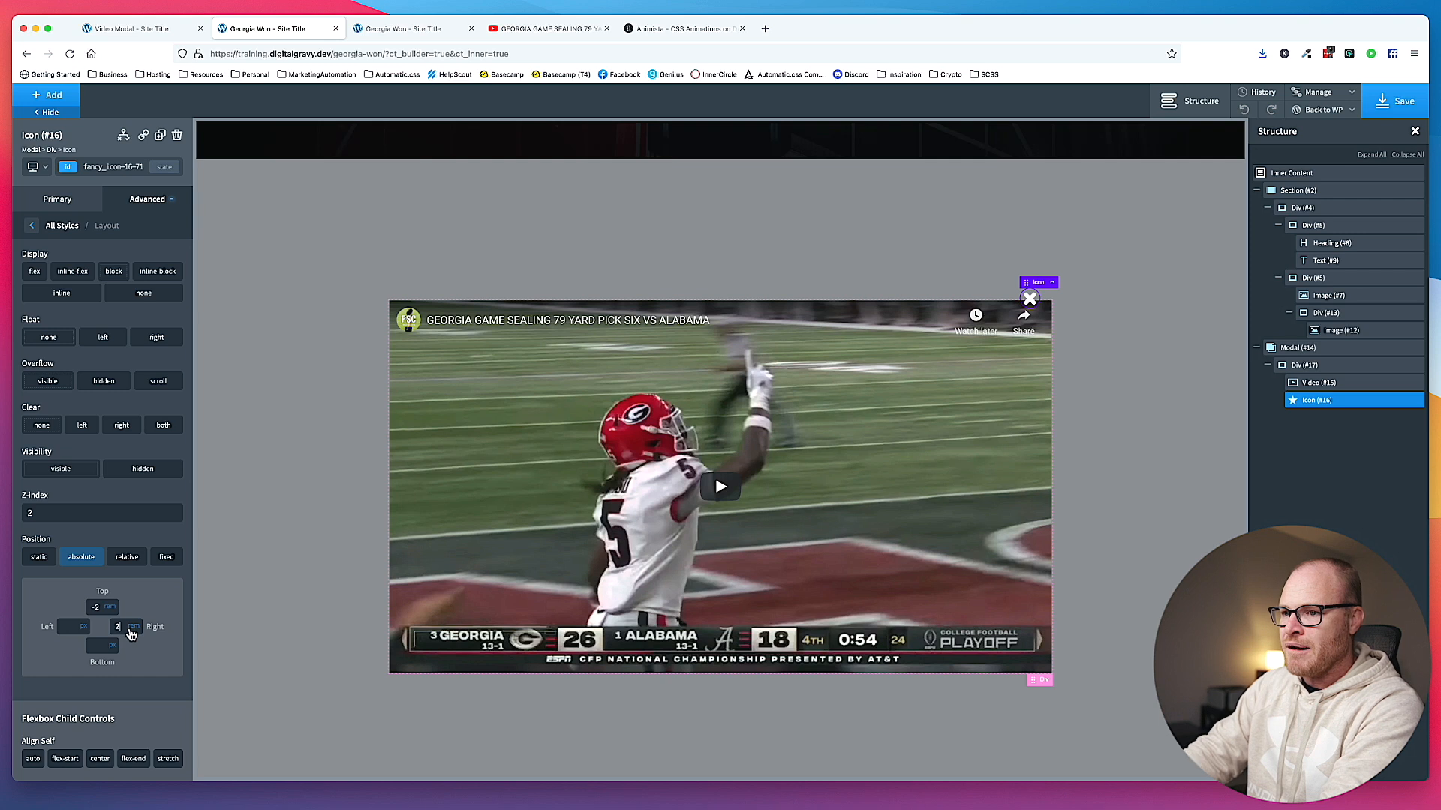
{"action": "key", "text": "BackSpace"}
{"action": "type", "text": "-2"}
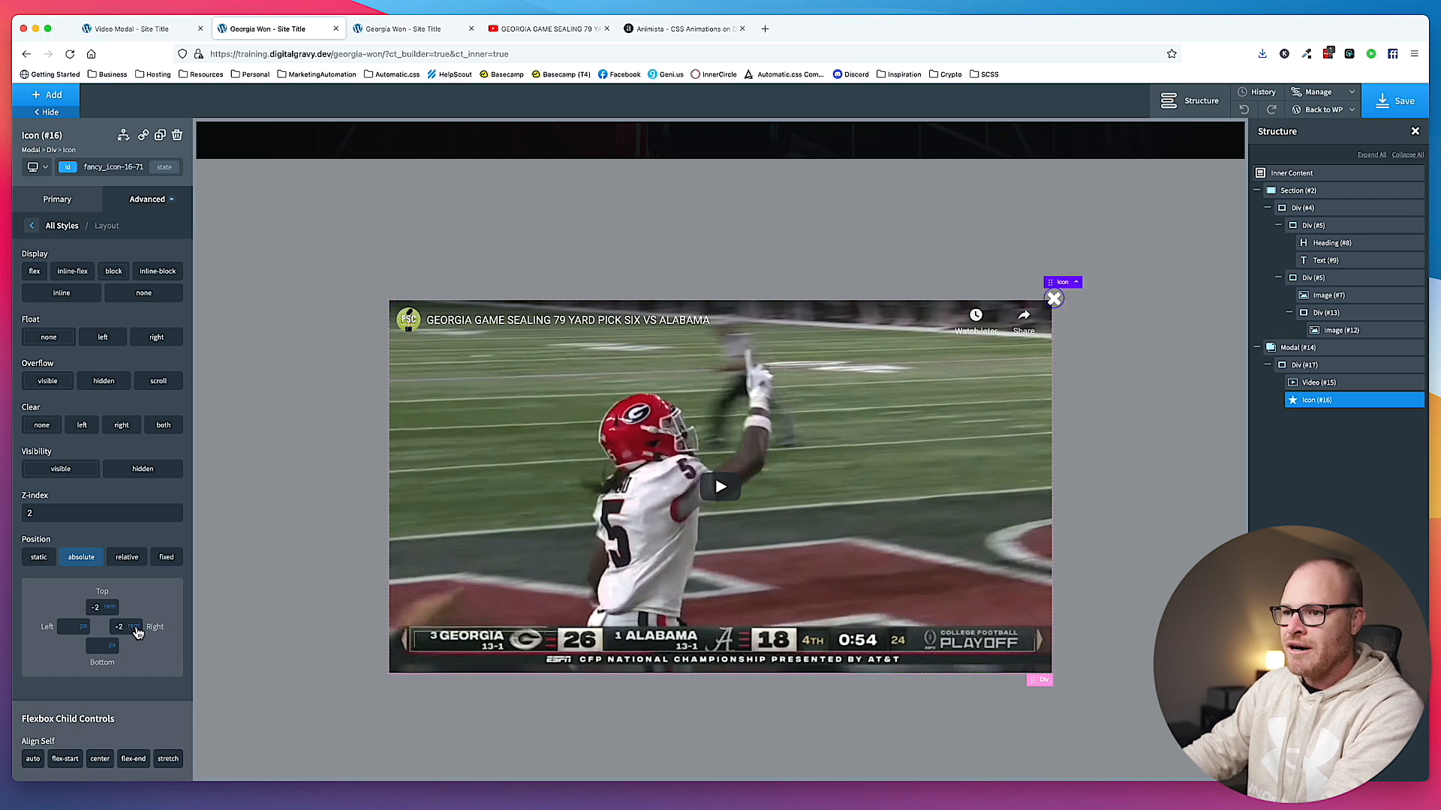
- Set both the right and top offsets of the close icon to -1.5 rem
{"action": "key", "text": "BackSpace"}
{"action": "type", "text": "1.5"}
{"action": "left_click", "coordinate": [105, 611]}
{"action": "key", "text": "BackSpace"}
{"action": "type", "text": "1.5"}
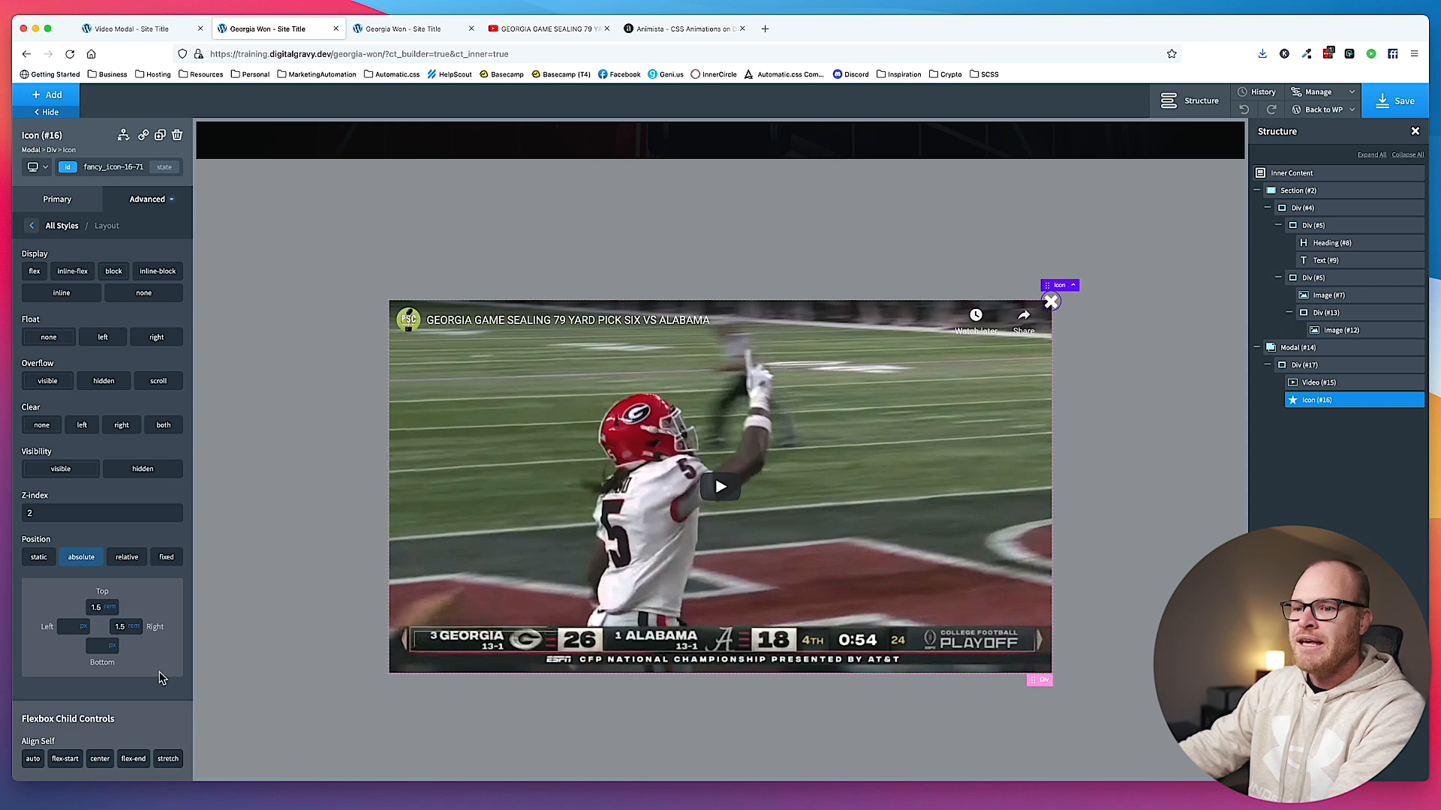
- Add the custom CSS rule "cursor: pointer;" to the close icon
{"action": "scroll", "coordinate": [139, 679], "scroll_direction": "down", "scroll_amount": 2}
{"action": "scroll", "coordinate": [115, 321], "scroll_direction": "up", "scroll_amount": 2}
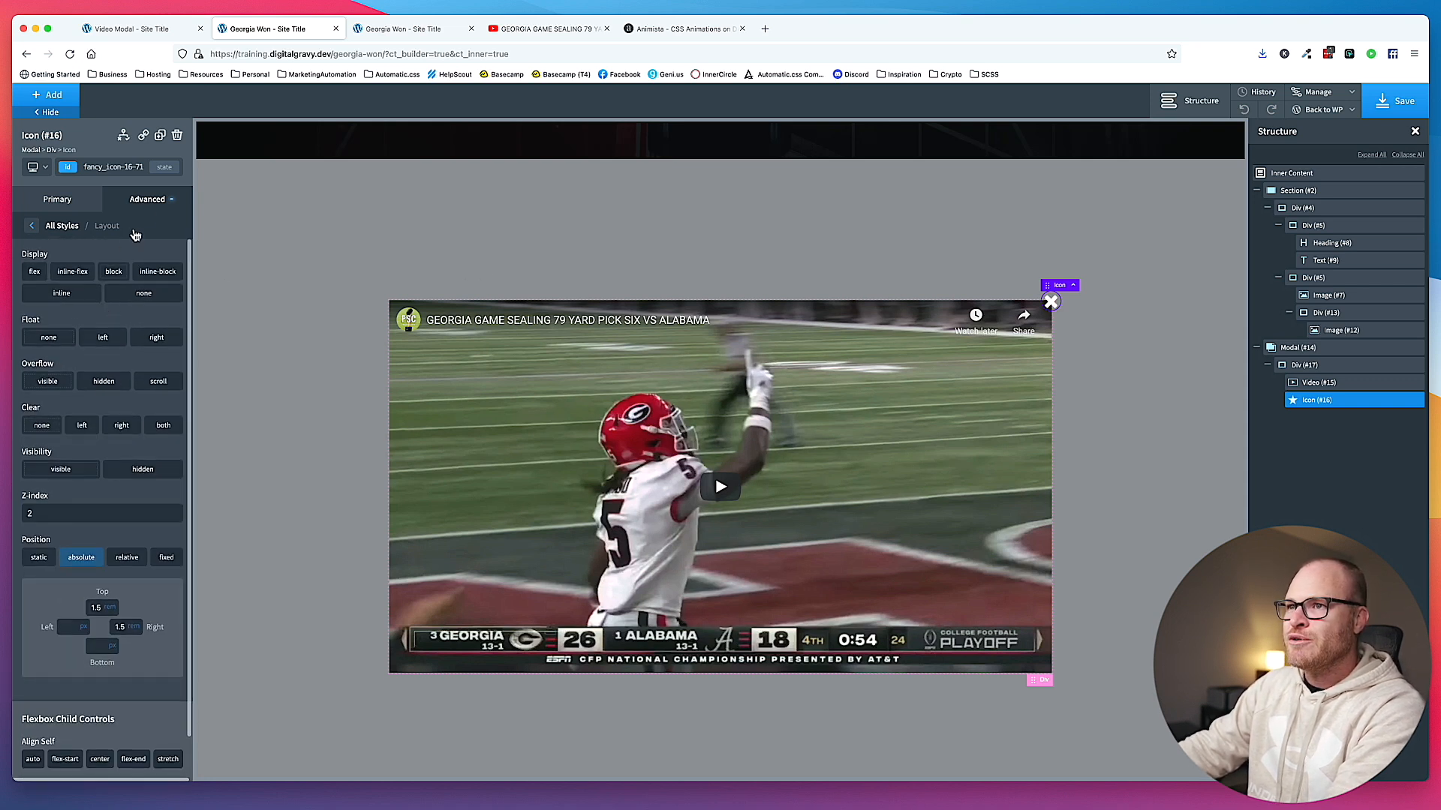
{"action": "left_click", "coordinate": [144, 201]}
{"action": "left_click", "coordinate": [114, 419]}
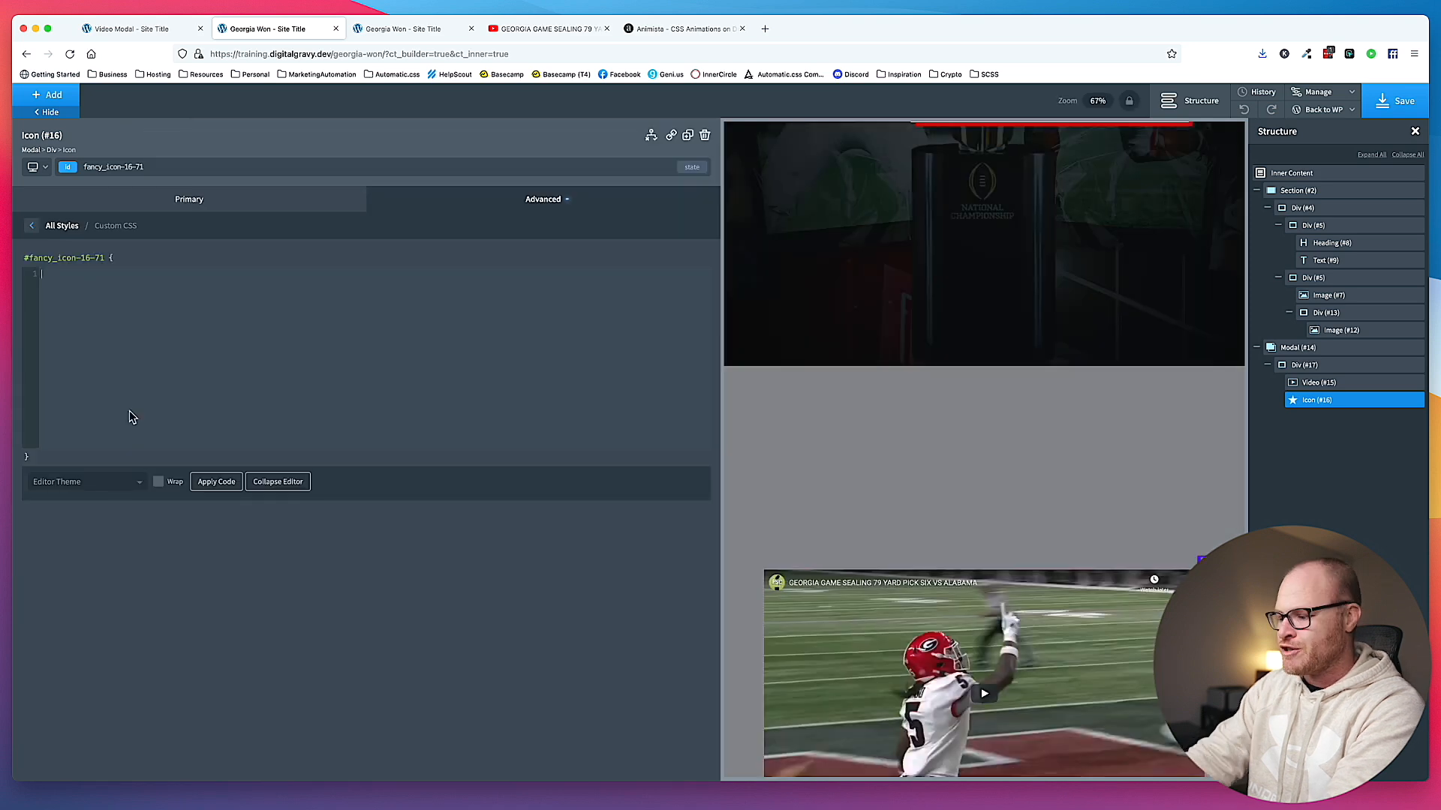
{"action": "key", "text": "super+equal"}
{"action": "key", "text": "super+equal"}
{"action": "key", "text": "super+equal"}
{"action": "key", "text": "super+equal"}
{"action": "type", "text": "cus"}
{"action": "type", "text": "sor"}
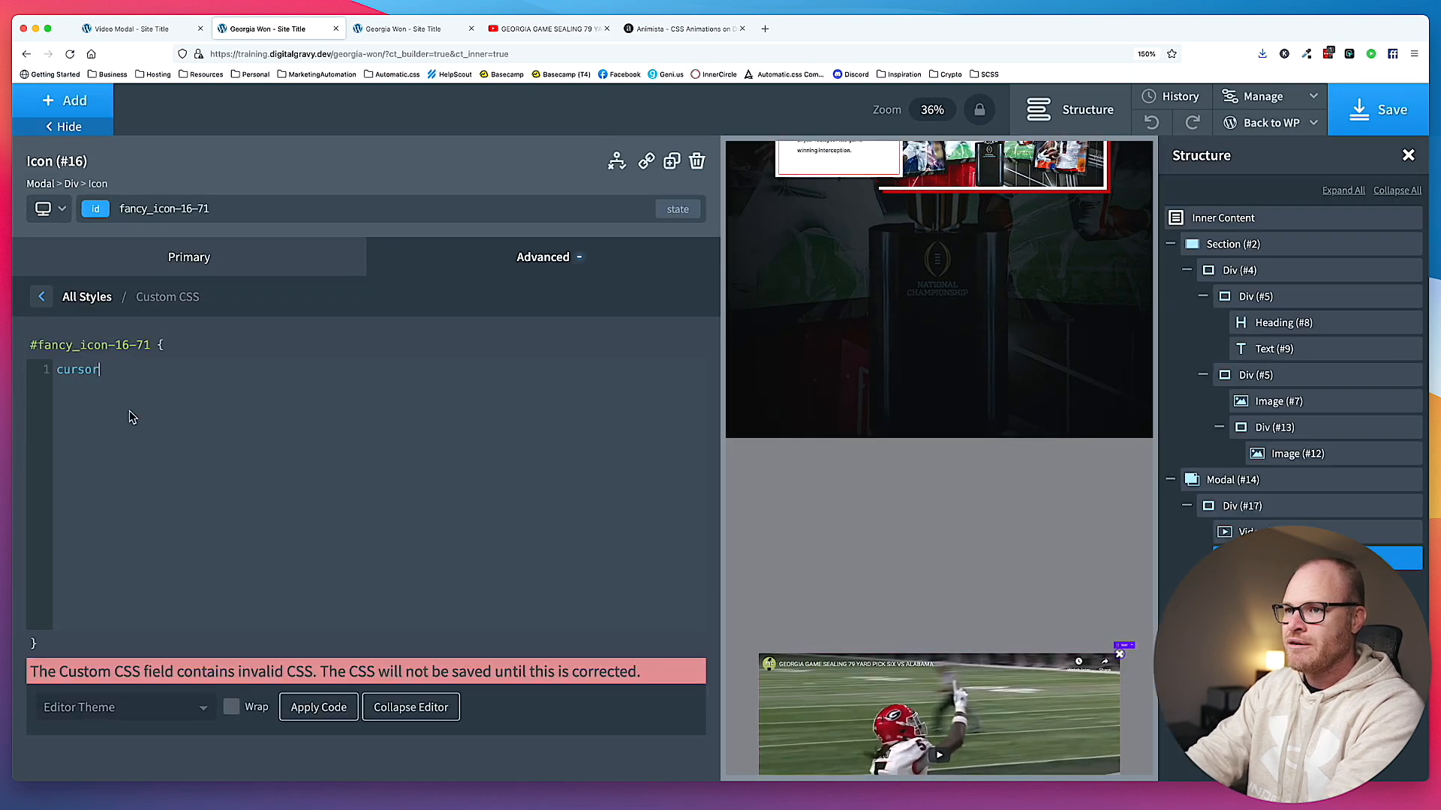
{"action": "type", "text": ": pointer;"}
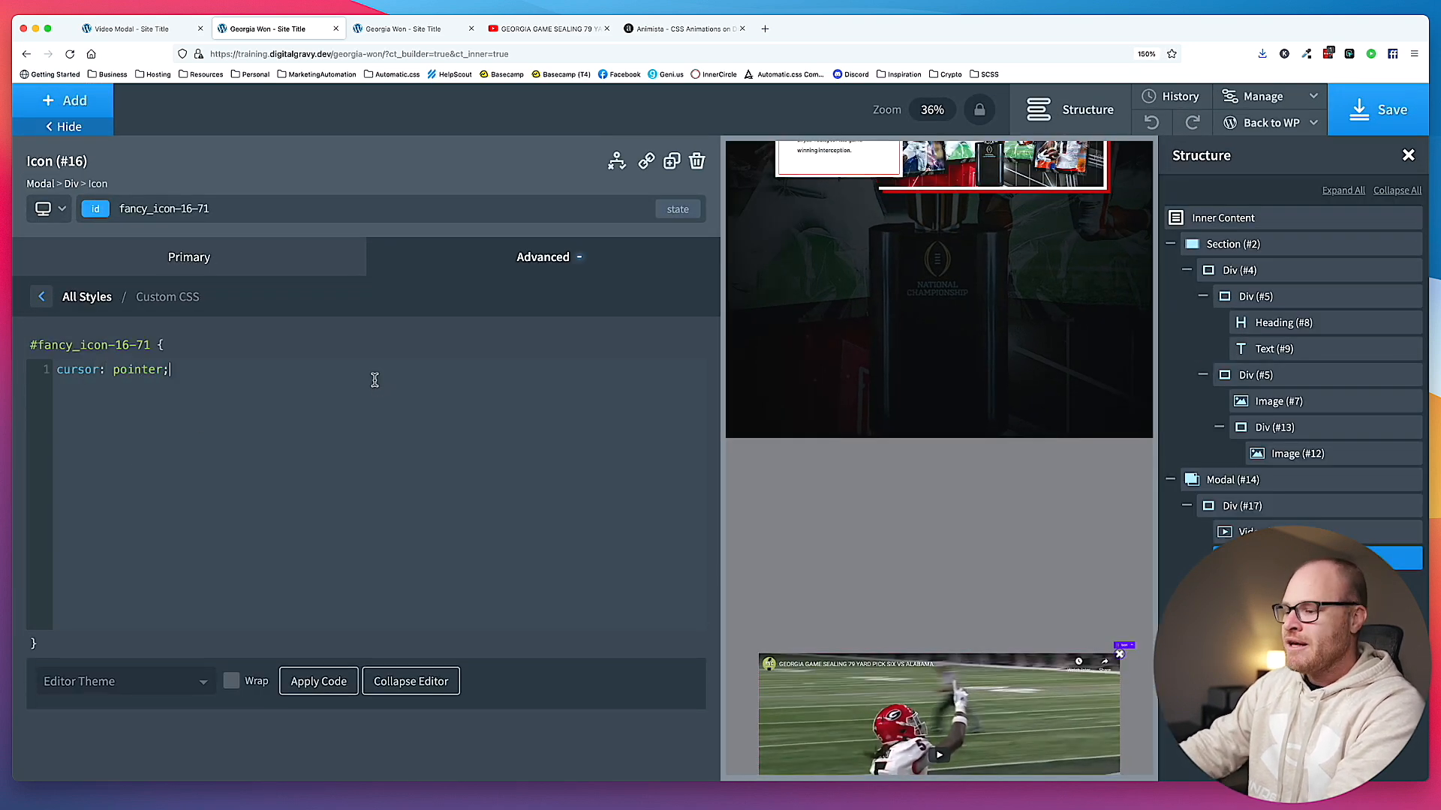
{"action": "key", "text": "super+0"}
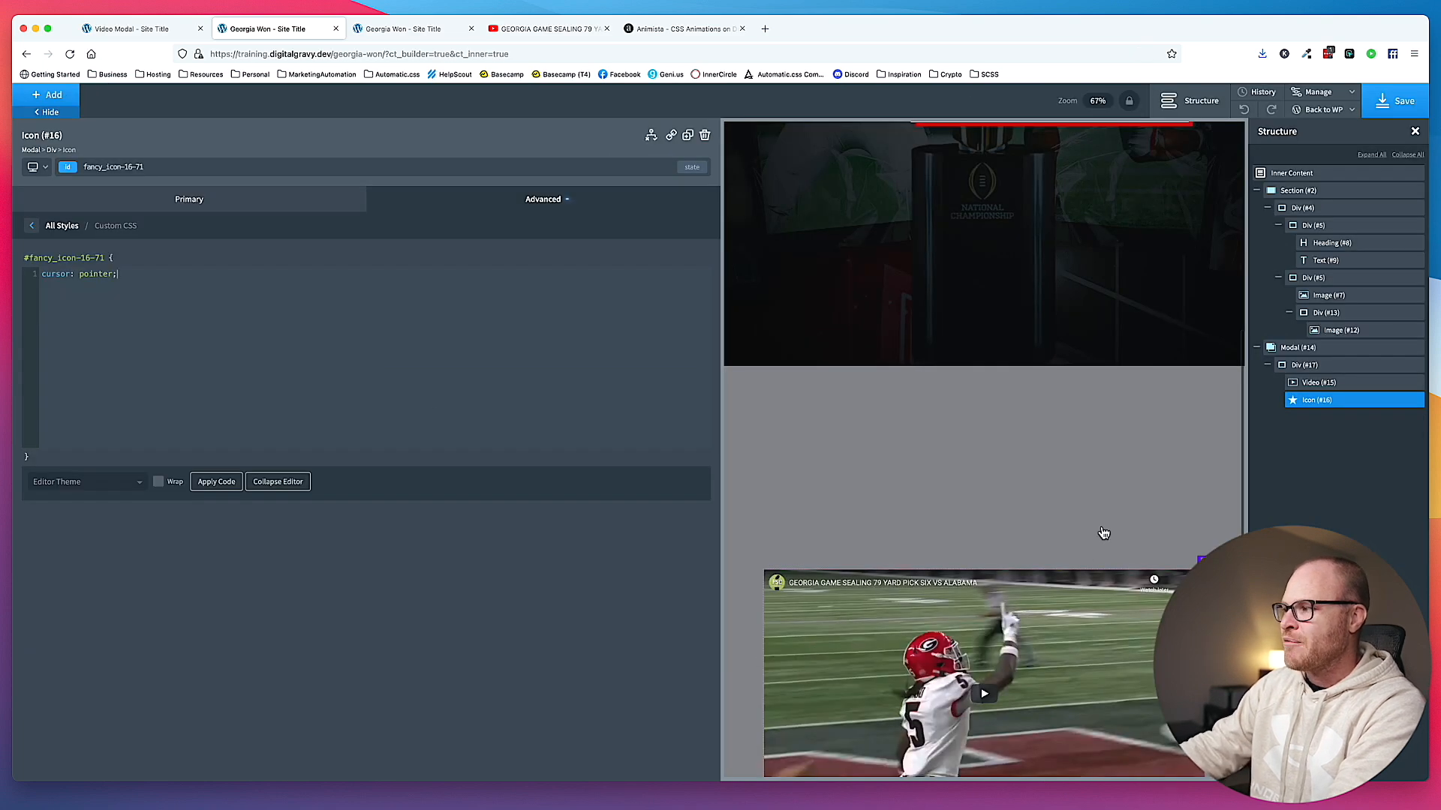
- Assign the class "oxy-close-modal" to the close icon and save the page
{"action": "left_click", "coordinate": [239, 166]}
{"action": "type", "text": "oxy"}
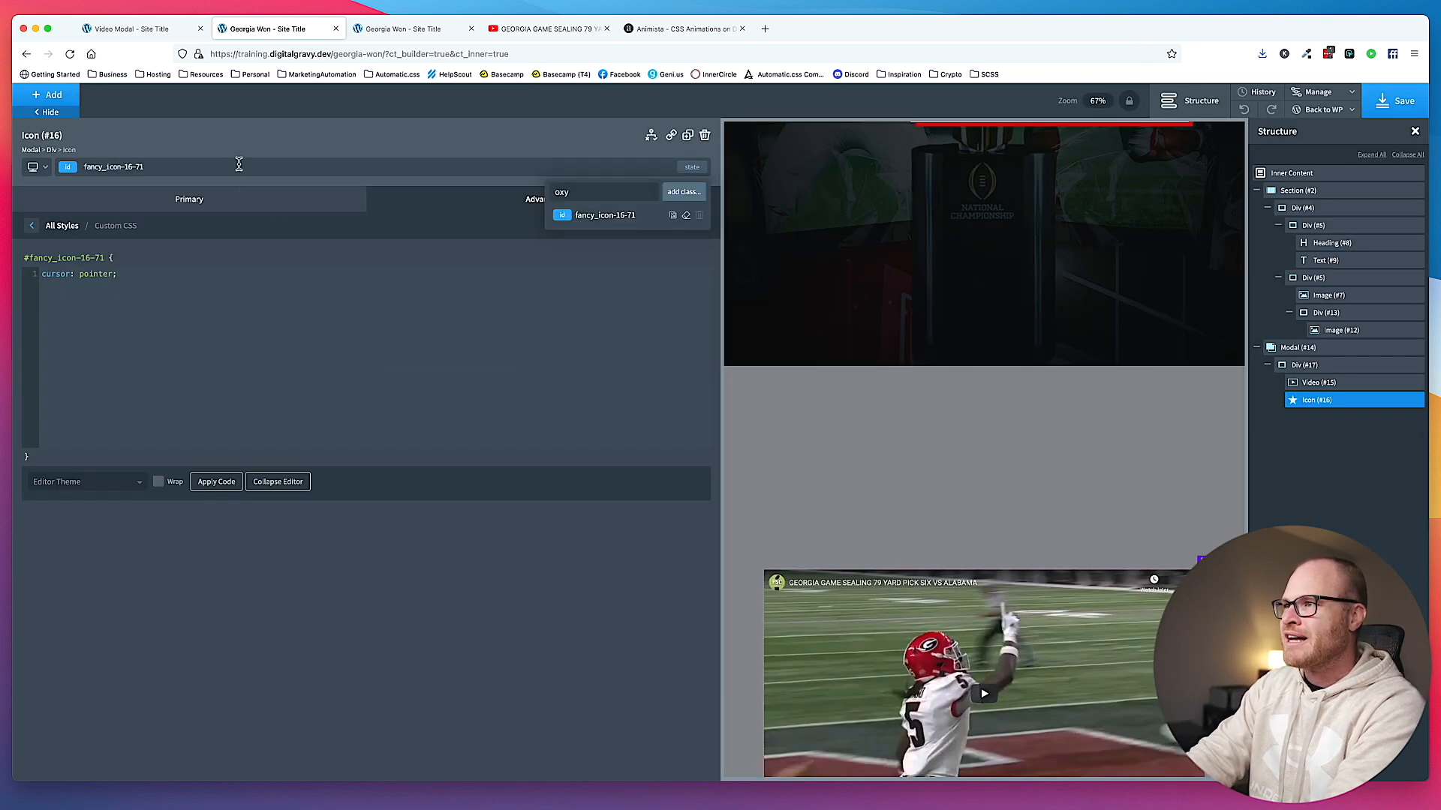
{"action": "type", "text": "-close-modal"}
{"action": "key", "text": "Return"}
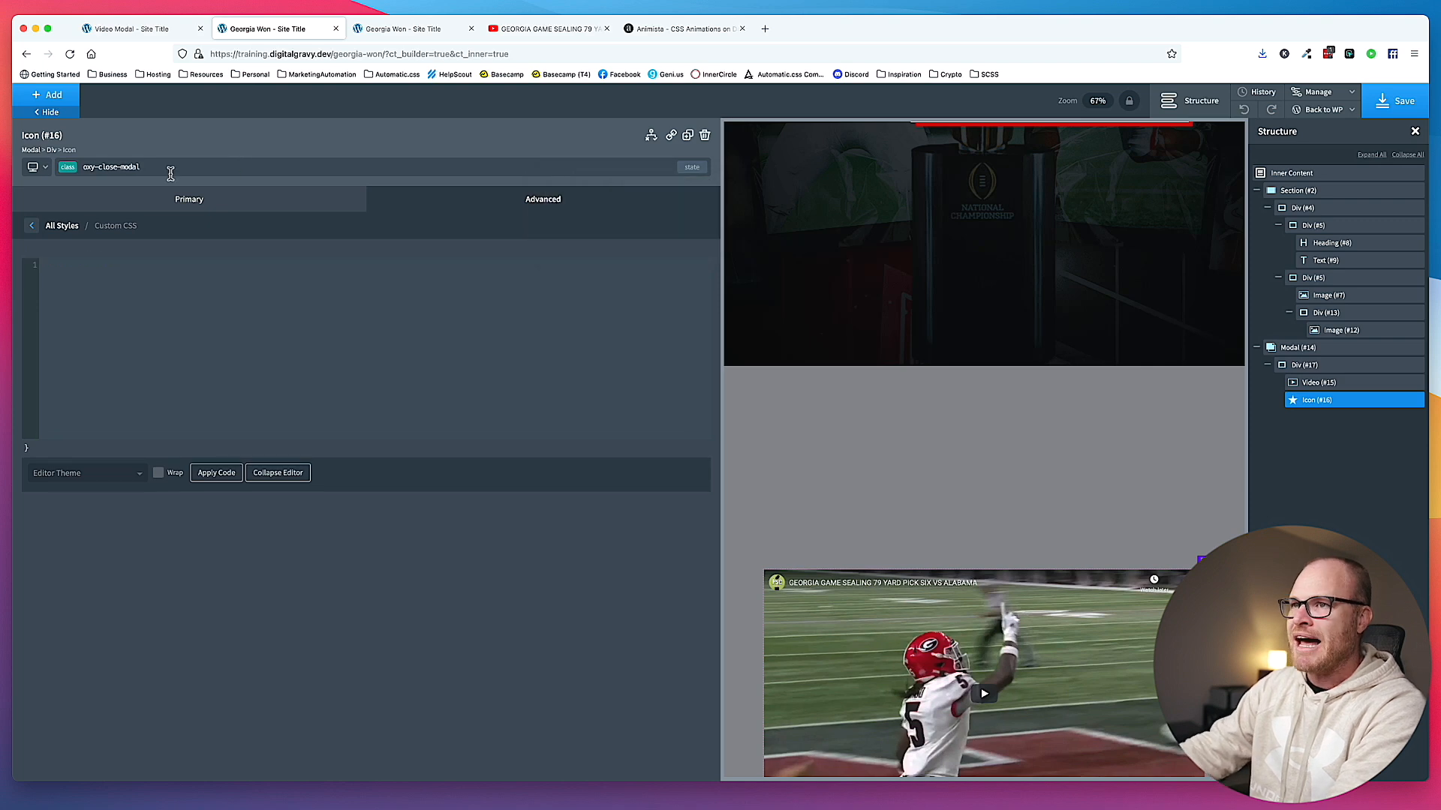
{"action": "left_click", "coordinate": [1395, 101]}
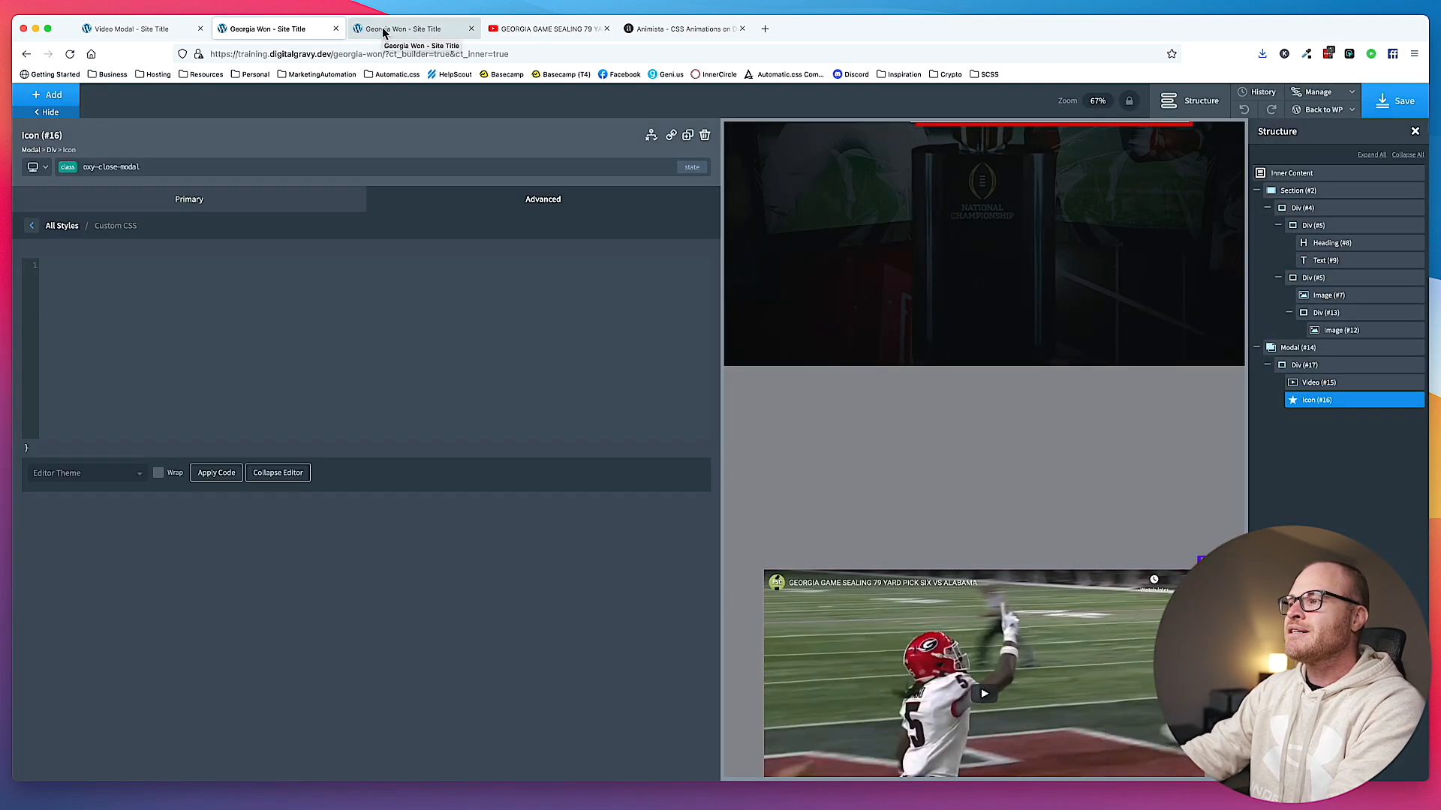
- Reload the live Georgia Won page and test opening the video modal and closing it with its close icon
{"action": "left_click", "coordinate": [384, 30]}
{"action": "key", "text": "super+r"}
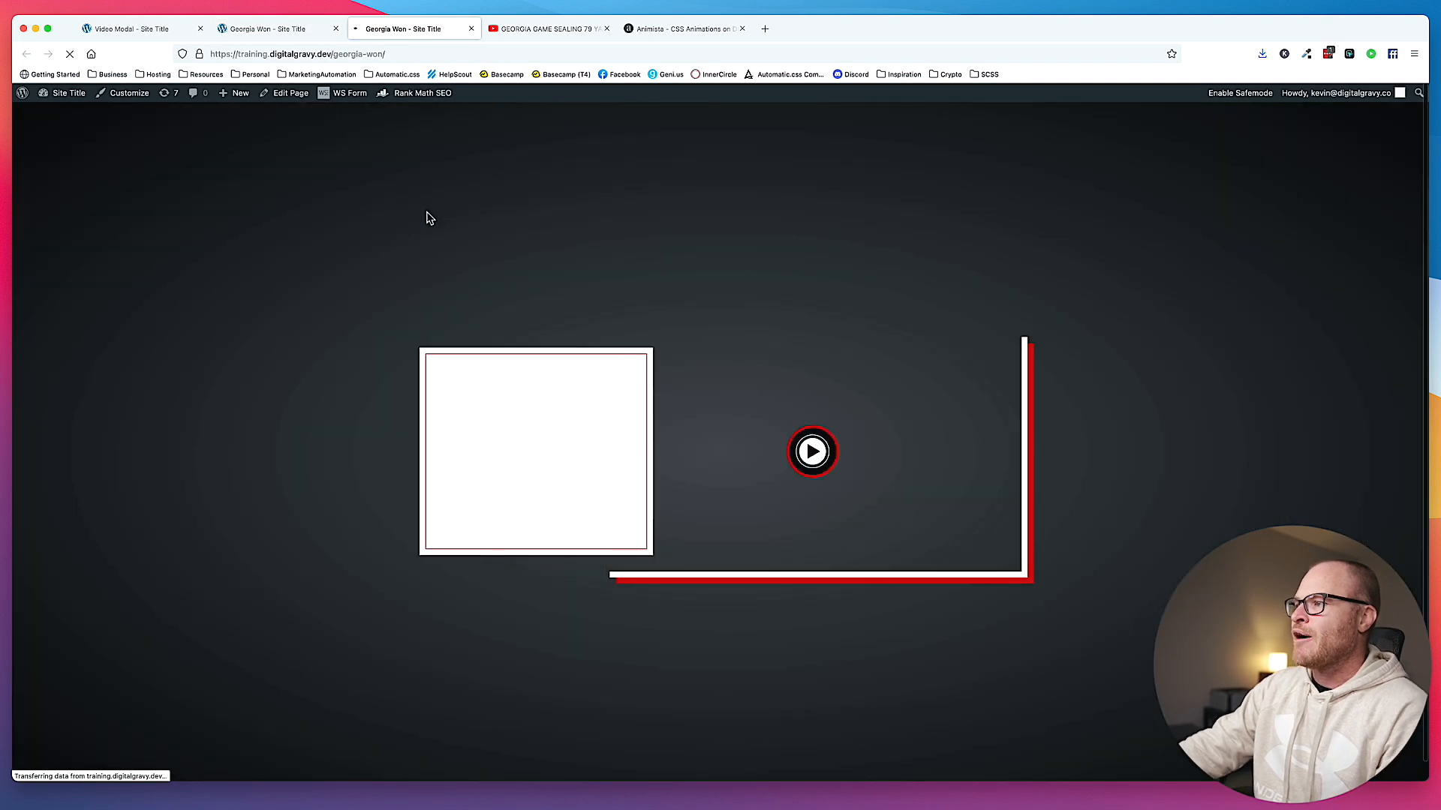
{"action": "left_click", "coordinate": [812, 452]}
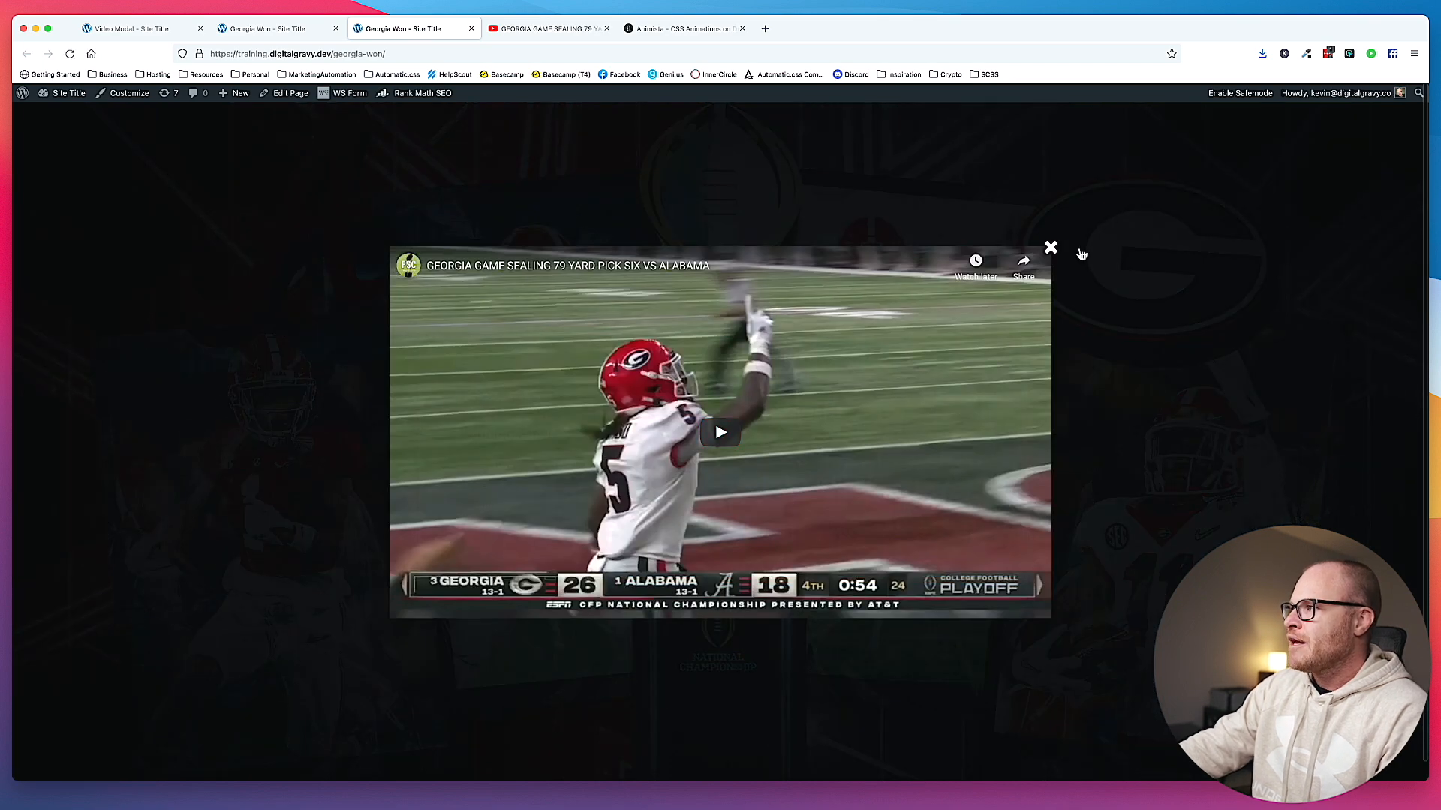
{"action": "left_click", "coordinate": [1050, 248]}
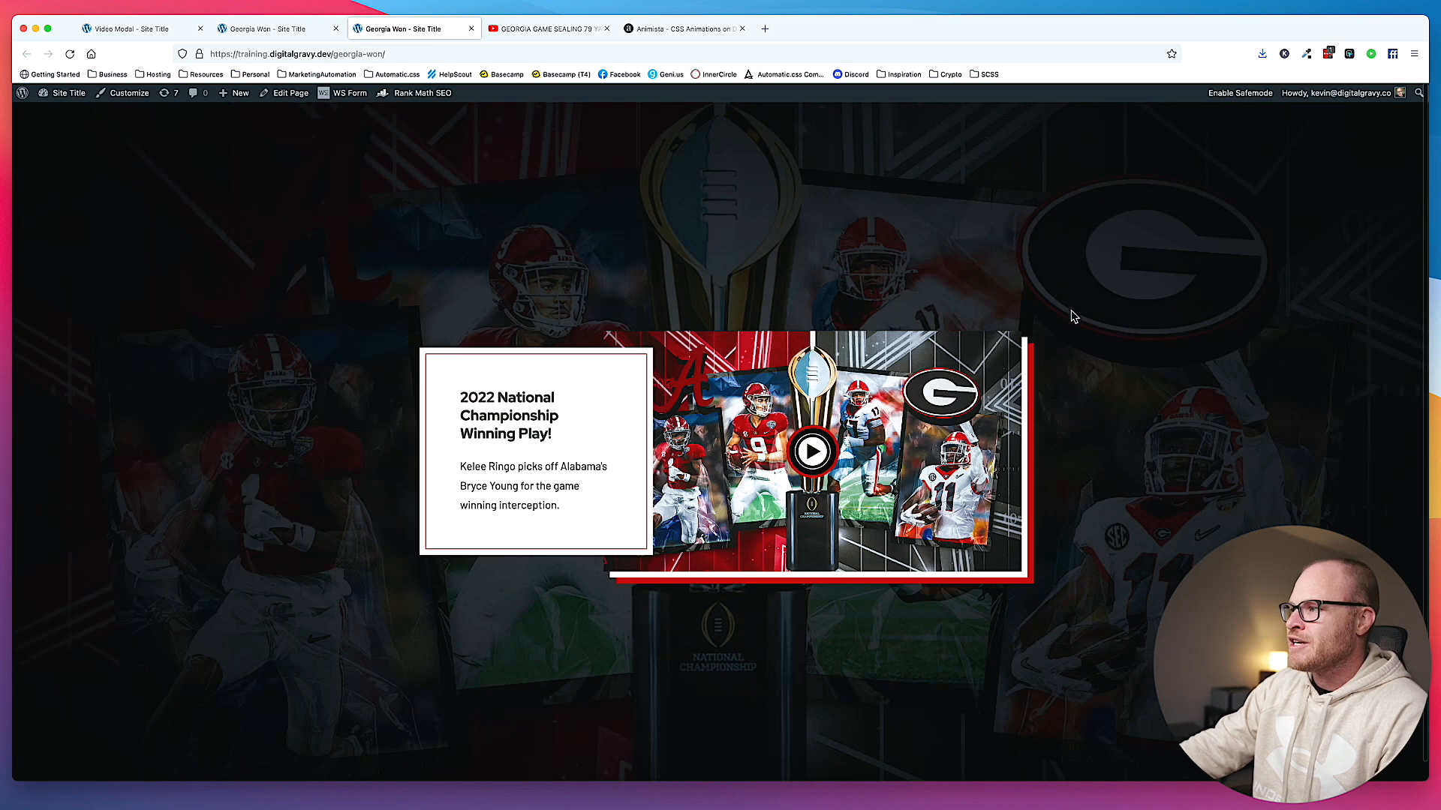
{"action": "left_click", "coordinate": [1029, 311]}
{"action": "left_click", "coordinate": [1049, 247]}
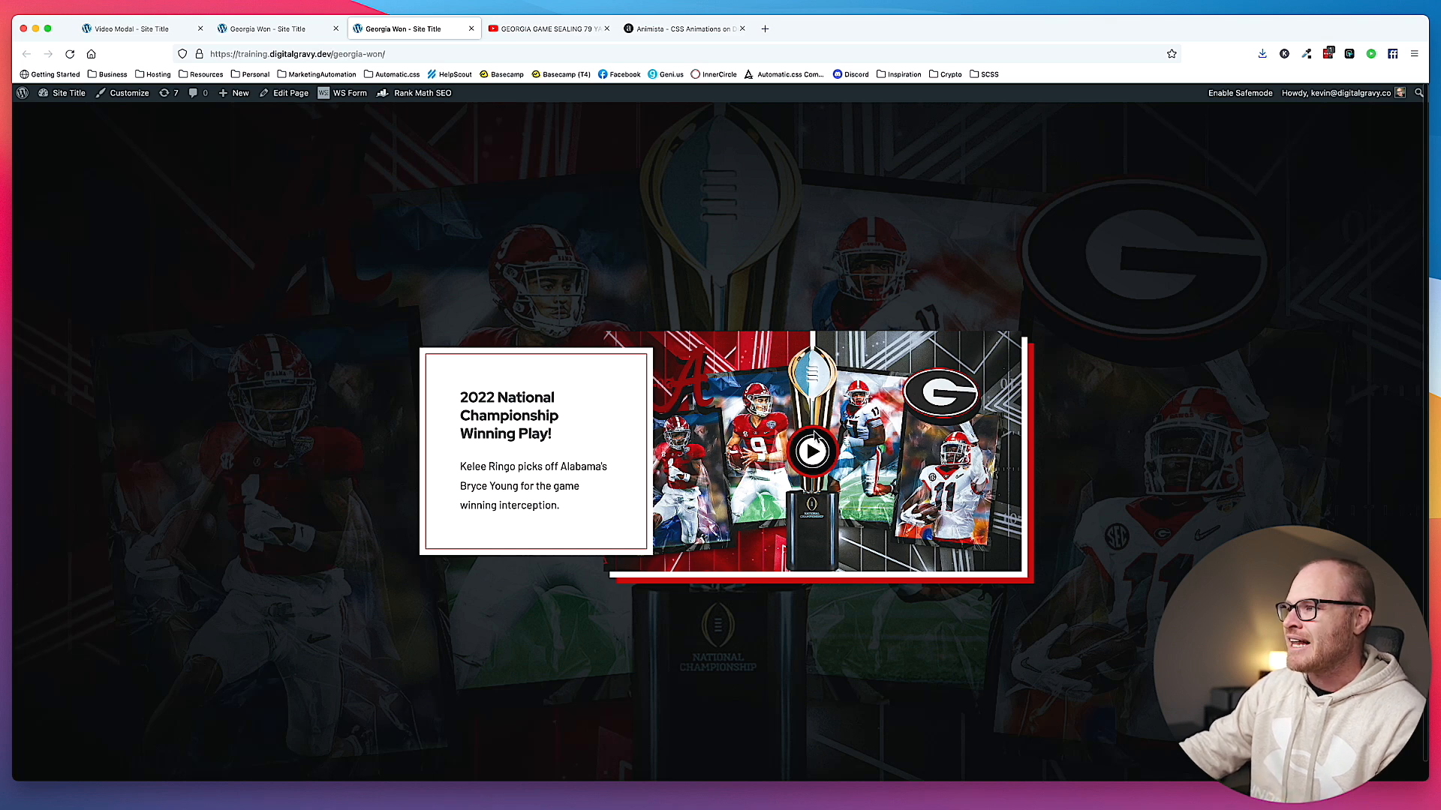
- Reopen the video modal on the live page, play the YouTube video in it, and close the modal with its icon
{"action": "left_click", "coordinate": [818, 464]}
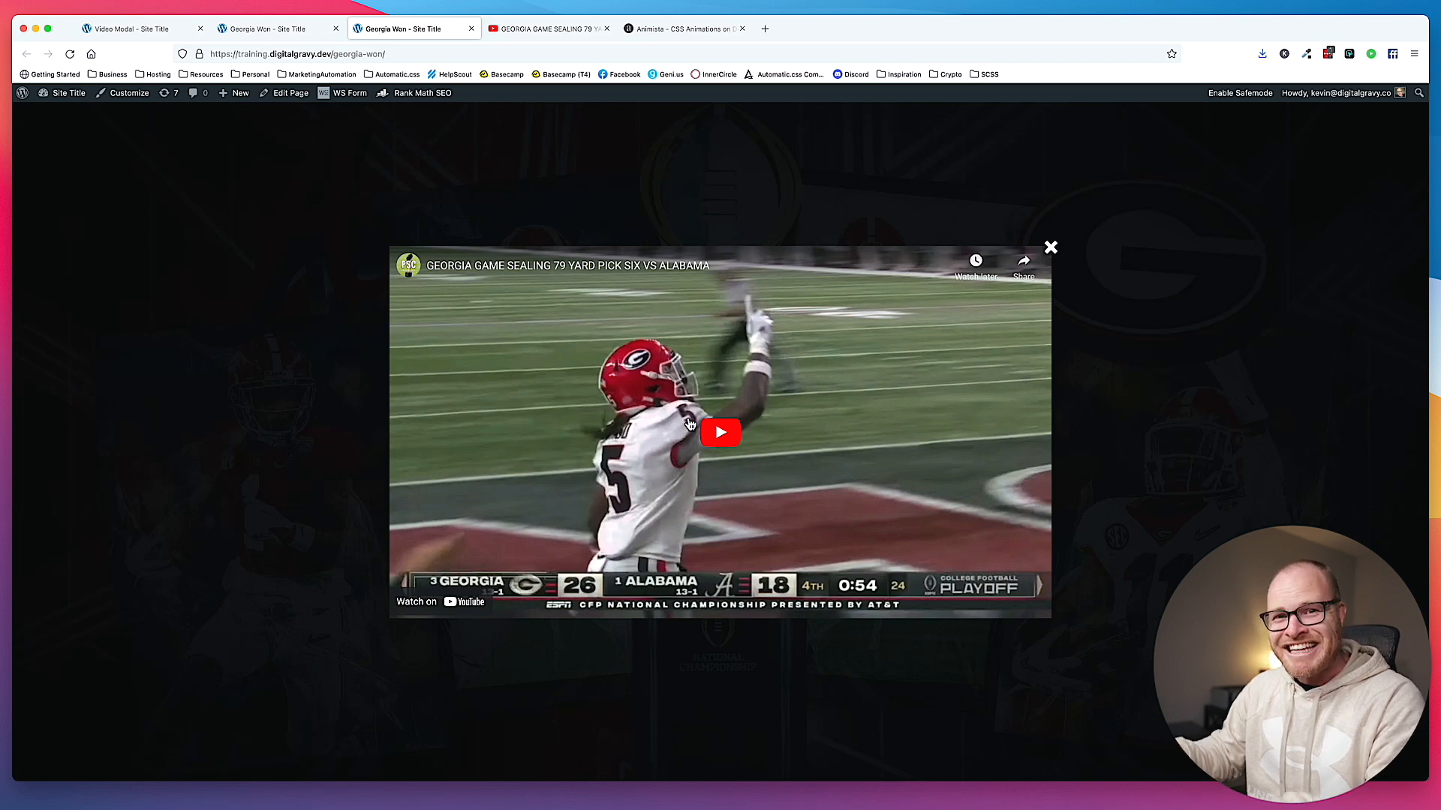
{"action": "left_click", "coordinate": [722, 452]}
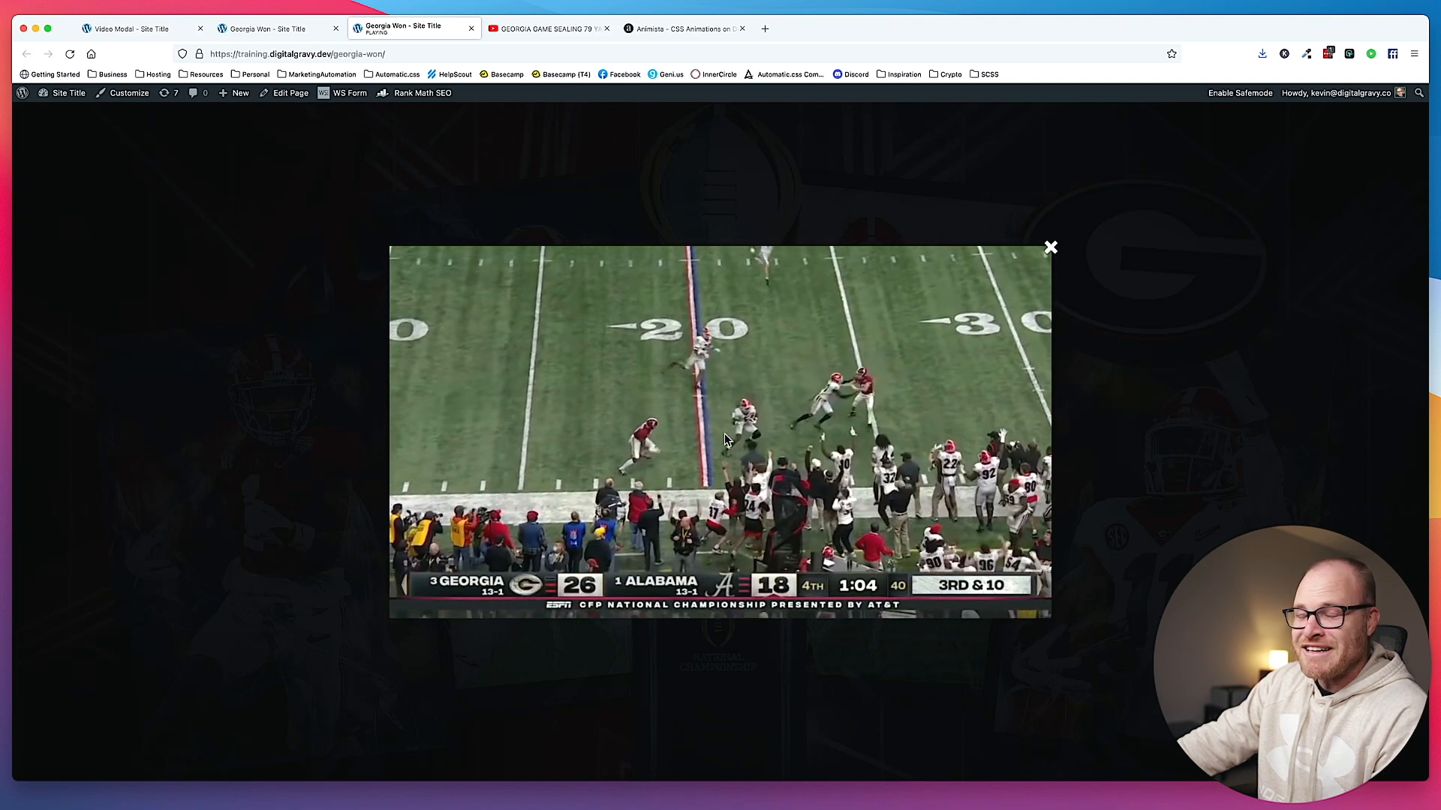
{"action": "left_click", "coordinate": [753, 429]}
{"action": "left_click", "coordinate": [756, 428]}
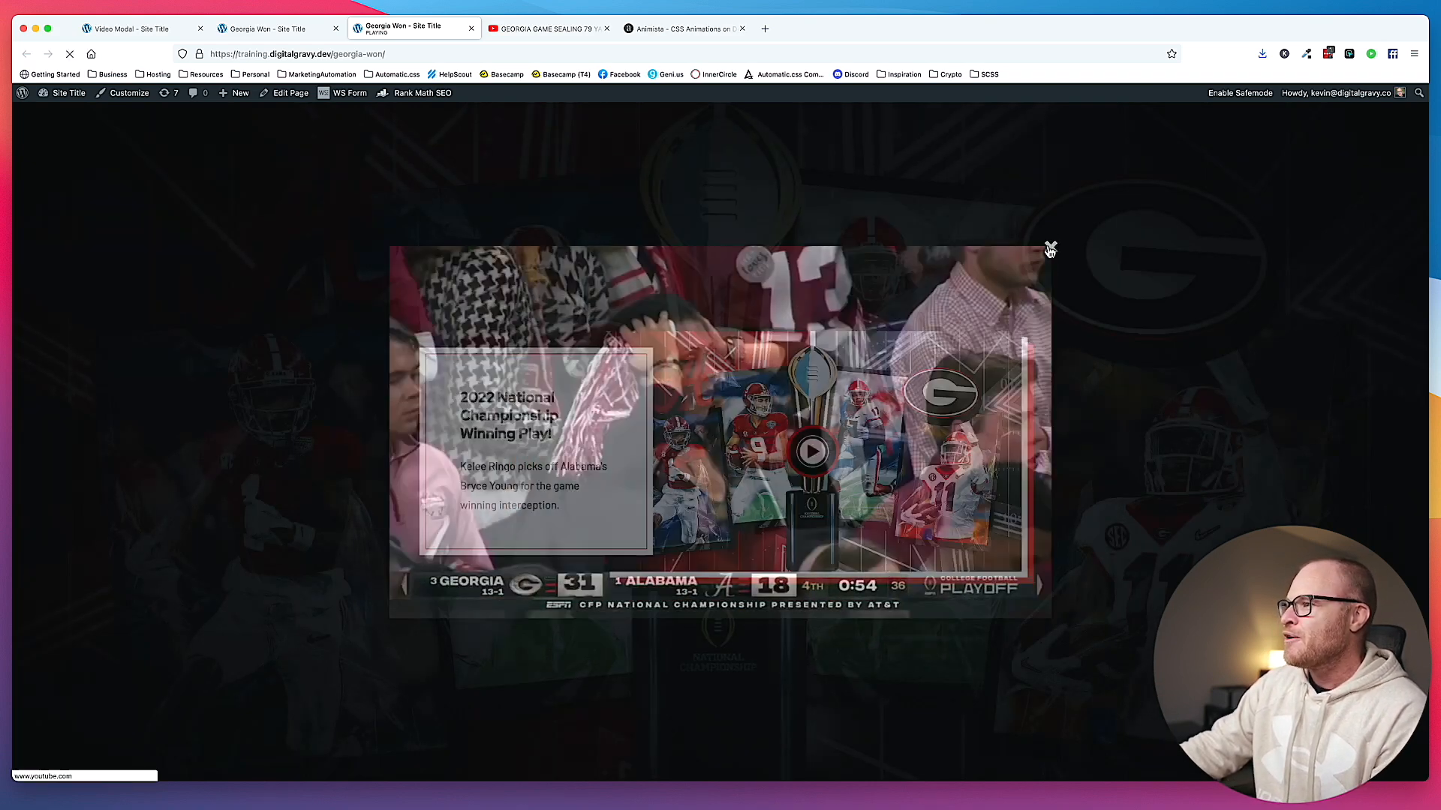
{"action": "left_click", "coordinate": [1050, 246]}
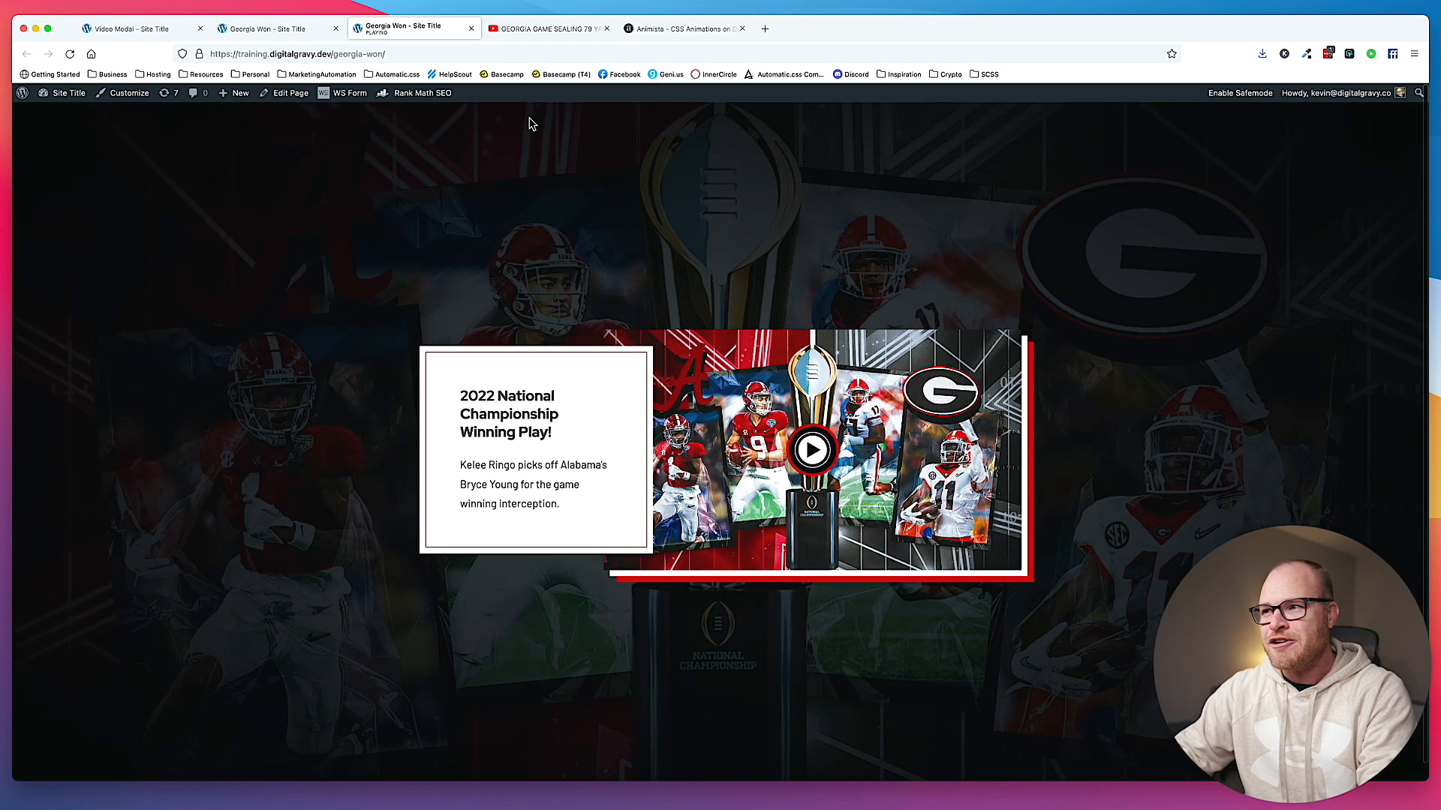